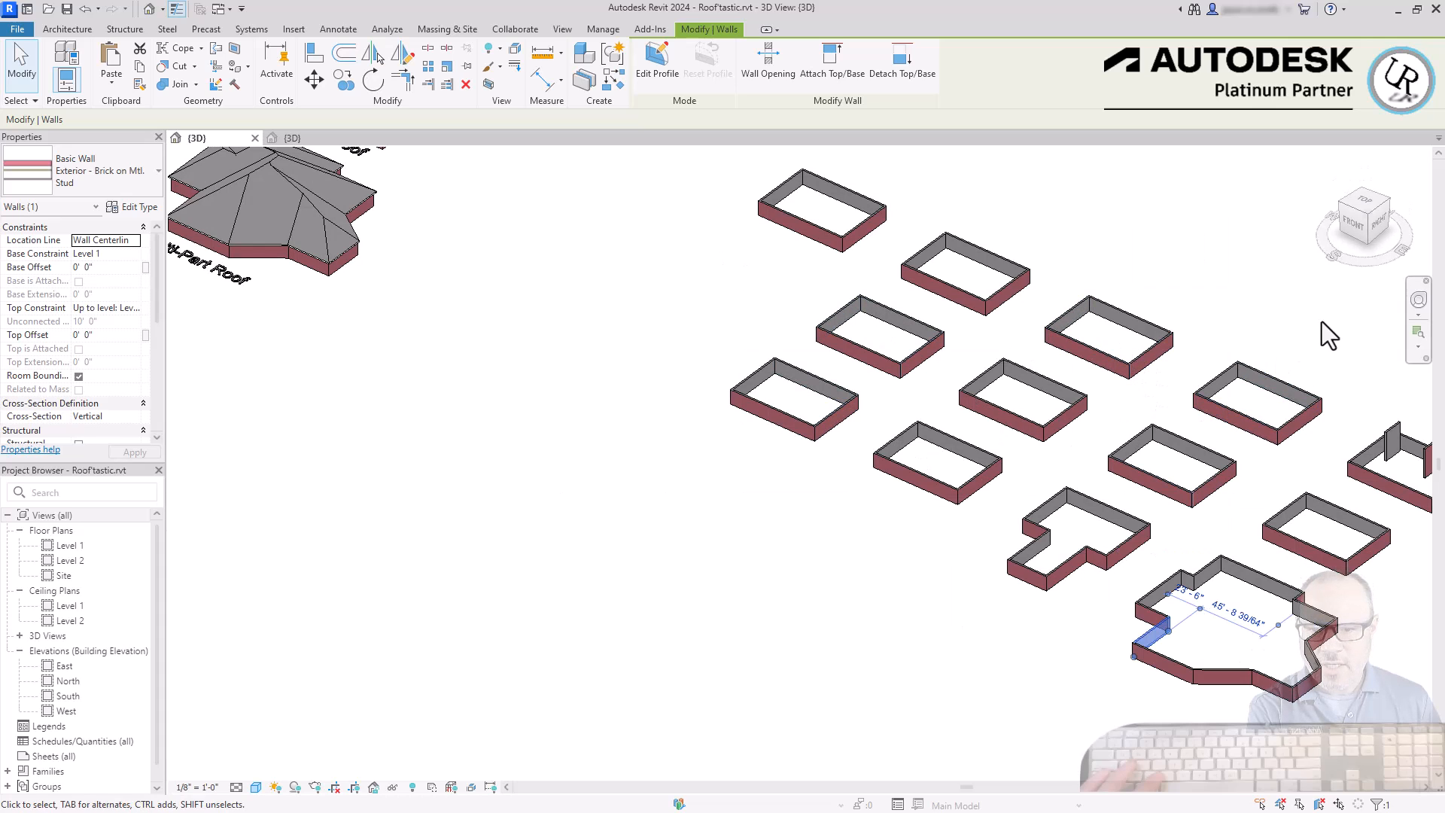
- Start a Roof by Footprint in the top view of the upper rectangular building, placing it on Level 2
{"action": "left_click", "coordinate": [1356, 203]}
{"action": "scroll", "coordinate": [1114, 538], "scroll_direction": "down", "scroll_amount": 4}
{"action": "scroll", "coordinate": [595, 331], "scroll_direction": "up", "scroll_amount": 4}
{"action": "left_click", "coordinate": [527, 354]}
{"action": "left_click", "coordinate": [76, 28]}
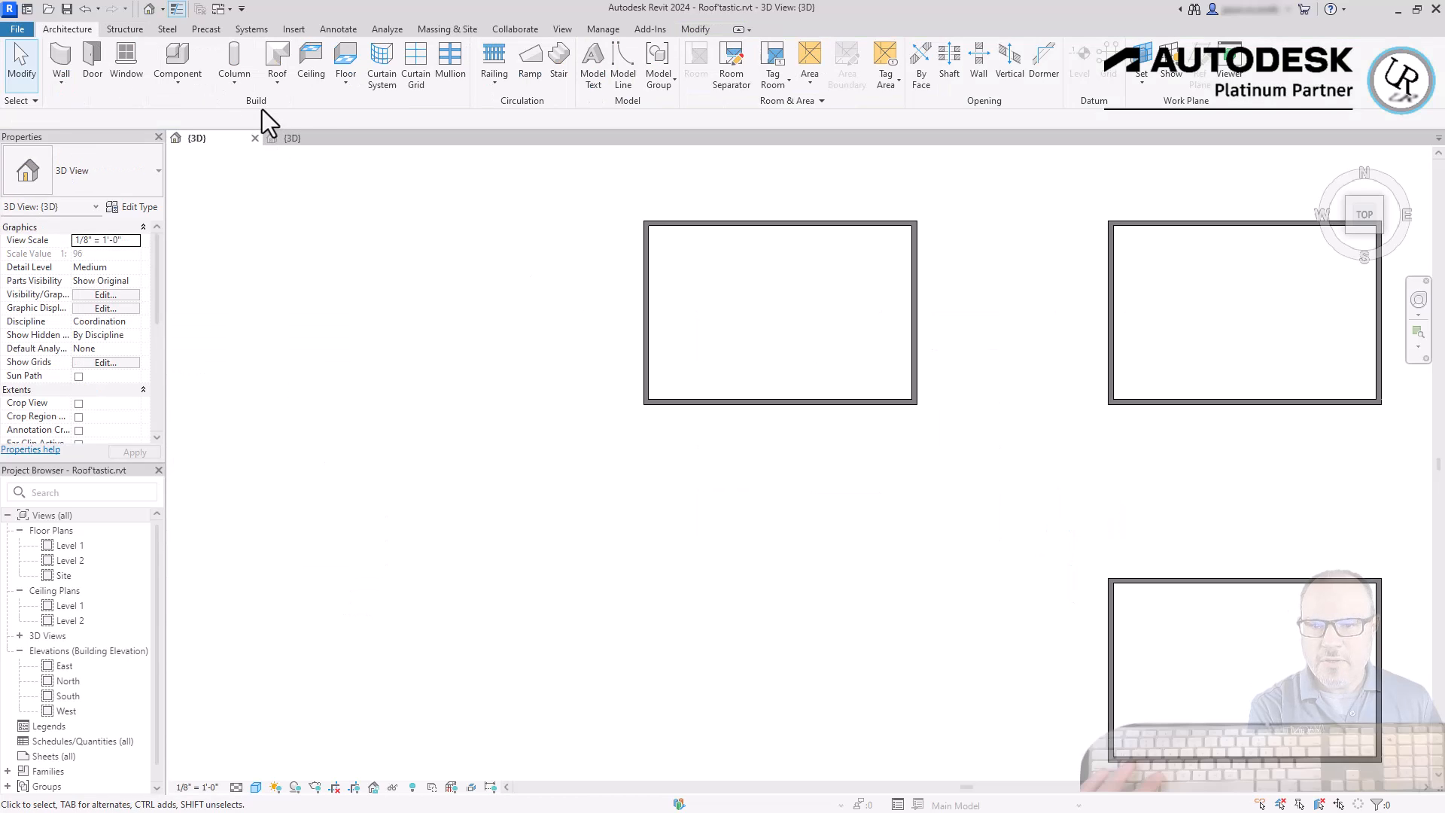
{"action": "left_click", "coordinate": [277, 75]}
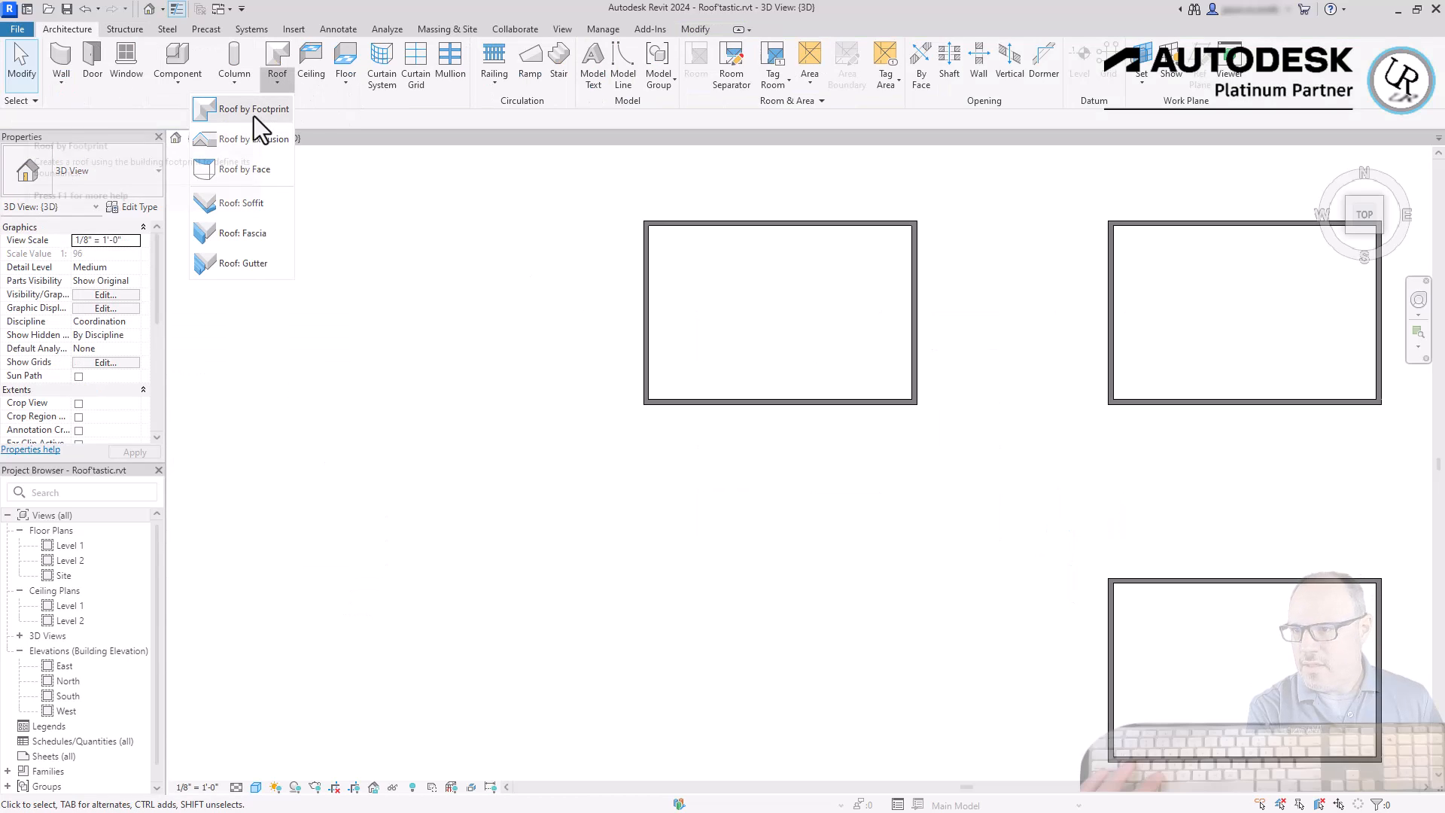
{"action": "left_click", "coordinate": [255, 109]}
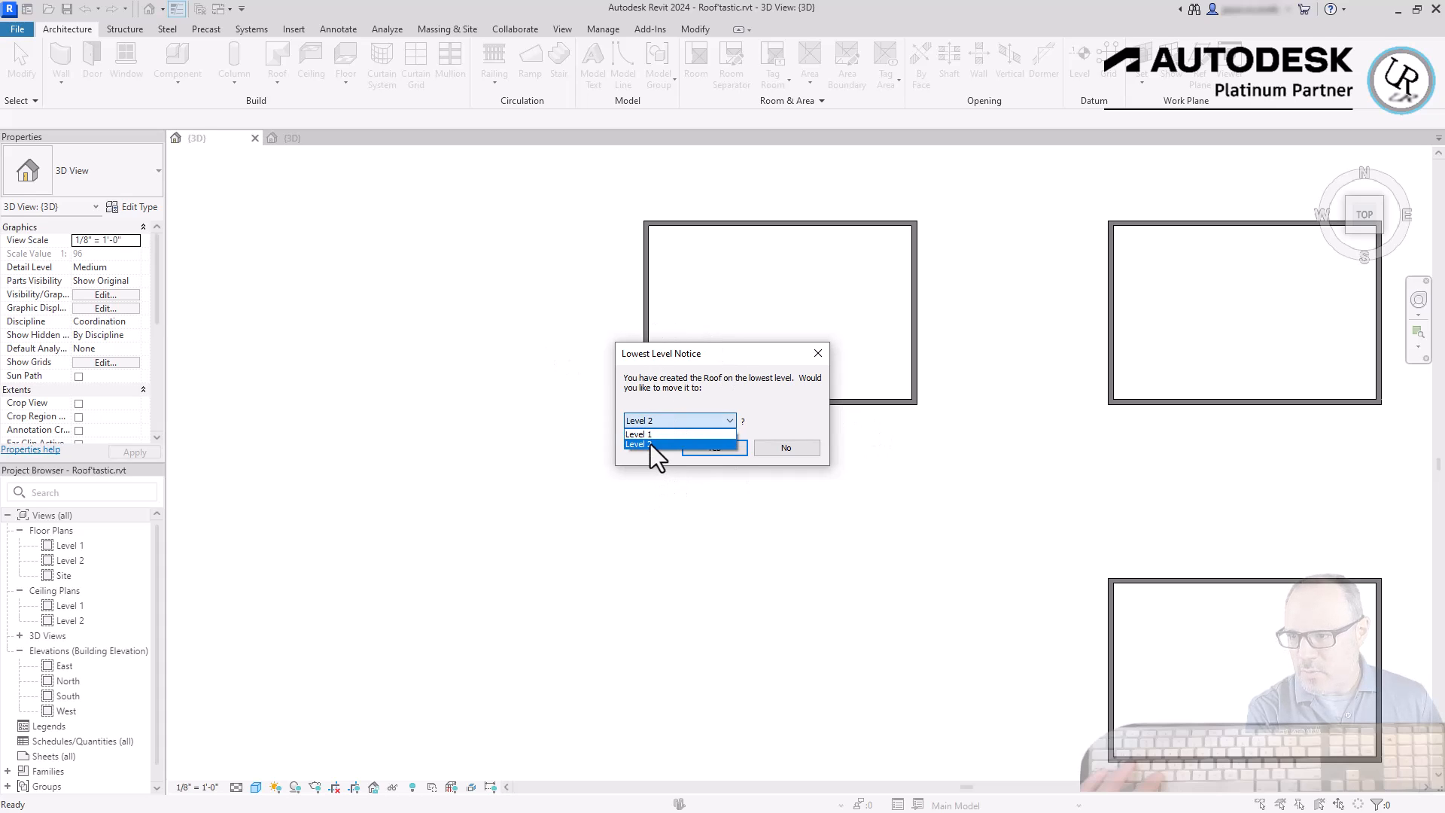
{"action": "left_click", "coordinate": [649, 444]}
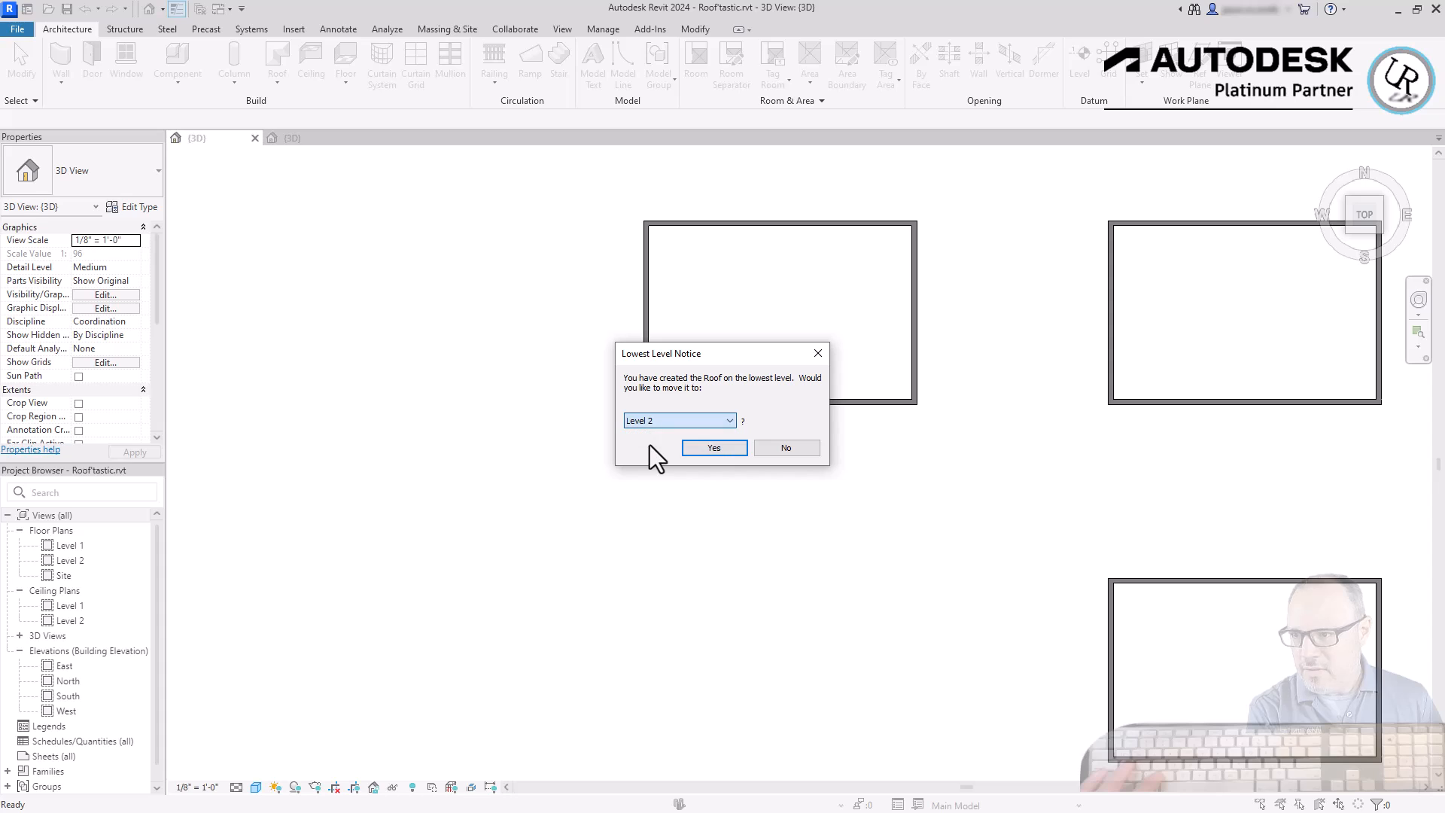
{"action": "left_click", "coordinate": [713, 449]}
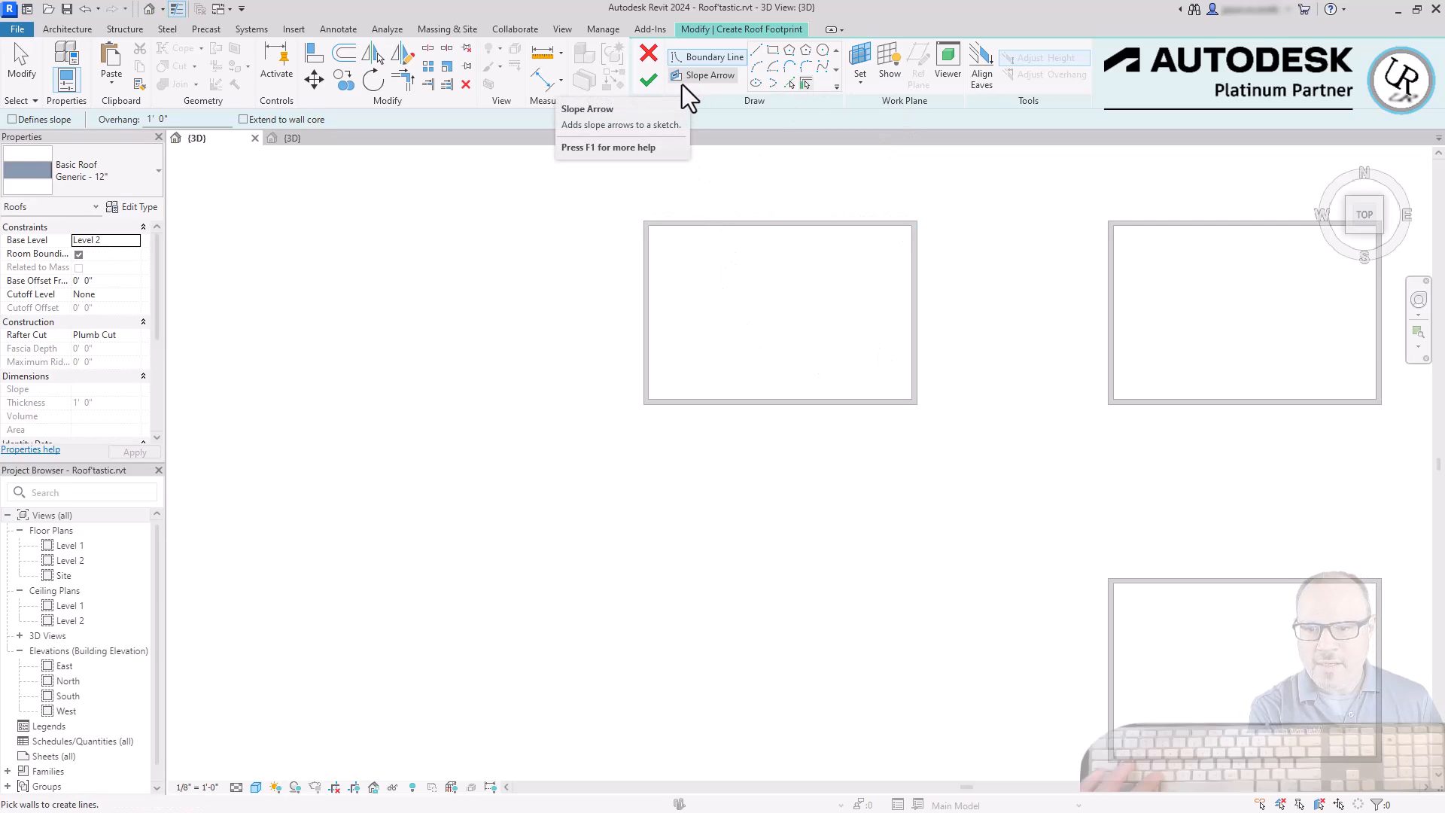
- Choose the rectangle boundary tool with Defines slope off, keep the Generic - 12" type, and set the base offset to -2' 0"
{"action": "left_click", "coordinate": [773, 51]}
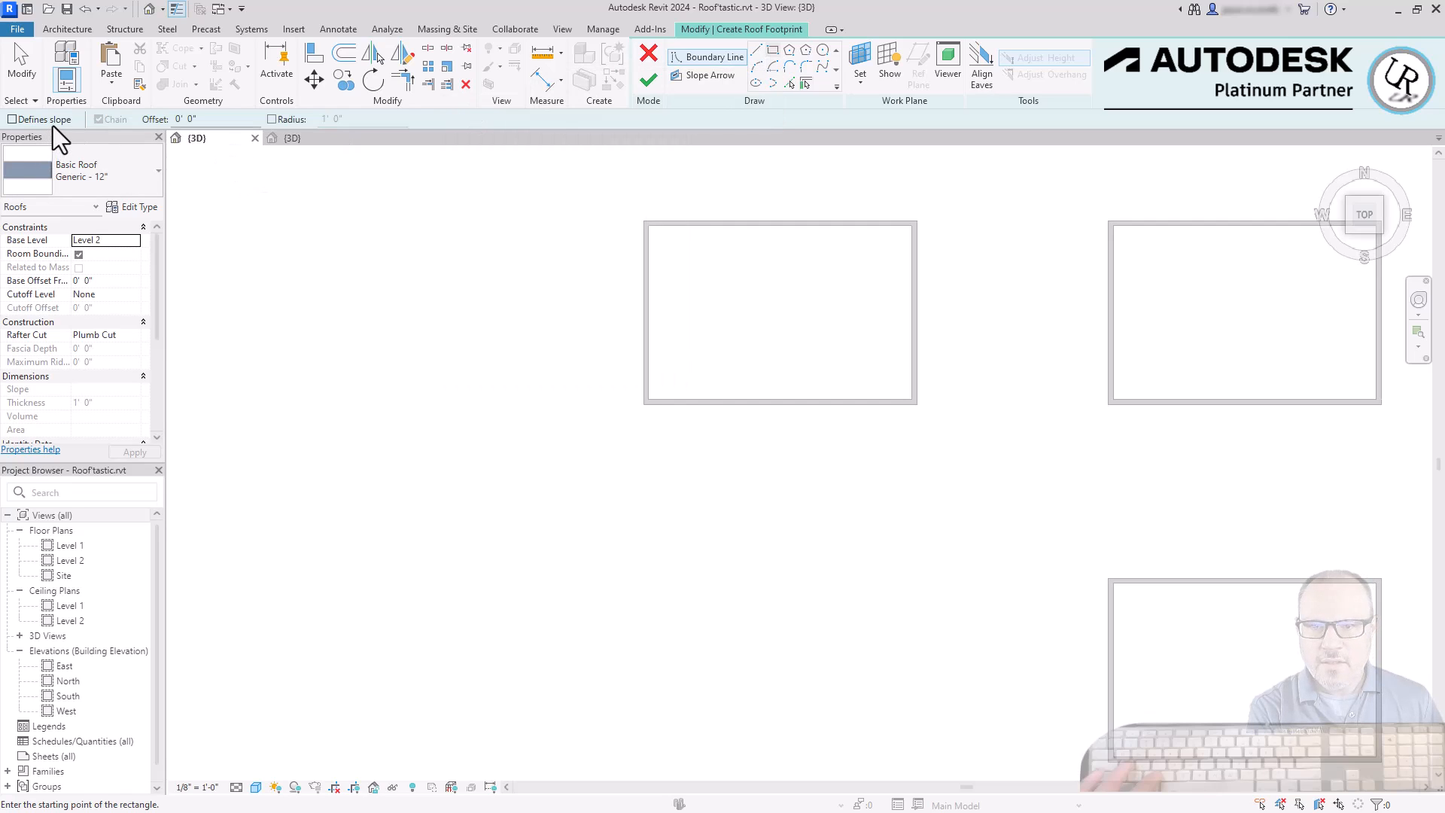
{"action": "left_click", "coordinate": [12, 120]}
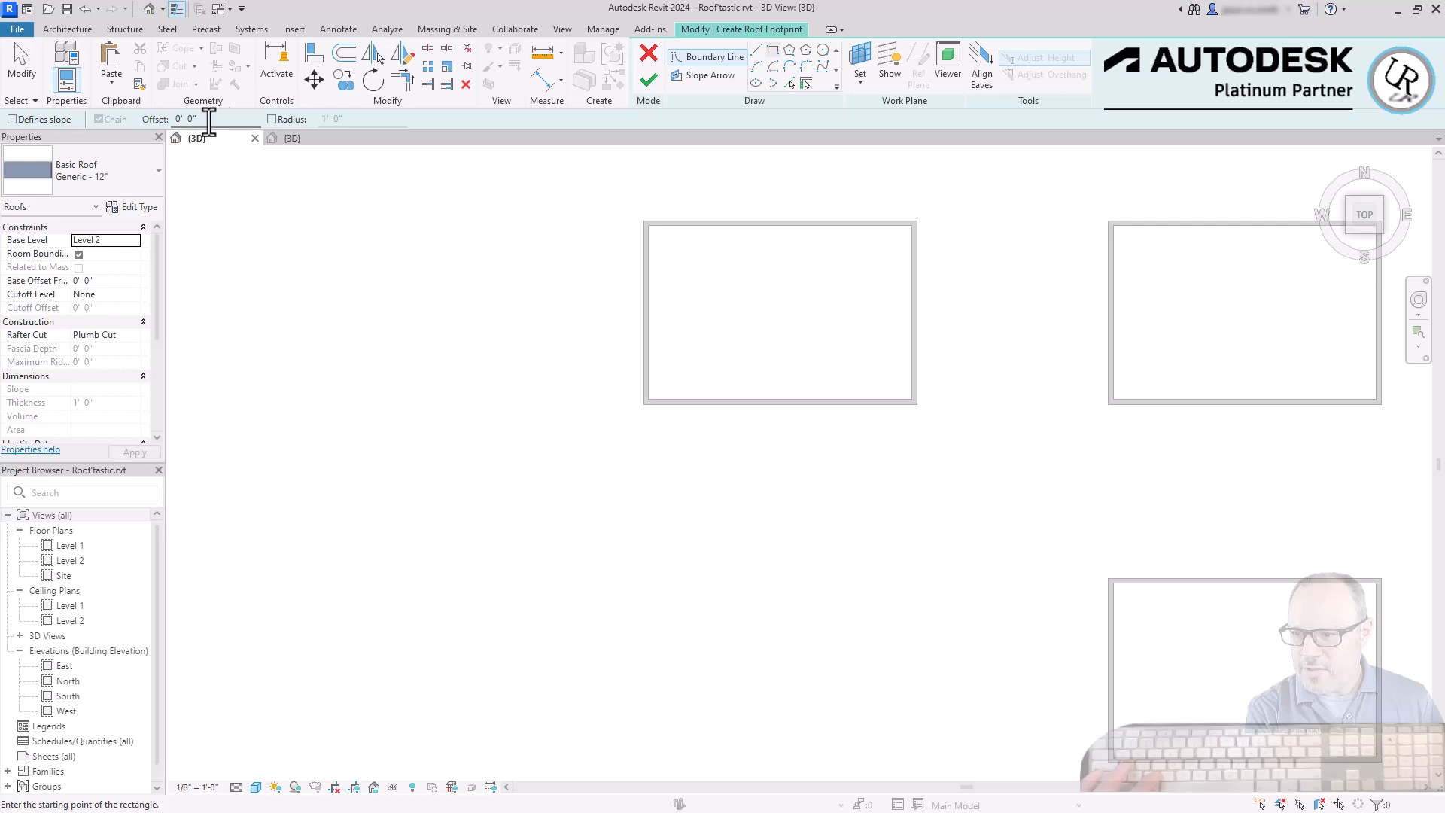
{"action": "left_click", "coordinate": [149, 184]}
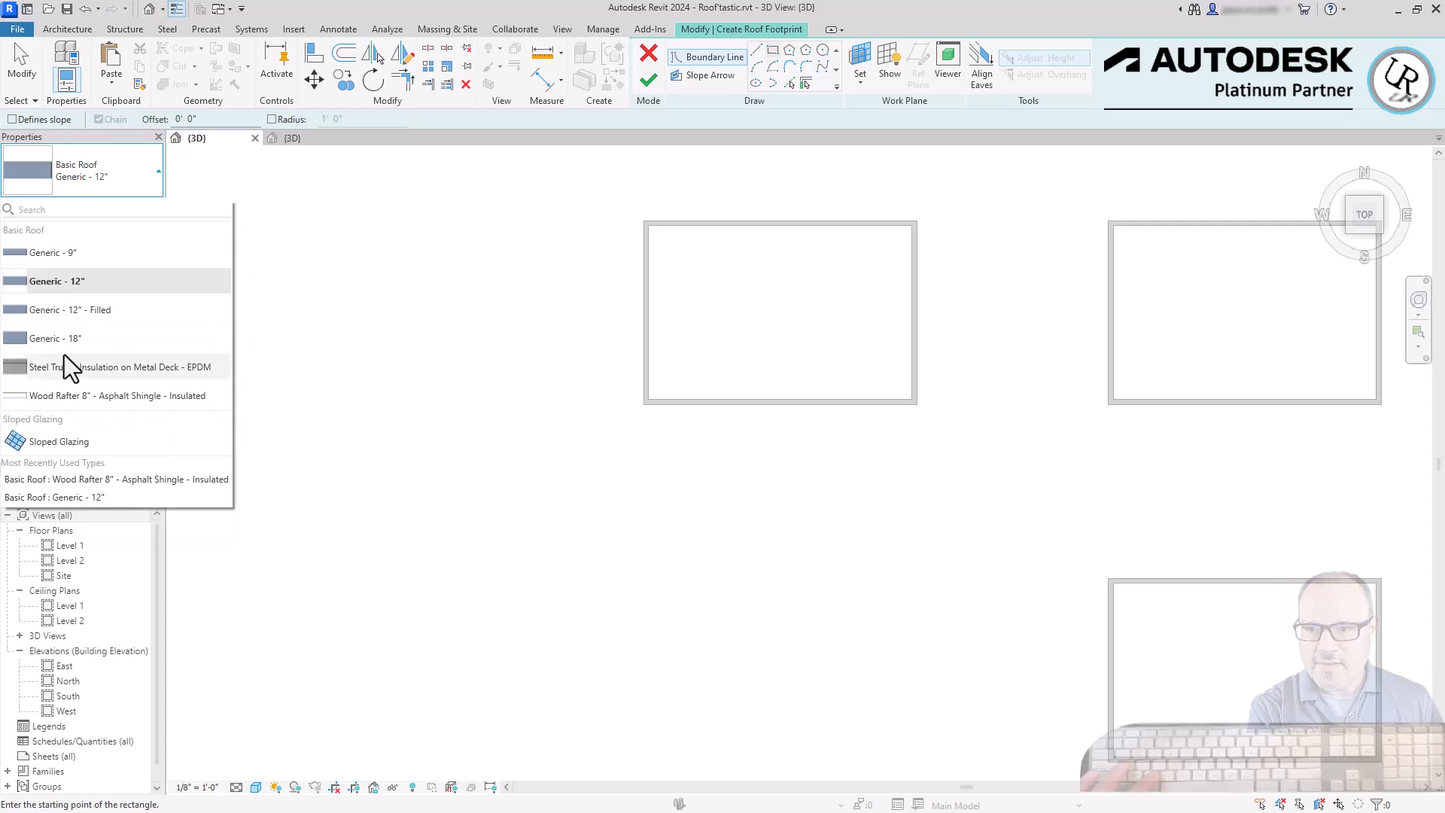
{"action": "left_click", "coordinate": [410, 137]}
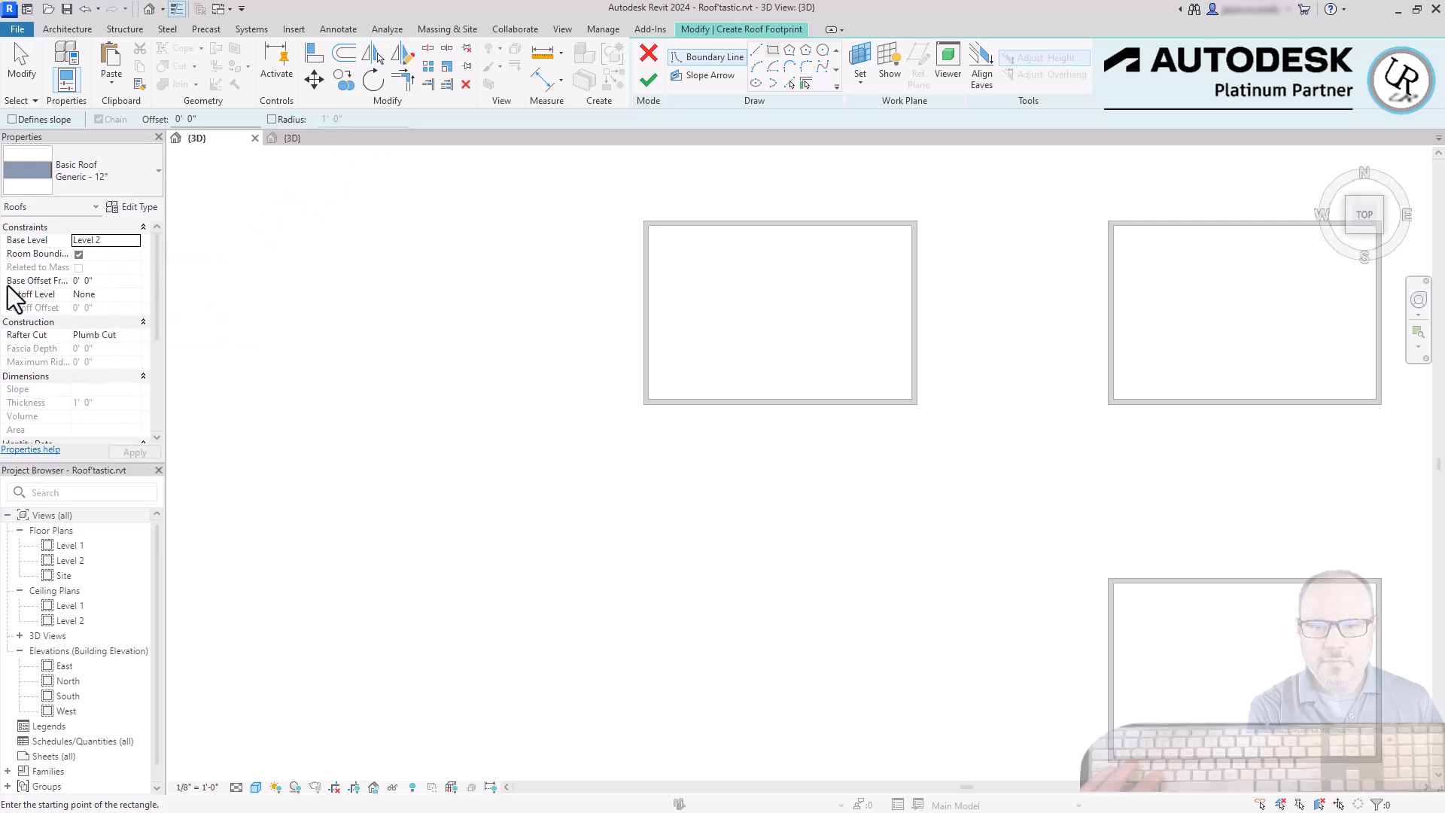
{"action": "left_click", "coordinate": [126, 282]}
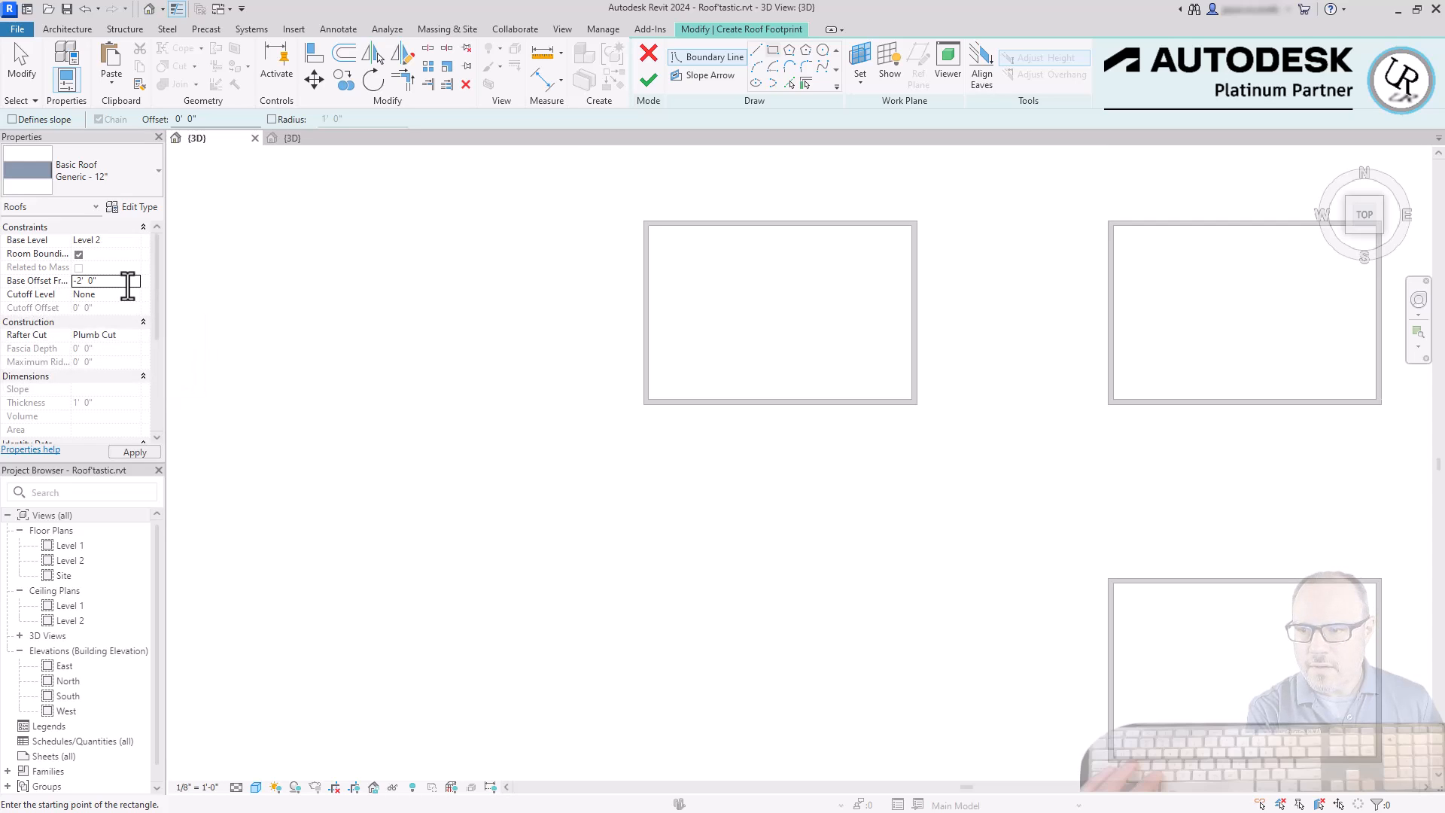
{"action": "type", "text": "-2' 0\""}
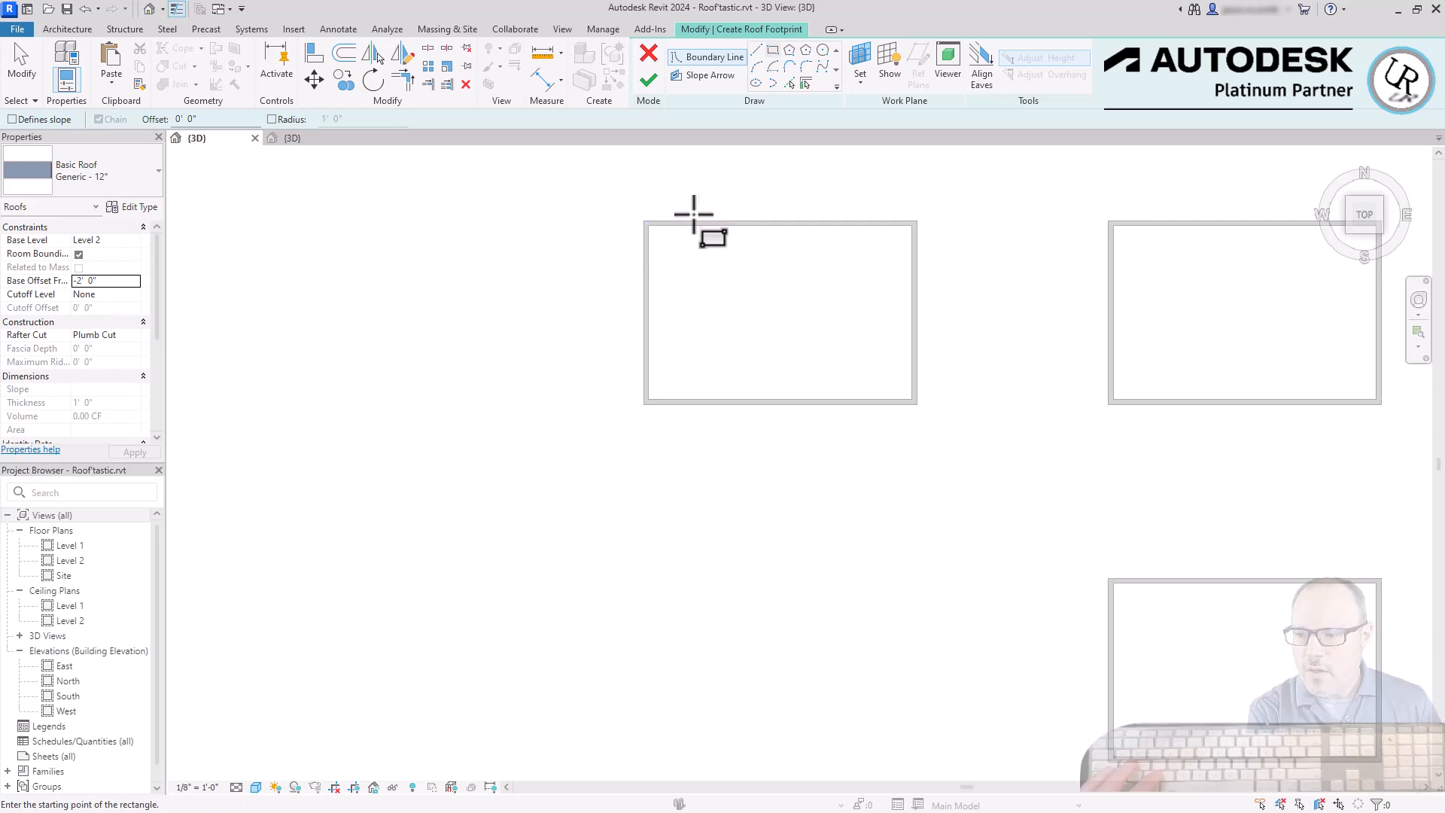
- Sketch a rectangle about 58'-10" by 38'-10" along the inner faces of the building's walls and finish the flat roof
{"action": "scroll", "coordinate": [697, 219], "scroll_direction": "up", "scroll_amount": 3}
{"action": "left_click", "coordinate": [610, 230]}
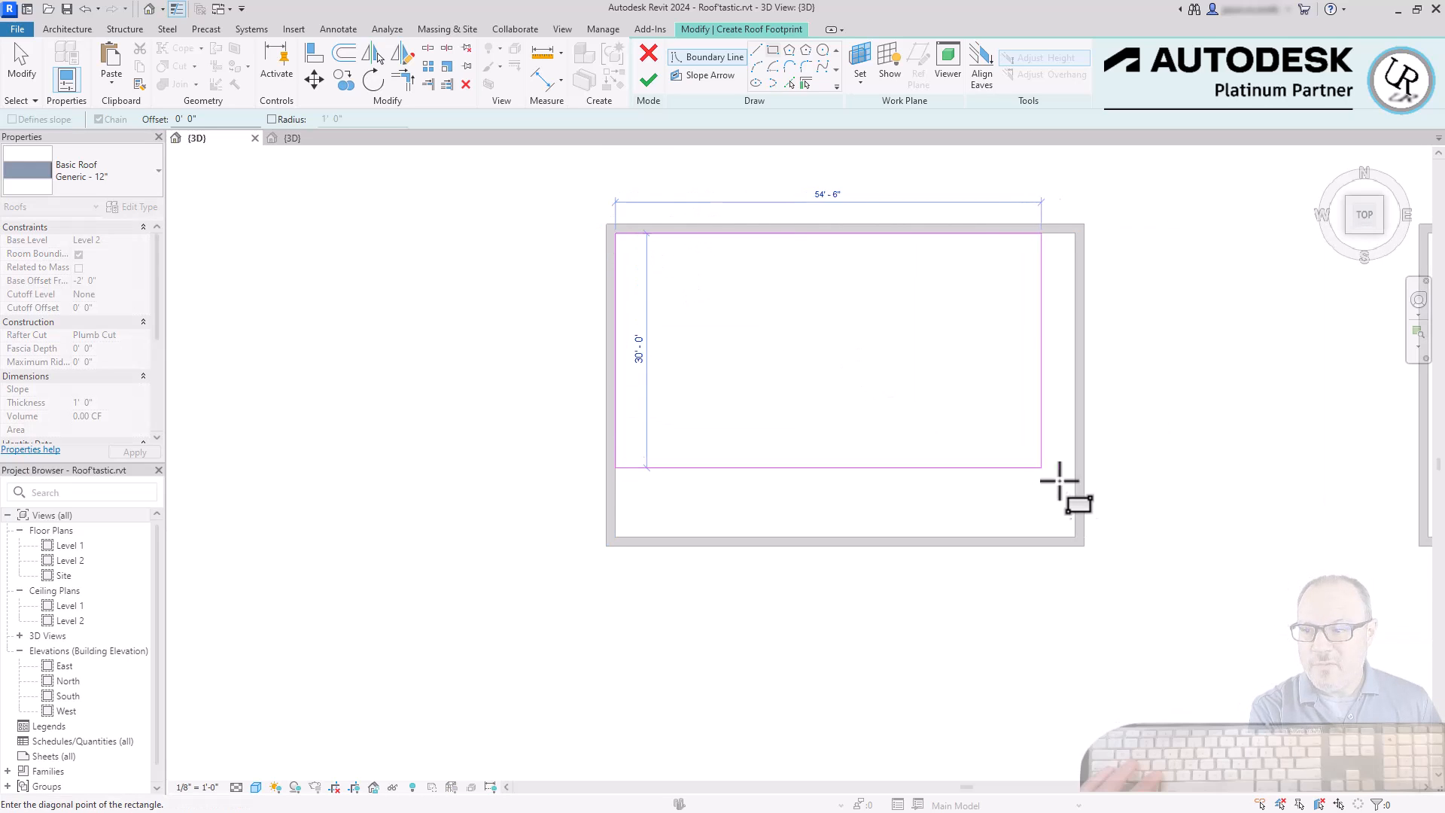
{"action": "left_click", "coordinate": [1075, 537]}
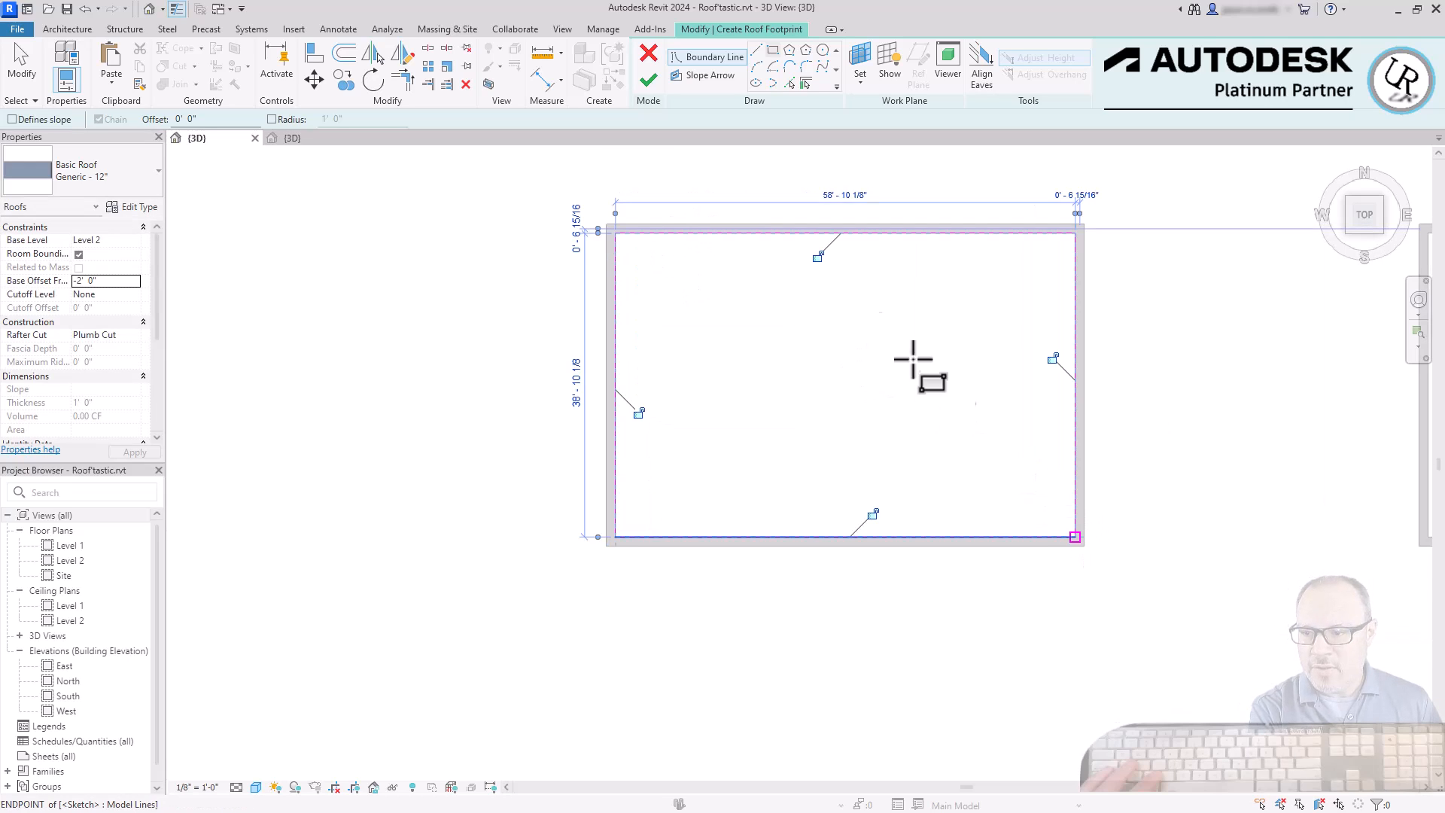
{"action": "left_click", "coordinate": [649, 80]}
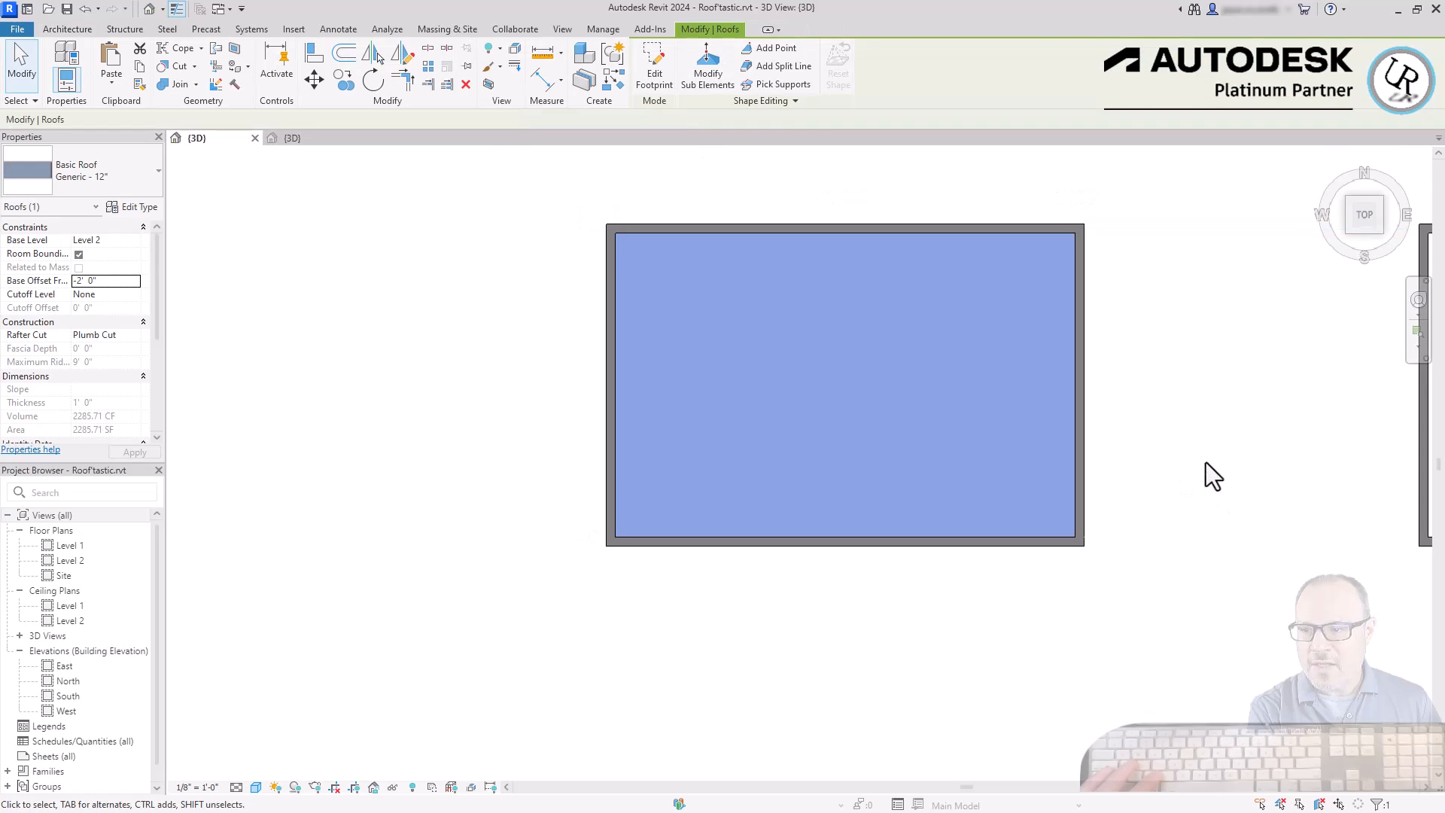
- Examine the flat roof from several 3D angles, checking how it sits relative to the tops and inner faces of the surrounding walls
{"action": "left_click", "coordinate": [1349, 238]}
{"action": "scroll", "coordinate": [901, 351], "scroll_direction": "up", "scroll_amount": 4}
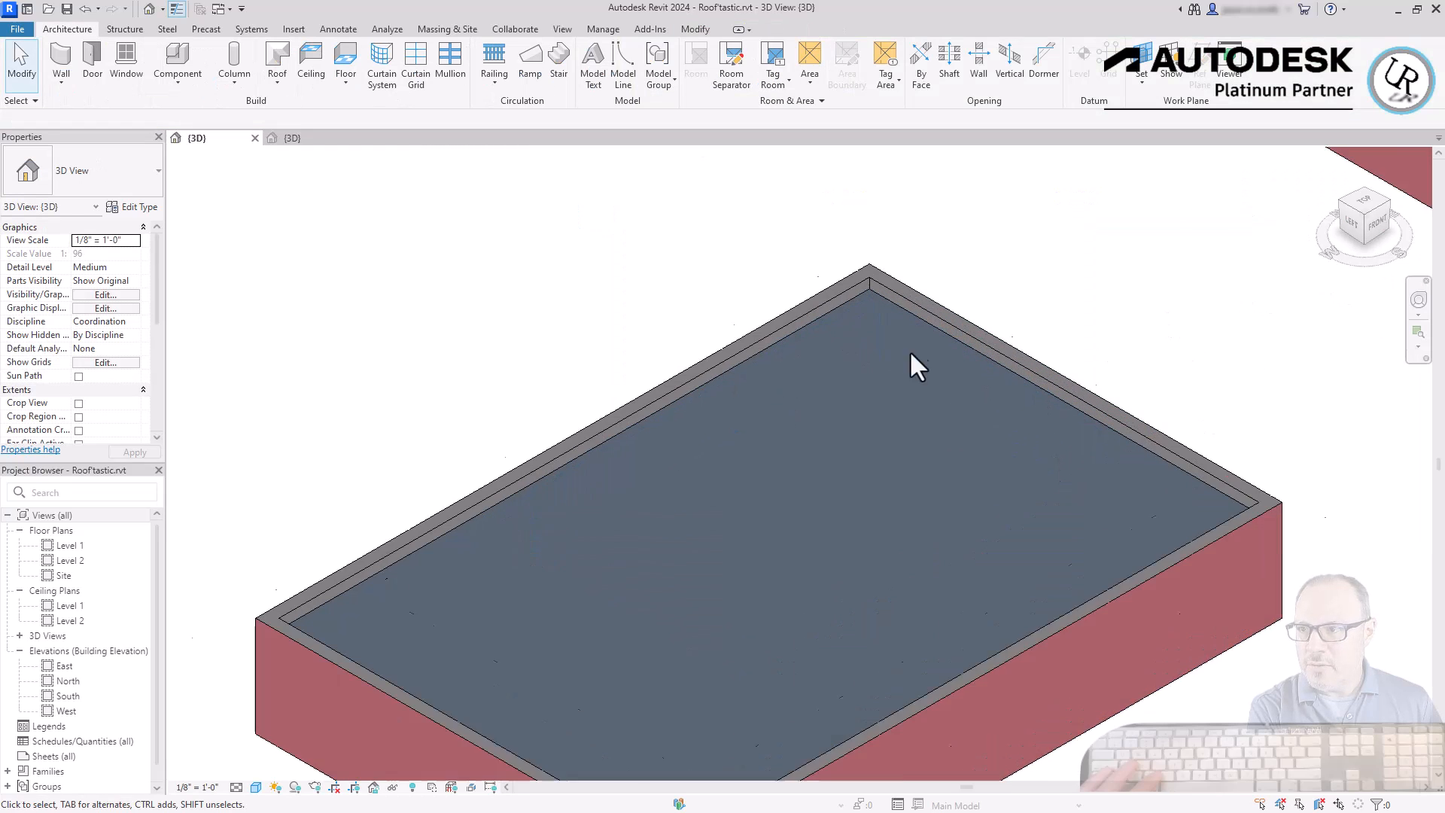
{"action": "left_click", "coordinate": [990, 356]}
{"action": "scroll", "coordinate": [1000, 324], "scroll_direction": "down", "scroll_amount": 3}
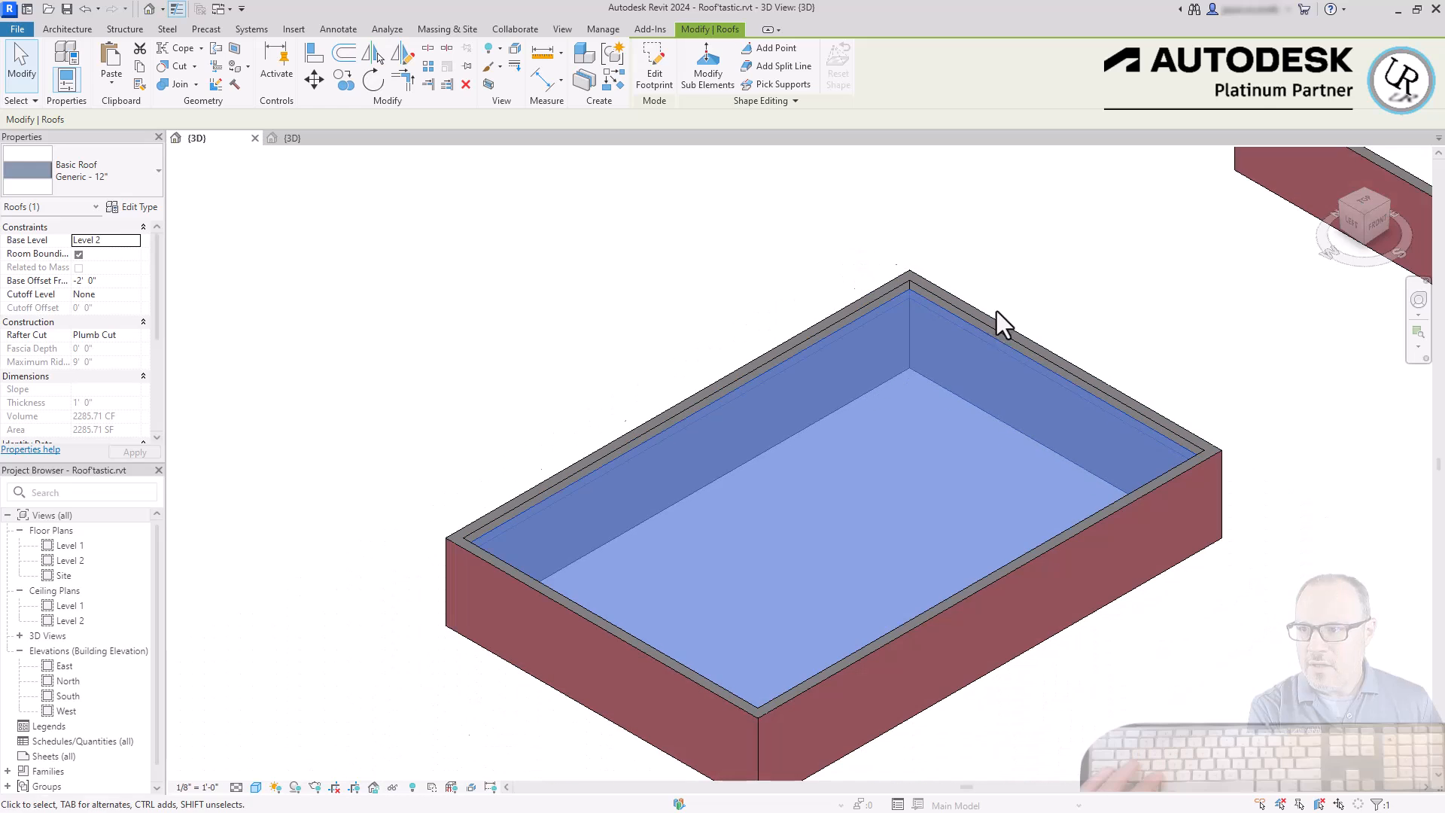
{"action": "middle_click_drag", "start_coordinate": [894, 659], "coordinate": [1053, 542]}
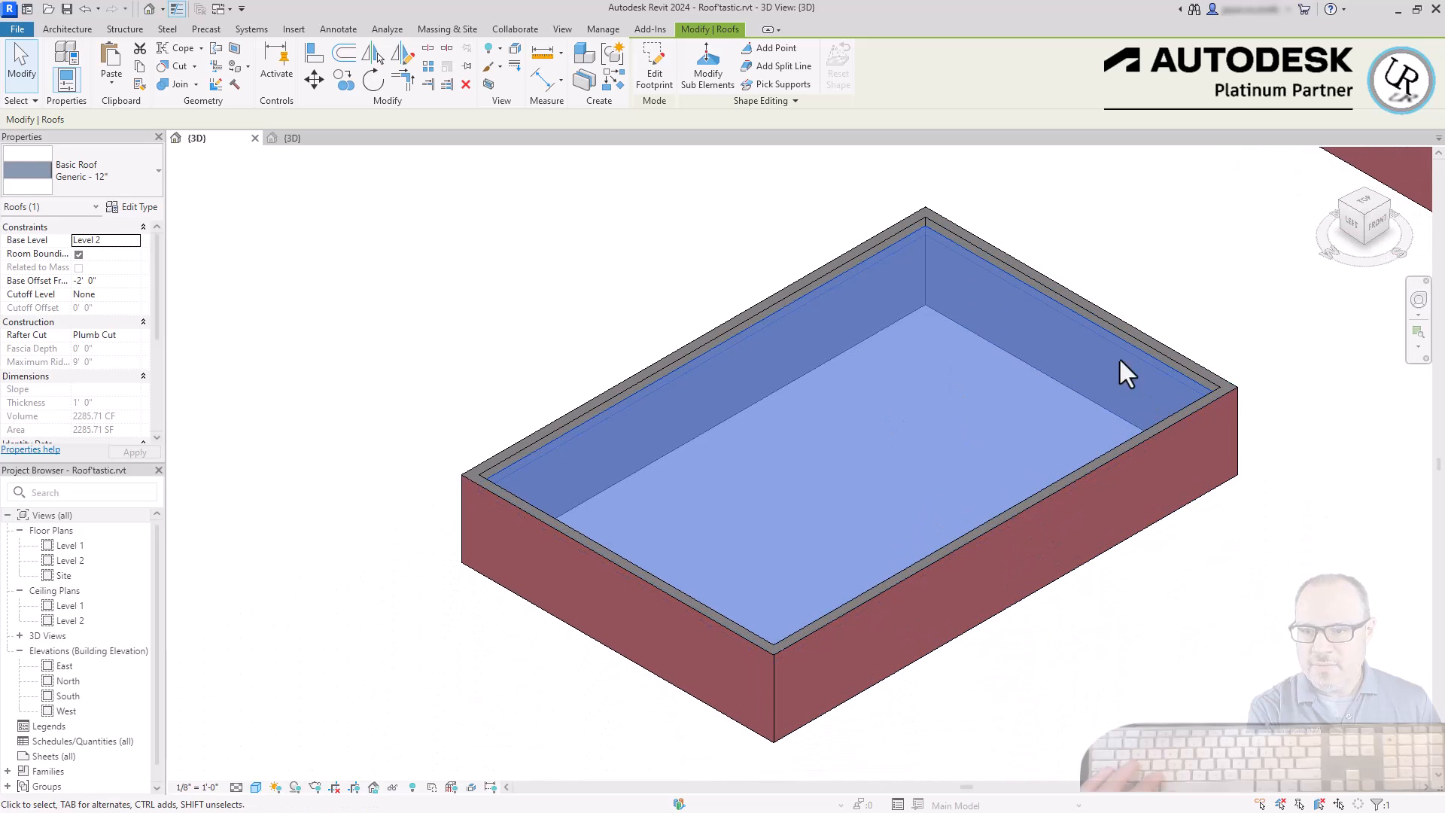
{"action": "scroll", "coordinate": [1135, 337], "scroll_direction": "up", "scroll_amount": 4}
{"action": "left_click", "coordinate": [1144, 342]}
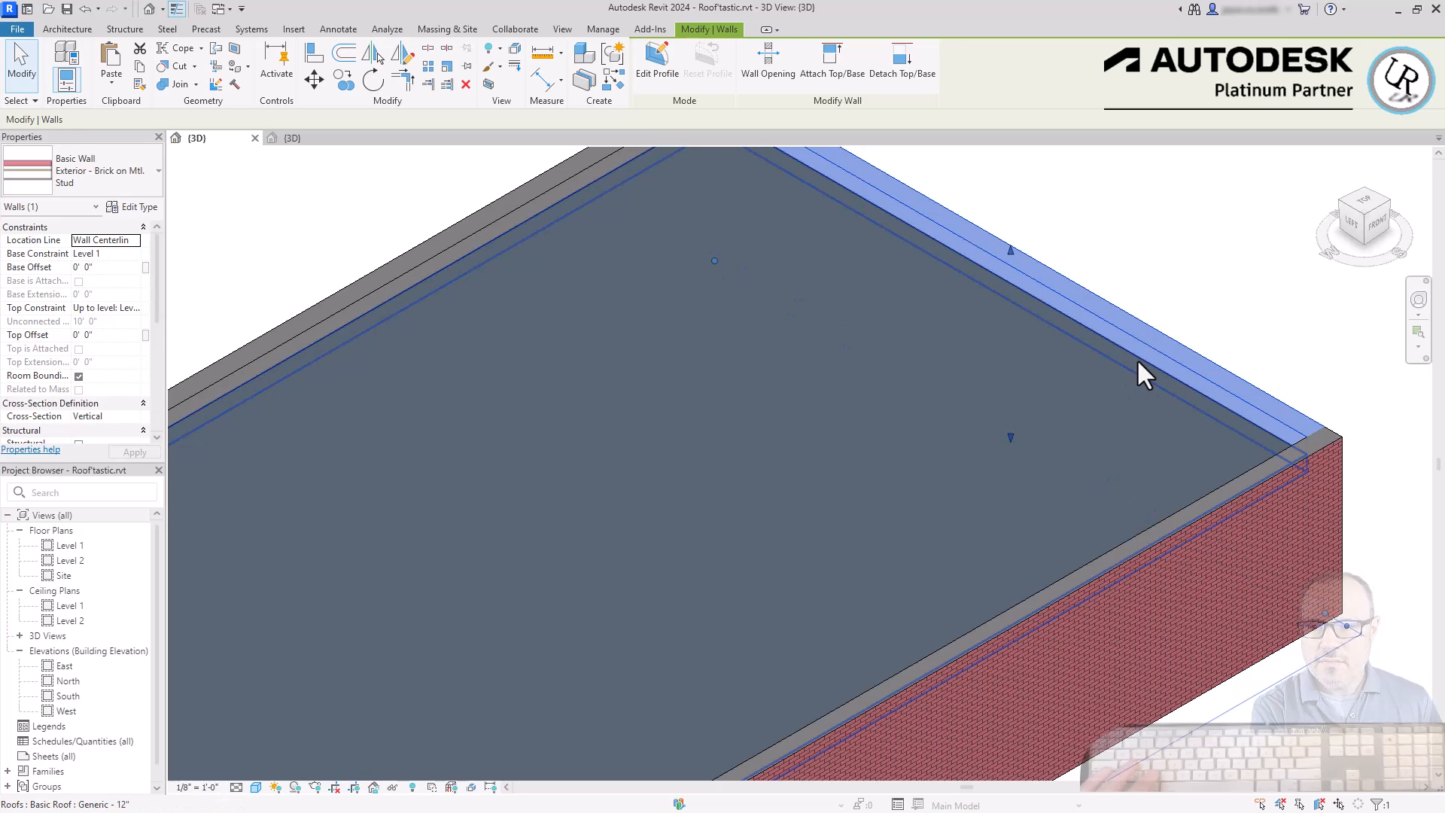
{"action": "left_click", "coordinate": [1137, 358]}
{"action": "left_click", "coordinate": [1230, 385]}
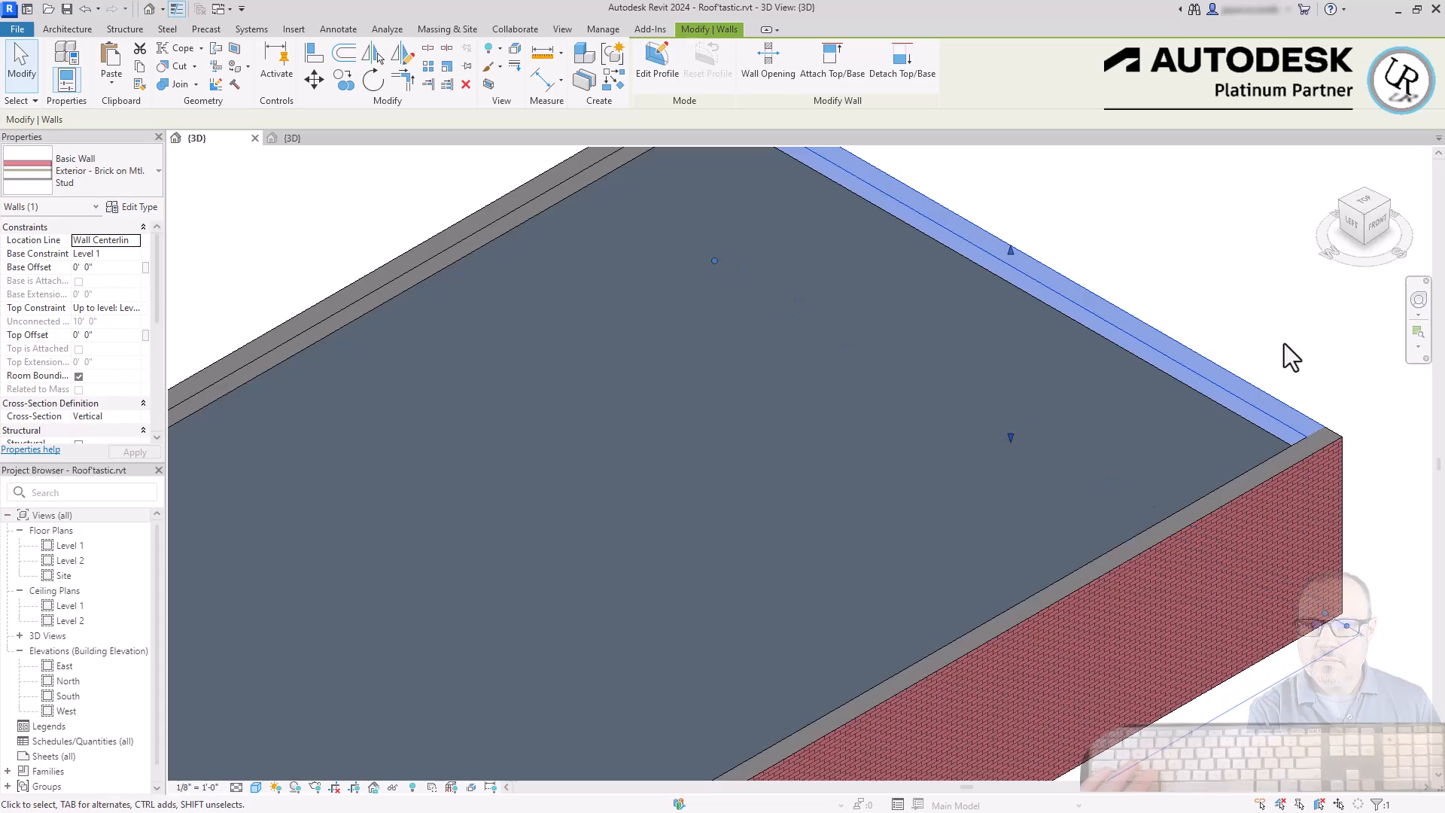
{"action": "scroll", "coordinate": [1312, 301], "scroll_direction": "down", "scroll_amount": 3}
{"action": "middle_click_drag", "start_coordinate": [1313, 300], "coordinate": [590, 226], "text": "shift"}
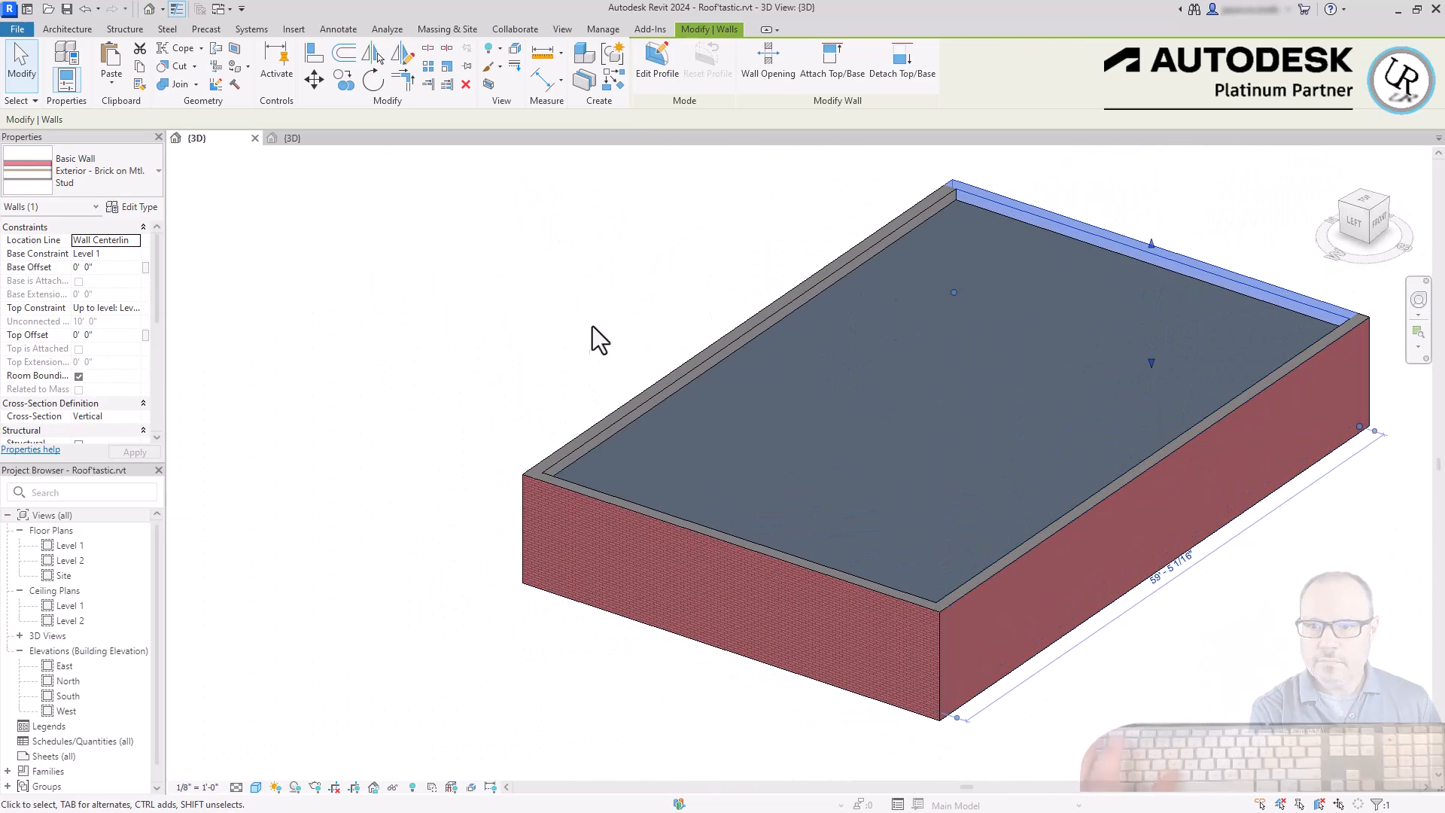
{"action": "left_click", "coordinate": [622, 322]}
{"action": "scroll", "coordinate": [565, 333], "scroll_direction": "down", "scroll_amount": 4}
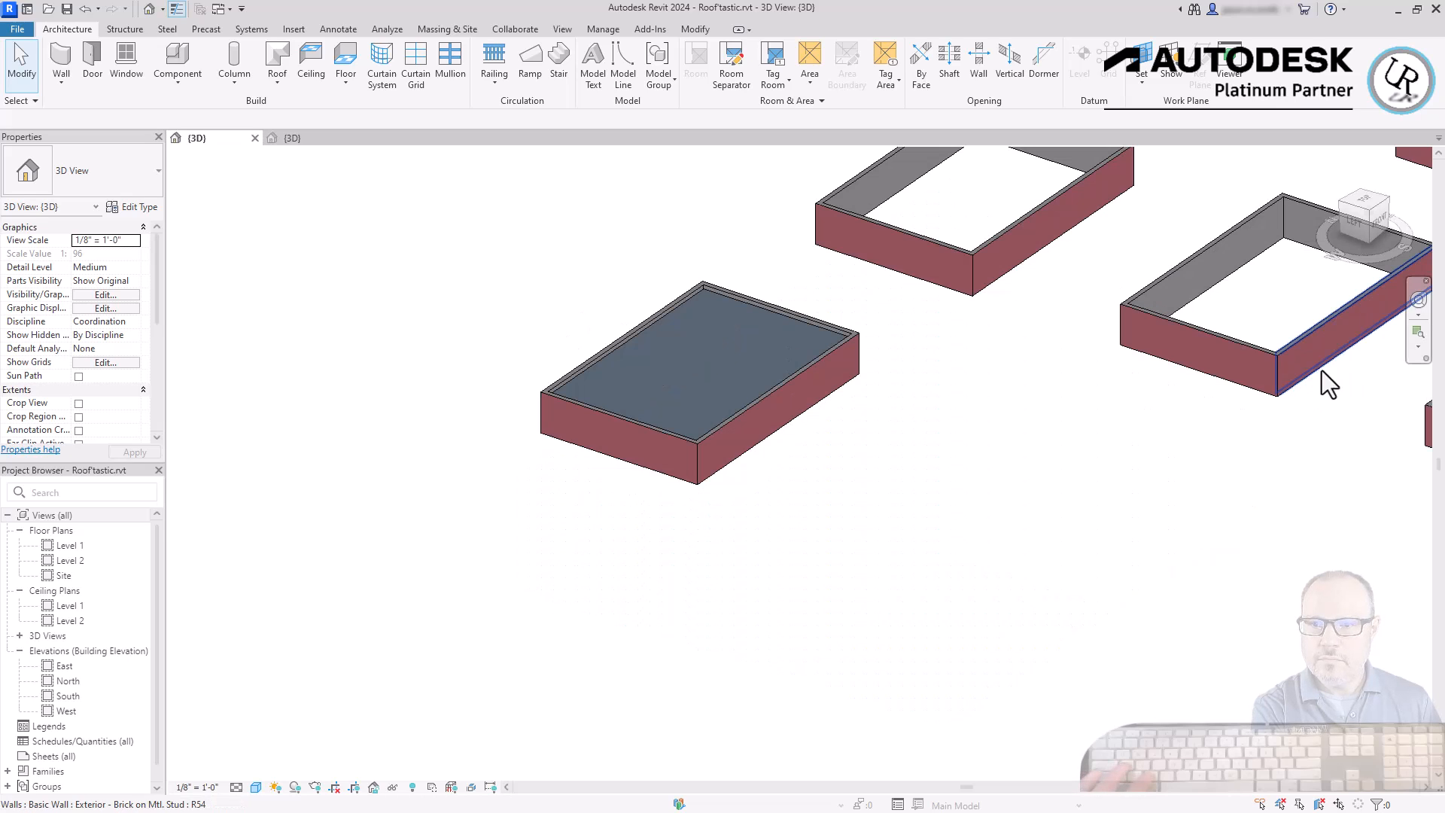
{"action": "scroll", "coordinate": [665, 199], "scroll_direction": "up", "scroll_amount": 3}
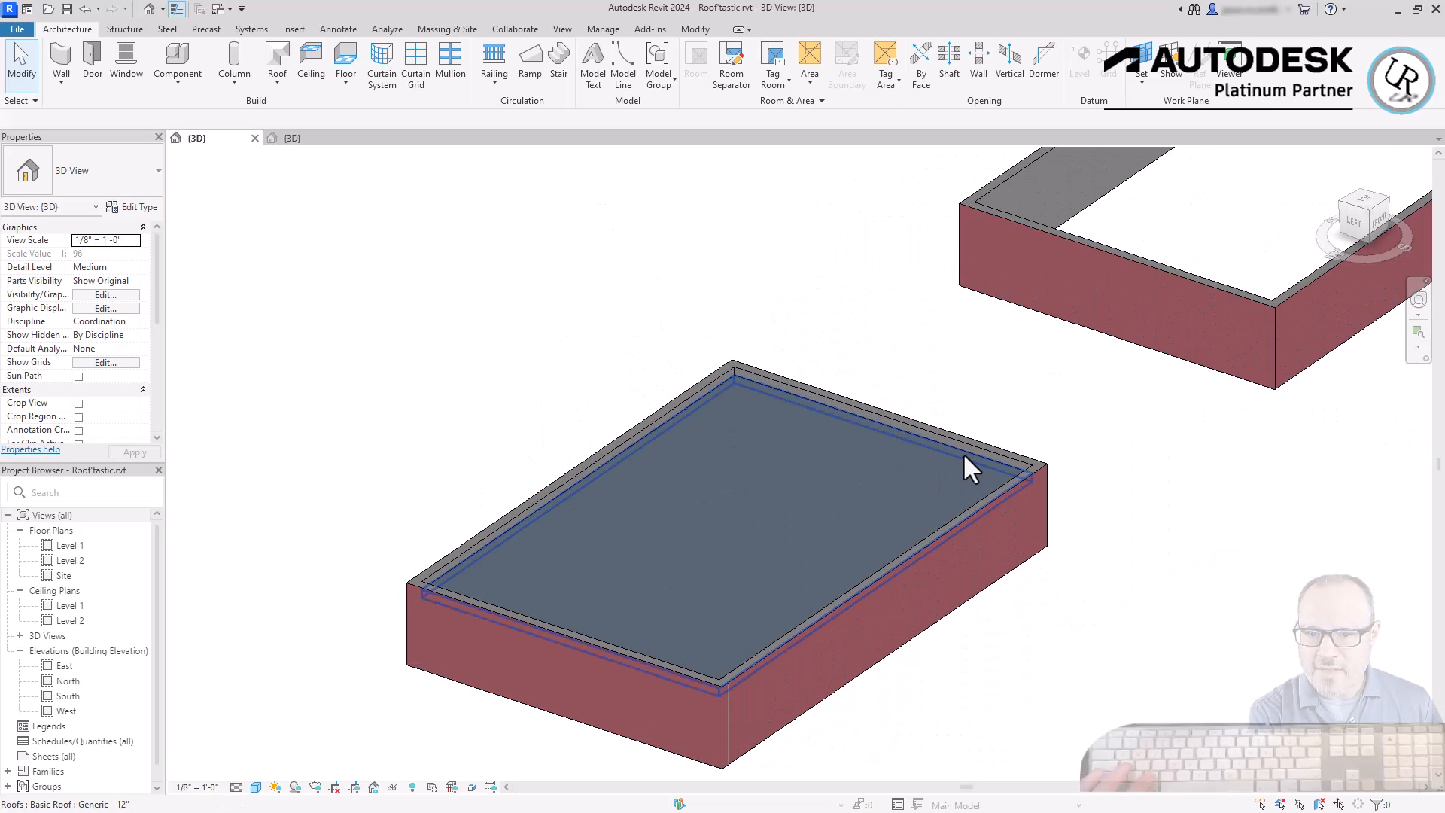
{"action": "left_click", "coordinate": [1006, 469]}
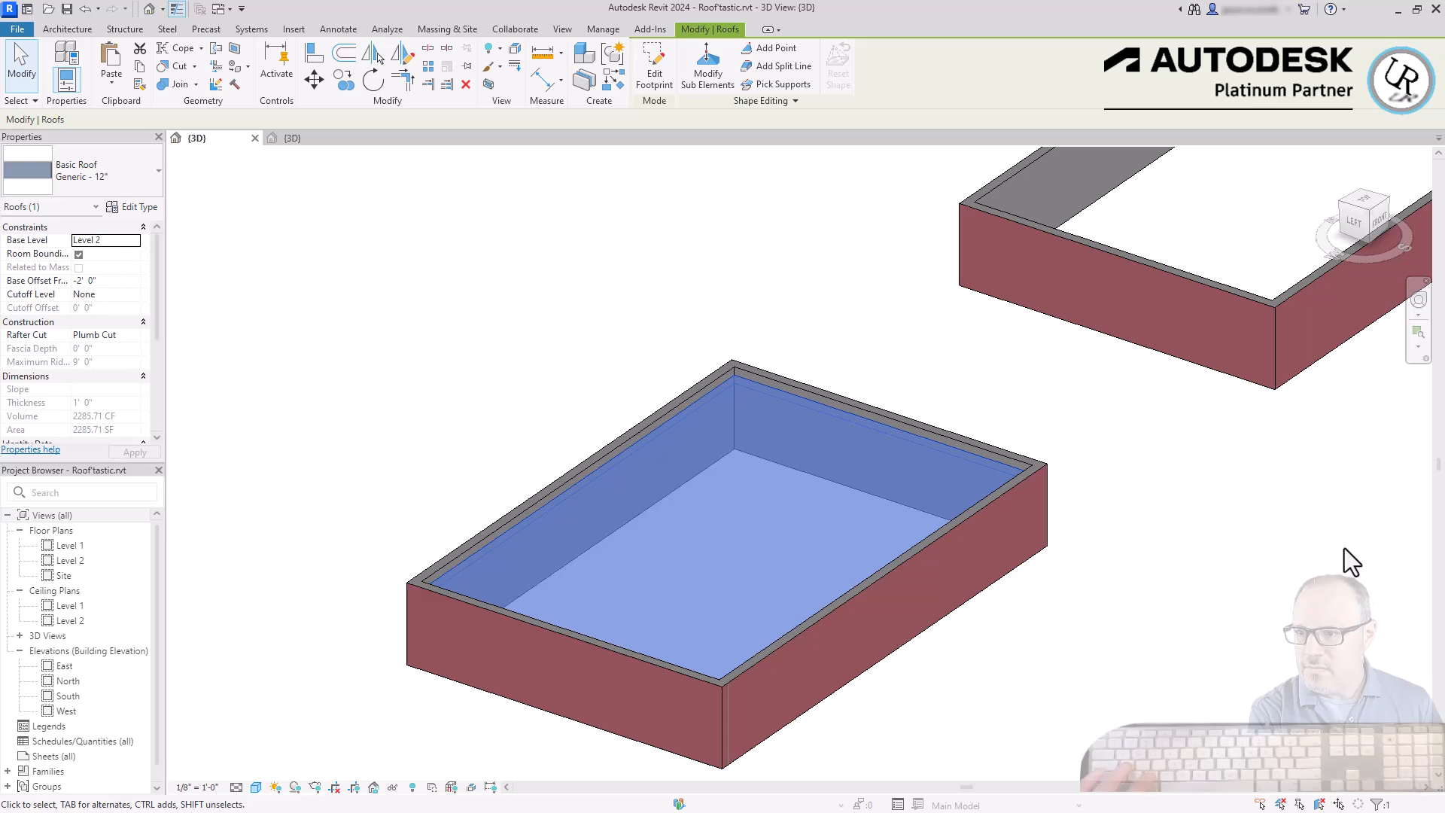
- Start another Roof by Footprint on Level 2 in the top view, beside the flat-roofed building
{"action": "left_click", "coordinate": [1380, 207]}
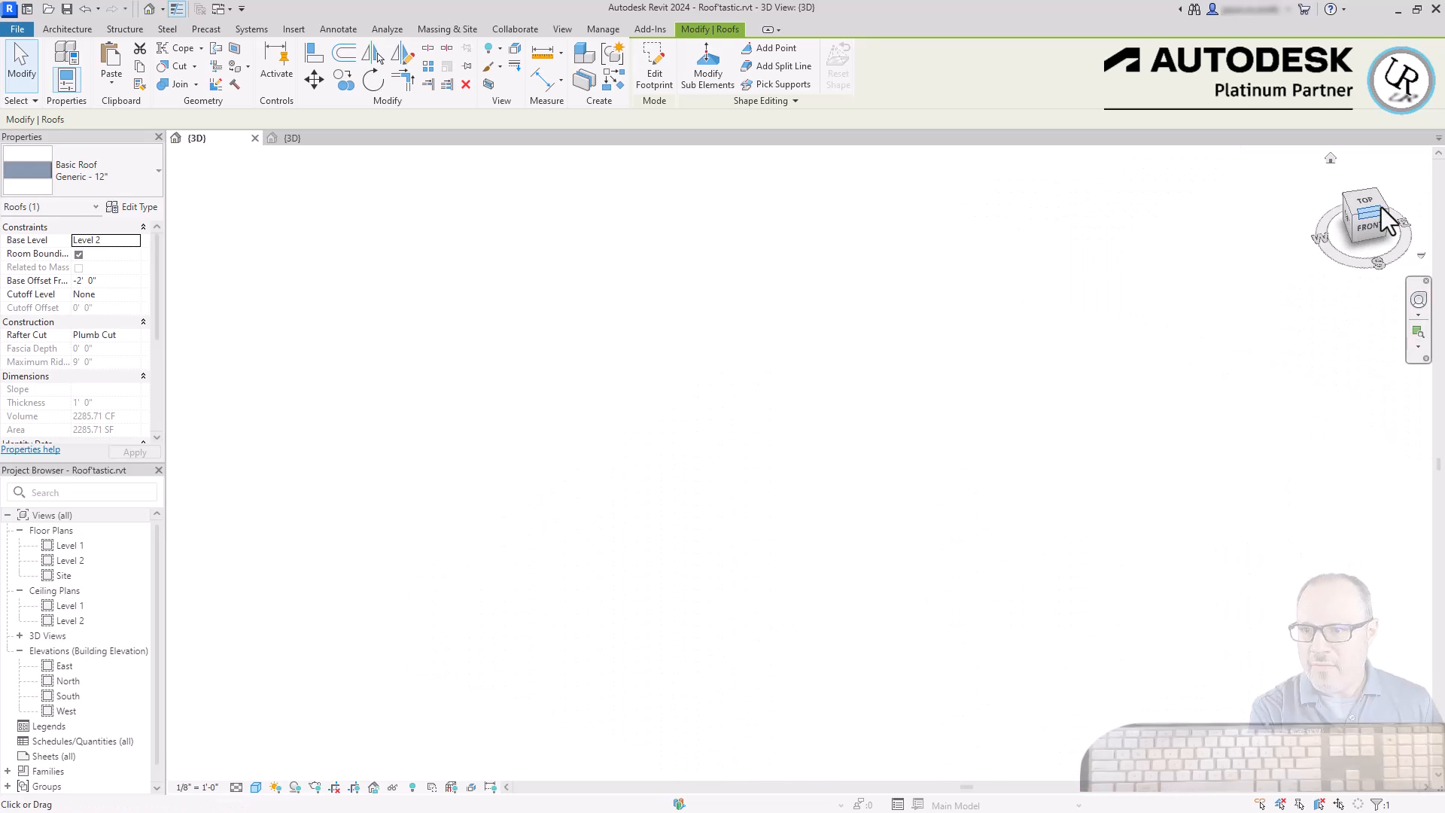
{"action": "scroll", "coordinate": [250, 411], "scroll_direction": "down", "scroll_amount": 4}
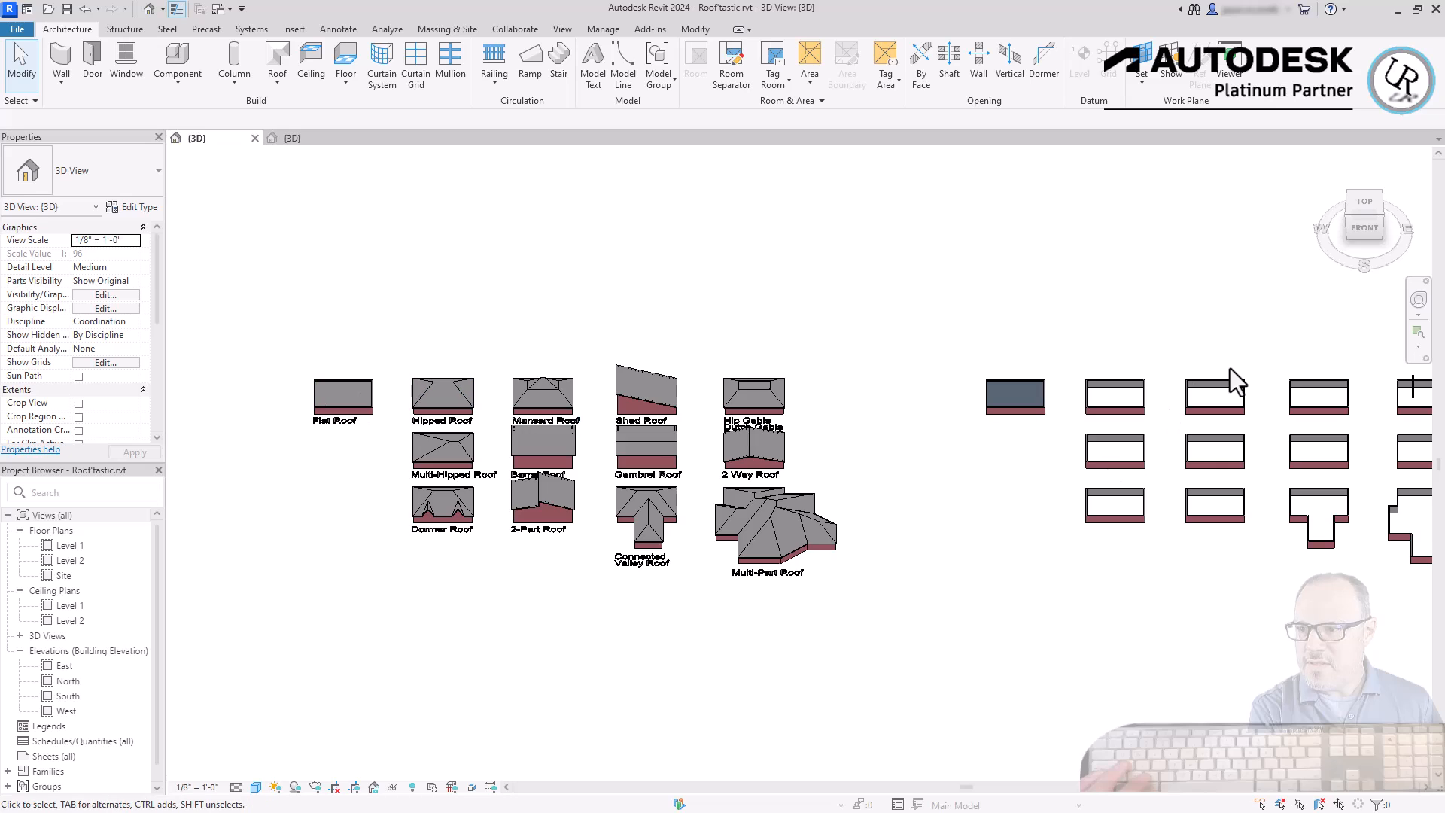
{"action": "scroll", "coordinate": [1227, 373], "scroll_direction": "up", "scroll_amount": 5}
{"action": "scroll", "coordinate": [691, 496], "scroll_direction": "up", "scroll_amount": 3}
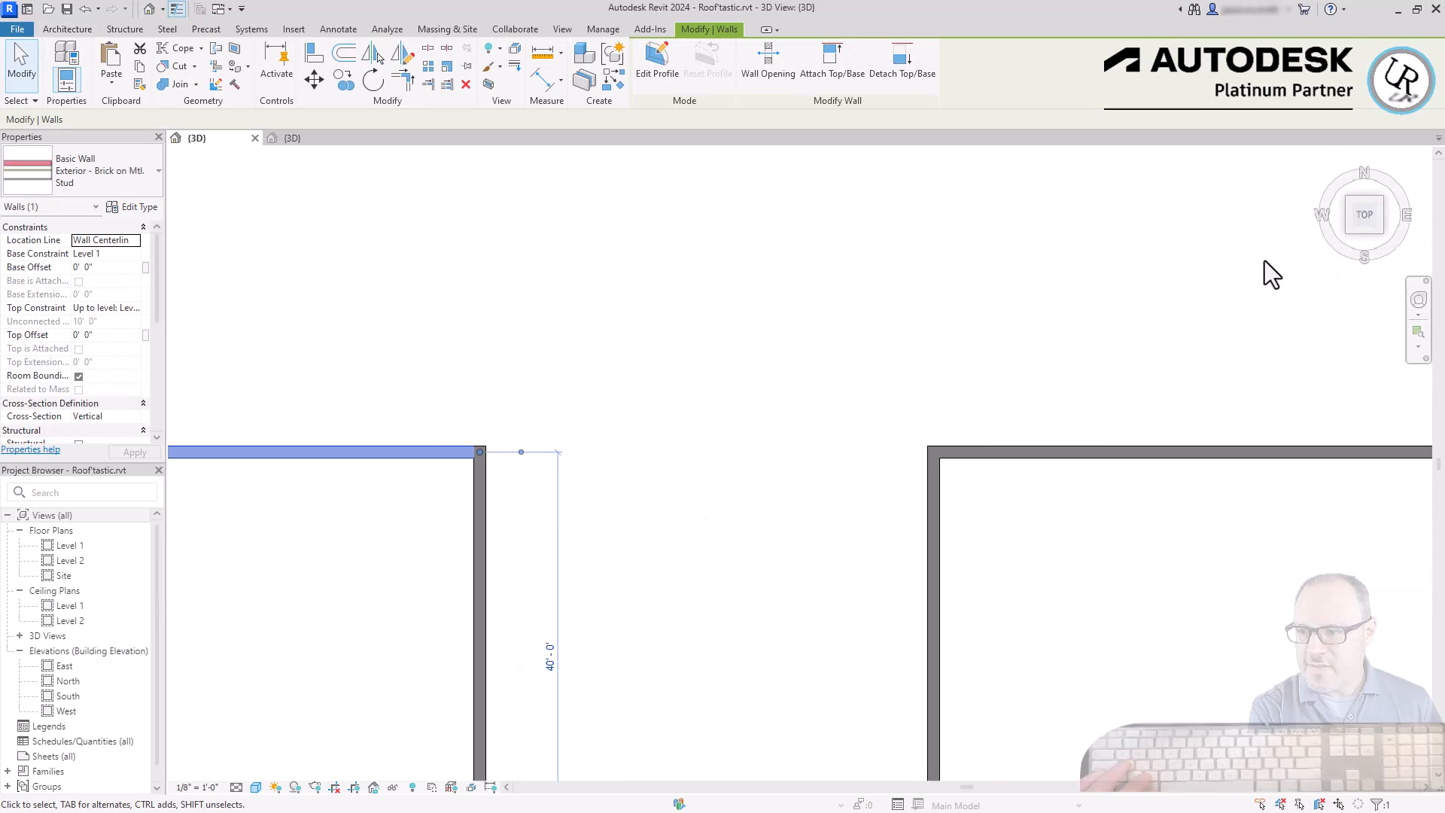
{"action": "middle_click_drag", "start_coordinate": [633, 248], "coordinate": [1265, 261]}
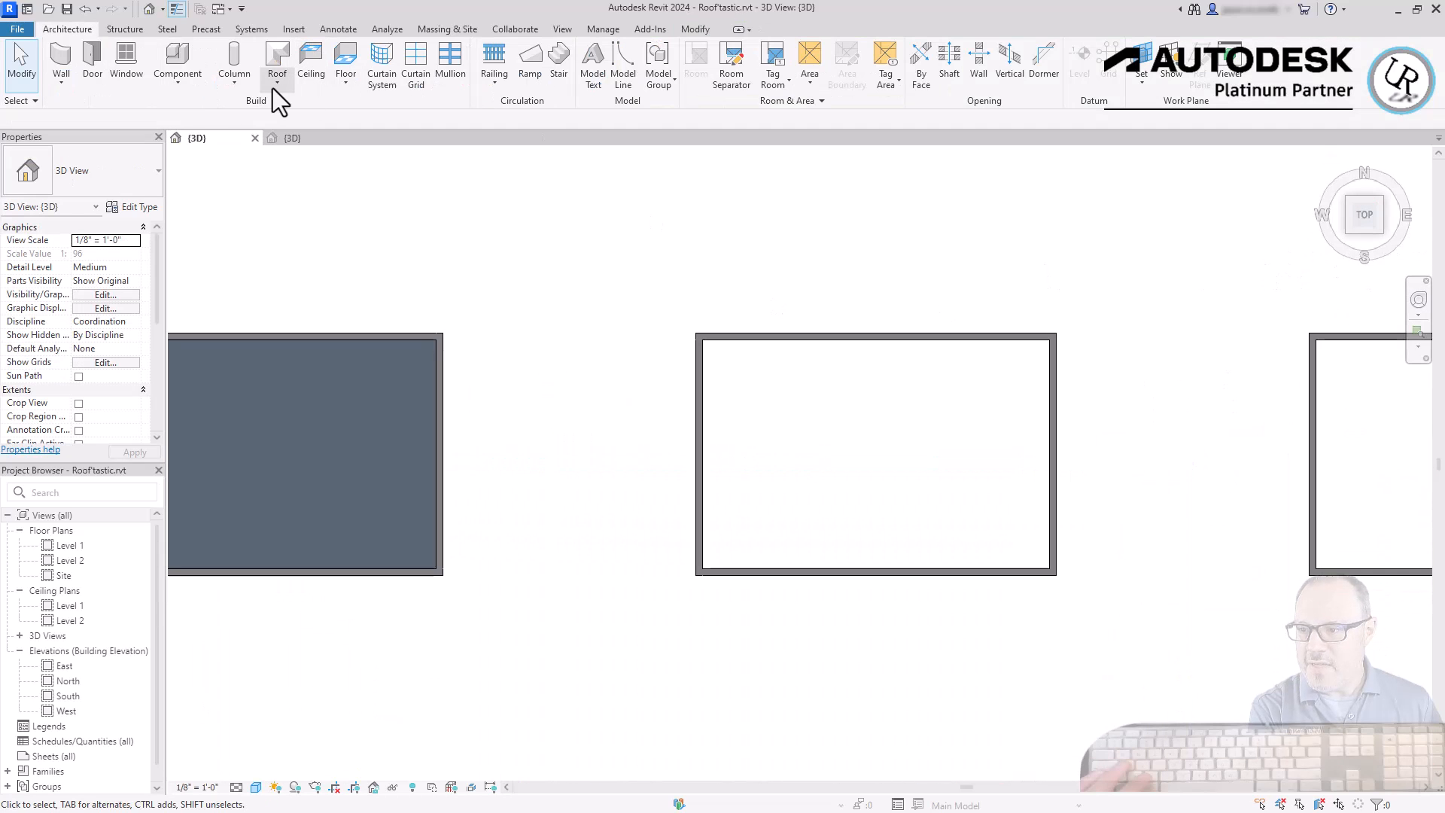
{"action": "left_click", "coordinate": [274, 88]}
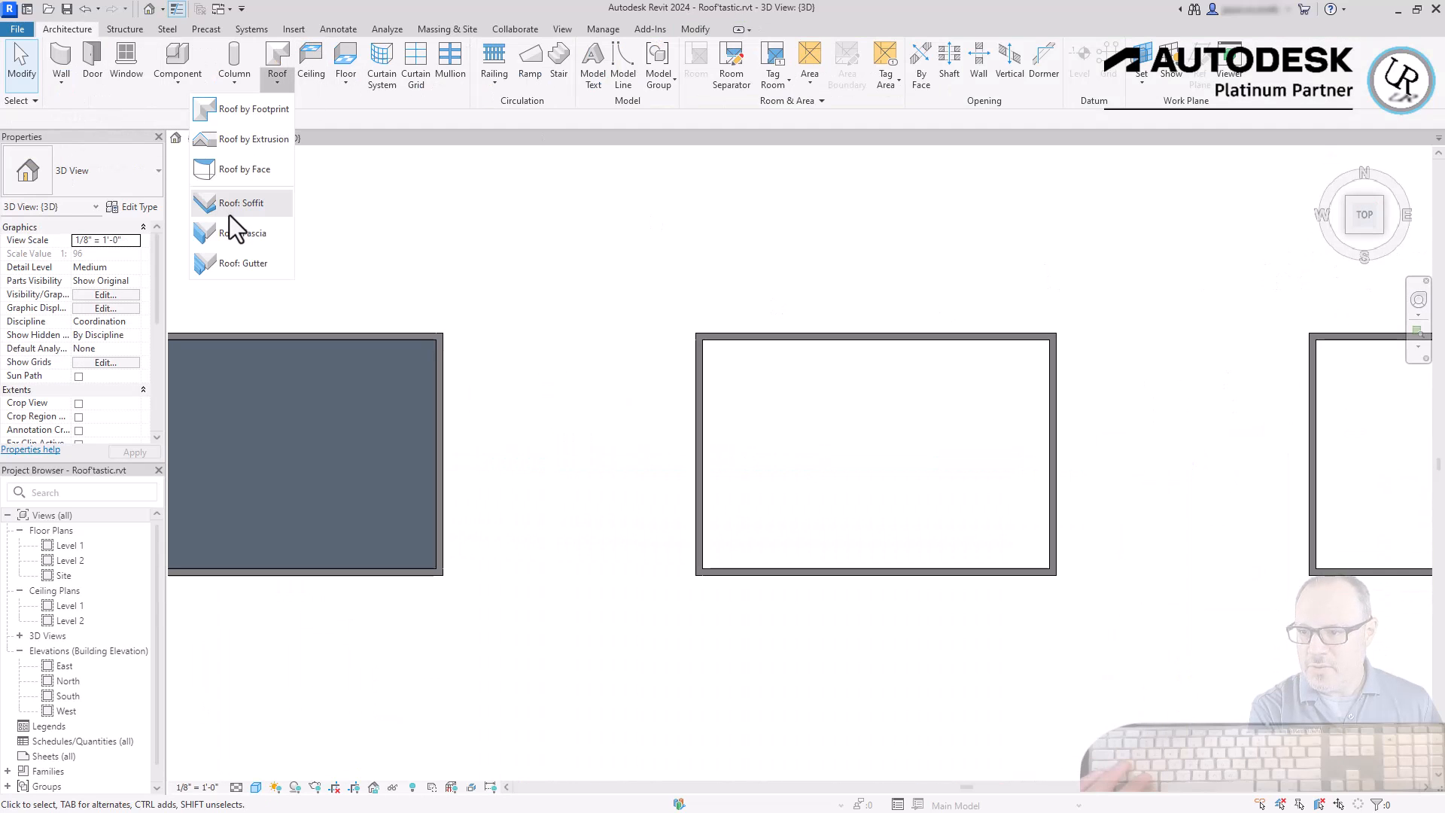
{"action": "left_click", "coordinate": [240, 108]}
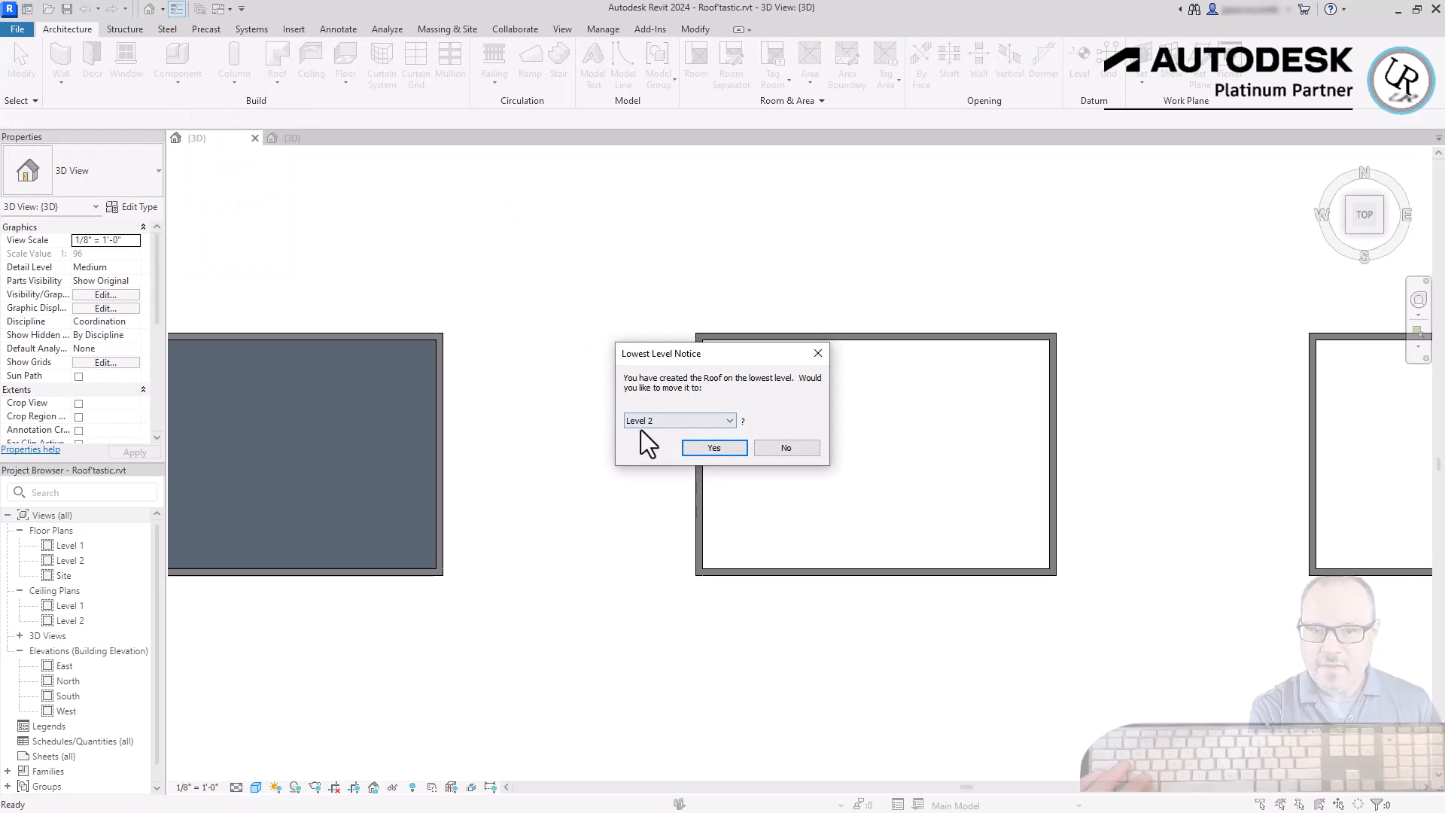
{"action": "left_click", "coordinate": [703, 454]}
- Set the new roof's type to Wood Rafter 8" - Asphalt Shingle - Insulated and its base offset to 0
{"action": "left_click", "coordinate": [96, 174]}
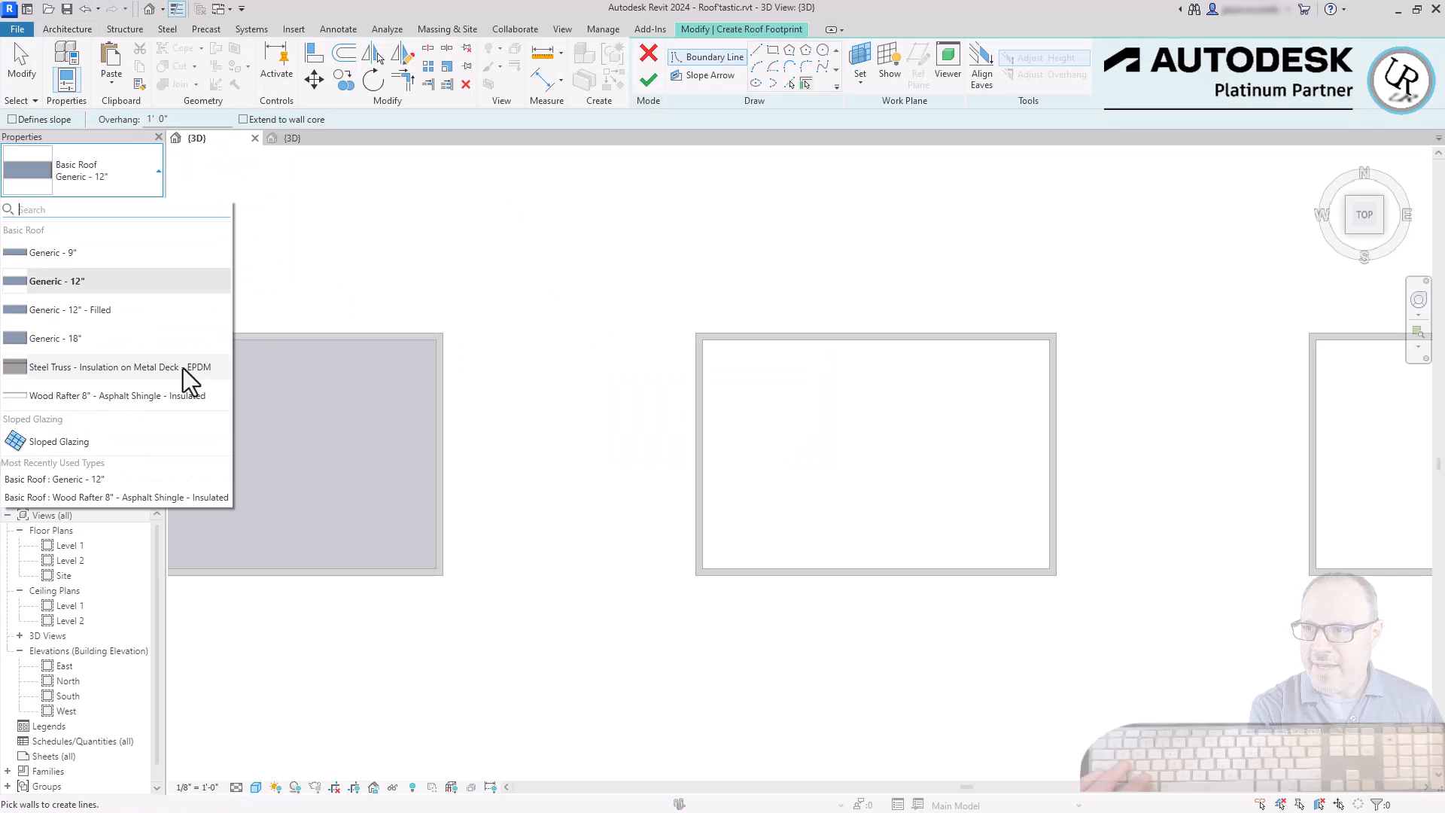
{"action": "mouse_move", "coordinate": [80, 393]}
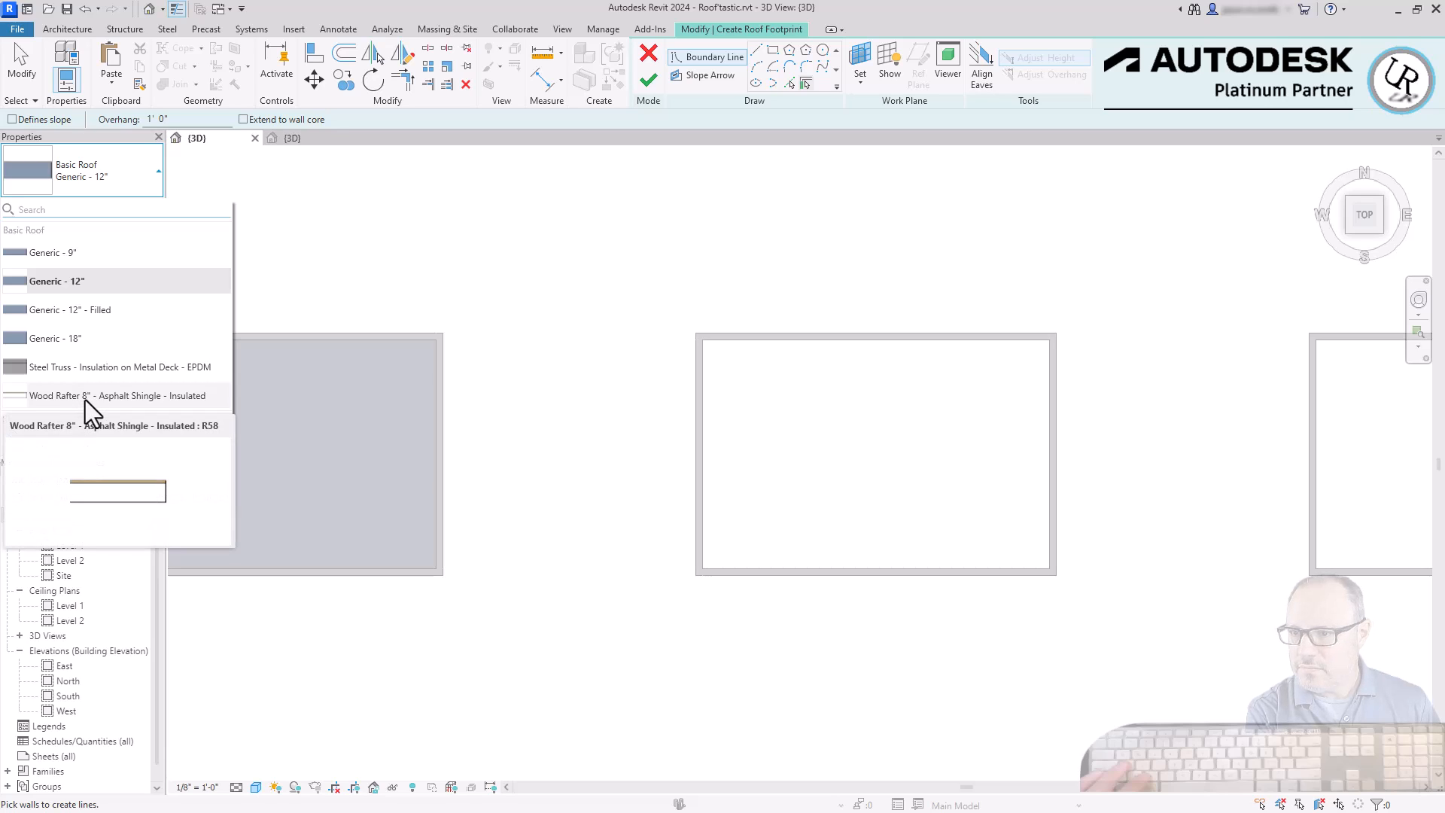
{"action": "left_click", "coordinate": [84, 398]}
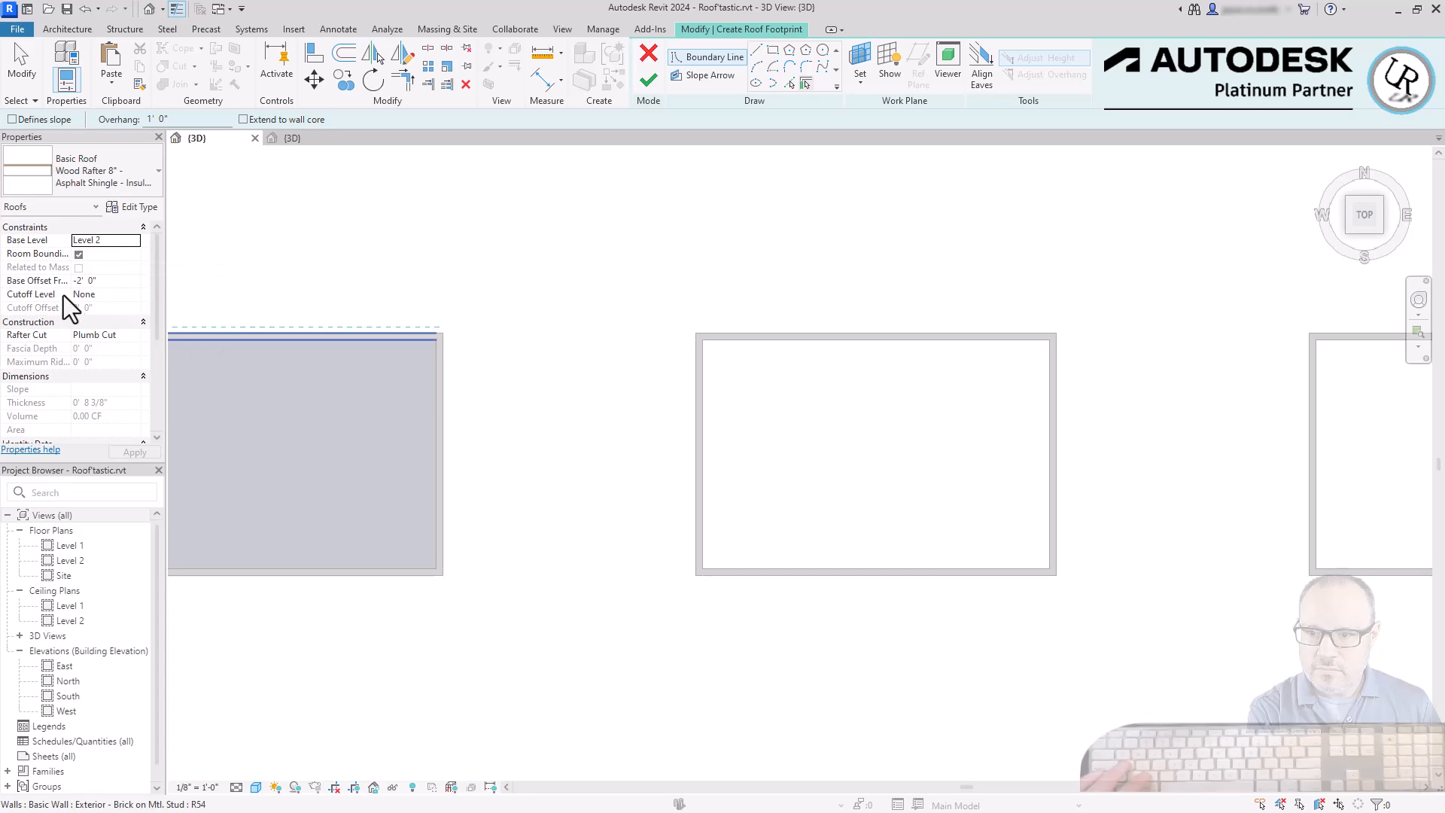
{"action": "left_click", "coordinate": [113, 280]}
{"action": "type", "text": "0"}
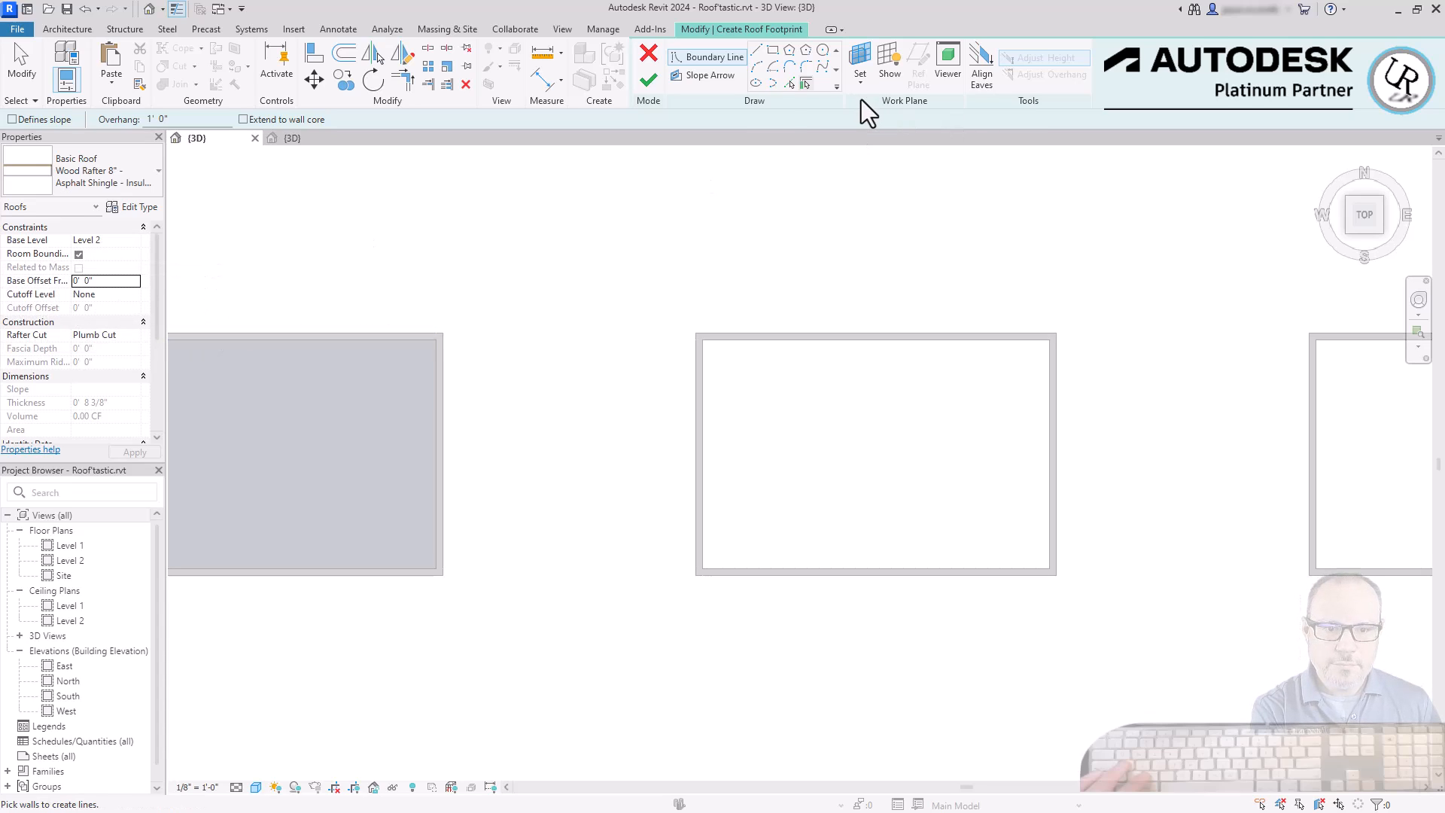
- Set the roof boundary to be created by picking walls, with Defines slope enabled and a 1' 0" overhang
{"action": "left_click", "coordinate": [803, 82]}
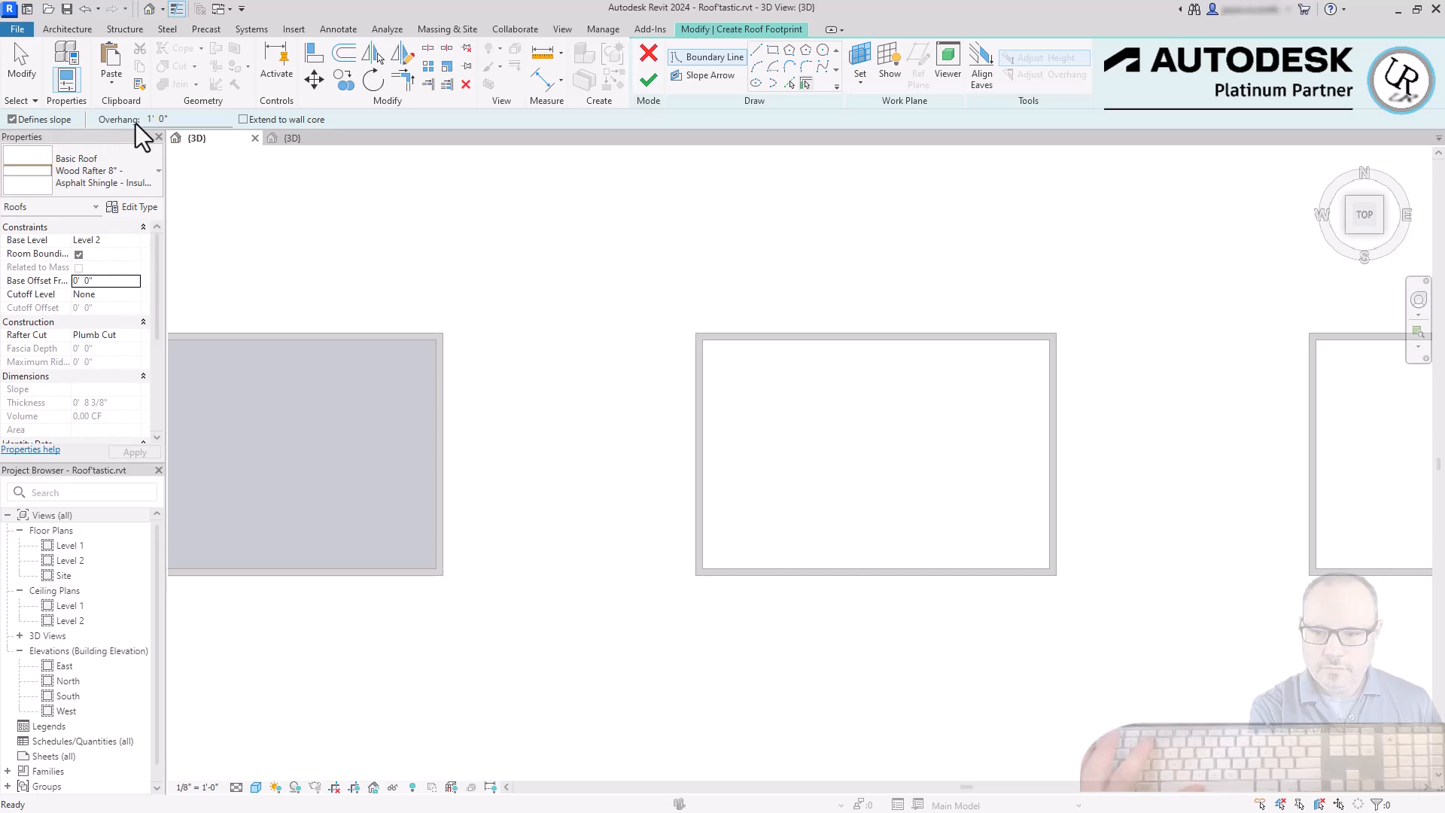
{"action": "left_click_drag", "start_coordinate": [178, 120], "coordinate": [46, 111]}
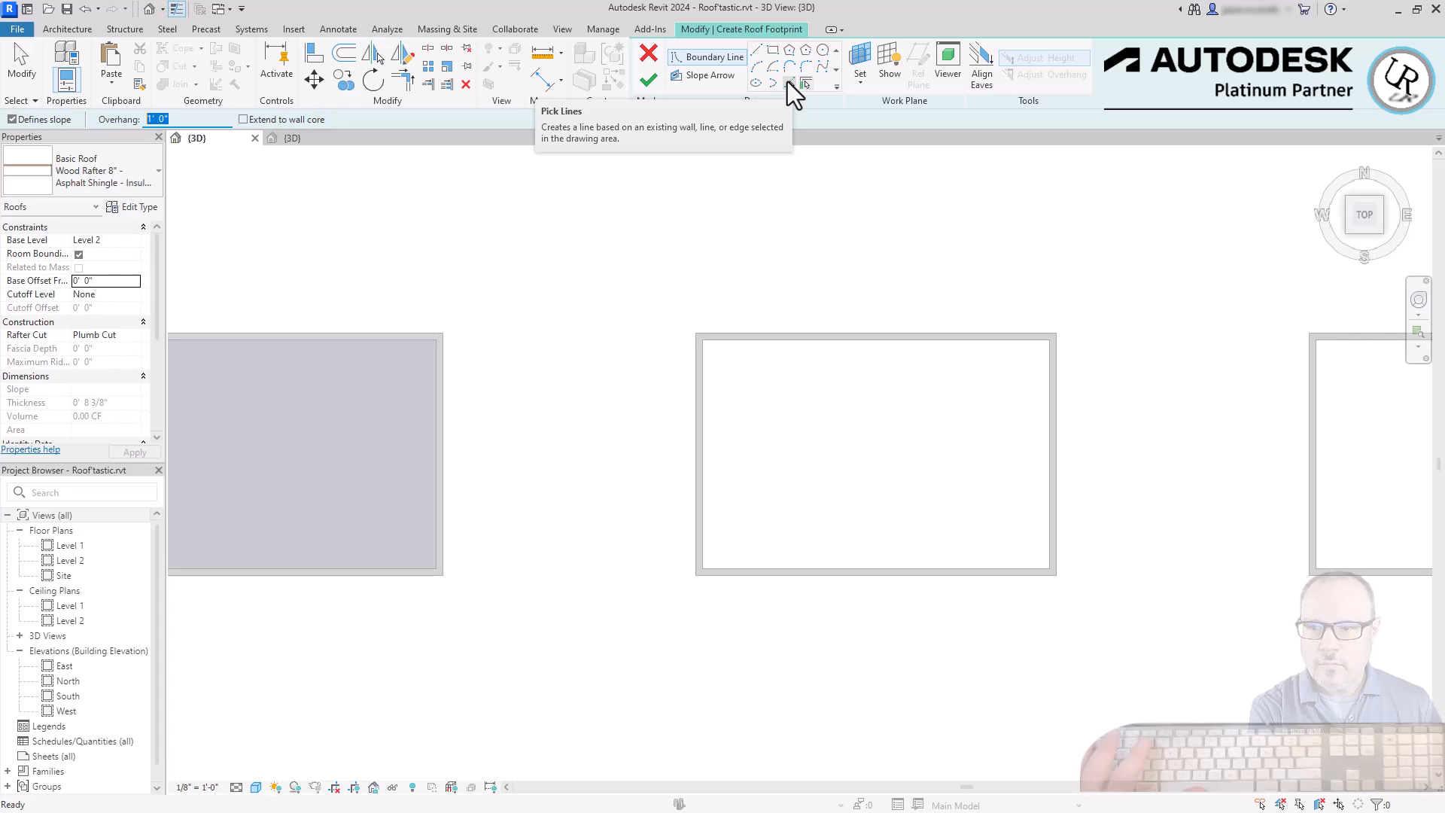
{"action": "left_click", "coordinate": [787, 81]}
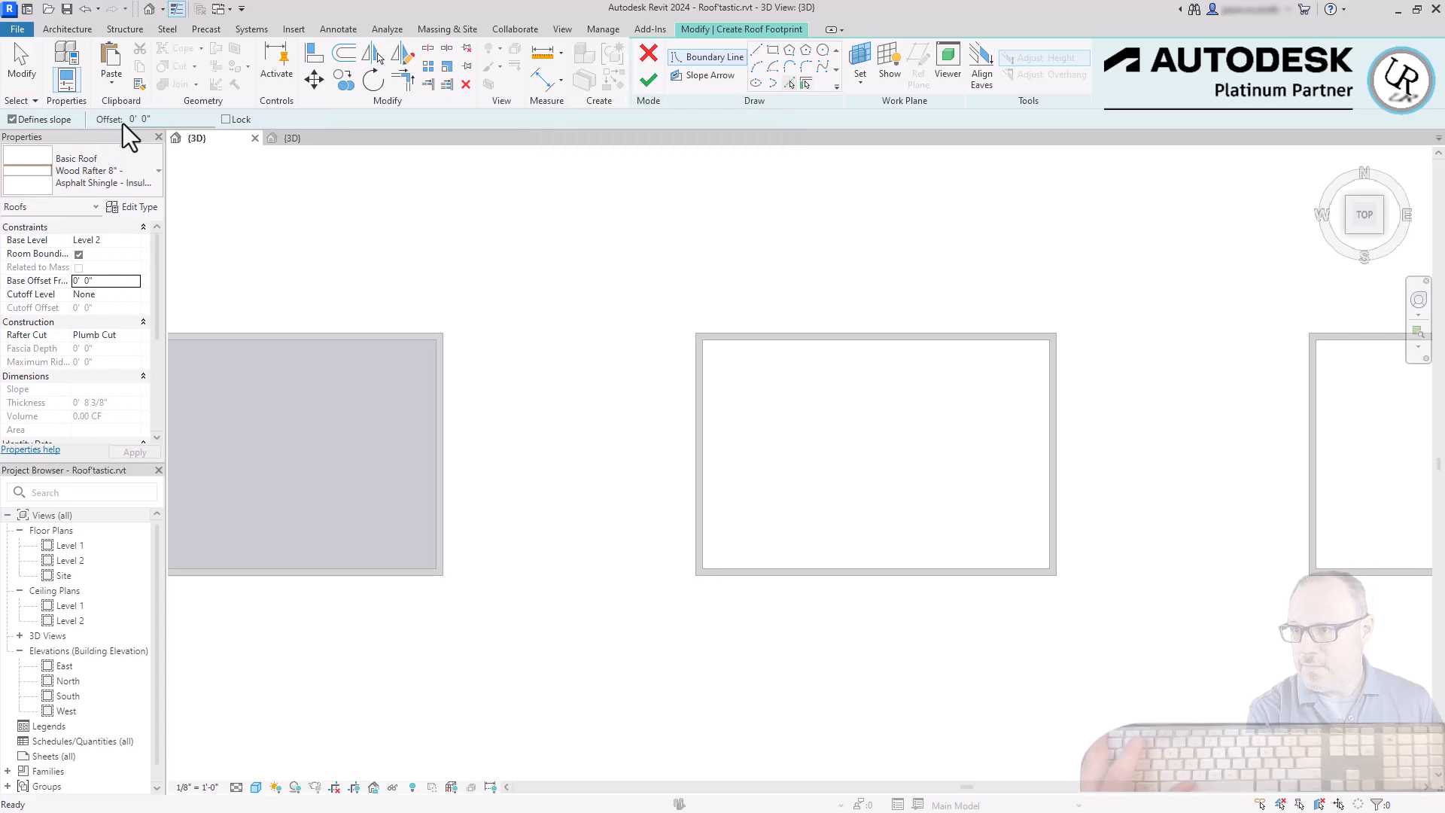
{"action": "left_click", "coordinate": [758, 67]}
{"action": "left_click", "coordinate": [803, 83]}
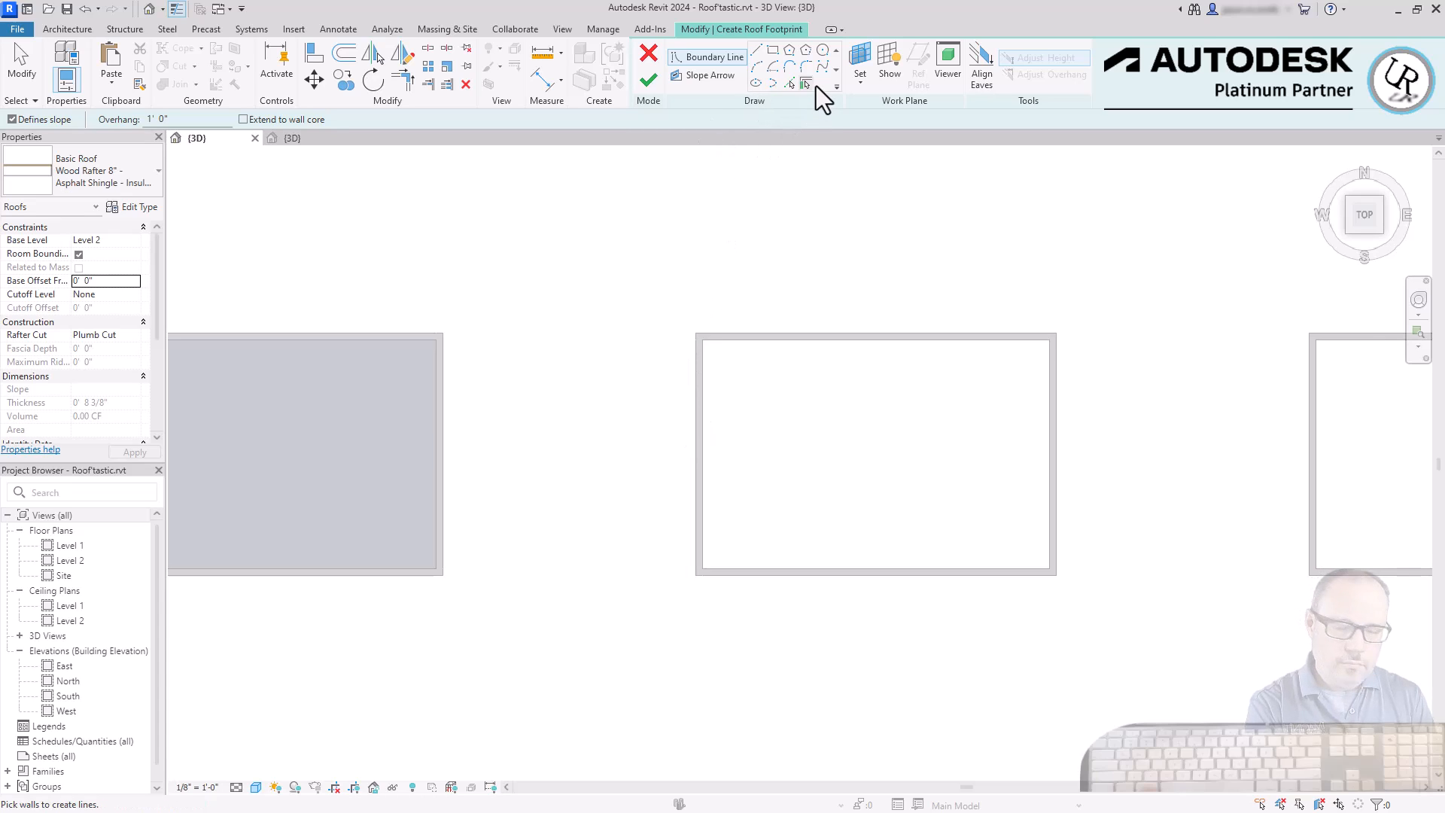
- Pick all four walls of the building at their outer faces to form a closed, slope-defining boundary with a 1' 0" overhang
{"action": "scroll", "coordinate": [678, 451], "scroll_direction": "up", "scroll_amount": 5}
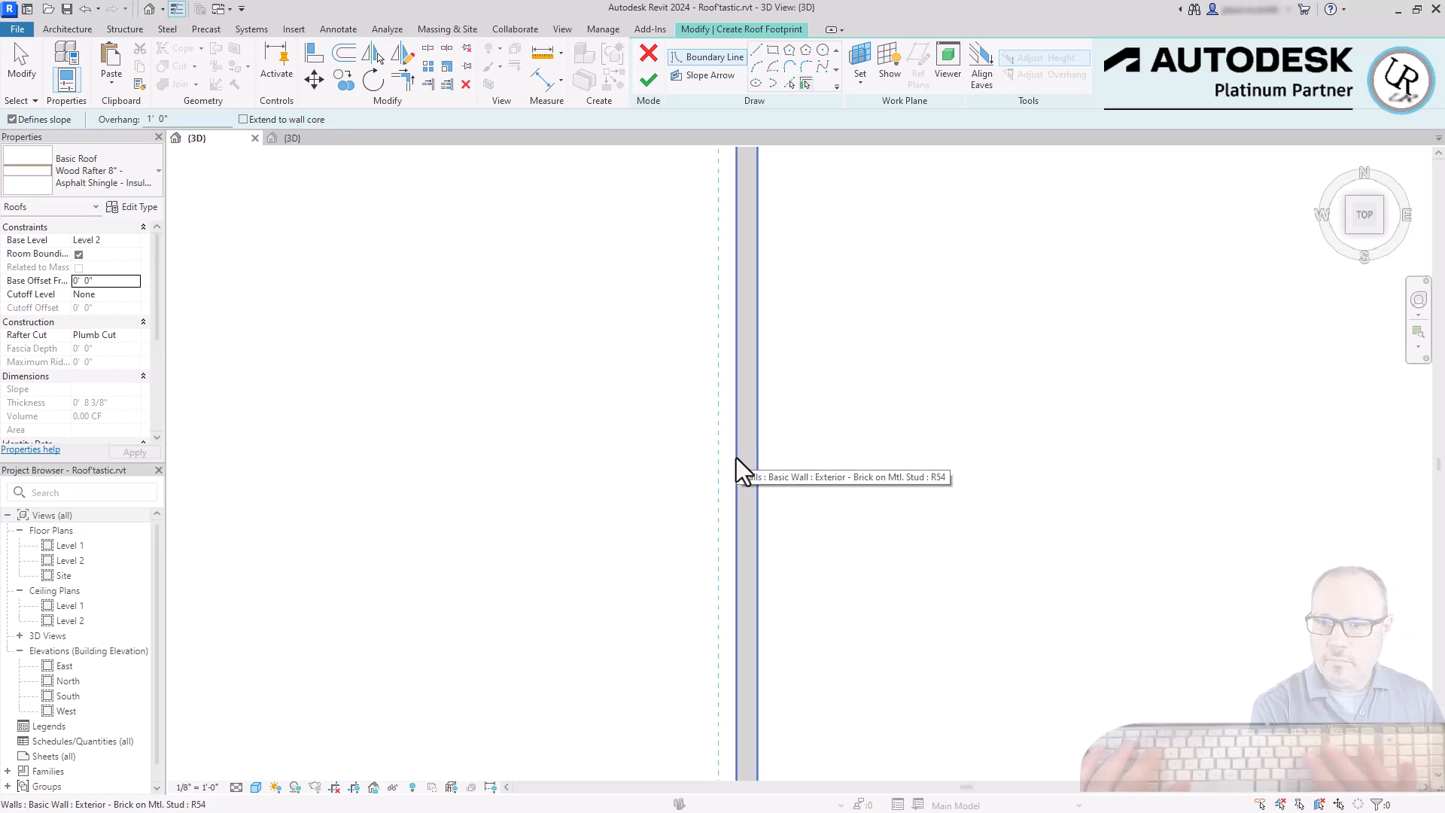
{"action": "left_click", "coordinate": [736, 458]}
{"action": "scroll", "coordinate": [613, 463], "scroll_direction": "down", "scroll_amount": 1}
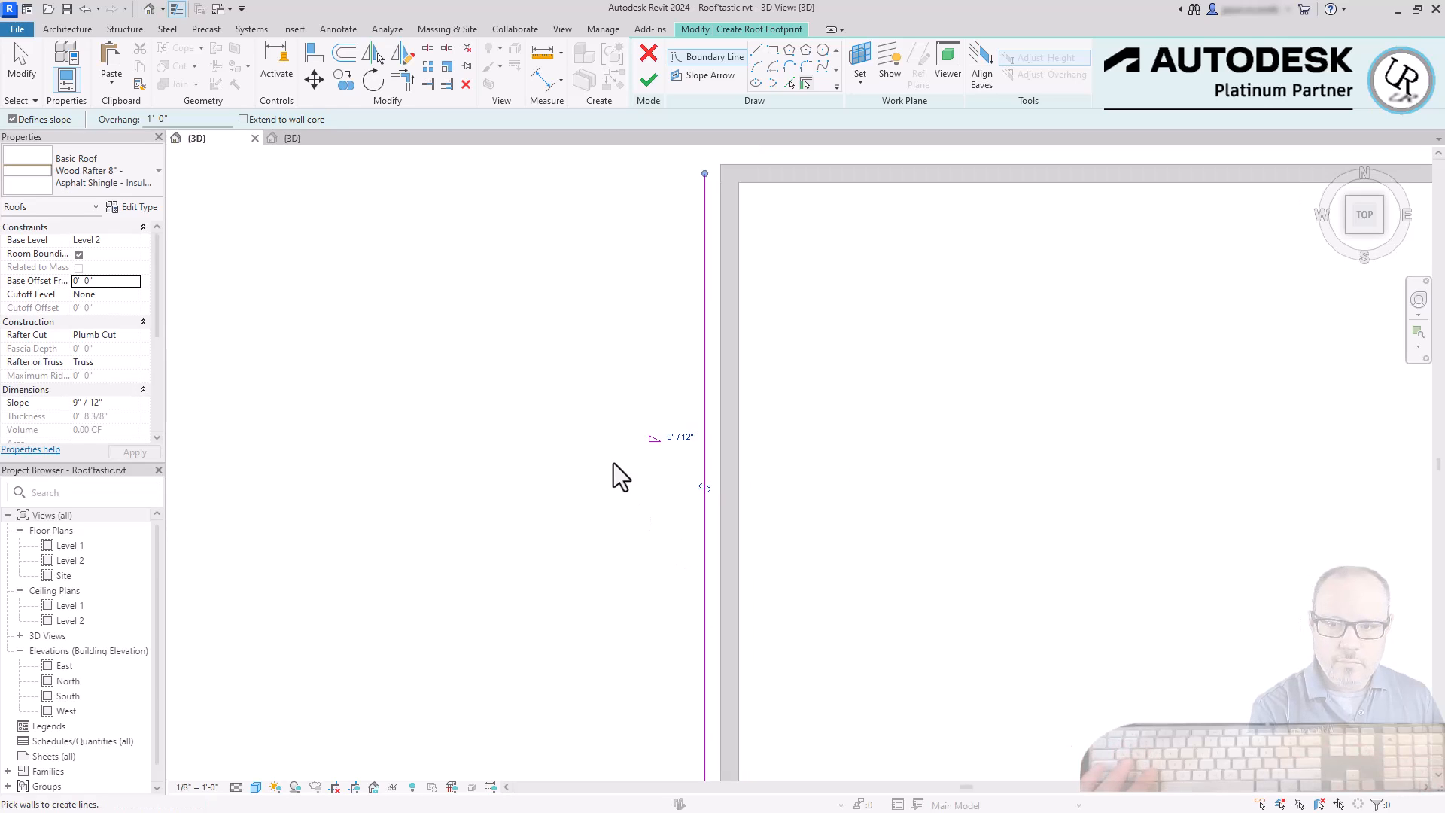
{"action": "scroll", "coordinate": [612, 462], "scroll_direction": "down", "scroll_amount": 3}
{"action": "left_click", "coordinate": [873, 335]}
{"action": "left_click", "coordinate": [1039, 598]}
{"action": "left_click", "coordinate": [950, 610]}
{"action": "key", "text": "Escape"}
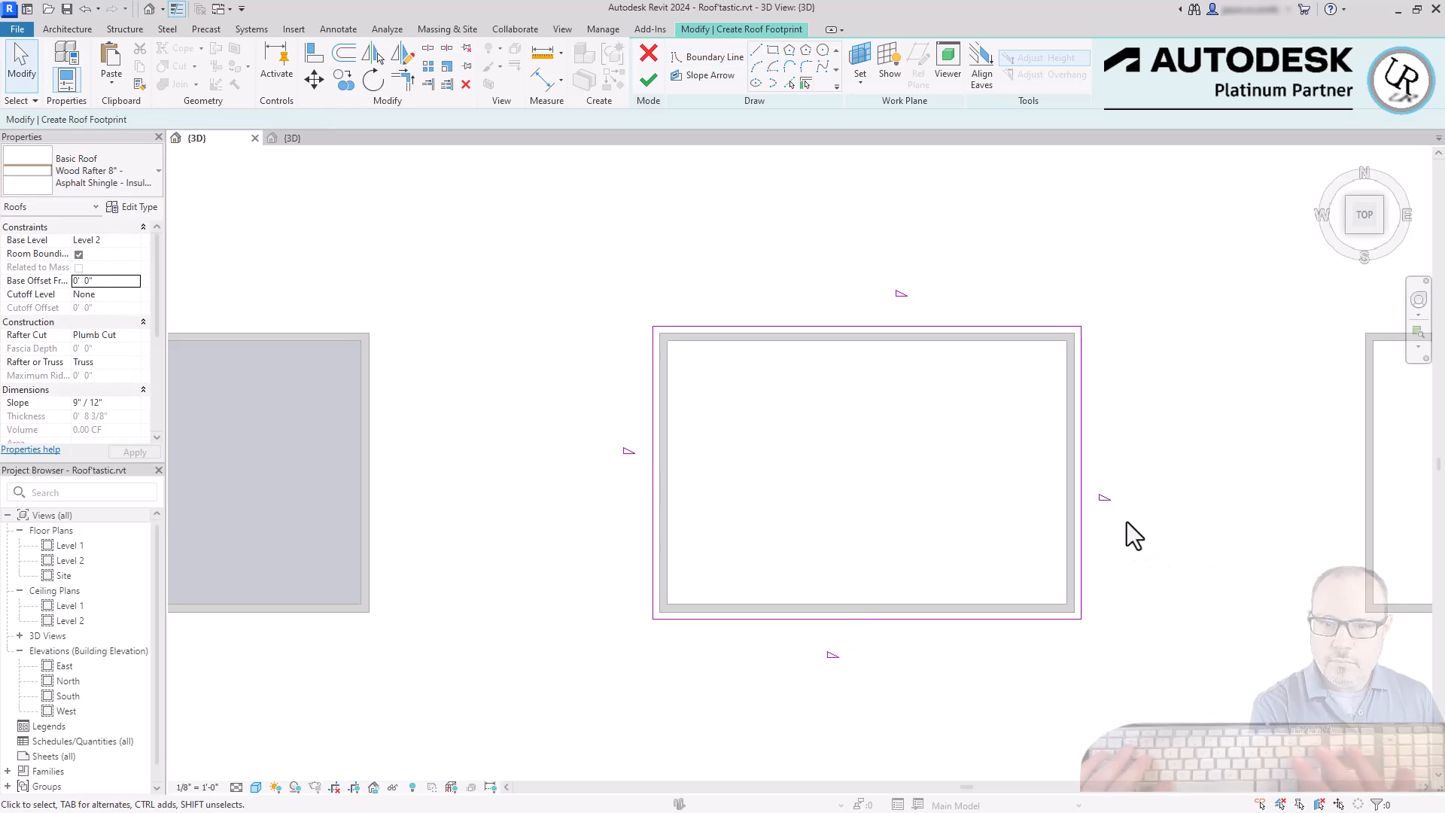
- Examine the boundary lines one after another, checking the slope, overhang and plate offset settings of each side
{"action": "scroll", "coordinate": [1122, 524], "scroll_direction": "up", "scroll_amount": 5}
{"action": "left_click", "coordinate": [987, 465]}
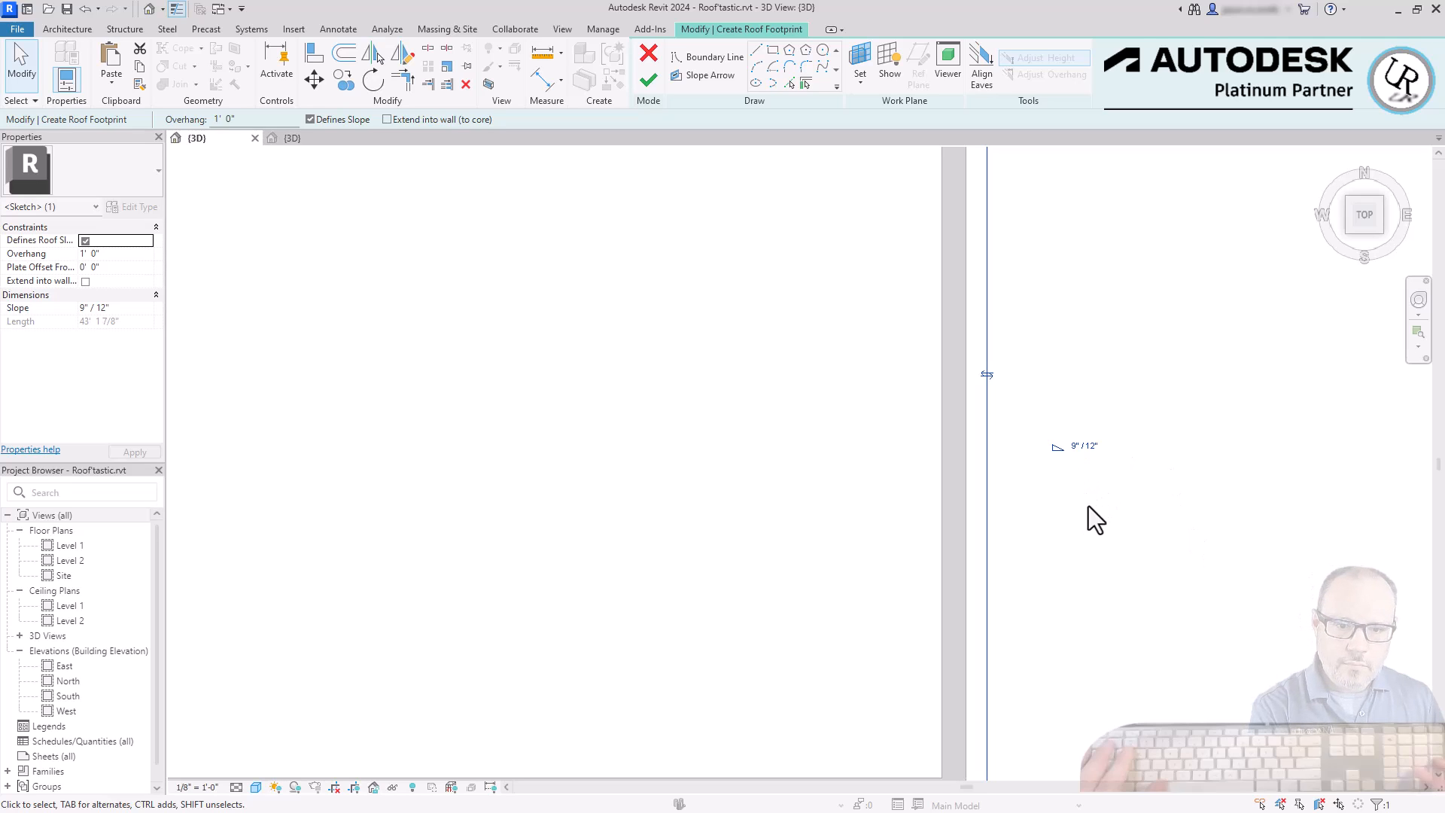
{"action": "scroll", "coordinate": [1174, 545], "scroll_direction": "down", "scroll_amount": 3}
{"action": "scroll", "coordinate": [1180, 560], "scroll_direction": "down", "scroll_amount": 2}
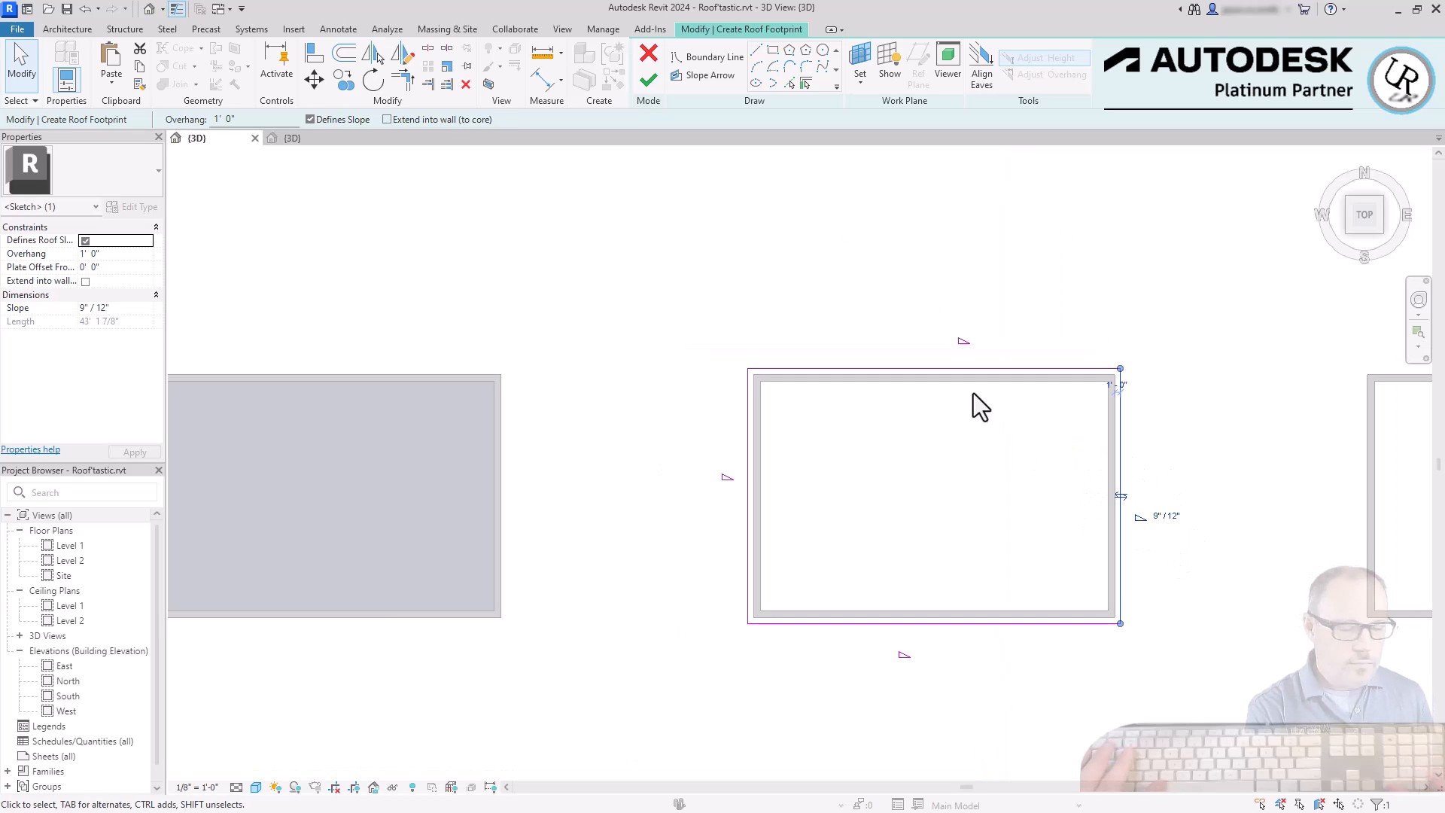
{"action": "scroll", "coordinate": [975, 404], "scroll_direction": "up", "scroll_amount": 3}
{"action": "left_click", "coordinate": [962, 340]}
{"action": "scroll", "coordinate": [504, 422], "scroll_direction": "down", "scroll_amount": 3}
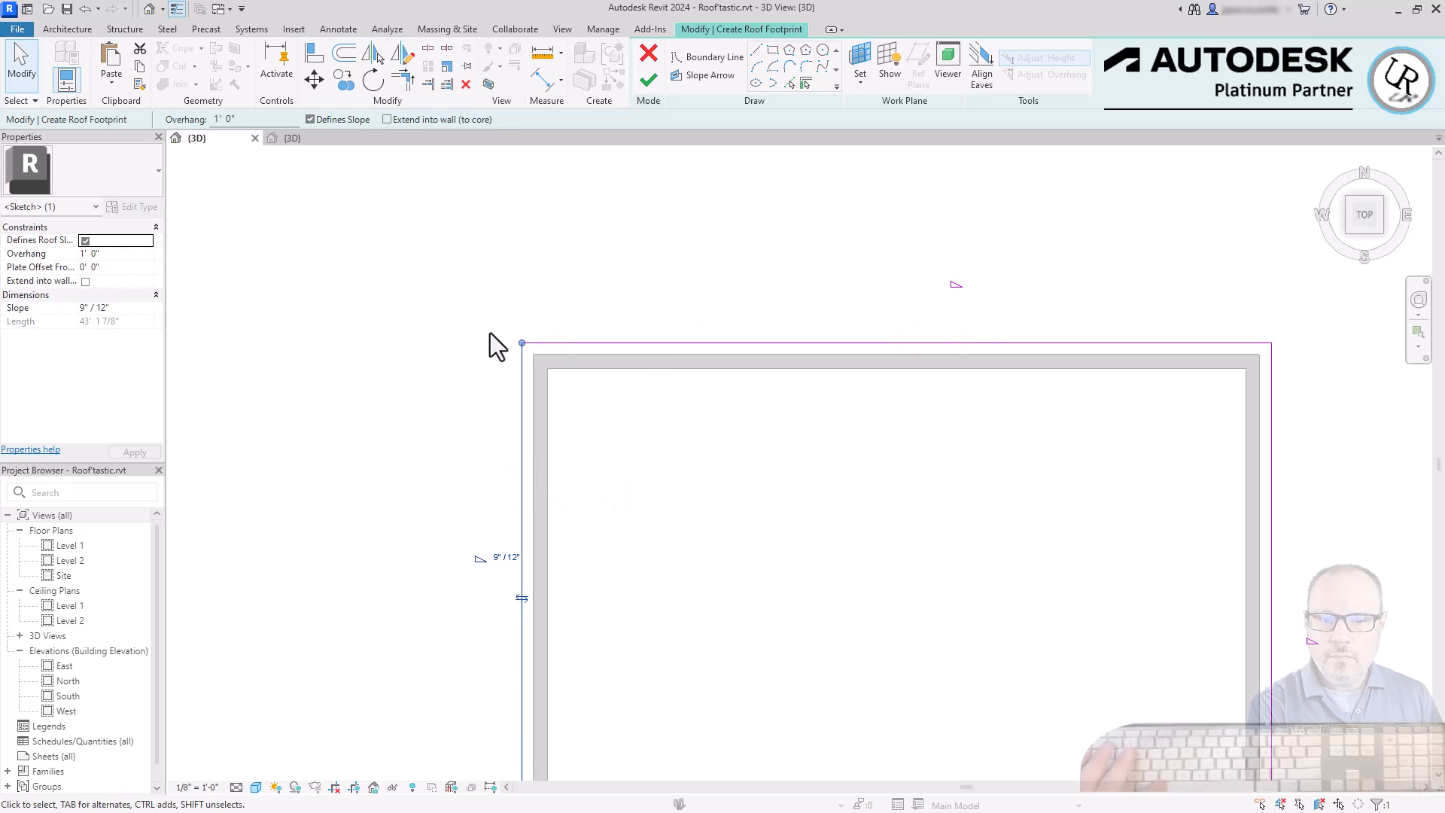
{"action": "scroll", "coordinate": [679, 515], "scroll_direction": "up", "scroll_amount": 2}
{"action": "left_click", "coordinate": [686, 538]}
{"action": "left_click", "coordinate": [986, 467]}
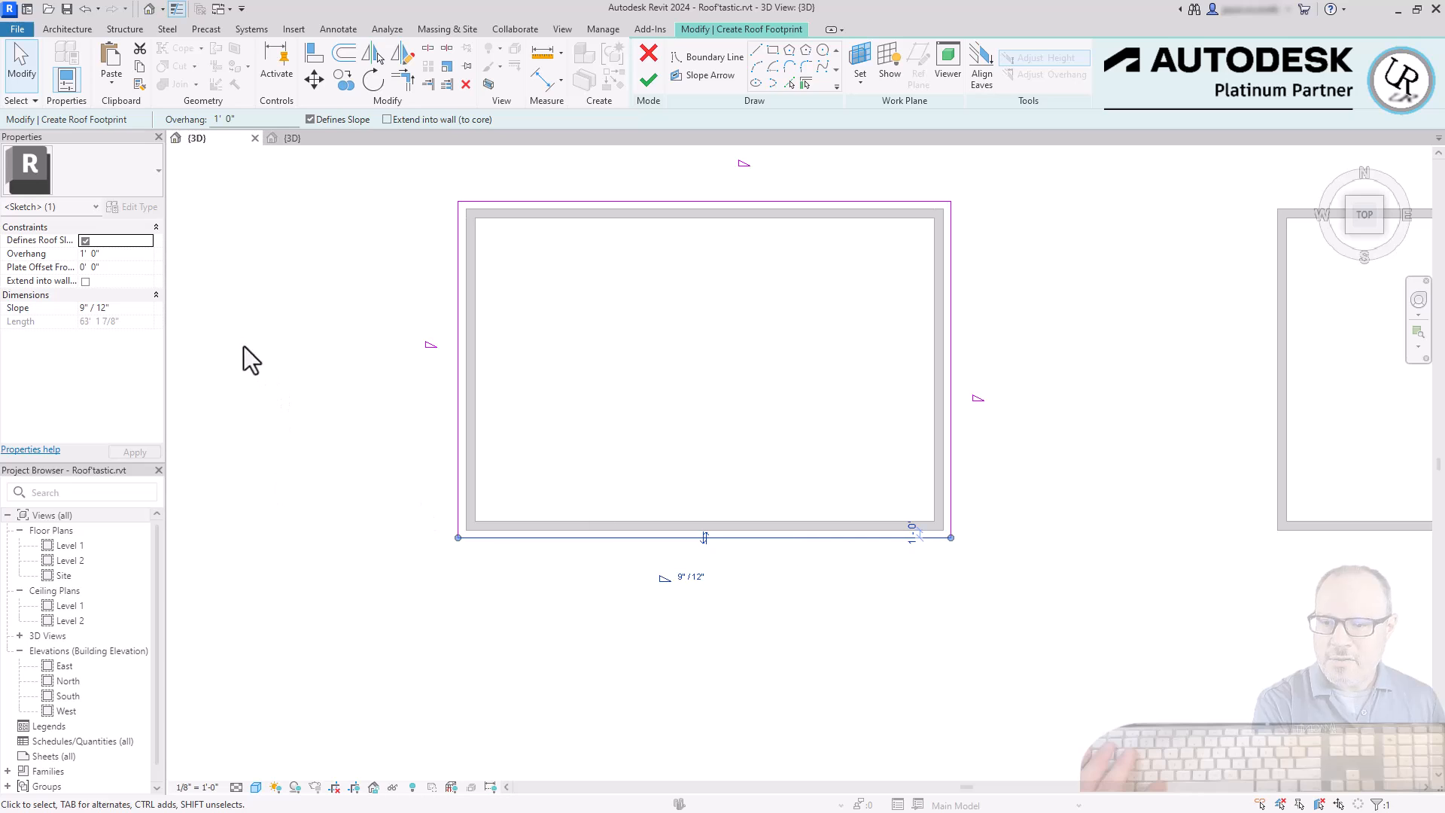
{"action": "left_click", "coordinate": [119, 307]}
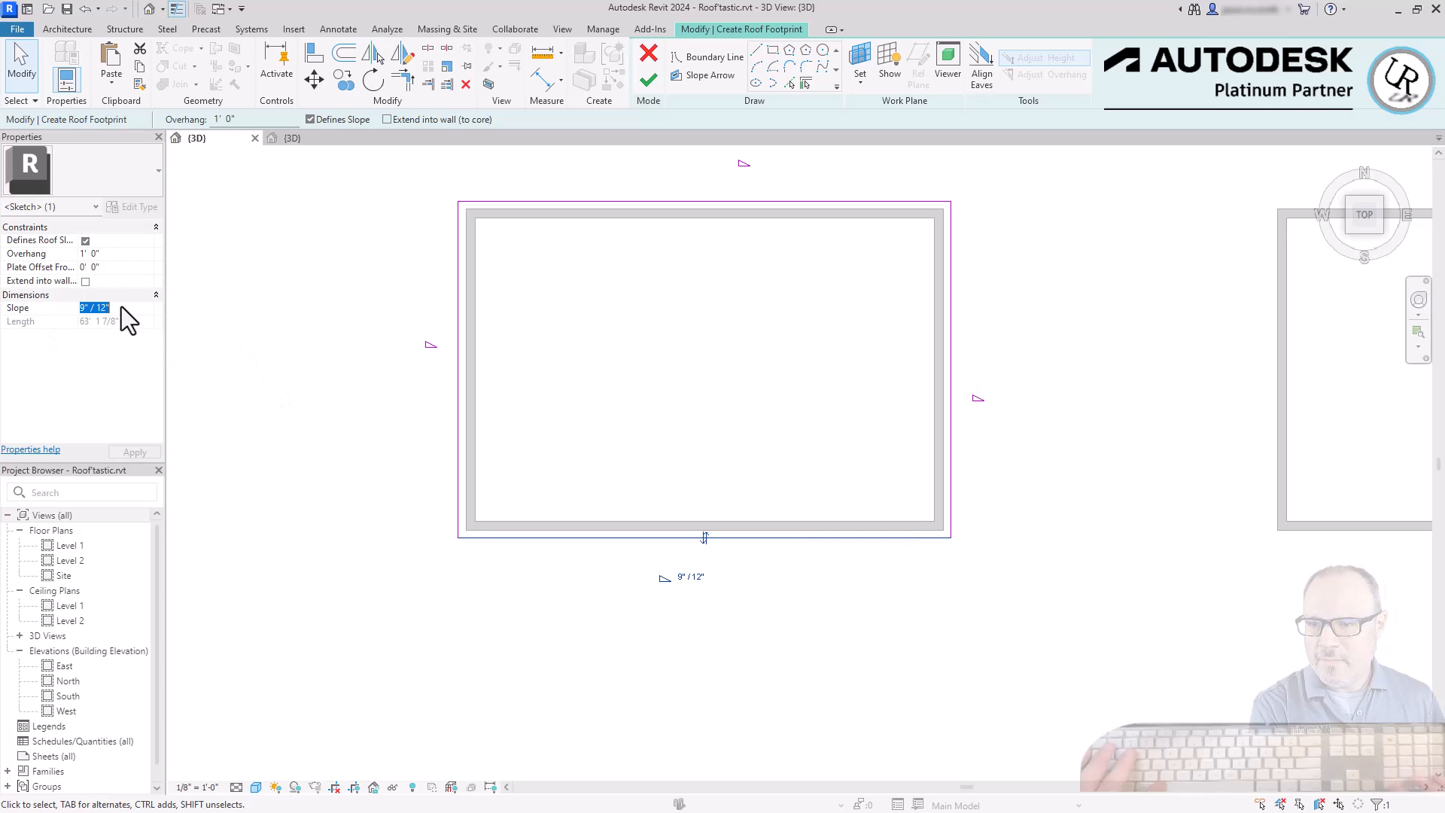
{"action": "left_click", "coordinate": [103, 253]}
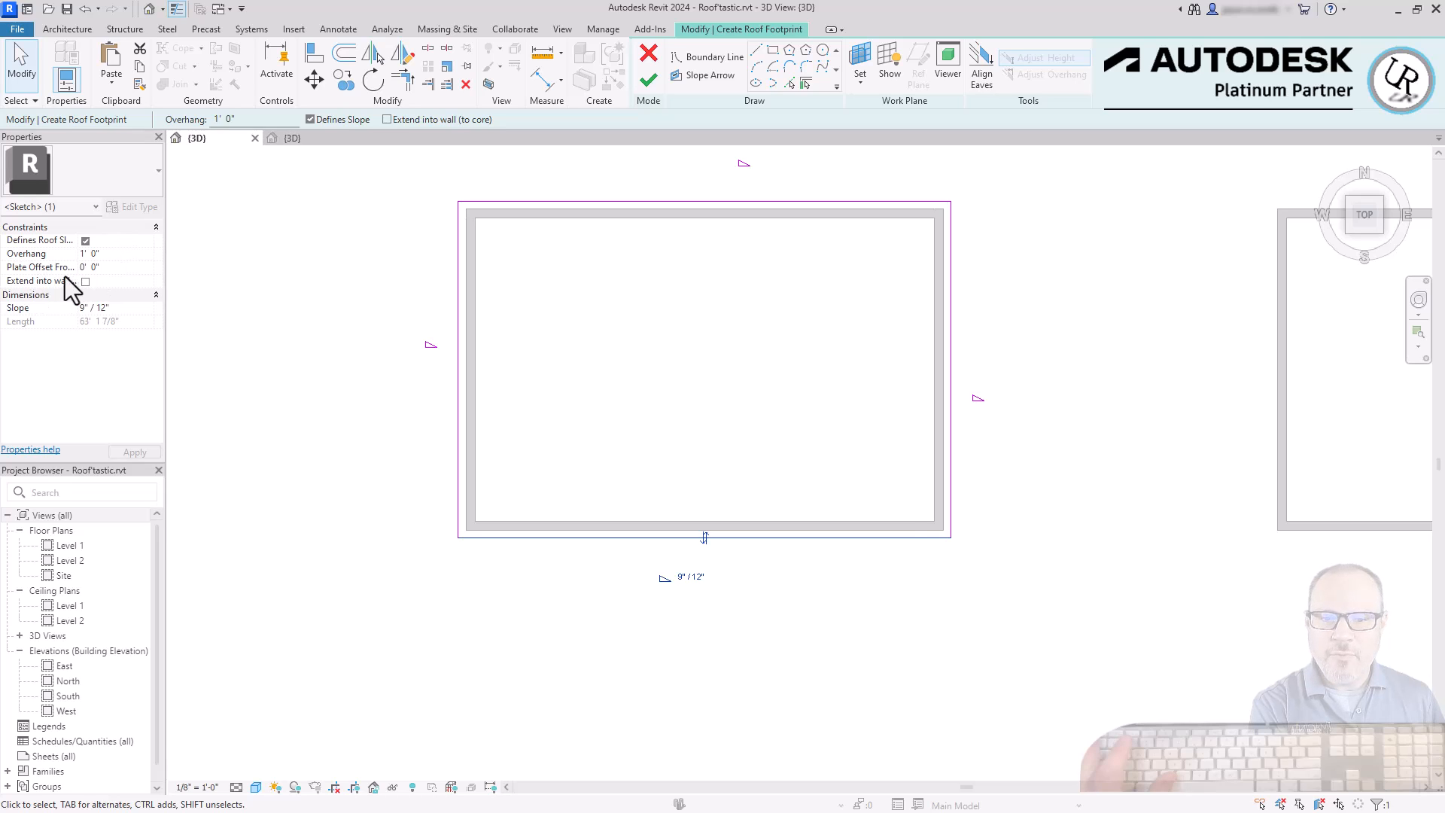
{"action": "left_click", "coordinate": [318, 269]}
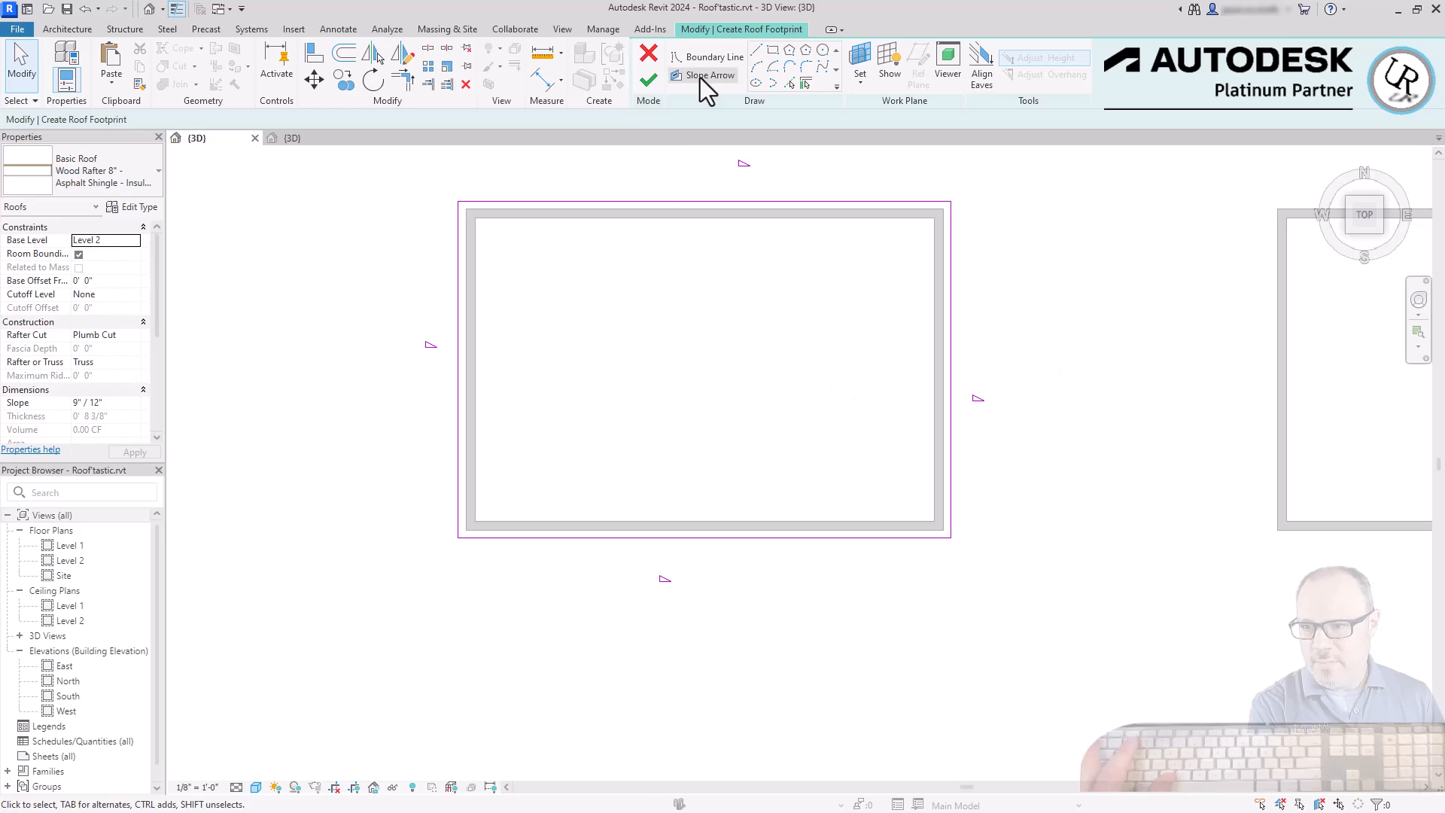
- Finish the hipped roof footprint and view the resulting roof from several 3D angles
{"action": "left_click", "coordinate": [646, 80]}
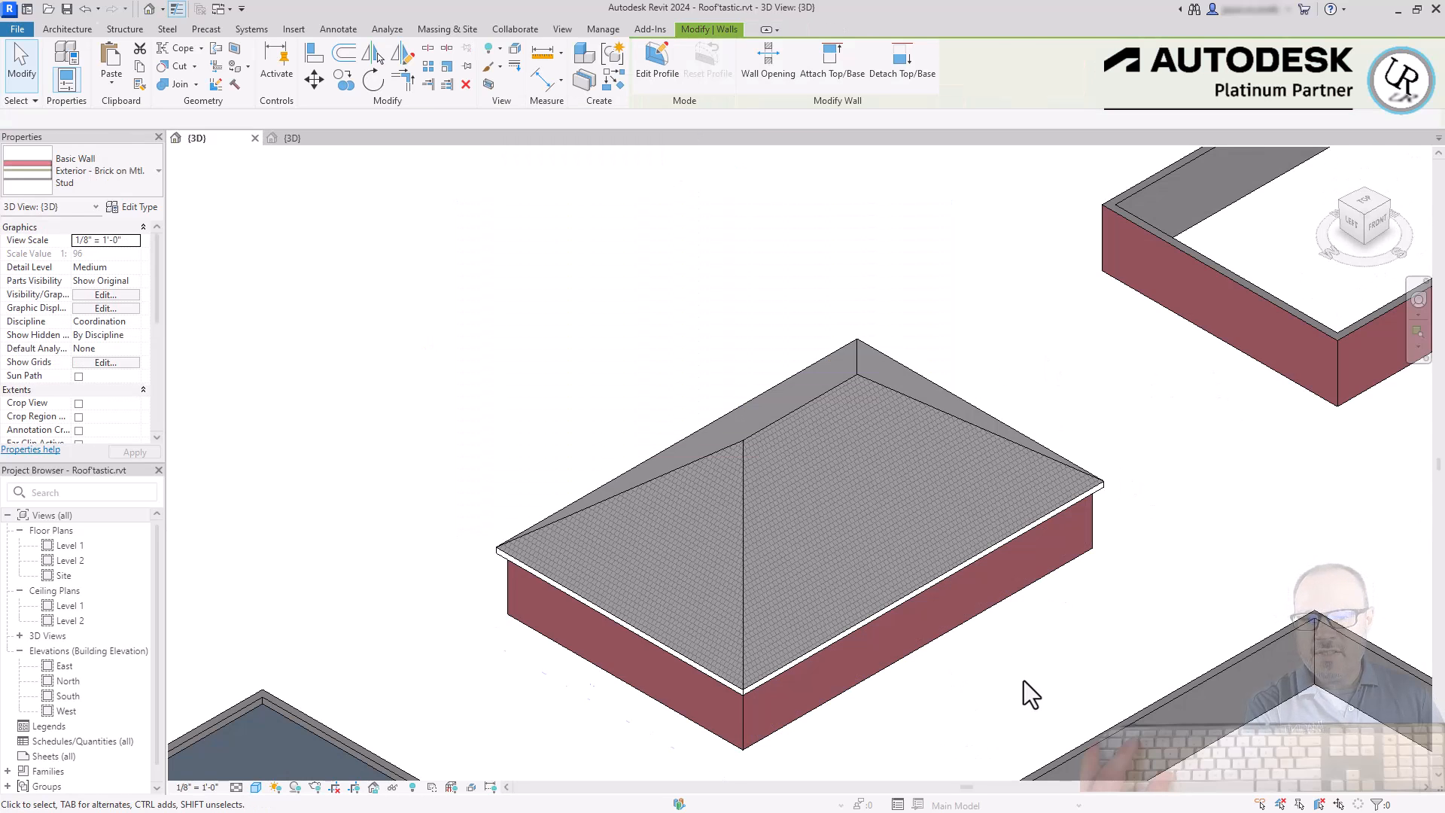
{"action": "scroll", "coordinate": [1054, 647], "scroll_direction": "up", "scroll_amount": 3}
{"action": "left_click", "coordinate": [1083, 617]}
{"action": "middle_click_drag", "start_coordinate": [1083, 617], "coordinate": [977, 481], "text": "shift"}
{"action": "left_click", "coordinate": [925, 404]}
{"action": "key", "text": "Escape"}
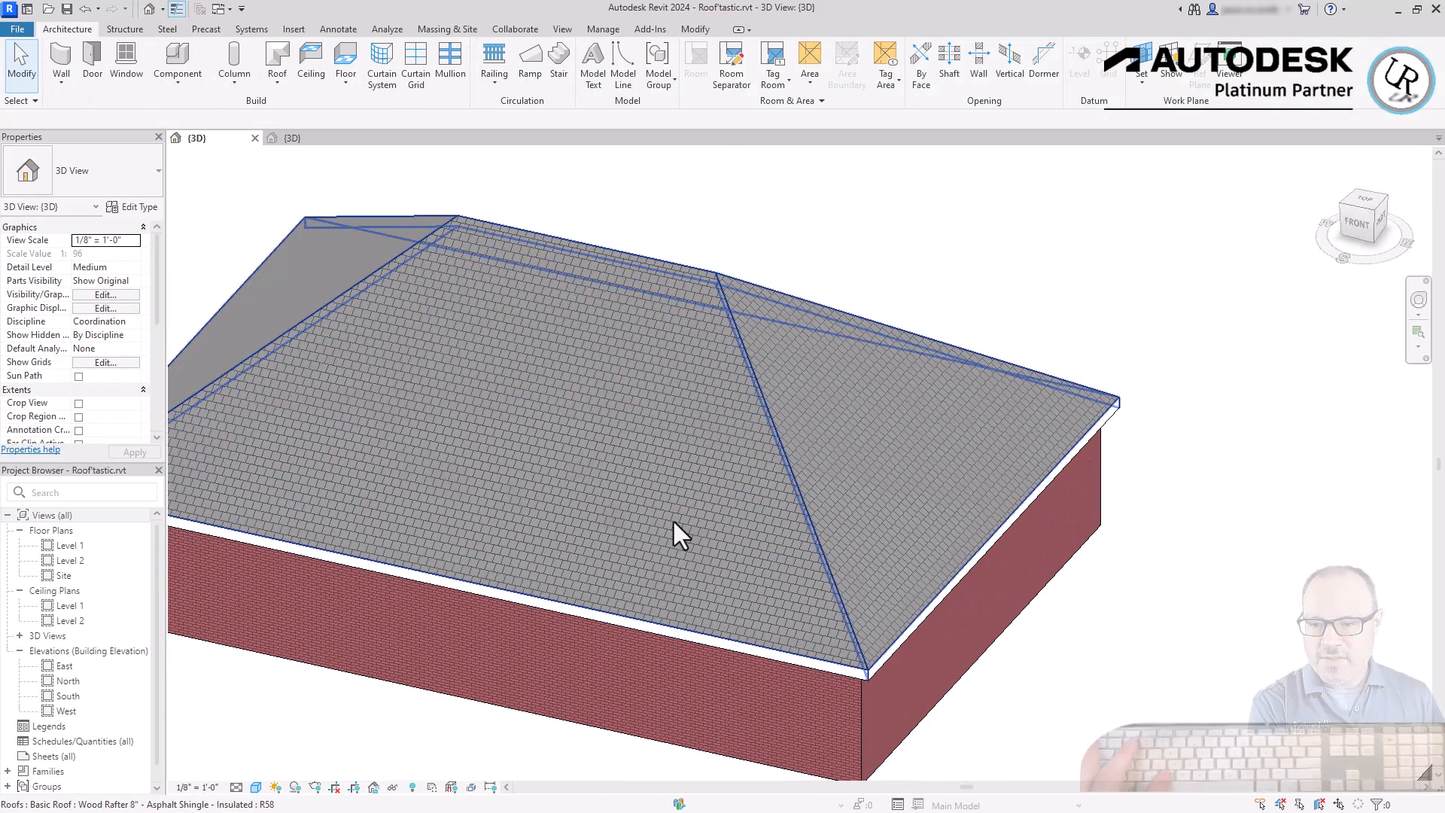
{"action": "middle_click_drag", "start_coordinate": [444, 442], "coordinate": [493, 277], "text": "shift"}
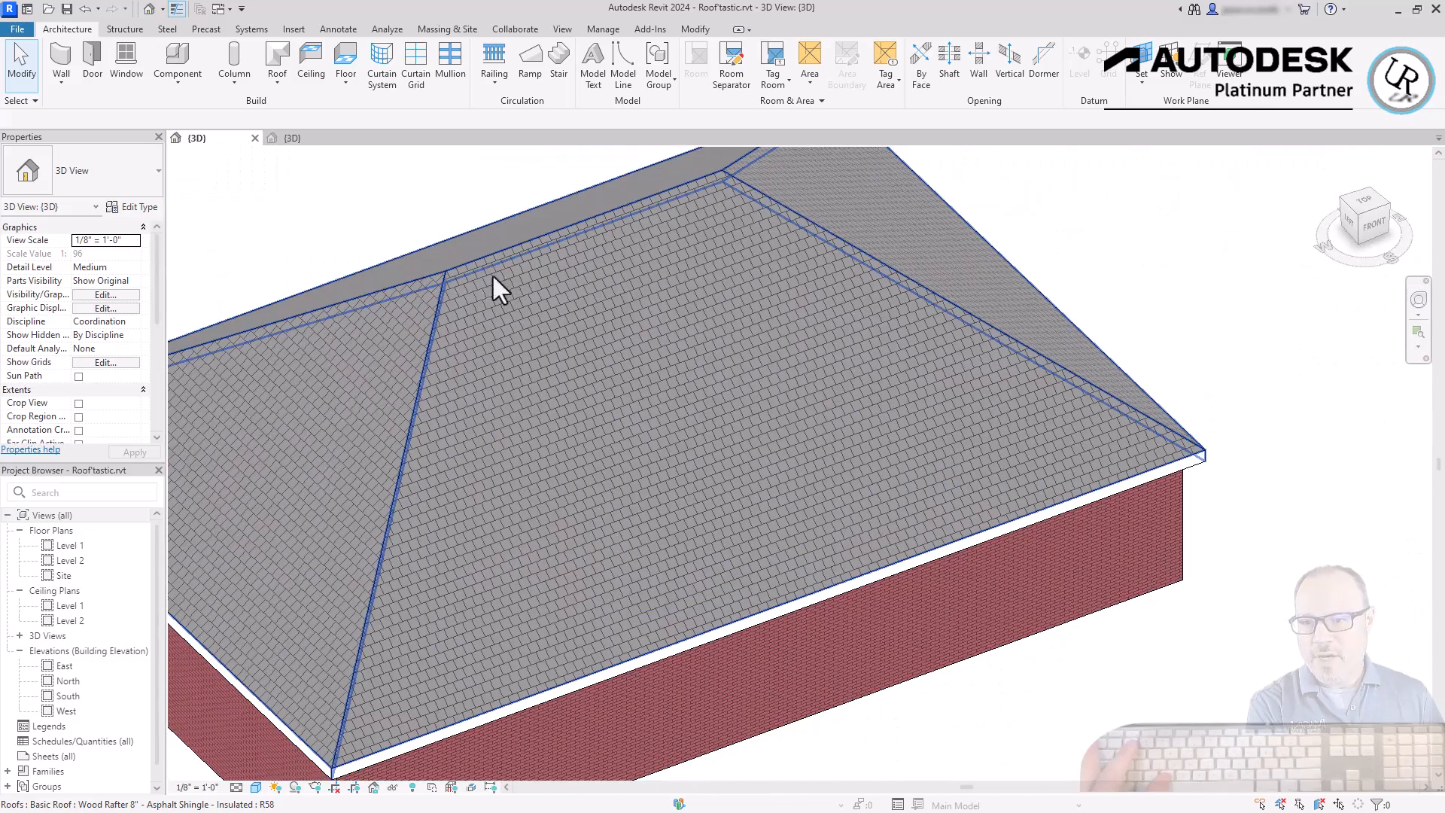
- Reshape the hipped roof with its height shape handle, lowering the ridge to a maximum height of about 19'-10"
{"action": "left_click", "coordinate": [433, 340]}
{"action": "scroll", "coordinate": [571, 341], "scroll_direction": "down", "scroll_amount": 4}
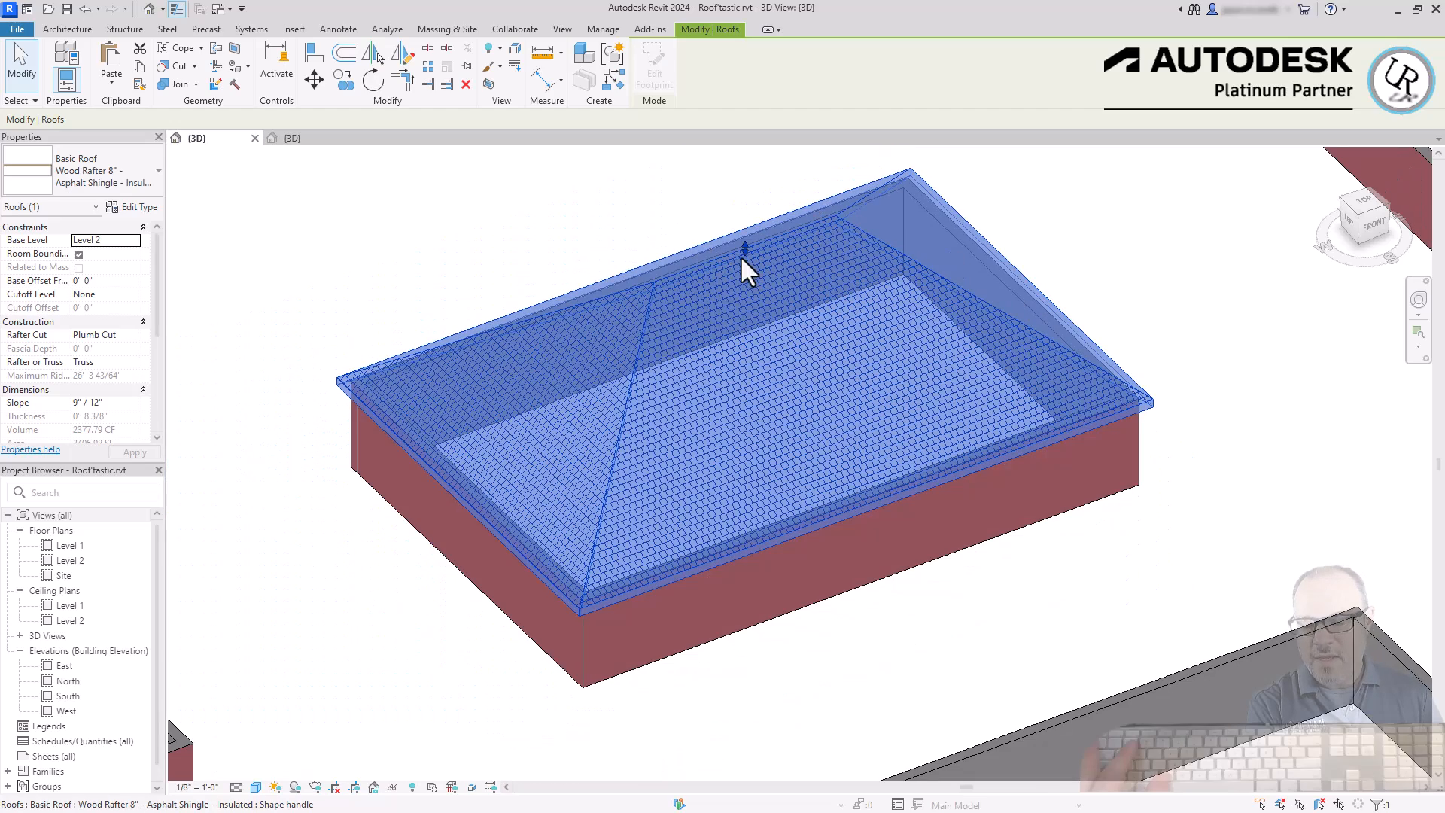
{"action": "mouse_move", "coordinate": [743, 260]}
{"action": "left_mouse_down"}
{"action": "mouse_move", "coordinate": [752, 282]}
{"action": "mouse_move", "coordinate": [747, 240]}
{"action": "left_mouse_up"}
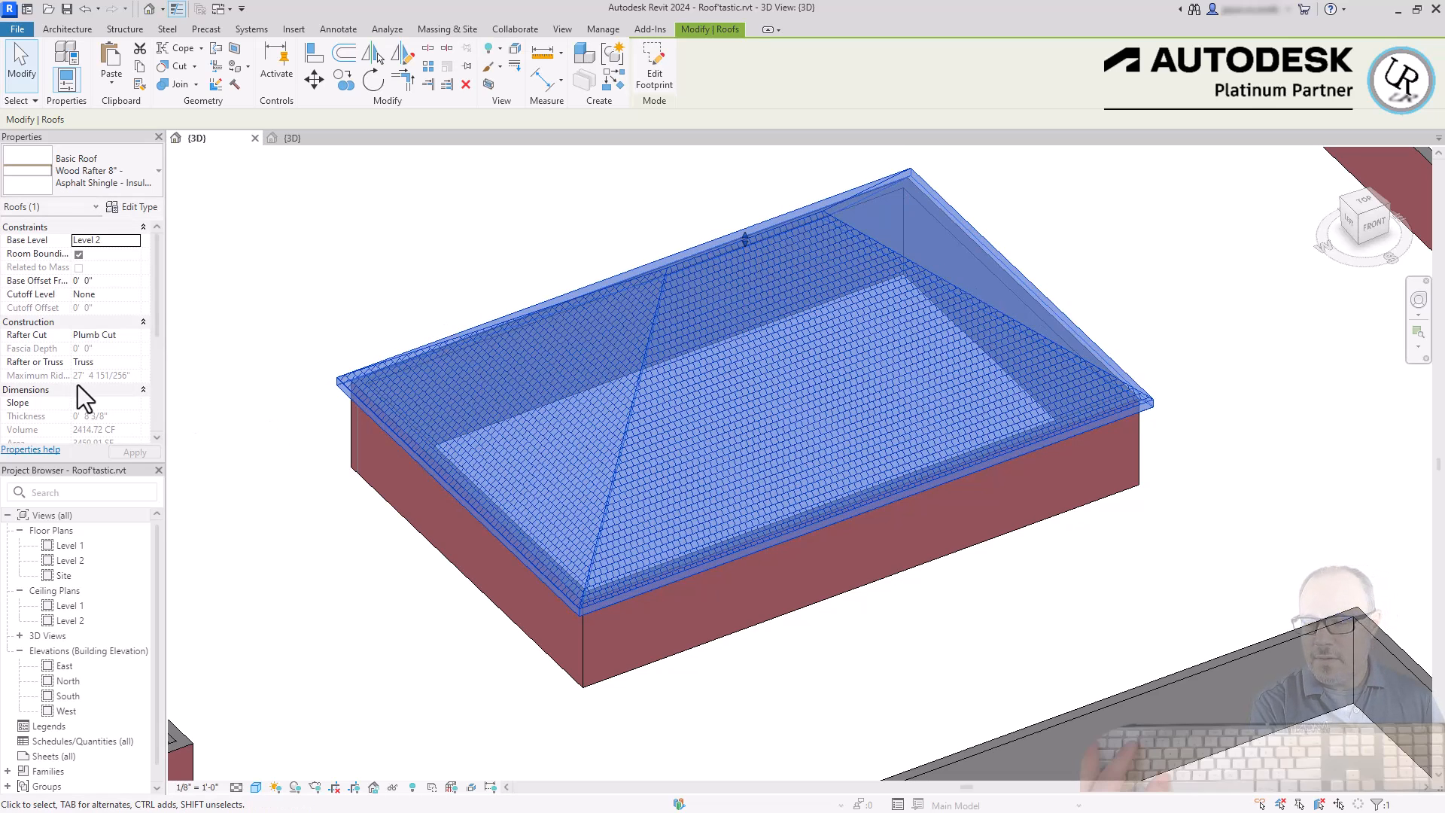
{"action": "scroll", "coordinate": [155, 295], "scroll_direction": "down", "scroll_amount": 5}
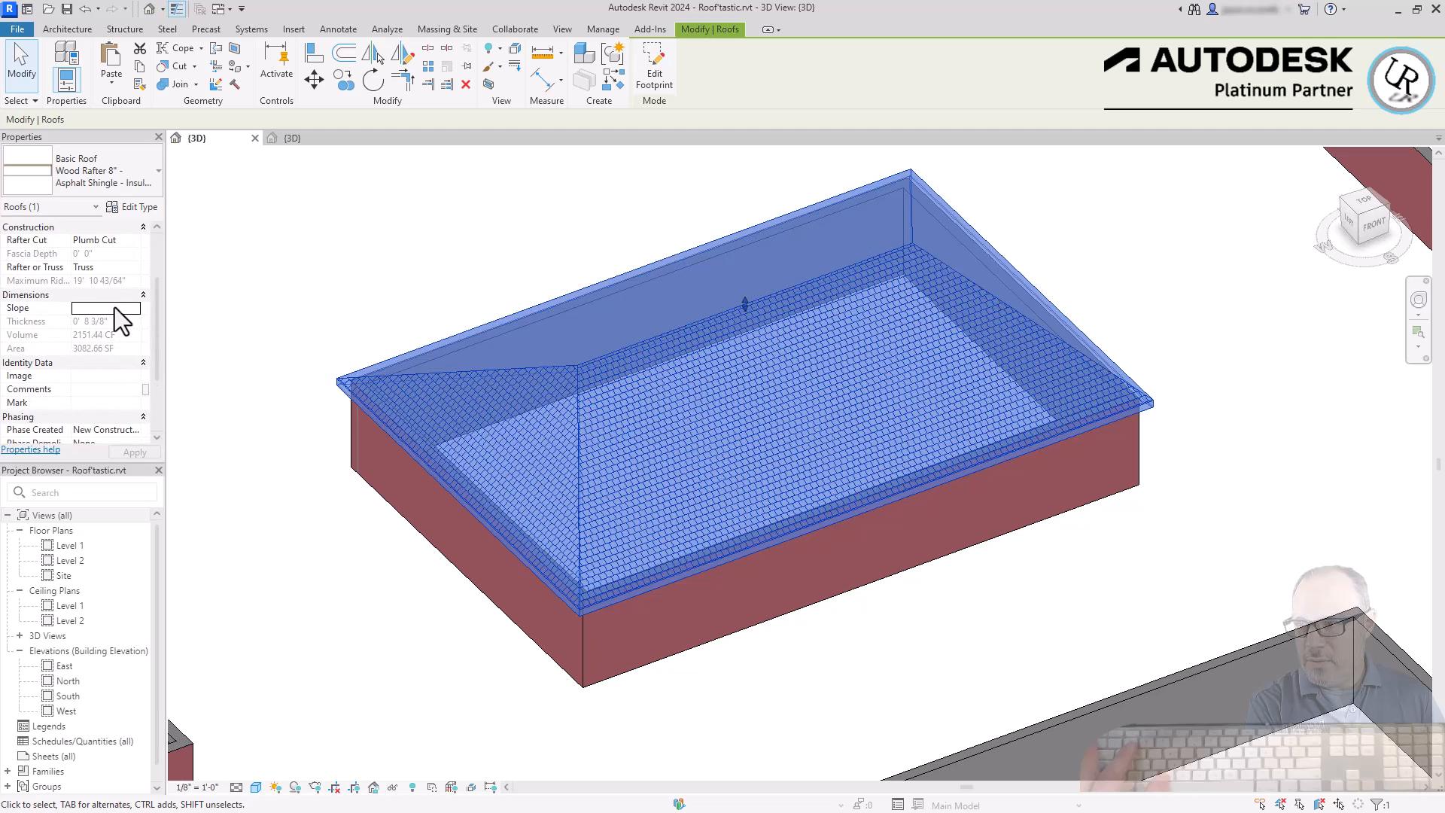
{"action": "left_click", "coordinate": [517, 212]}
{"action": "left_click", "coordinate": [680, 325]}
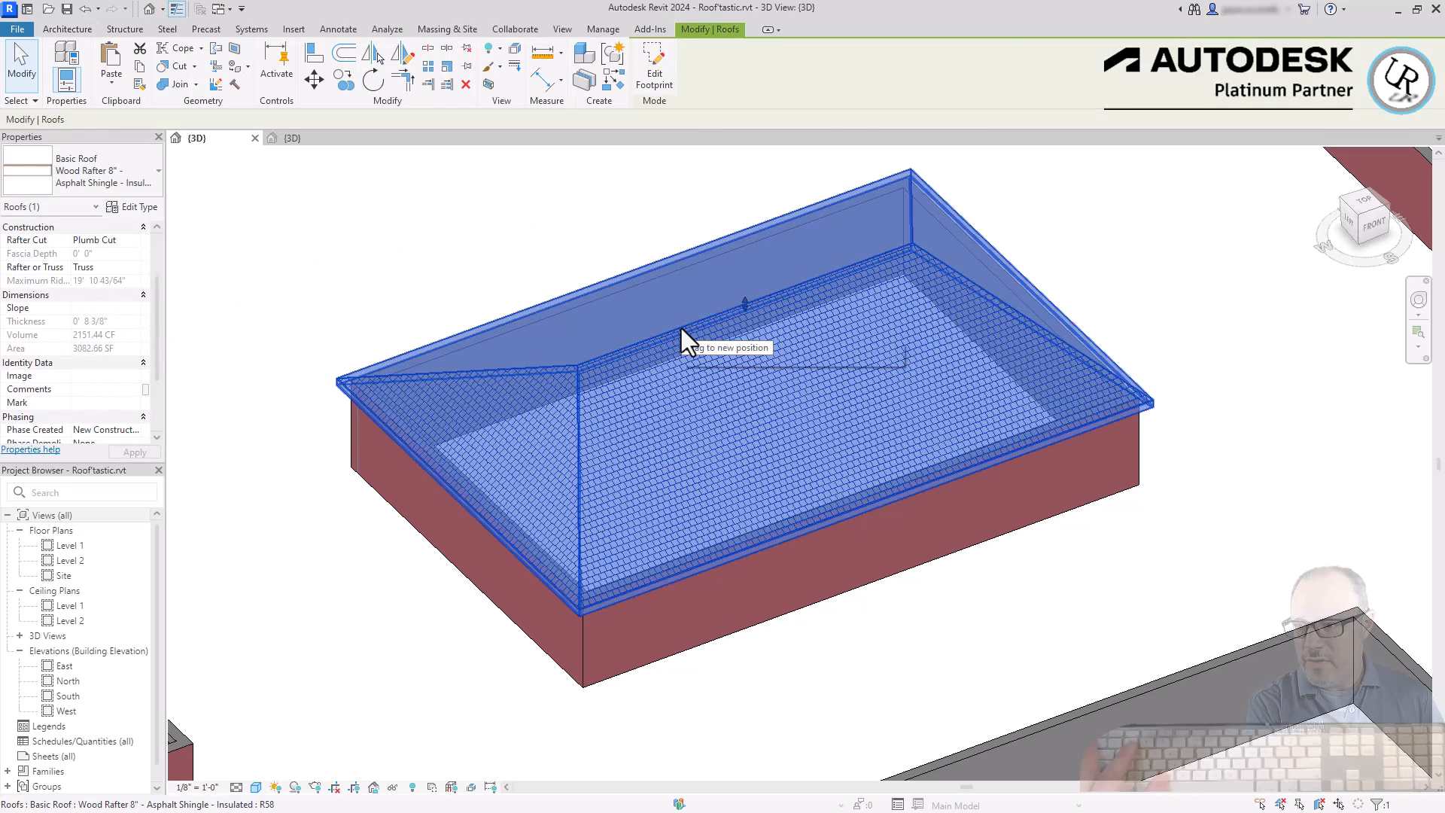
- Open the hipped roof's footprint for editing and check the slopes of its long boundary lines
{"action": "double_click", "coordinate": [681, 329]}
{"action": "left_click", "coordinate": [727, 237]}
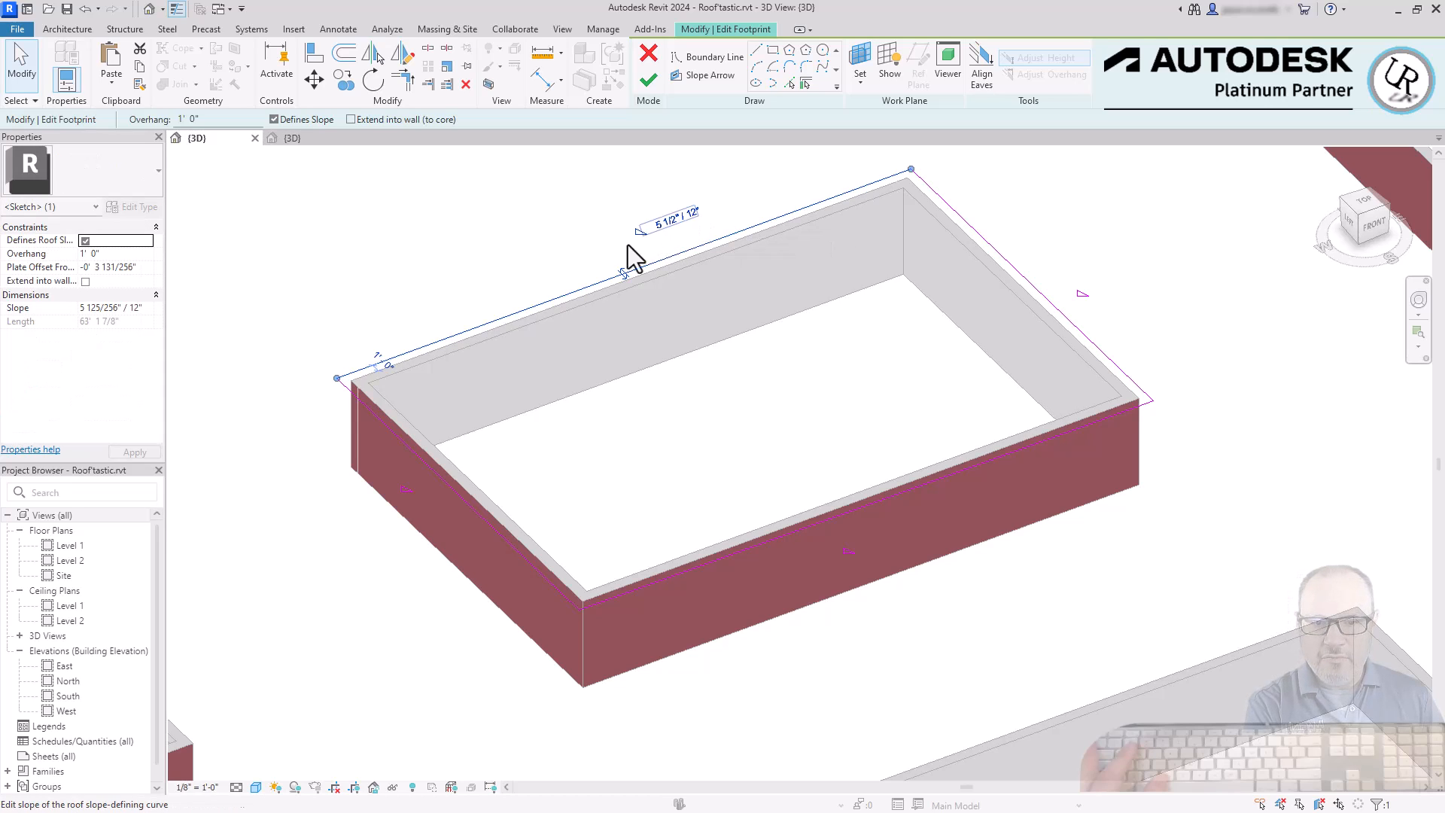
{"action": "left_click", "coordinate": [664, 573]}
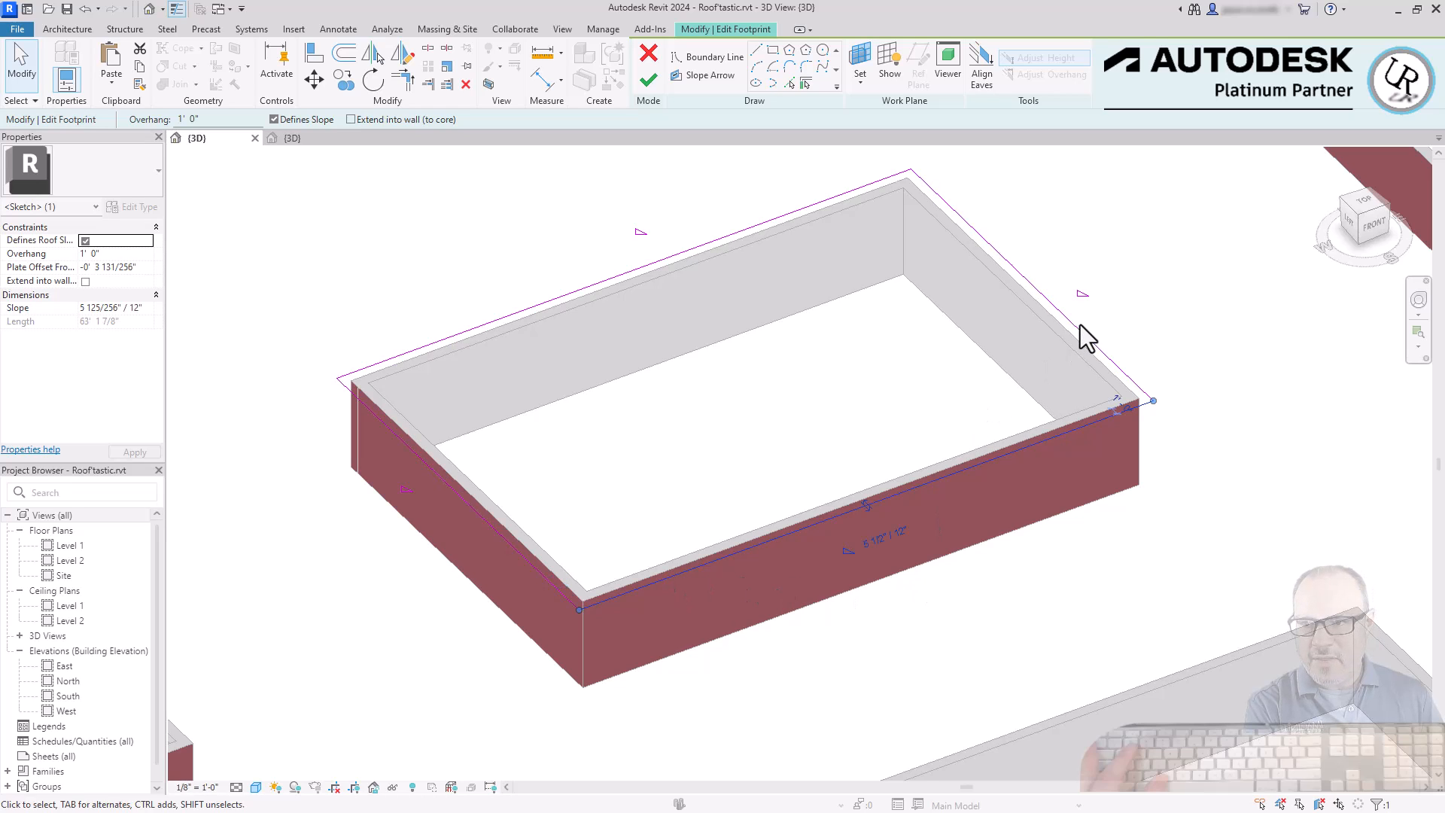
{"action": "left_click", "coordinate": [482, 265]}
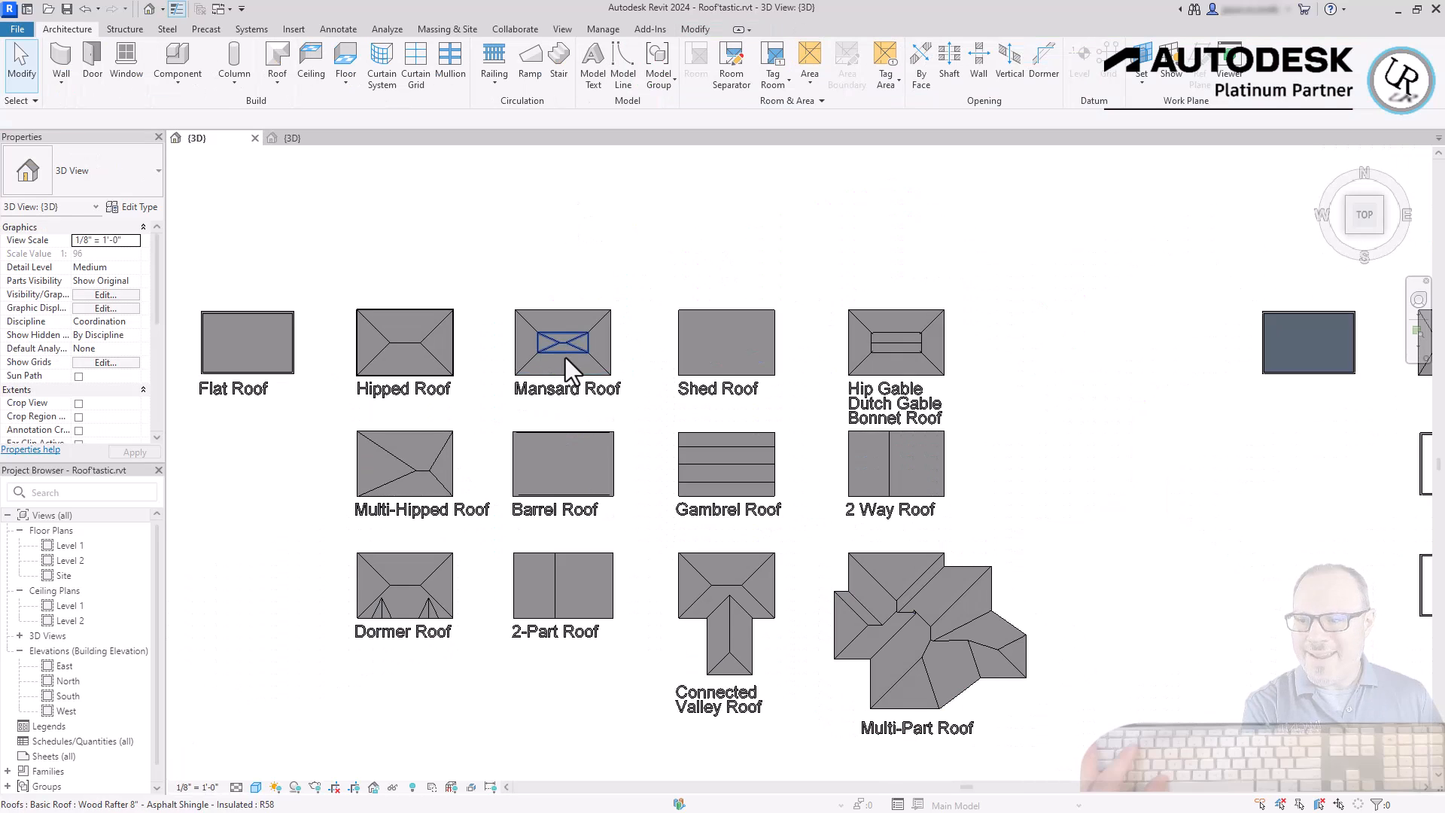
- Examine the upper roof of the Mansard Roof example in 3D and from the top, comparing it with the Hipped Roof example
{"action": "left_click", "coordinate": [535, 367]}
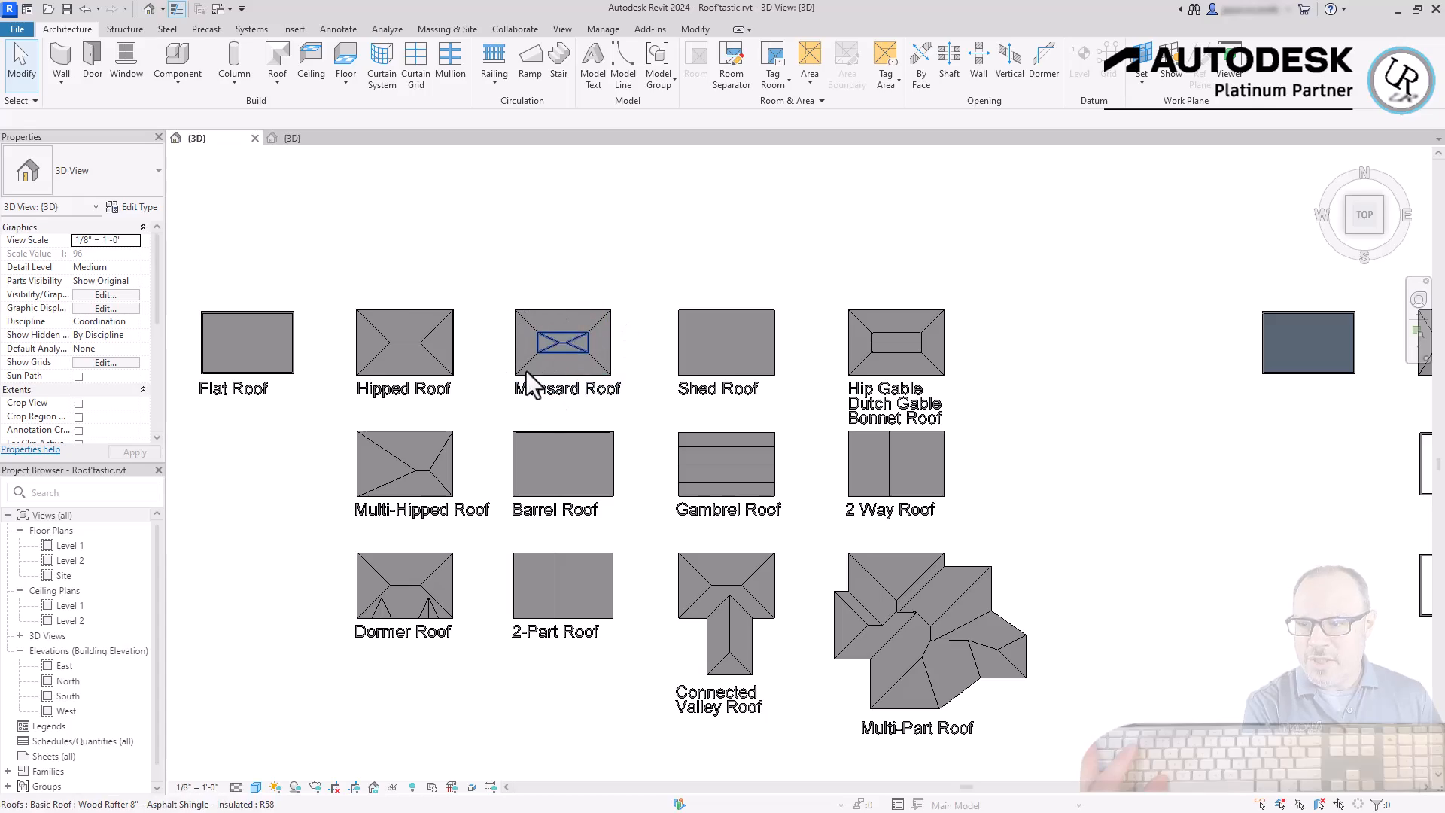
{"action": "middle_click_drag", "start_coordinate": [503, 363], "coordinate": [735, 87], "text": "shift"}
{"action": "scroll", "coordinate": [503, 383], "scroll_direction": "up", "scroll_amount": 4}
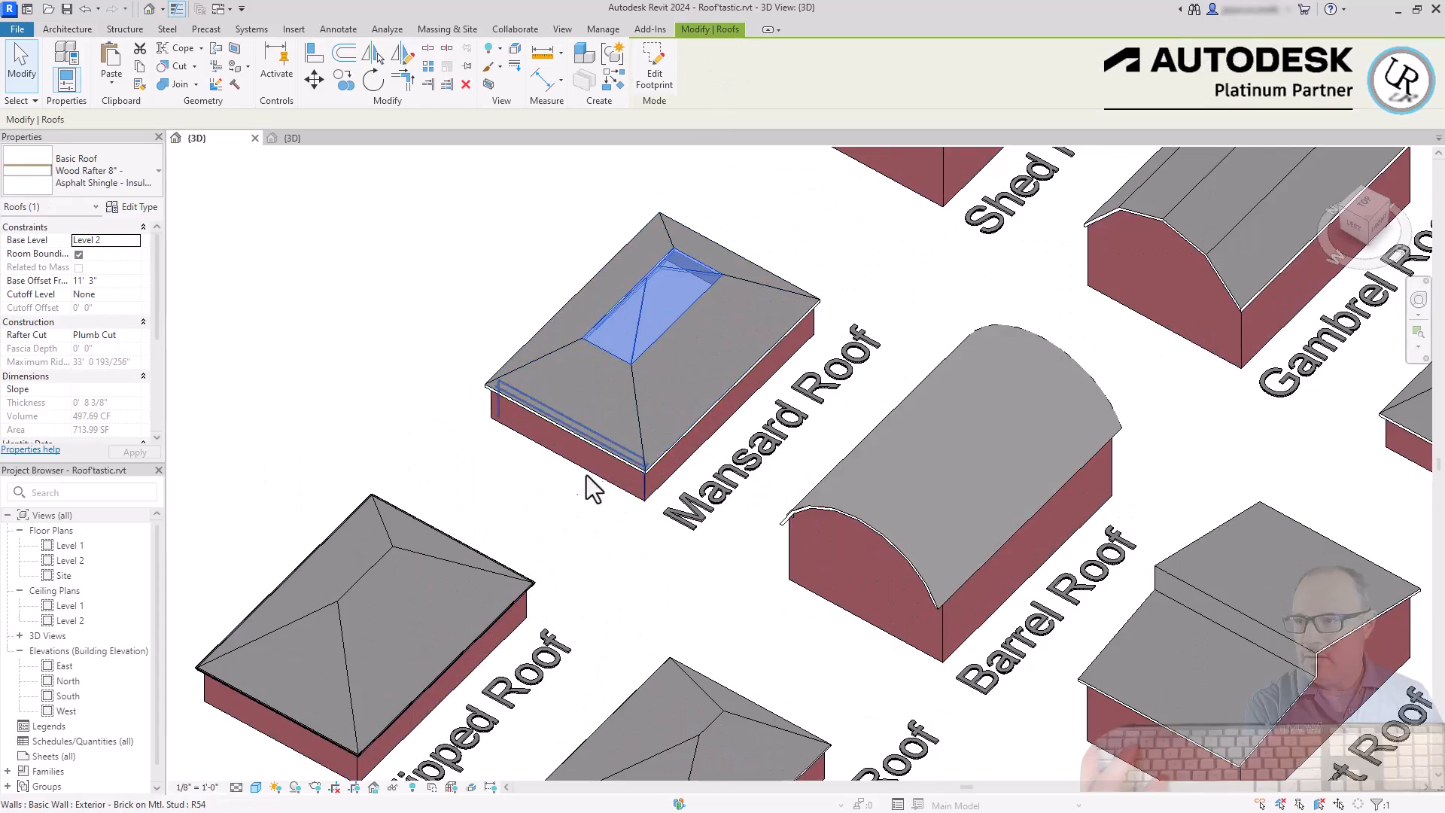
{"action": "middle_click_drag", "start_coordinate": [568, 467], "coordinate": [624, 356], "text": "shift"}
{"action": "scroll", "coordinate": [612, 301], "scroll_direction": "down", "scroll_amount": 3}
{"action": "scroll", "coordinate": [626, 284], "scroll_direction": "up", "scroll_amount": 5}
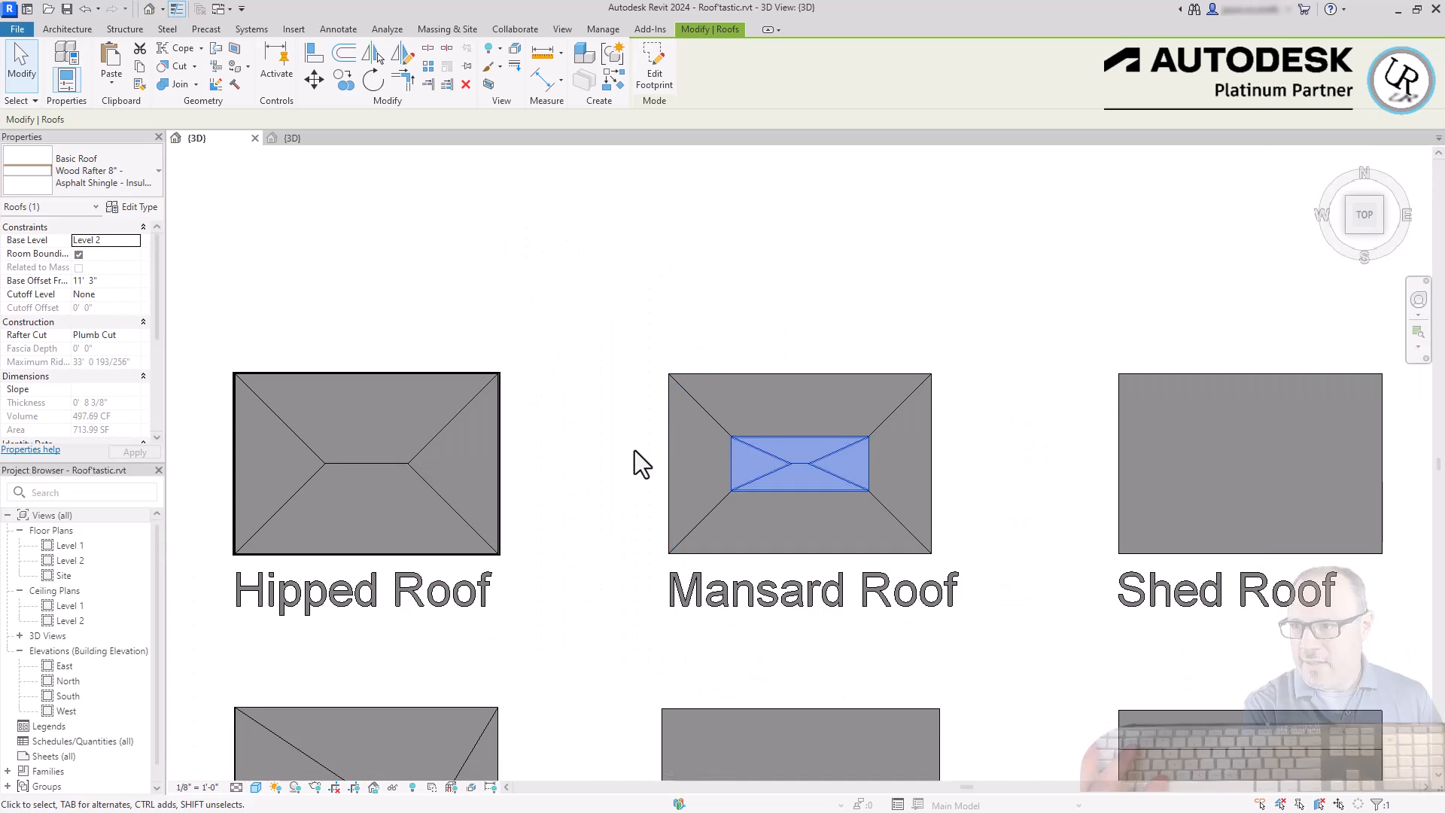
{"action": "scroll", "coordinate": [614, 457], "scroll_direction": "down", "scroll_amount": 5}
{"action": "left_click", "coordinate": [718, 407]}
{"action": "scroll", "coordinate": [716, 408], "scroll_direction": "down", "scroll_amount": 2}
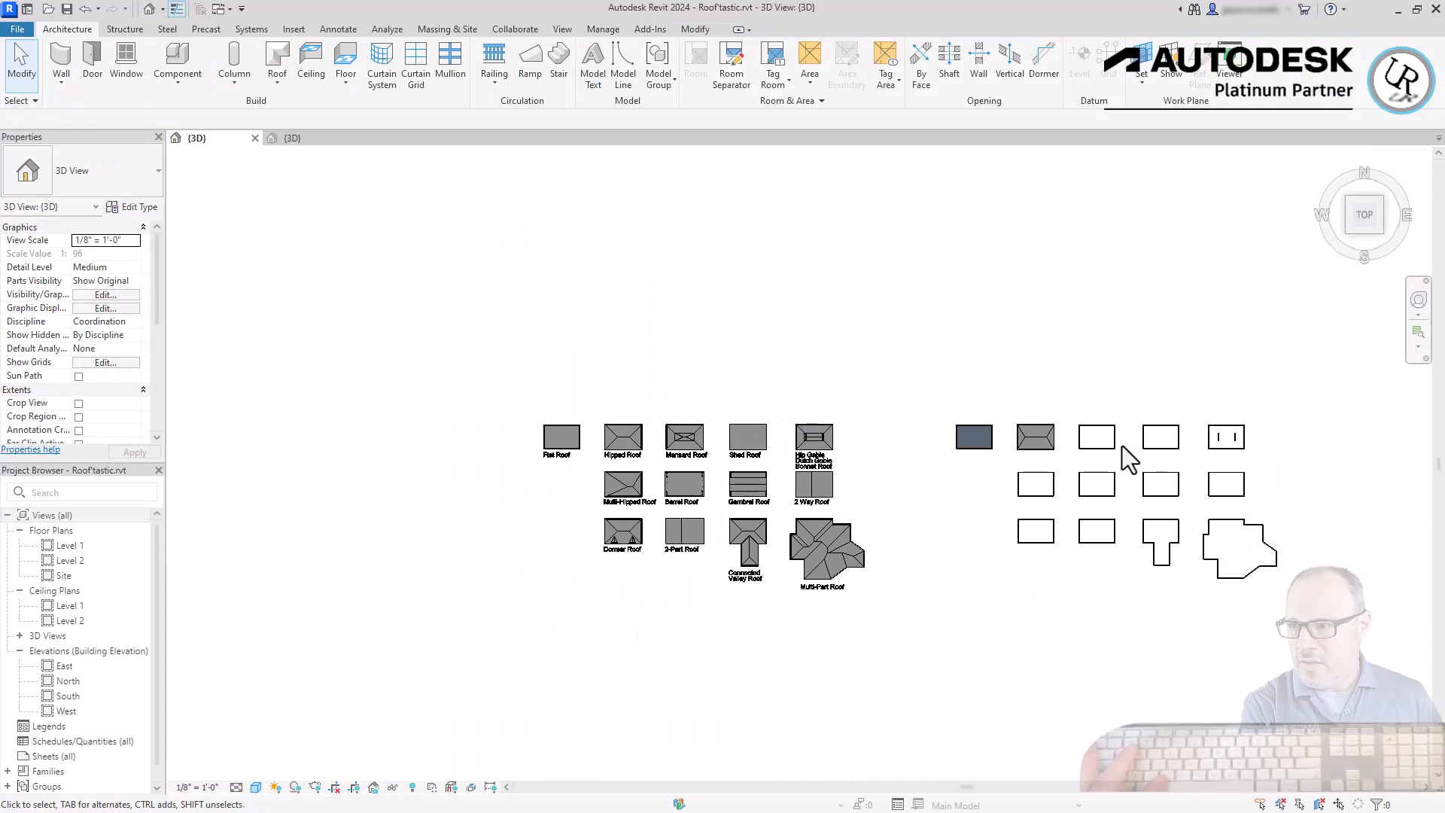
- Start a Roof by Footprint on the building beside the new hipped roof and sketch a rectangle offset 1' 0" outside its walls
{"action": "scroll", "coordinate": [1120, 436], "scroll_direction": "up", "scroll_amount": 9}
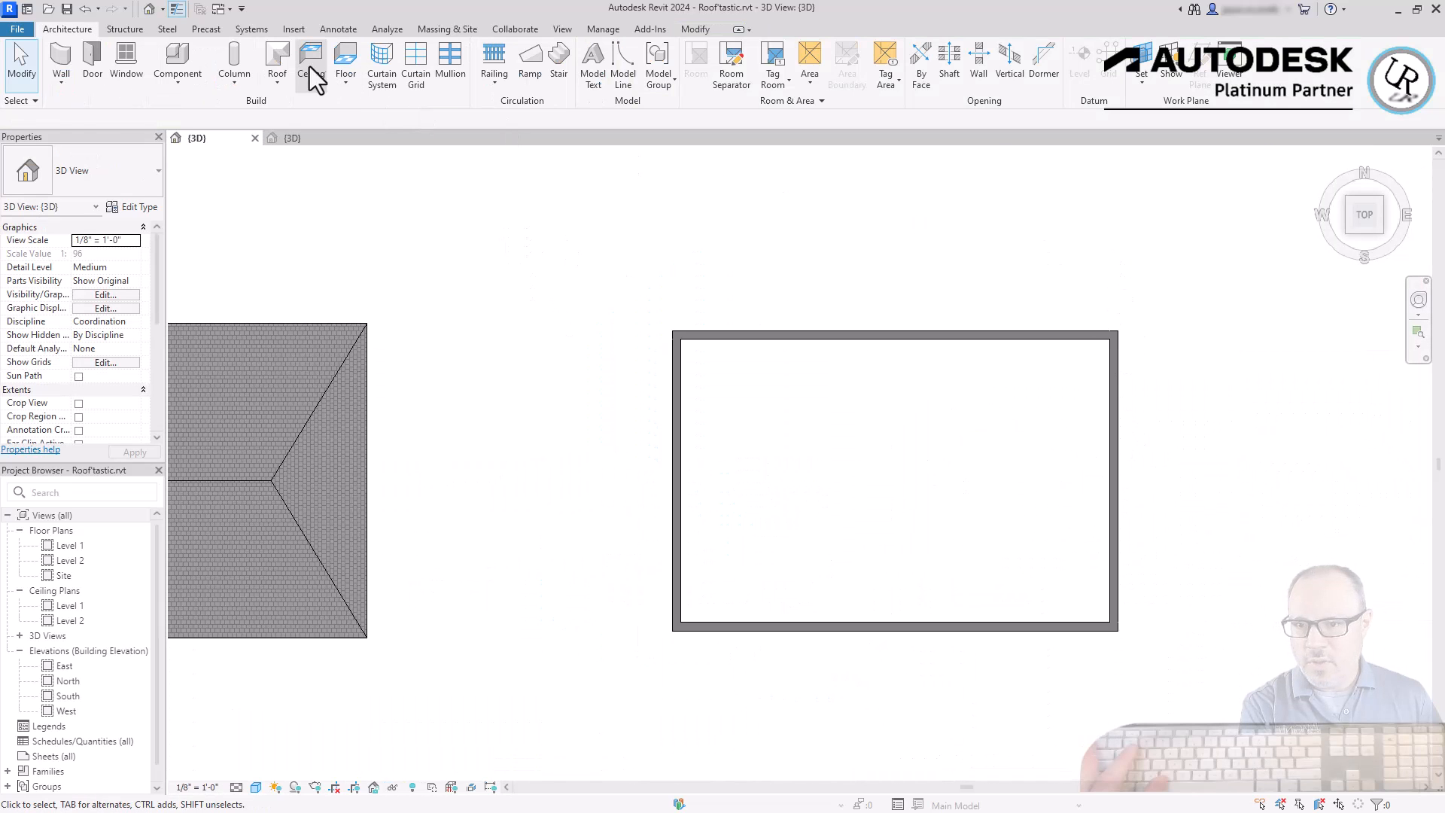
{"action": "left_click", "coordinate": [277, 68]}
{"action": "left_click", "coordinate": [729, 453]}
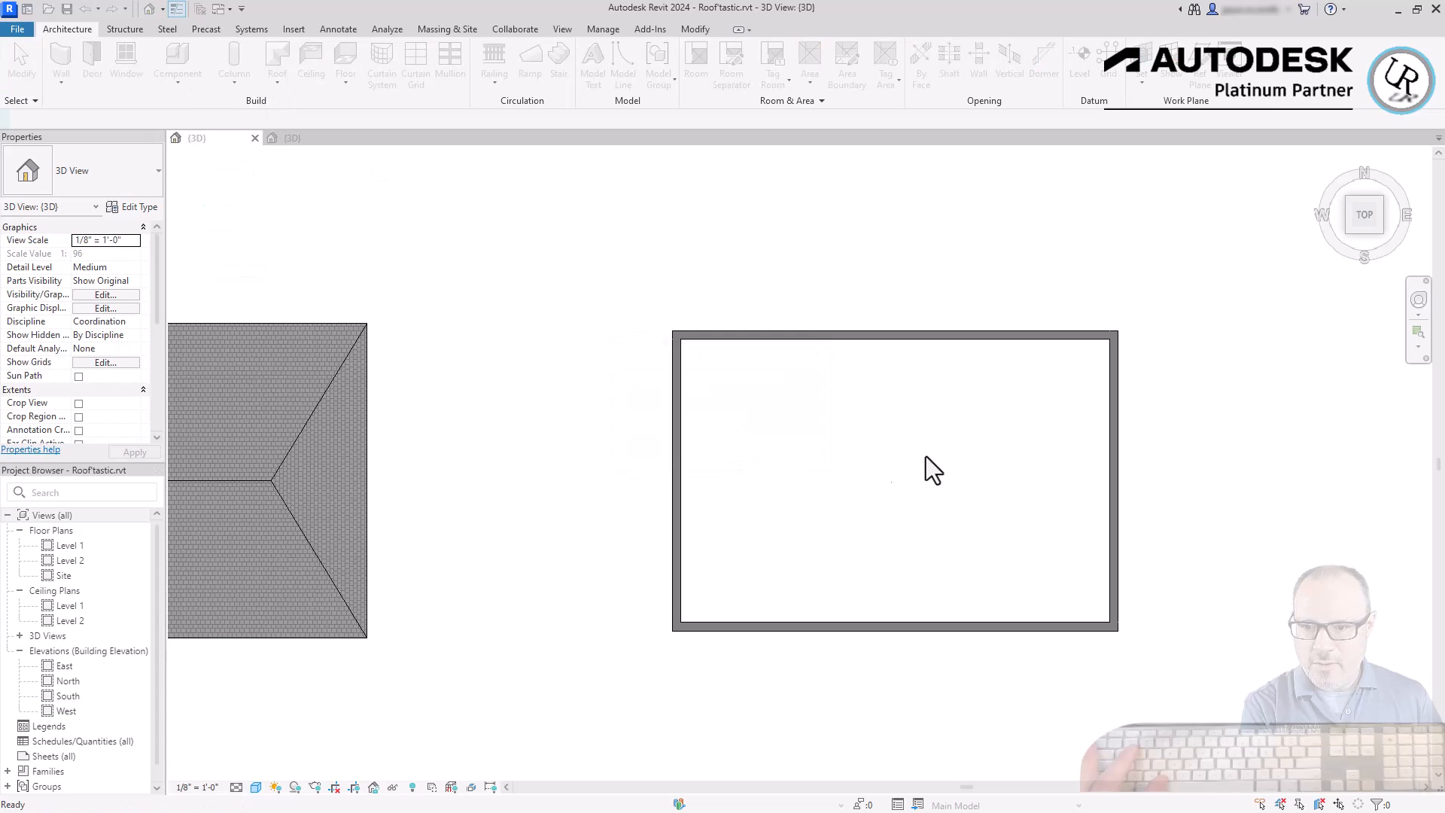
{"action": "left_click", "coordinate": [775, 53]}
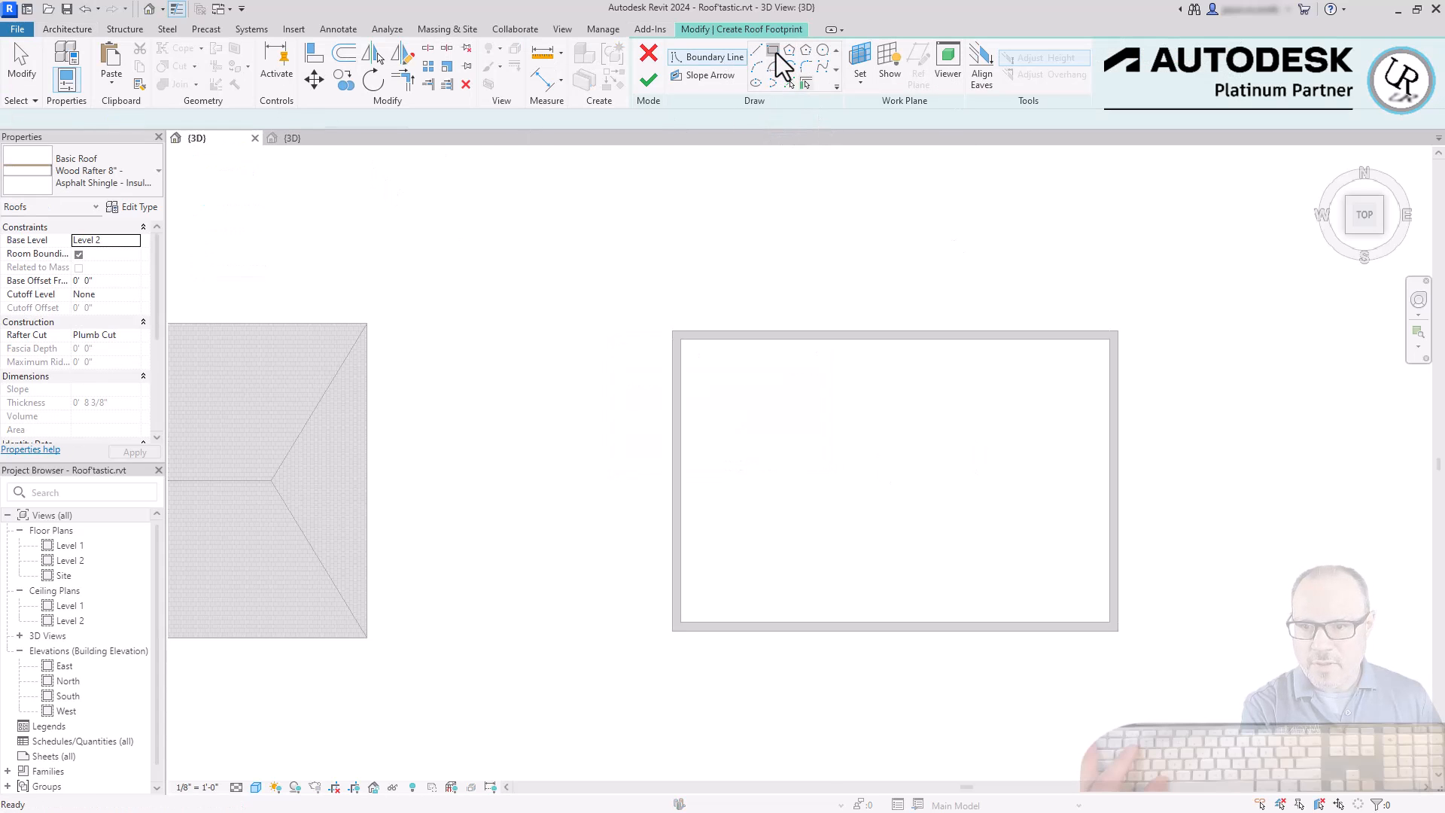
{"action": "left_click", "coordinate": [187, 119]}
{"action": "type", "text": "1' 0\""}
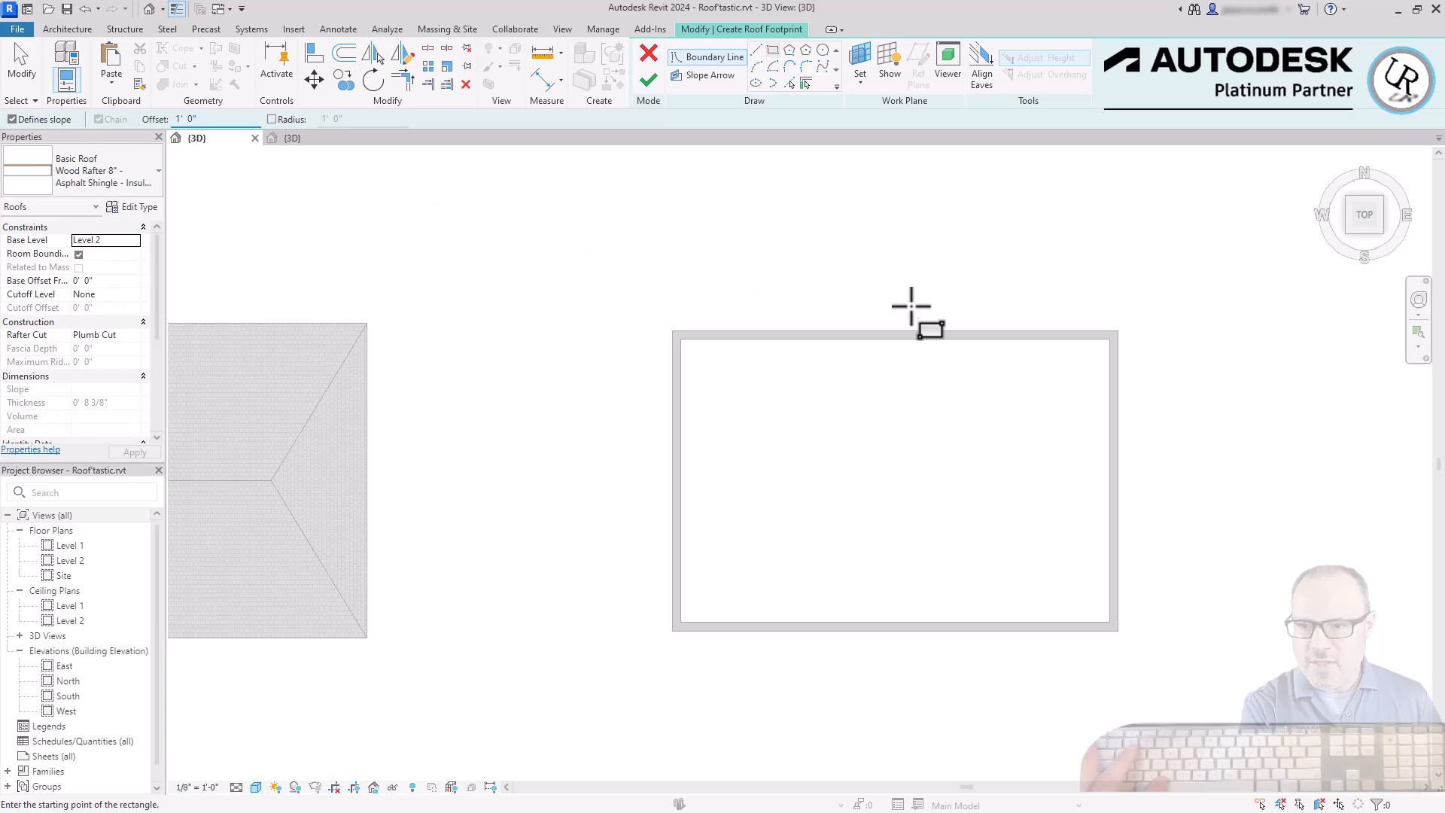
{"action": "left_click", "coordinate": [673, 331]}
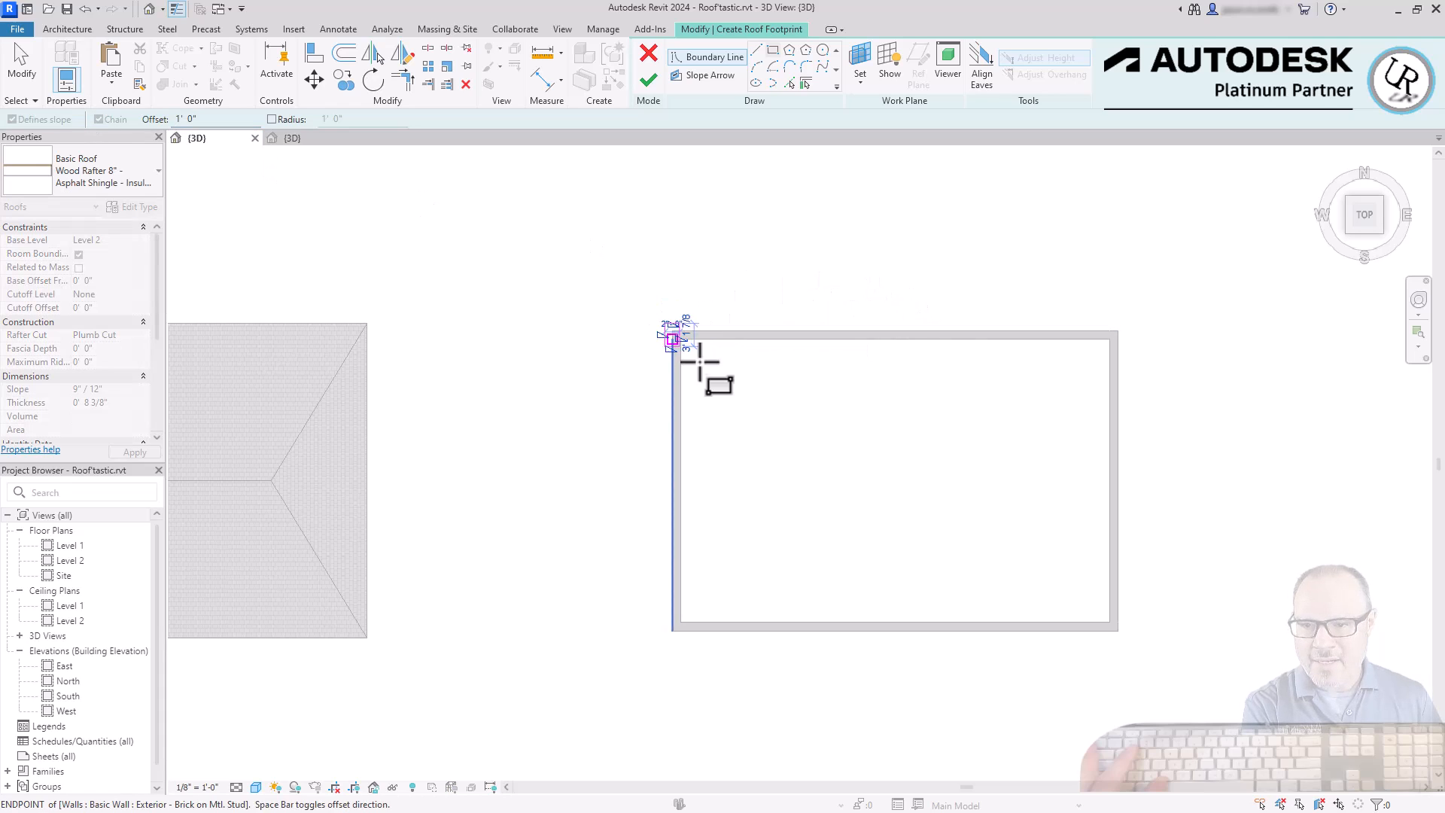
{"action": "left_click", "coordinate": [1120, 639]}
{"action": "key", "text": "Escape"}
- Select the whole outer boundary of the roof sketch and check its slope value
{"action": "key", "text": "Tab"}
{"action": "left_click", "coordinate": [992, 323]}
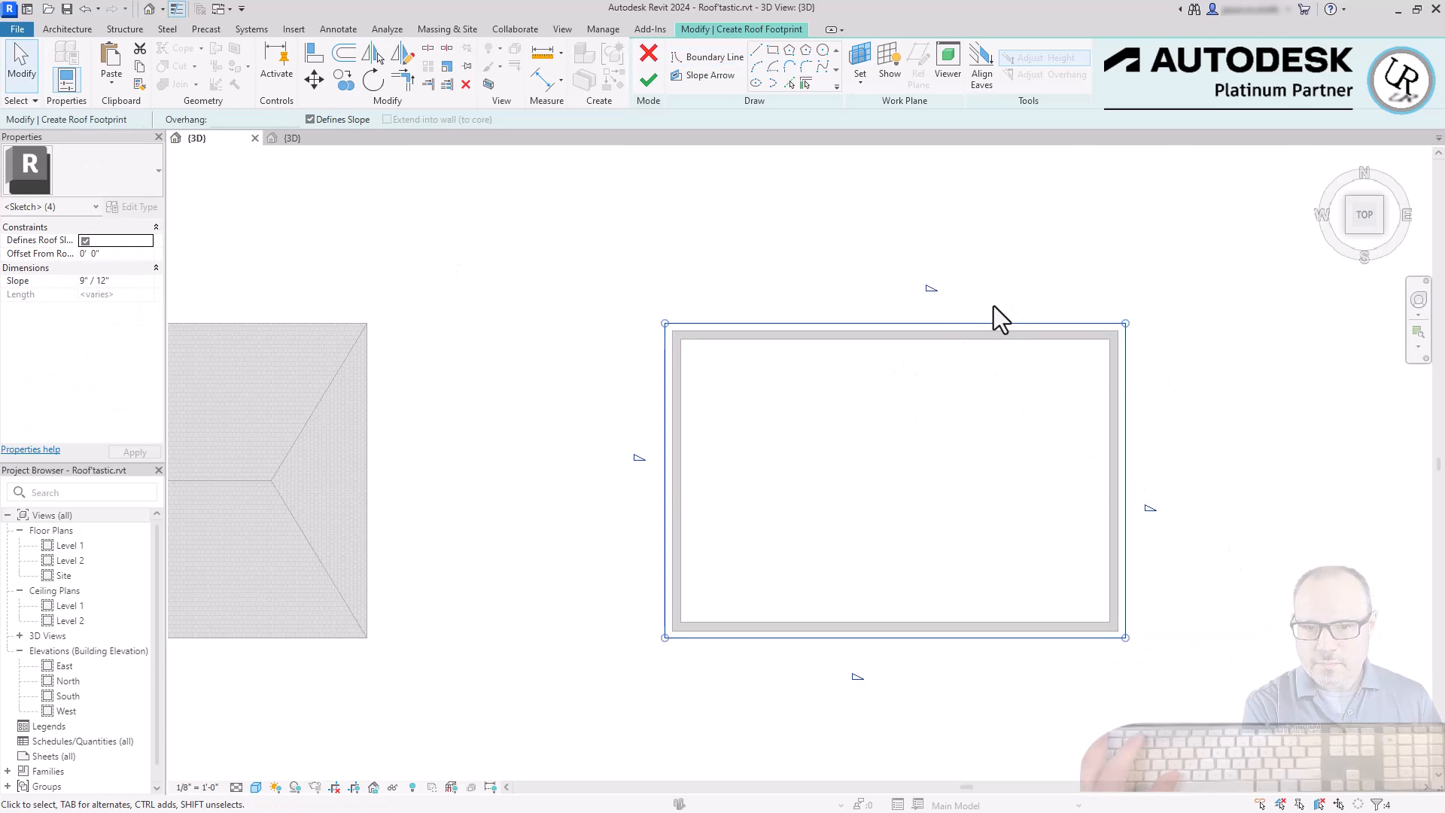
{"action": "left_click", "coordinate": [120, 280]}
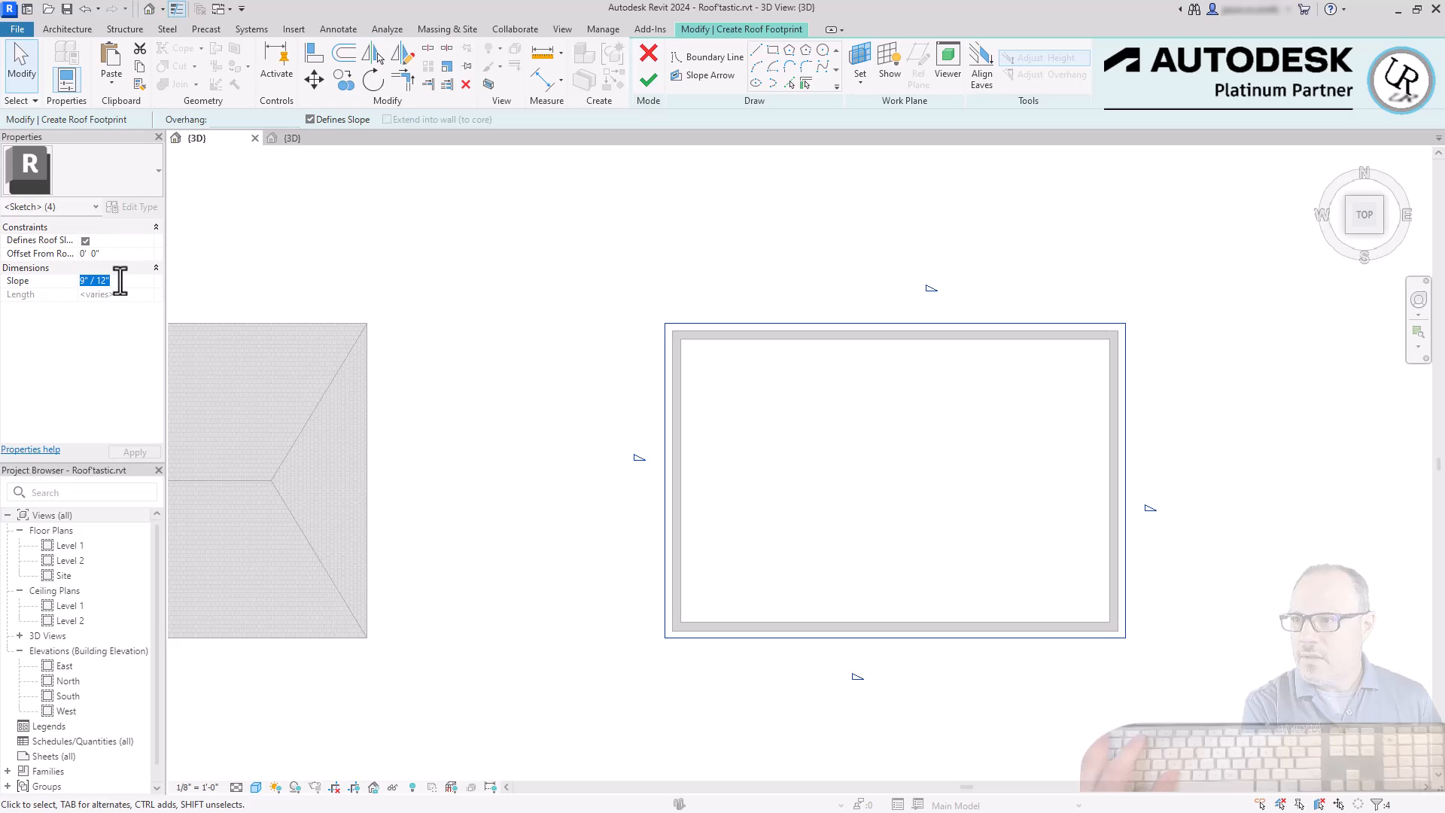
{"action": "key", "text": "Escape"}
- Sketch a second boundary rectangle offset 8' 0" inside the outer roof boundary
{"action": "left_click", "coordinate": [773, 53]}
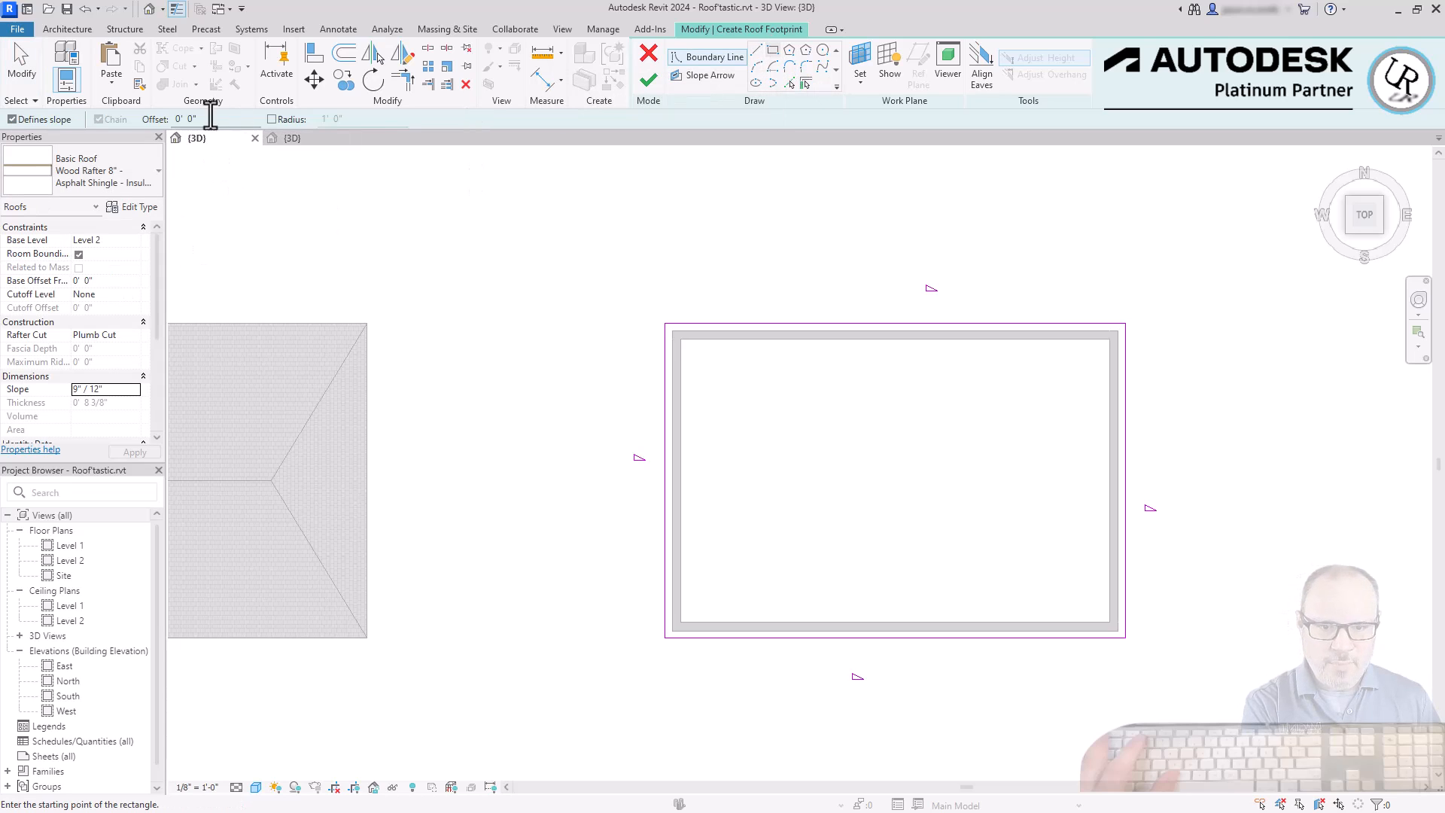
{"action": "type", "text": "8"}
{"action": "left_click", "coordinate": [664, 324]}
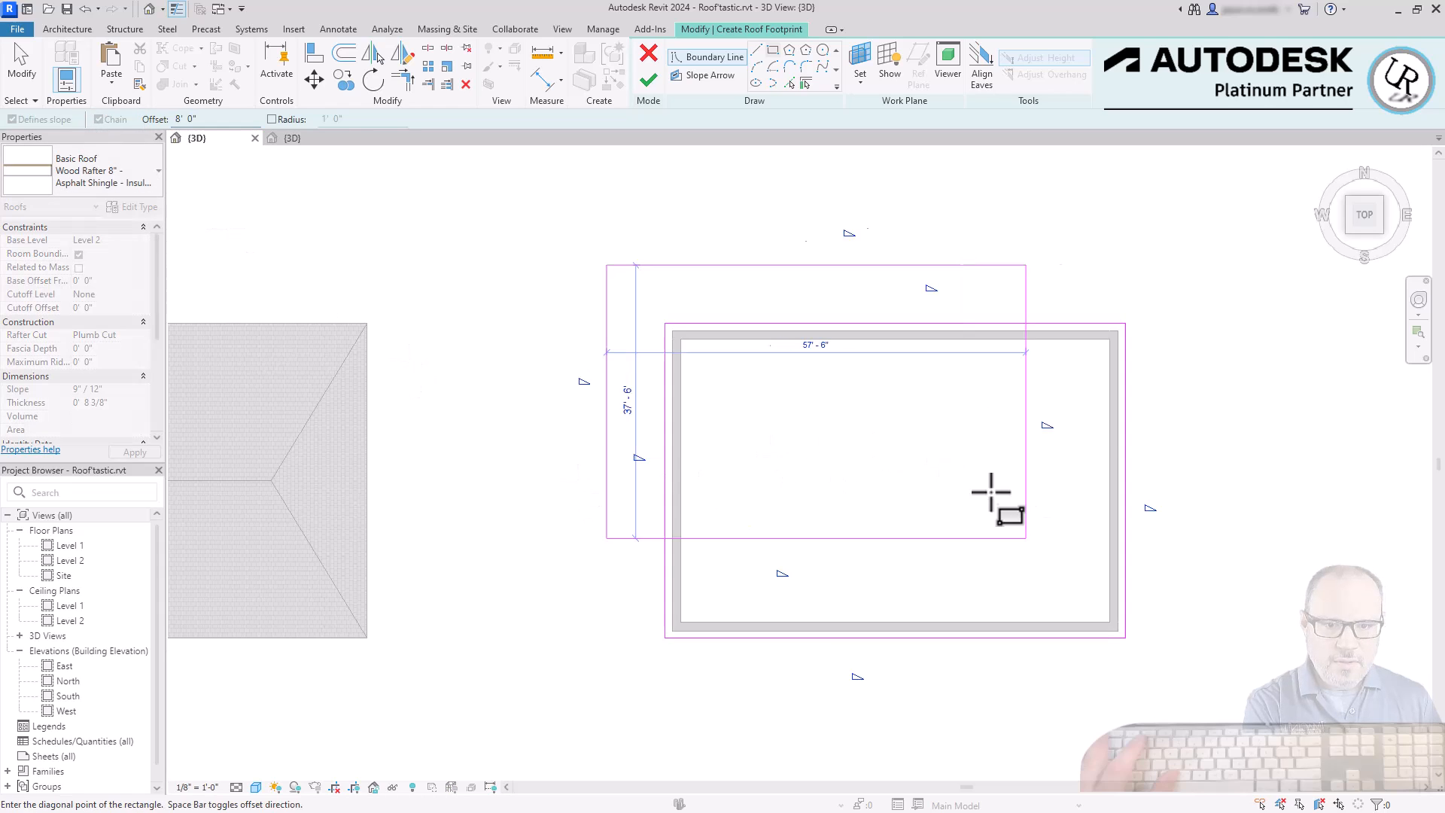
{"action": "left_click", "coordinate": [1125, 638]}
{"action": "key", "text": "Escape"}
- Turn off Defines Slope for the four inner boundary lines and finish the lower roof with its rectangular opening
{"action": "left_click_drag", "start_coordinate": [1086, 602], "coordinate": [703, 367]}
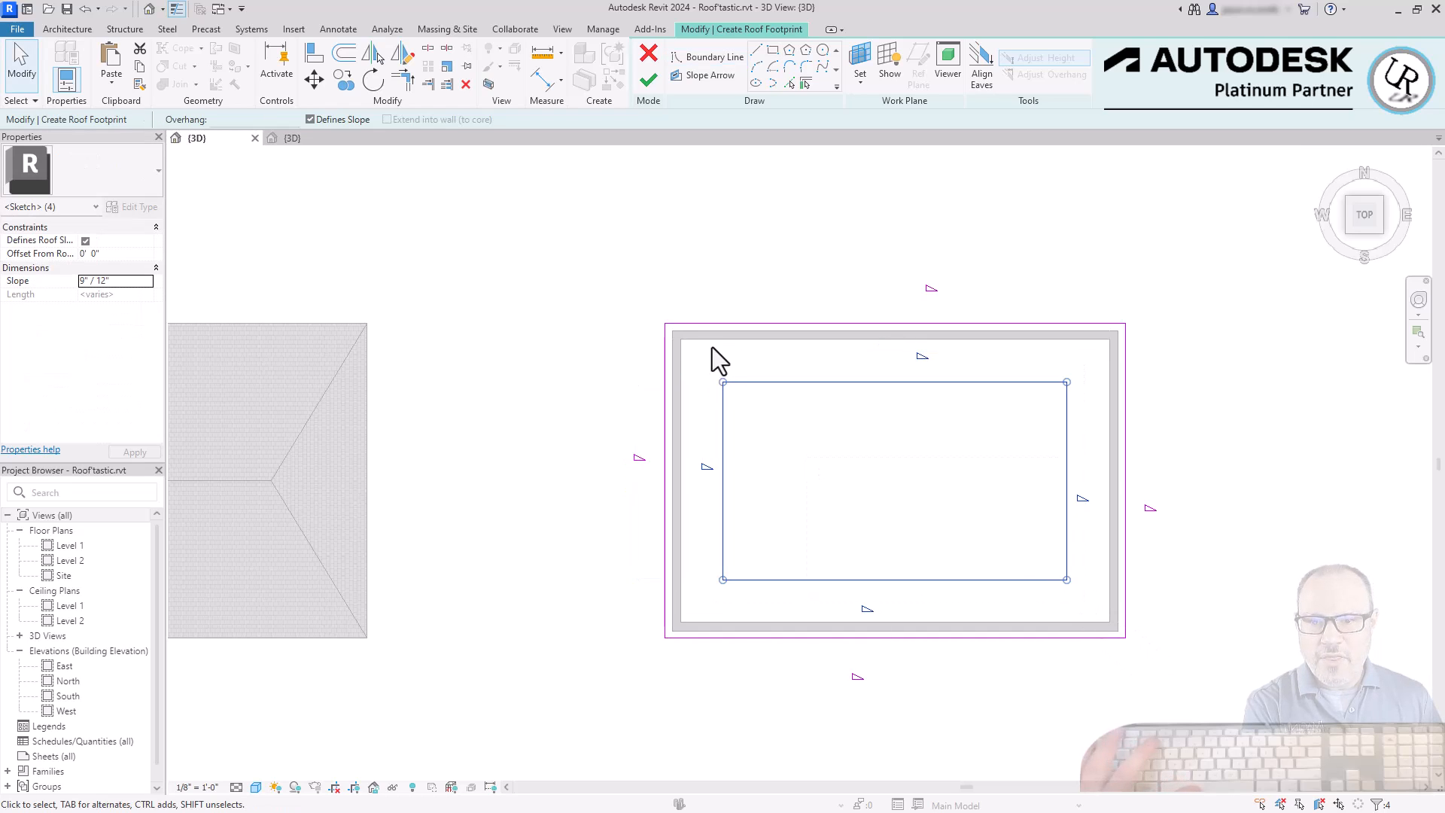
{"action": "left_click", "coordinate": [324, 123]}
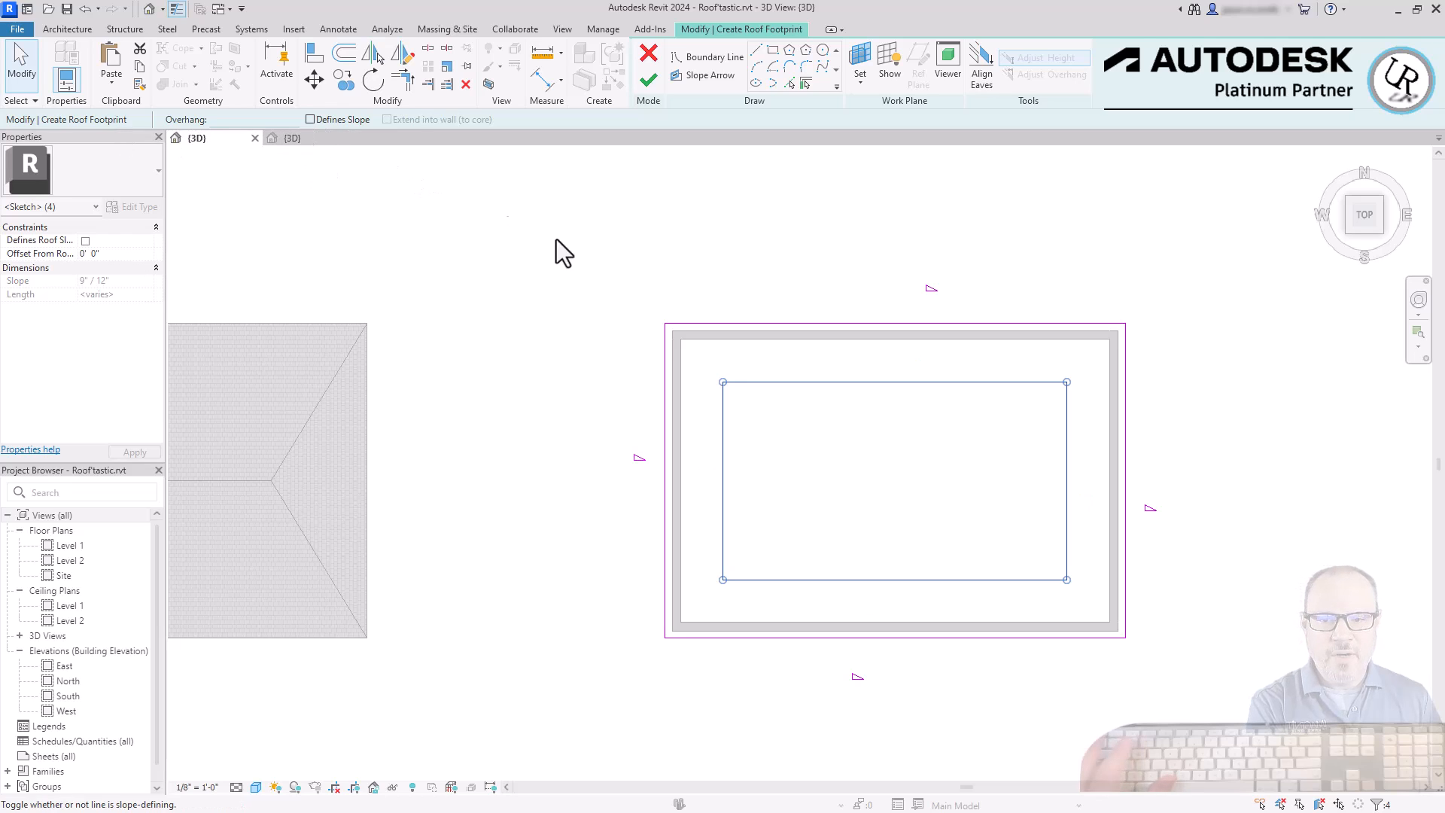
{"action": "key", "text": "Escape"}
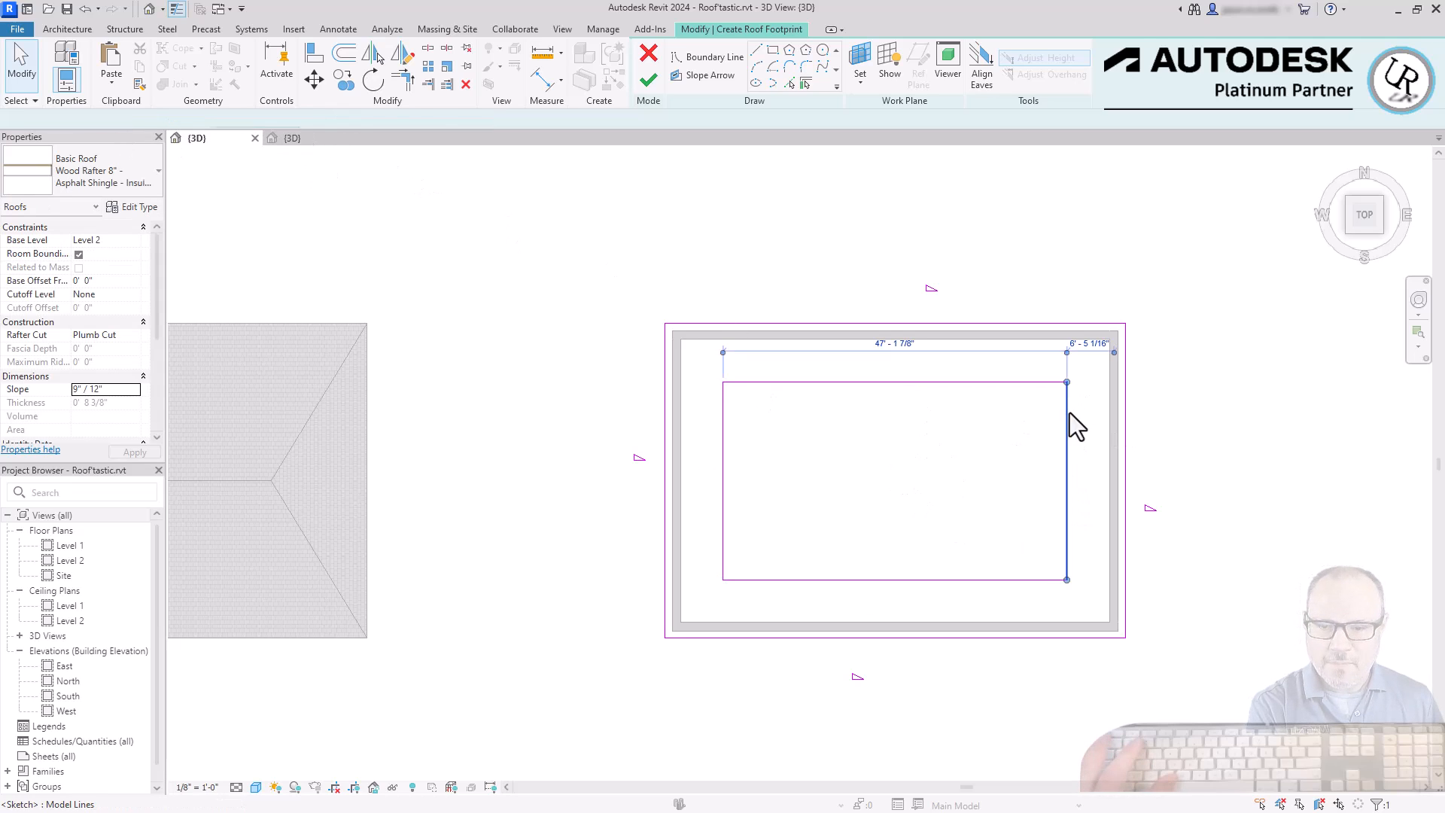
{"action": "left_click", "coordinate": [1048, 383]}
{"action": "left_click", "coordinate": [721, 497]}
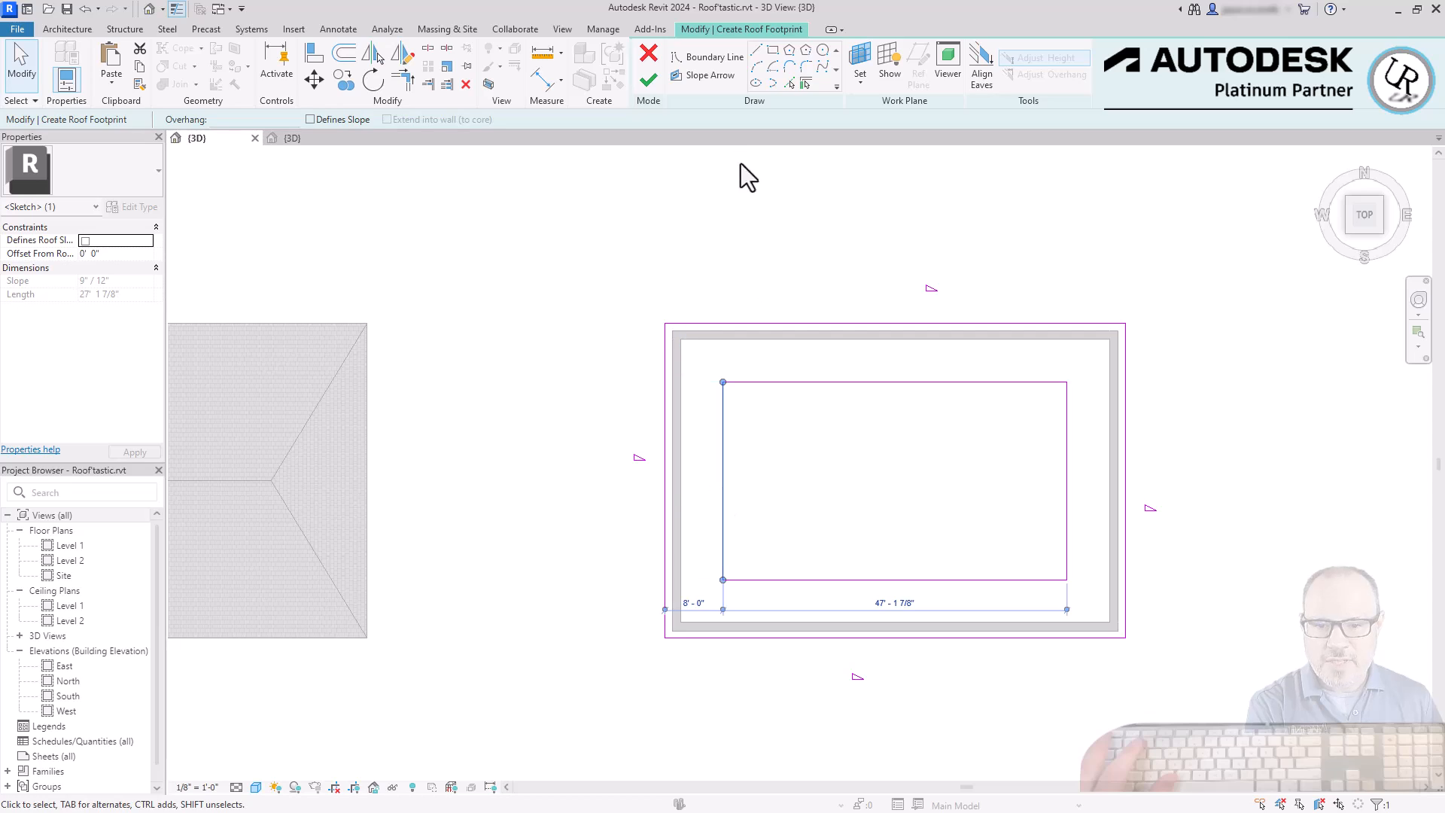
{"action": "left_click", "coordinate": [648, 81]}
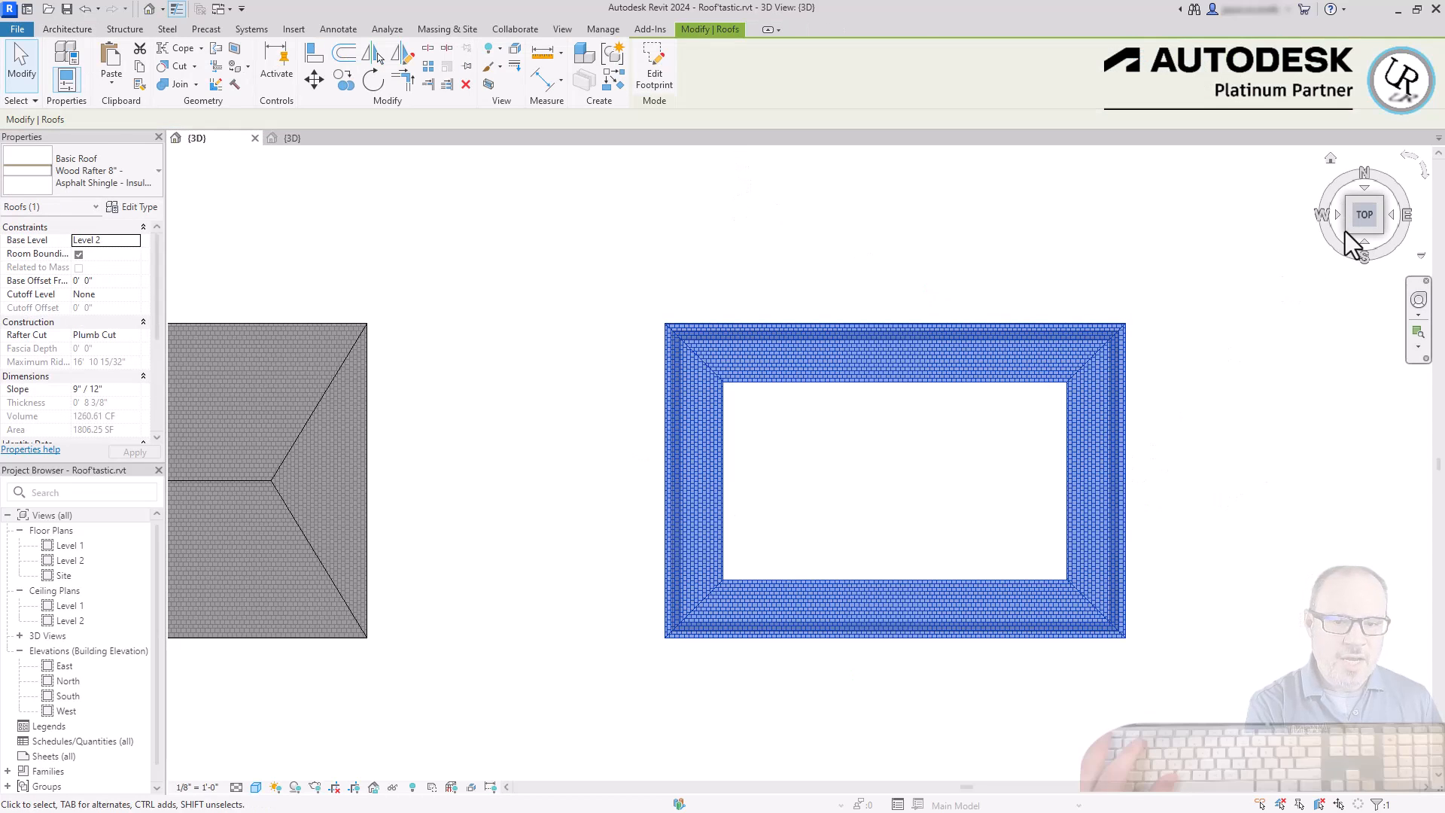
{"action": "left_click", "coordinate": [1347, 233]}
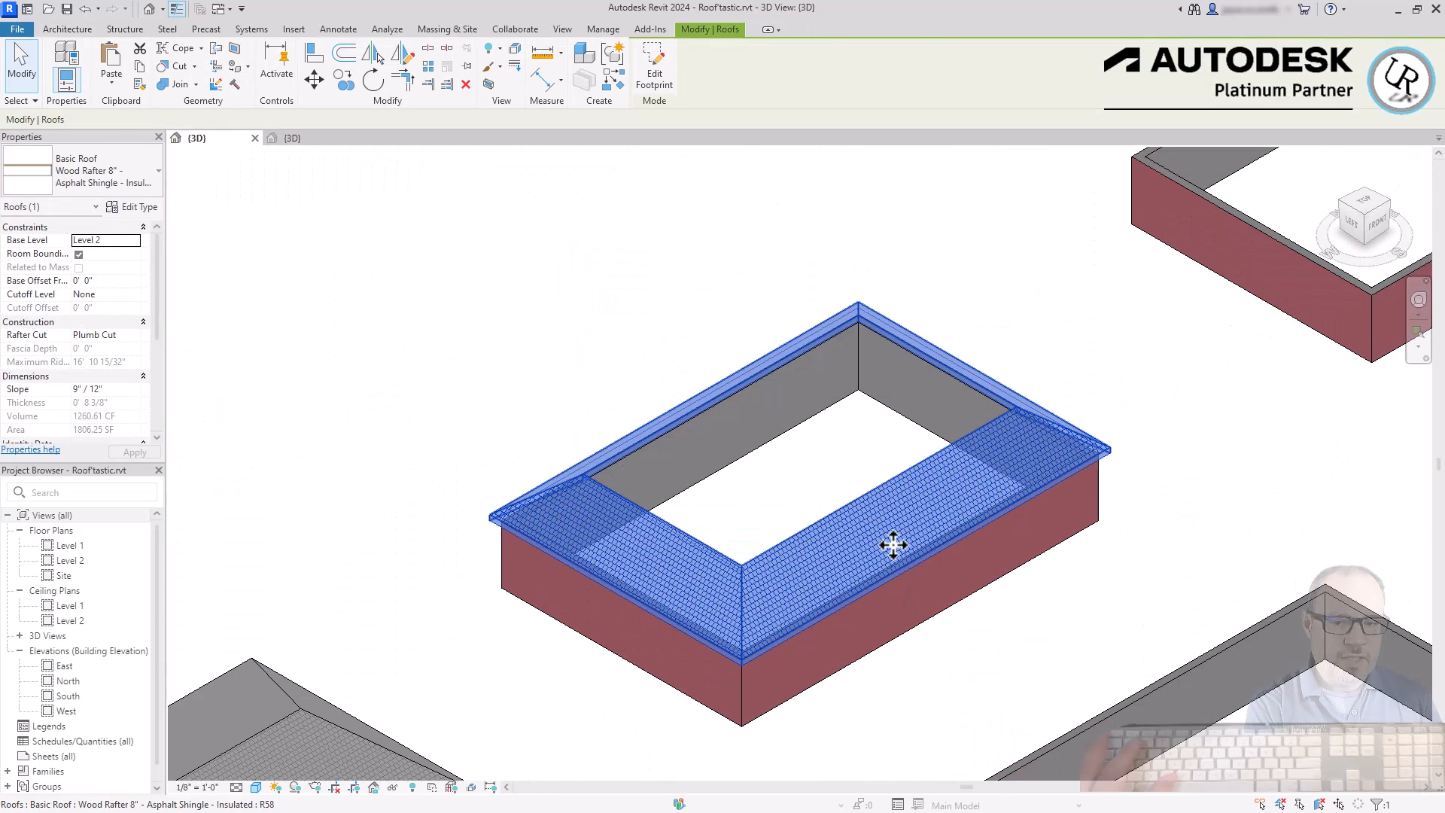
{"action": "left_click", "coordinate": [1231, 391]}
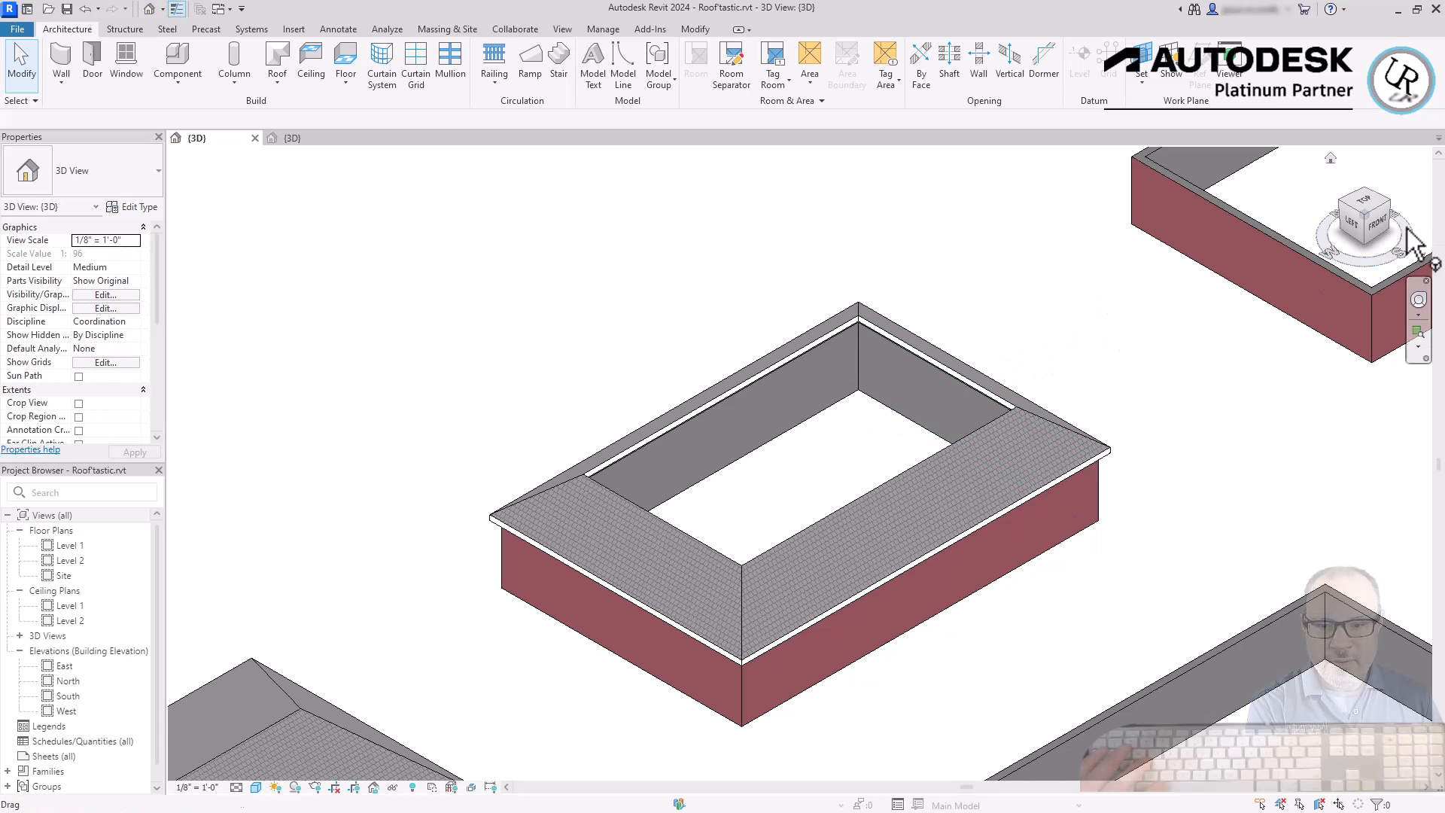
- Create a second Roof by Footprint on Level 2 from a zero-offset, slope-defining rectangle snapped to the corners of the lower roof's opening
{"action": "left_click", "coordinate": [902, 477]}
{"action": "left_click", "coordinate": [1366, 204]}
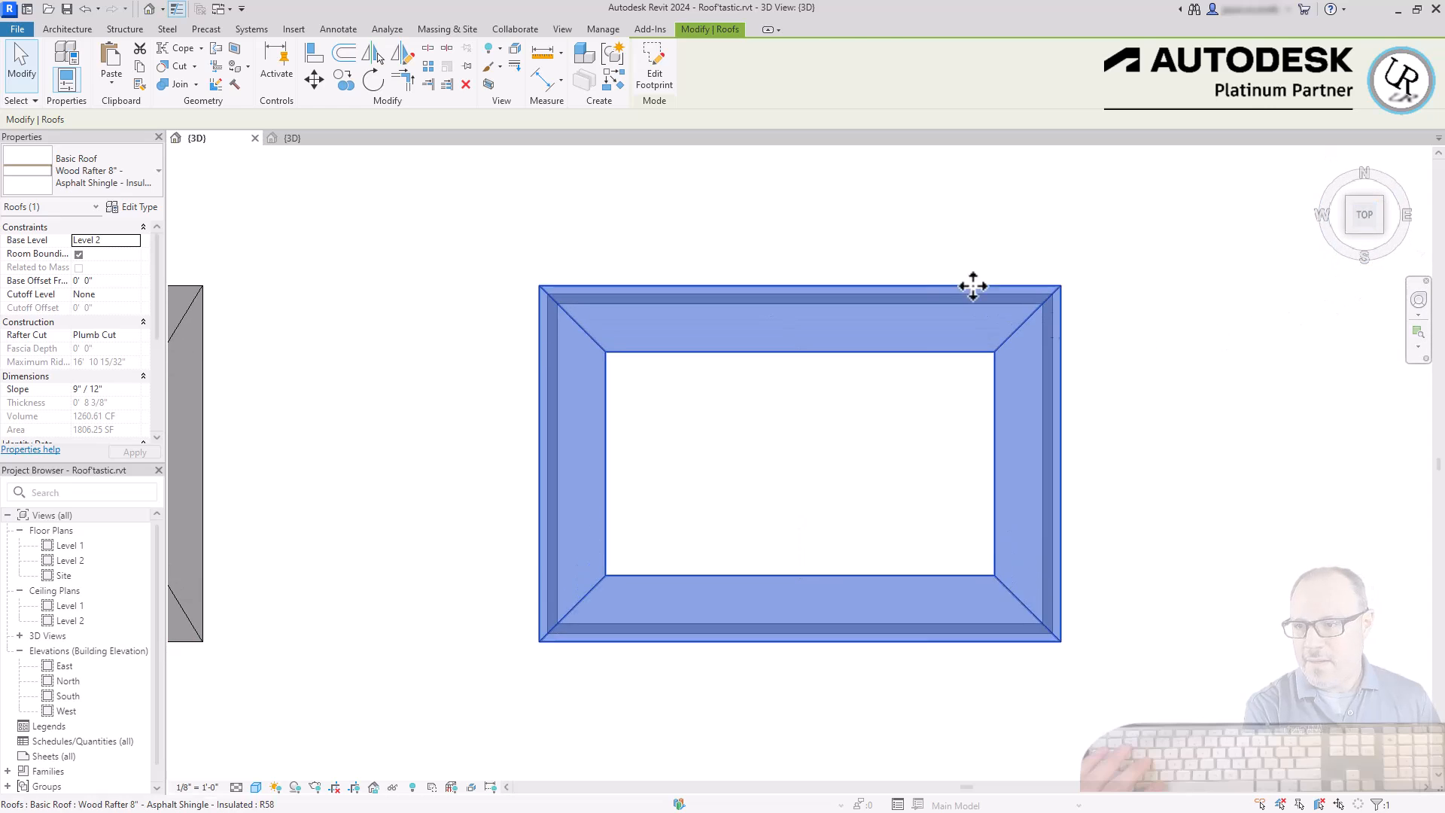
{"action": "left_click", "coordinate": [935, 222]}
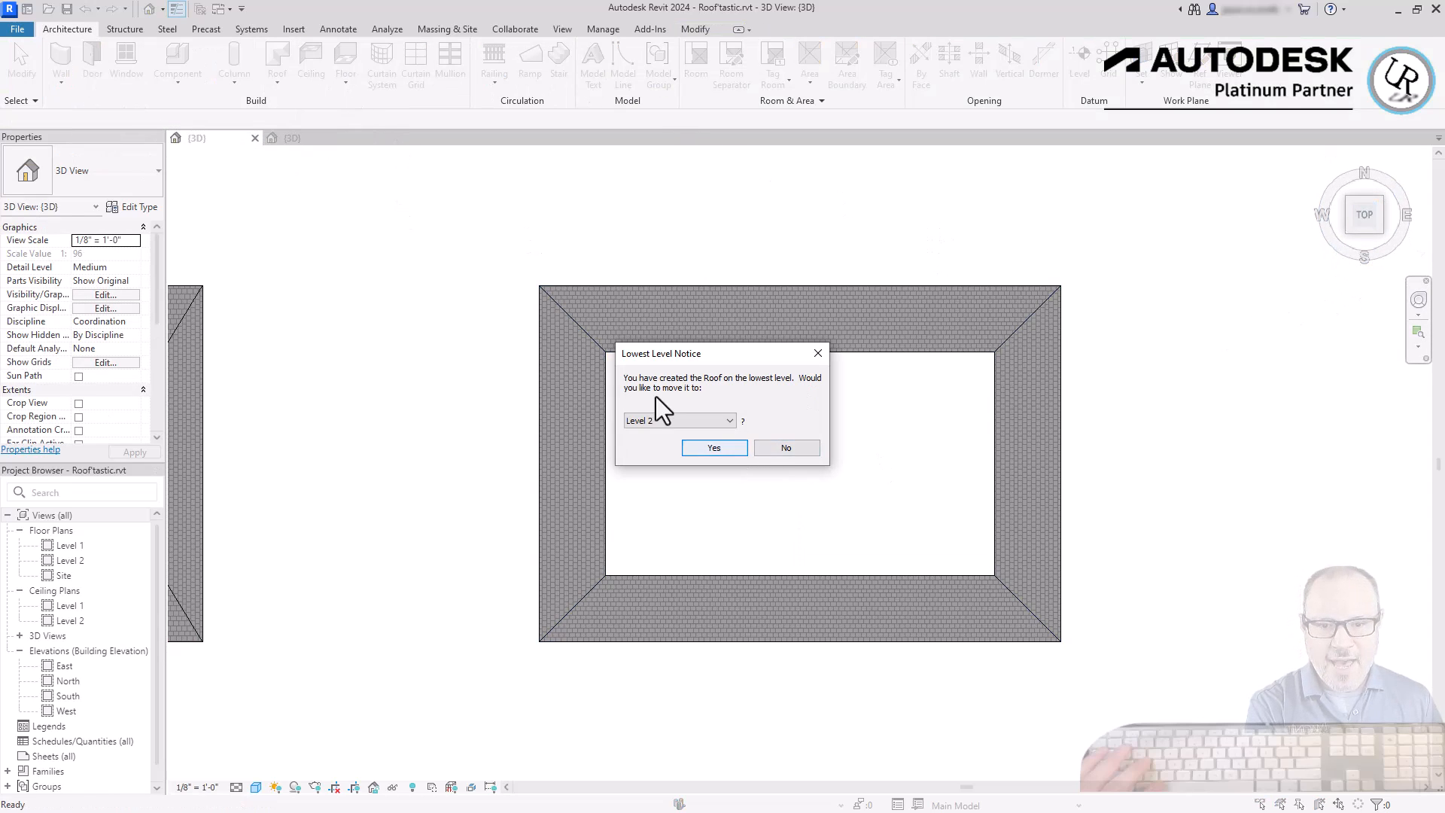
{"action": "left_click", "coordinate": [711, 447]}
{"action": "left_click", "coordinate": [606, 351]}
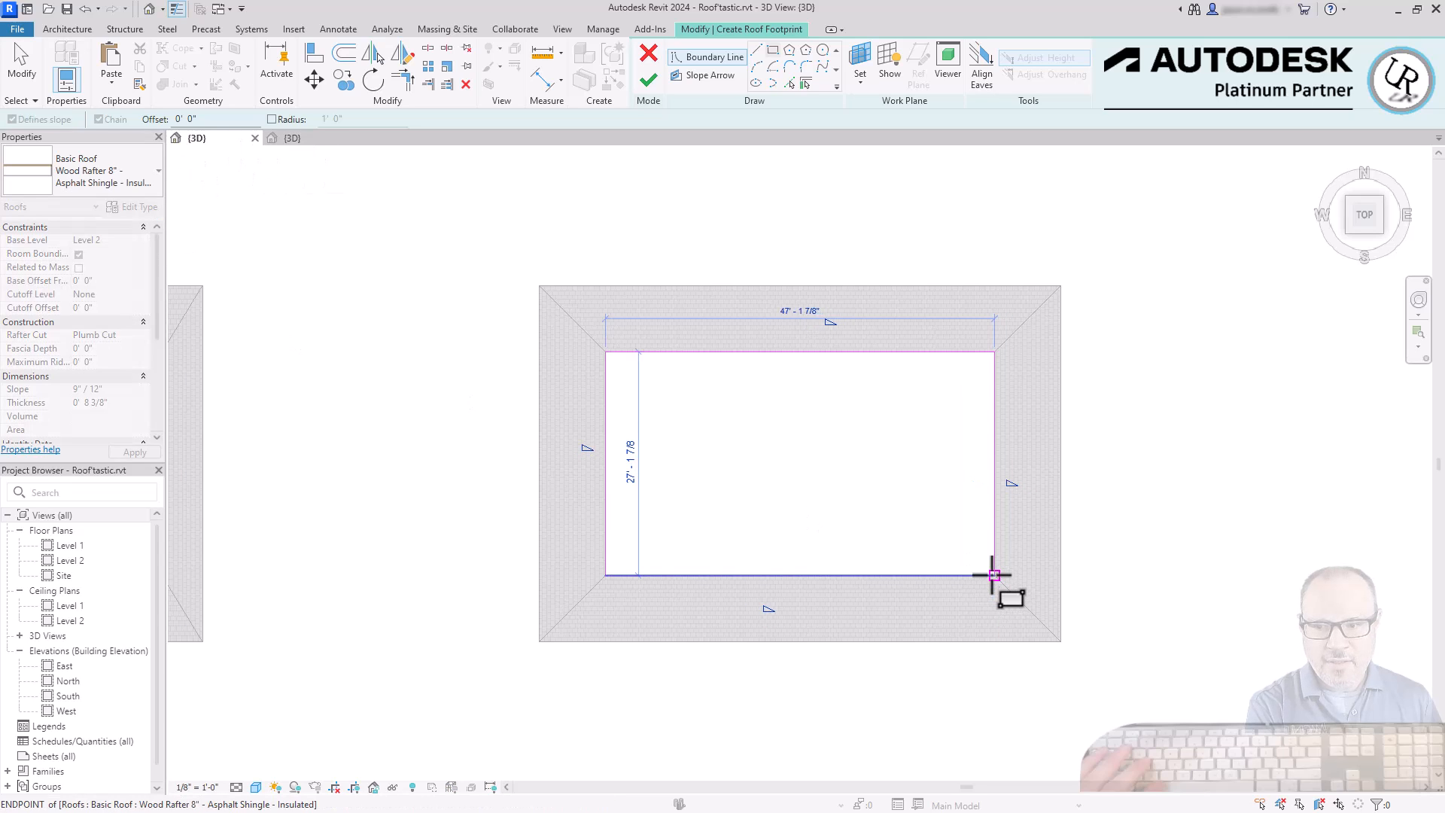
{"action": "left_click", "coordinate": [994, 575]}
{"action": "key", "text": "Escape"}
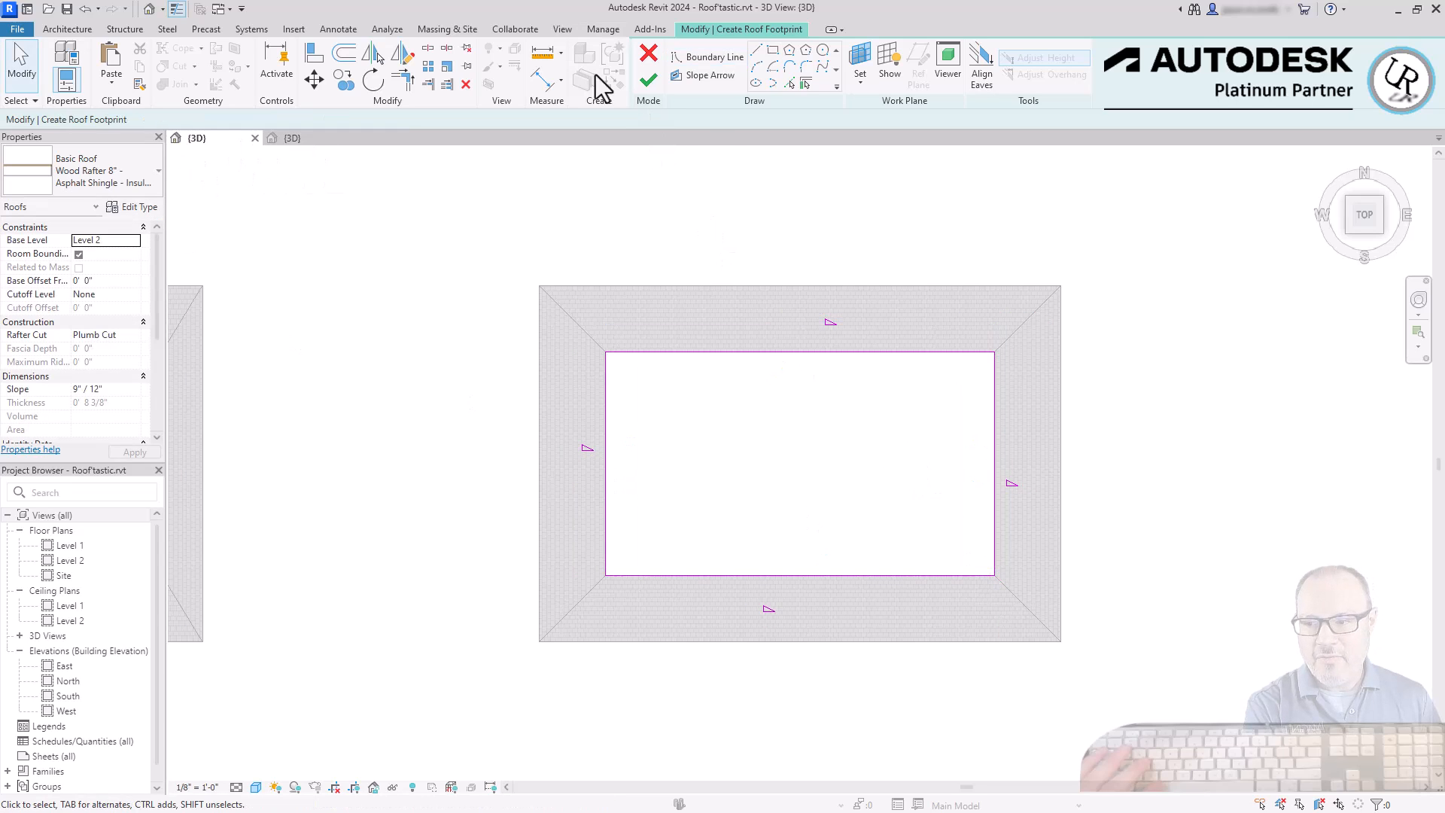
{"action": "left_click", "coordinate": [649, 79]}
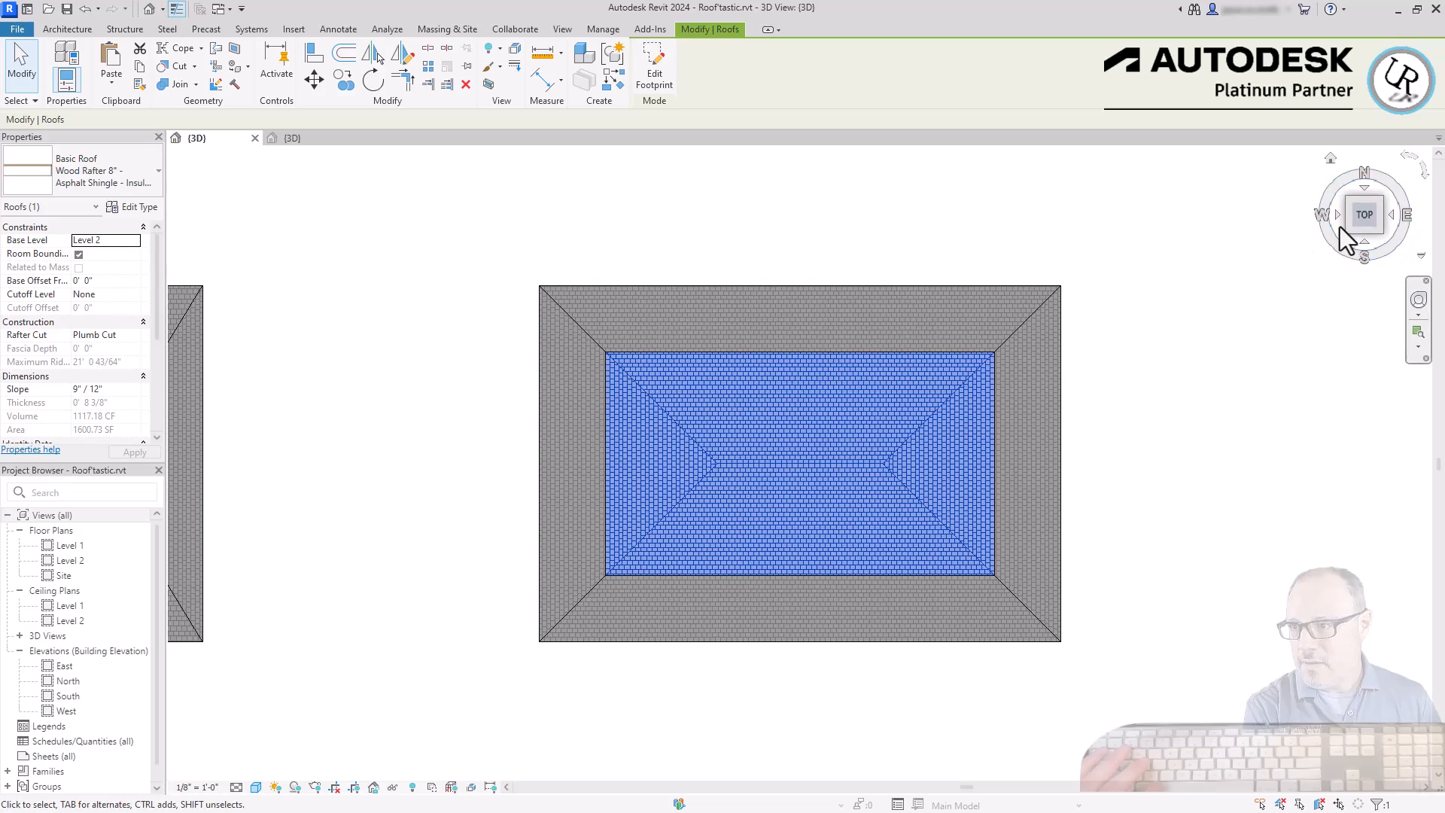
{"action": "left_click", "coordinate": [1348, 231]}
{"action": "left_click", "coordinate": [1208, 332]}
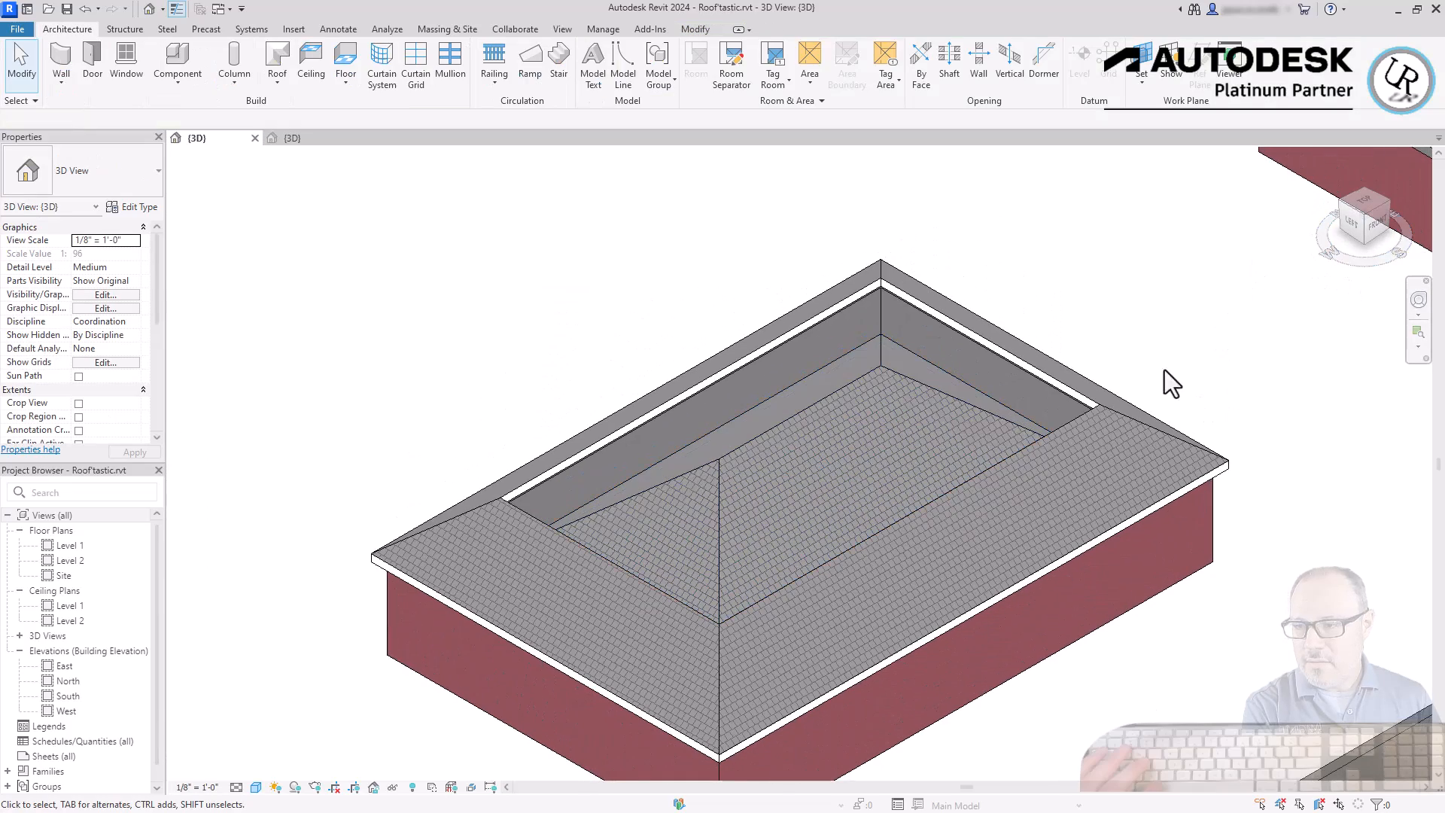
- Set the upper roof's base offset from Level 2 to 10' 0"
{"action": "scroll", "coordinate": [864, 453], "scroll_direction": "up", "scroll_amount": 3}
{"action": "left_click", "coordinate": [873, 435]}
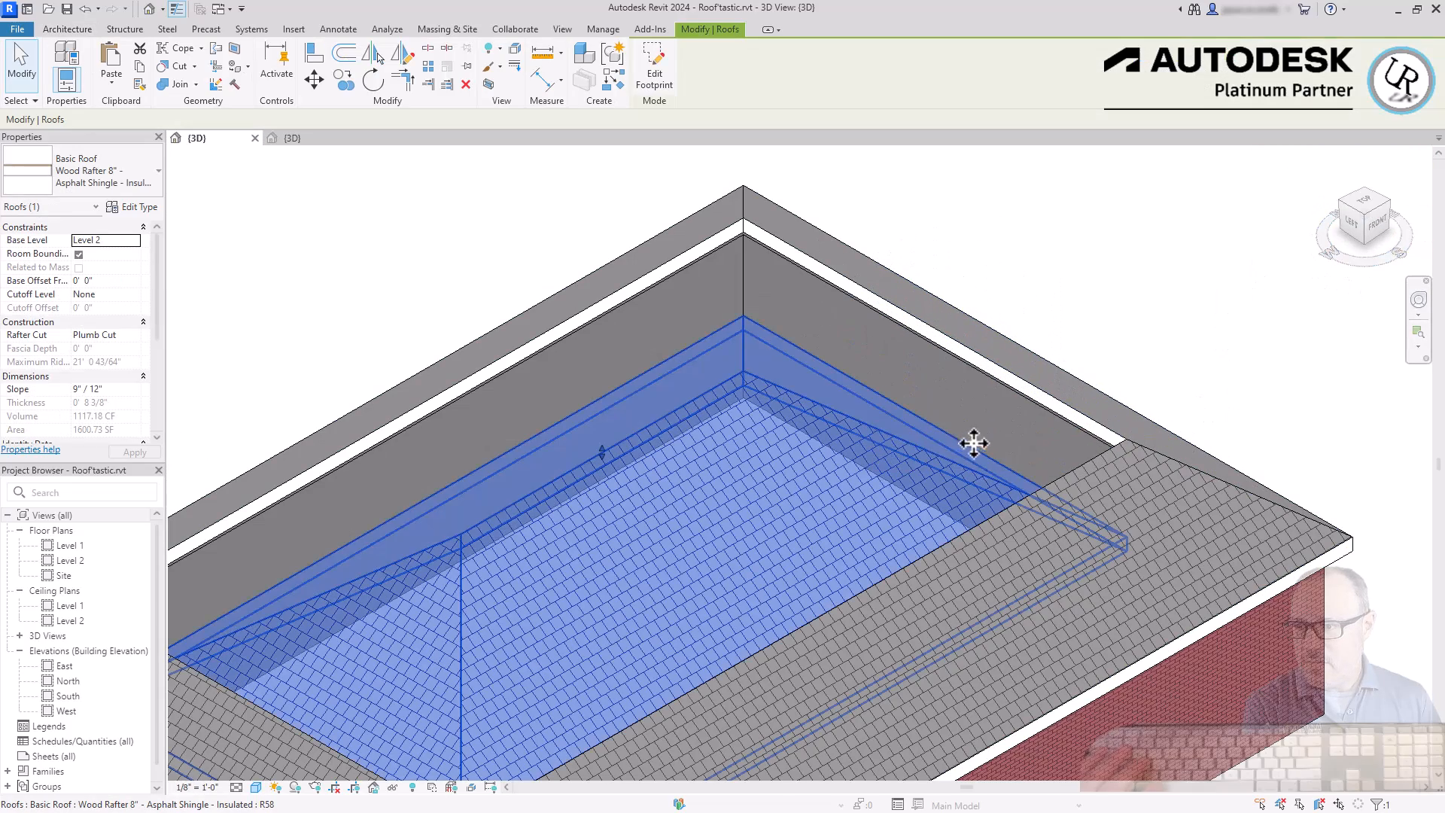
{"action": "scroll", "coordinate": [1066, 358], "scroll_direction": "down", "scroll_amount": 4}
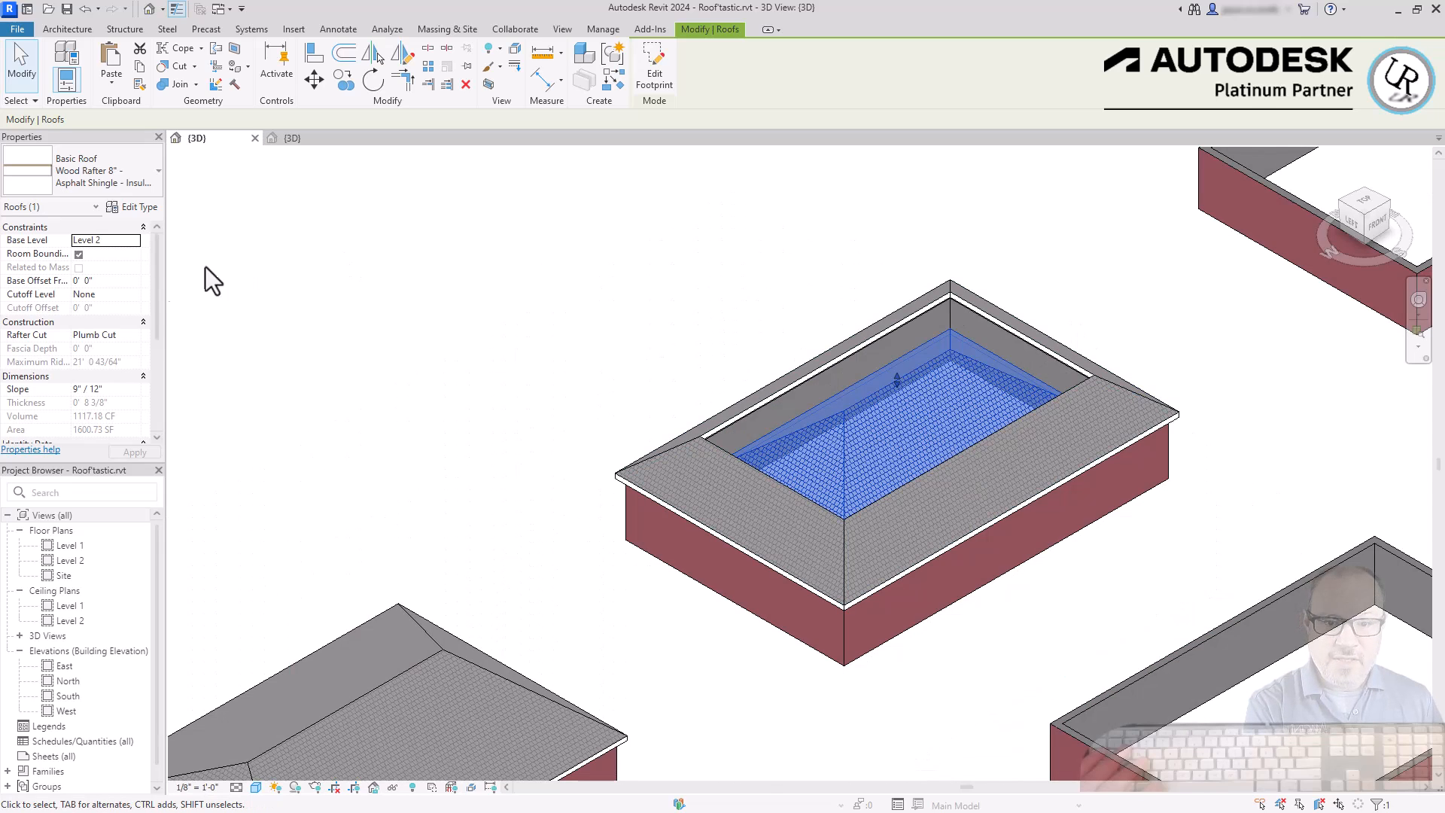
{"action": "left_click", "coordinate": [132, 281]}
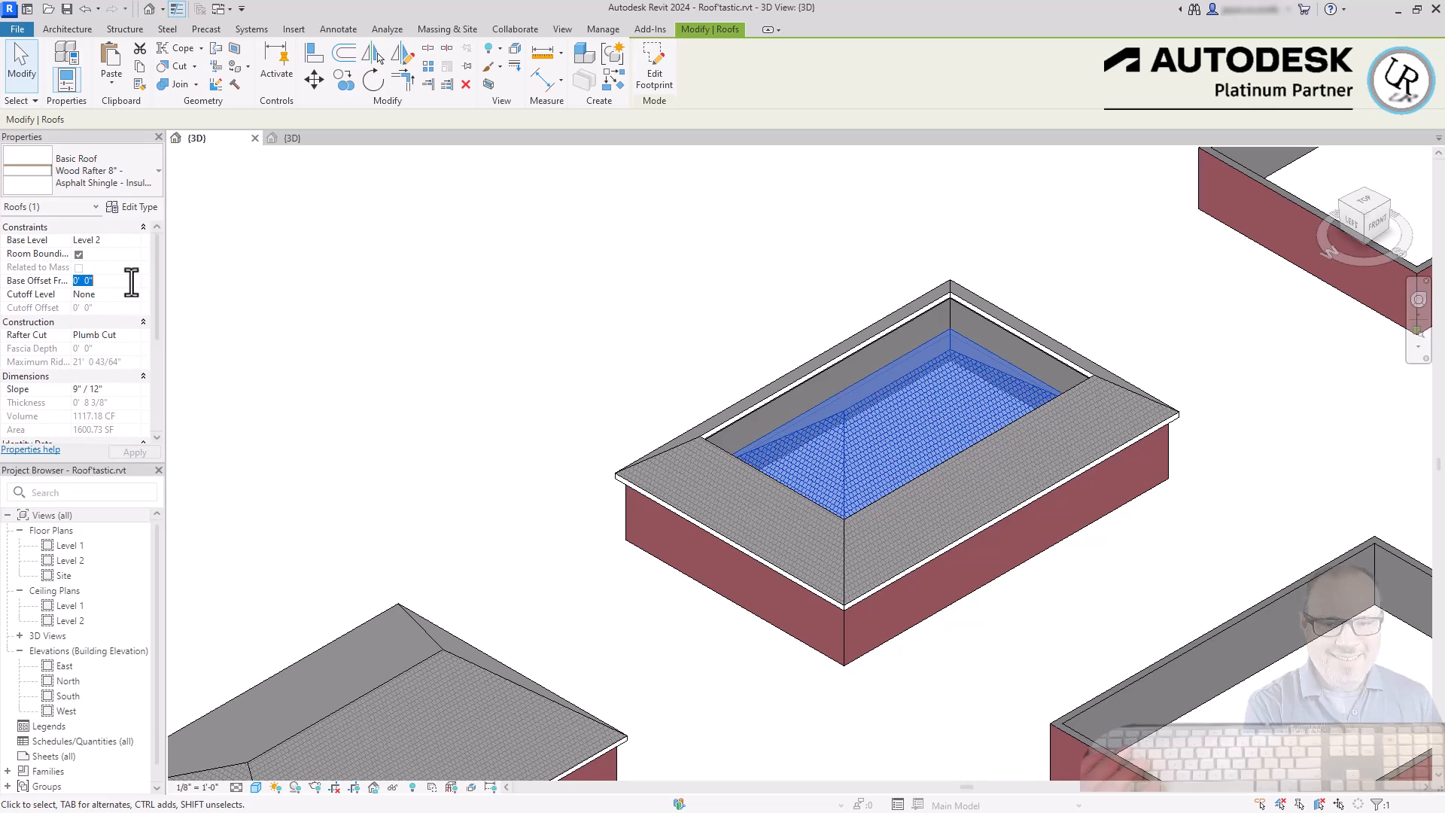
{"action": "type", "text": "10"}
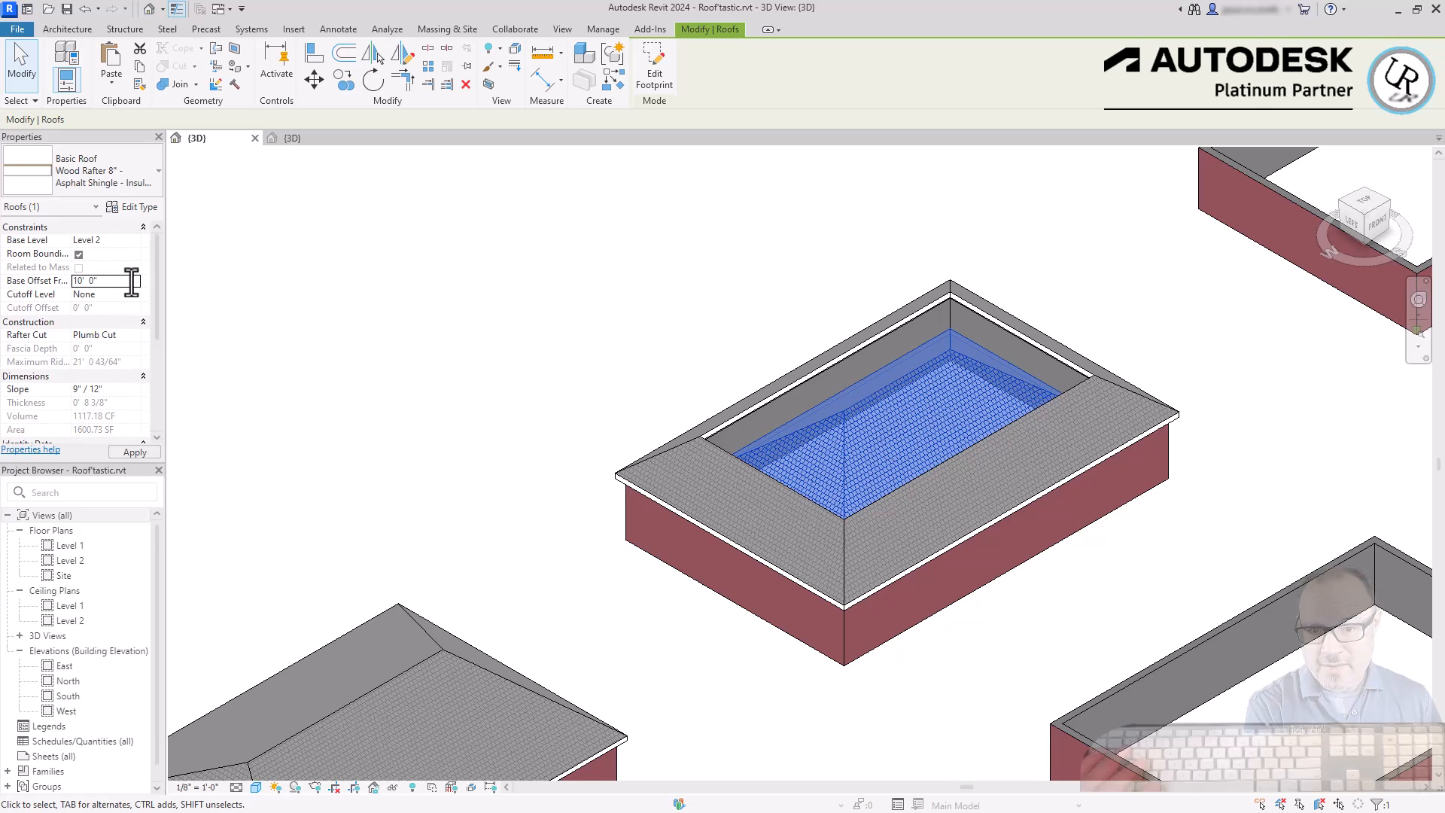
{"action": "key", "text": "Return"}
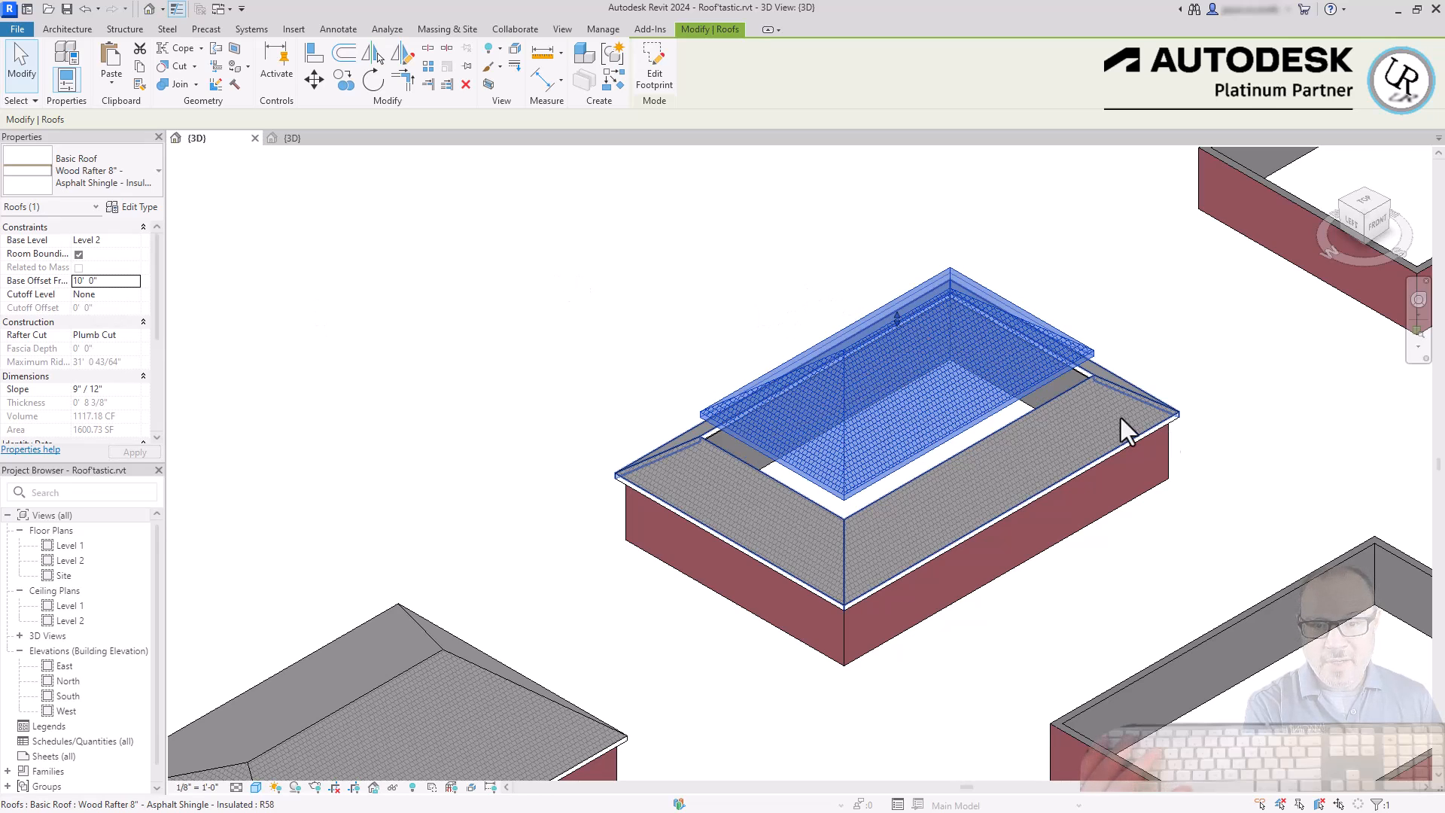
{"action": "middle_click_drag", "start_coordinate": [1005, 476], "coordinate": [1003, 428], "text": "shift"}
{"action": "scroll", "coordinate": [1003, 428], "scroll_direction": "up", "scroll_amount": 4}
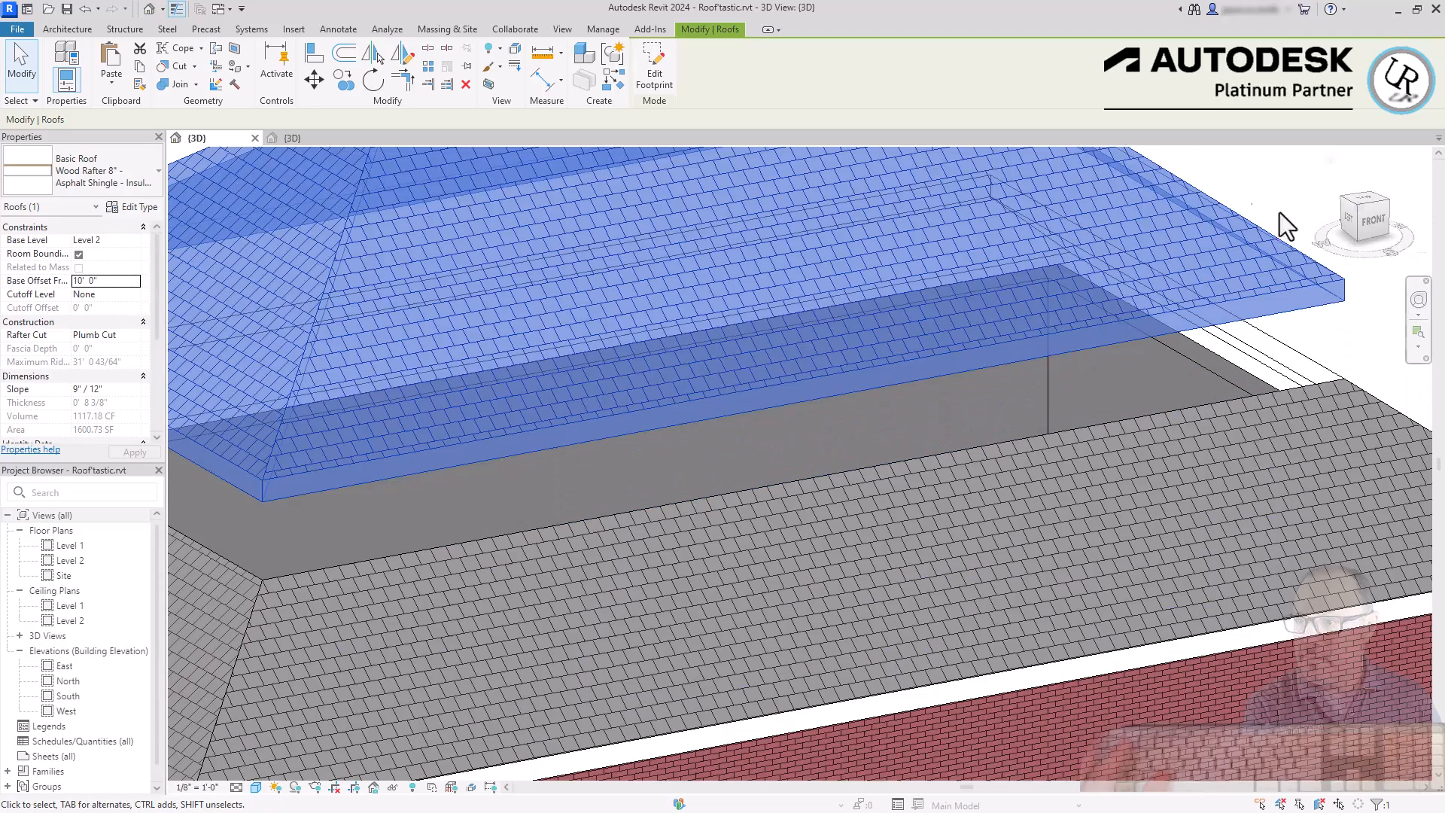
{"action": "left_click", "coordinate": [1254, 170]}
{"action": "scroll", "coordinate": [1229, 369], "scroll_direction": "down", "scroll_amount": 5}
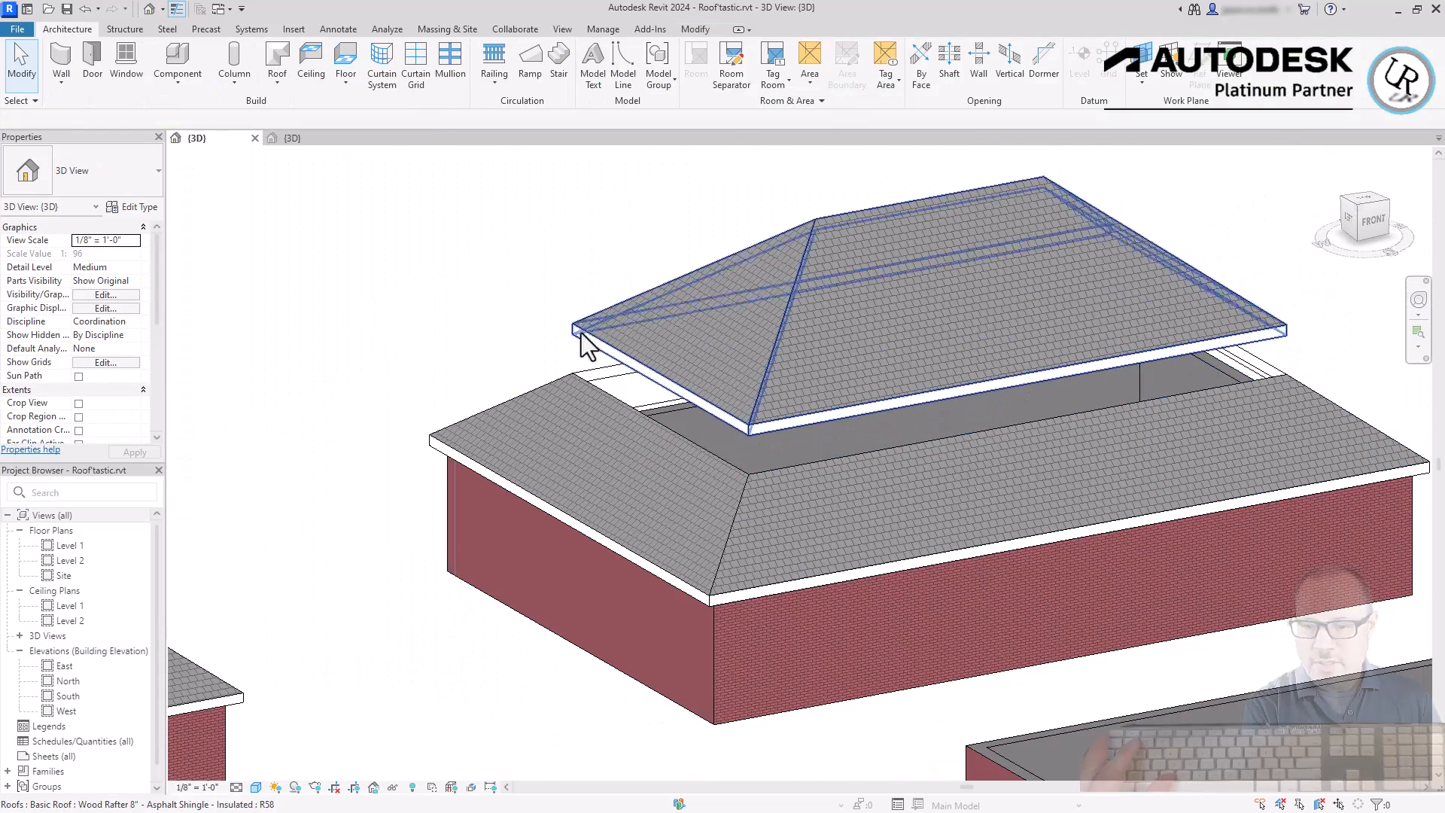
- Align the top edge of the upper roof's long eave with the inner upper edge of the lower roof
{"action": "left_click", "coordinate": [694, 30]}
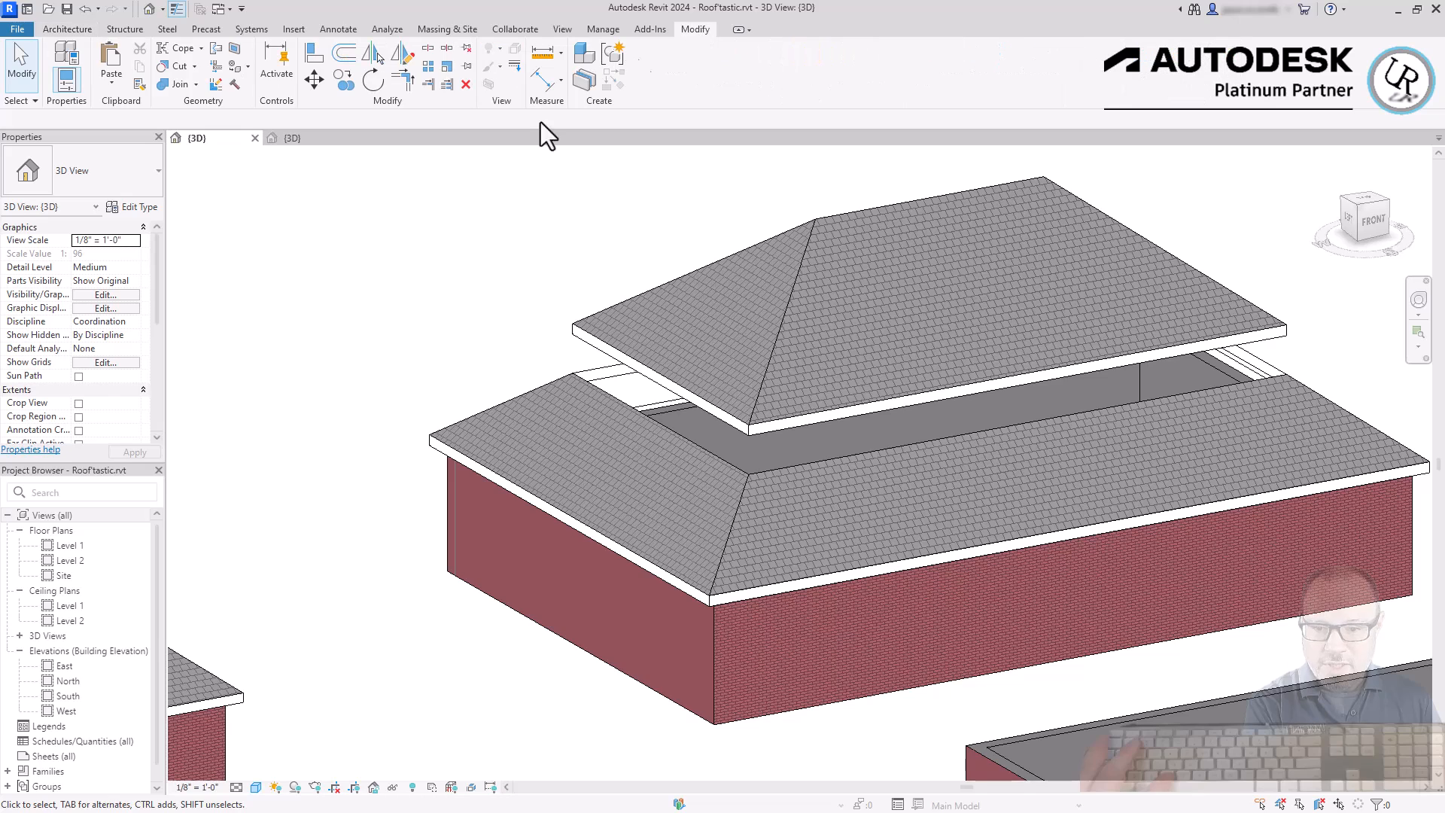
{"action": "left_click", "coordinate": [314, 57]}
{"action": "scroll", "coordinate": [915, 438], "scroll_direction": "up", "scroll_amount": 4}
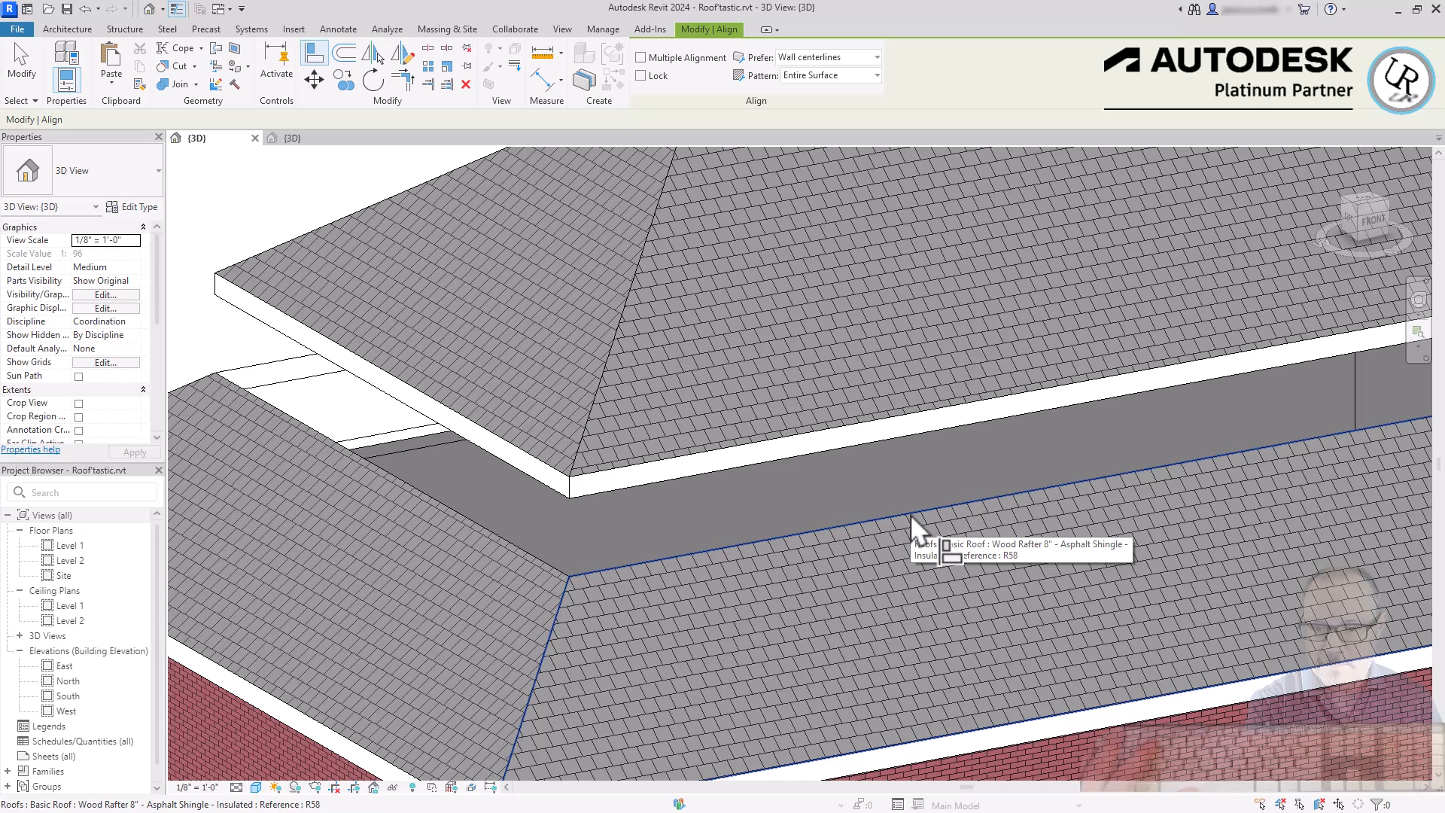
{"action": "key", "text": "Tab"}
{"action": "key", "text": "Tab"}
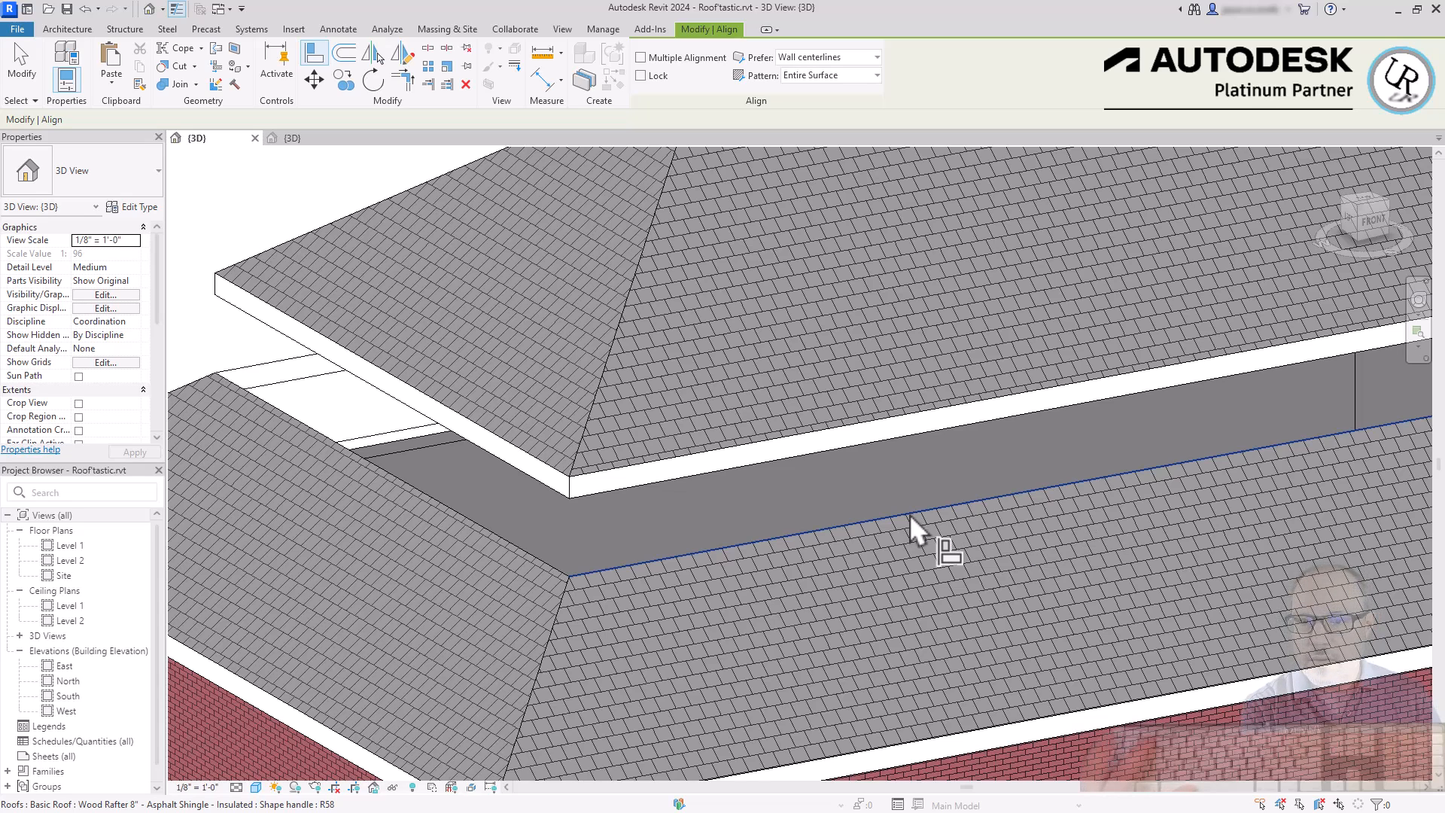
{"action": "left_click", "coordinate": [910, 513]}
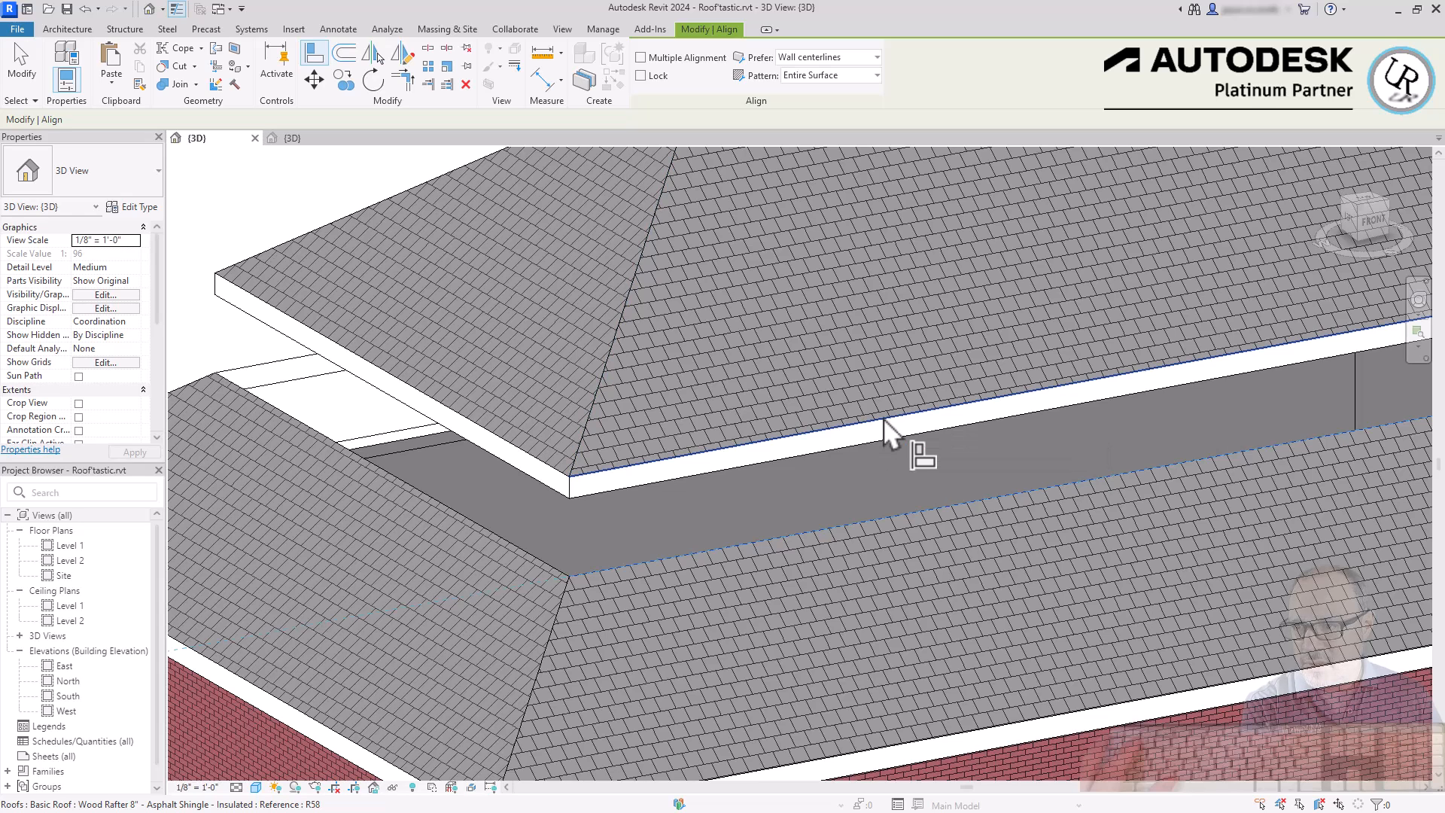
{"action": "scroll", "coordinate": [884, 420], "scroll_direction": "down", "scroll_amount": 3}
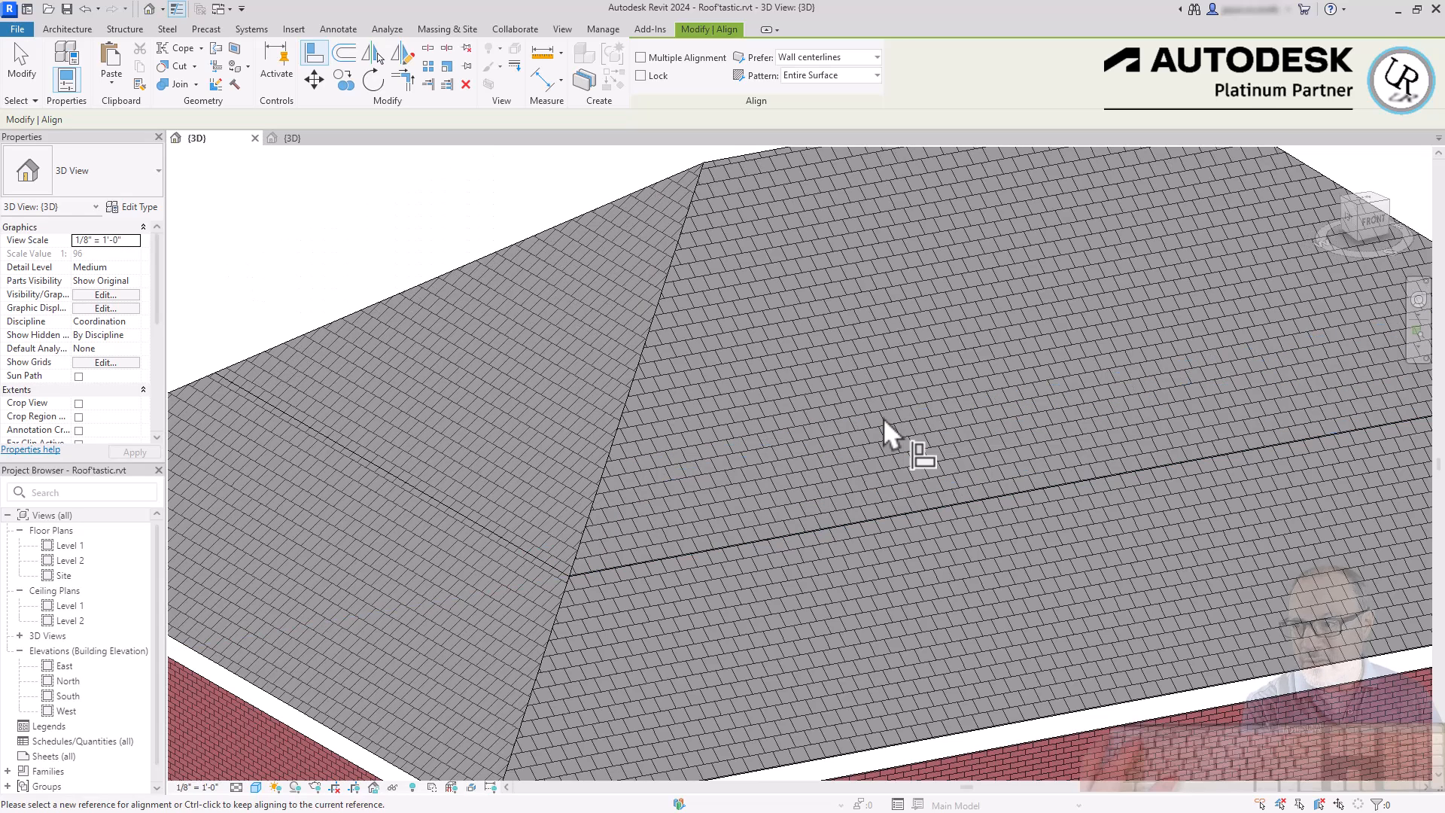
{"action": "scroll", "coordinate": [873, 421], "scroll_direction": "down", "scroll_amount": 3}
{"action": "key", "text": "Escape"}
{"action": "key", "text": "Escape"}
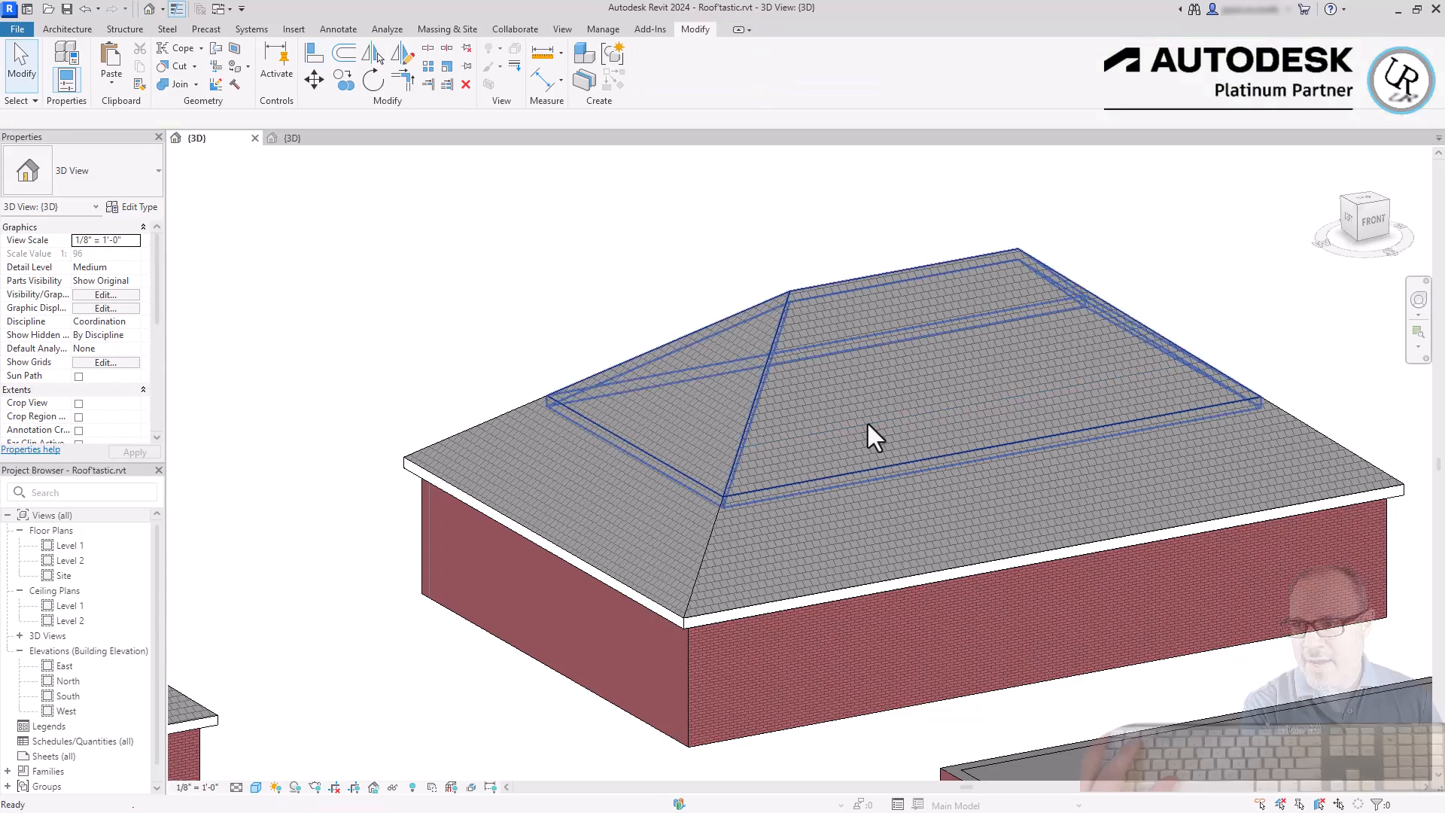
- Reshape the upper roof with its height shape handle, raising the ridge and lowering it to a maximum height of about 21'-1"
{"action": "left_click", "coordinate": [700, 566]}
{"action": "middle_click_drag", "start_coordinate": [704, 573], "coordinate": [728, 509], "text": "shift"}
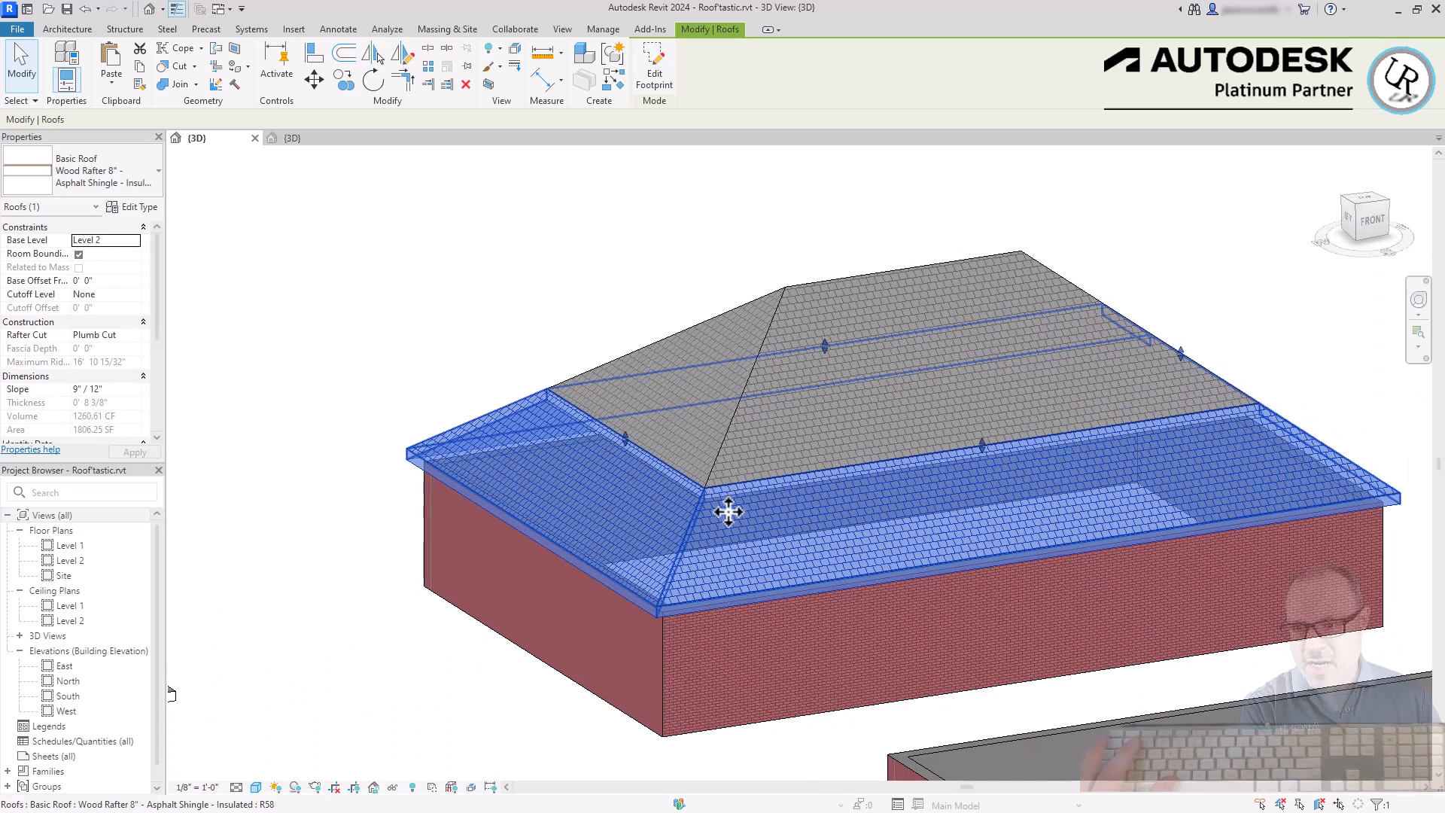
{"action": "left_click", "coordinate": [735, 424]}
{"action": "left_click_drag", "start_coordinate": [839, 326], "coordinate": [893, 213]}
{"action": "middle_click_drag", "start_coordinate": [595, 473], "coordinate": [662, 481], "text": "shift"}
{"action": "left_click_drag", "start_coordinate": [903, 218], "coordinate": [896, 360]}
{"action": "middle_click_drag", "start_coordinate": [750, 466], "coordinate": [1012, 320], "text": "shift"}
{"action": "left_click", "coordinate": [454, 699]}
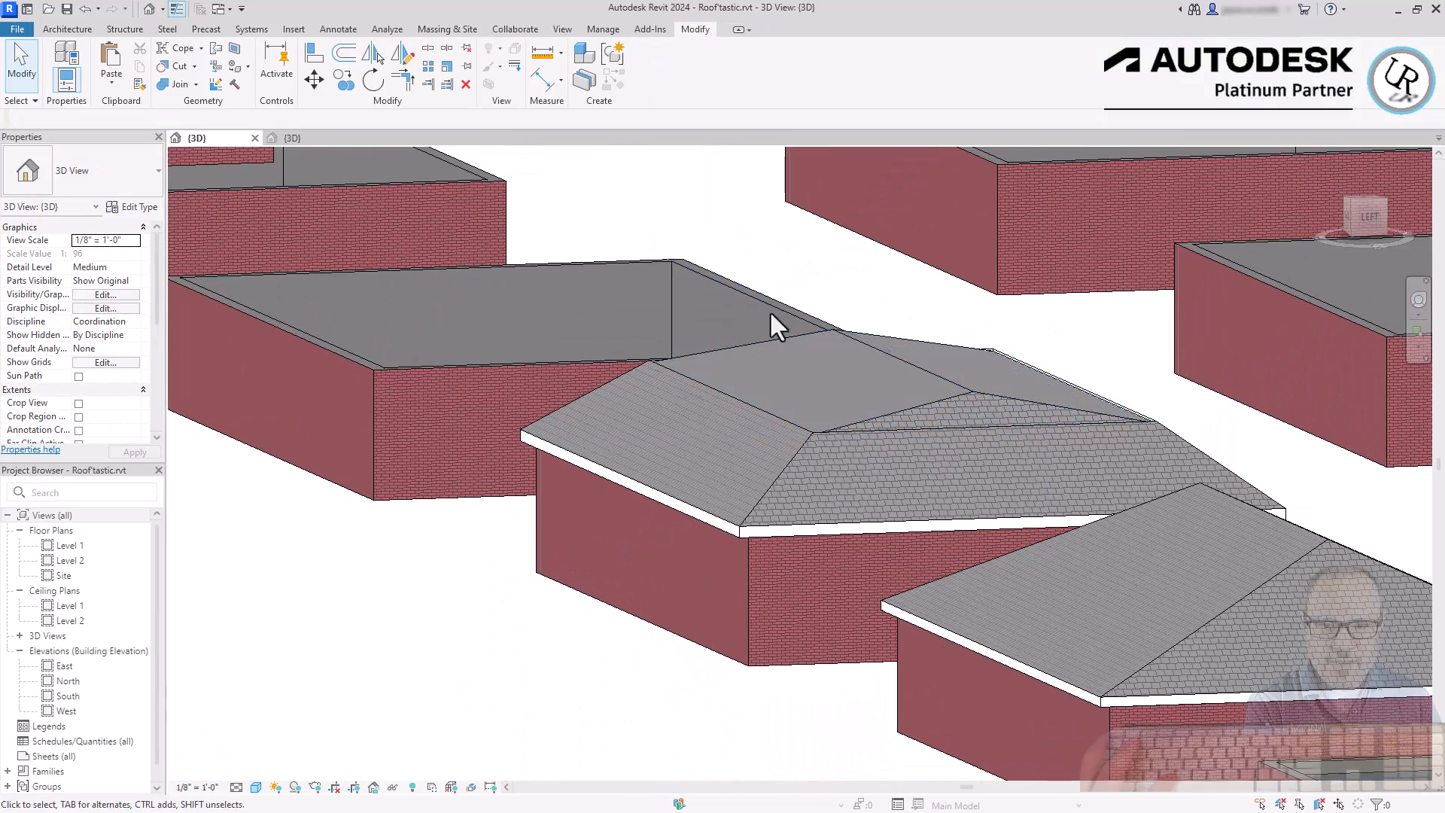
- Raise the upper roof's ridge with its height shape handle to a maximum height of about 24'-1 1/2"
{"action": "middle_click_drag", "start_coordinate": [1195, 342], "coordinate": [891, 348], "text": "shift"}
{"action": "left_click", "coordinate": [892, 340]}
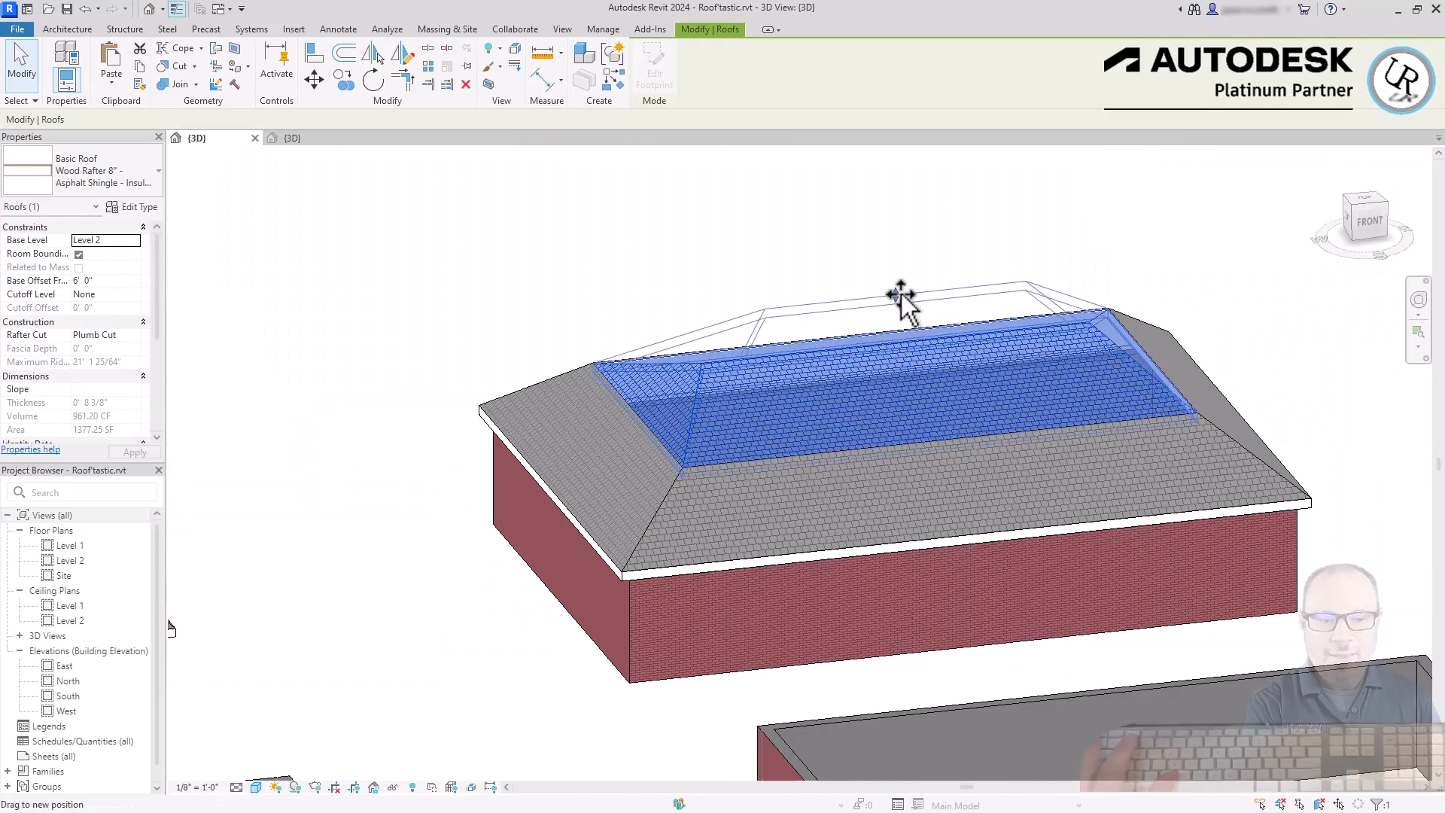
{"action": "left_click", "coordinate": [520, 302]}
{"action": "middle_click_drag", "start_coordinate": [991, 333], "coordinate": [925, 479], "text": "shift"}
{"action": "scroll", "coordinate": [941, 466], "scroll_direction": "up", "scroll_amount": 2}
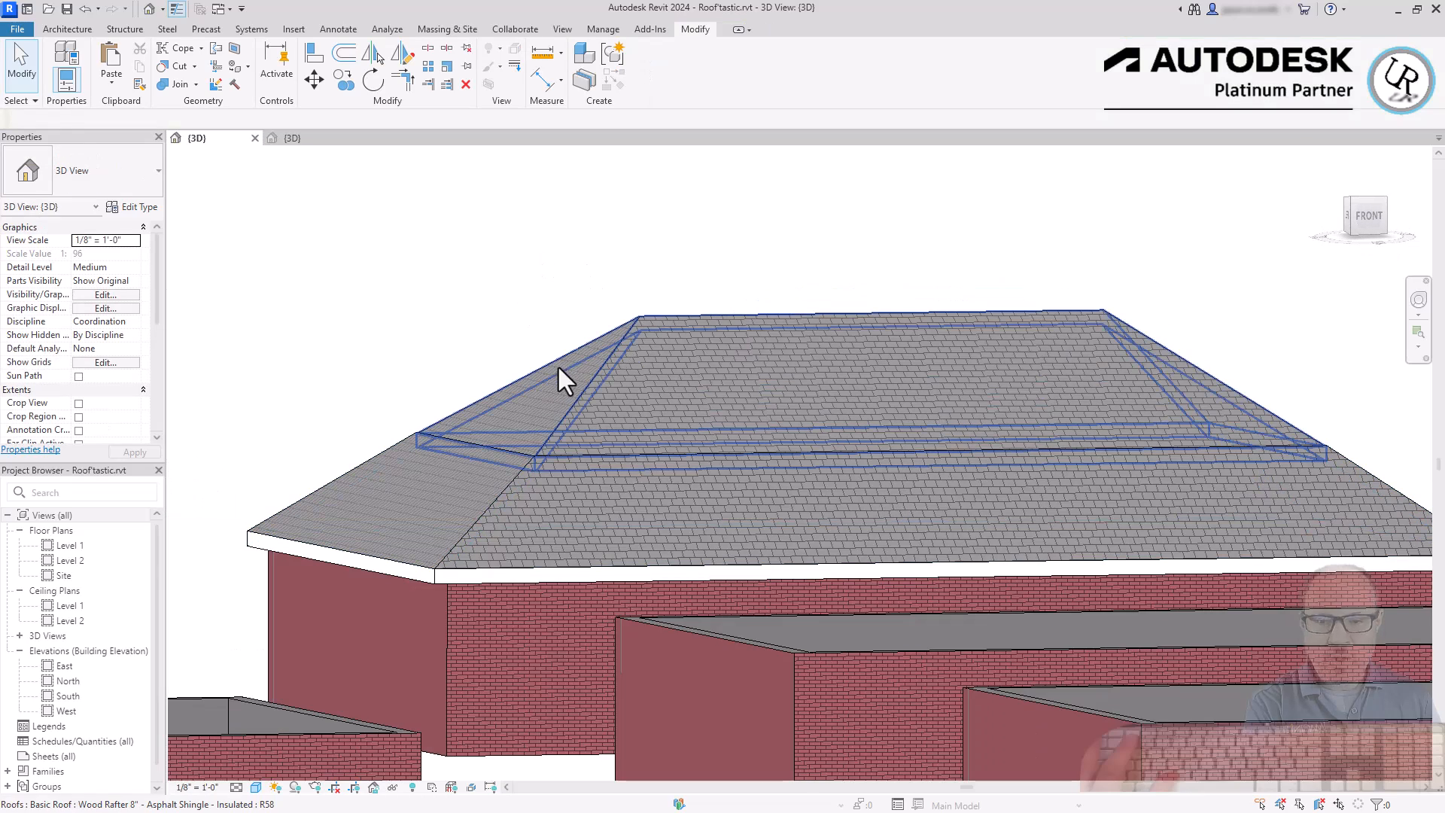
{"action": "scroll", "coordinate": [555, 363], "scroll_direction": "down", "scroll_amount": 3}
{"action": "left_click", "coordinate": [966, 393]}
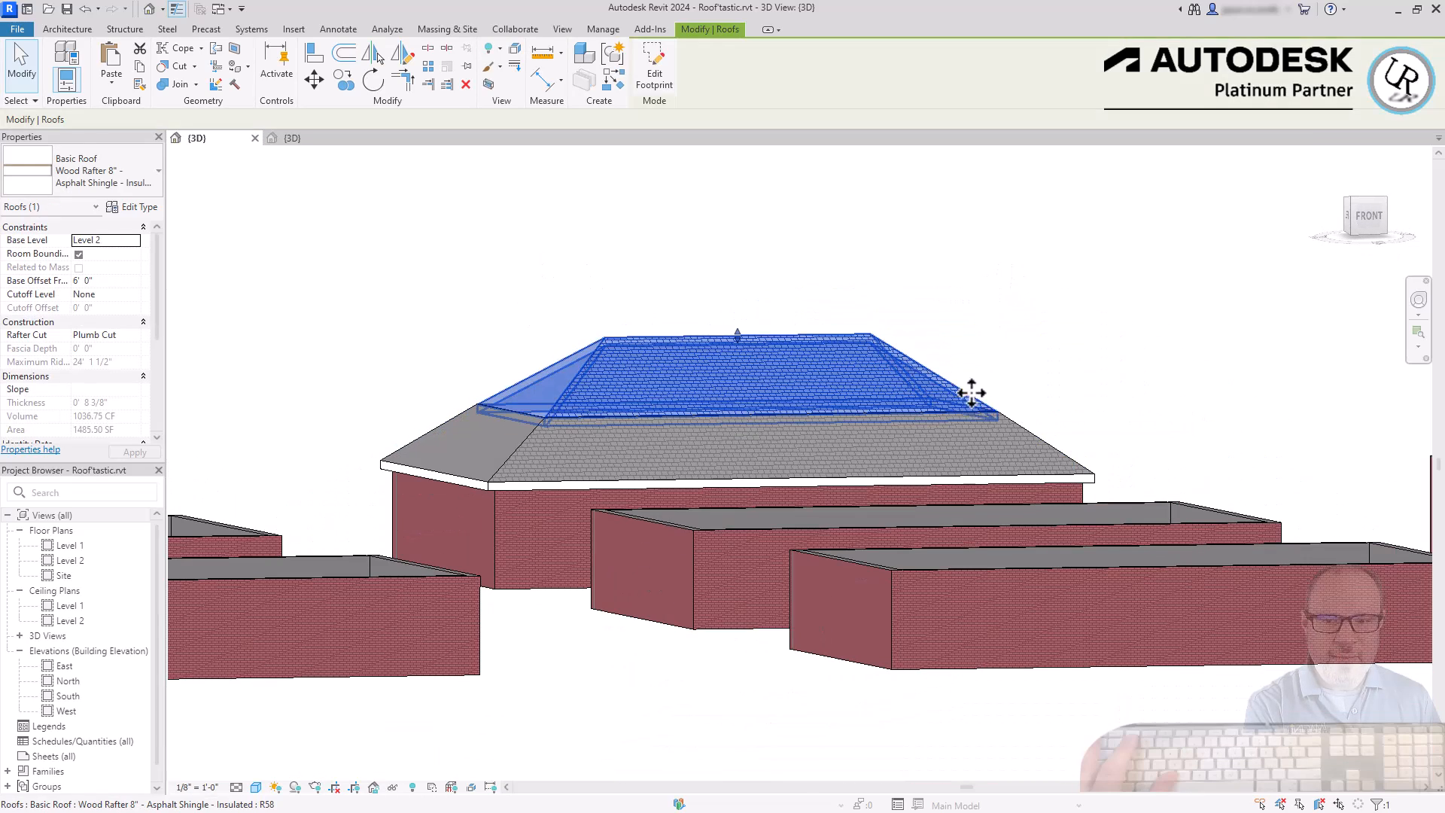
- Lower the mansard's upper roof ridge with its height shape handle to a maximum height of about 21'-8"
{"action": "scroll", "coordinate": [979, 413], "scroll_direction": "down", "scroll_amount": 4}
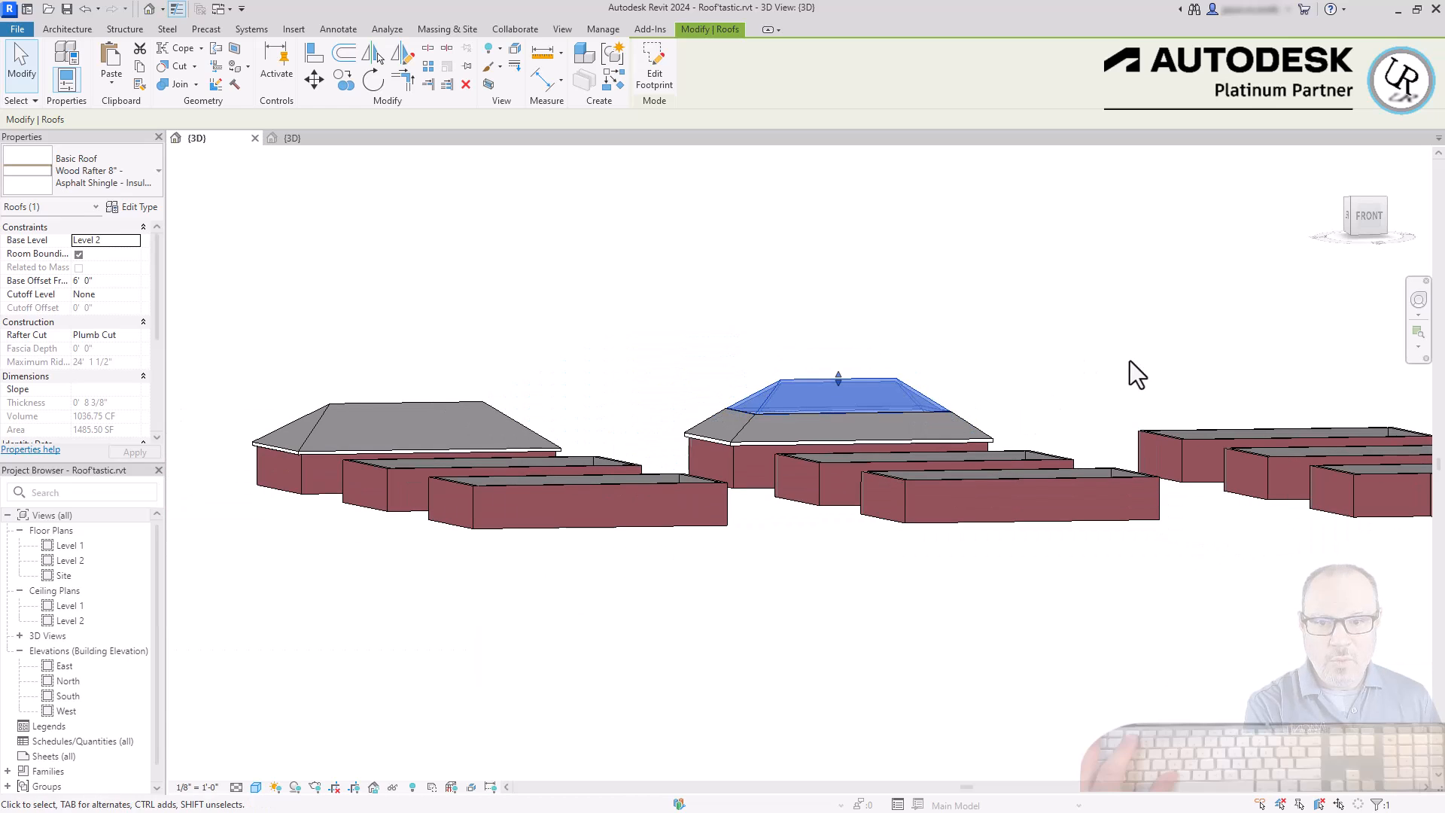
{"action": "scroll", "coordinate": [845, 371], "scroll_direction": "up", "scroll_amount": 5}
{"action": "left_click_drag", "start_coordinate": [839, 402], "coordinate": [829, 430]}
{"action": "left_click", "coordinate": [542, 369]}
- Examine the mansard roof just built and the sample shed roof from above and in 3D
{"action": "middle_click_drag", "start_coordinate": [729, 422], "coordinate": [1210, 674], "text": "shift"}
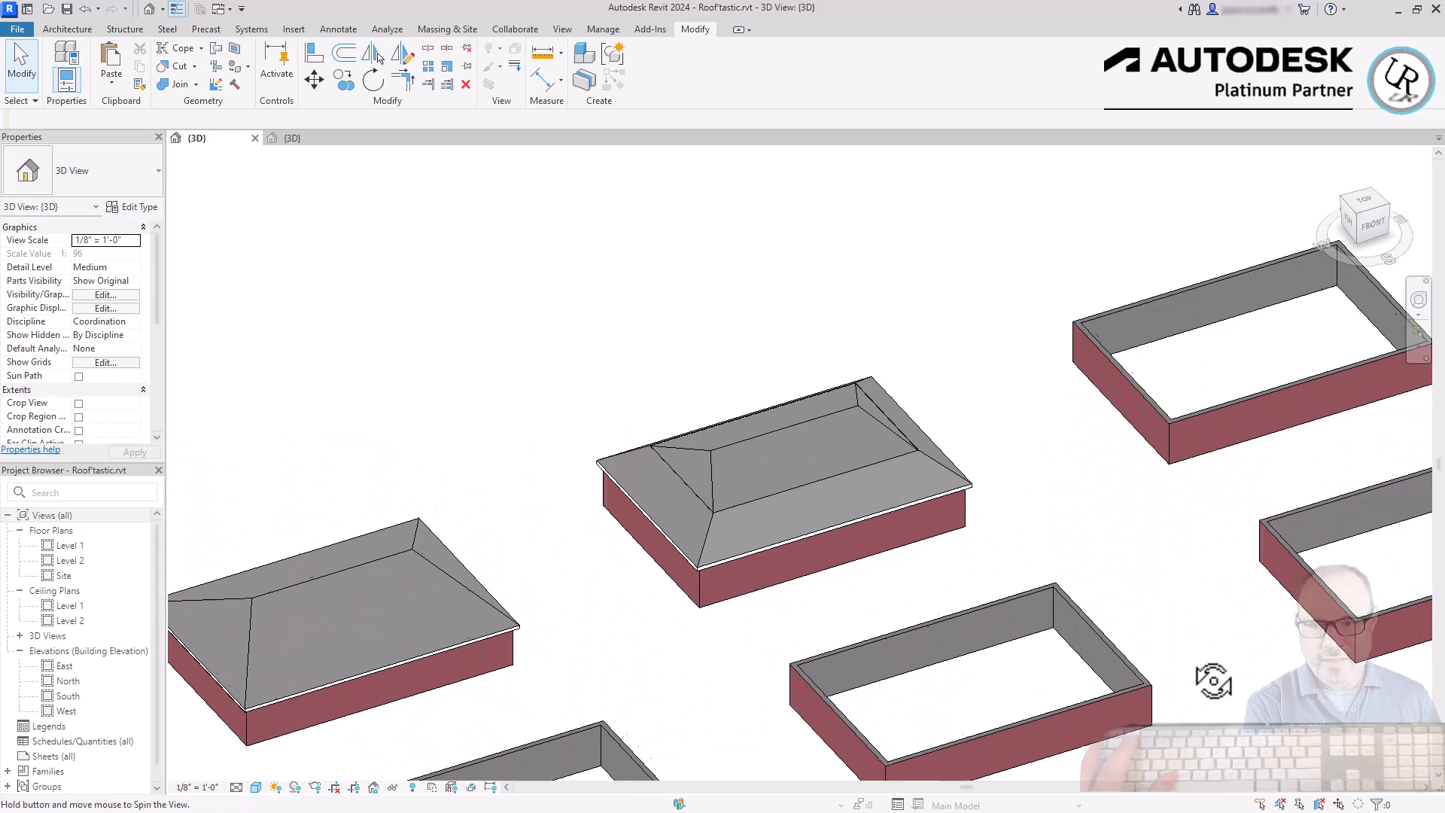
{"action": "left_click", "coordinate": [797, 417]}
{"action": "key", "text": "Escape"}
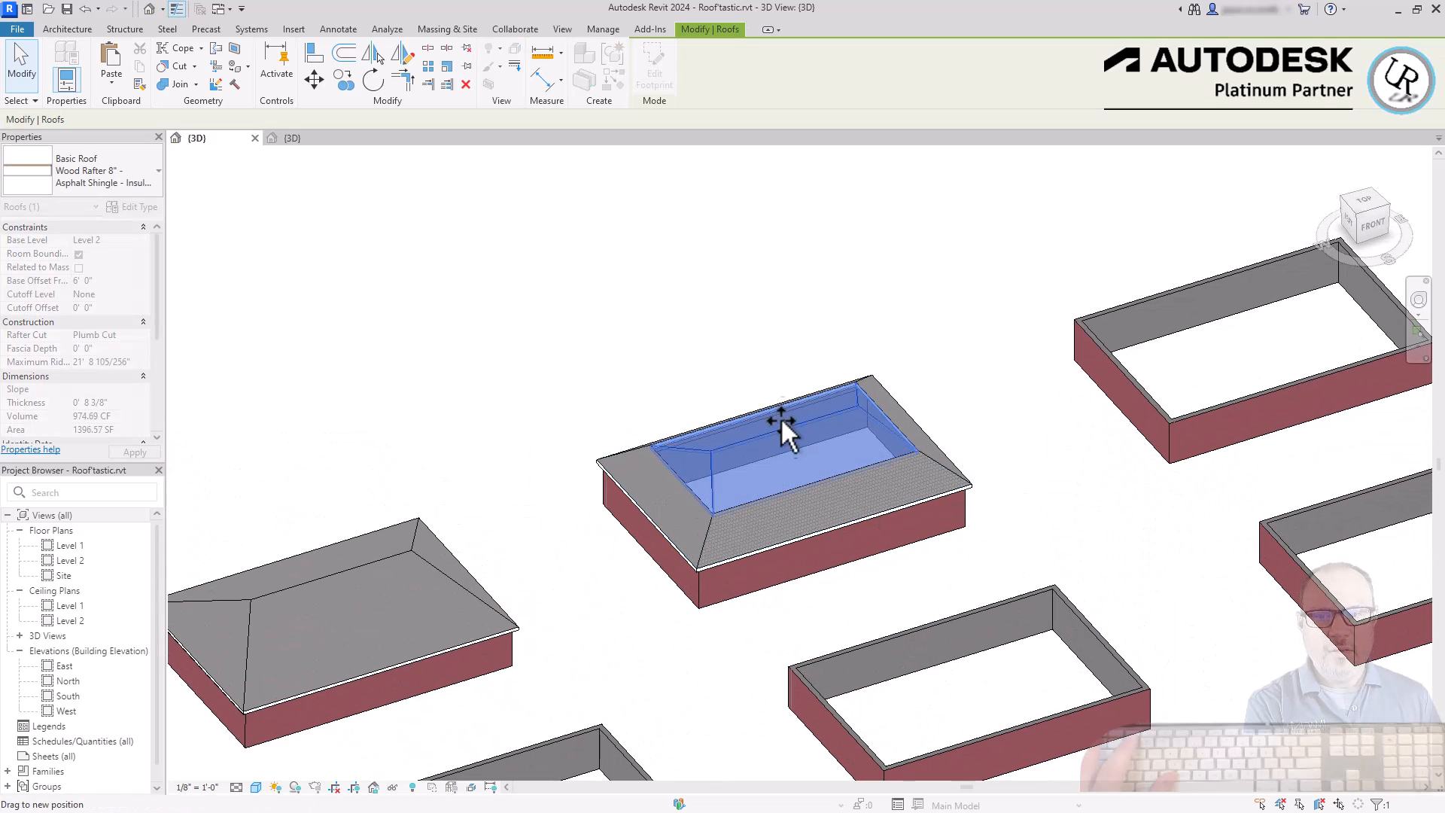
{"action": "middle_click_drag", "start_coordinate": [764, 355], "coordinate": [849, 436], "text": "shift"}
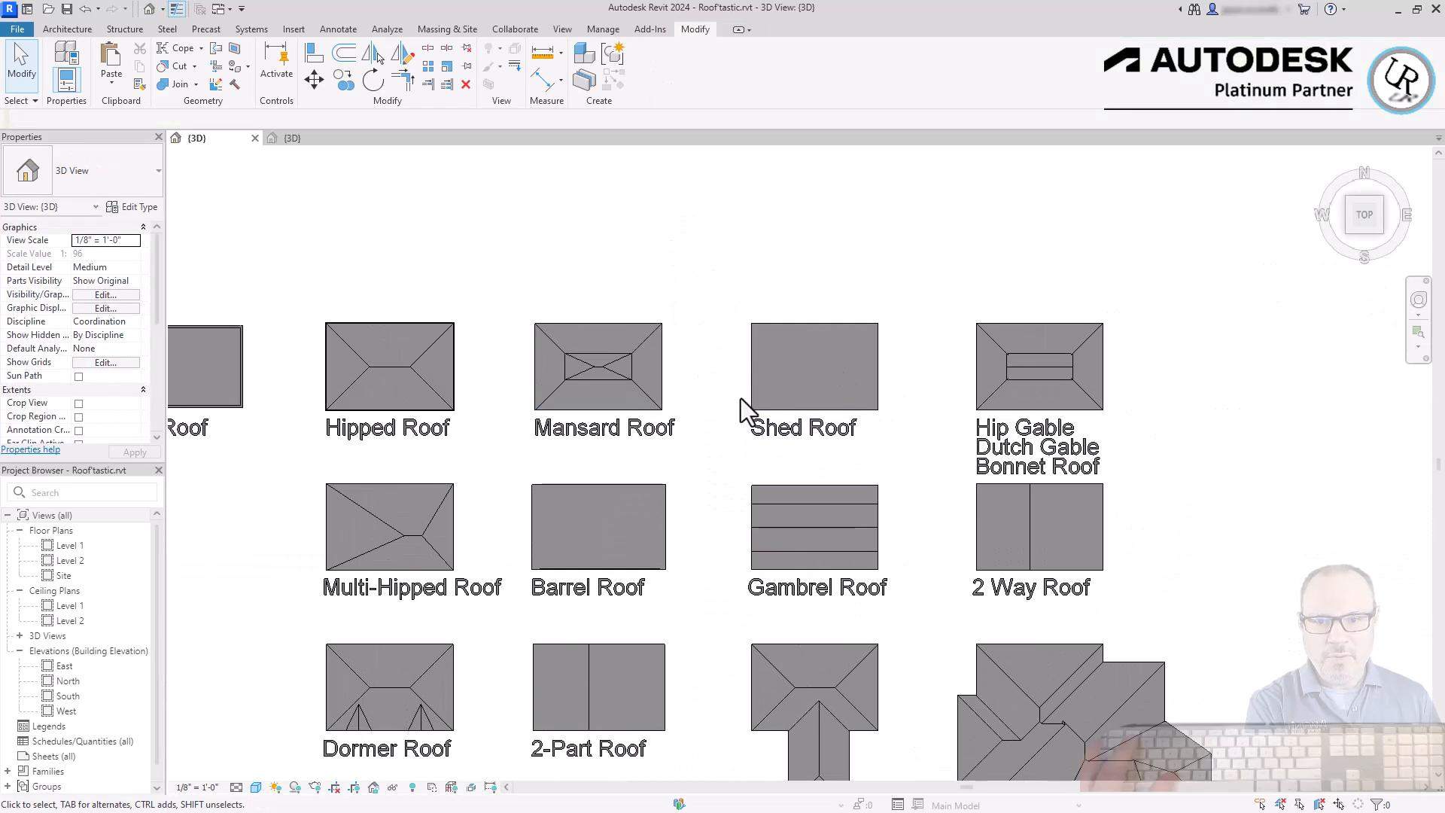
{"action": "left_click", "coordinate": [785, 413]}
{"action": "middle_click_drag", "start_coordinate": [1038, 651], "coordinate": [955, 245], "text": "shift"}
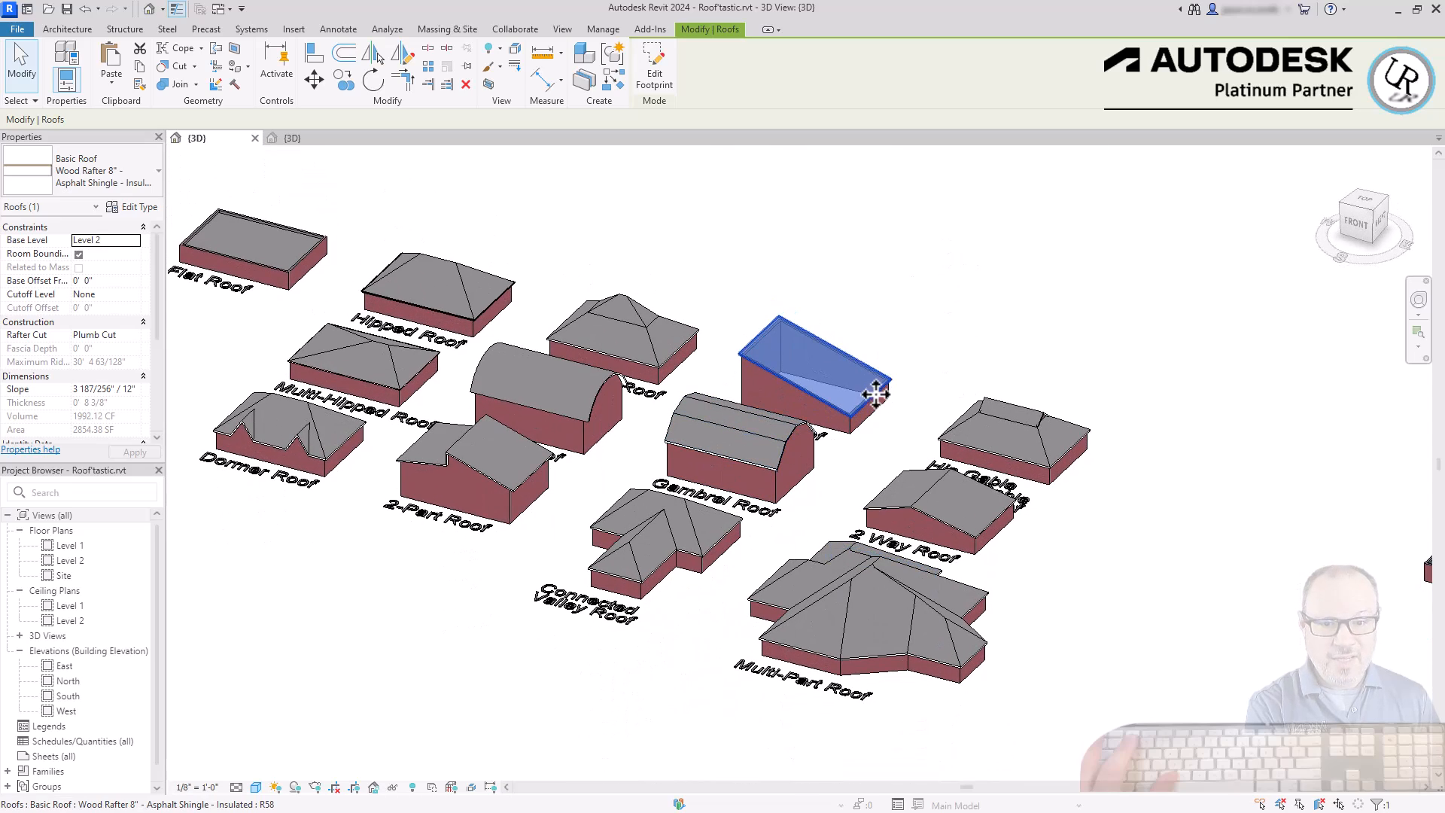
{"action": "middle_click_drag", "start_coordinate": [707, 404], "coordinate": [1104, 621], "text": "shift"}
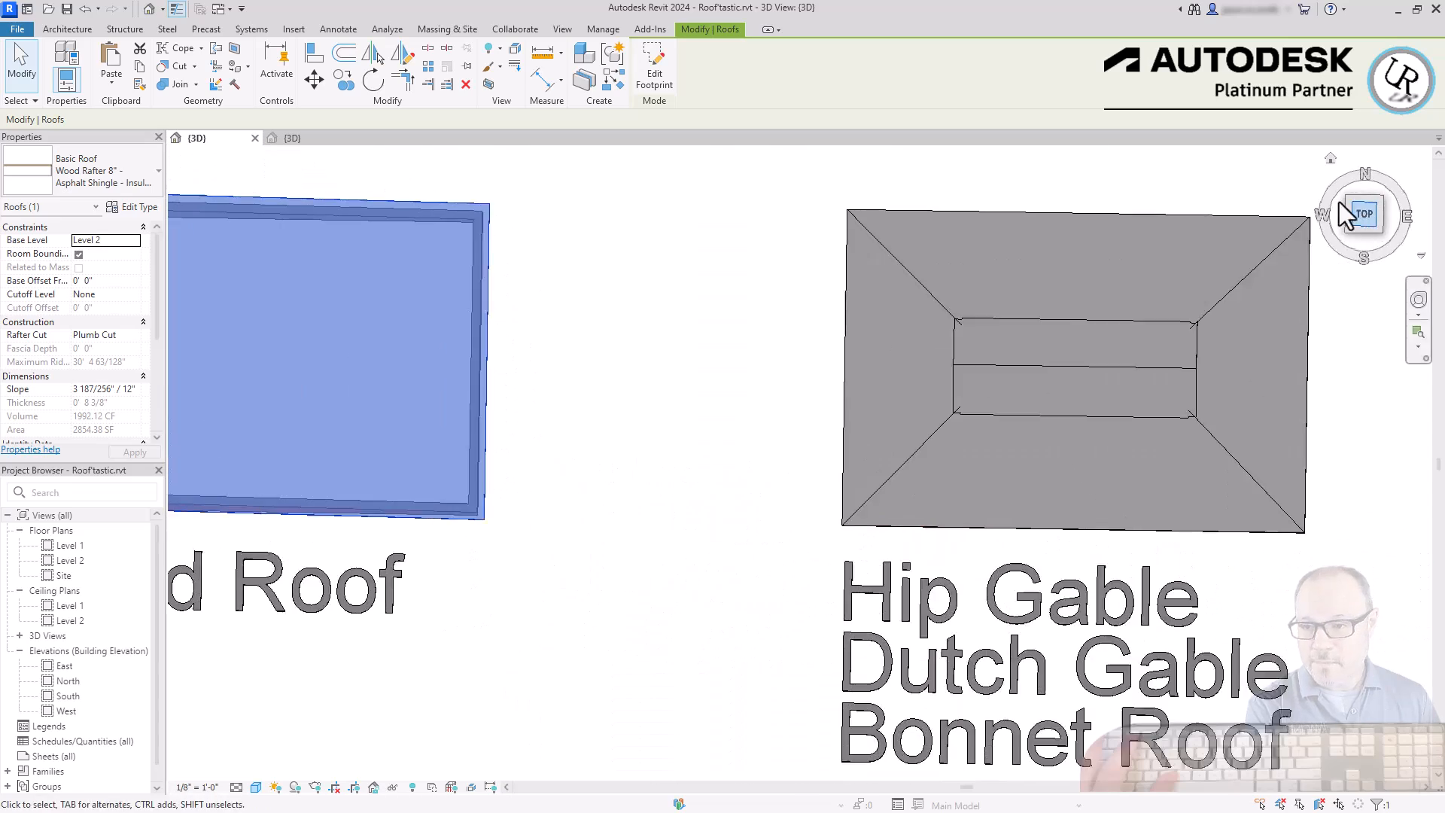
{"action": "left_click", "coordinate": [1363, 214]}
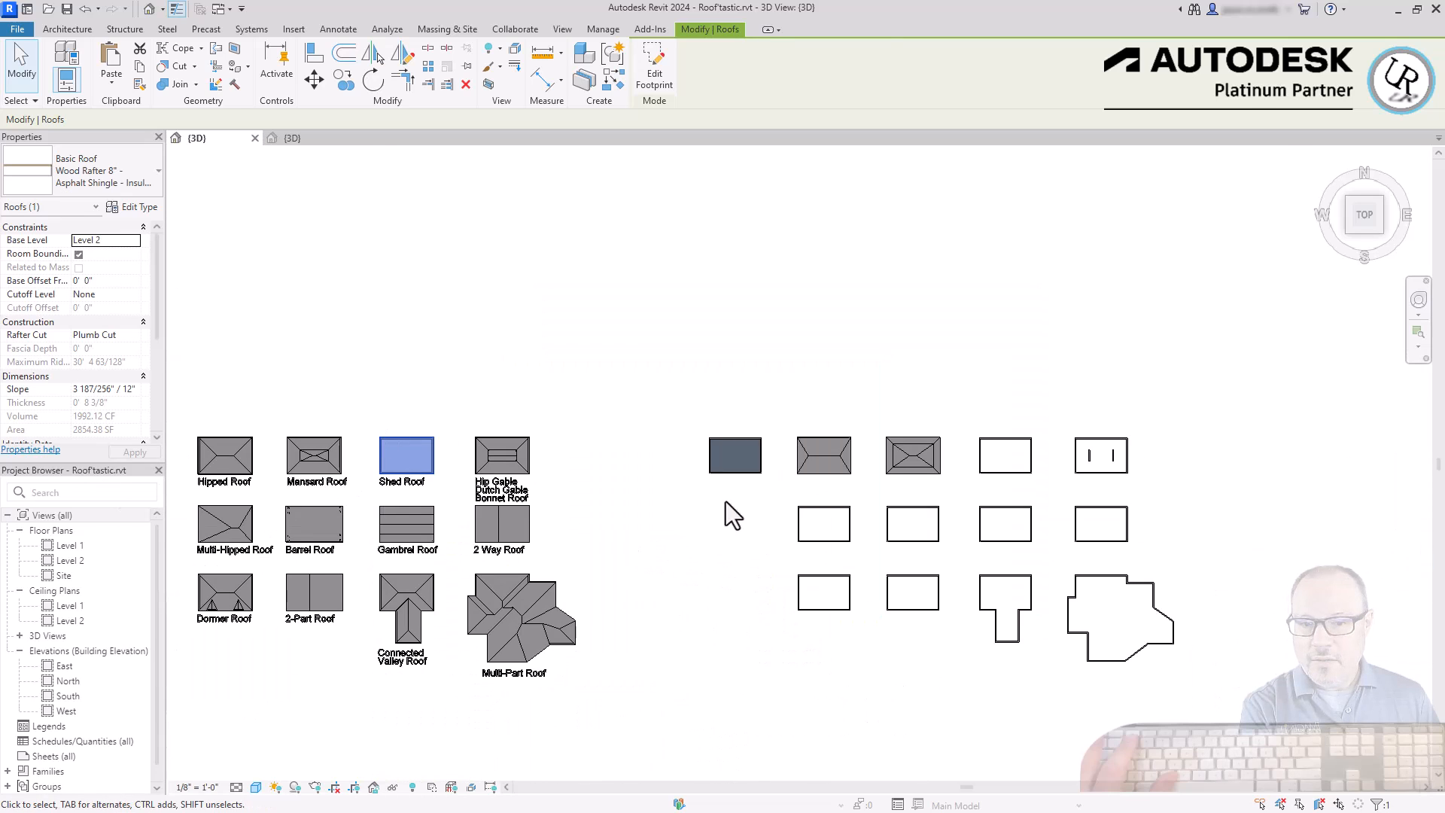
- Sketch a rectangular roof footprint on Level 2 around the building east of the mansard roof, offset 1' 0" outside its walls
{"action": "scroll", "coordinate": [1027, 487], "scroll_direction": "up", "scroll_amount": 5}
{"action": "double_click", "coordinate": [1025, 469]}
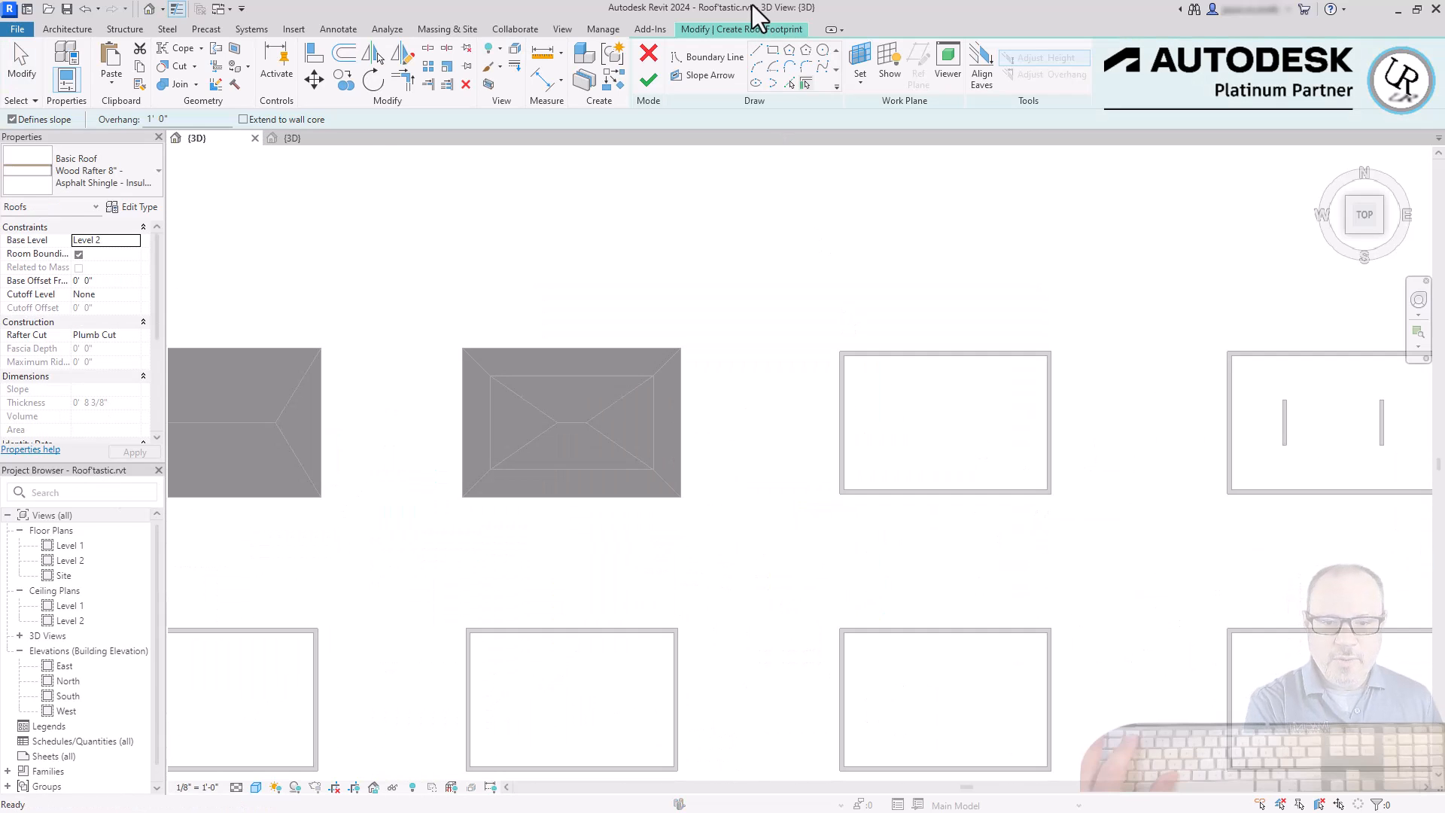
{"action": "left_click", "coordinate": [773, 51]}
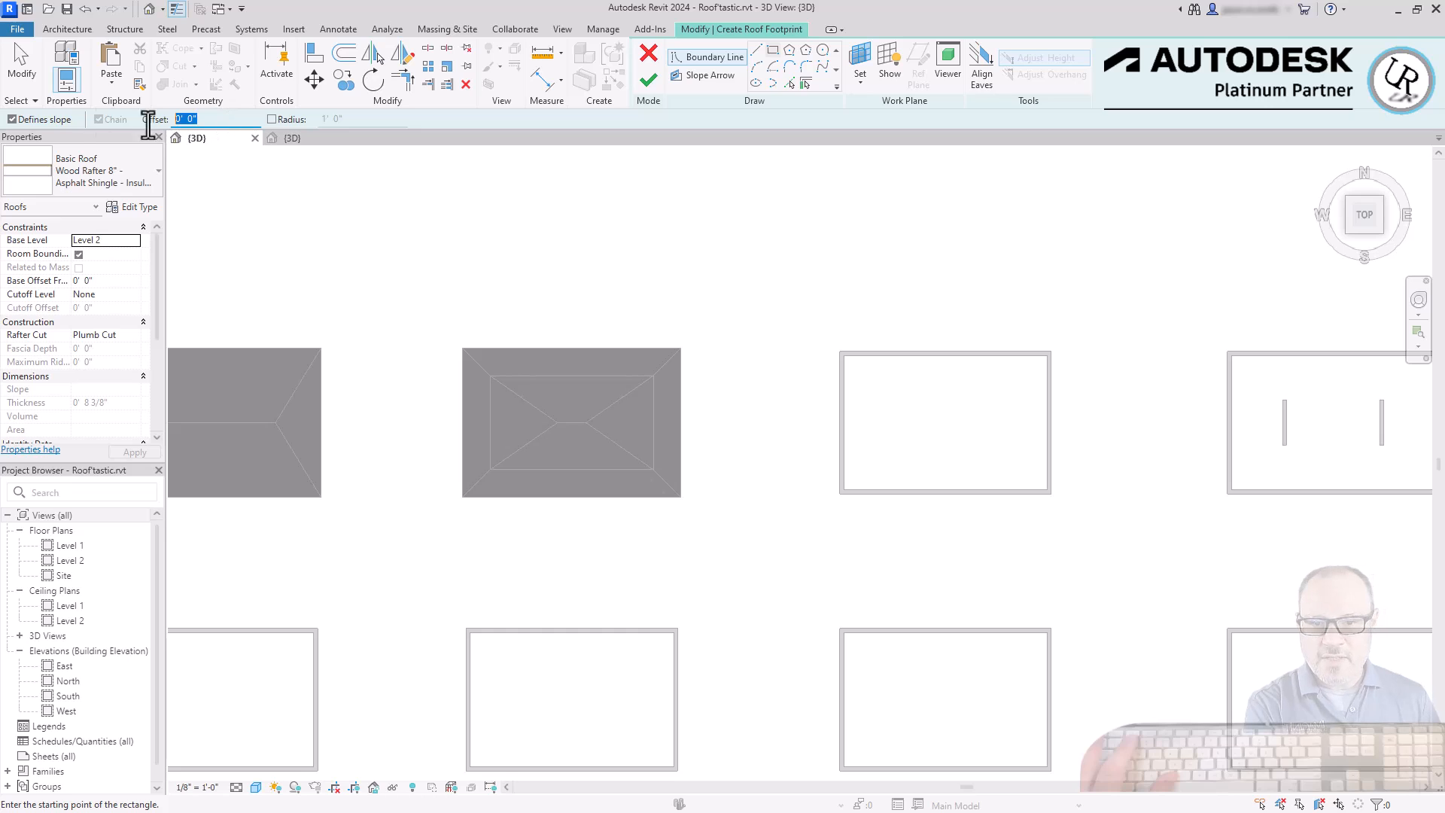
{"action": "type", "text": "1"}
{"action": "key", "text": "Return"}
{"action": "scroll", "coordinate": [1087, 442], "scroll_direction": "up", "scroll_amount": 4}
{"action": "left_click", "coordinate": [992, 589]}
{"action": "scroll", "coordinate": [575, 242], "scroll_direction": "down", "scroll_amount": 4}
{"action": "key", "text": "Escape"}
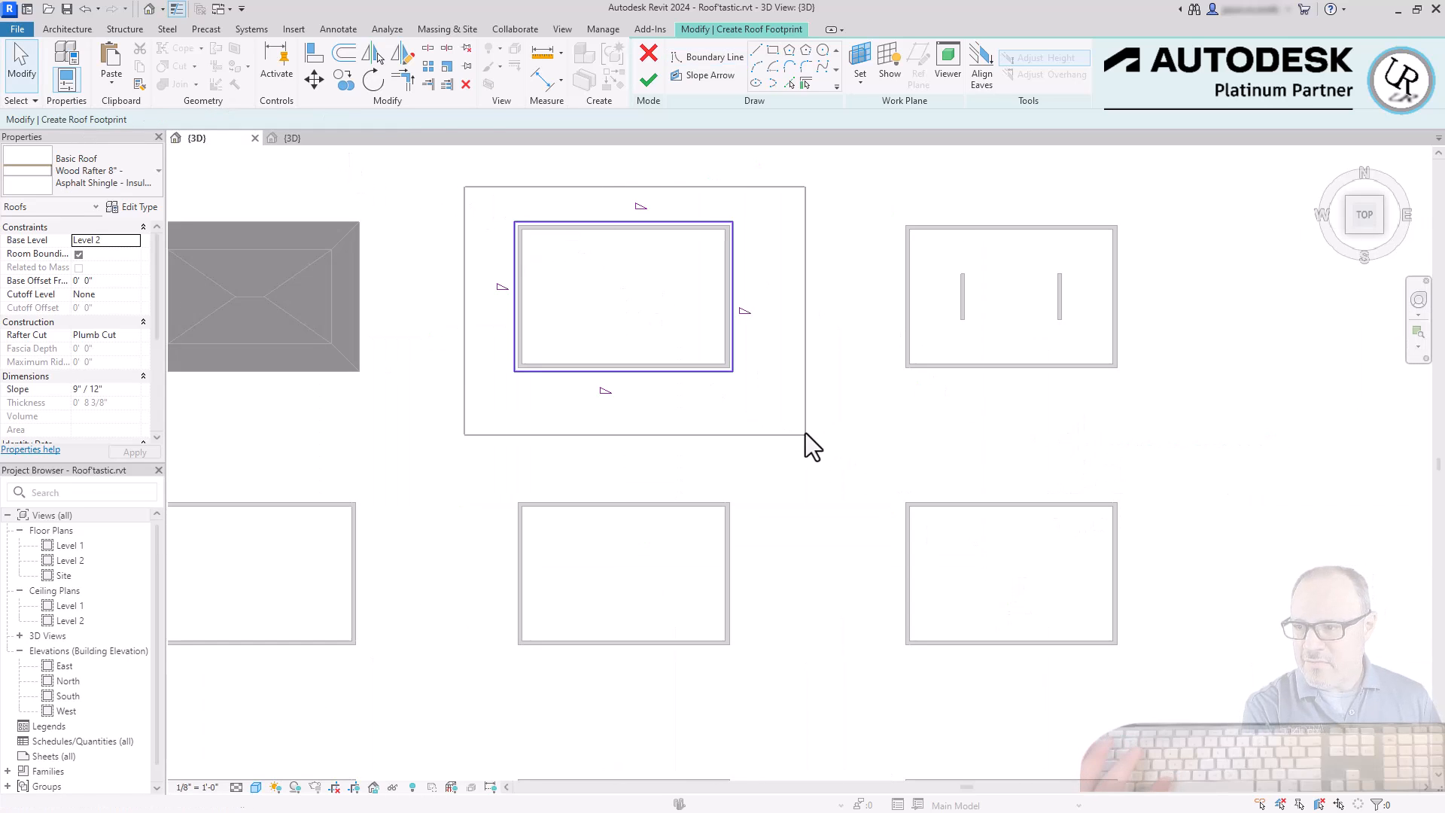
- Remove the slope definition from all four boundary lines of the new roof footprint
{"action": "left_click_drag", "start_coordinate": [806, 436], "coordinate": [805, 436]}
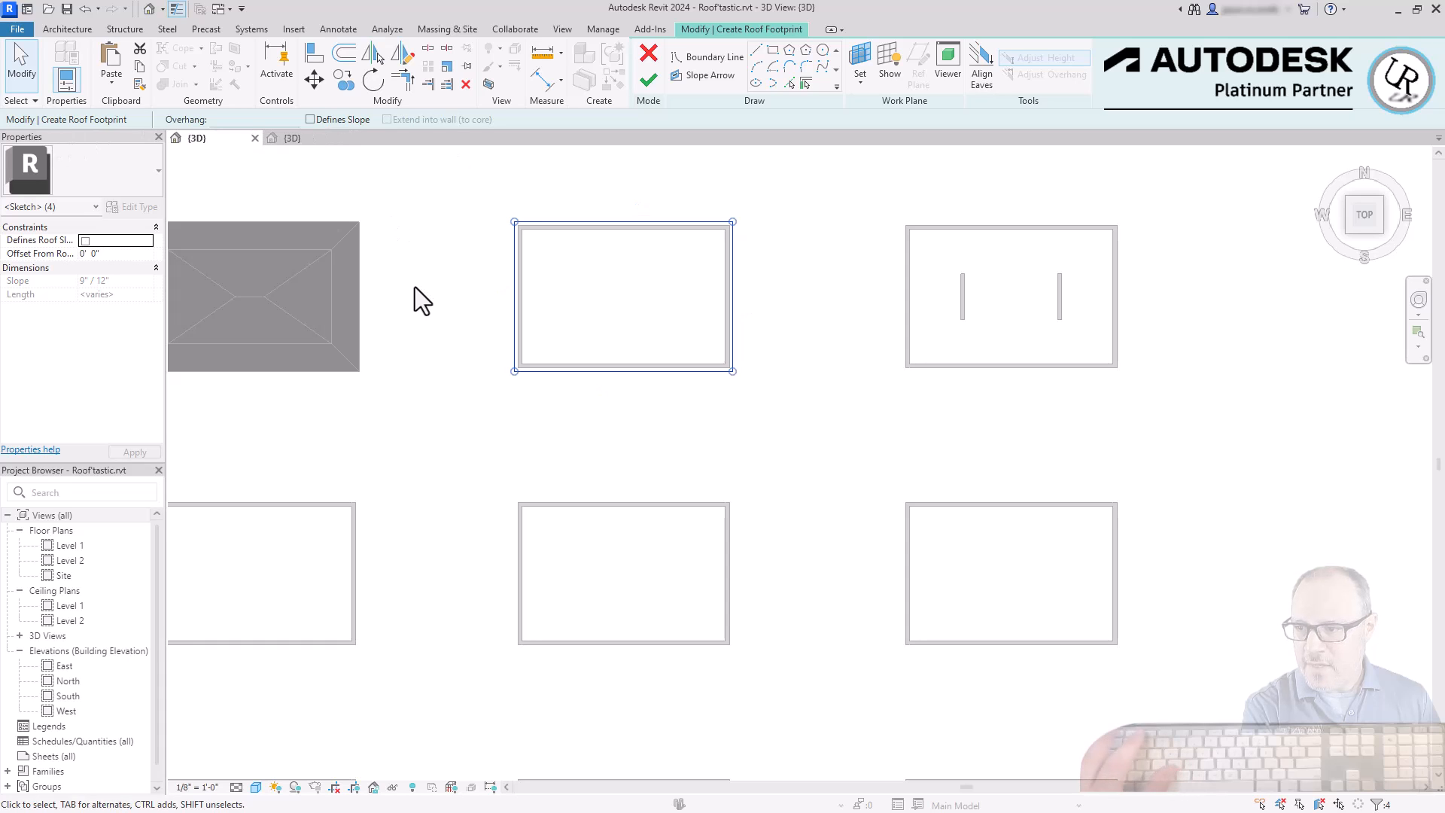
{"action": "left_click", "coordinate": [428, 251]}
{"action": "scroll", "coordinate": [428, 251], "scroll_direction": "up", "scroll_amount": 3}
{"action": "scroll", "coordinate": [978, 226], "scroll_direction": "up", "scroll_amount": 1}
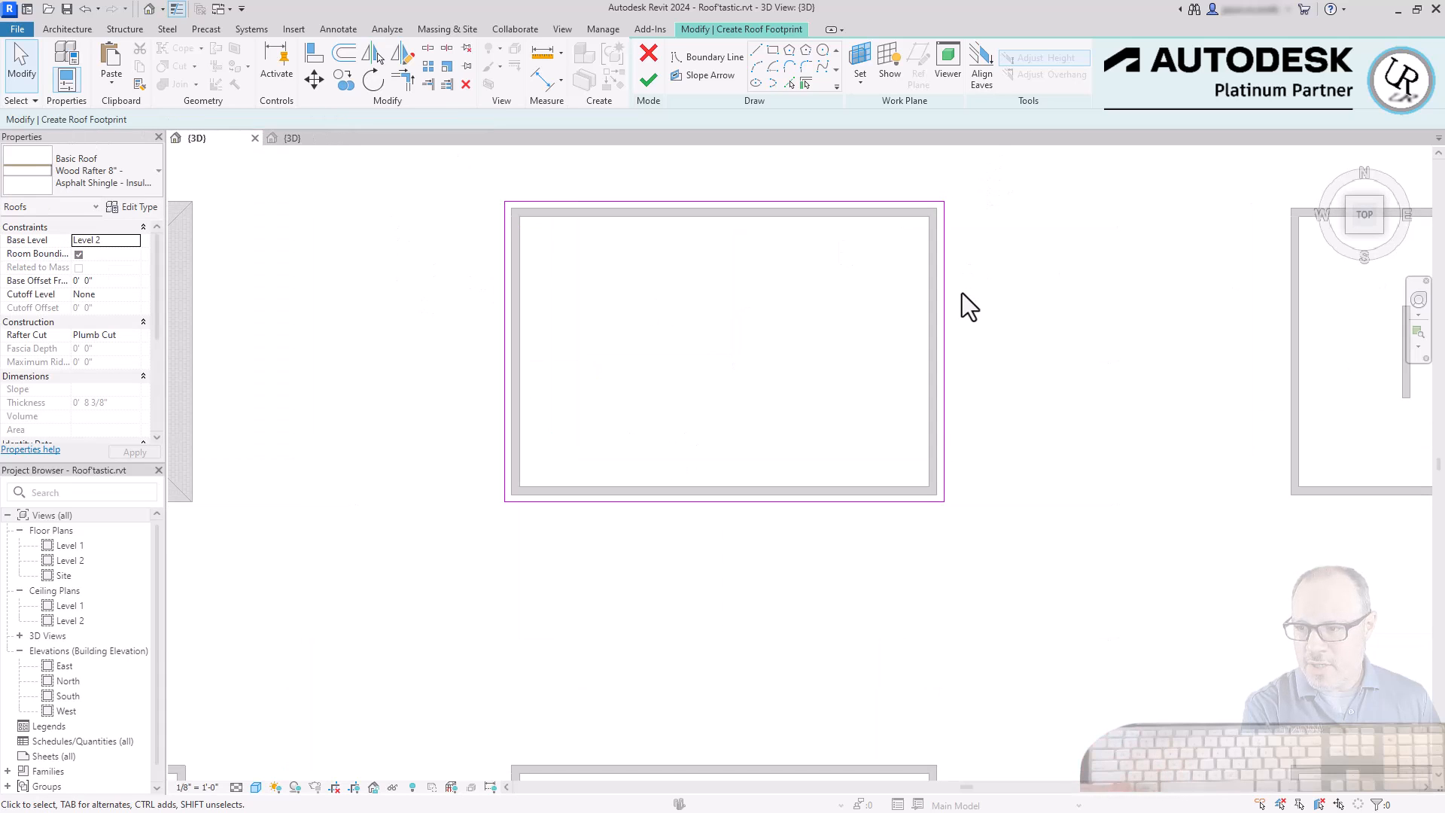
- Make the east boundary line slope-defining at 2" / 12" and finish the shed roof
{"action": "left_click", "coordinate": [943, 319]}
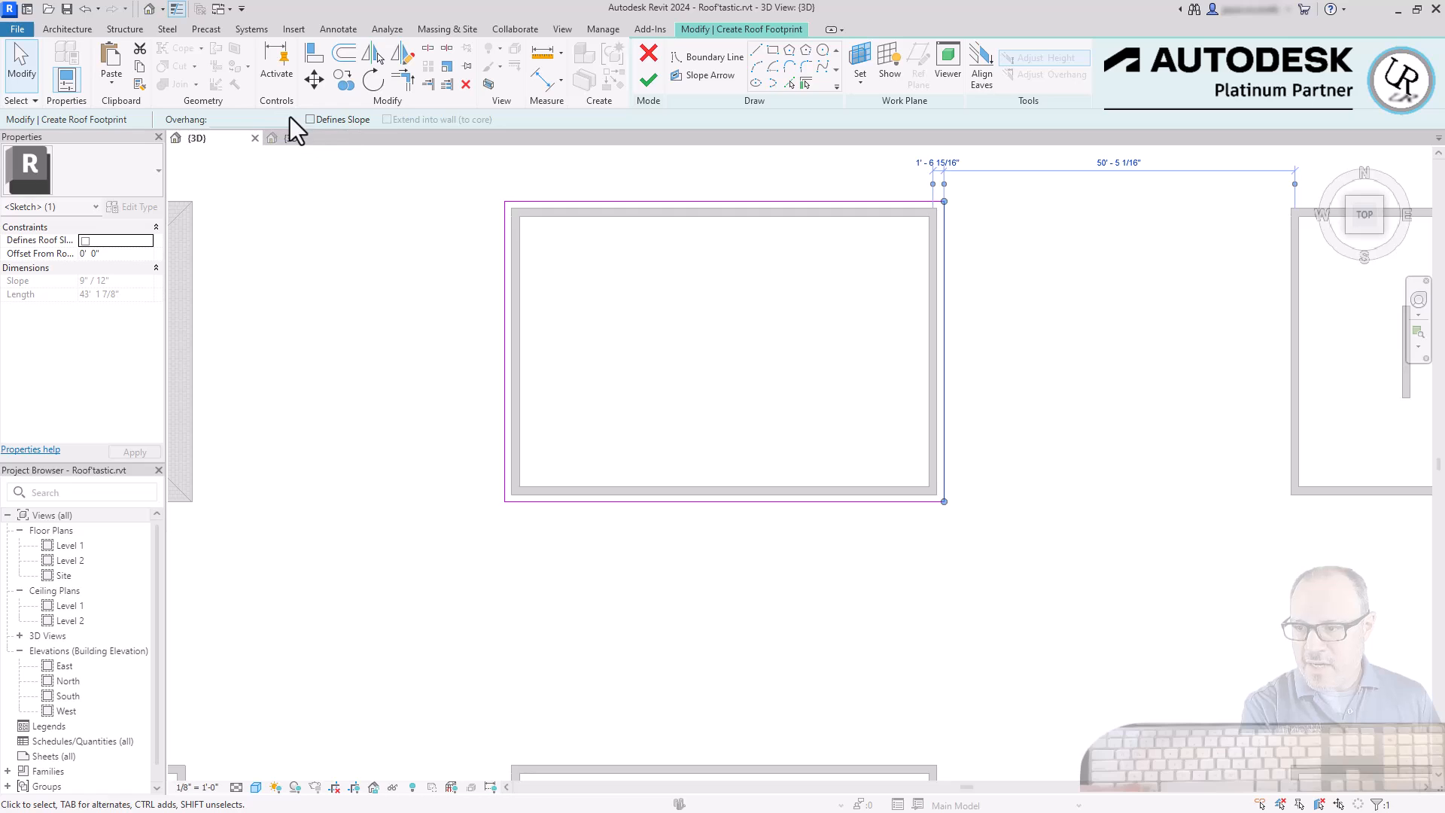
{"action": "left_click", "coordinate": [311, 120]}
{"action": "left_click", "coordinate": [114, 281]}
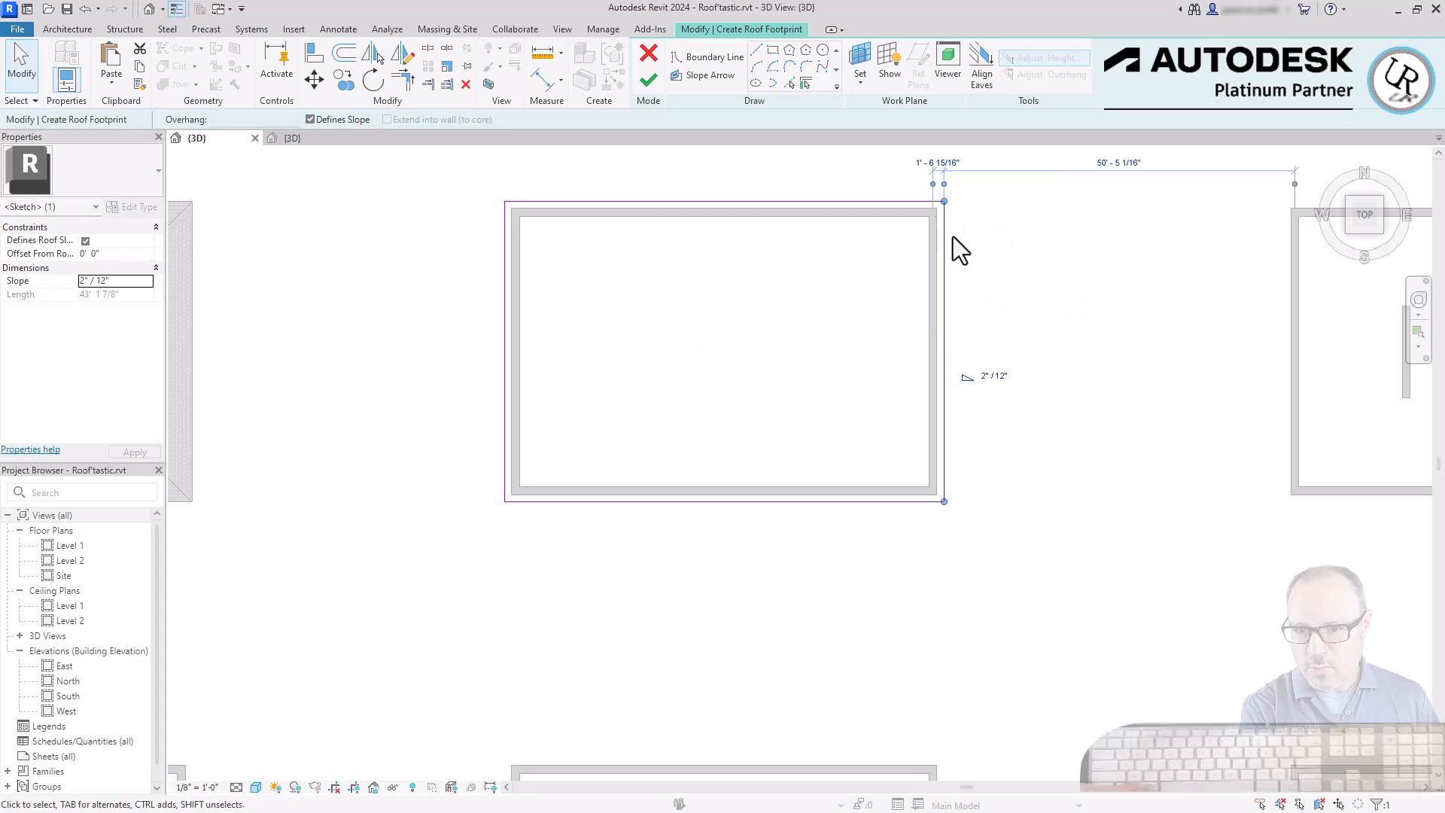
{"action": "left_click", "coordinate": [649, 83]}
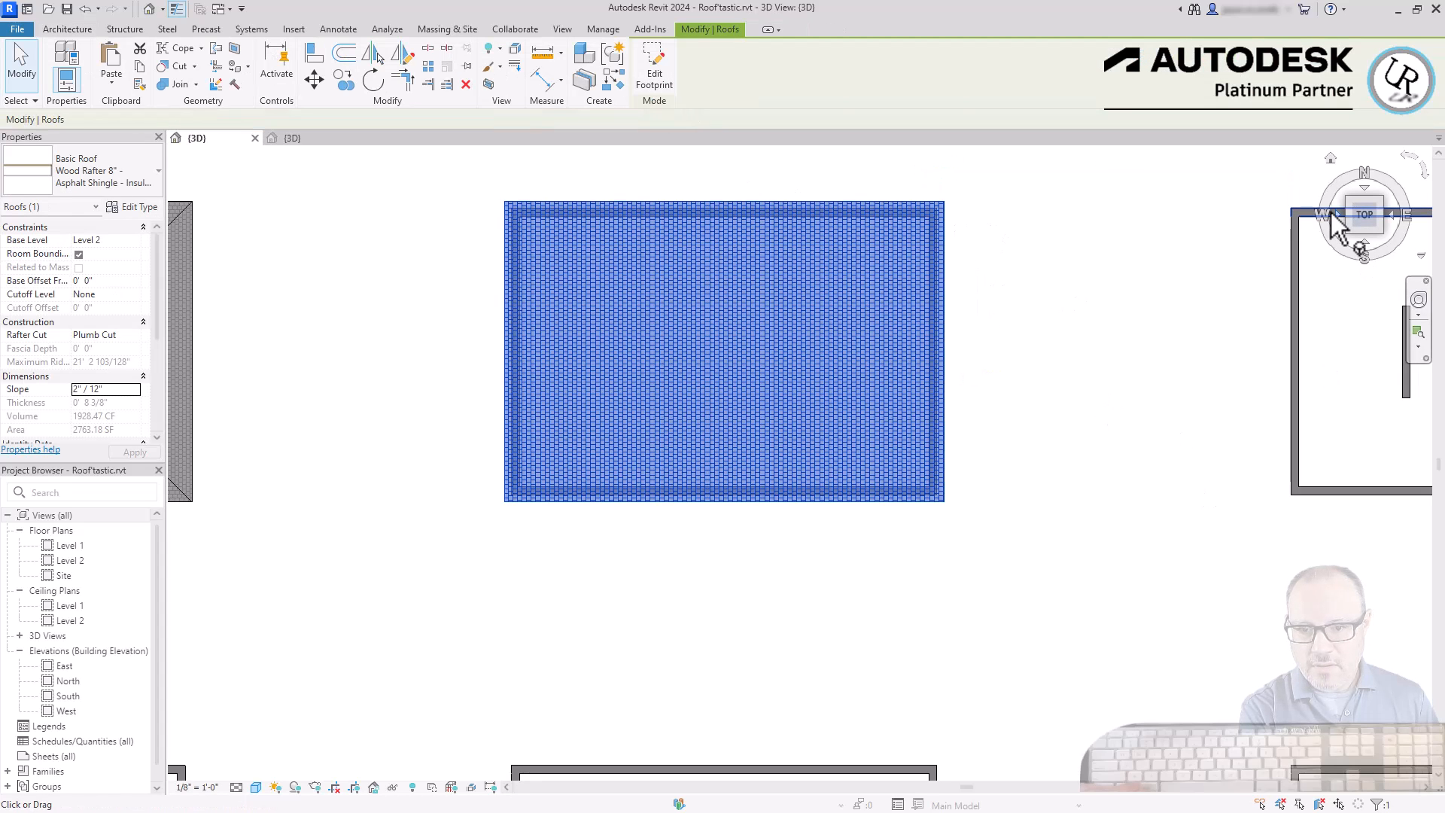
{"action": "left_click", "coordinate": [1348, 233]}
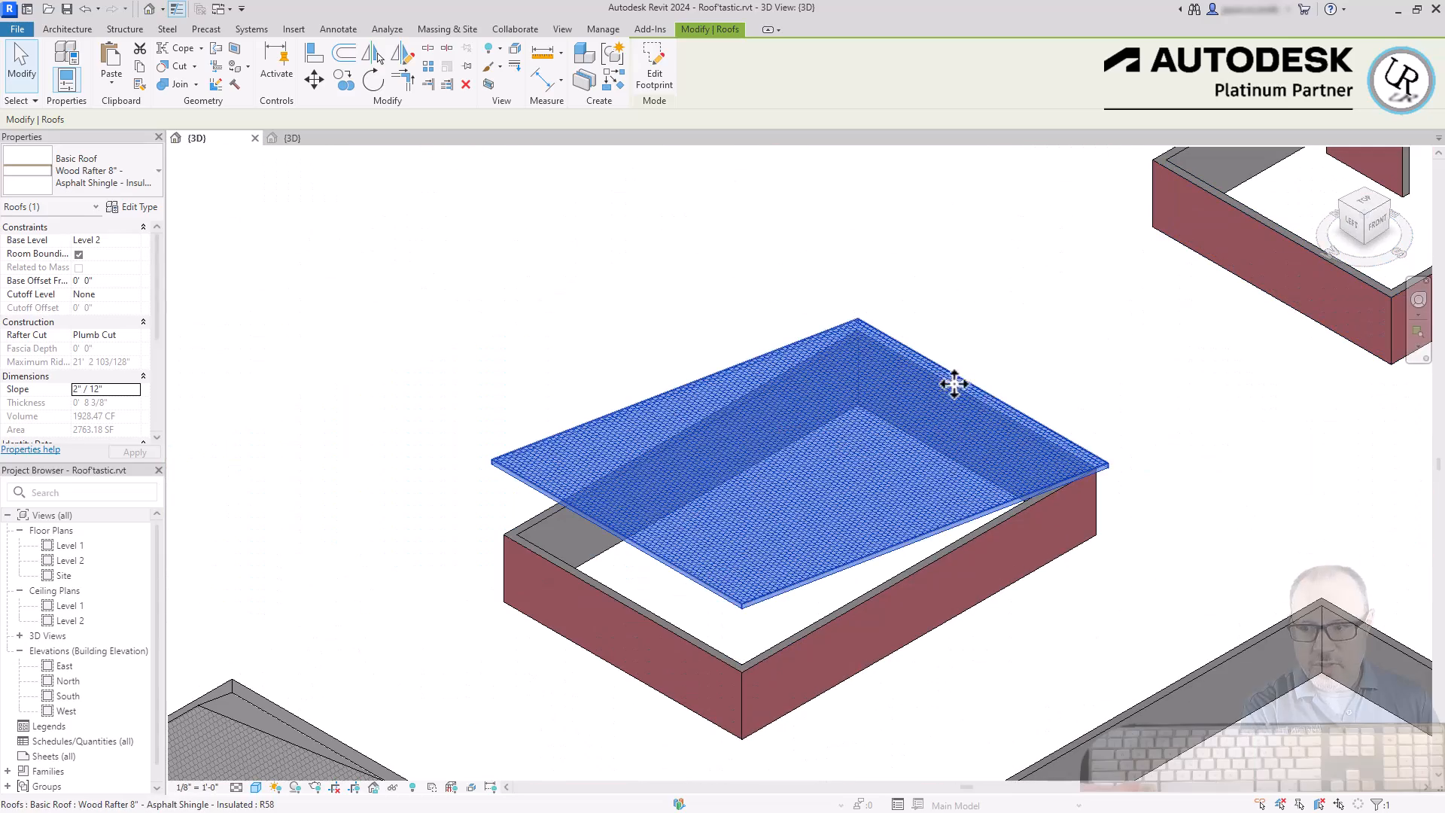
{"action": "left_click", "coordinate": [1148, 296]}
{"action": "scroll", "coordinate": [1000, 484], "scroll_direction": "down", "scroll_amount": 3}
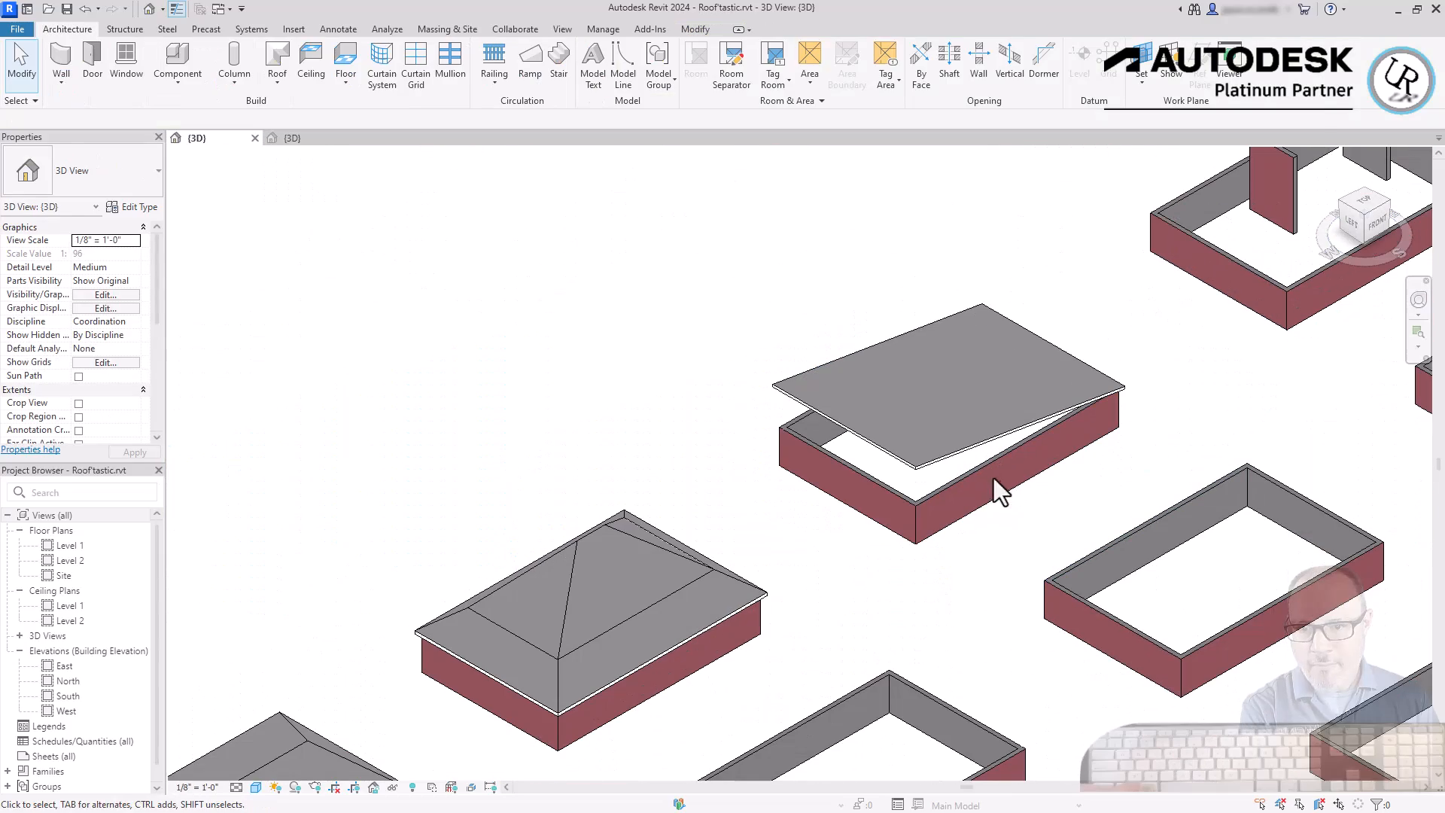
{"action": "middle_click_drag", "start_coordinate": [781, 445], "coordinate": [1059, 665], "text": "shift"}
{"action": "scroll", "coordinate": [1018, 399], "scroll_direction": "up", "scroll_amount": 5}
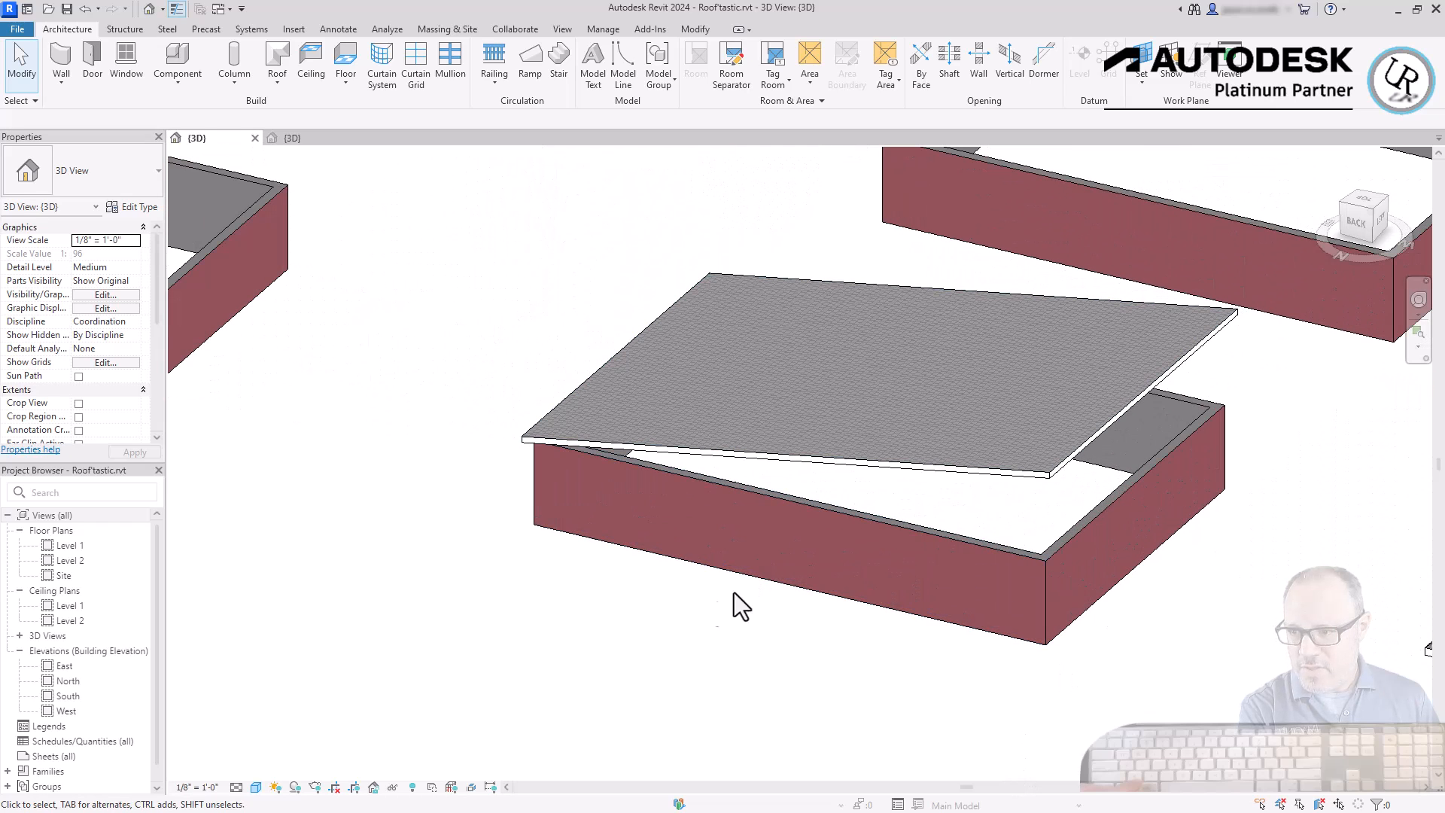
- Try raising the top of the long north wall past the shed roof with its shape handle, and undo it
{"action": "left_click", "coordinate": [962, 540]}
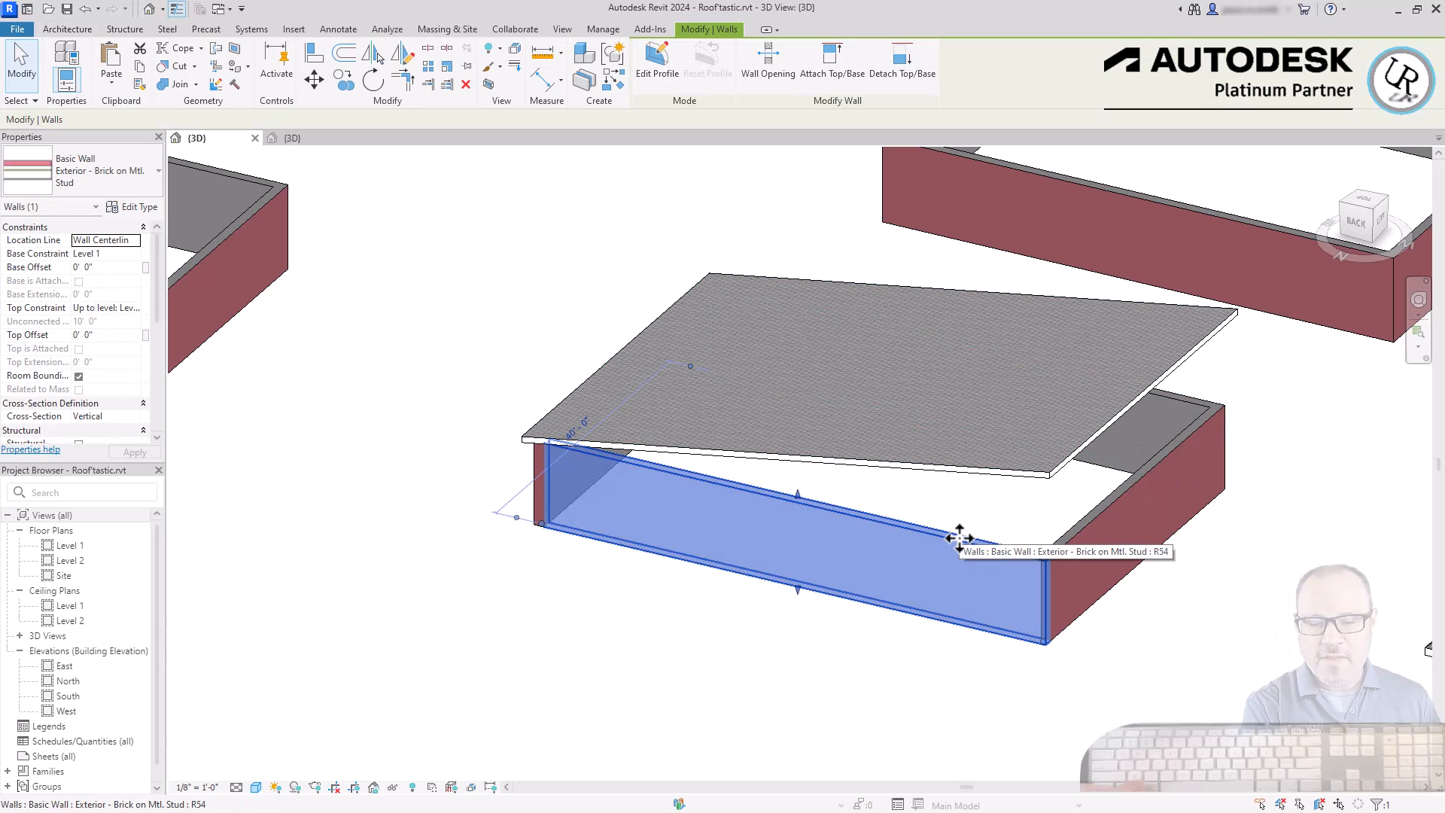
{"action": "left_click_drag", "start_coordinate": [798, 498], "coordinate": [783, 377]}
{"action": "left_click", "coordinate": [431, 653]}
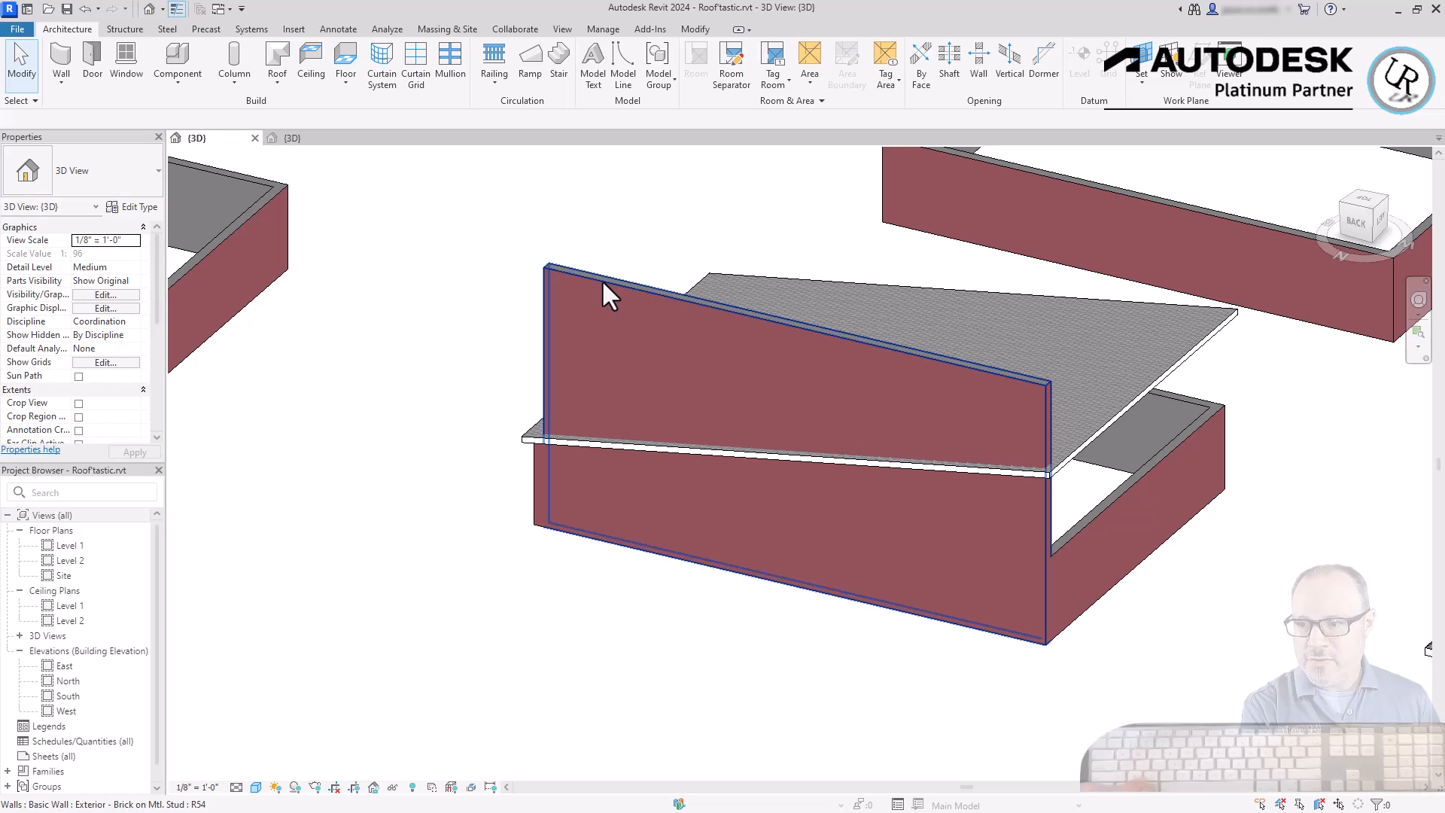
{"action": "key", "text": "ctrl+z"}
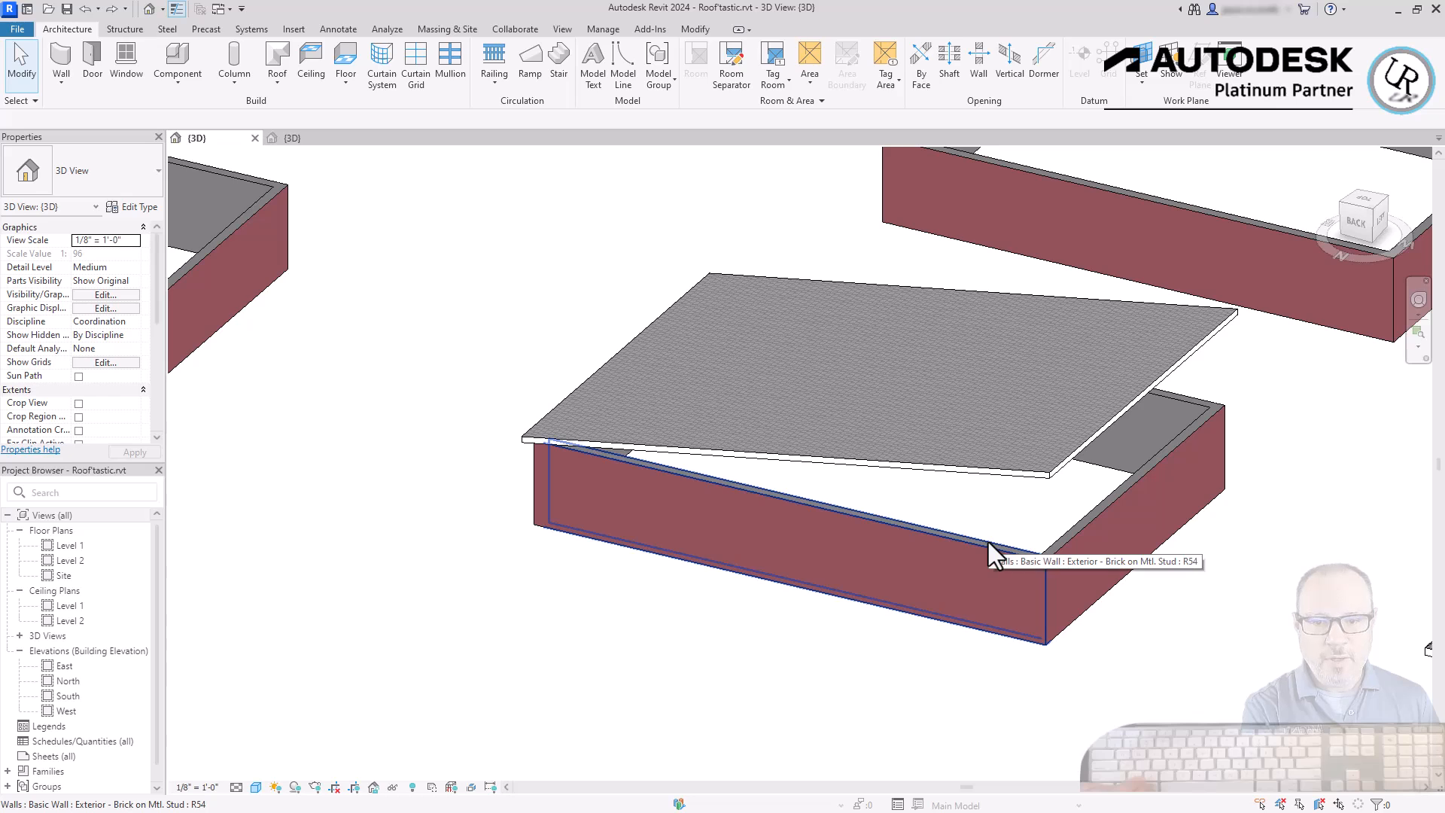
- Attach the top of the long north wall to the shed roof
{"action": "left_click", "coordinate": [987, 540]}
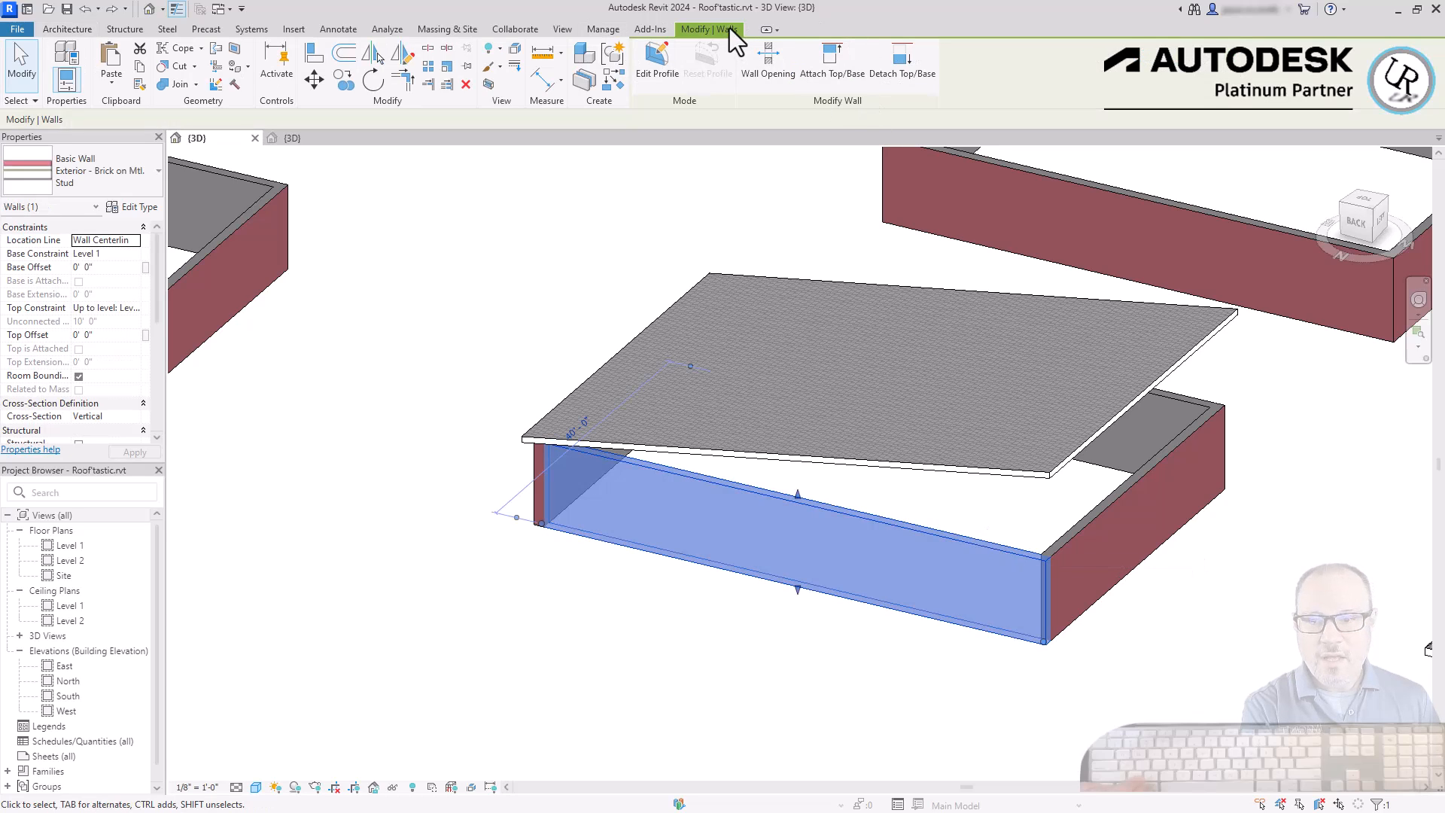
{"action": "left_click", "coordinate": [830, 70]}
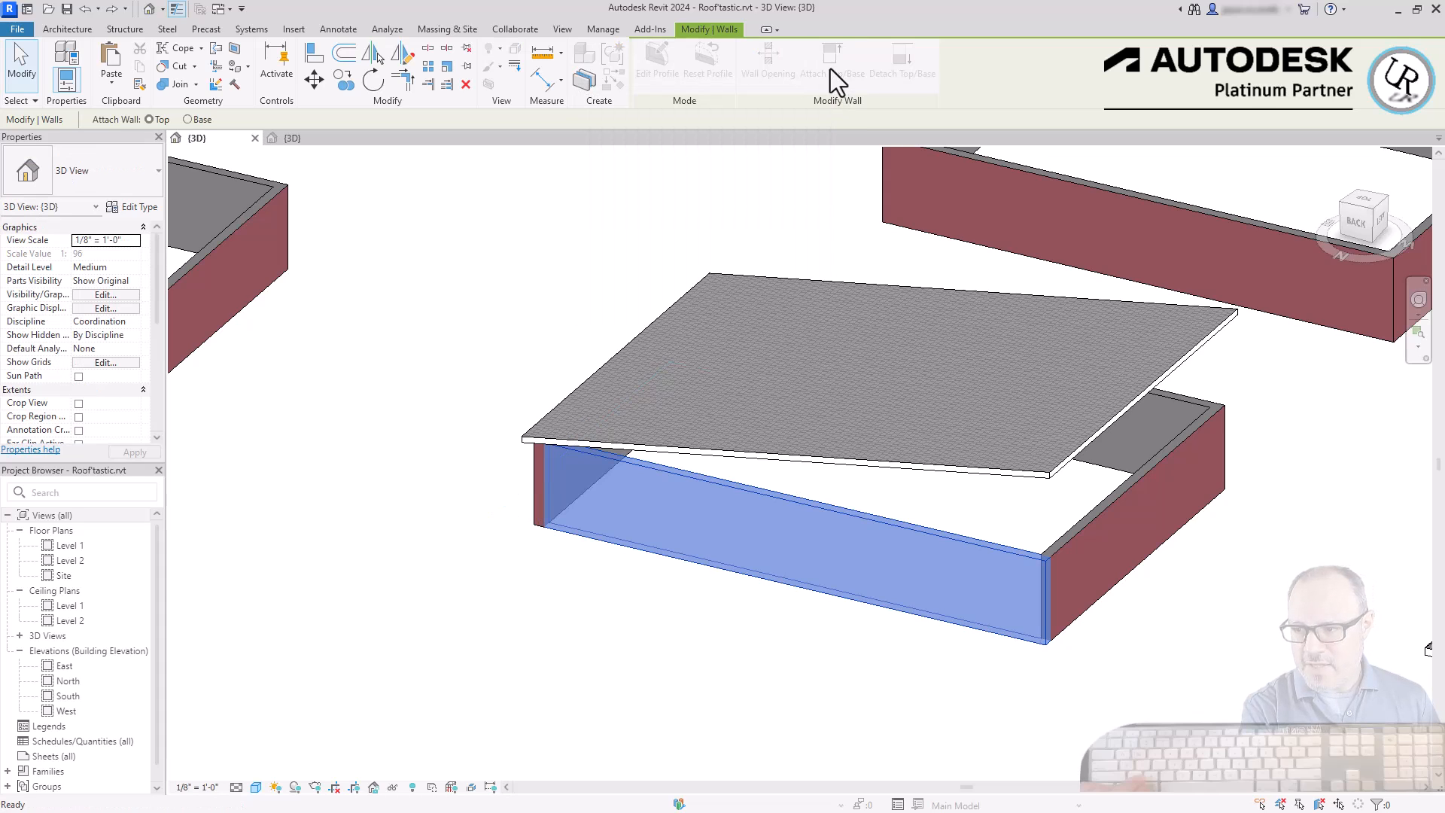
{"action": "left_click", "coordinate": [869, 466]}
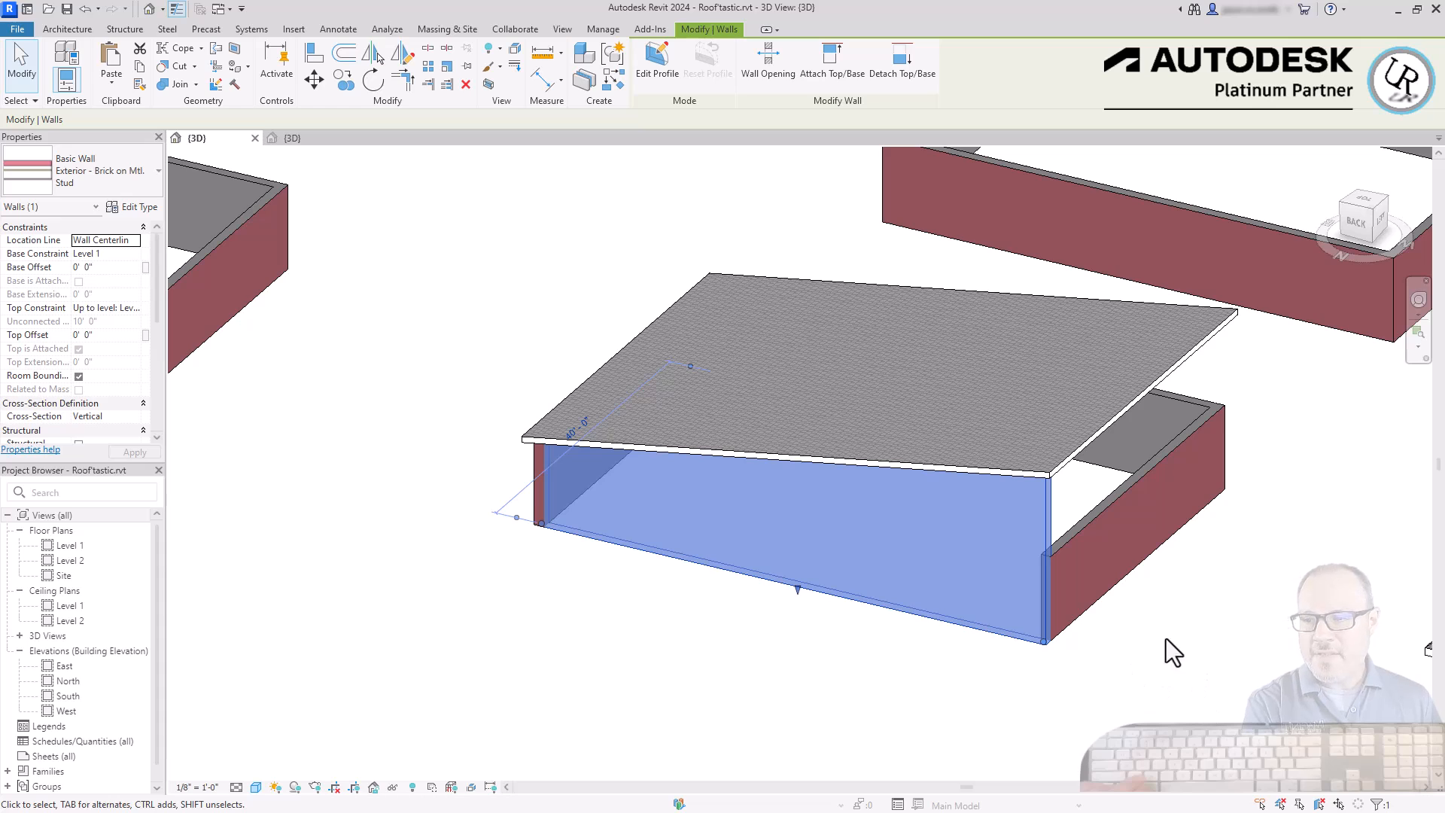
{"action": "left_click", "coordinate": [1257, 699]}
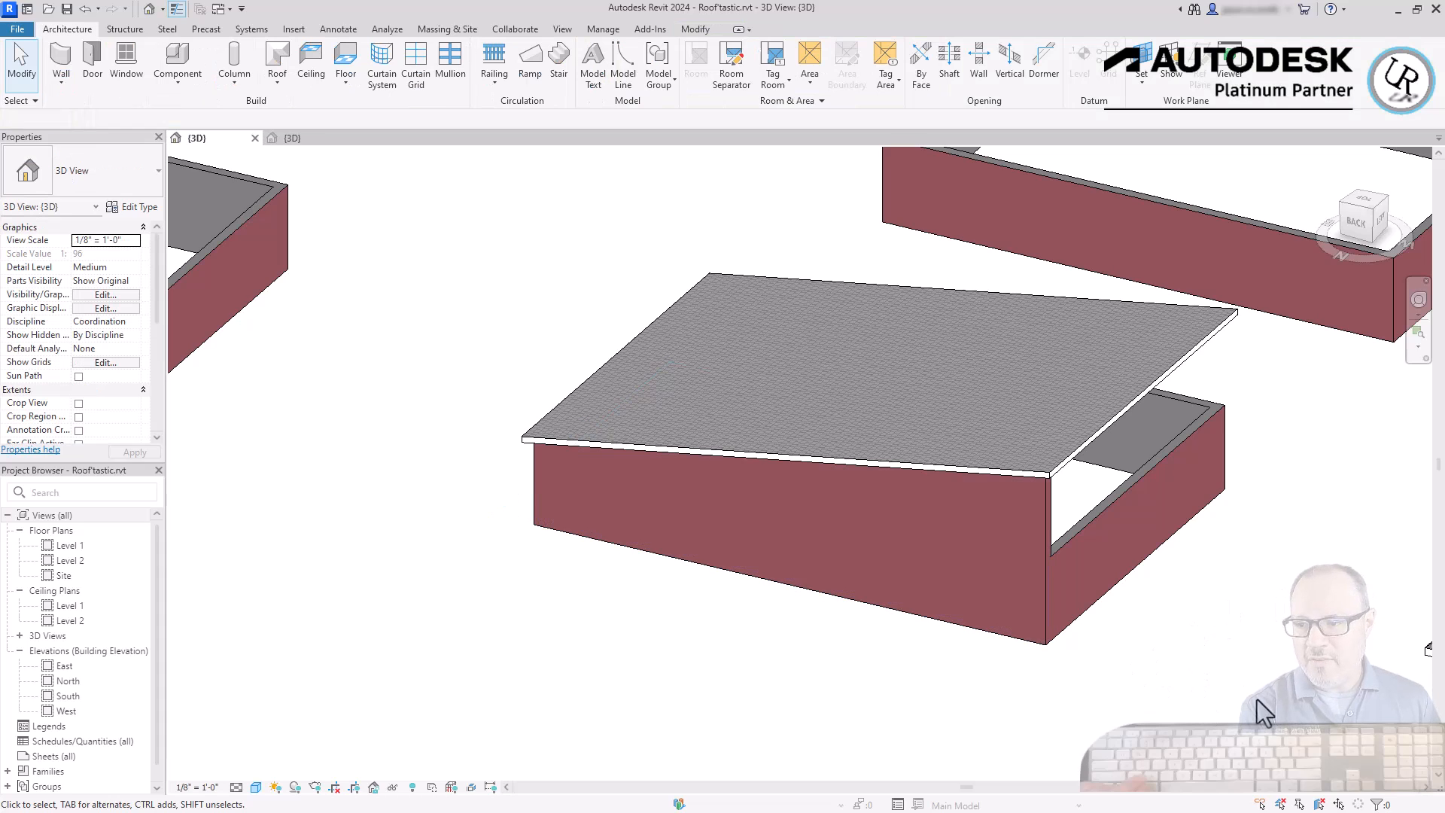
- Attach the tops of the short west wall and the long south wall to the shed roof together
{"action": "left_click", "coordinate": [1156, 393]}
{"action": "key", "text": "Tab"}
{"action": "left_click", "coordinate": [1101, 500]}
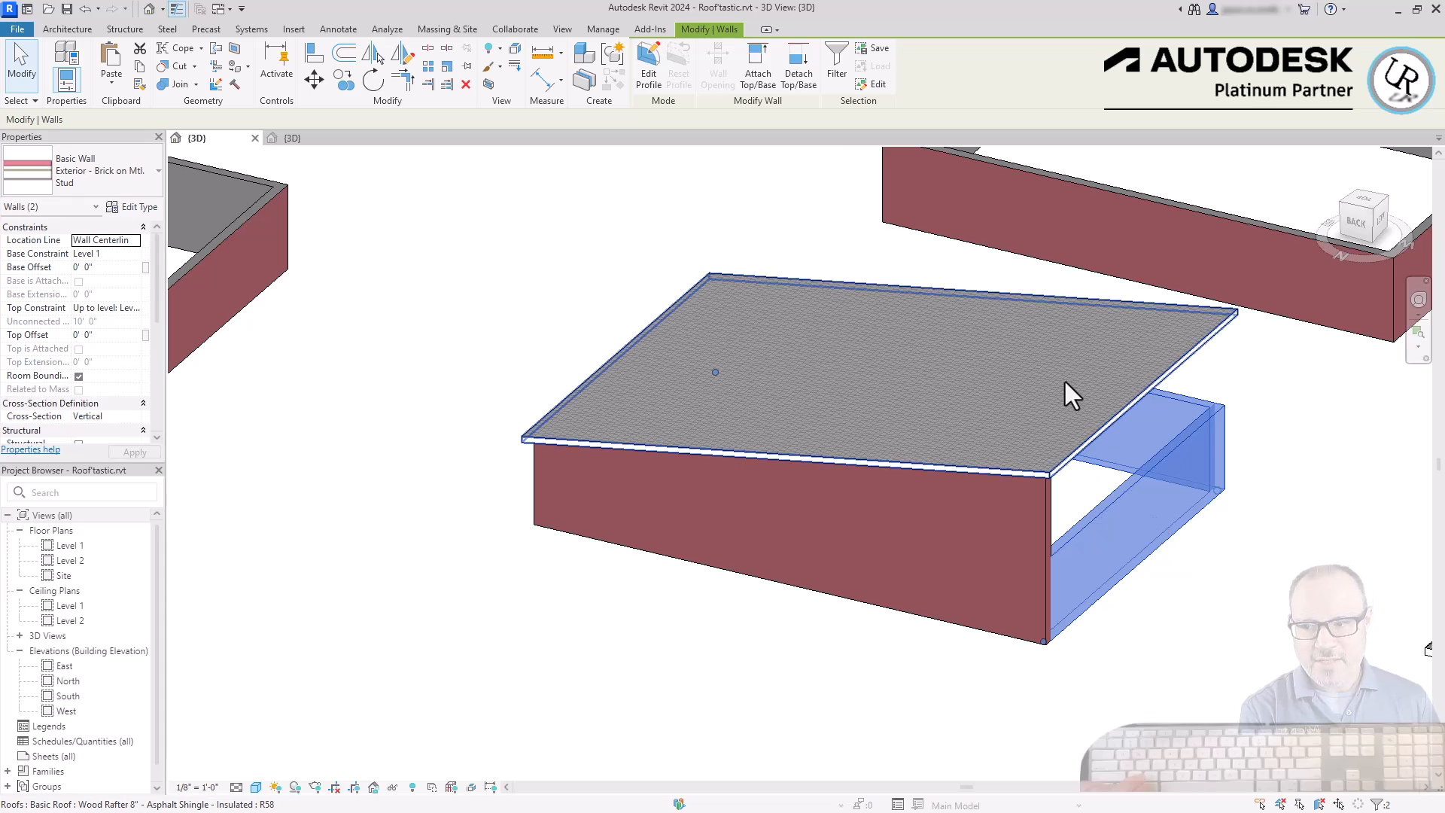
{"action": "left_click", "coordinate": [755, 73]}
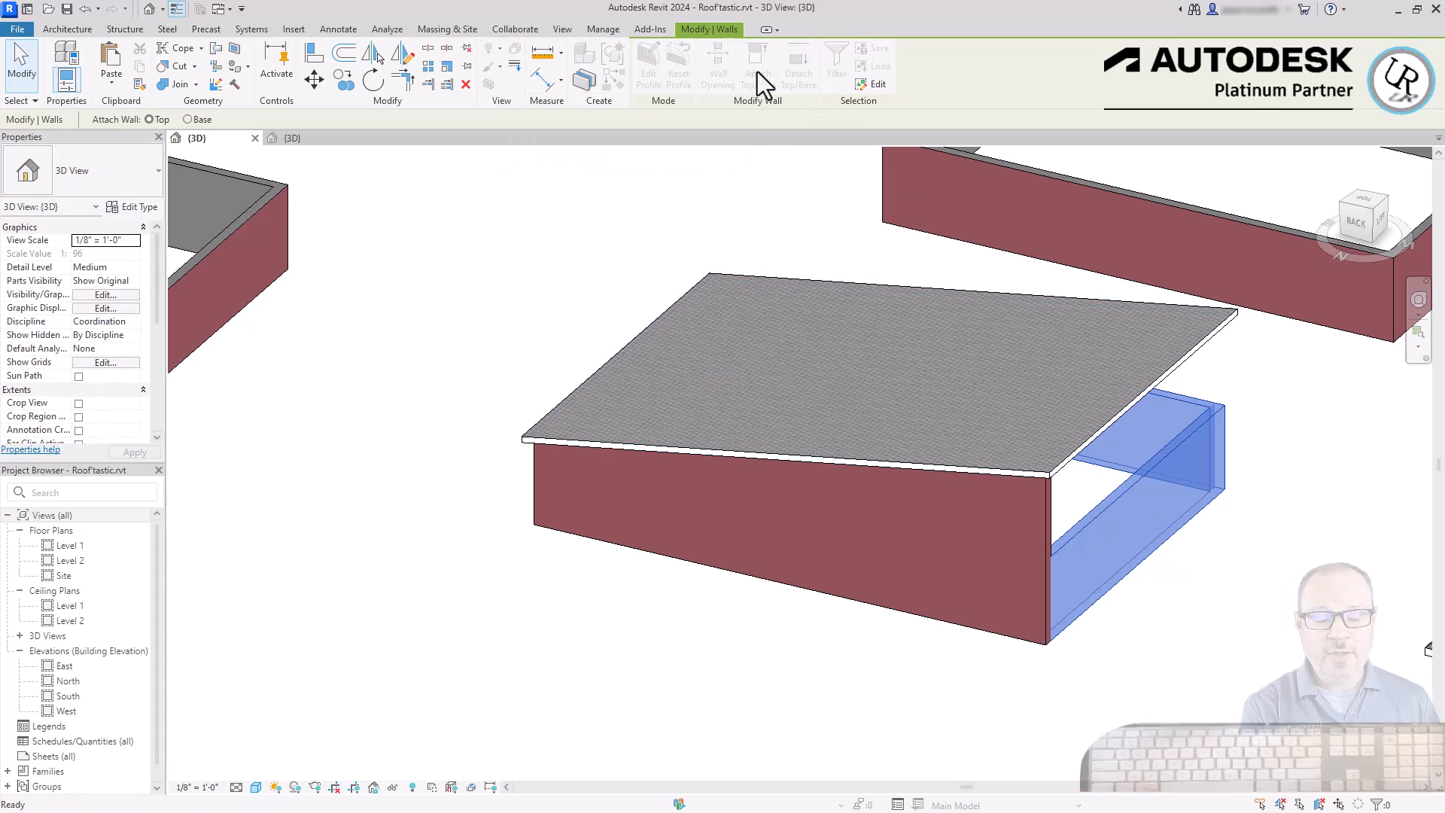
{"action": "left_click", "coordinate": [1099, 440]}
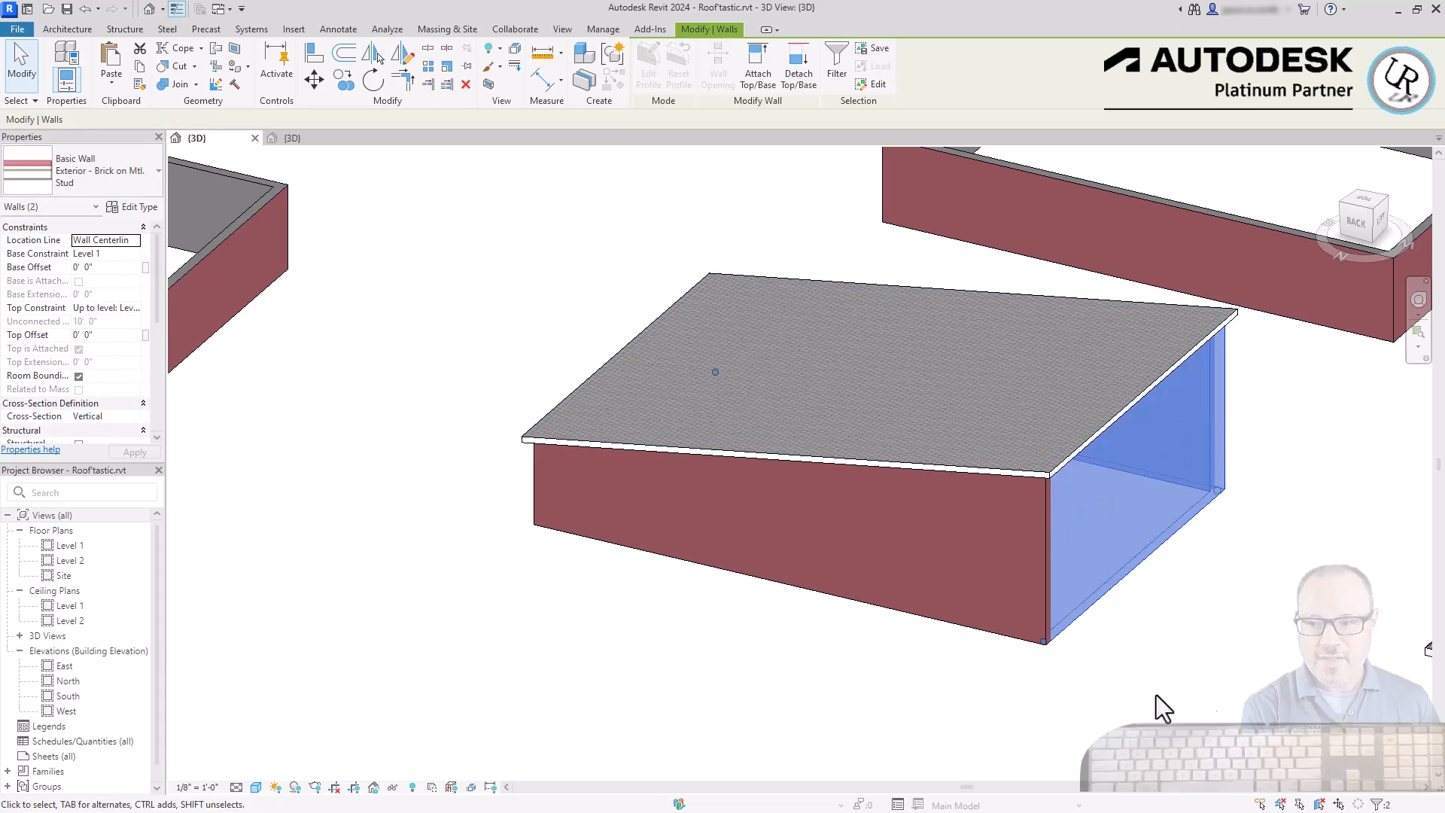
{"action": "left_click", "coordinate": [1202, 663]}
- Steepen the shed roof with its height shape handle, settling on a slope of about 3 45/64" / 12"
{"action": "middle_click_drag", "start_coordinate": [828, 570], "coordinate": [1054, 489], "text": "shift"}
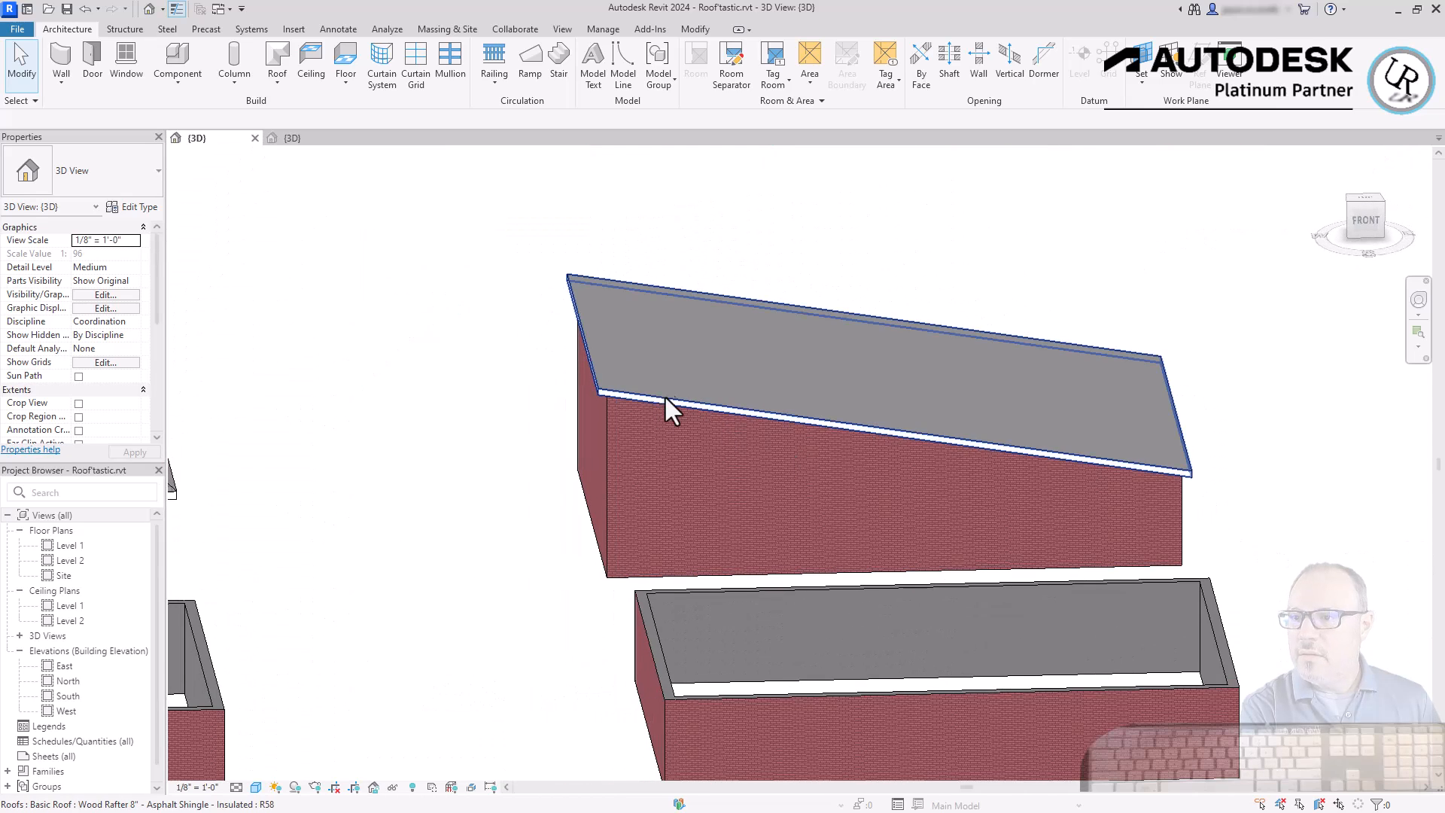
{"action": "left_click", "coordinate": [666, 393]}
{"action": "left_click_drag", "start_coordinate": [580, 329], "coordinate": [578, 136]}
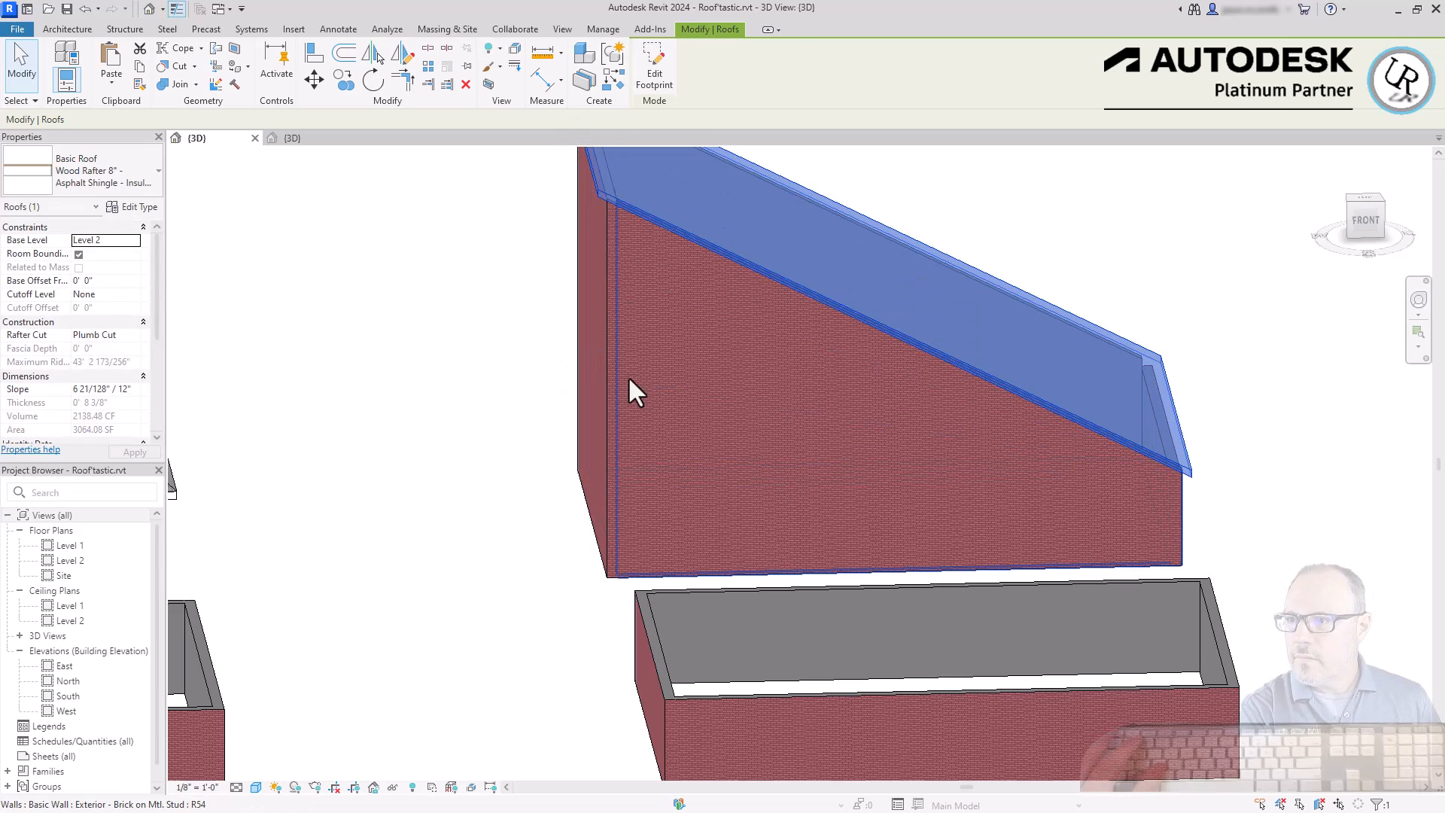
{"action": "scroll", "coordinate": [668, 443], "scroll_direction": "down", "scroll_amount": 1}
{"action": "left_click_drag", "start_coordinate": [607, 207], "coordinate": [593, 259]}
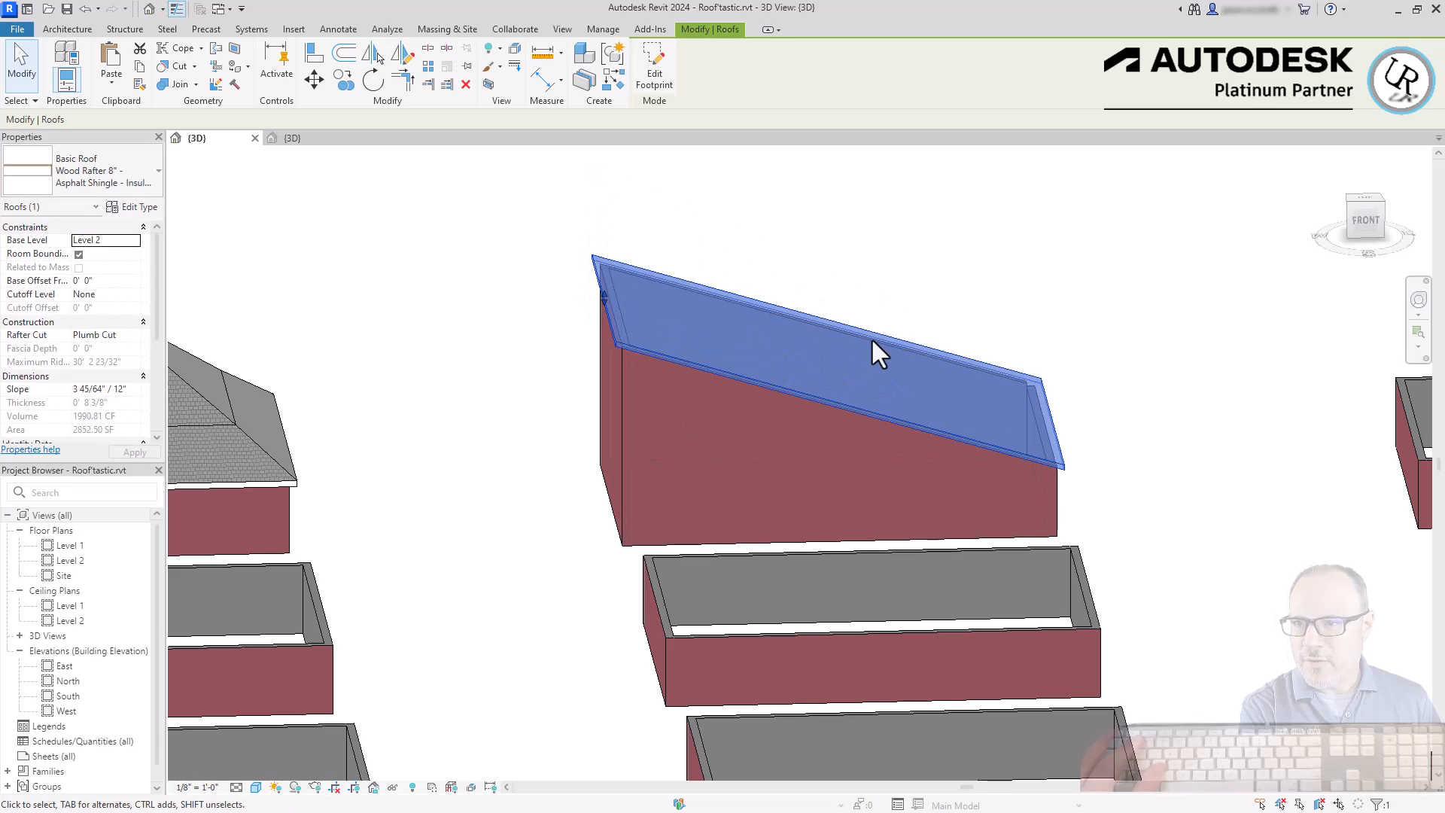
- Edit the shed roof's footprint to remove the slope from its east boundary line, and finish the sketch
{"action": "left_click", "coordinate": [655, 69]}
{"action": "left_click", "coordinate": [1365, 199]}
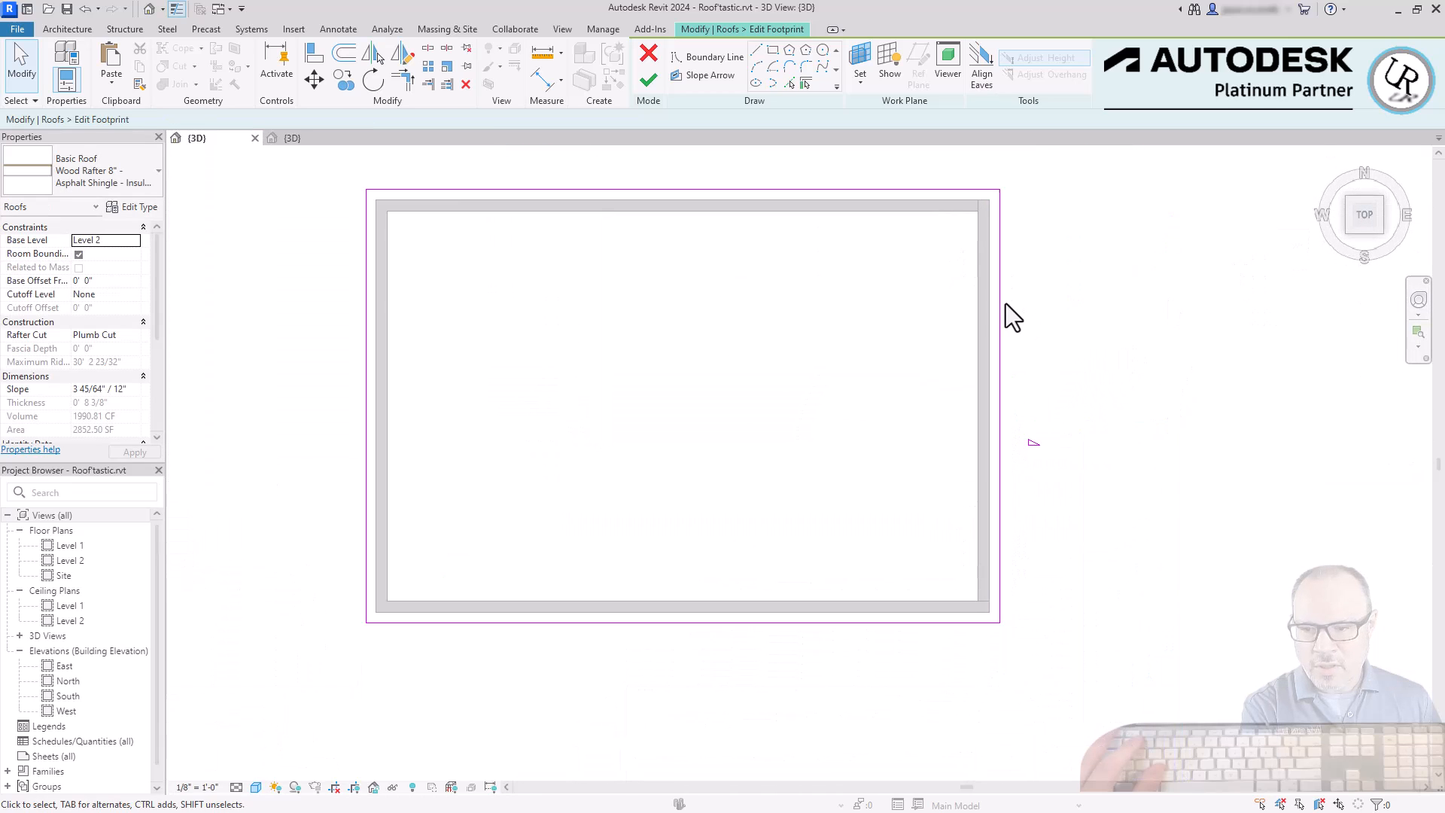
{"action": "left_click", "coordinate": [1005, 305]}
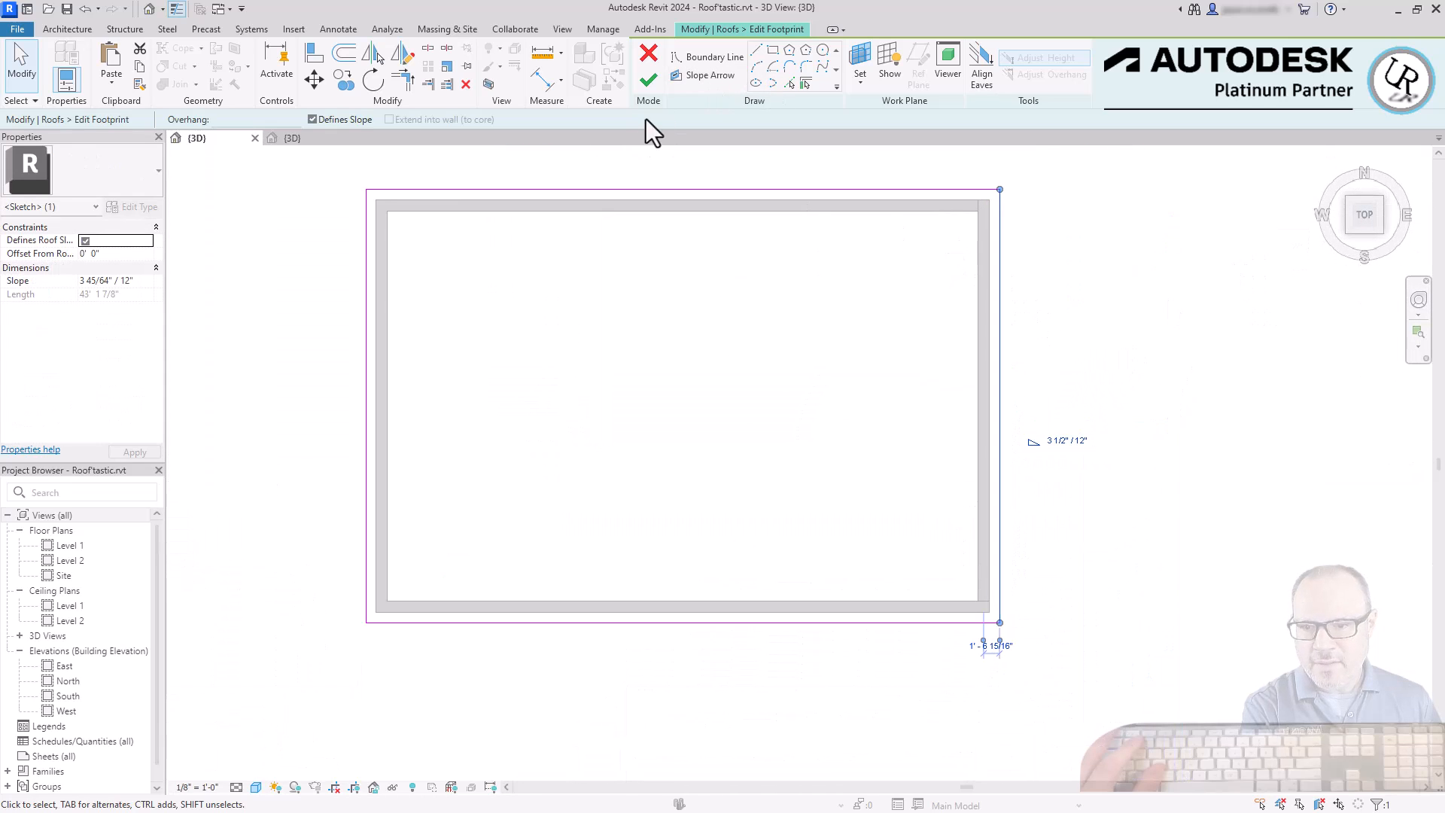
{"action": "left_click", "coordinate": [298, 355]}
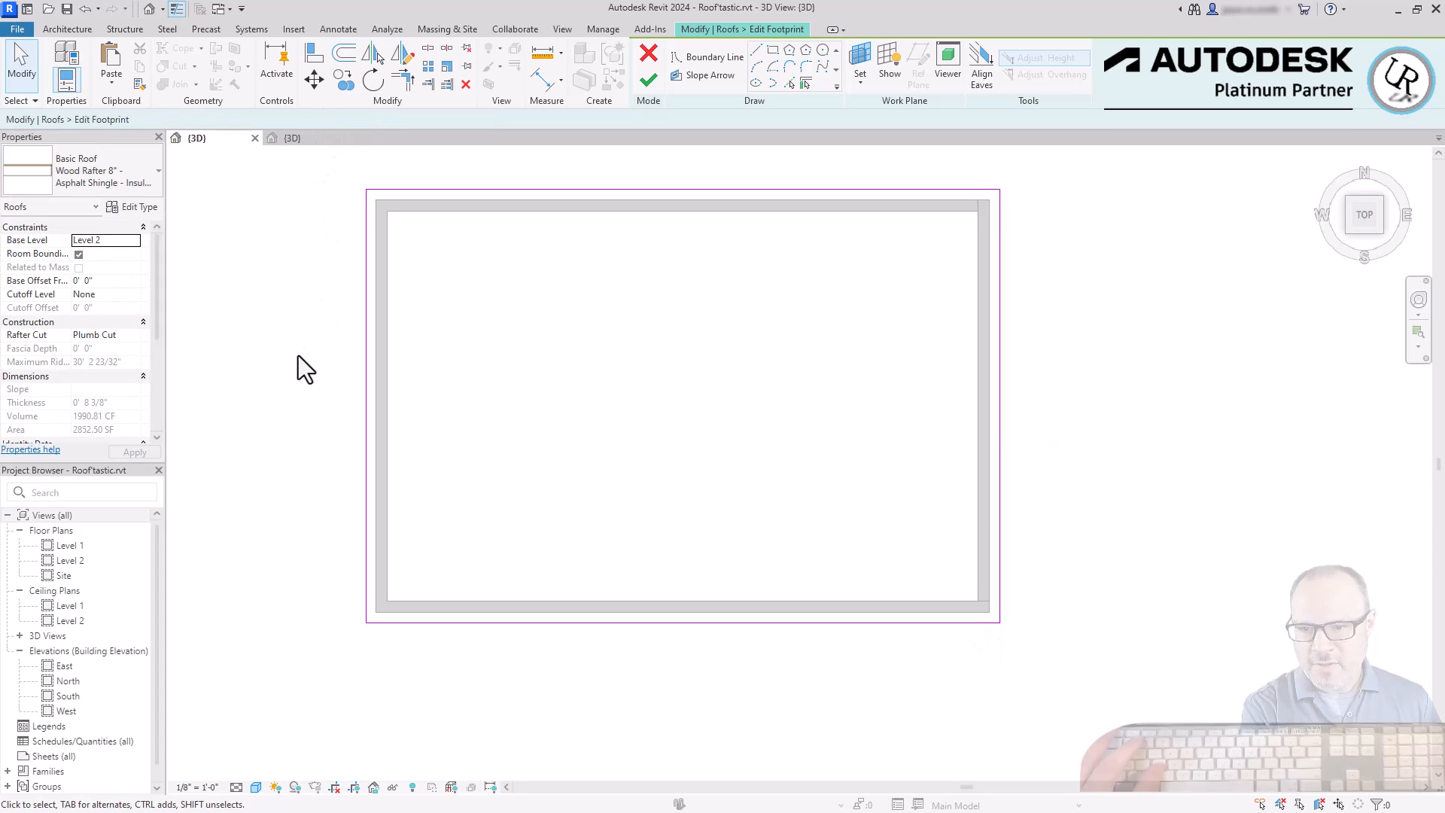
{"action": "left_click", "coordinate": [647, 81]}
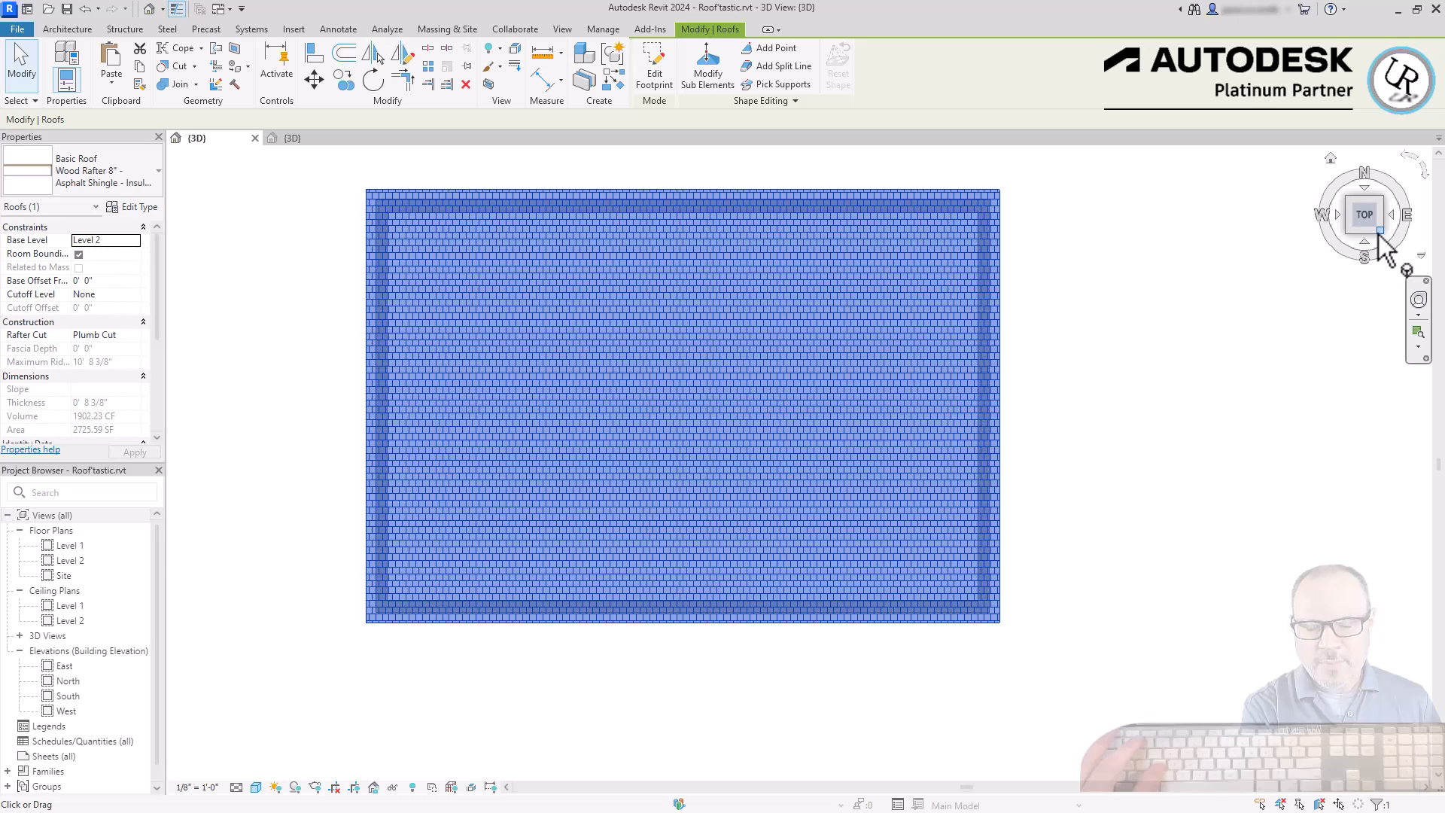
- Edit the shed roof's footprint and draw a slope arrow from the east boundary line's midpoint straight across to the west boundary line
{"action": "left_click", "coordinate": [1380, 231]}
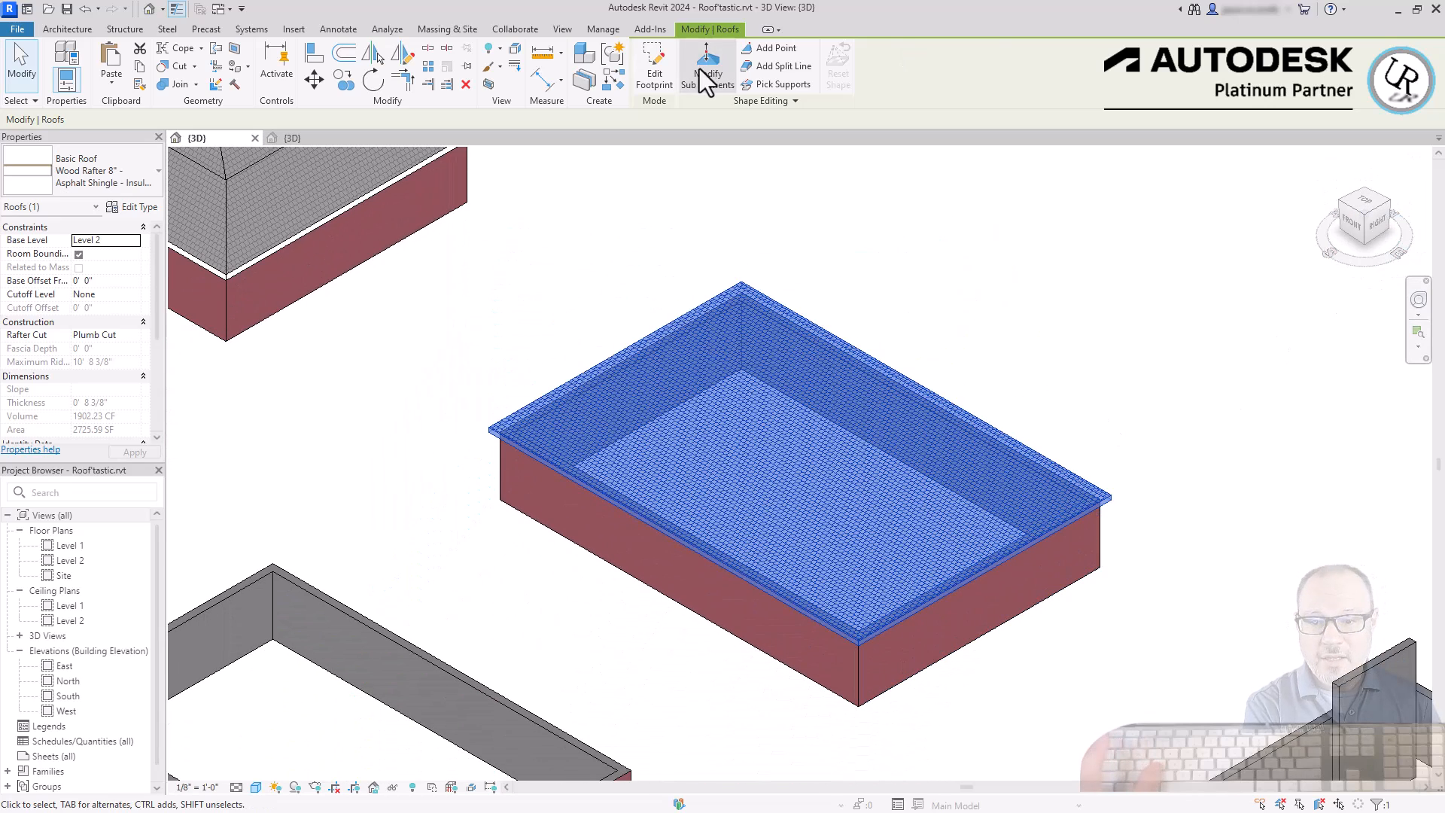
{"action": "left_click", "coordinate": [648, 79]}
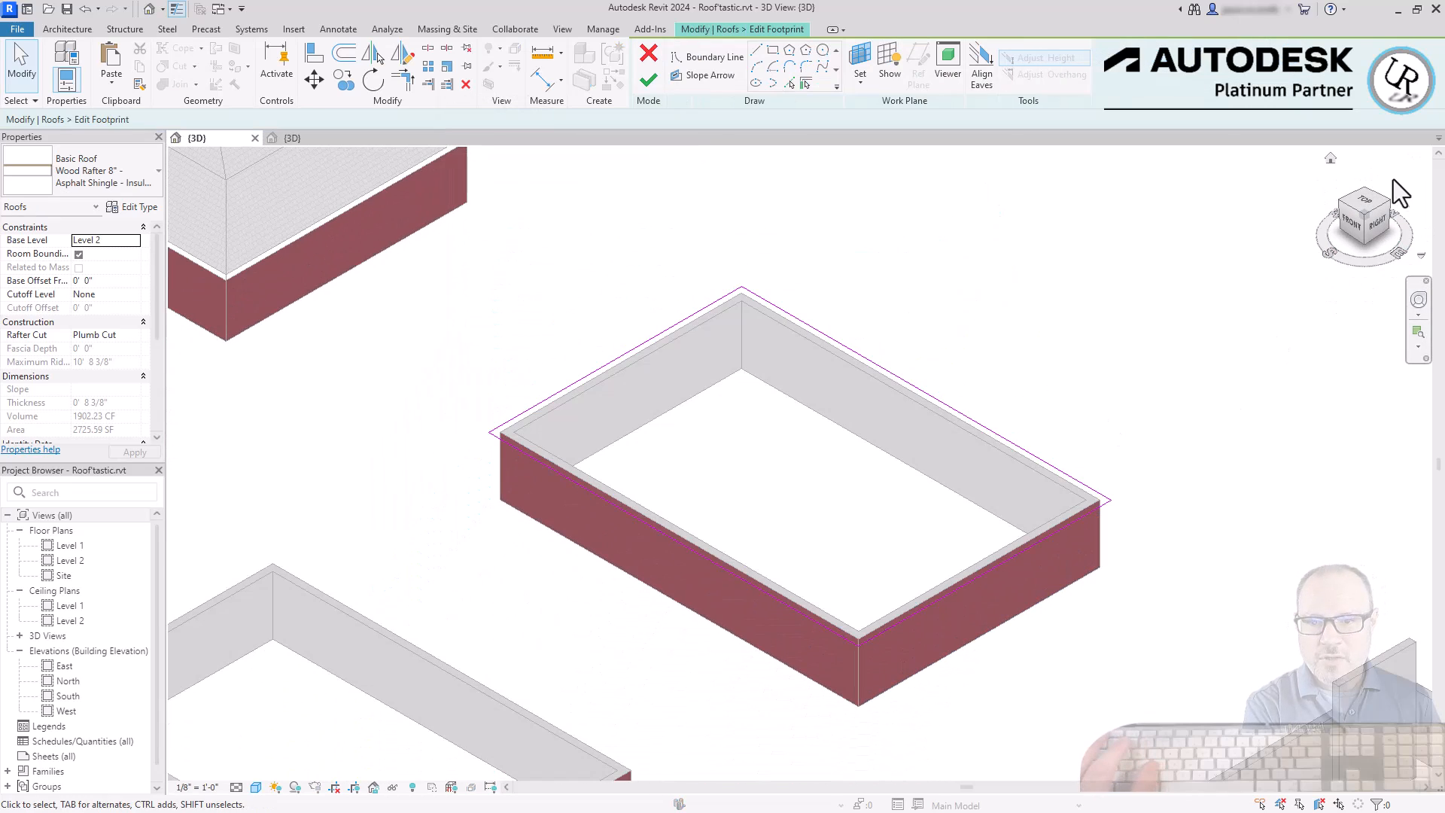
{"action": "left_click", "coordinate": [1348, 205]}
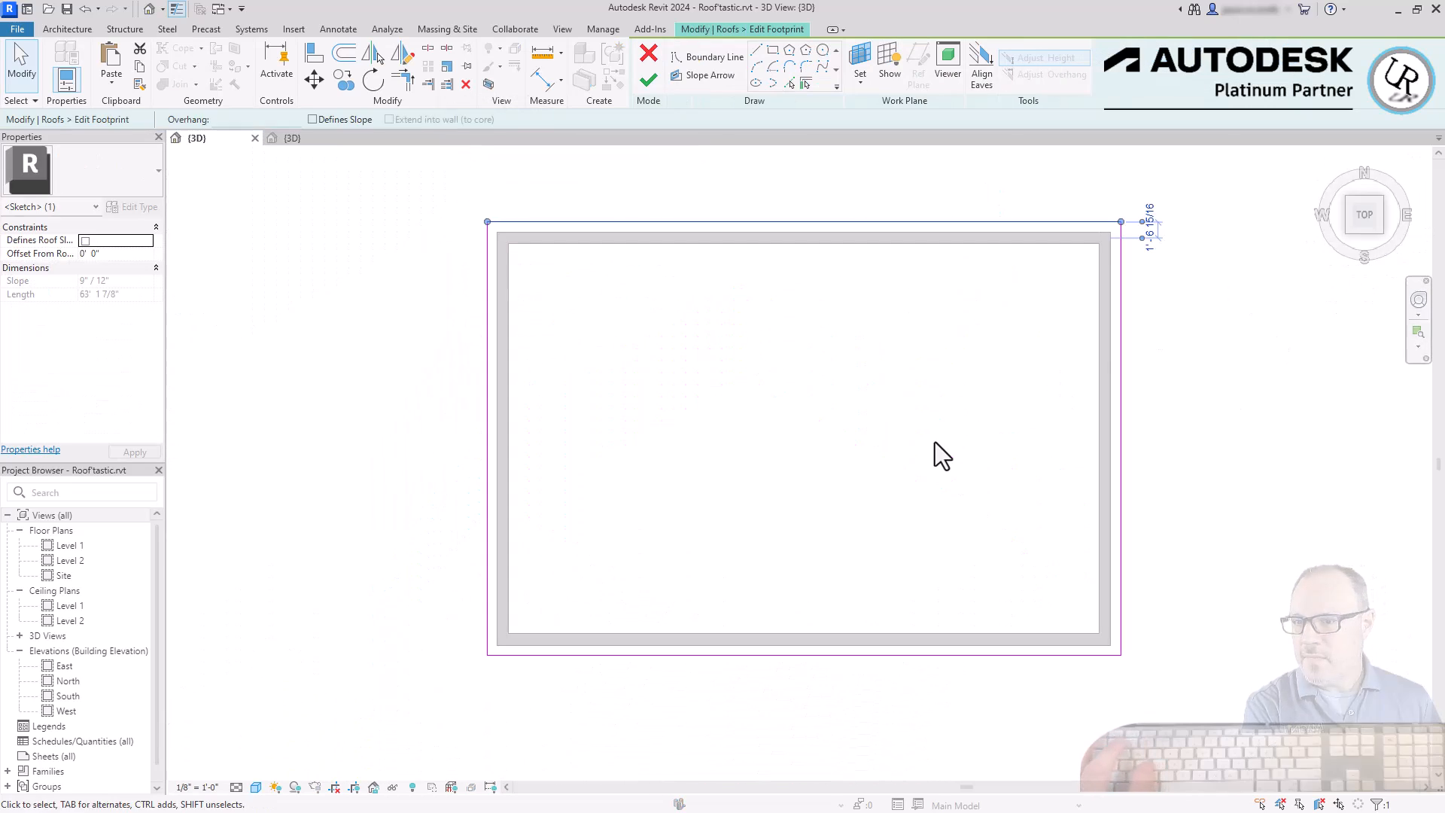
{"action": "left_click", "coordinate": [705, 77]}
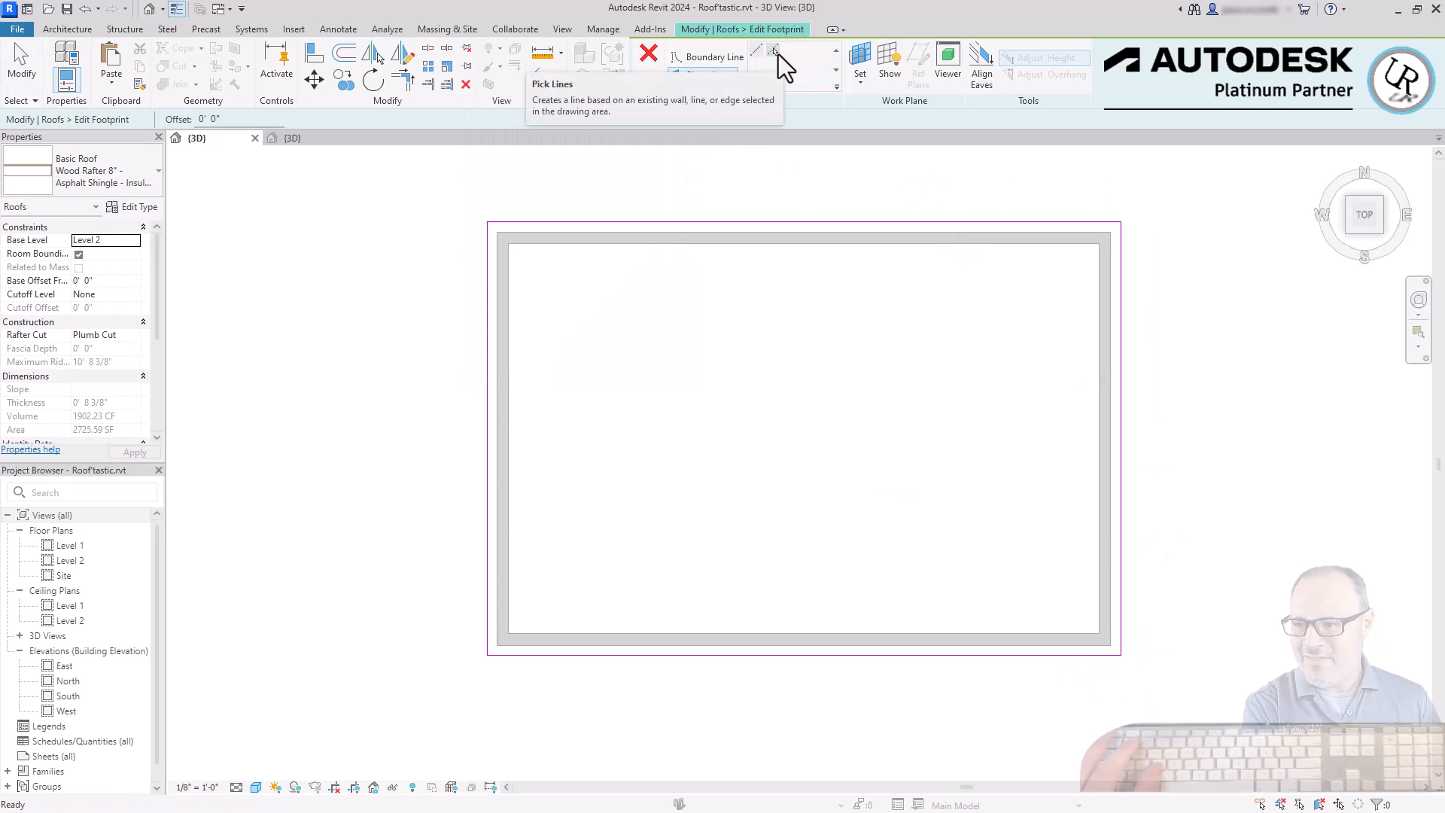
{"action": "left_click", "coordinate": [1121, 438]}
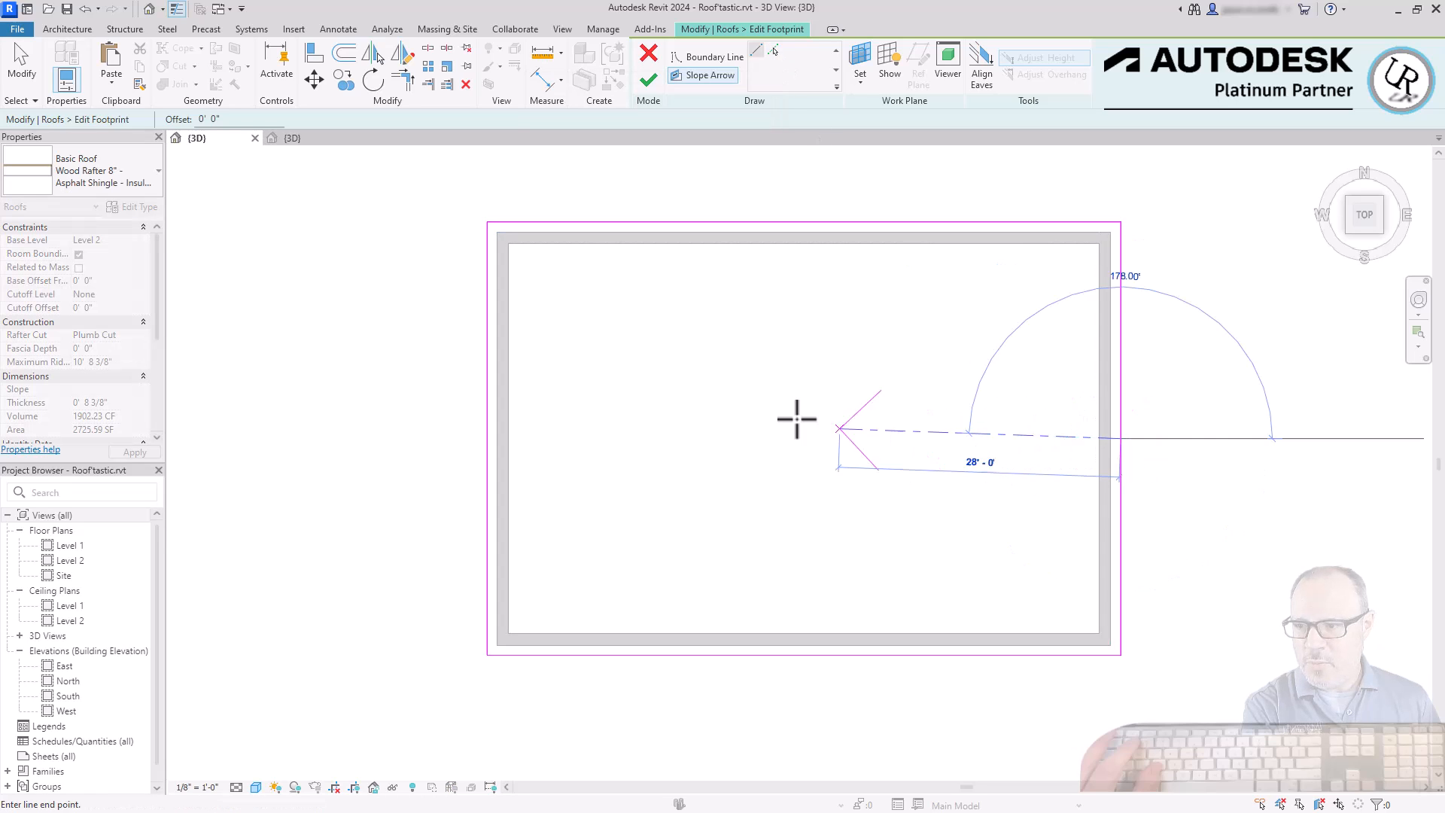
{"action": "left_click", "coordinate": [494, 438]}
{"action": "key", "text": "Escape"}
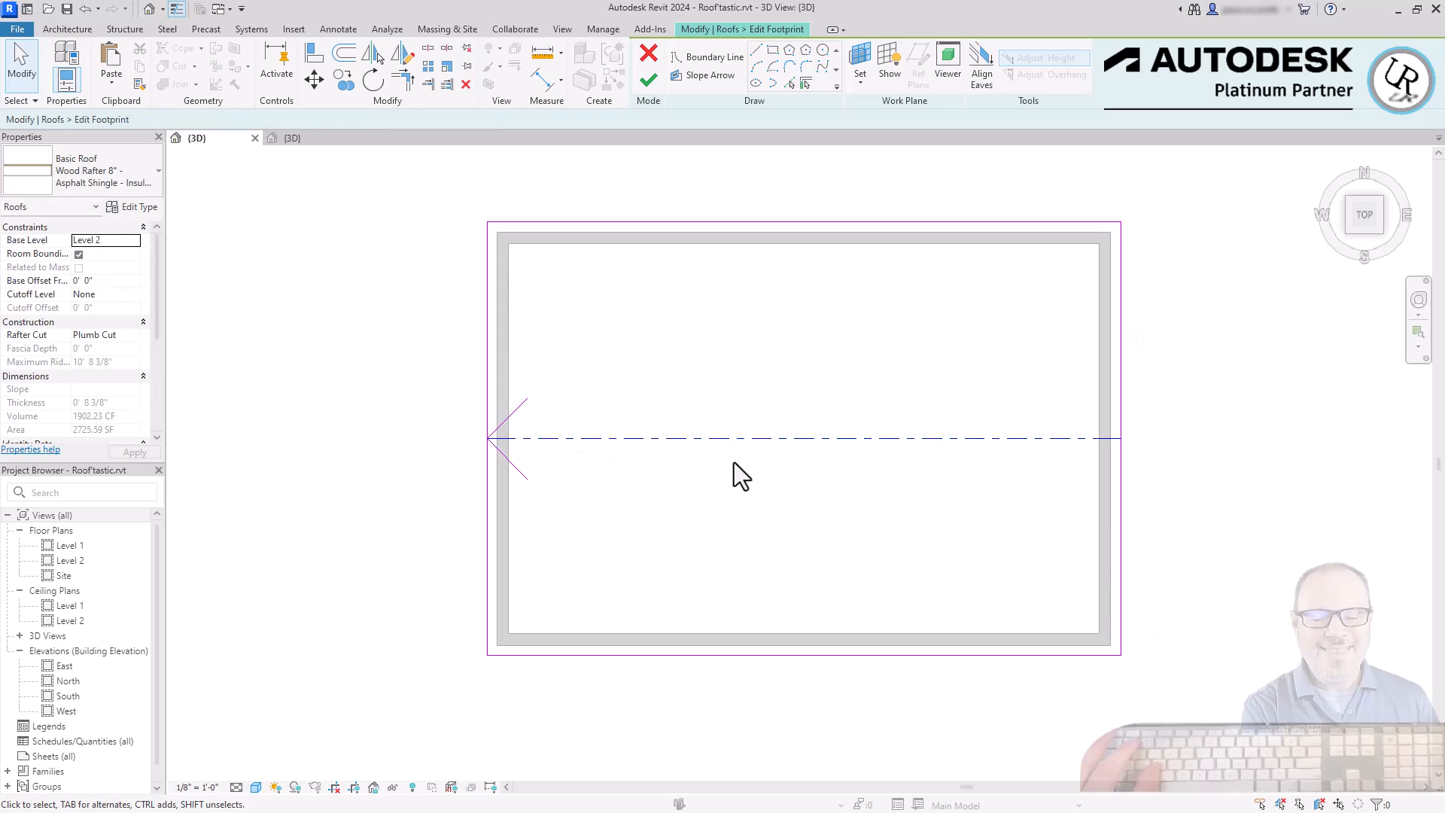
- Set the slope arrow's Height Offset at Head to 4' 0" and finish the roof footprint sketch
{"action": "left_click", "coordinate": [799, 438]}
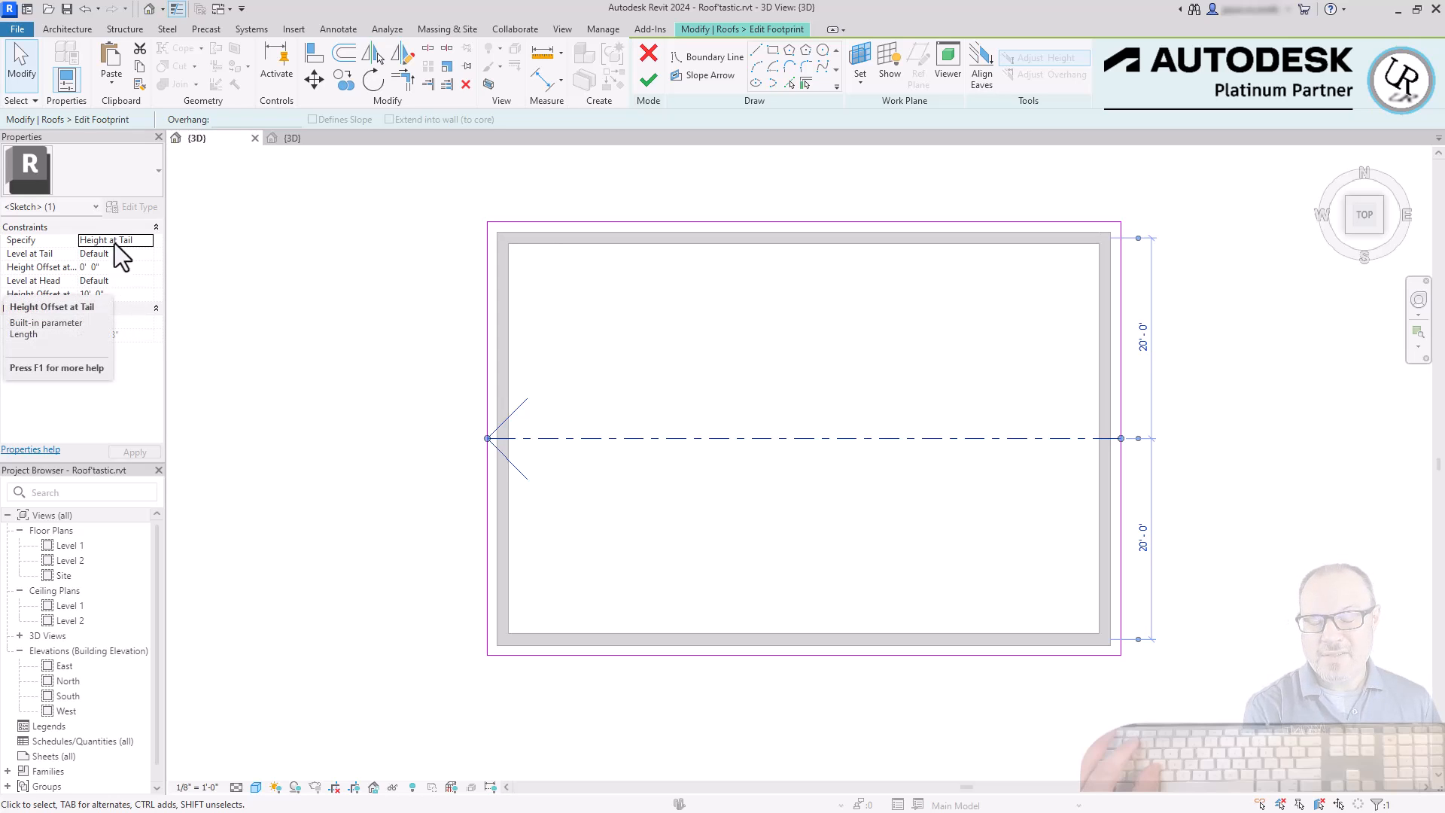
{"action": "left_click_drag", "start_coordinate": [165, 209], "coordinate": [200, 209]}
{"action": "left_click", "coordinate": [127, 267]}
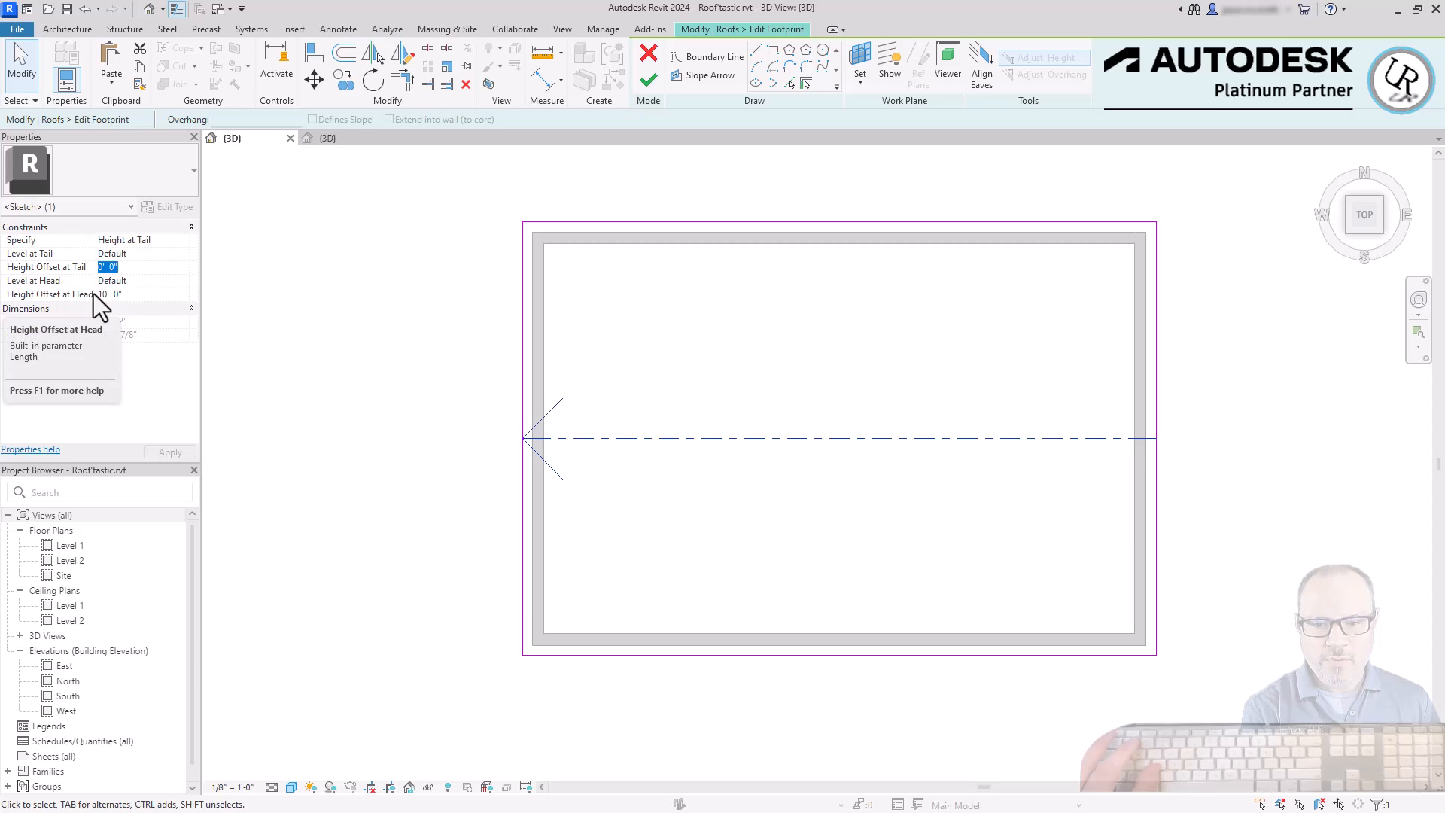
{"action": "left_click", "coordinate": [147, 297]}
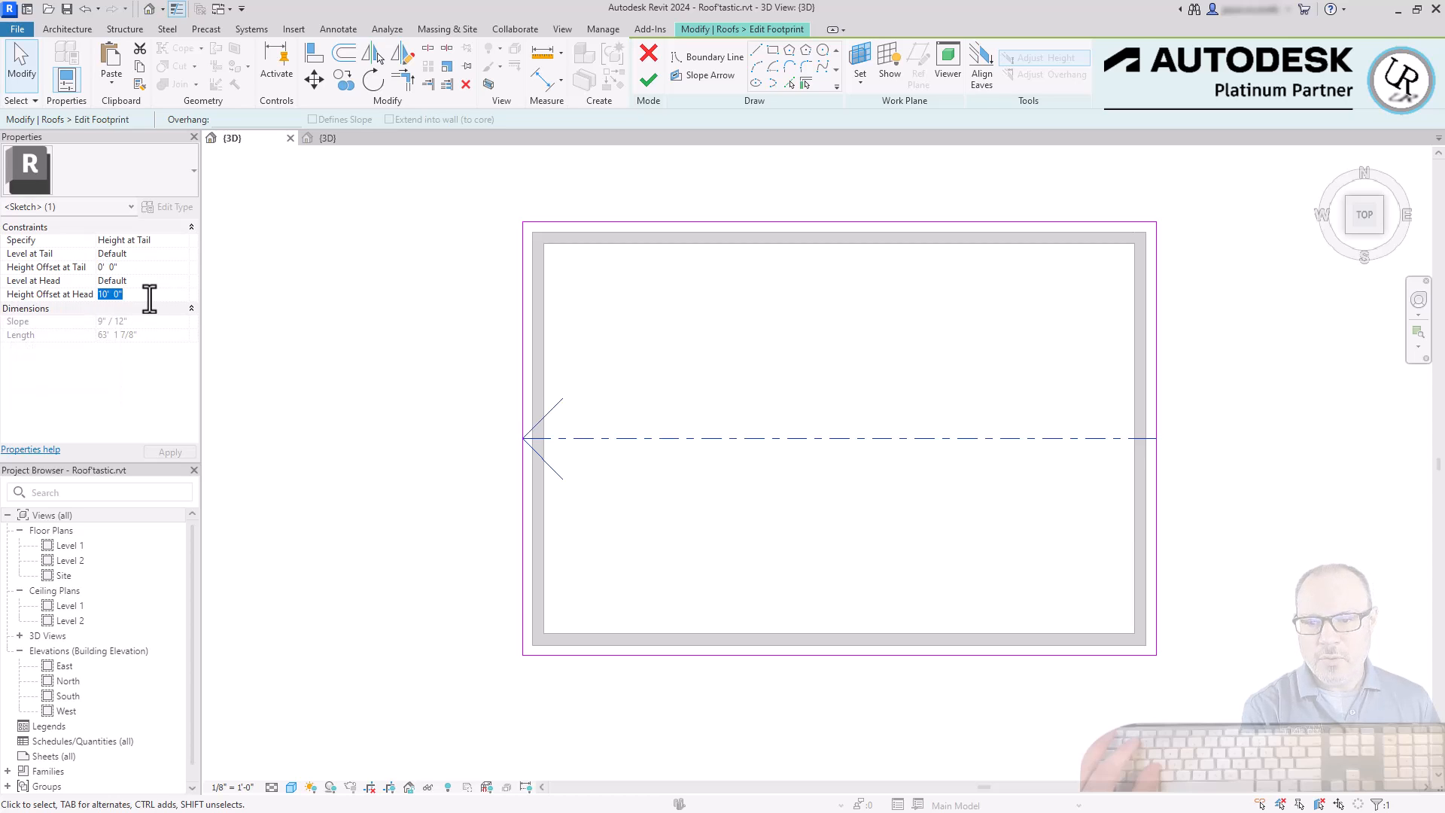
{"action": "type", "text": "4"}
{"action": "key", "text": "Return"}
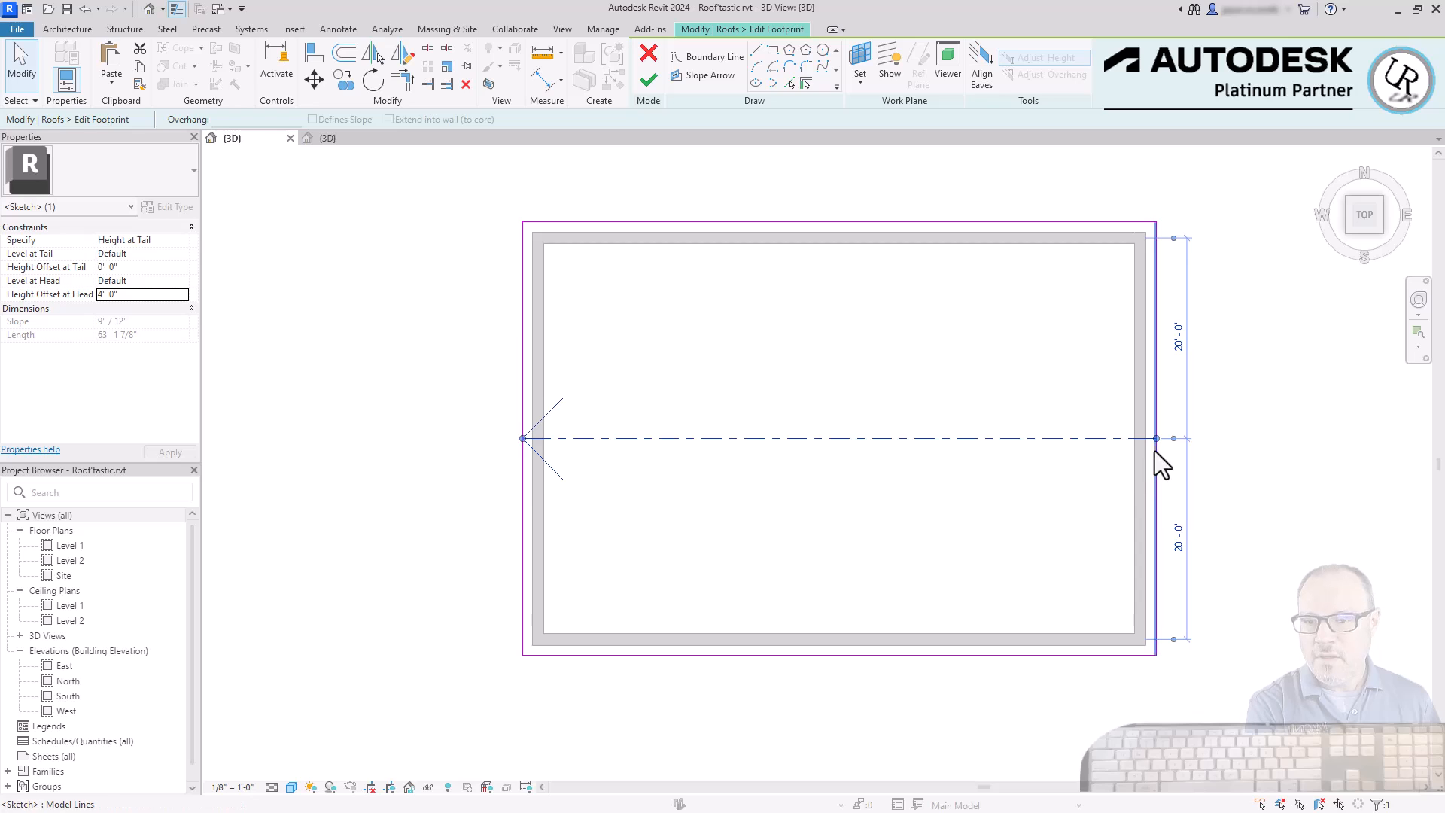
{"action": "left_click", "coordinate": [117, 269]}
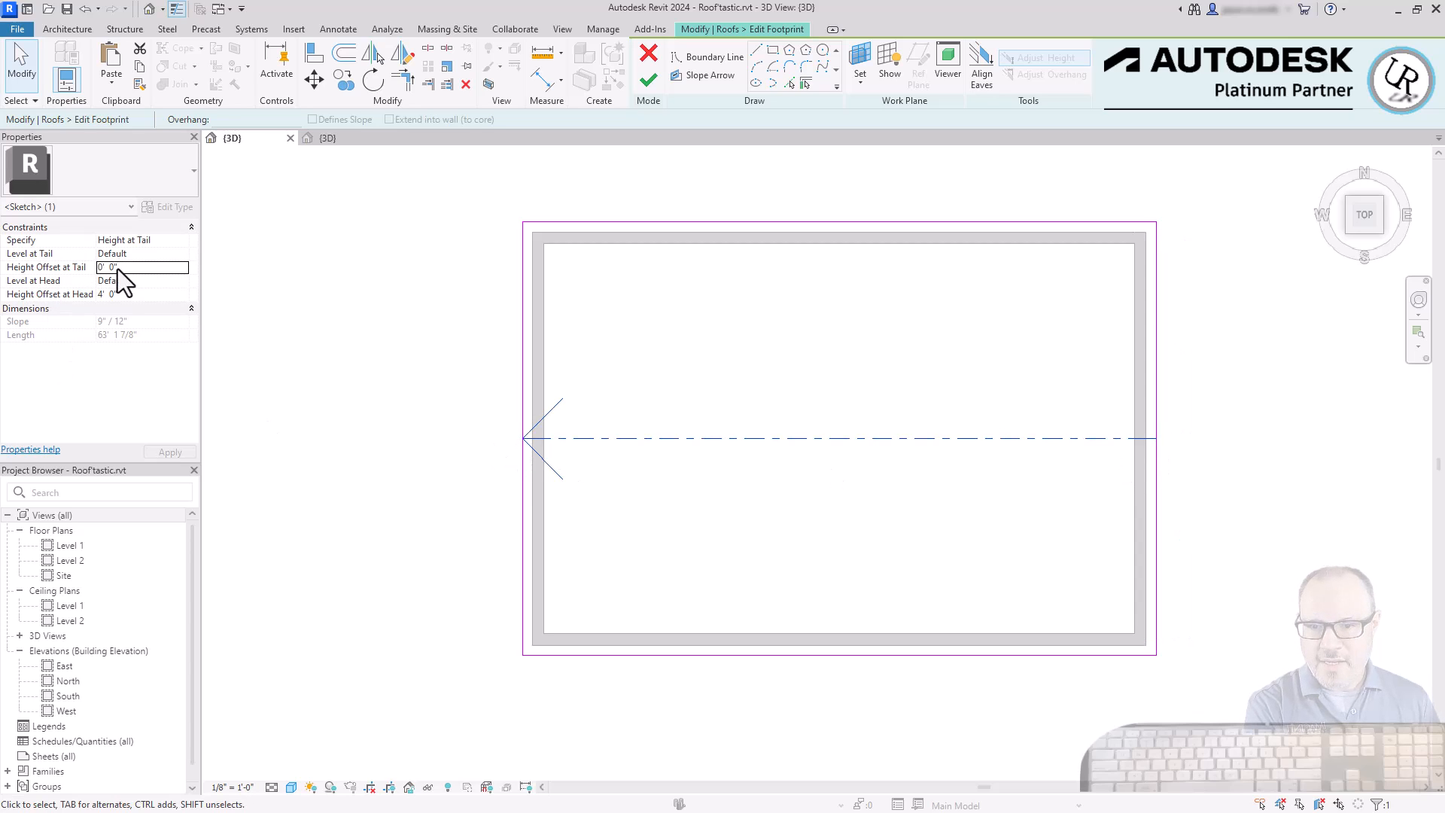
{"action": "left_click", "coordinate": [118, 299]}
{"action": "left_click", "coordinate": [648, 79]}
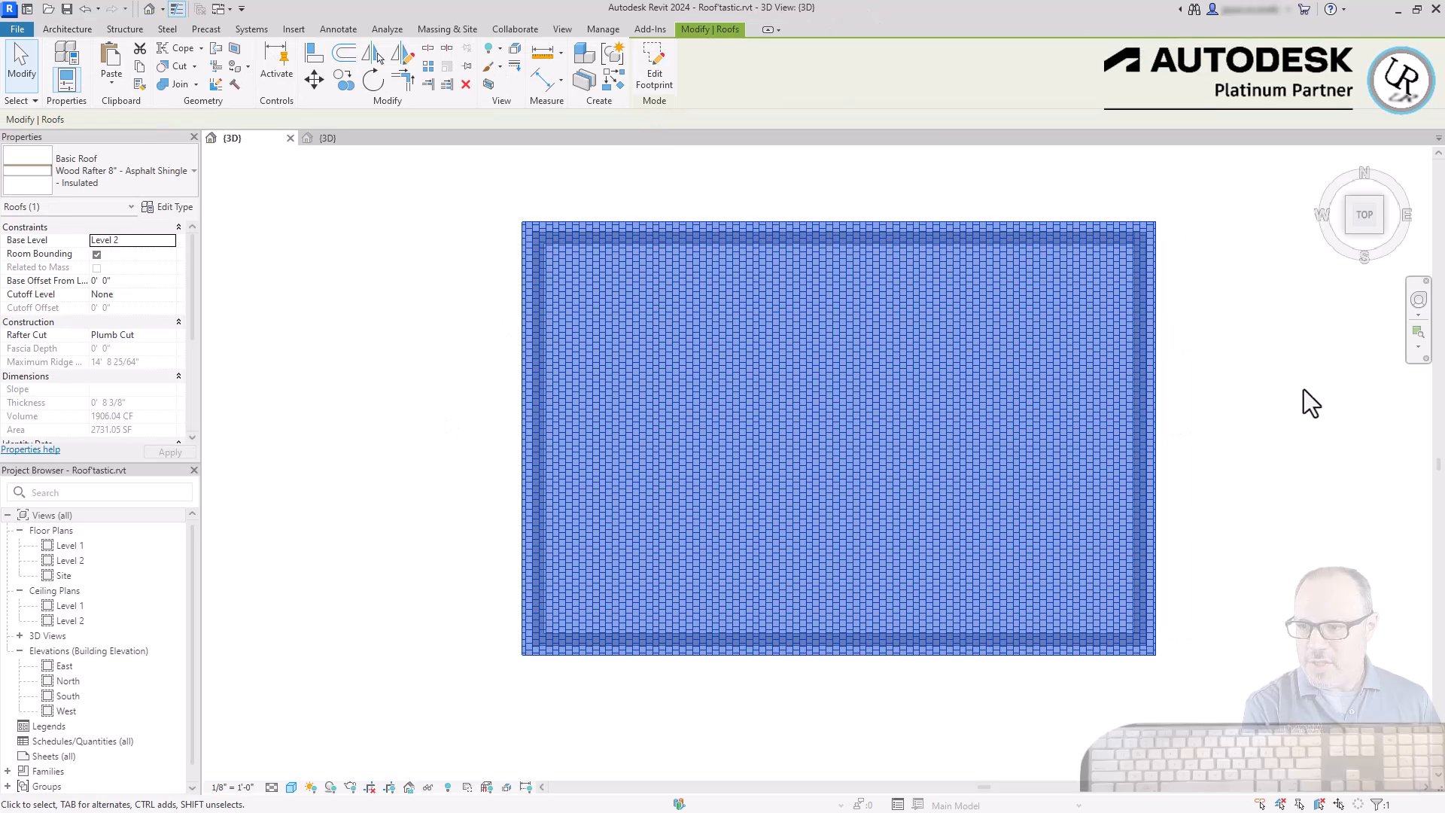
- Examine the sloped roof from the front, checking both its high west end and its low east end closely
{"action": "left_click", "coordinate": [1366, 249]}
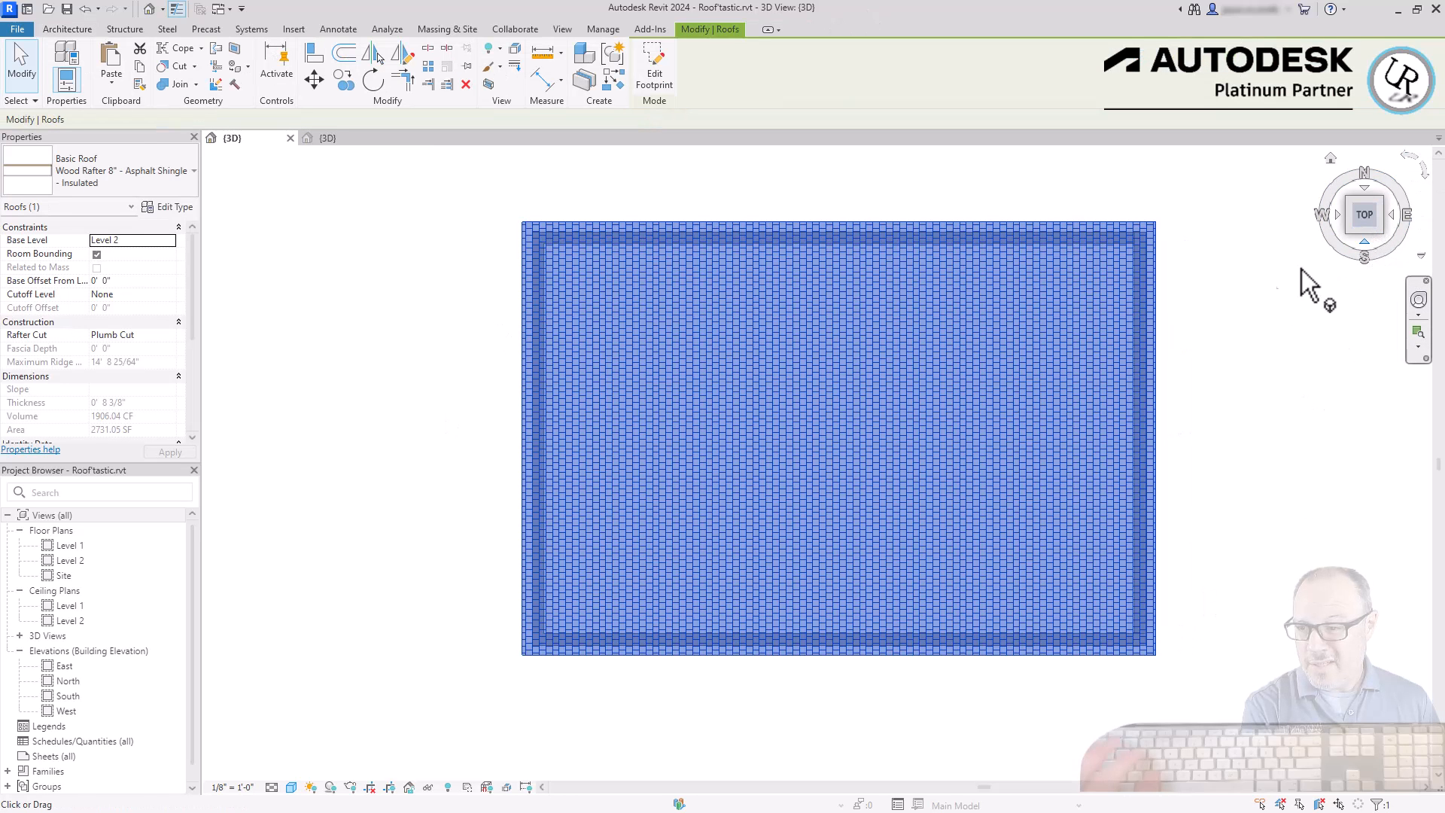
{"action": "scroll", "coordinate": [1038, 512], "scroll_direction": "up", "scroll_amount": 4}
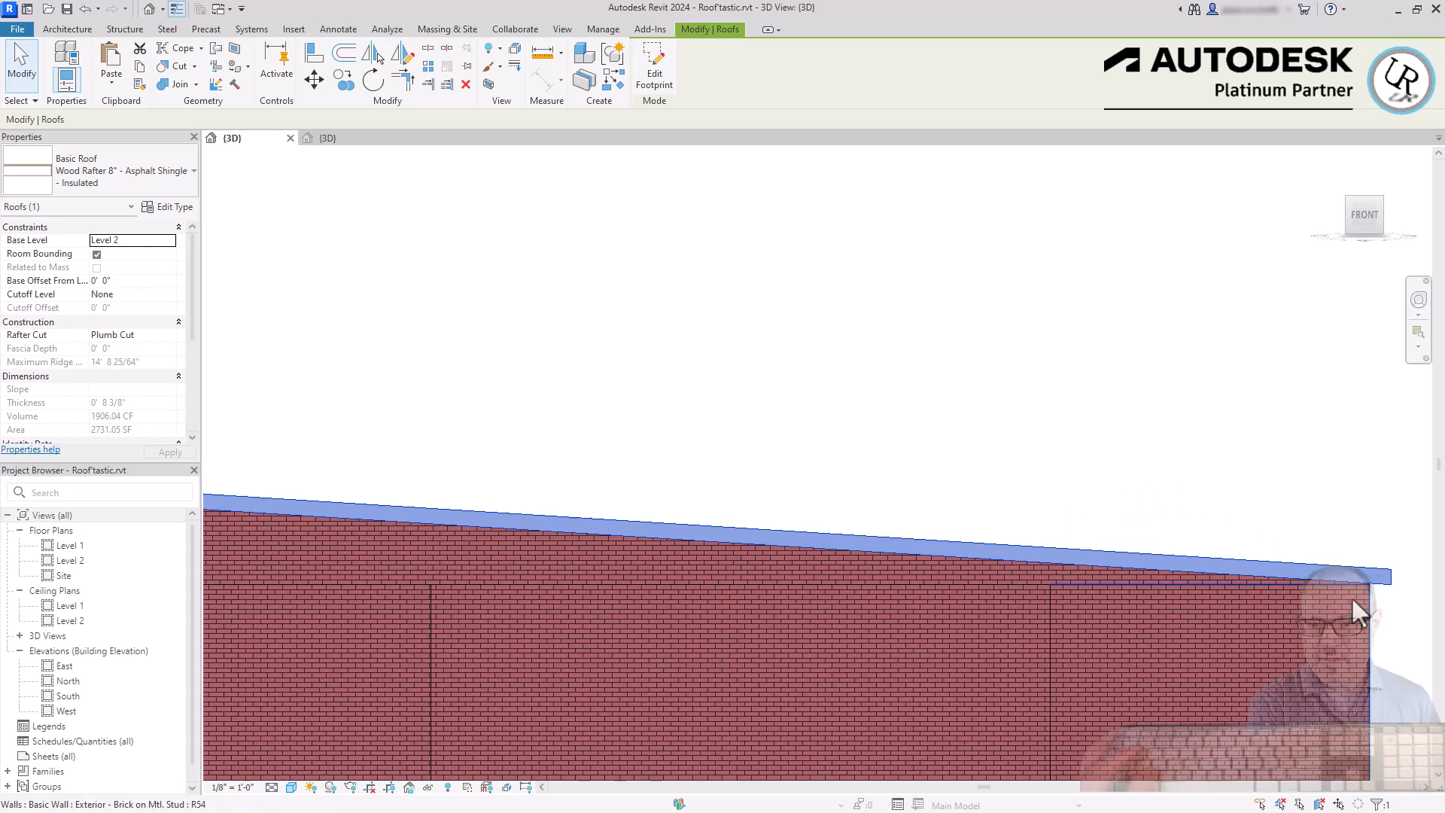
{"action": "scroll", "coordinate": [1381, 576], "scroll_direction": "down", "scroll_amount": 1}
{"action": "left_click", "coordinate": [342, 555]}
{"action": "scroll", "coordinate": [376, 572], "scroll_direction": "up", "scroll_amount": 2}
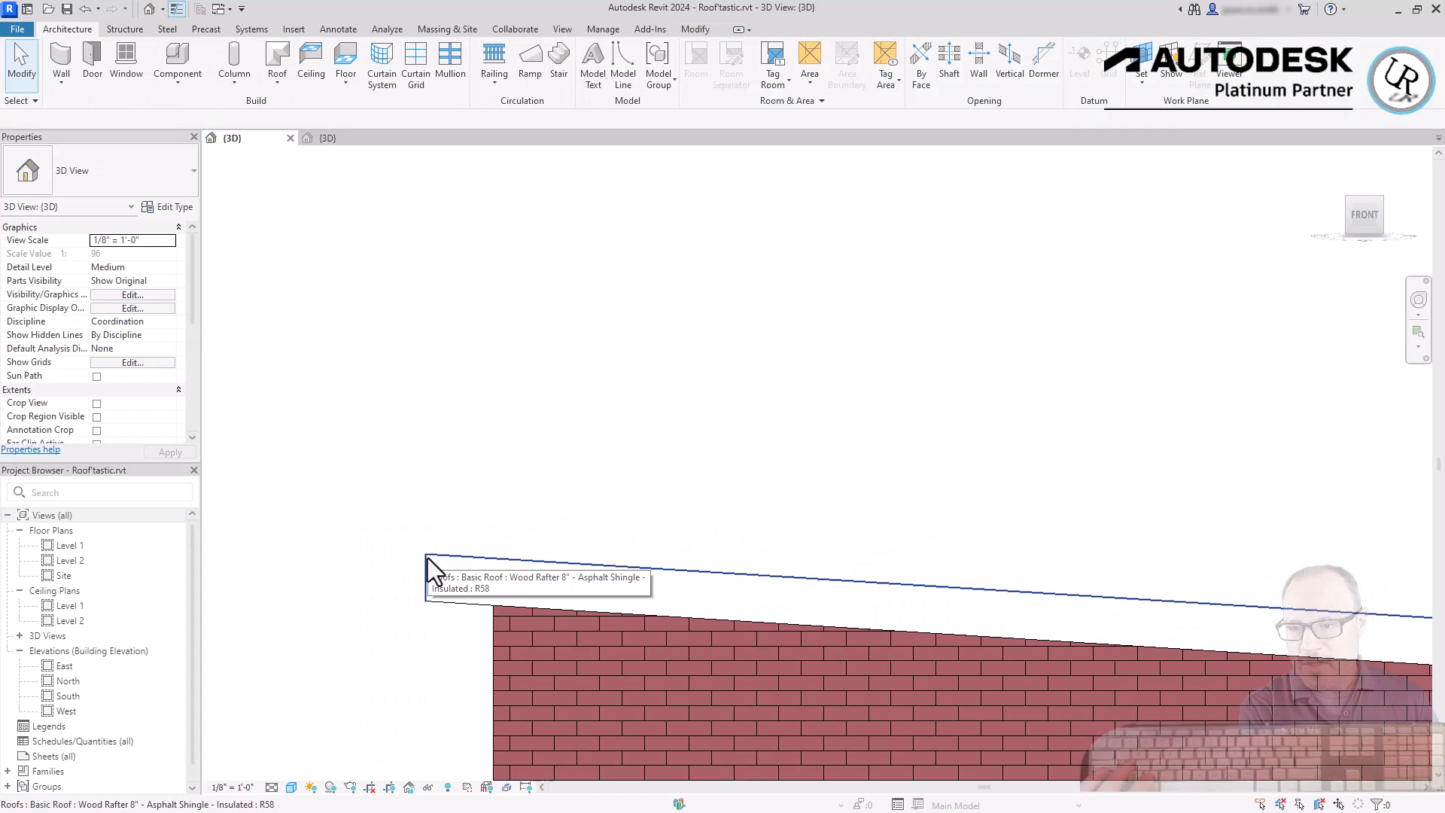
{"action": "scroll", "coordinate": [335, 463], "scroll_direction": "down", "scroll_amount": 3}
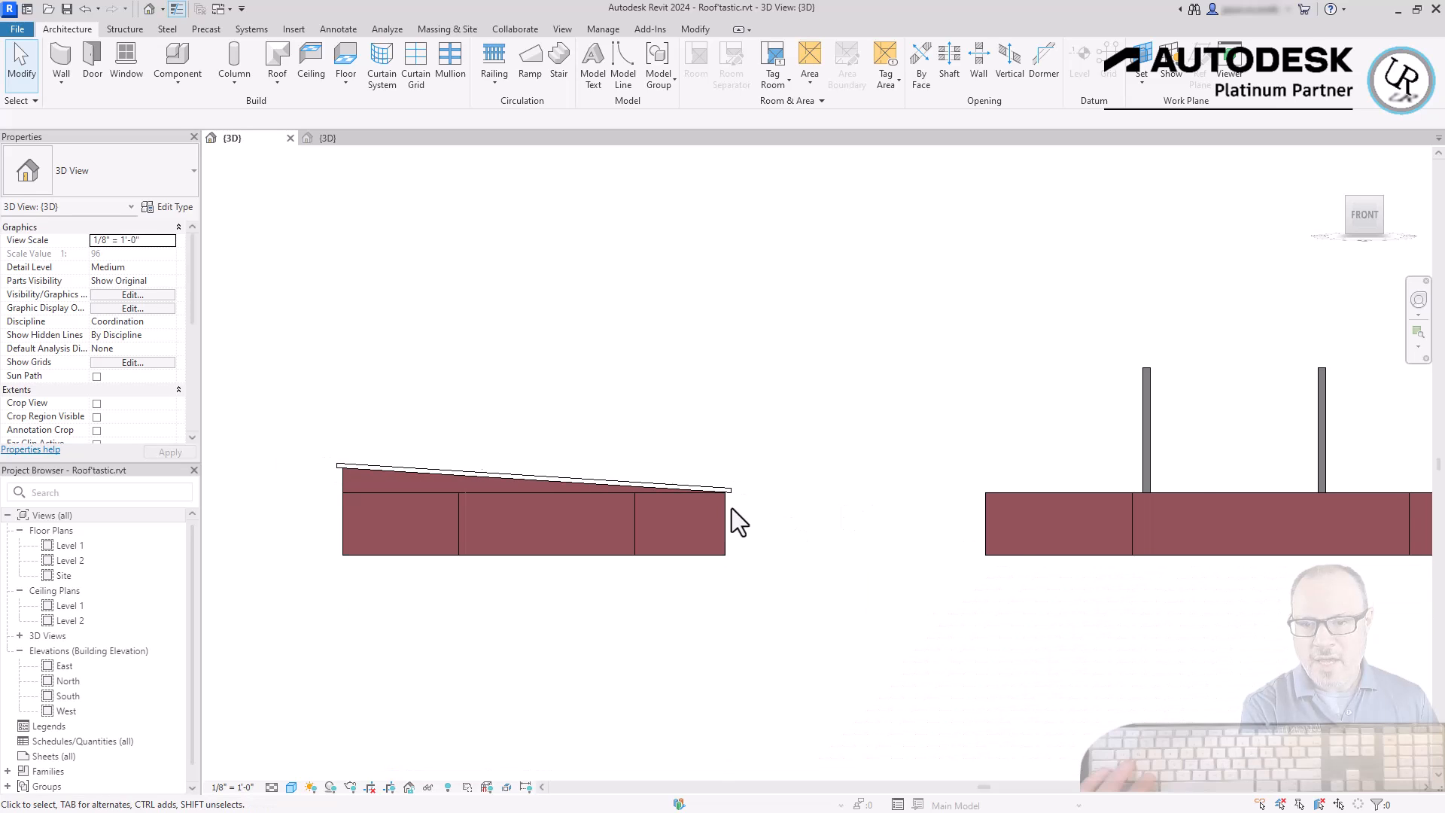
{"action": "scroll", "coordinate": [760, 452], "scroll_direction": "up", "scroll_amount": 3}
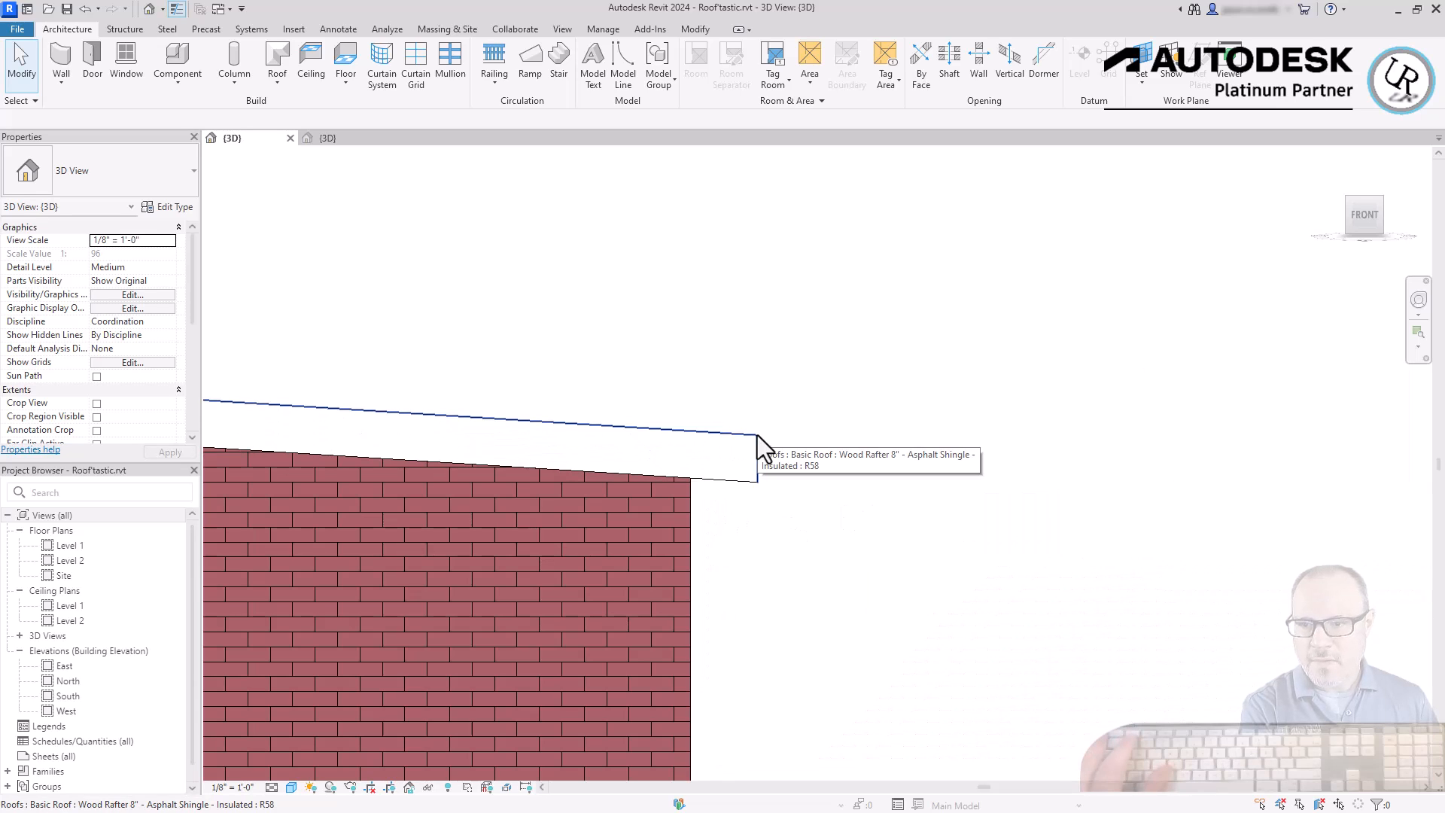
{"action": "scroll", "coordinate": [857, 486], "scroll_direction": "down", "scroll_amount": 2}
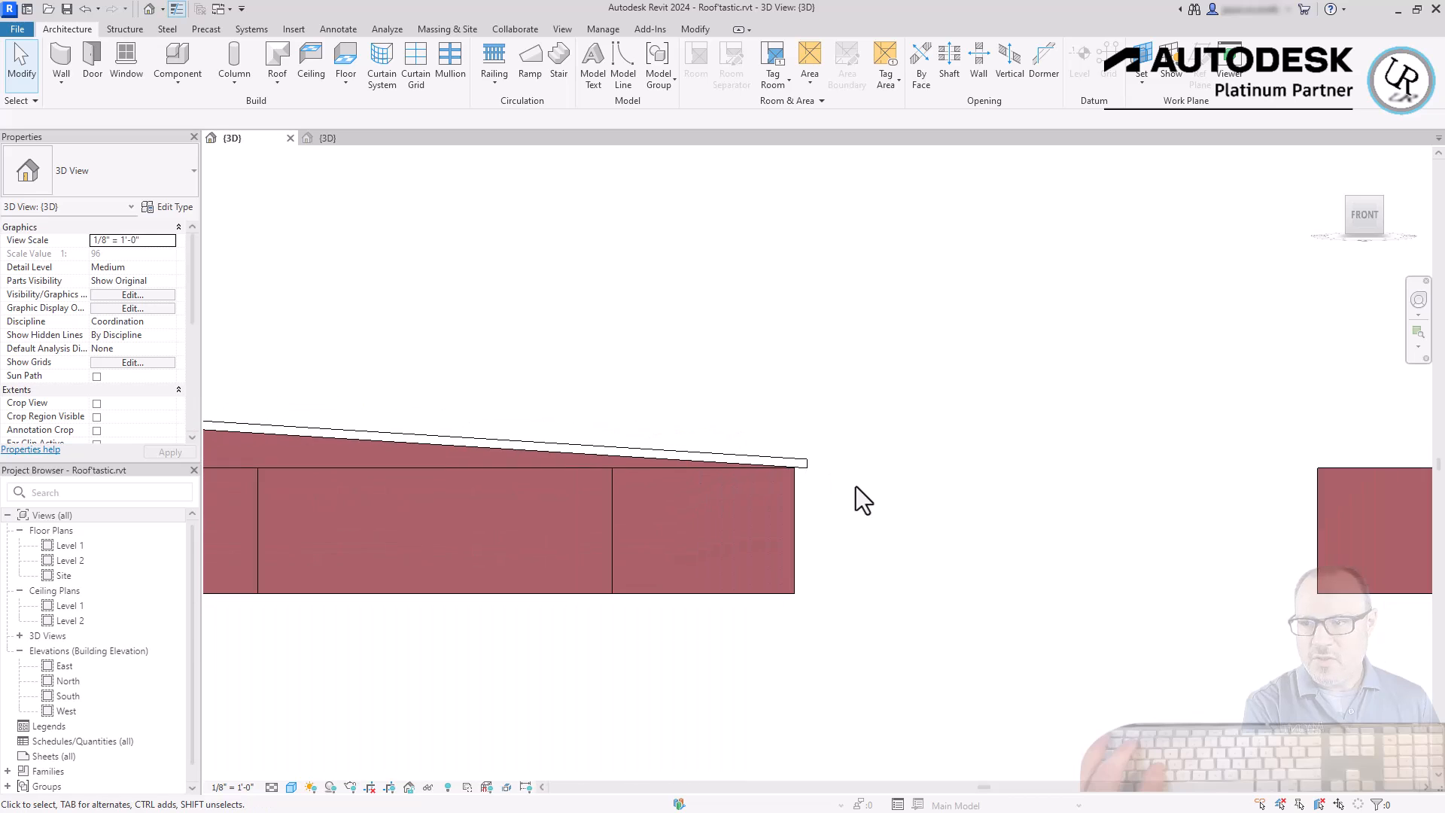
{"action": "left_click", "coordinate": [807, 466]}
- In the Hotel-RoofExtrd model's Floor 1 plan, draw a horizontal reference plane along the outer face of the south wall below West Stairs
{"action": "left_click", "coordinate": [327, 139]}
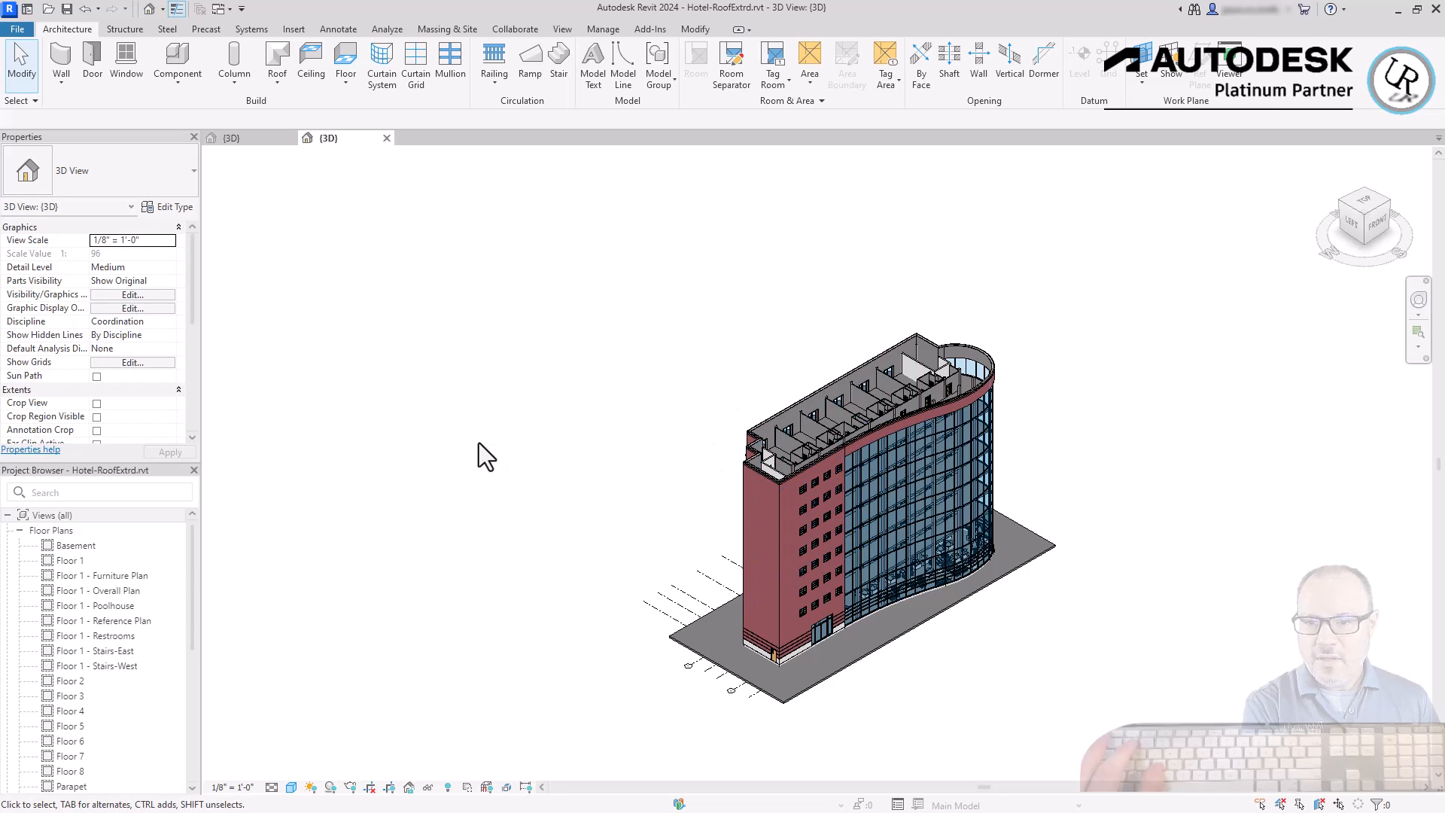
{"action": "double_click", "coordinate": [62, 561]}
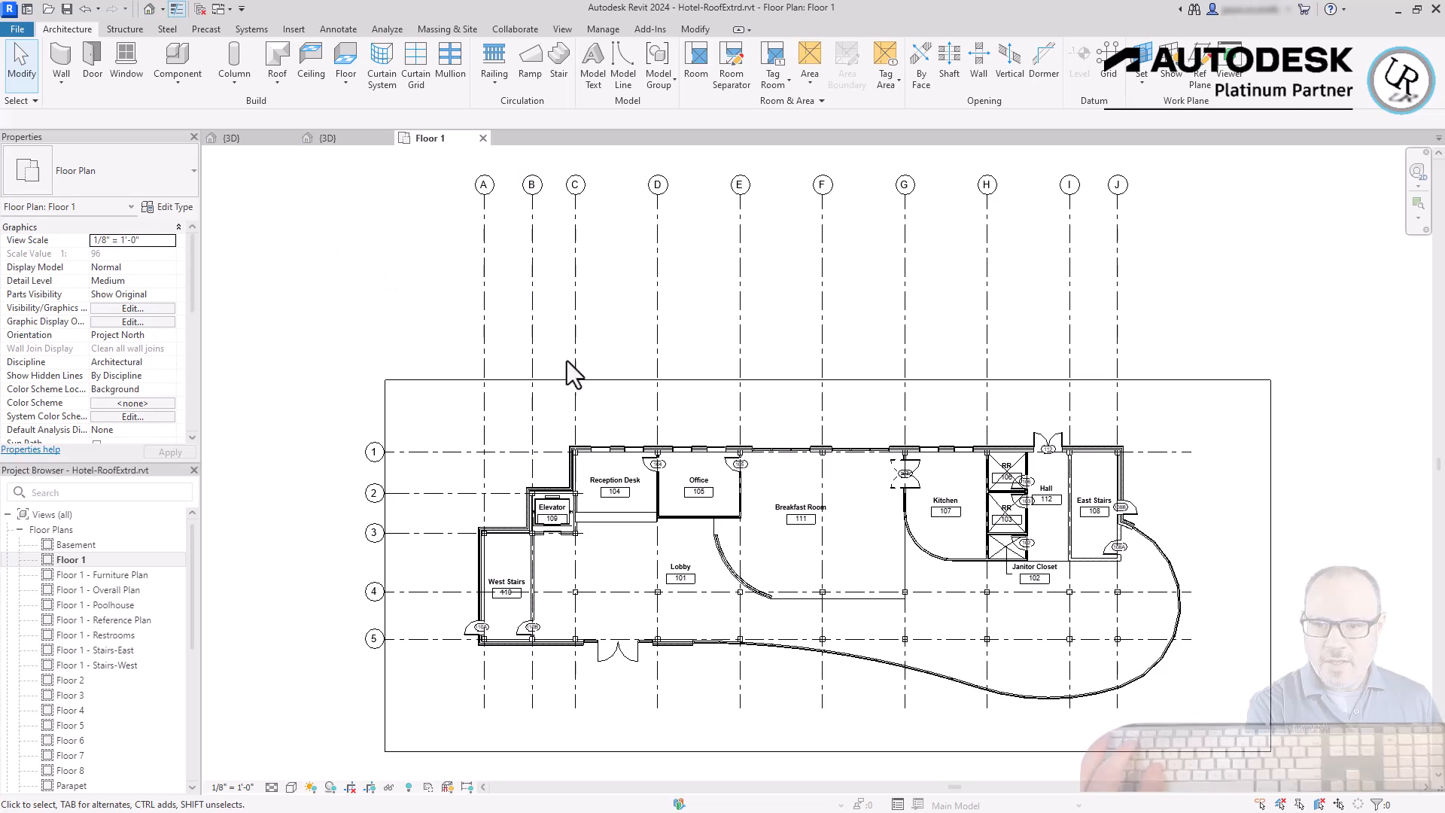
{"action": "left_click", "coordinate": [1212, 78]}
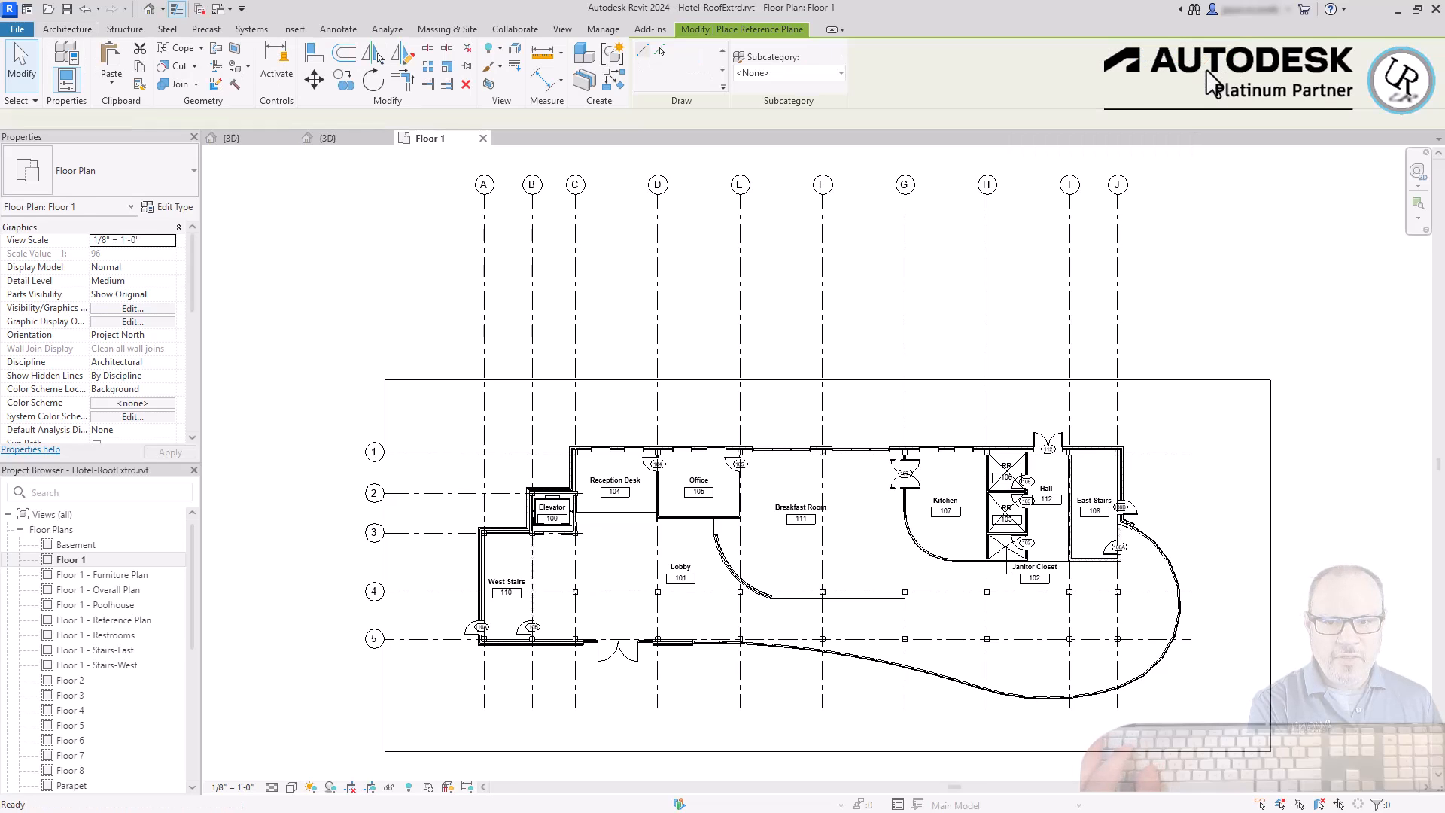
{"action": "scroll", "coordinate": [533, 675], "scroll_direction": "up", "scroll_amount": 8}
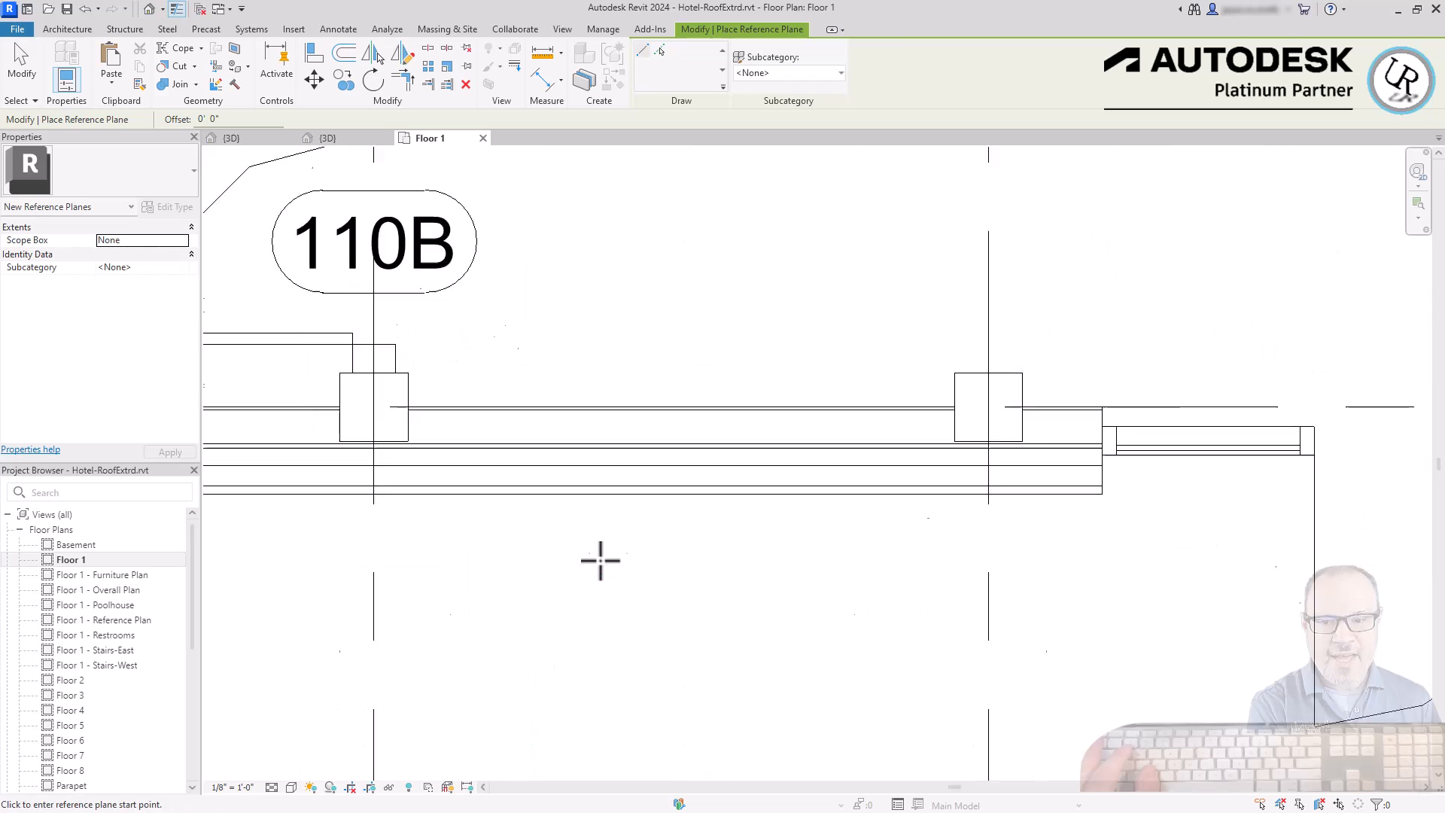
{"action": "left_click", "coordinate": [1327, 401]}
{"action": "scroll", "coordinate": [1327, 401], "scroll_direction": "down", "scroll_amount": 5}
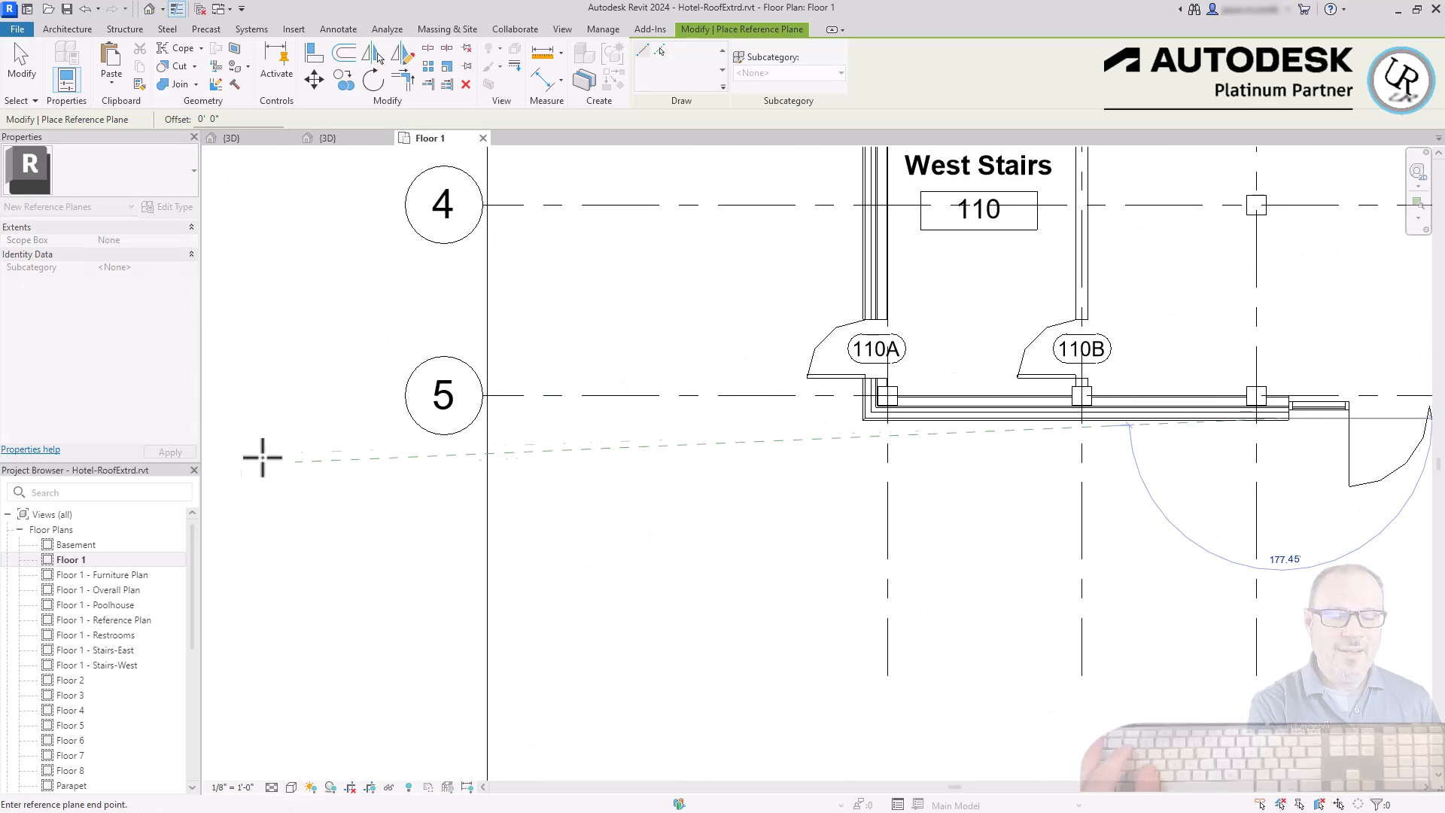
{"action": "left_click", "coordinate": [259, 403]}
{"action": "scroll", "coordinate": [620, 409], "scroll_direction": "down", "scroll_amount": 3}
{"action": "key", "text": "Escape"}
{"action": "key", "text": "Escape"}
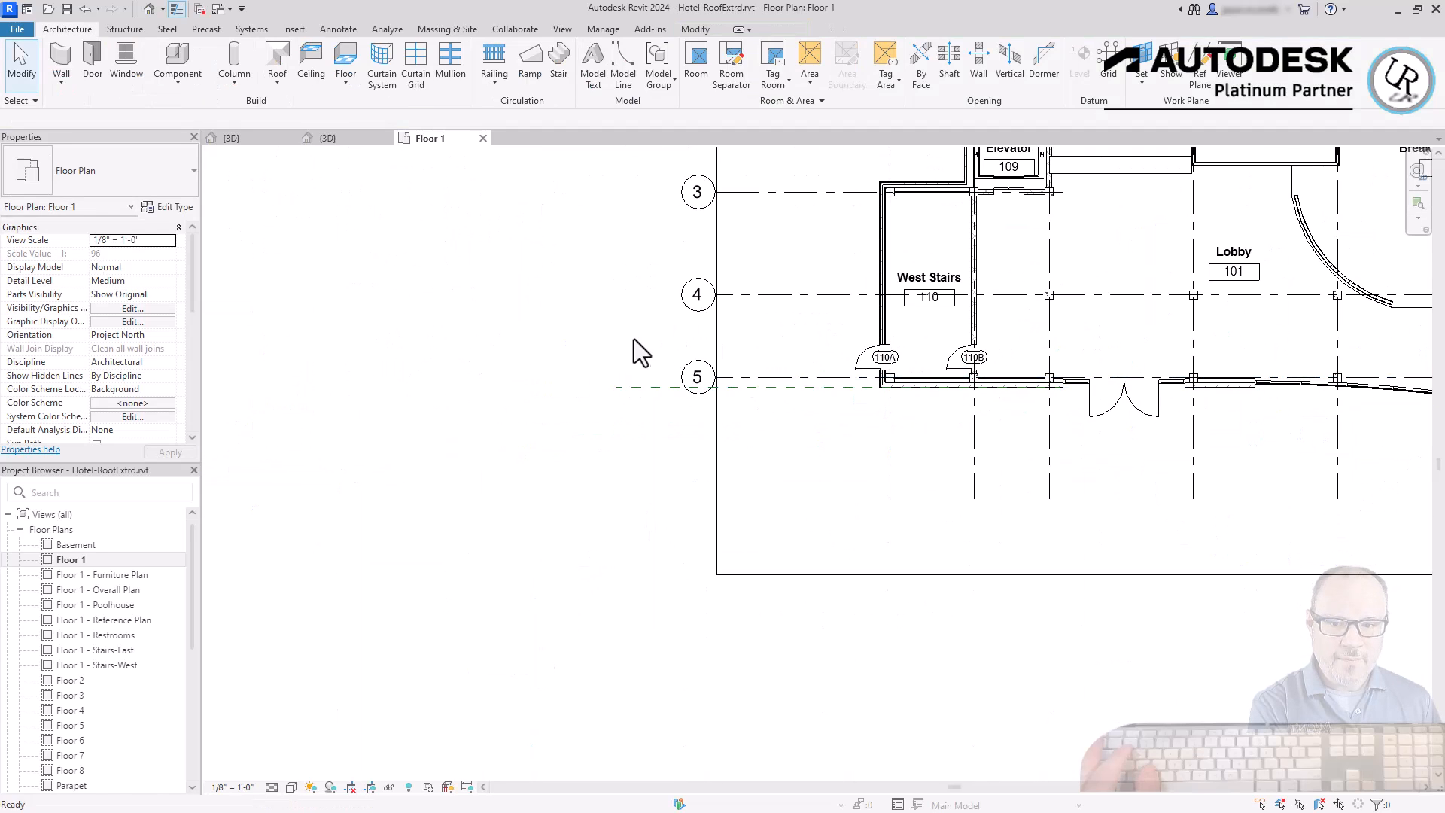
- Select the reference plane beside the south wall and open its name for editing
{"action": "scroll", "coordinate": [634, 339], "scroll_direction": "up", "scroll_amount": 4}
{"action": "left_click", "coordinate": [638, 450]}
{"action": "left_click", "coordinate": [636, 444]}
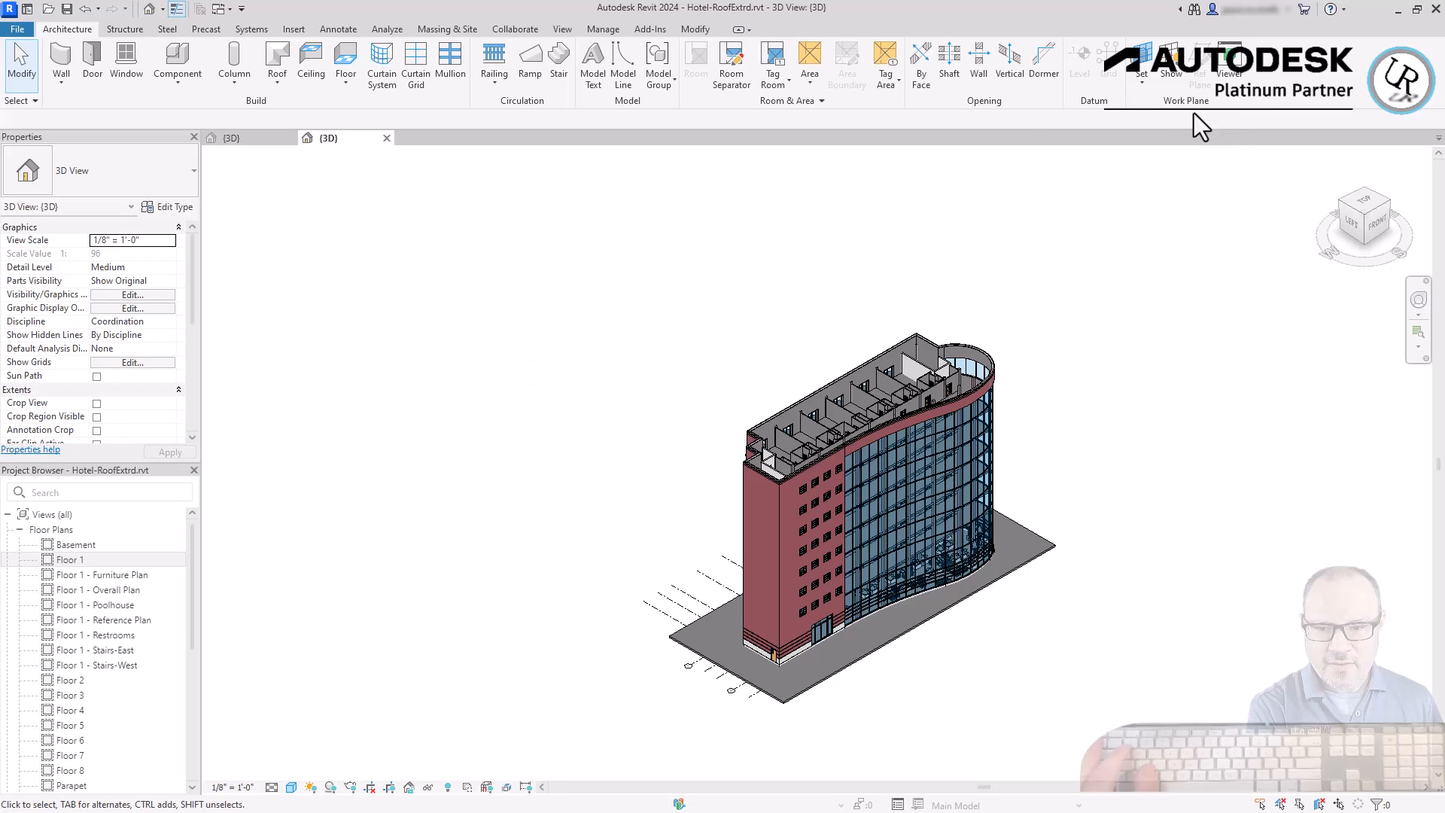
- Show the active work plane in the hotel's 3D view and compare its level with the top of the front brick wall
{"action": "left_click", "coordinate": [1171, 75]}
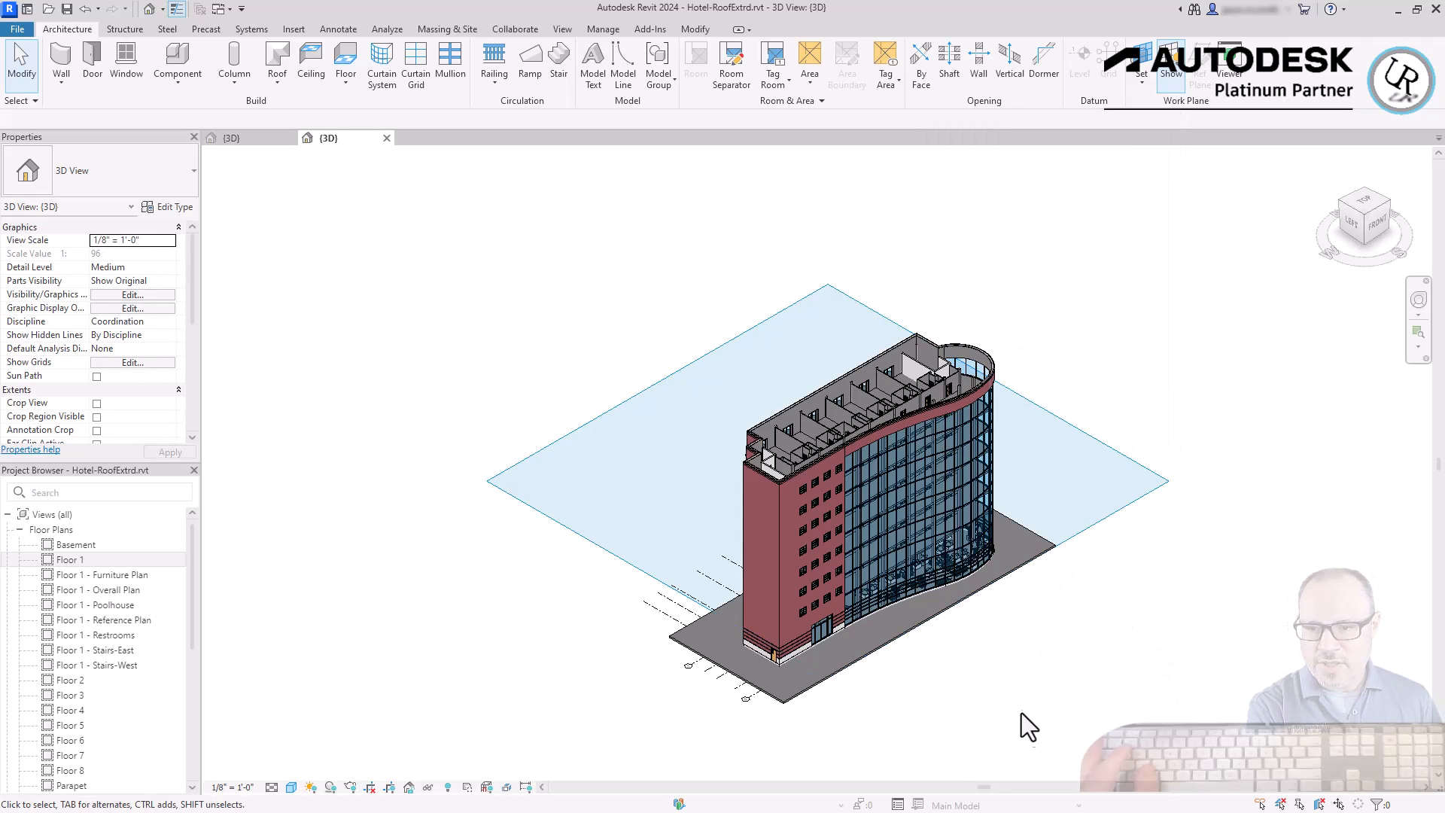
{"action": "middle_click_drag", "start_coordinate": [1033, 670], "coordinate": [978, 462], "text": "shift"}
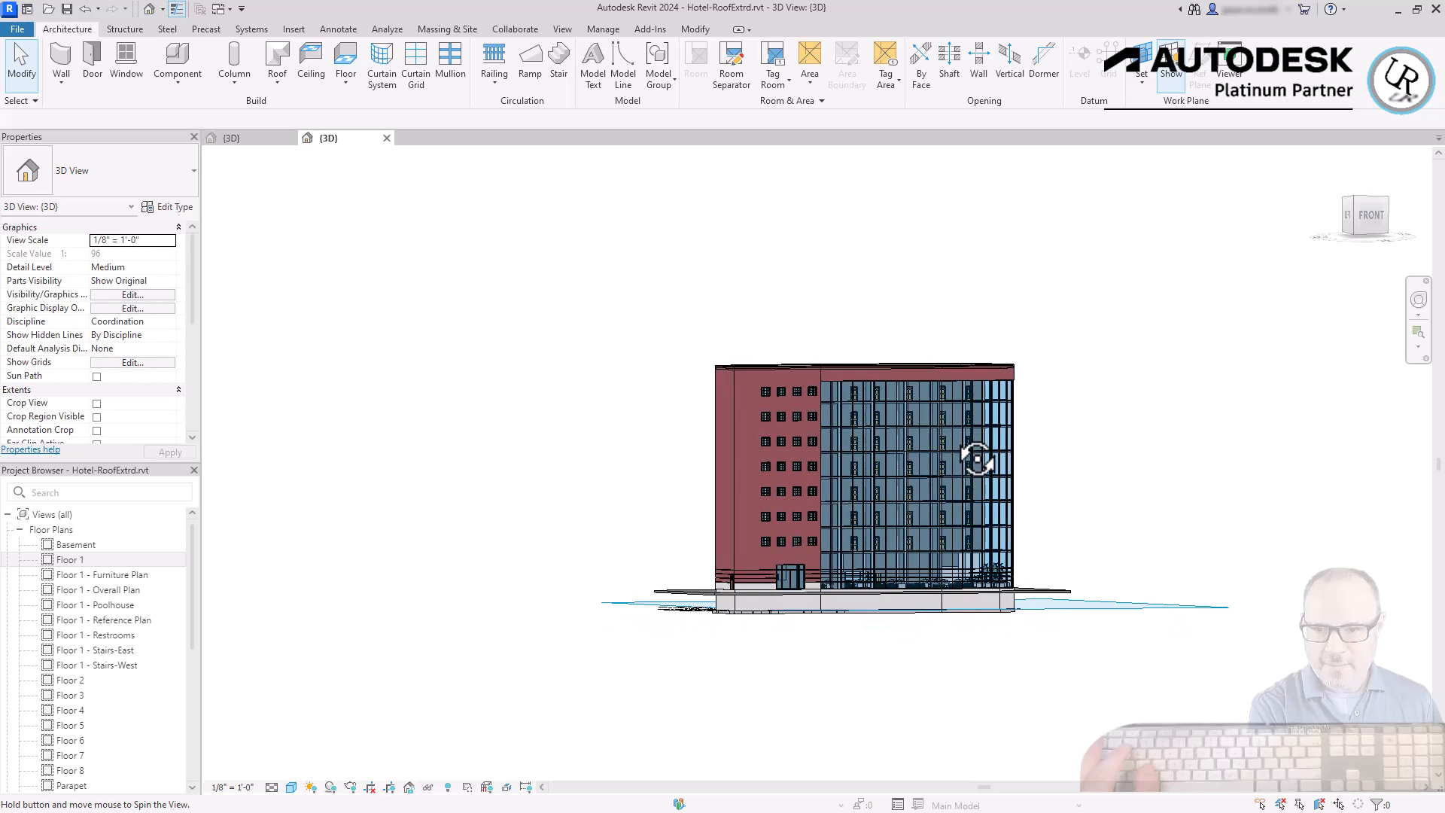
{"action": "scroll", "coordinate": [812, 697], "scroll_direction": "up", "scroll_amount": 5}
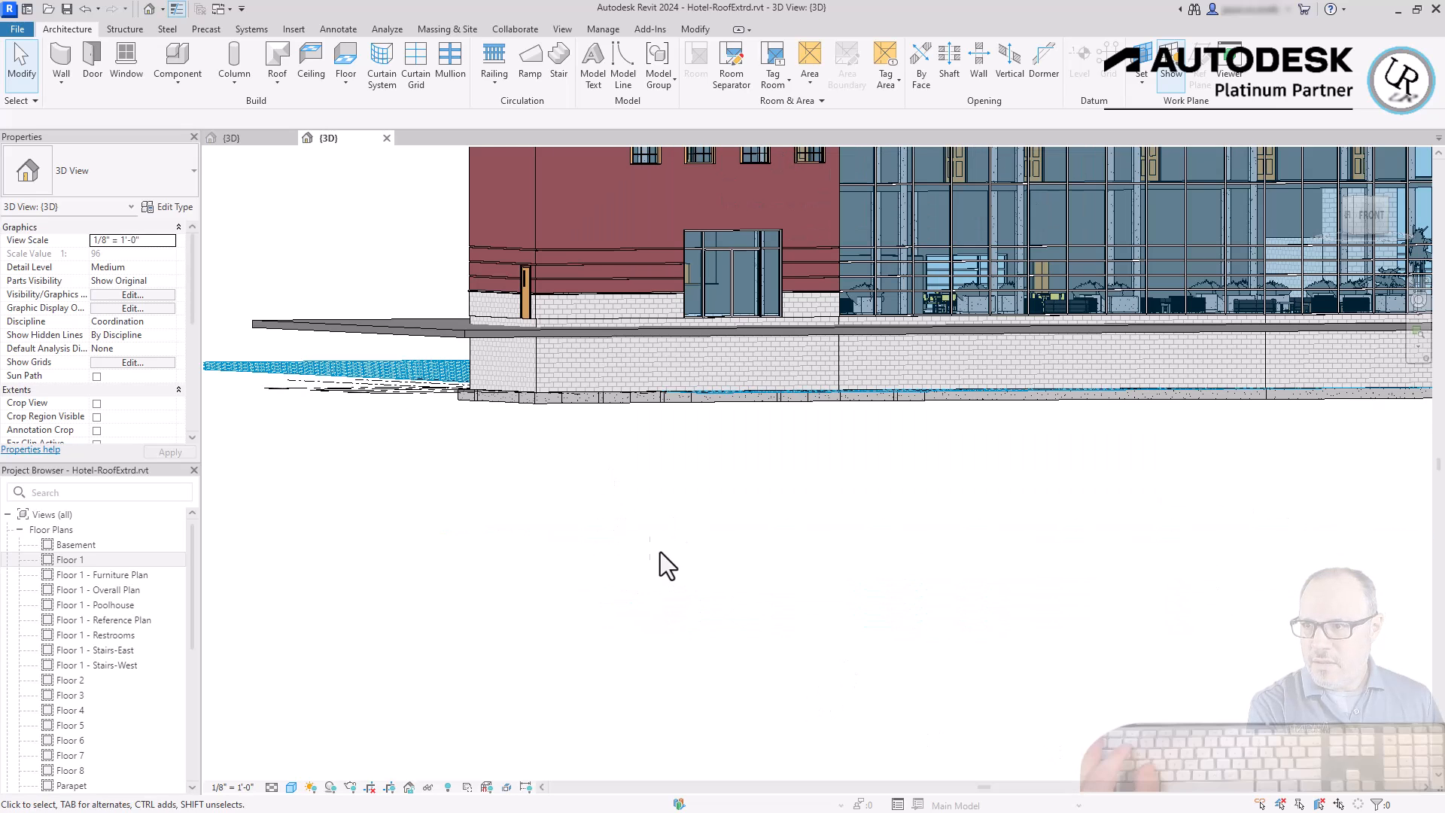
{"action": "scroll", "coordinate": [652, 536], "scroll_direction": "down", "scroll_amount": 2}
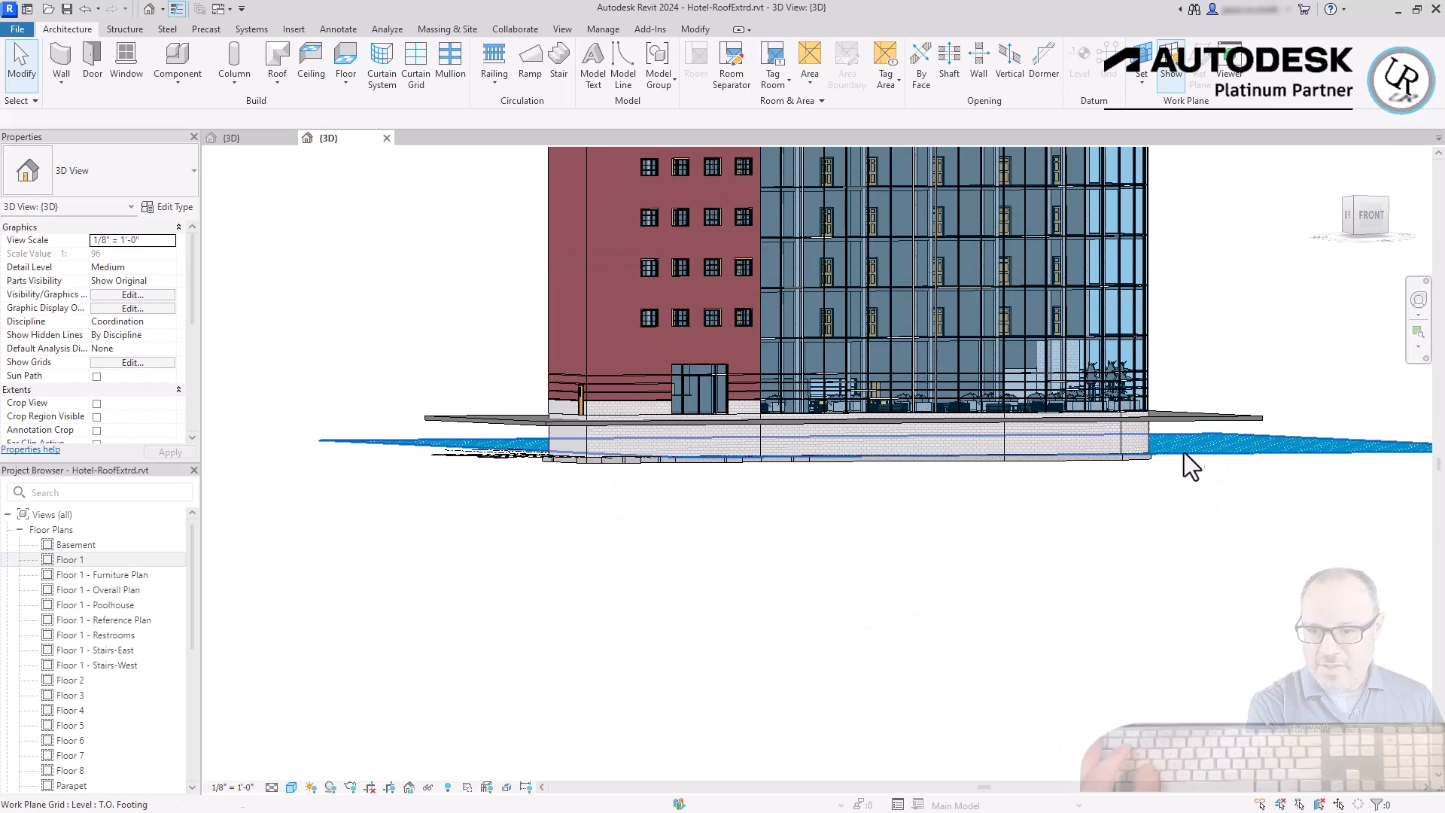
{"action": "scroll", "coordinate": [936, 495], "scroll_direction": "down", "scroll_amount": 3}
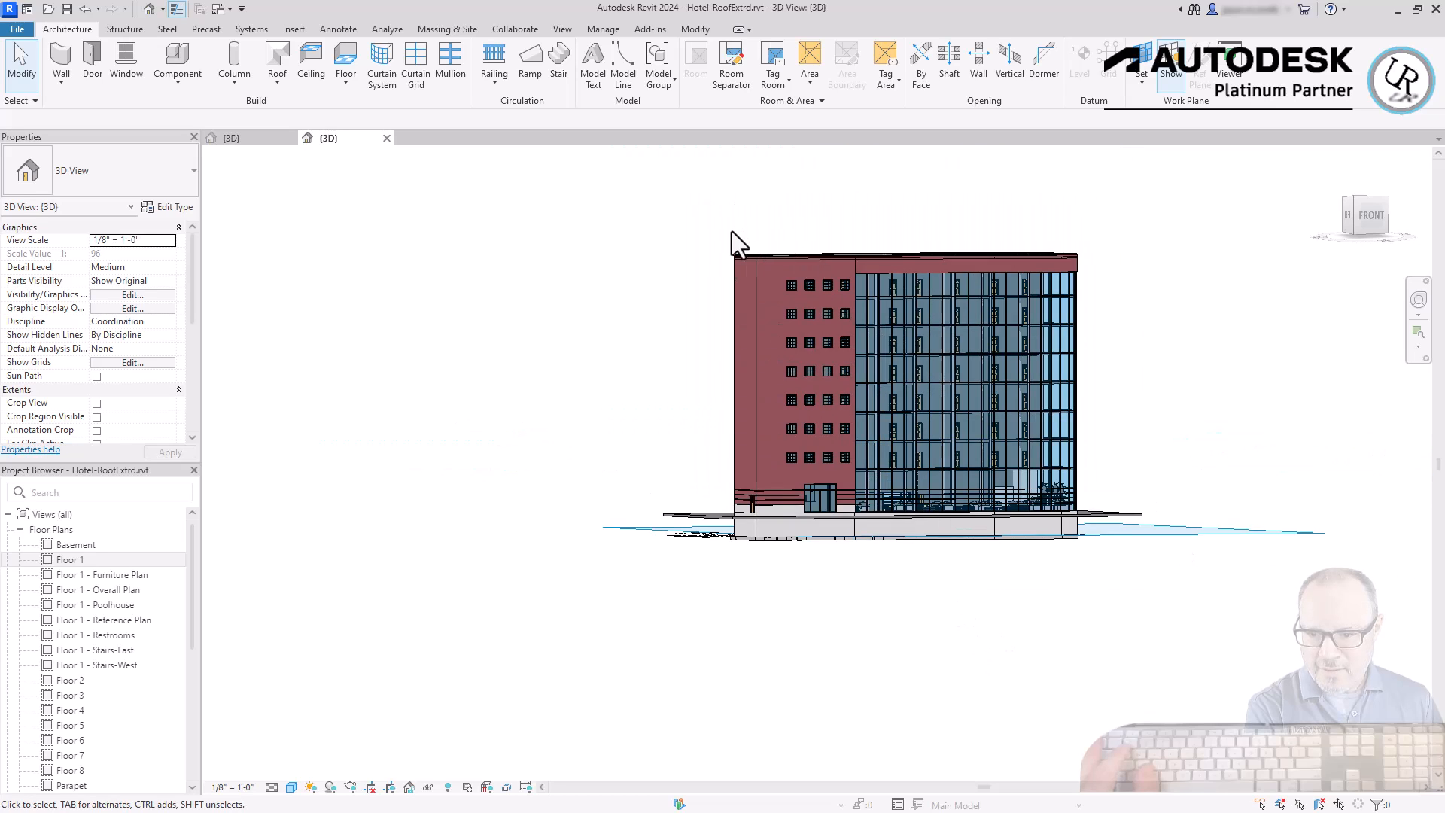
{"action": "scroll", "coordinate": [760, 271], "scroll_direction": "up", "scroll_amount": 3}
{"action": "left_click", "coordinate": [779, 312]}
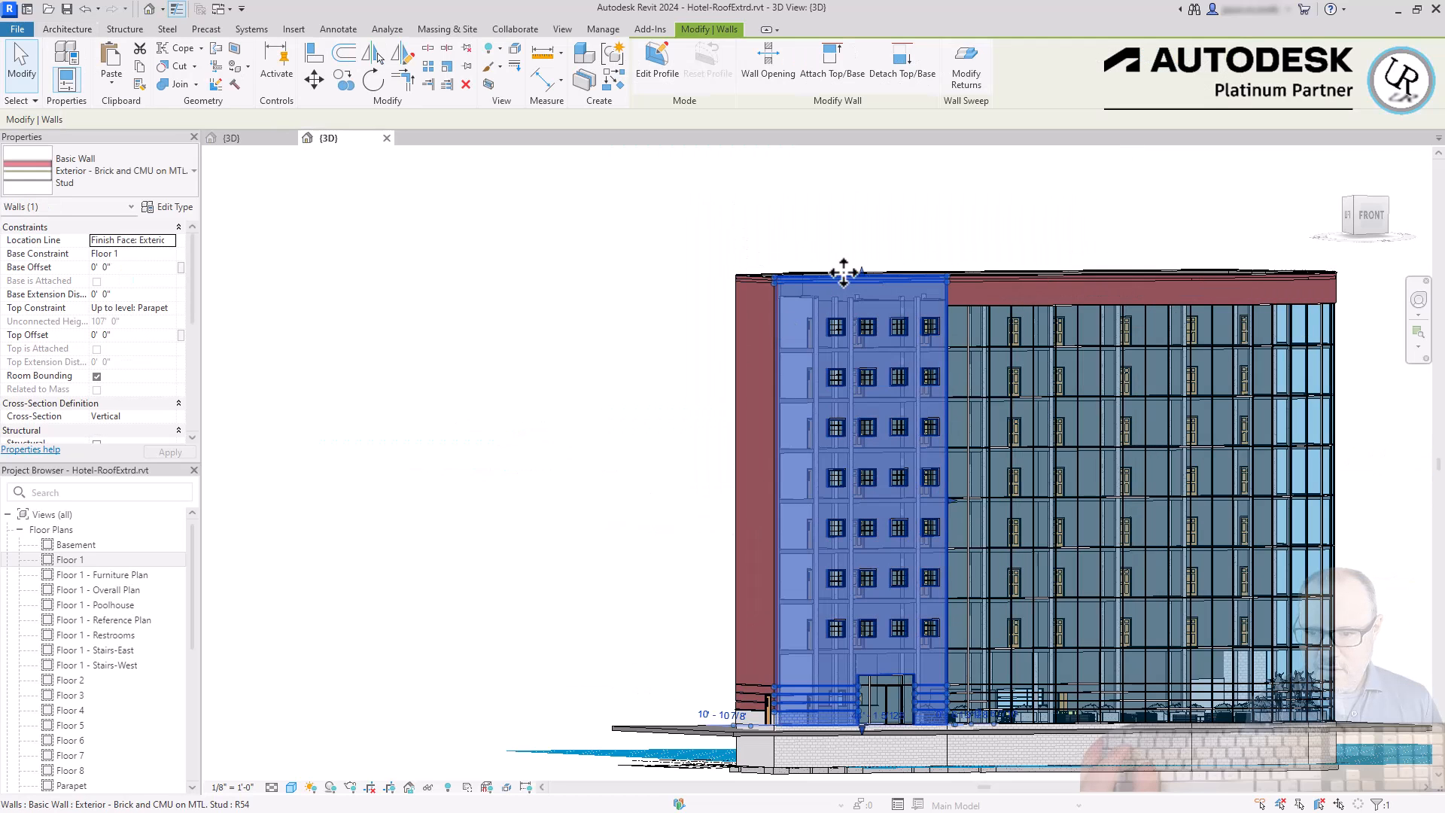
{"action": "scroll", "coordinate": [787, 315], "scroll_direction": "up", "scroll_amount": 3}
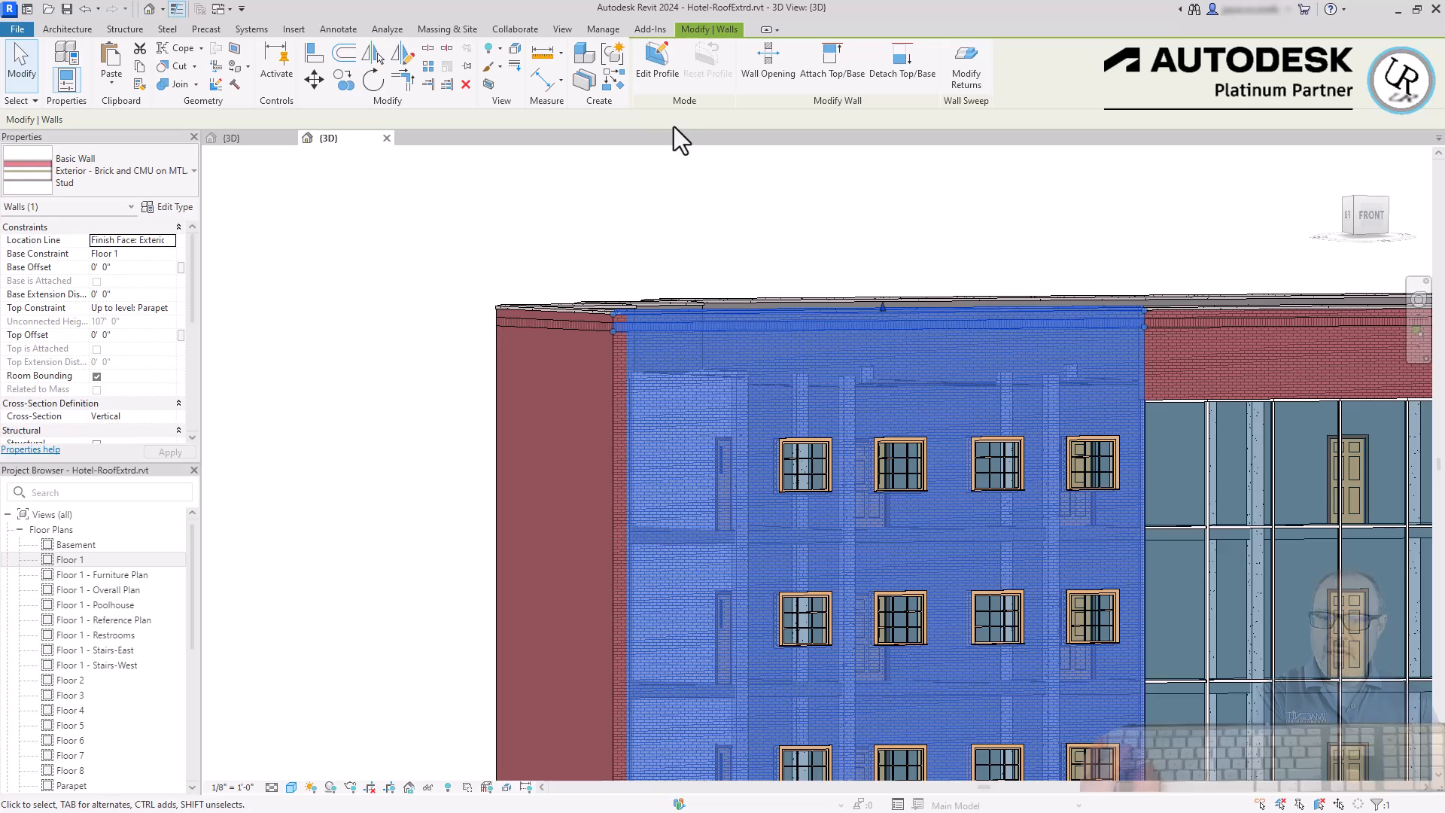
{"action": "scroll", "coordinate": [772, 314], "scroll_direction": "down", "scroll_amount": 5}
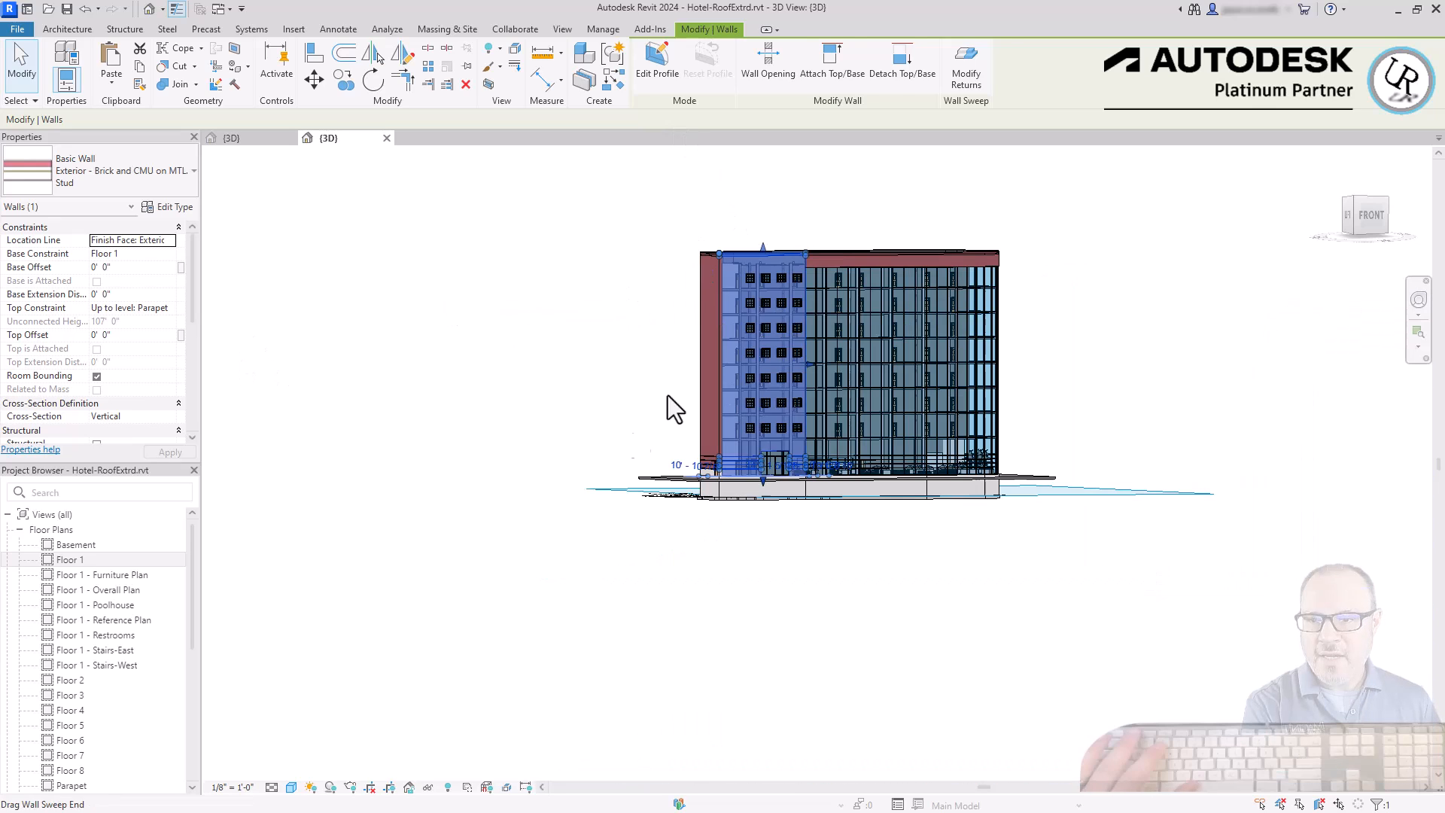
{"action": "left_click", "coordinate": [428, 367]}
- Set the 3D view's active work plane to the named reference plane Wall Face
{"action": "middle_click_drag", "start_coordinate": [979, 545], "coordinate": [1039, 622], "text": "shift"}
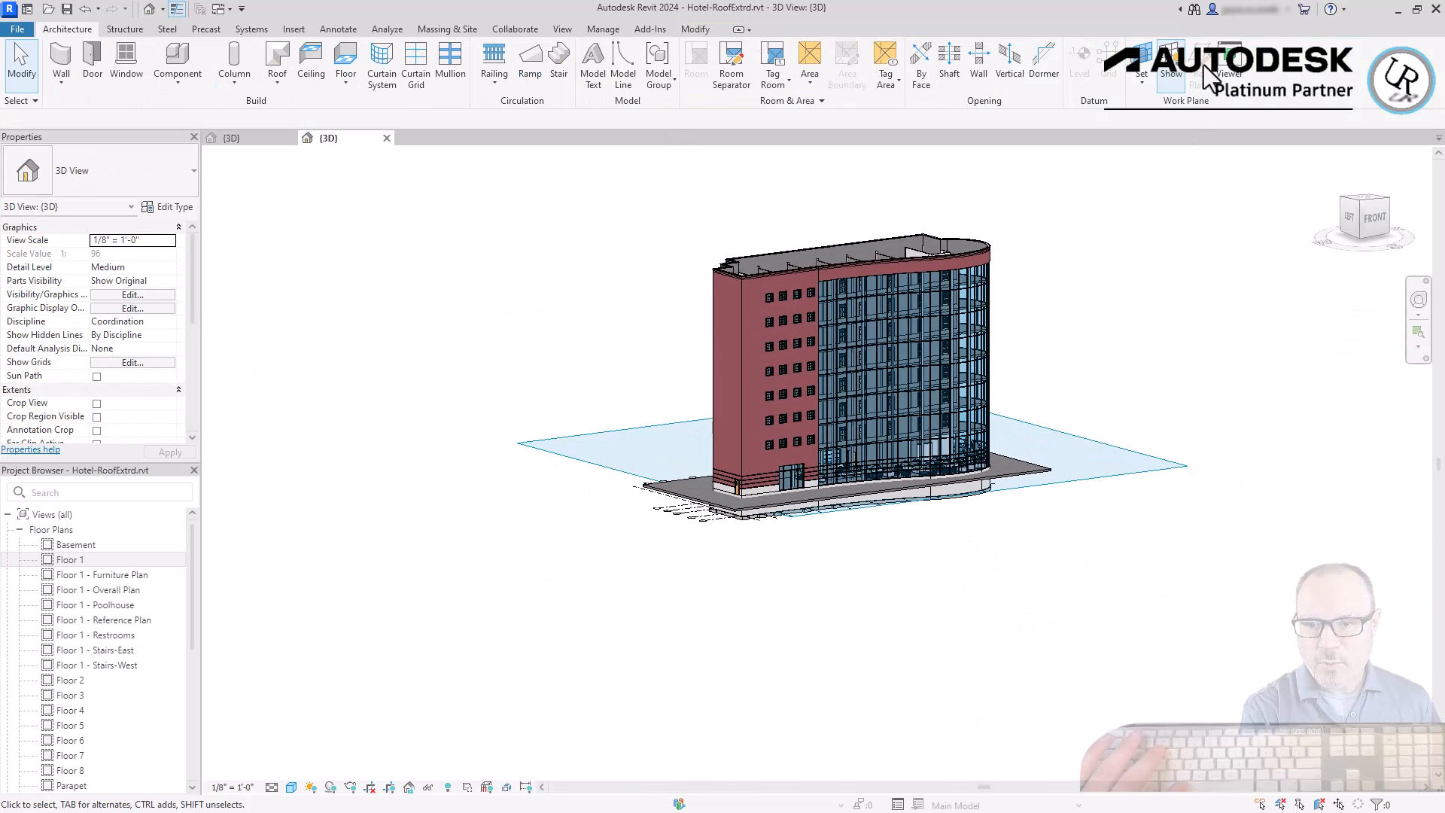
{"action": "left_click", "coordinate": [1141, 65]}
{"action": "left_click_drag", "start_coordinate": [684, 299], "coordinate": [998, 423]}
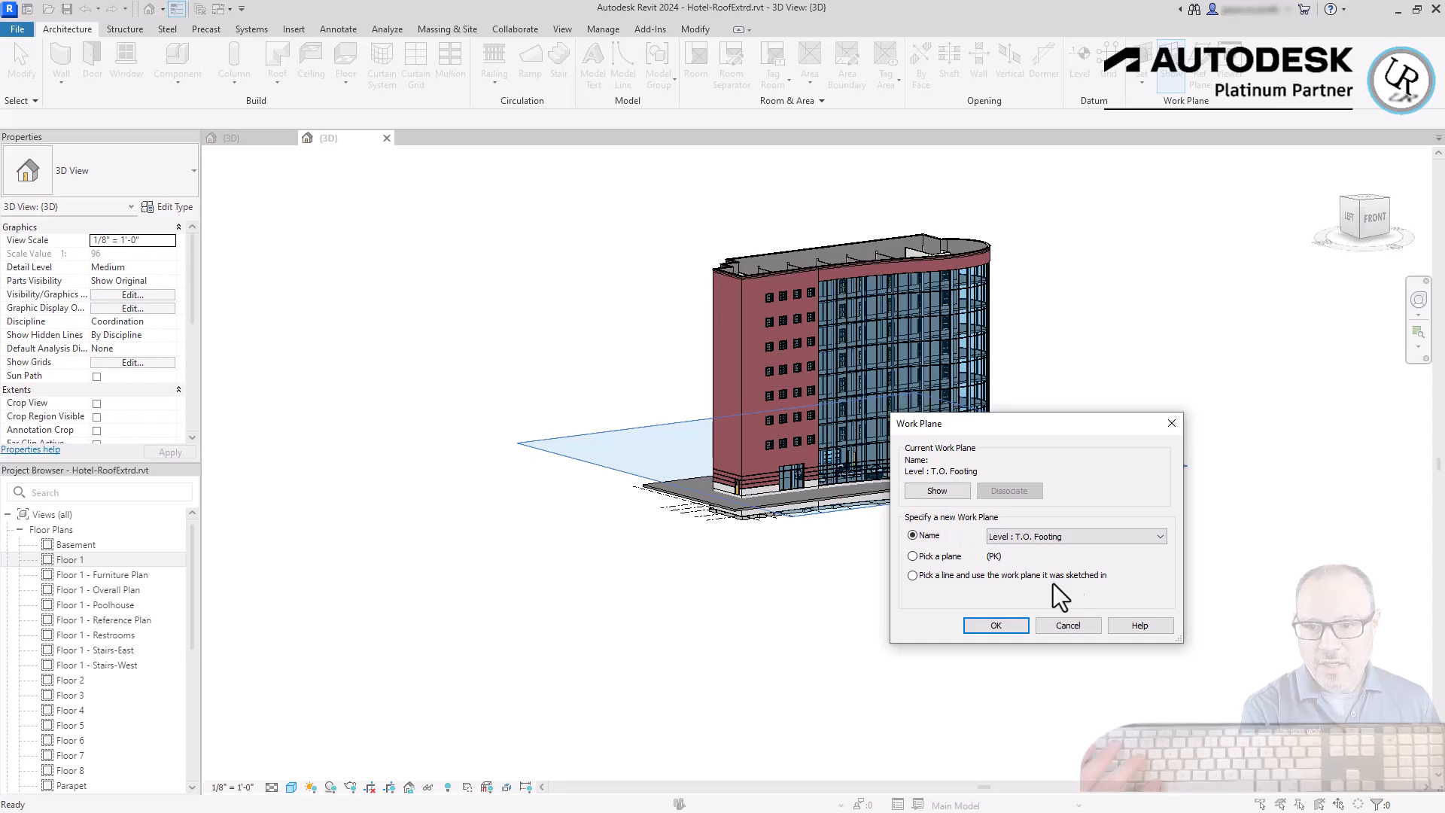
{"action": "left_click", "coordinate": [1159, 538]}
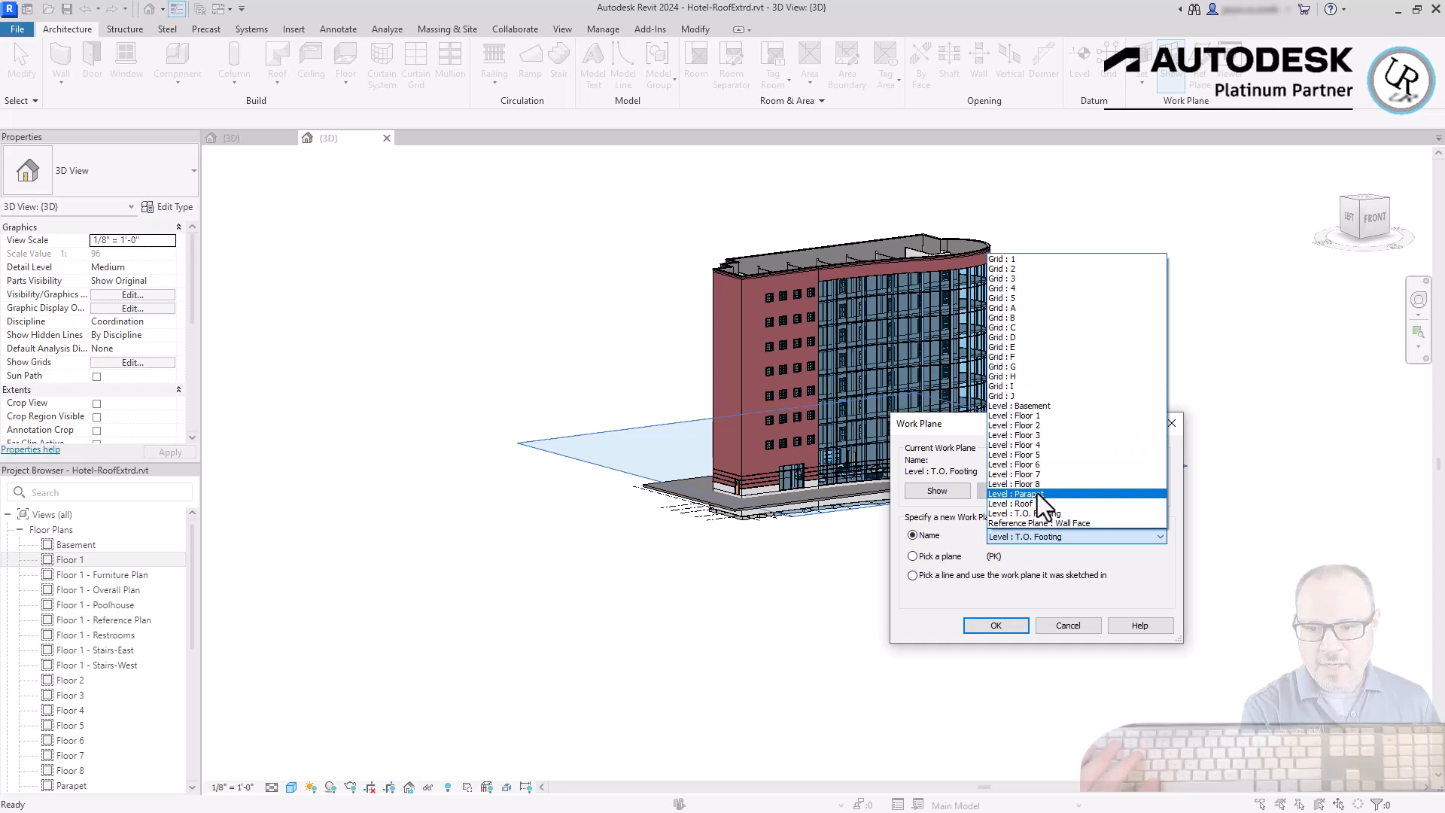
{"action": "left_click", "coordinate": [1062, 522]}
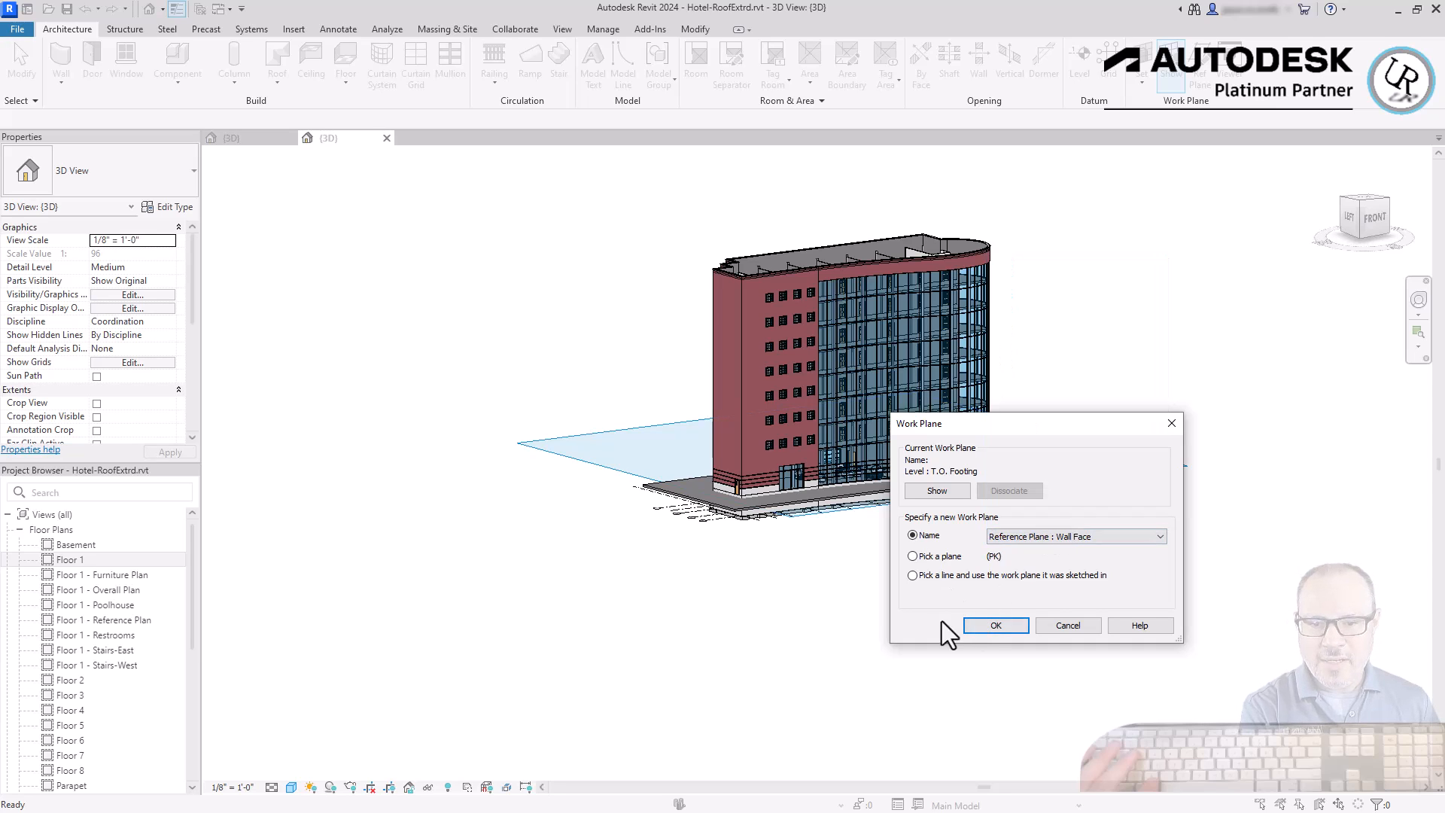
{"action": "left_click", "coordinate": [992, 625]}
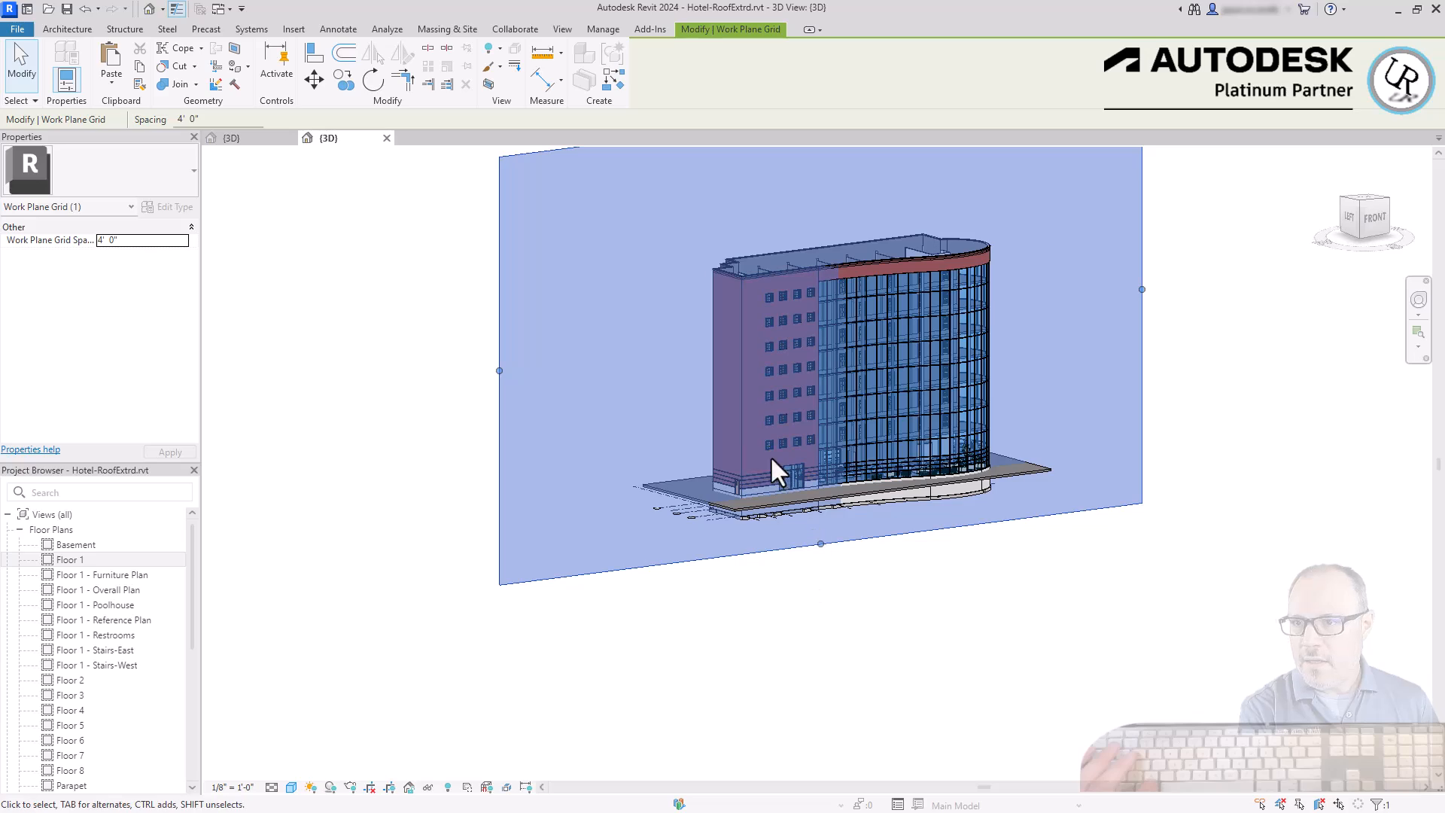
- Inspect the vertical work plane against the hotel's south brick wall from behind and from the front corner
{"action": "middle_click_drag", "start_coordinate": [616, 411], "coordinate": [990, 477], "text": "shift"}
{"action": "scroll", "coordinate": [882, 299], "scroll_direction": "up", "scroll_amount": 5}
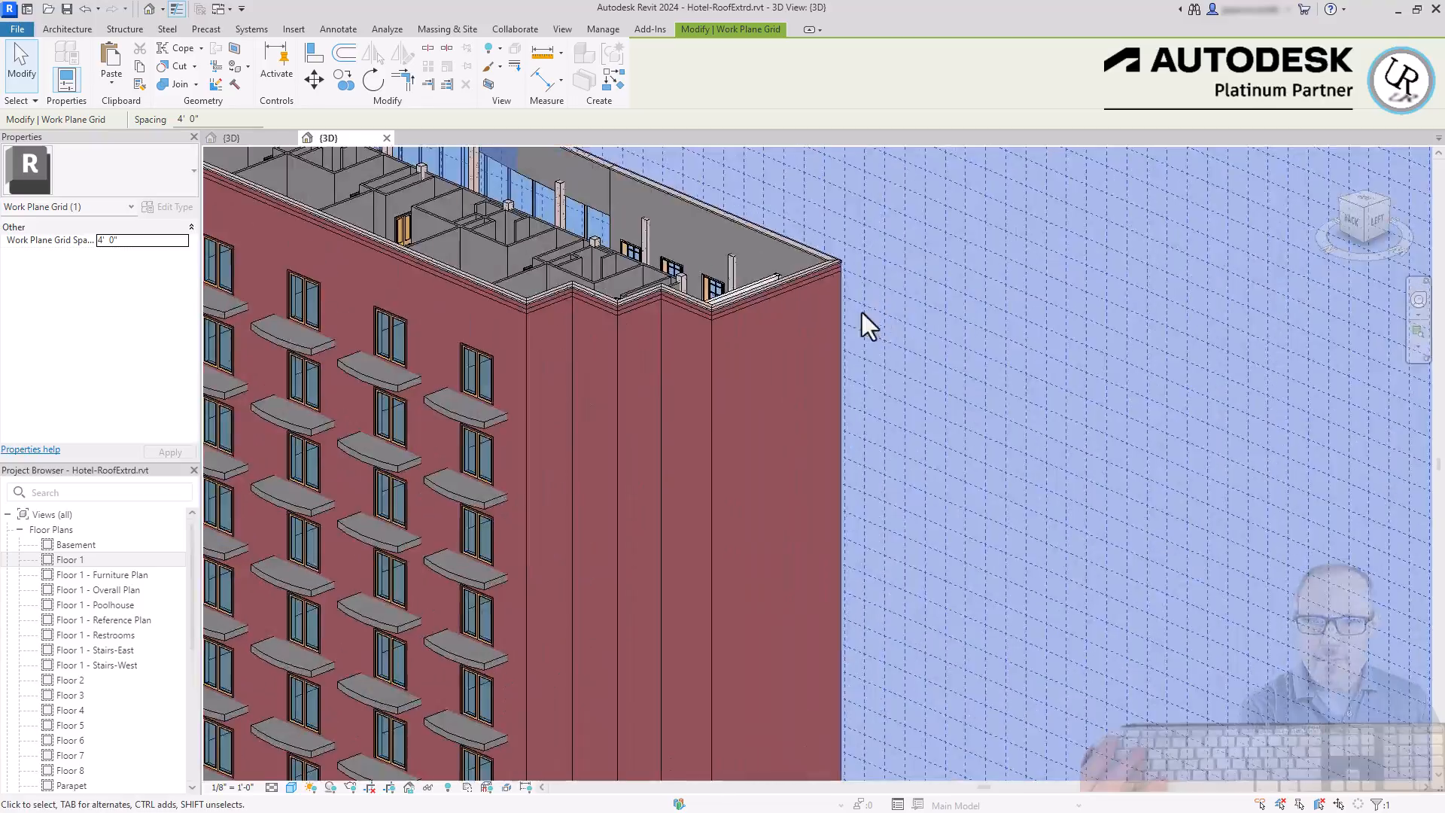
{"action": "middle_click_drag", "start_coordinate": [988, 325], "coordinate": [801, 354], "text": "shift"}
{"action": "scroll", "coordinate": [965, 322], "scroll_direction": "down", "scroll_amount": 8}
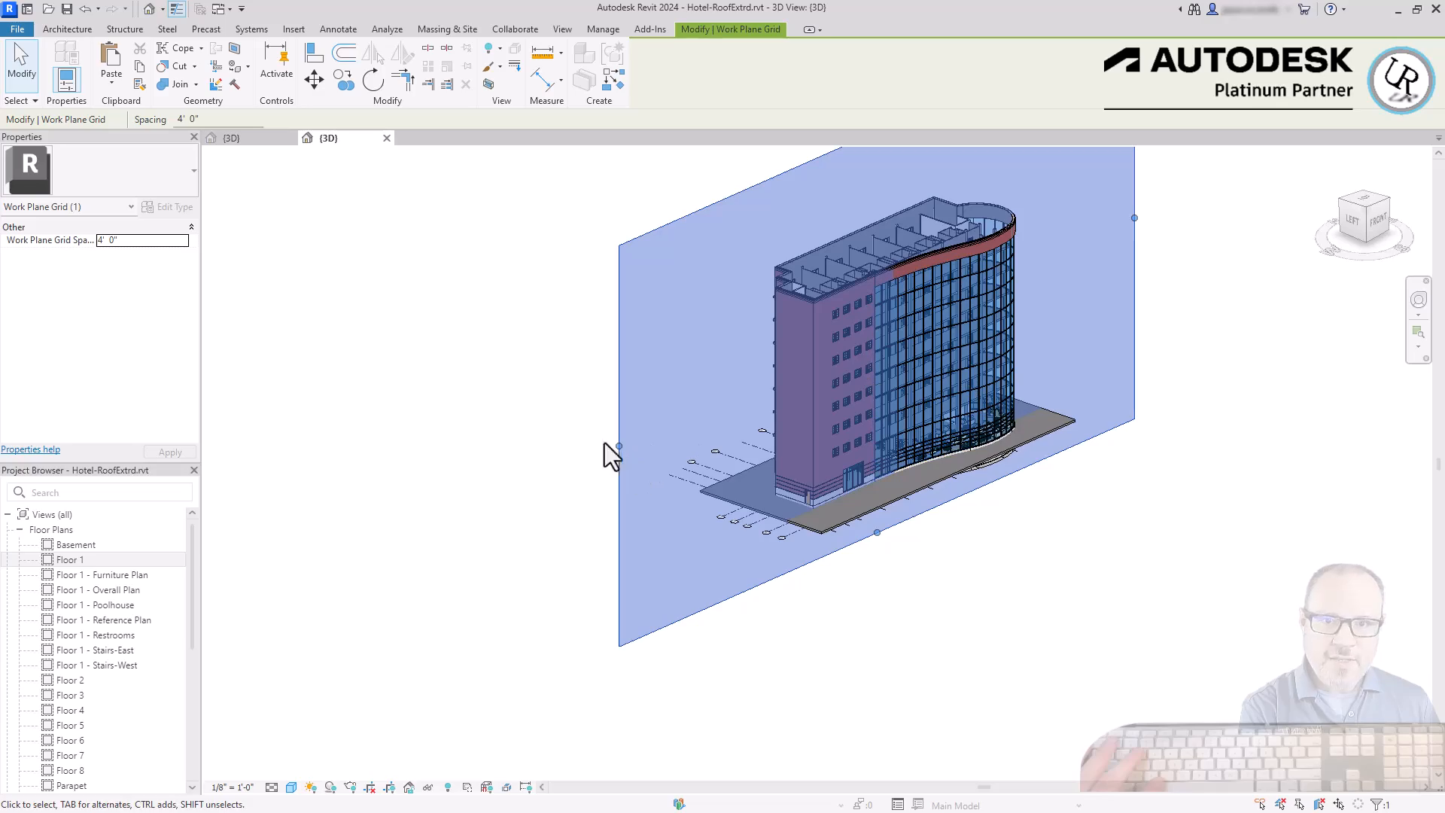
{"action": "scroll", "coordinate": [753, 459], "scroll_direction": "up", "scroll_amount": 4}
{"action": "middle_click_drag", "start_coordinate": [766, 426], "coordinate": [647, 437], "text": "shift"}
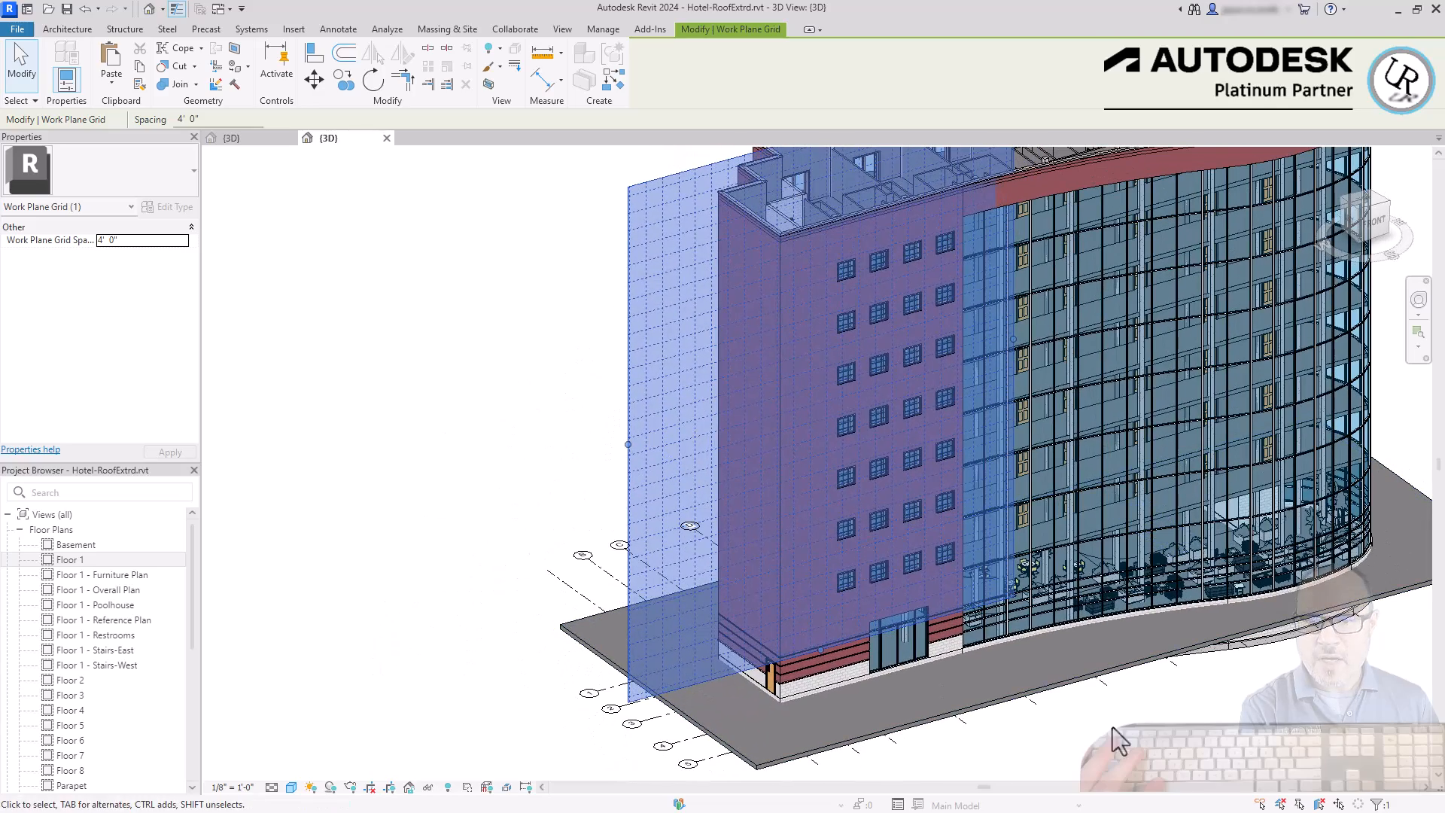
{"action": "left_click", "coordinate": [1204, 729]}
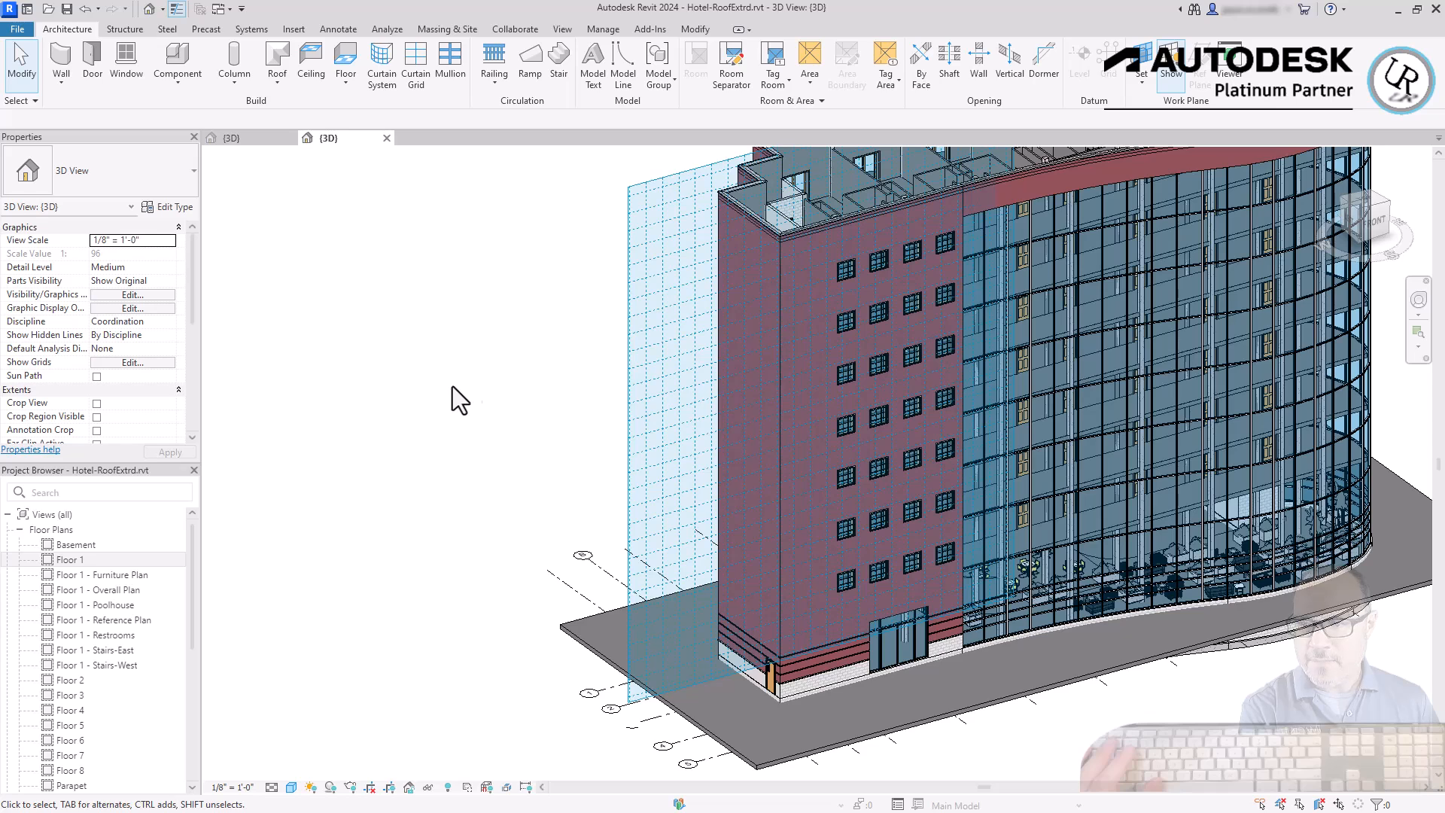
- Shrink the displayed work plane's west edge in close to the brick wall's corner and hide the work plane
{"action": "left_click", "coordinate": [625, 390]}
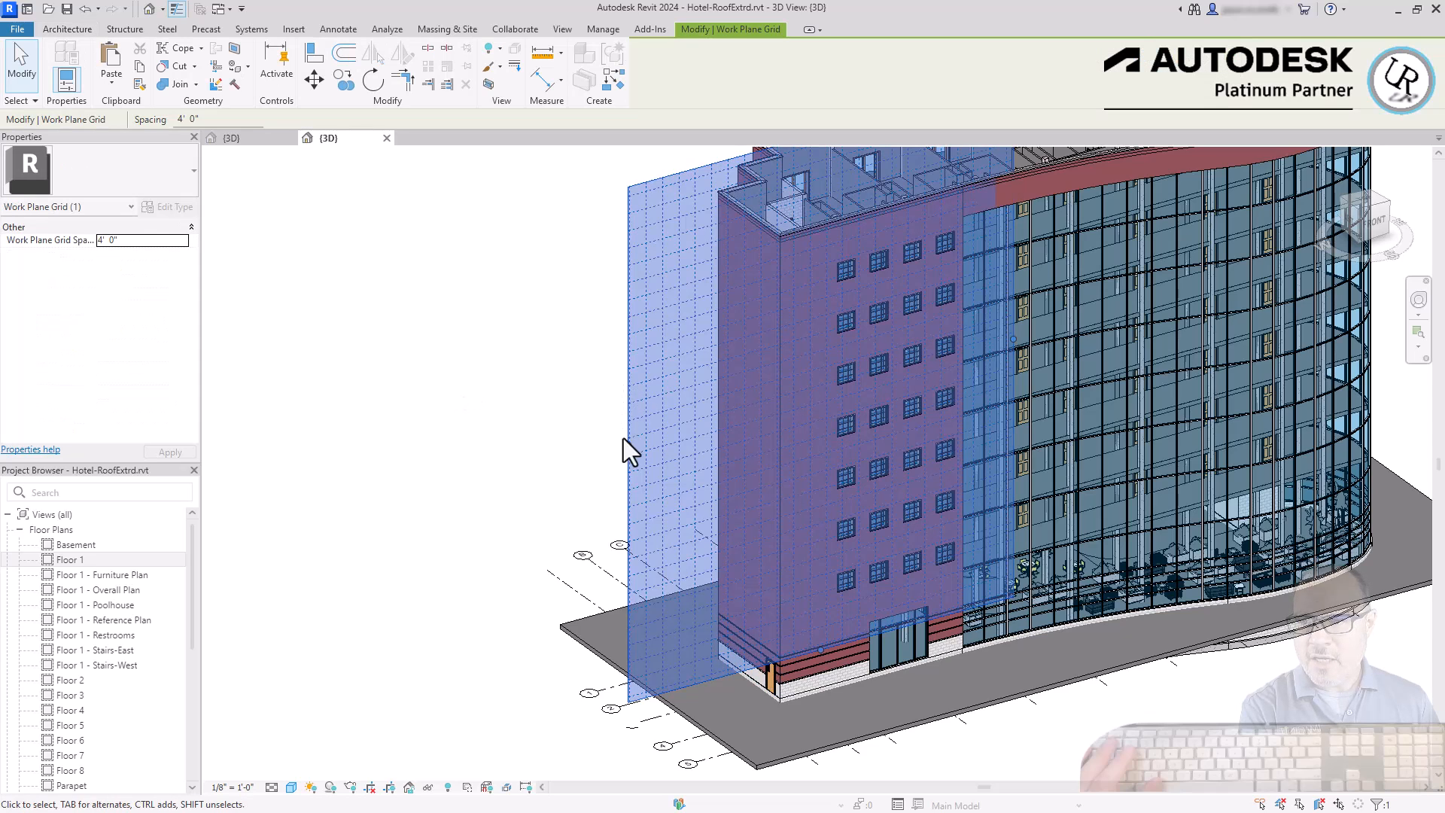
{"action": "left_click_drag", "start_coordinate": [630, 445], "coordinate": [787, 403]}
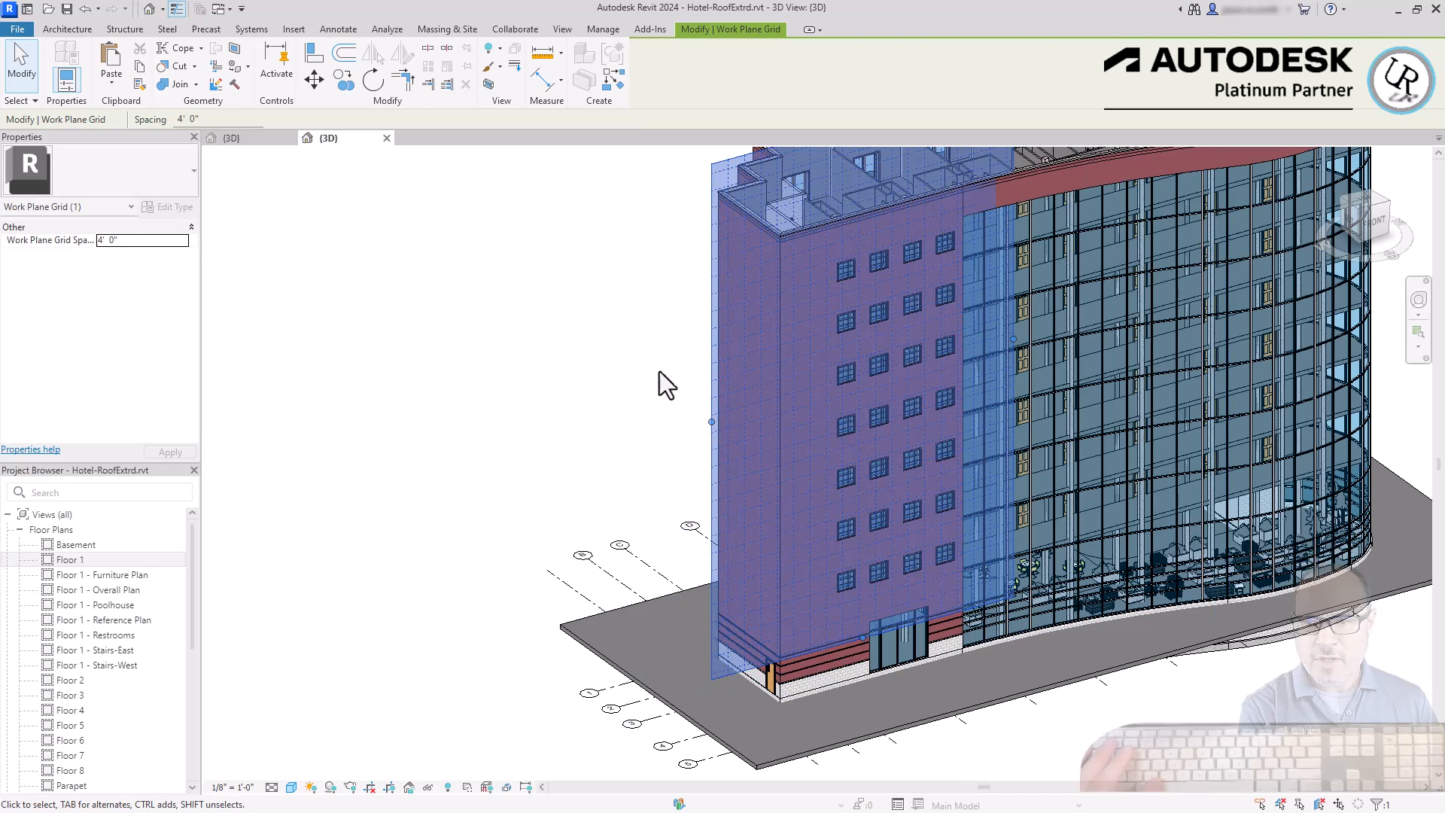
{"action": "left_click", "coordinate": [479, 382]}
{"action": "left_click", "coordinate": [710, 386]}
{"action": "left_click", "coordinate": [687, 366]}
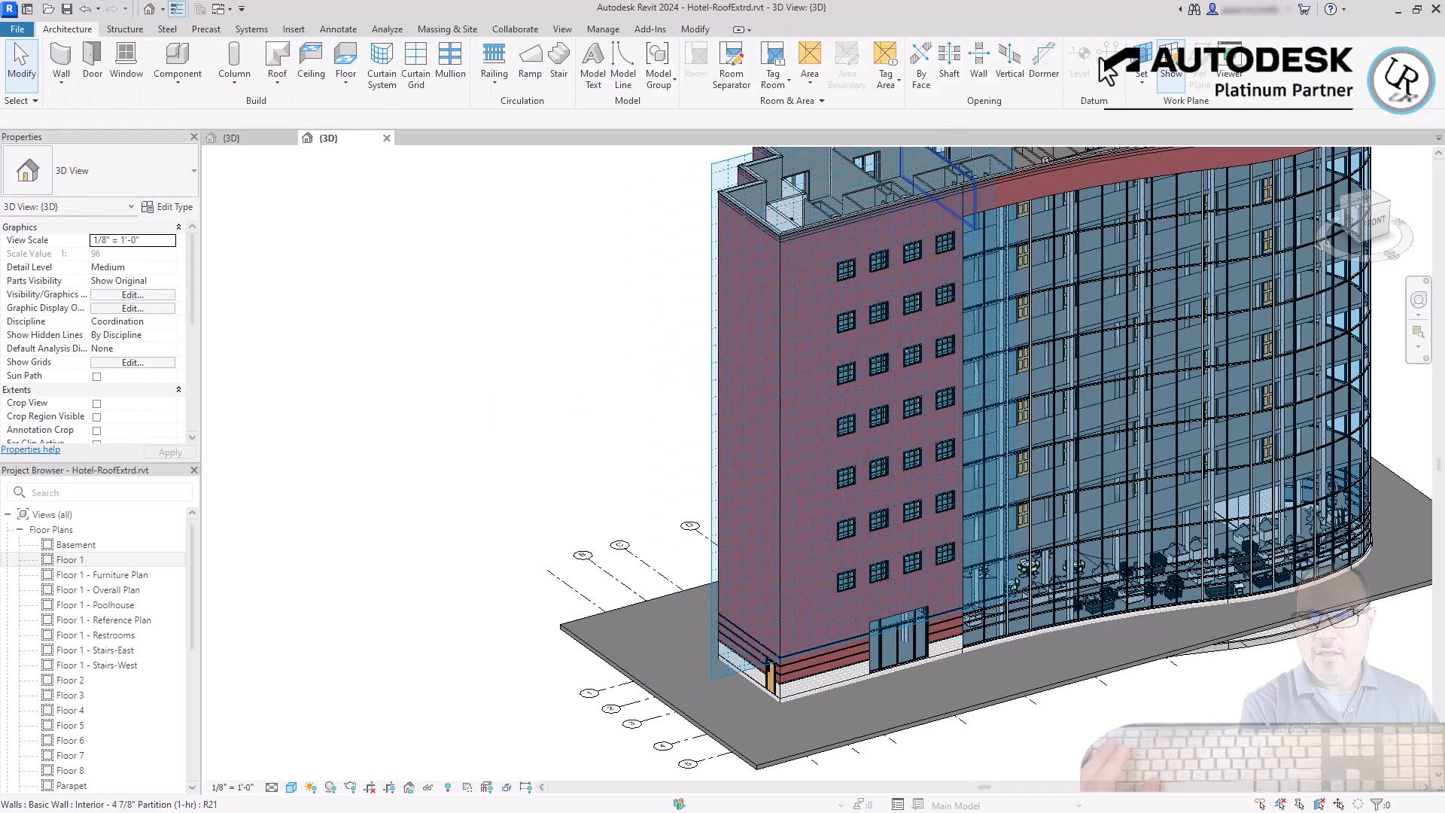
{"action": "left_click", "coordinate": [1176, 67]}
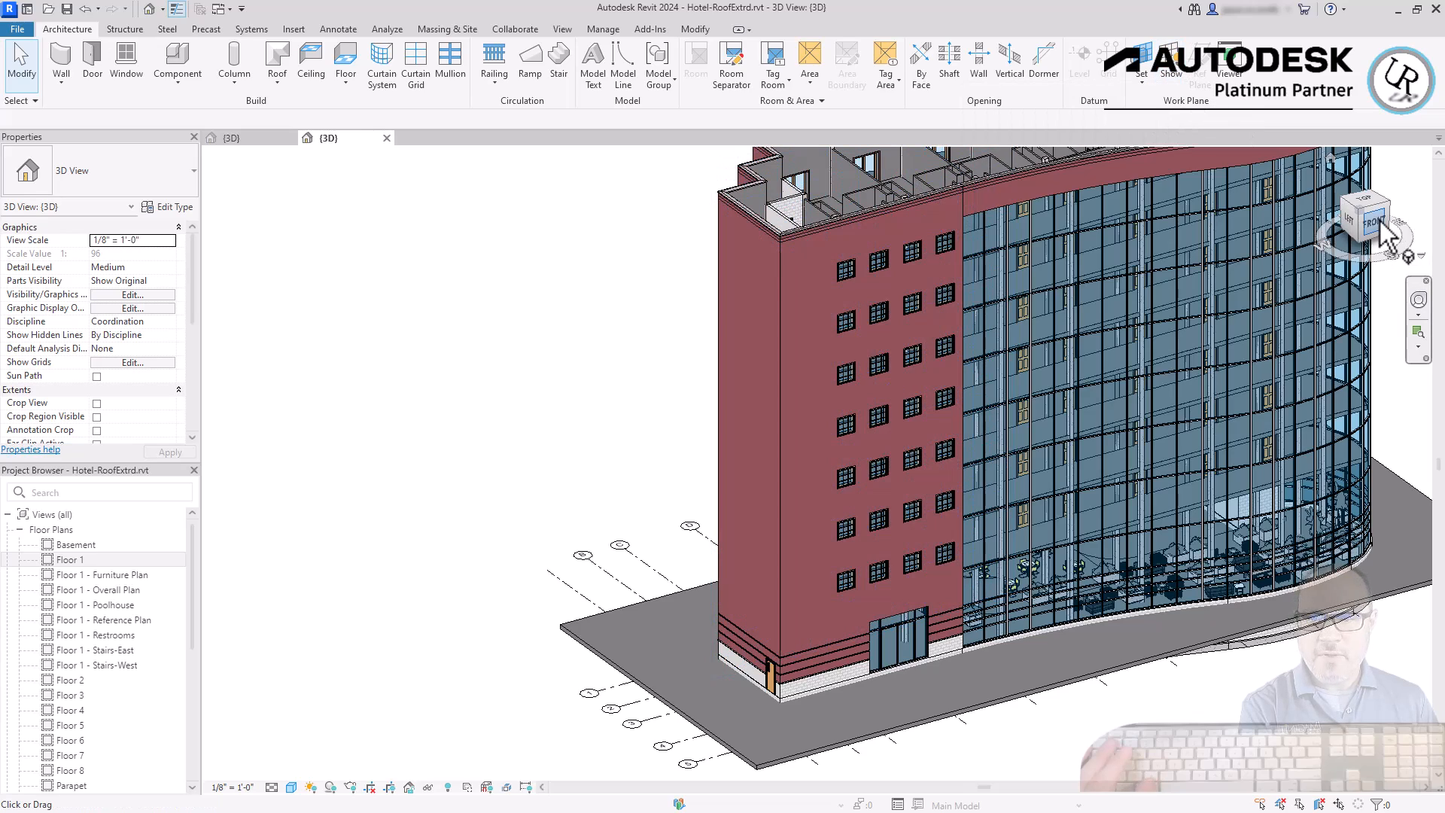
- Start a Roof by Extrusion in the front 3D view with reference level Parapet and offset 0' 0"
{"action": "left_click", "coordinate": [1379, 220]}
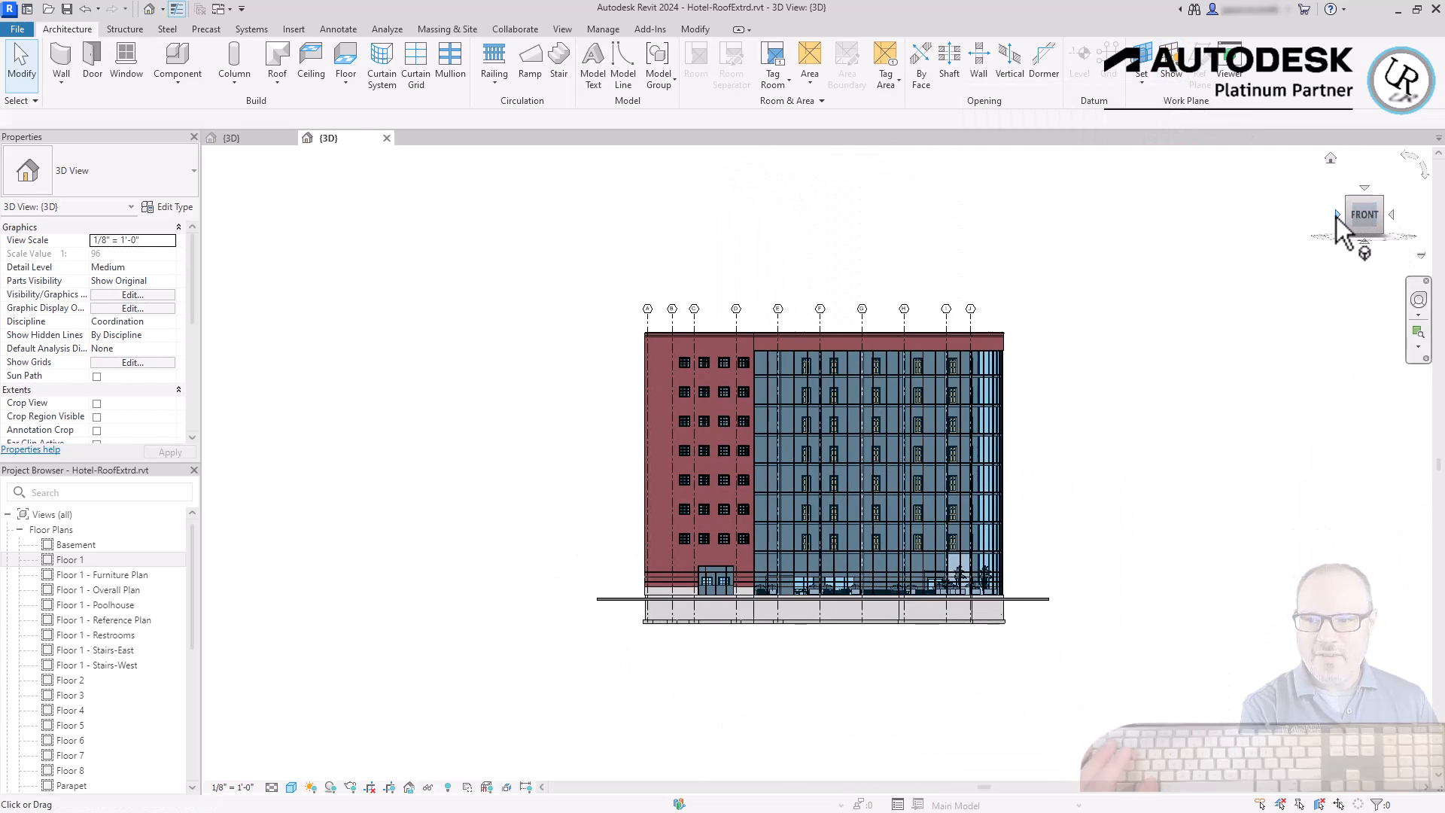
{"action": "scroll", "coordinate": [584, 353], "scroll_direction": "up", "scroll_amount": 5}
{"action": "scroll", "coordinate": [904, 222], "scroll_direction": "up", "scroll_amount": 1}
{"action": "scroll", "coordinate": [915, 225], "scroll_direction": "up", "scroll_amount": 1}
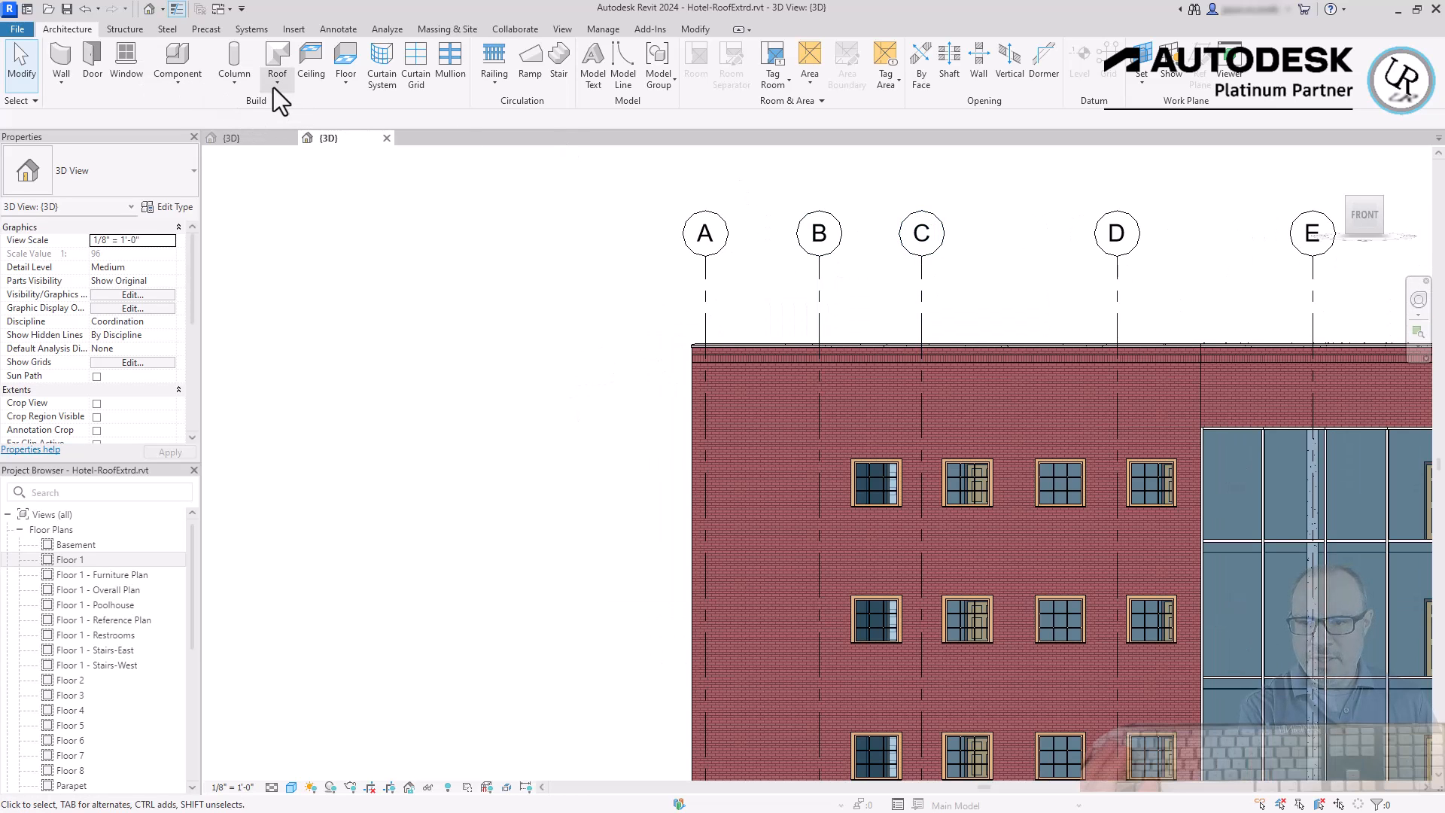
{"action": "left_click", "coordinate": [274, 88]}
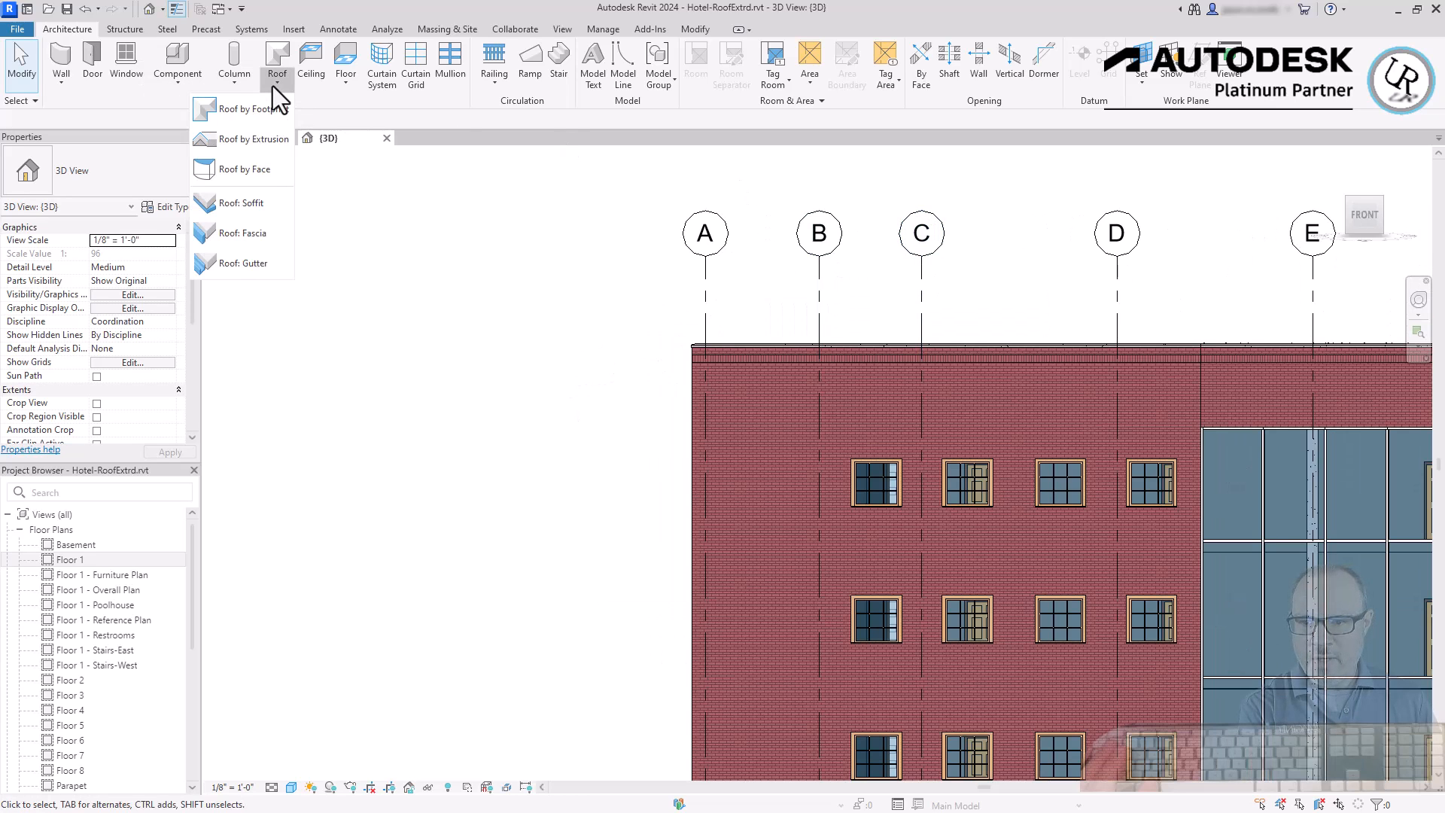
{"action": "left_click", "coordinate": [215, 138]}
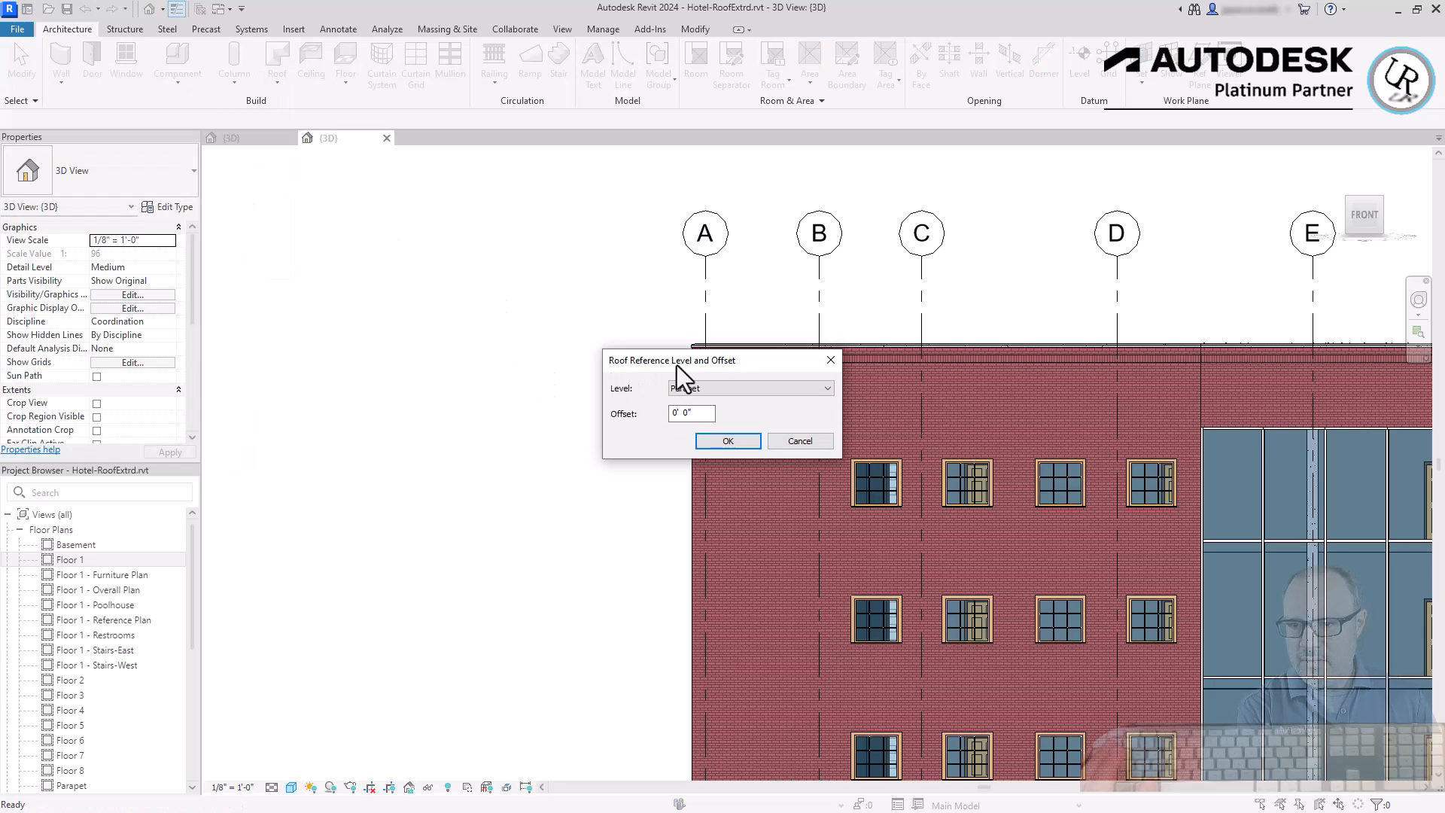
{"action": "left_click", "coordinate": [703, 388]}
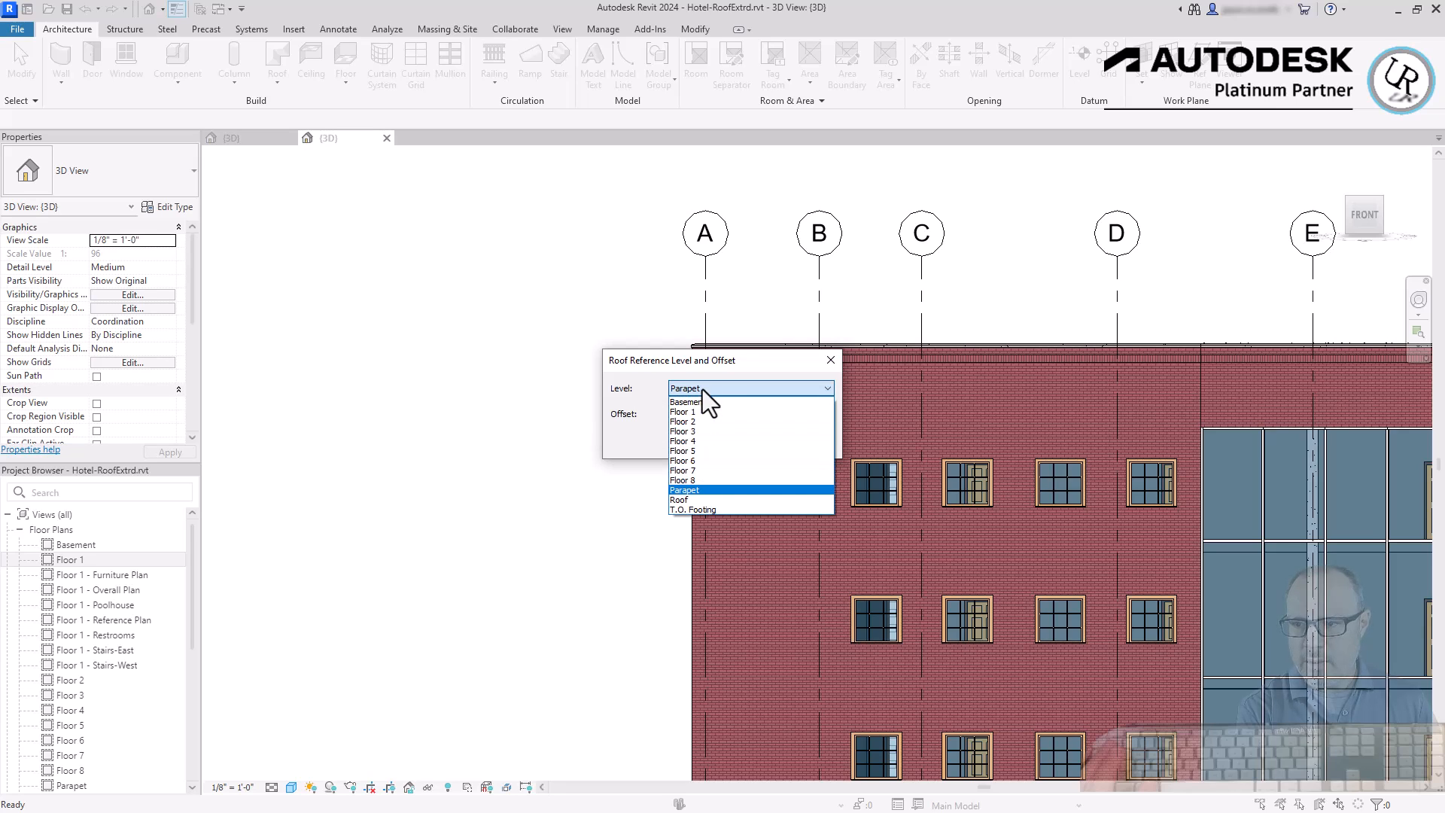
{"action": "left_click", "coordinate": [680, 489]}
{"action": "left_click", "coordinate": [725, 444]}
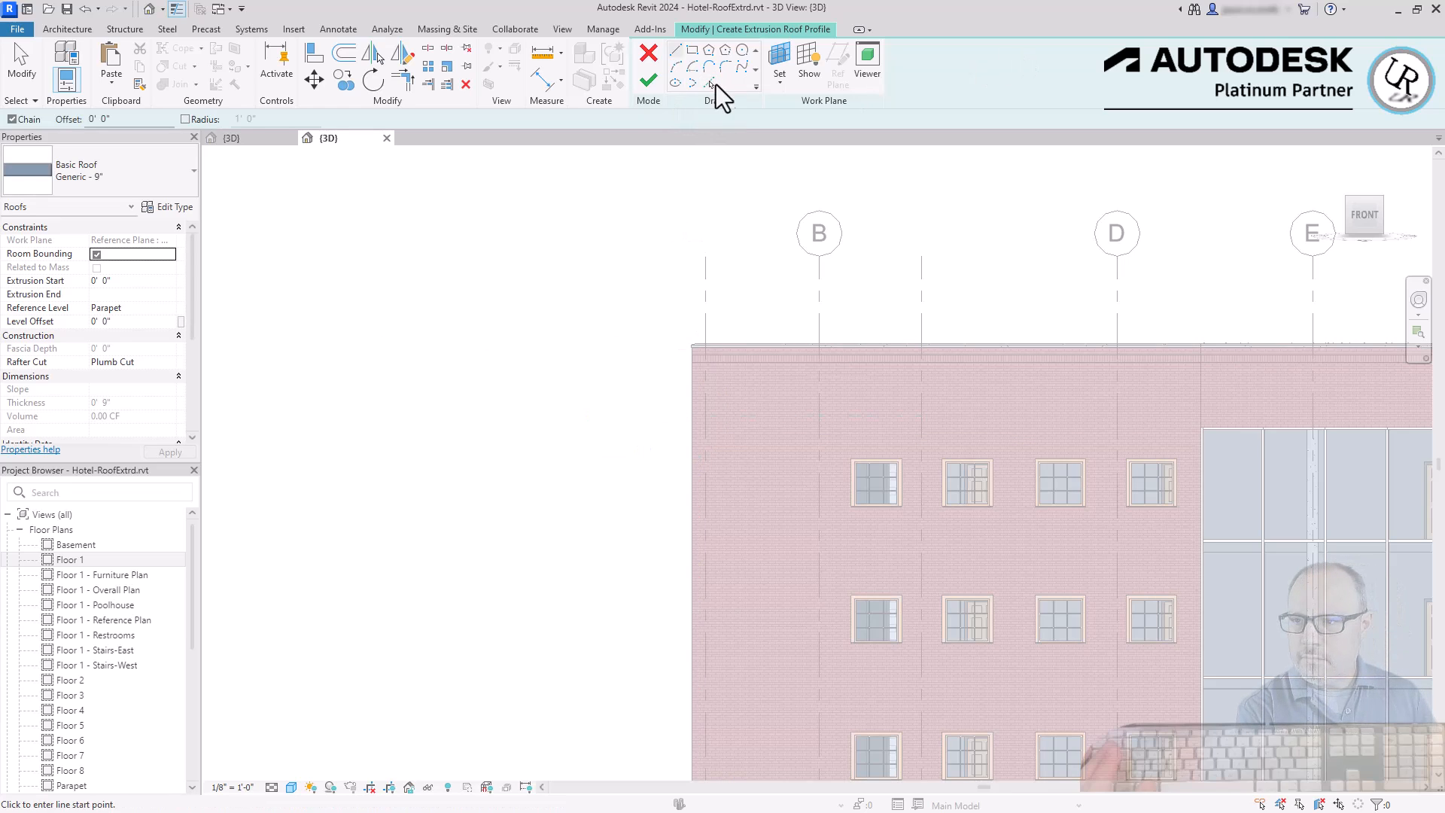
- Sketch an open profile of two connected arcs, about 32' and 23' 7" long, from west of the brick wall across its top past grid D
{"action": "left_click", "coordinate": [676, 68]}
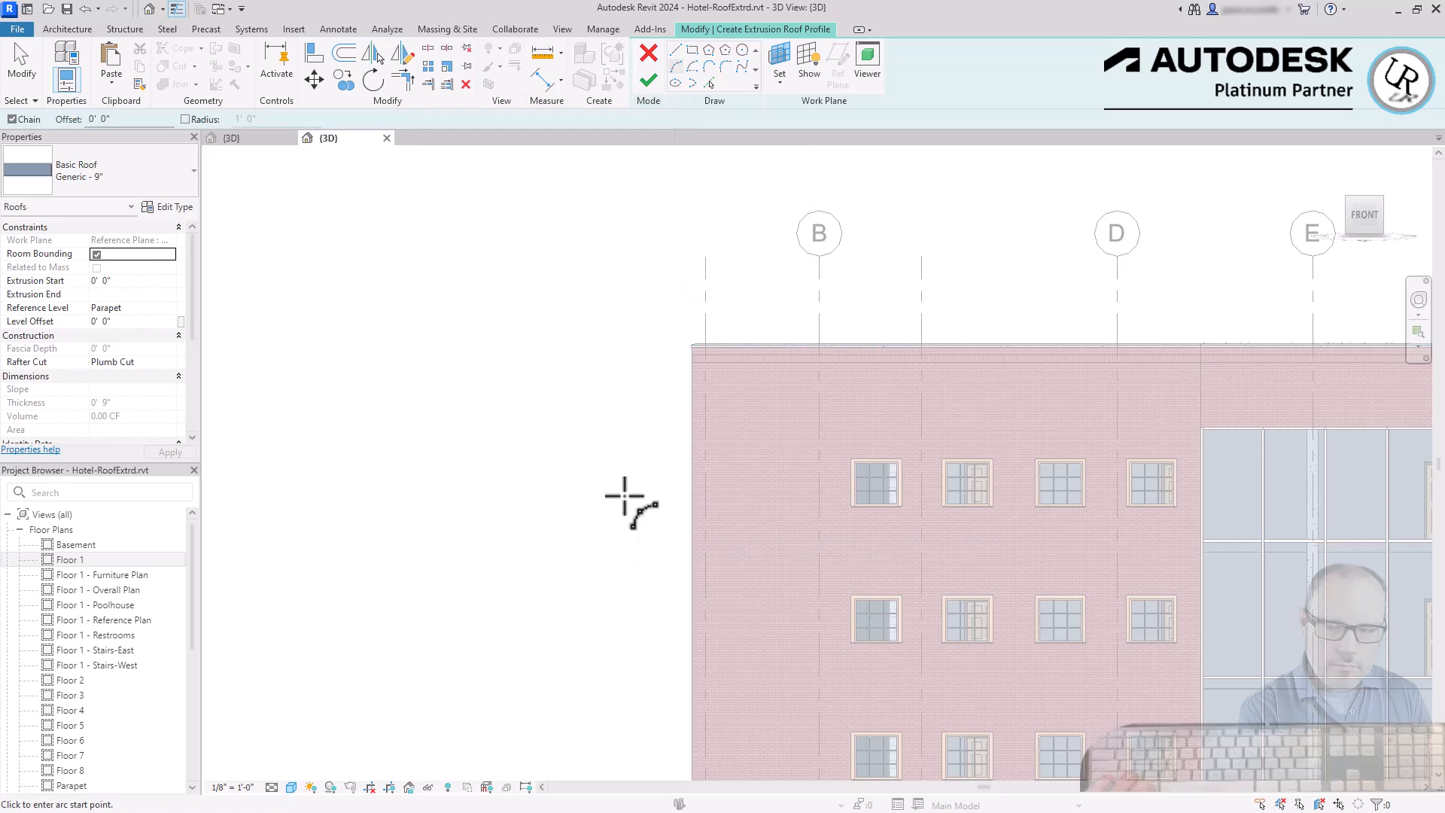
{"action": "left_click", "coordinate": [636, 437]}
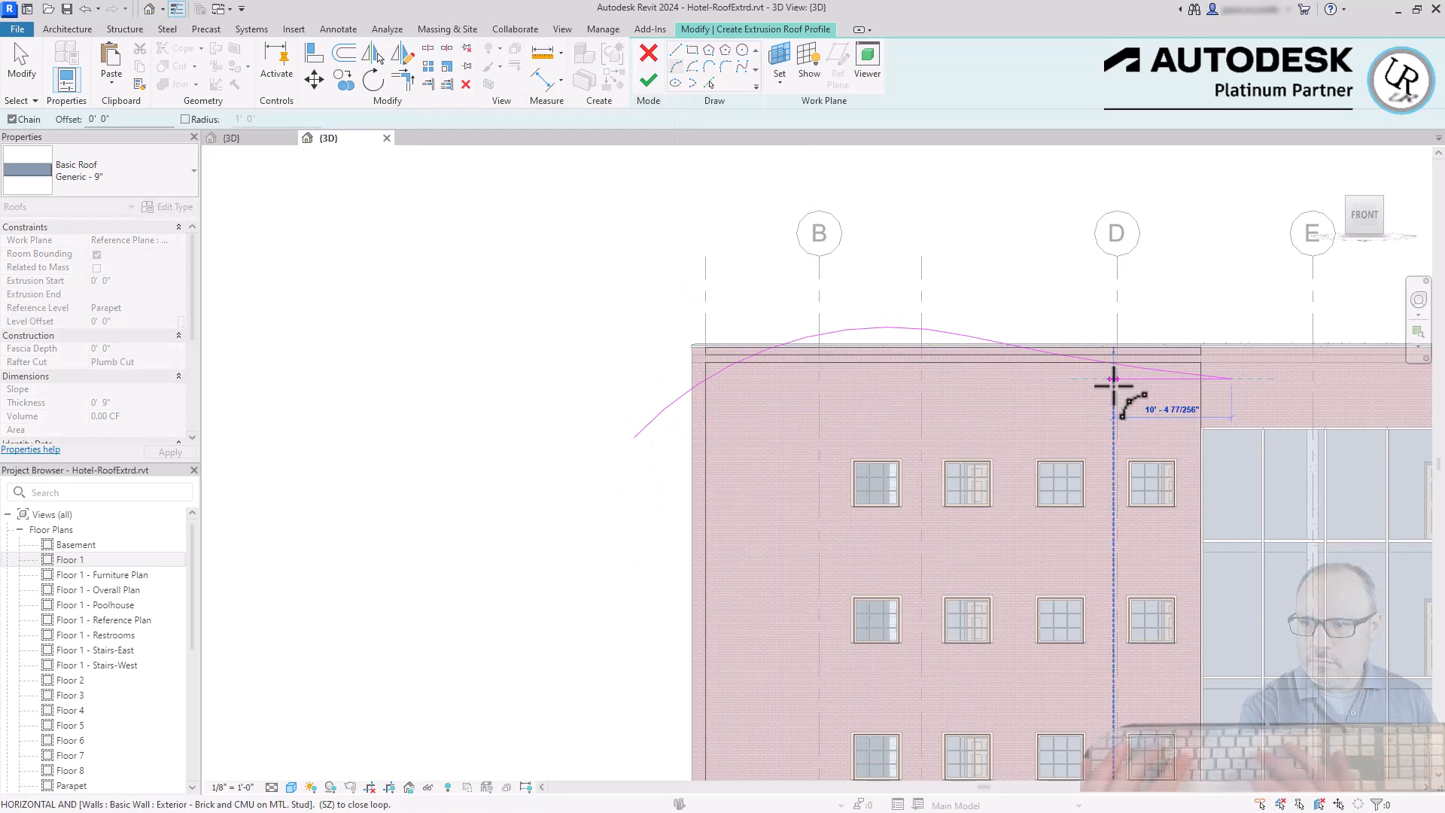
{"action": "key", "text": "Escape"}
{"action": "key", "text": "Escape"}
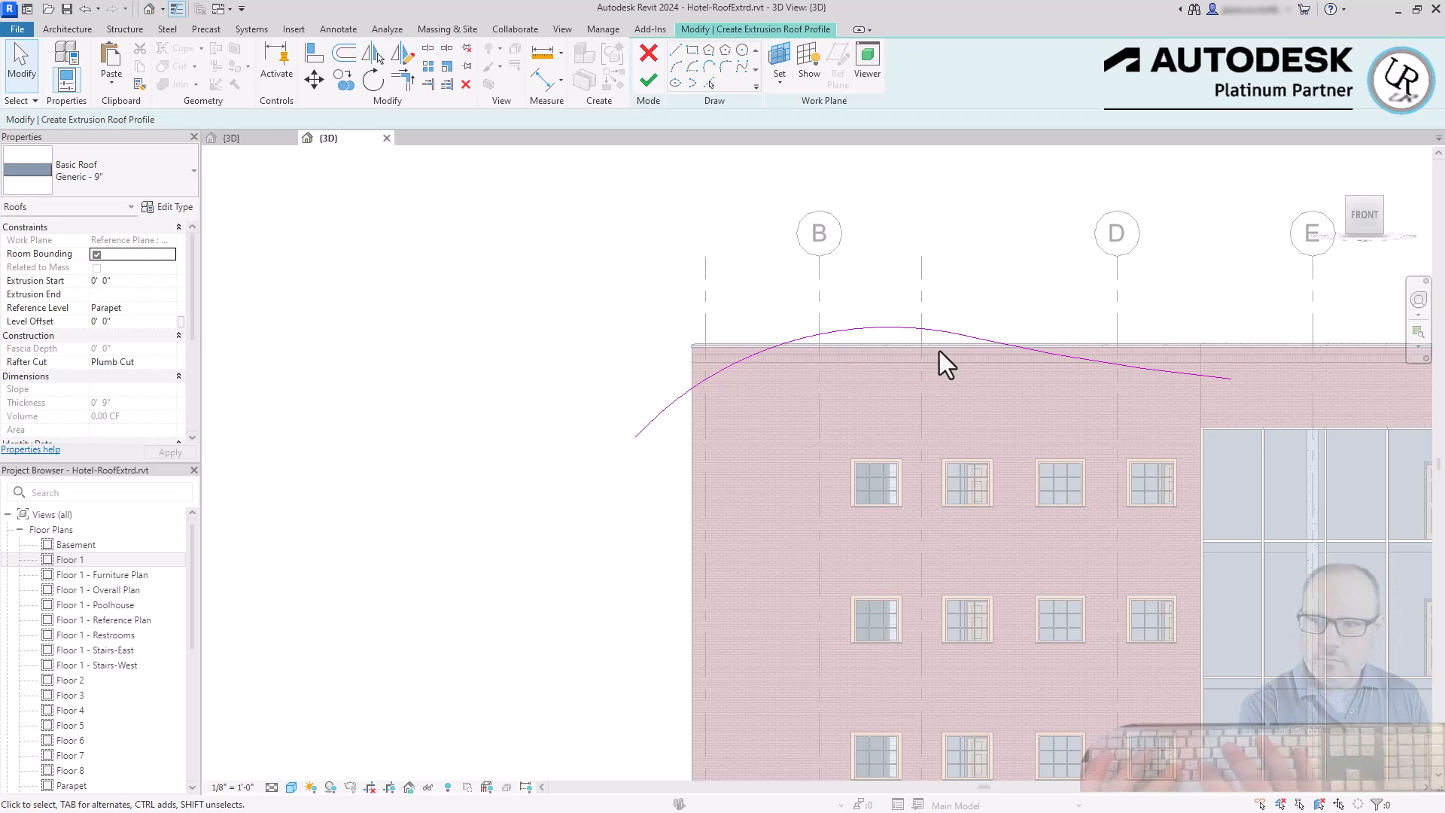
{"action": "left_click", "coordinate": [649, 426]}
{"action": "left_click", "coordinate": [1172, 377]}
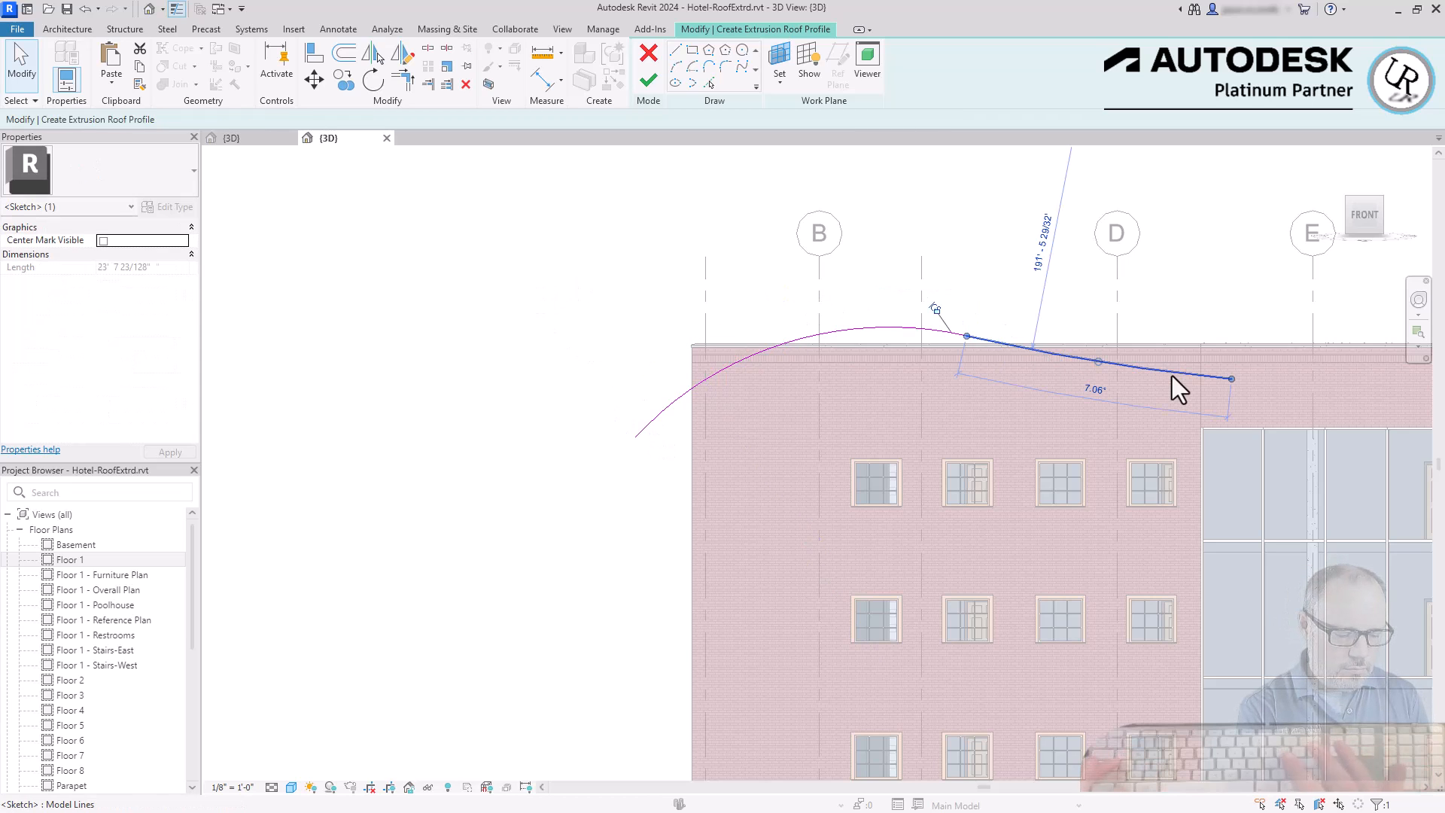
{"action": "left_click", "coordinate": [920, 332]}
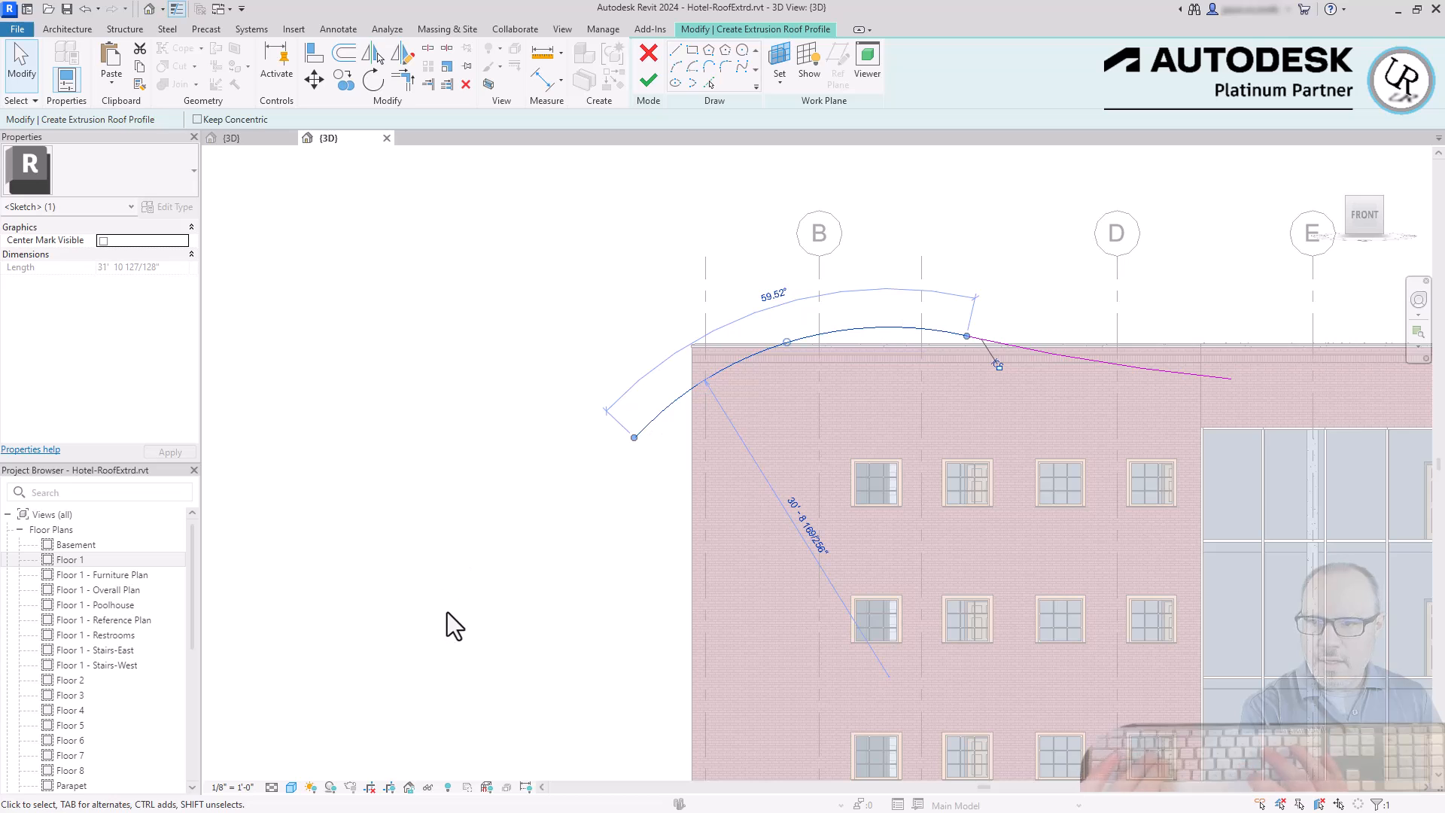
{"action": "left_click", "coordinate": [454, 606]}
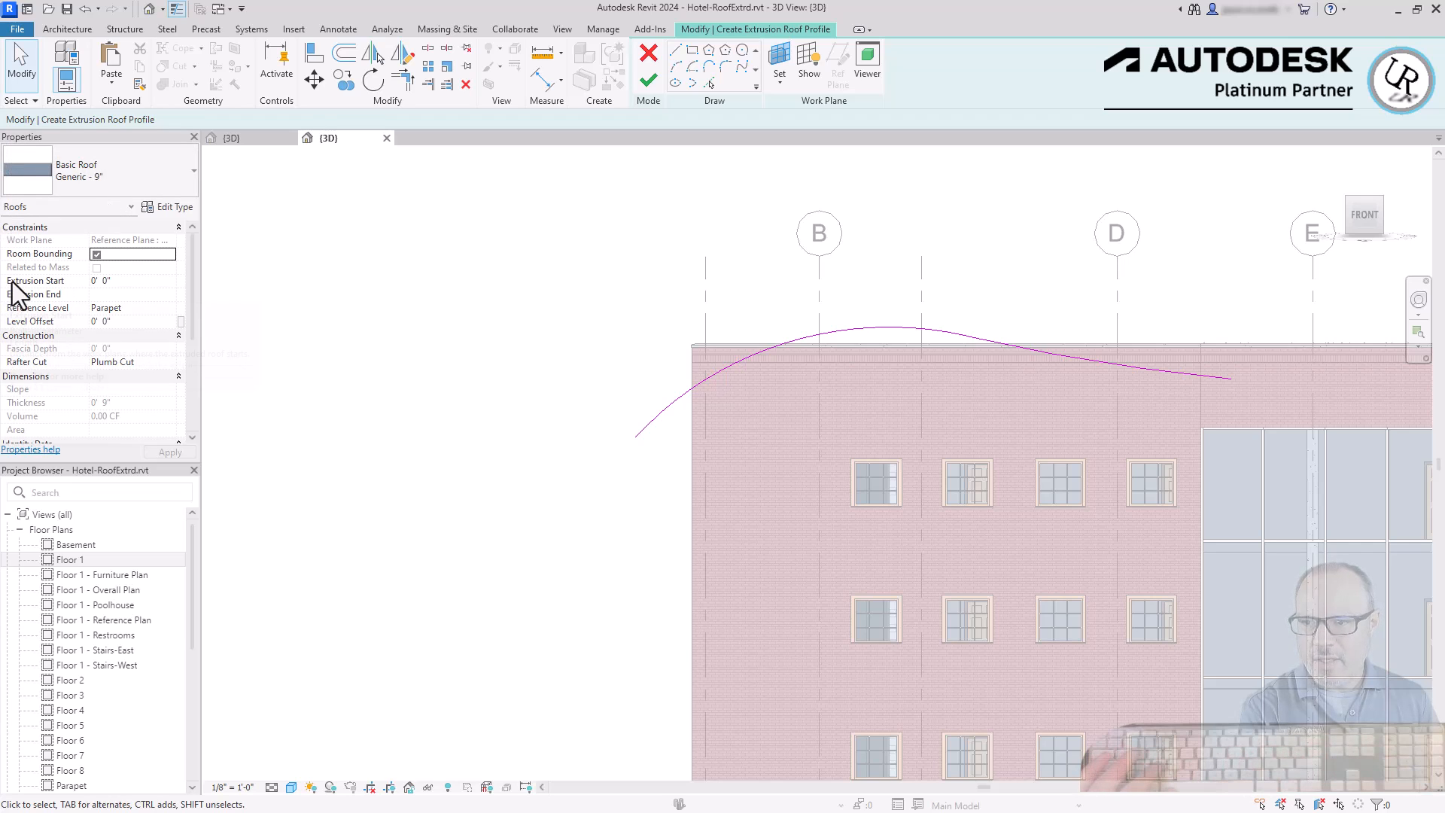
- Set the roof's extrusion start to 5' 0" and extrusion end to -5' 0", and finish the roof
{"action": "left_click", "coordinate": [110, 283]}
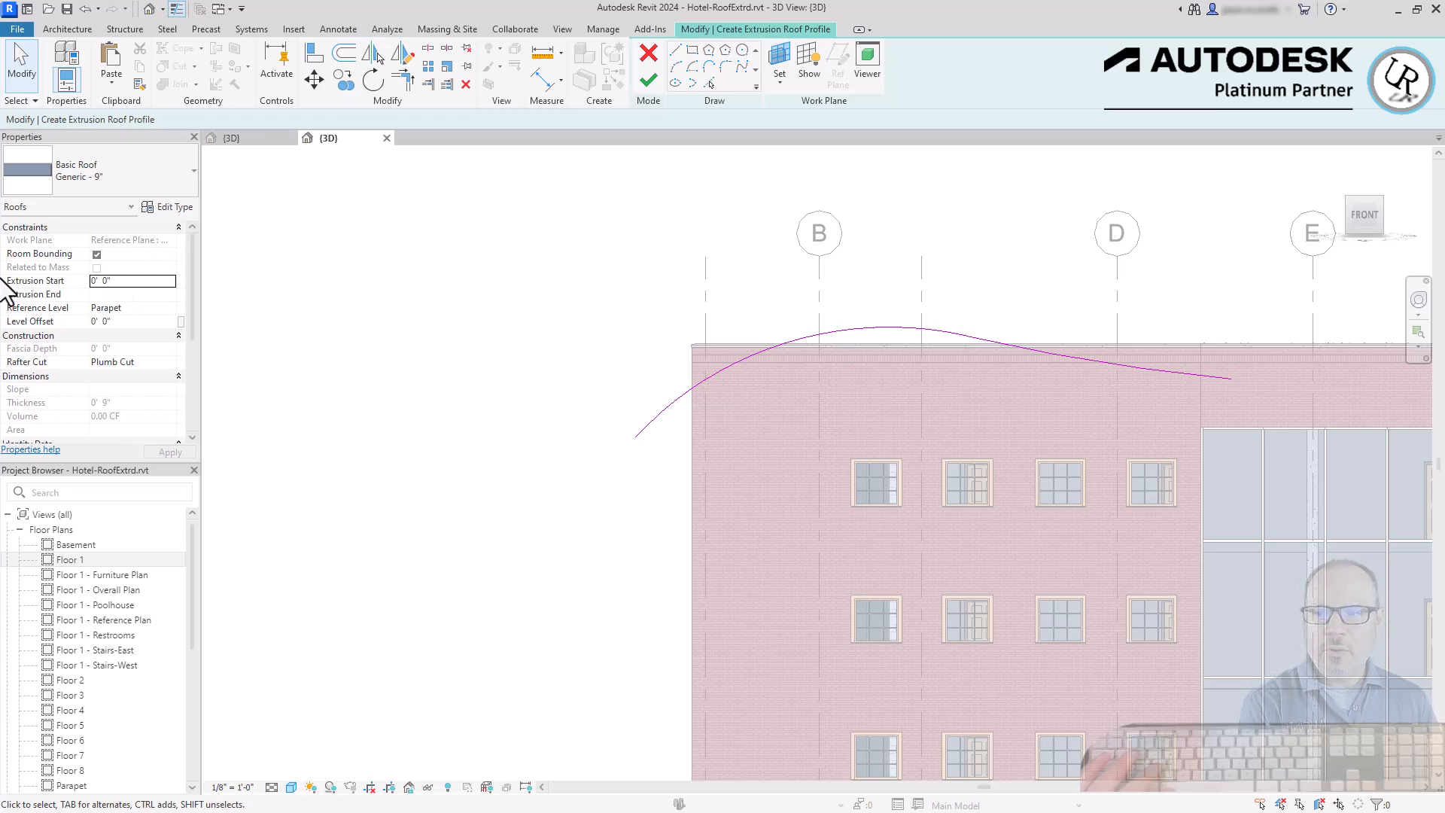
{"action": "type", "text": "5' 0\""}
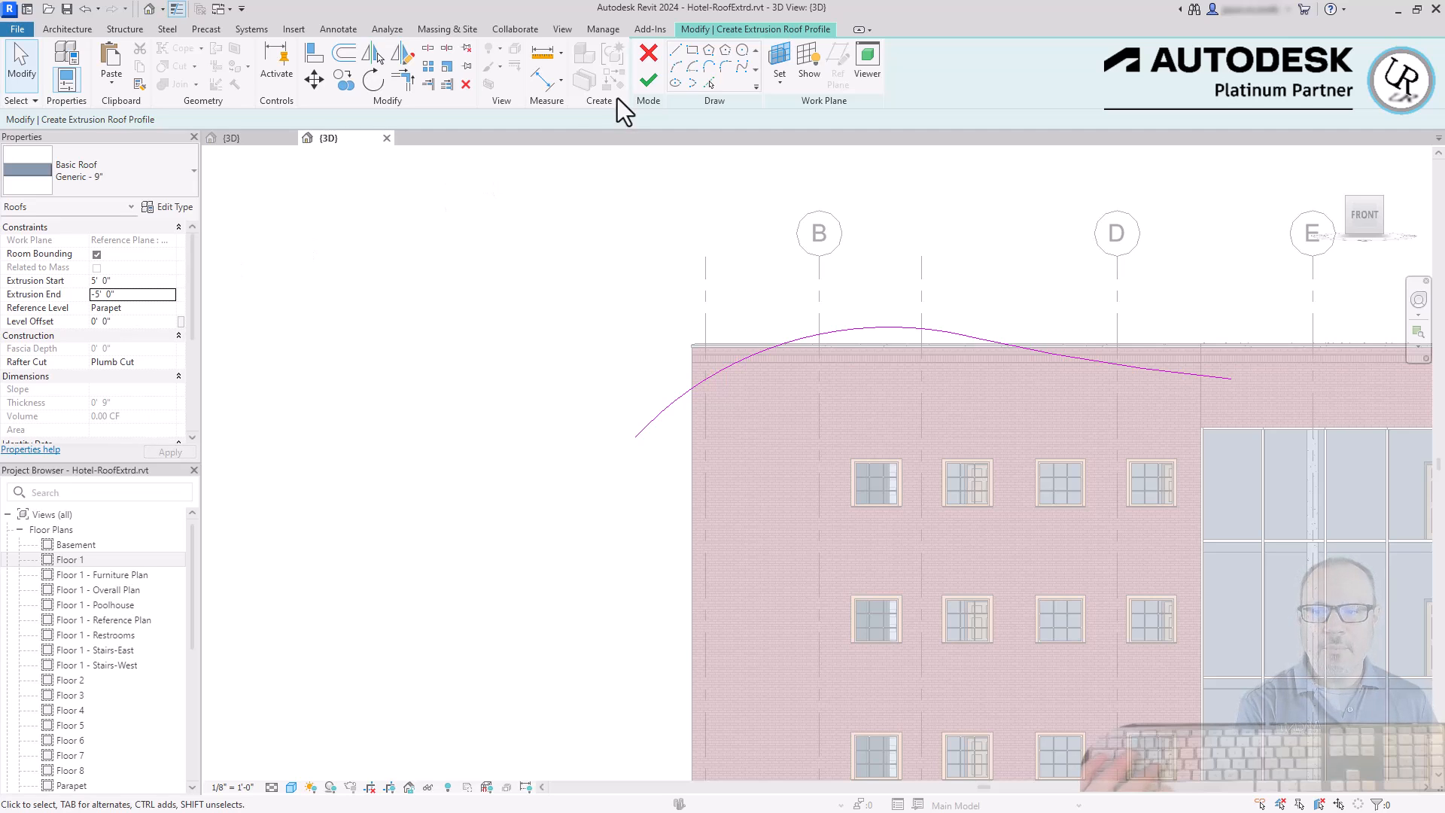
{"action": "left_click", "coordinate": [649, 79]}
{"action": "left_click", "coordinate": [519, 414]}
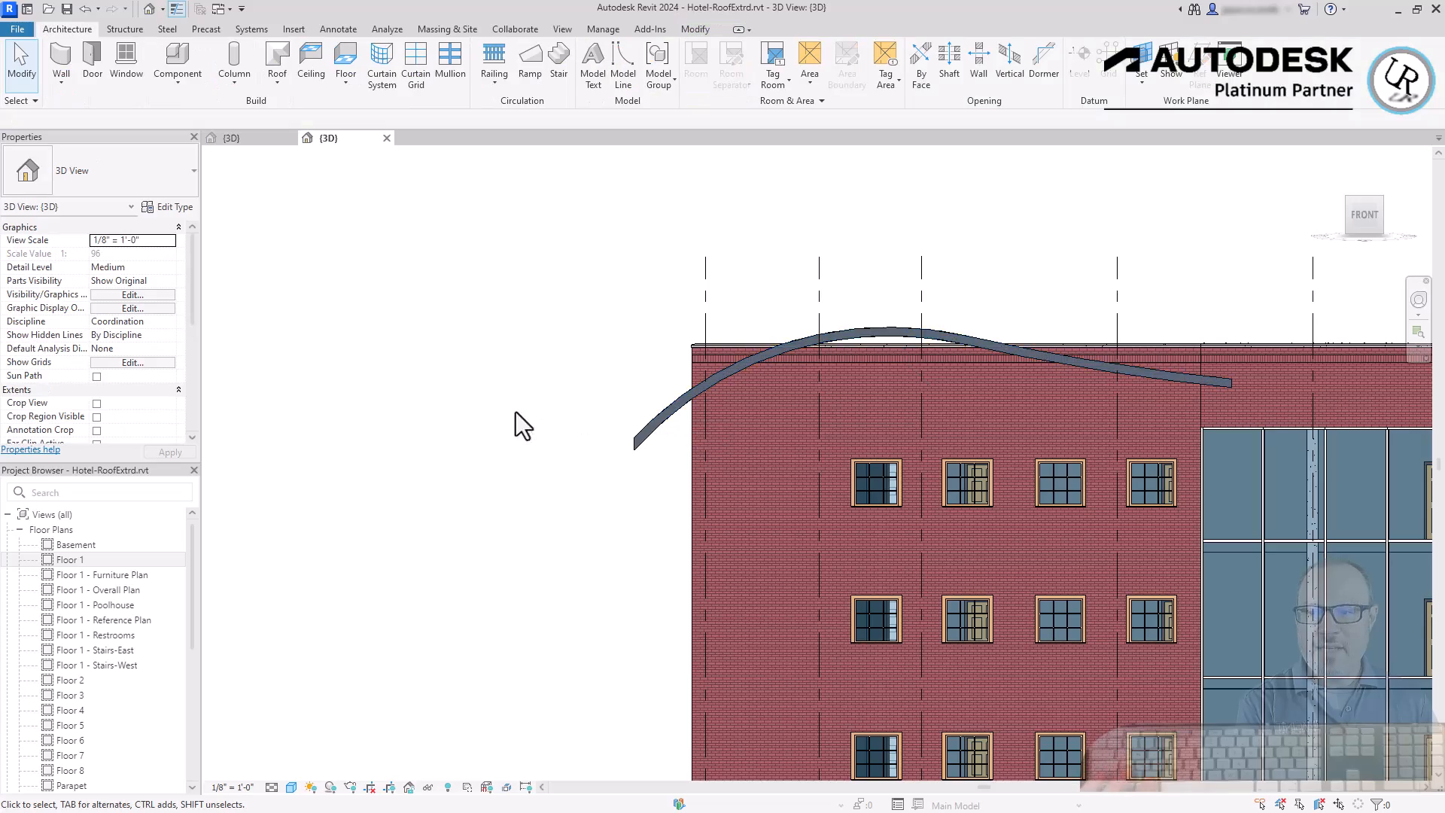
- Examine the extruded roof's west overhang and where it cuts across the brick walls and parapet
{"action": "left_click", "coordinate": [764, 349]}
{"action": "middle_click_drag", "start_coordinate": [703, 381], "coordinate": [932, 551], "text": "shift"}
{"action": "scroll", "coordinate": [898, 441], "scroll_direction": "up", "scroll_amount": 2}
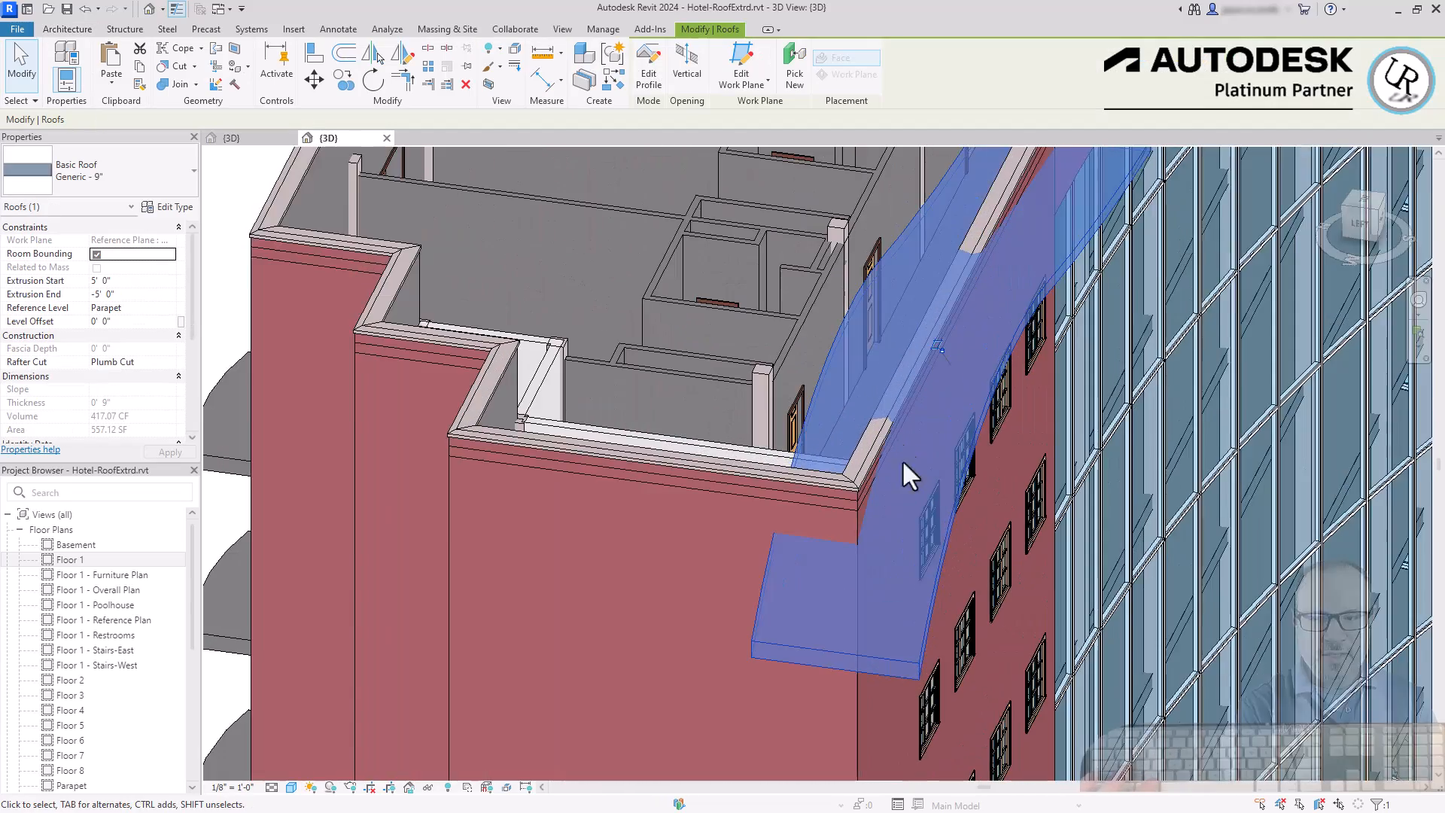
{"action": "left_click", "coordinate": [898, 440]}
{"action": "left_click", "coordinate": [938, 572]}
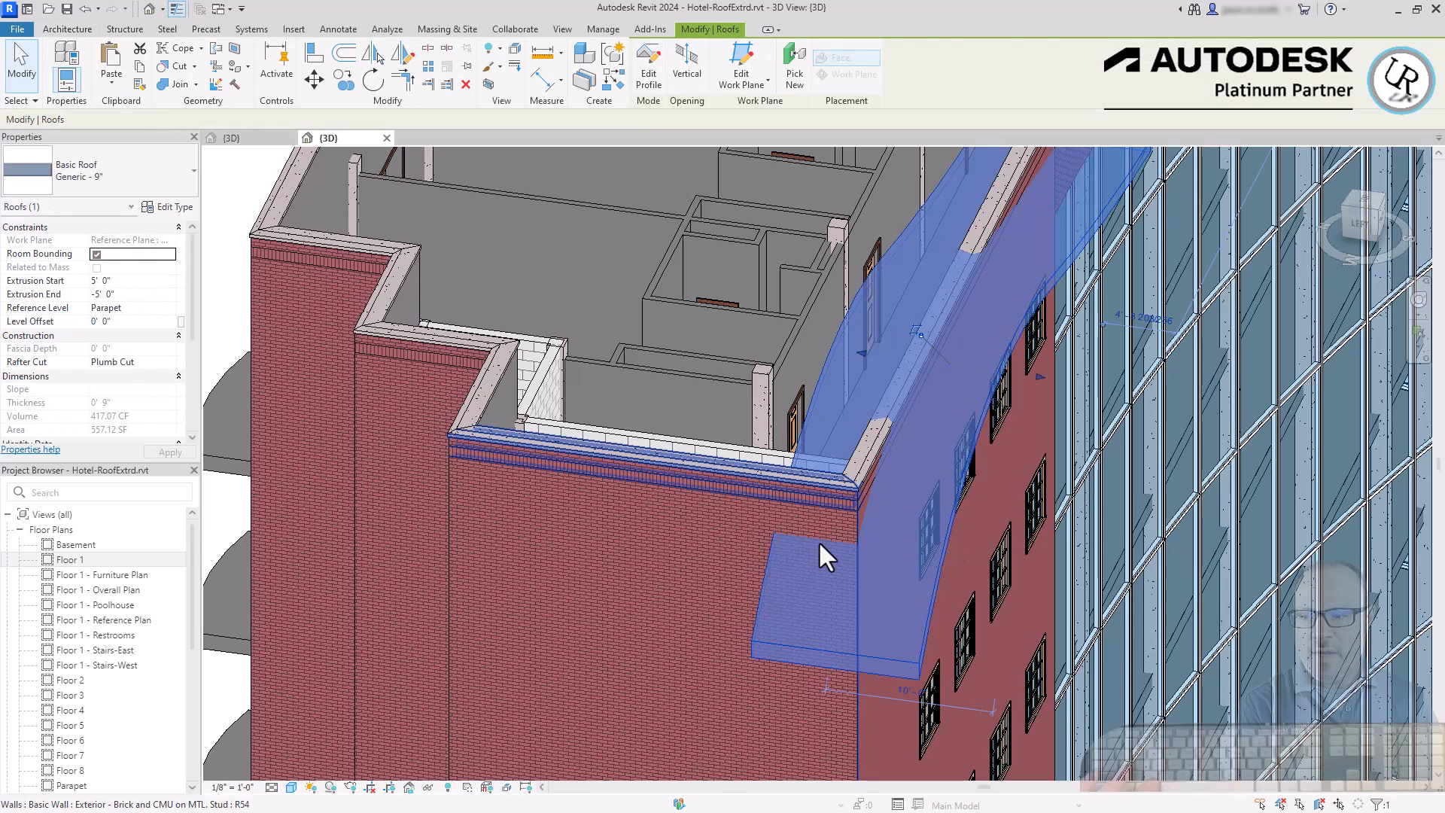
{"action": "key", "text": "Escape"}
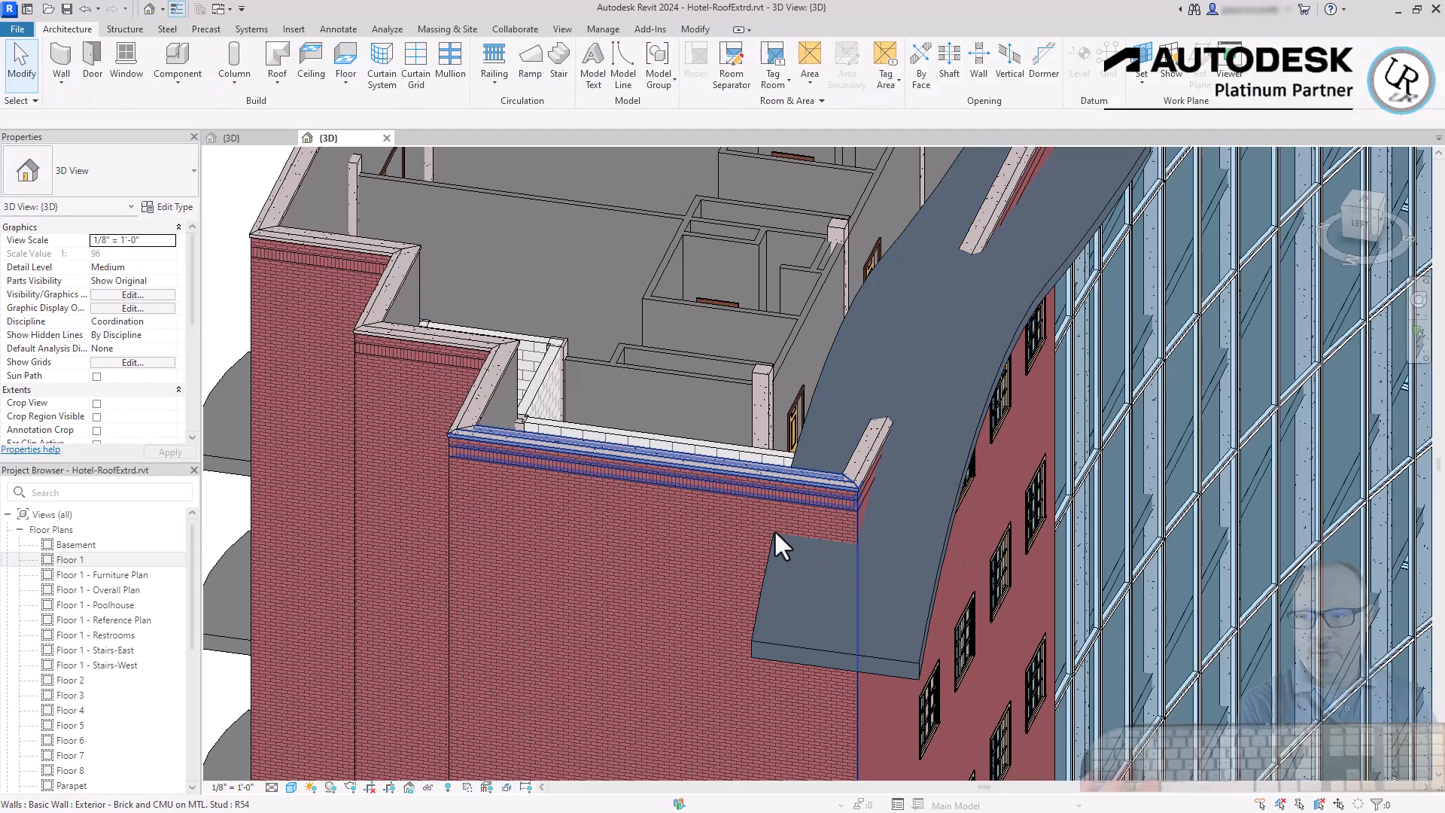
{"action": "left_click", "coordinate": [873, 490]}
{"action": "key", "text": "Escape"}
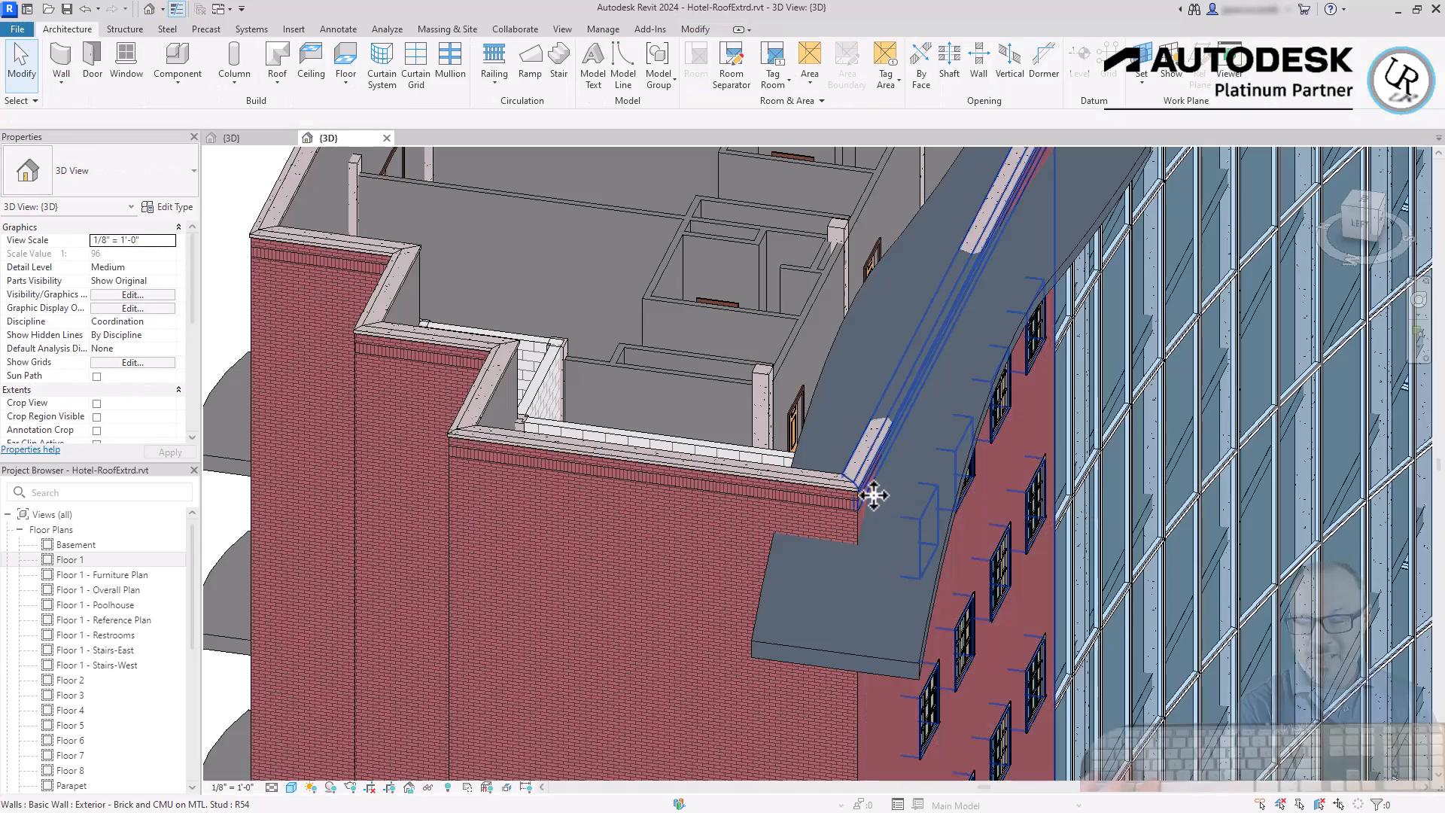
- Examine the curved roof from behind the building, selecting it to check its east end along the wall's inner face
{"action": "scroll", "coordinate": [846, 492], "scroll_direction": "down", "scroll_amount": 3}
{"action": "middle_click_drag", "start_coordinate": [709, 452], "coordinate": [1041, 407], "text": "shift"}
{"action": "scroll", "coordinate": [954, 419], "scroll_direction": "up", "scroll_amount": 4}
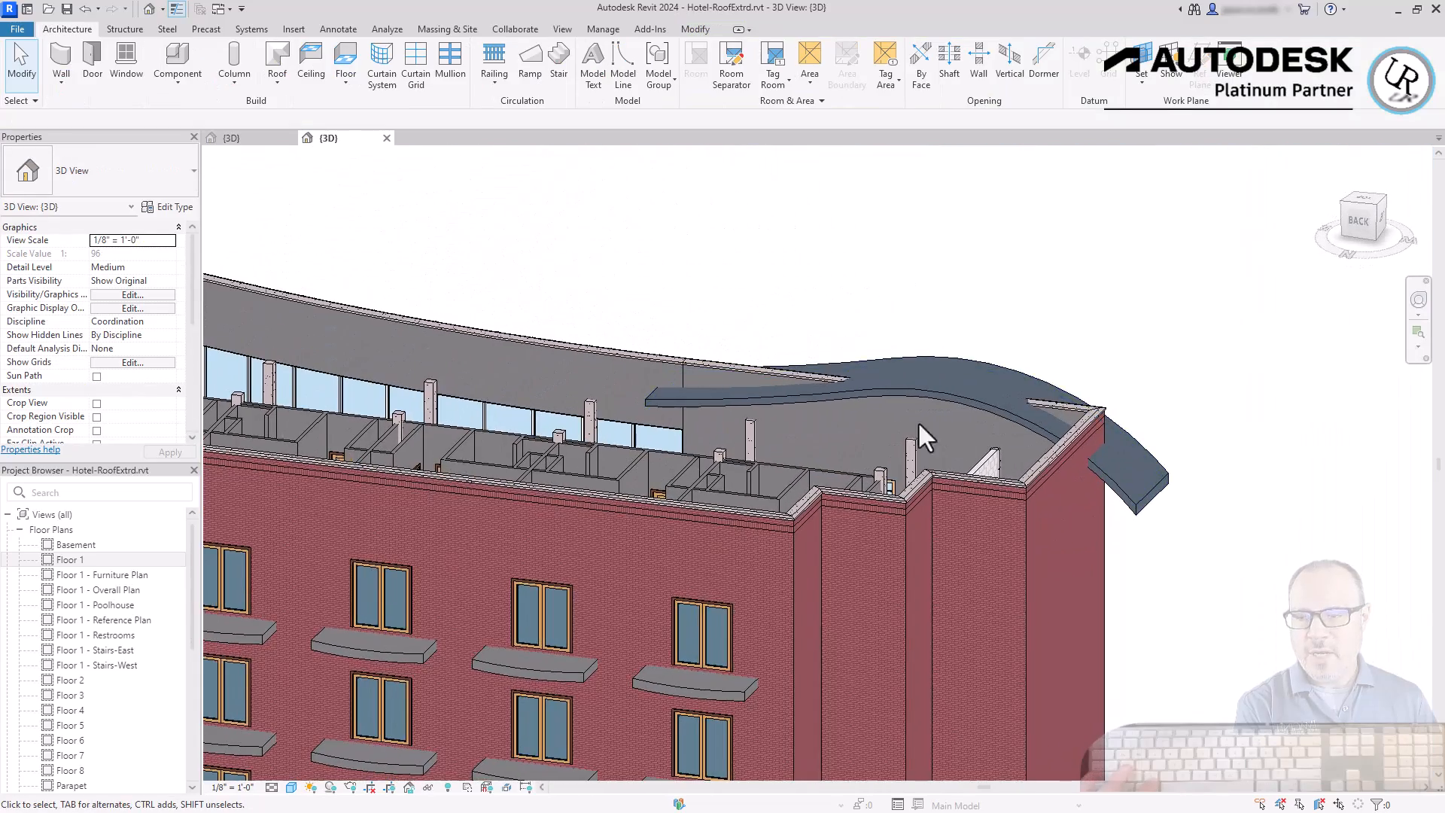
{"action": "left_click", "coordinate": [417, 383]}
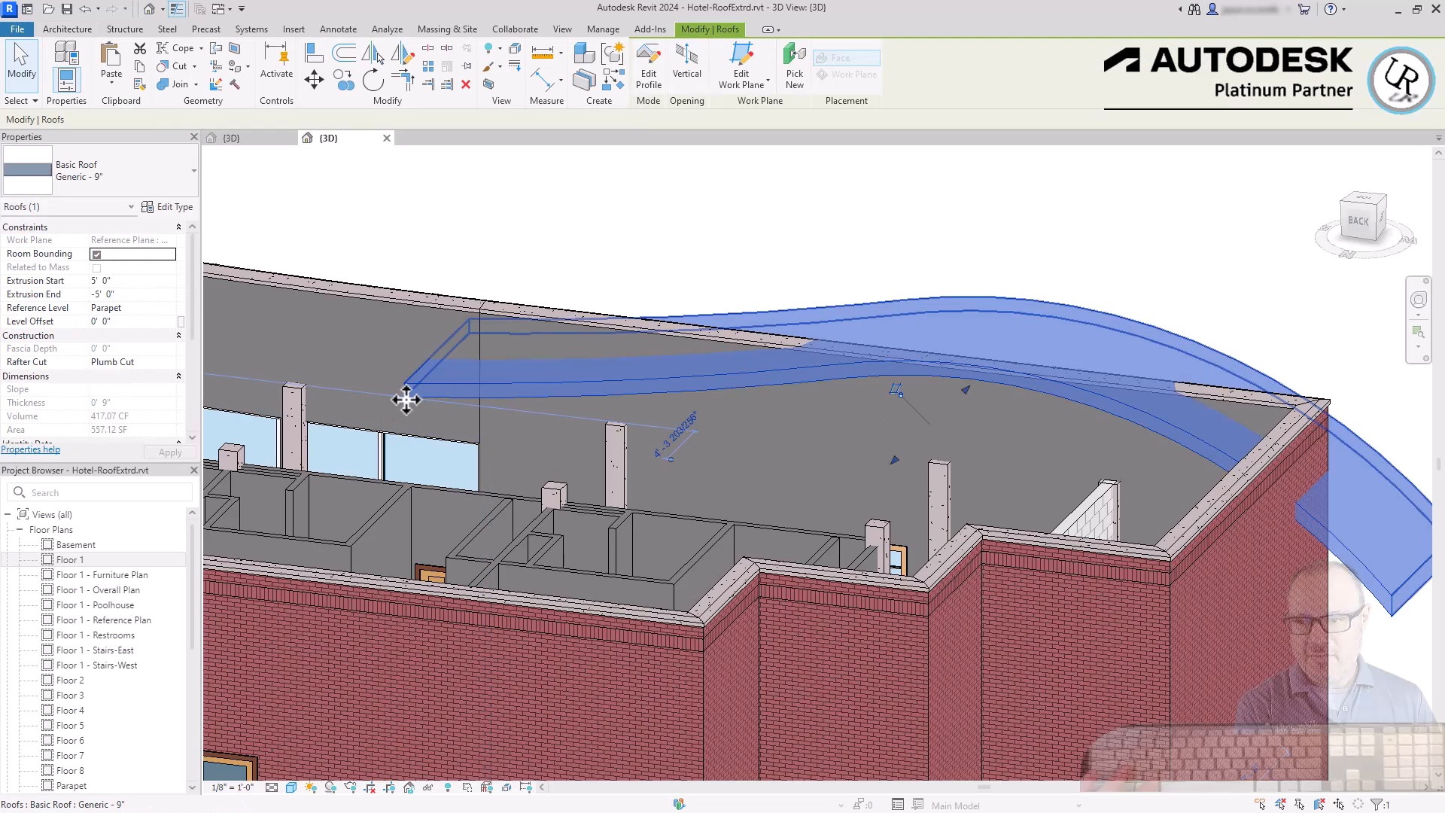
{"action": "scroll", "coordinate": [405, 393], "scroll_direction": "up", "scroll_amount": 3}
{"action": "scroll", "coordinate": [372, 405], "scroll_direction": "down", "scroll_amount": 2}
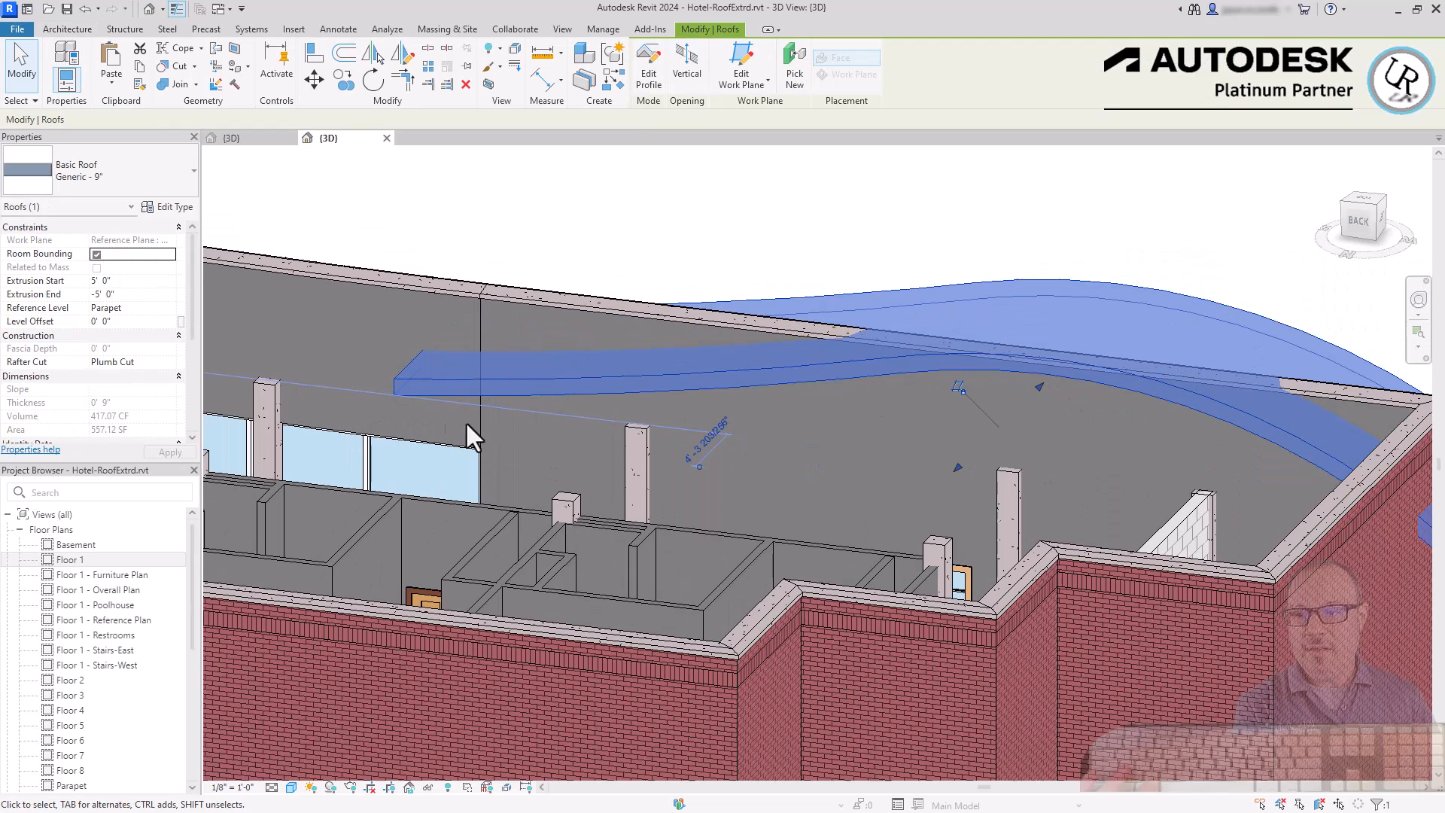
- Examine from the building's southwest corner which part of the curved roof extends inside the brick wall
{"action": "middle_click_drag", "start_coordinate": [800, 407], "coordinate": [658, 580], "text": "shift"}
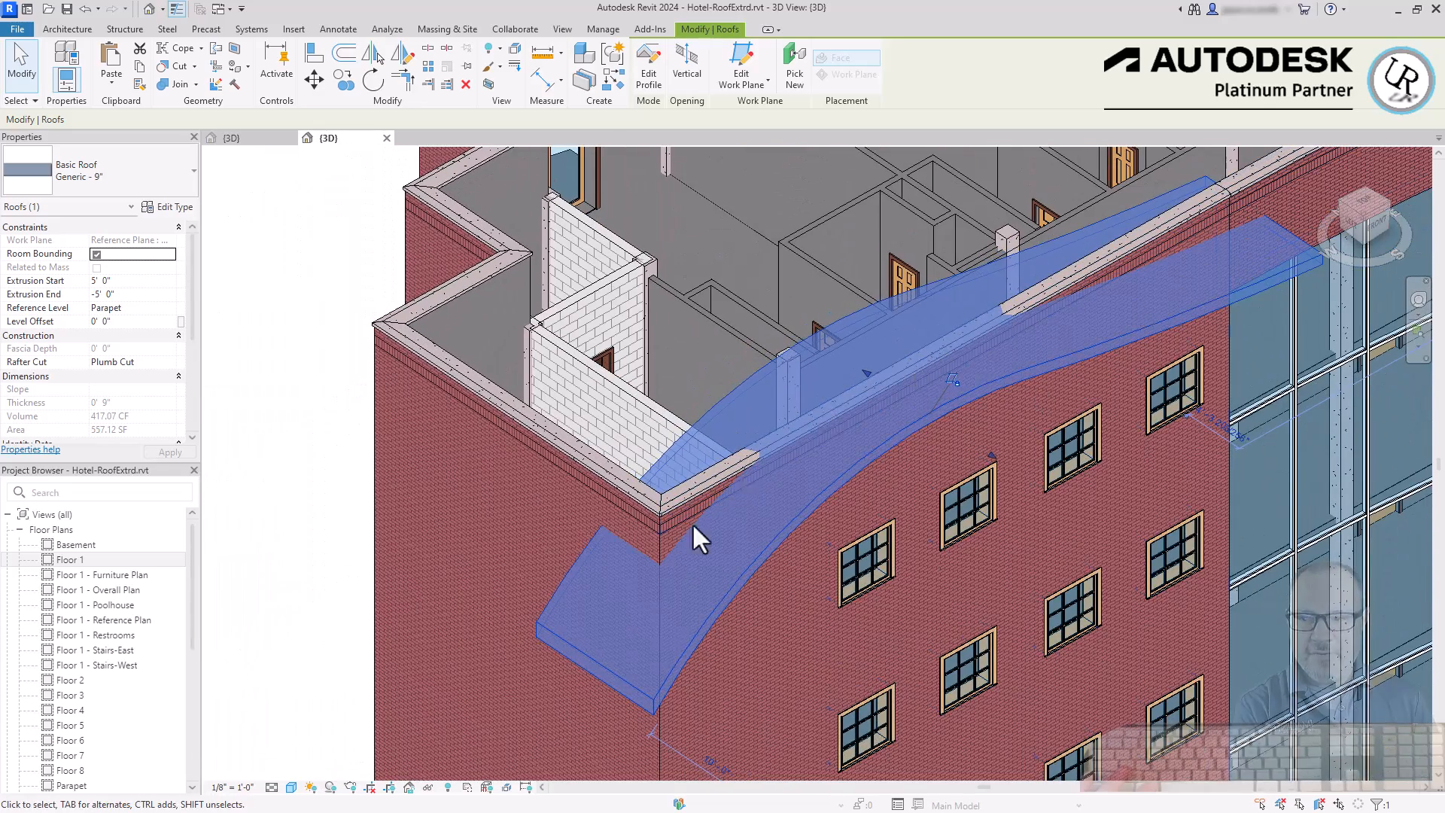
{"action": "scroll", "coordinate": [1072, 480], "scroll_direction": "down", "scroll_amount": 3}
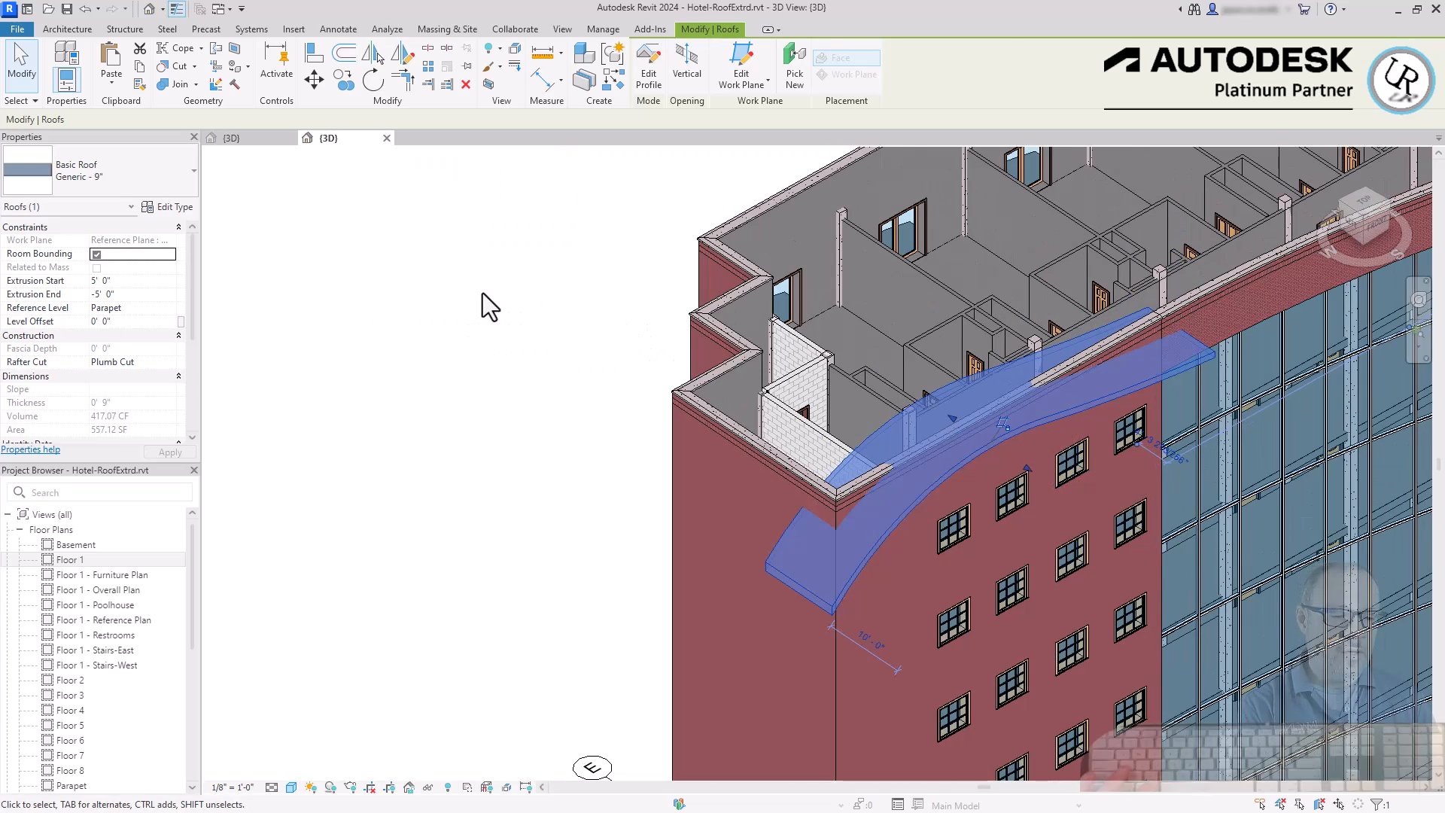
{"action": "left_click", "coordinate": [483, 292]}
{"action": "left_click", "coordinate": [828, 606]}
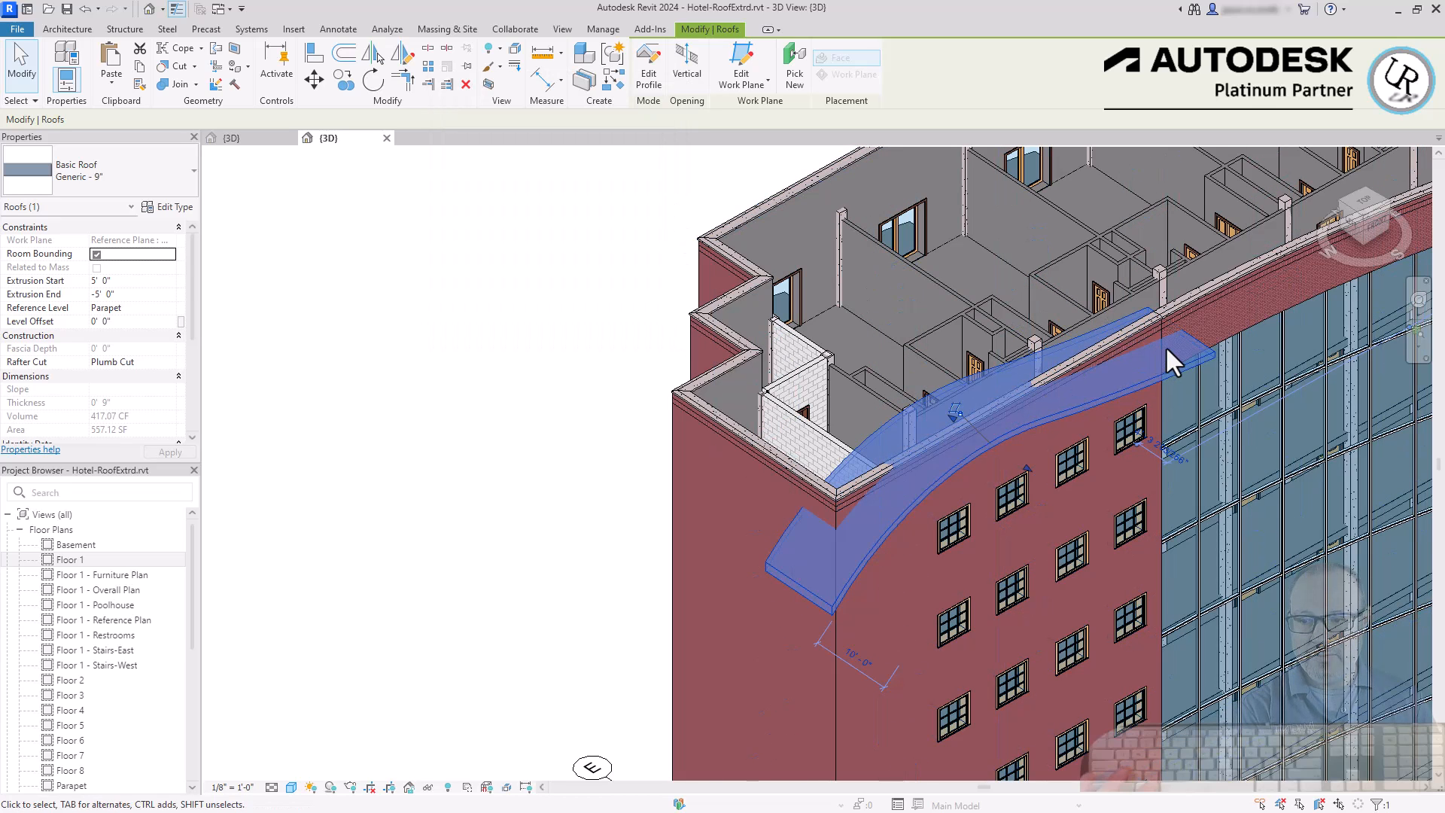
{"action": "left_click", "coordinate": [356, 494]}
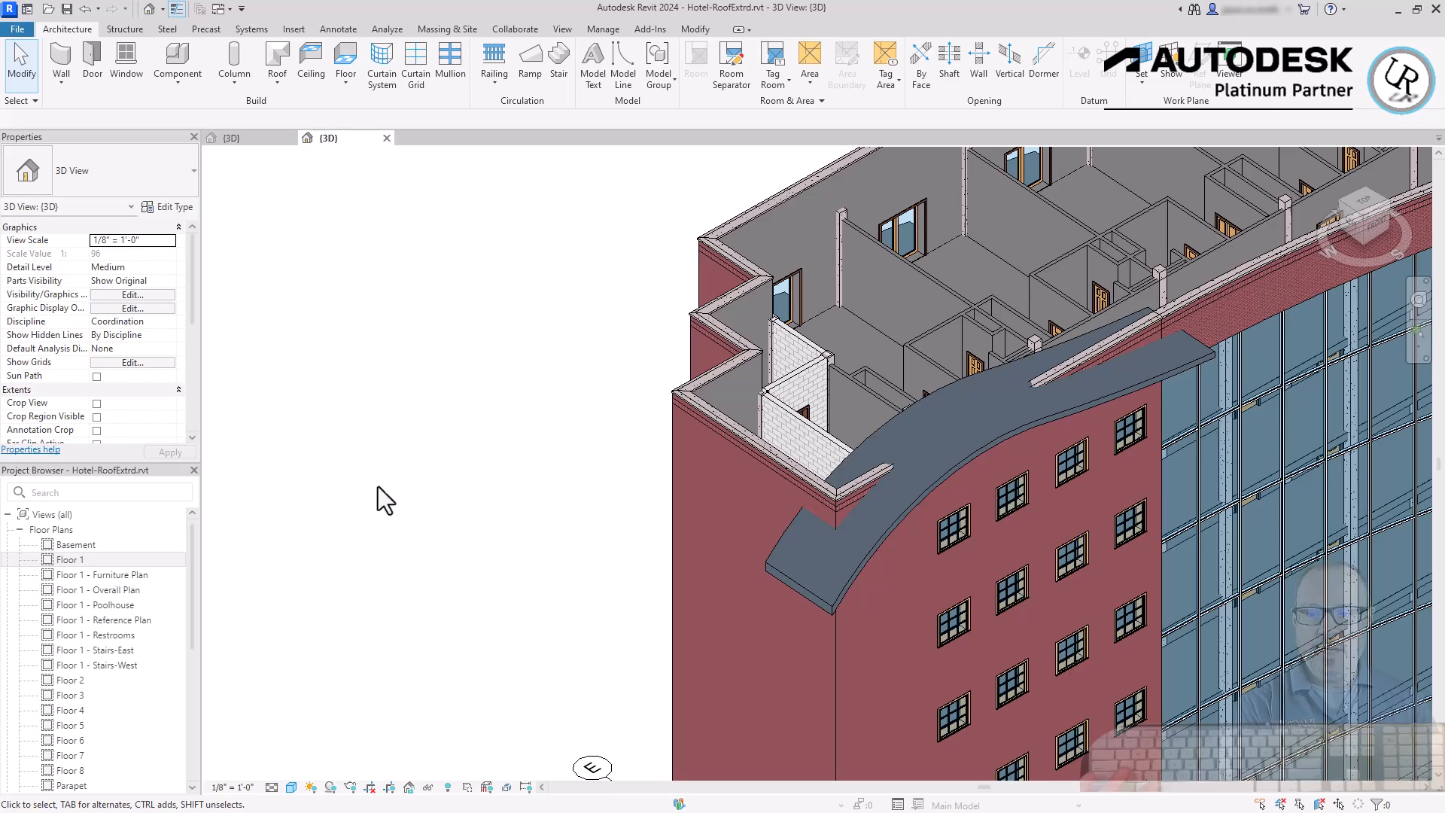
{"action": "scroll", "coordinate": [446, 420], "scroll_direction": "down", "scroll_amount": 3}
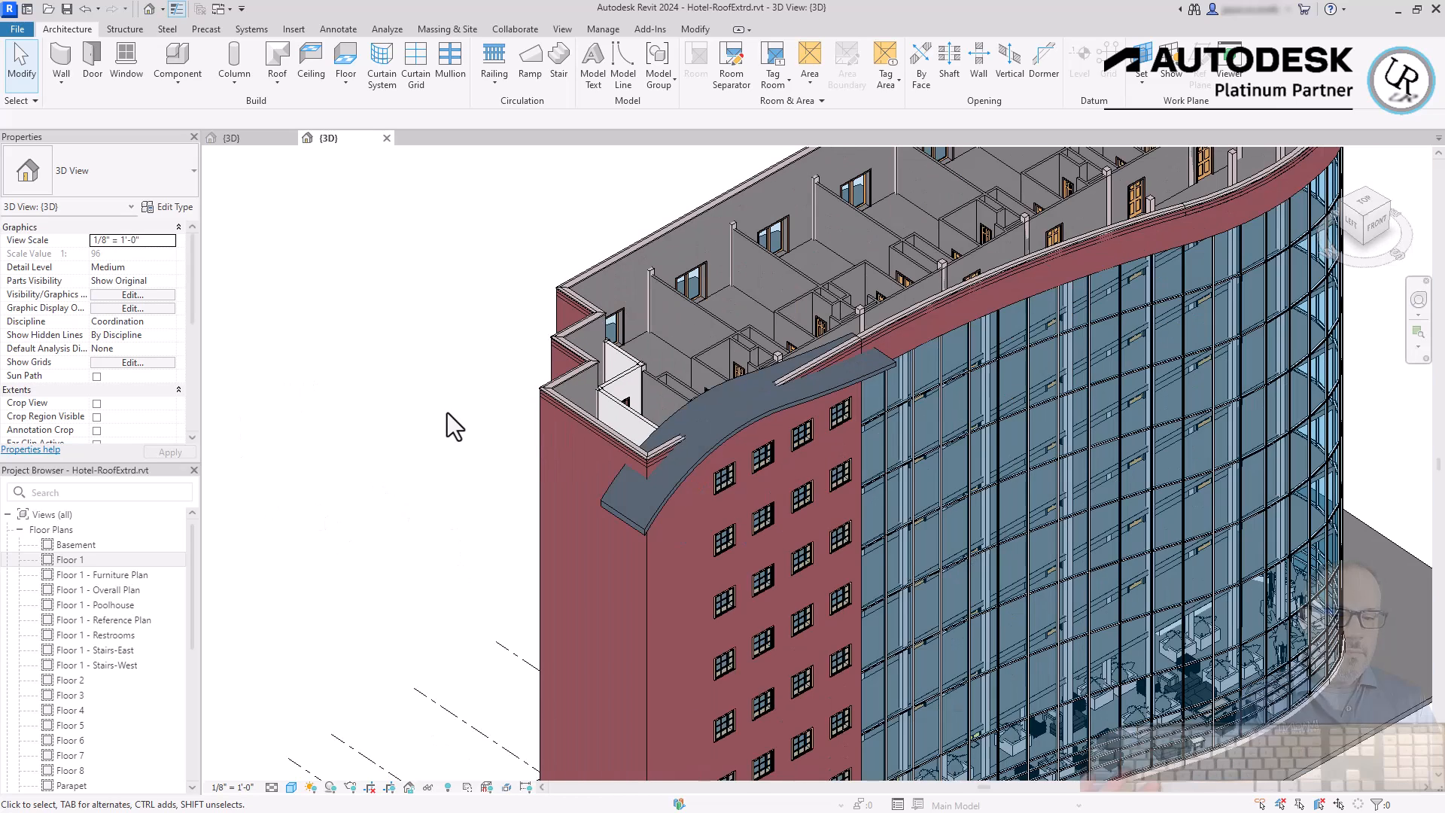
{"action": "scroll", "coordinate": [554, 509], "scroll_direction": "down", "scroll_amount": 2}
- Try to start a vertical opening in the curved roof
{"action": "left_click", "coordinate": [581, 486]}
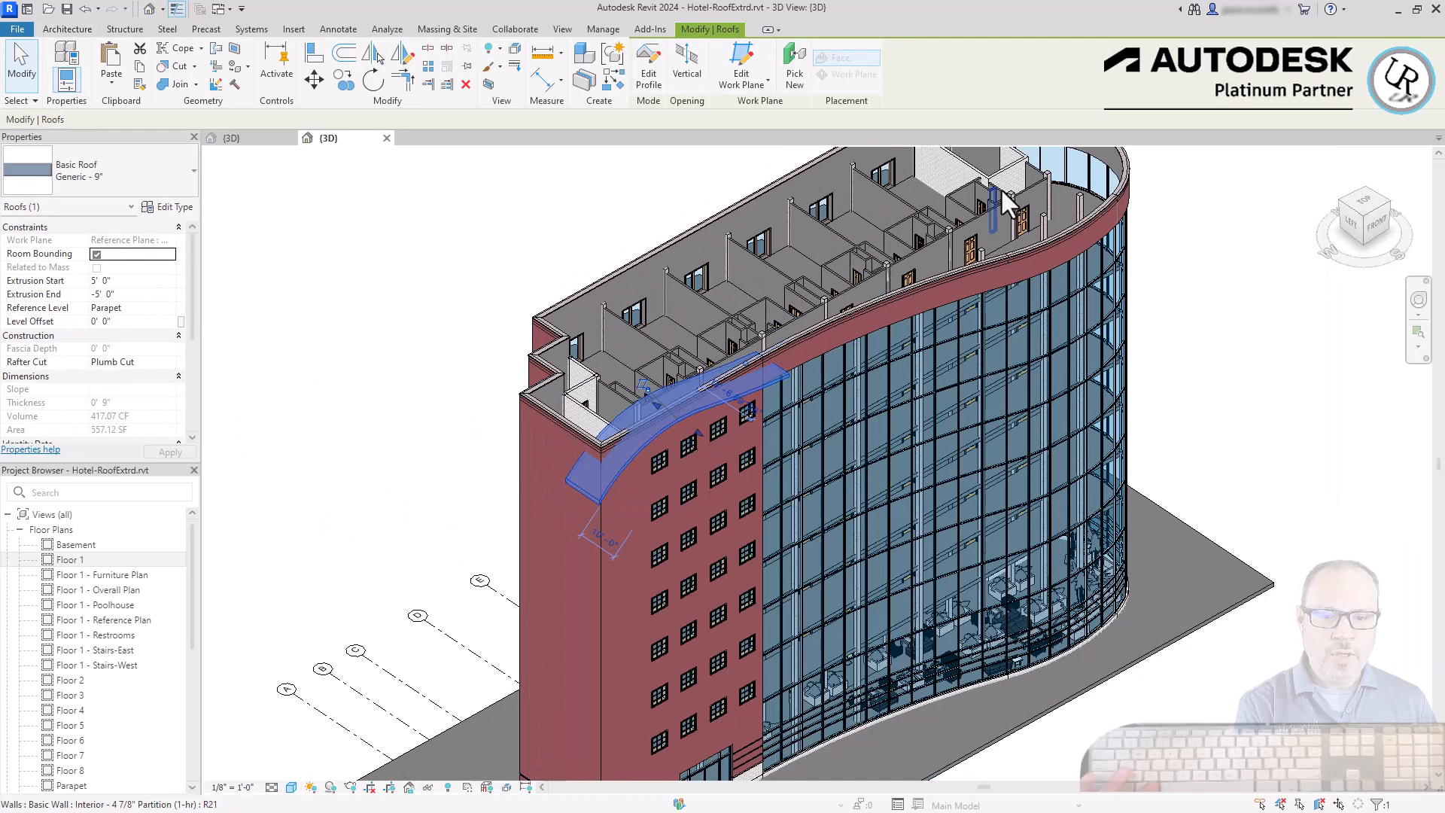
{"action": "left_click", "coordinate": [645, 63]}
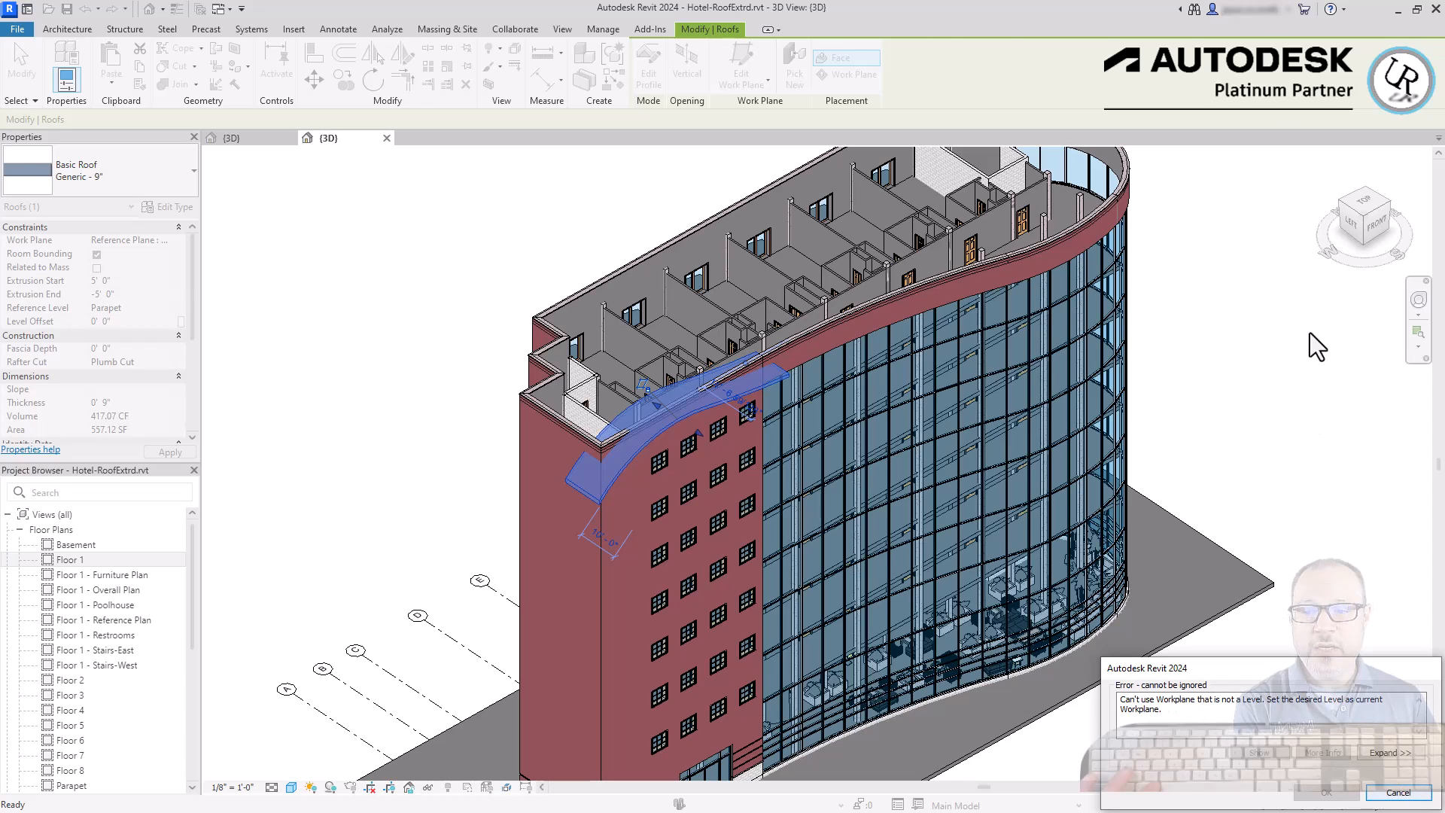
{"action": "key", "text": "Escape"}
{"action": "key", "text": "Escape"}
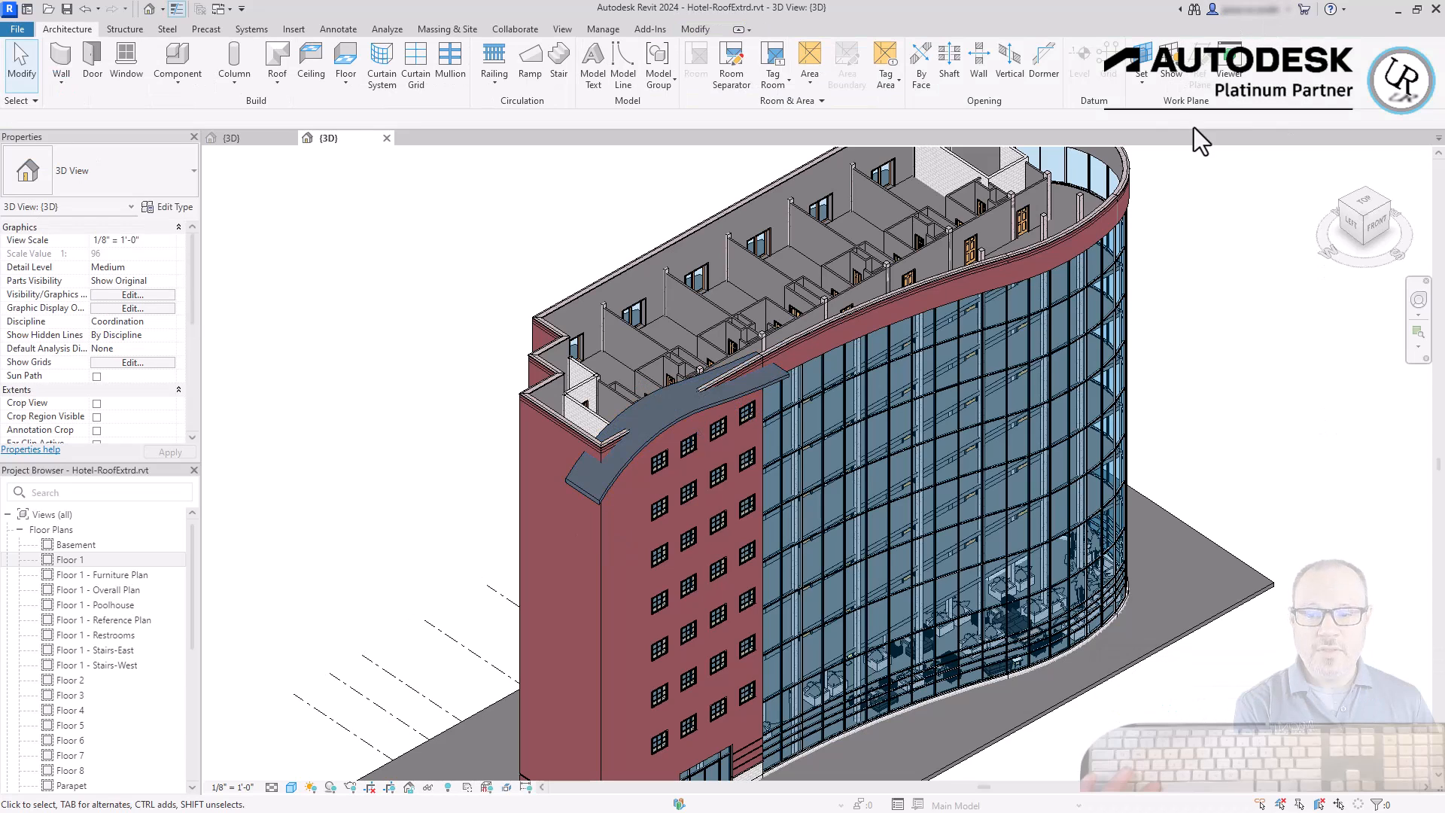
- Set the current work plane to Level : Floor 1, displaying it briefly to check its location
{"action": "left_click", "coordinate": [1140, 68]}
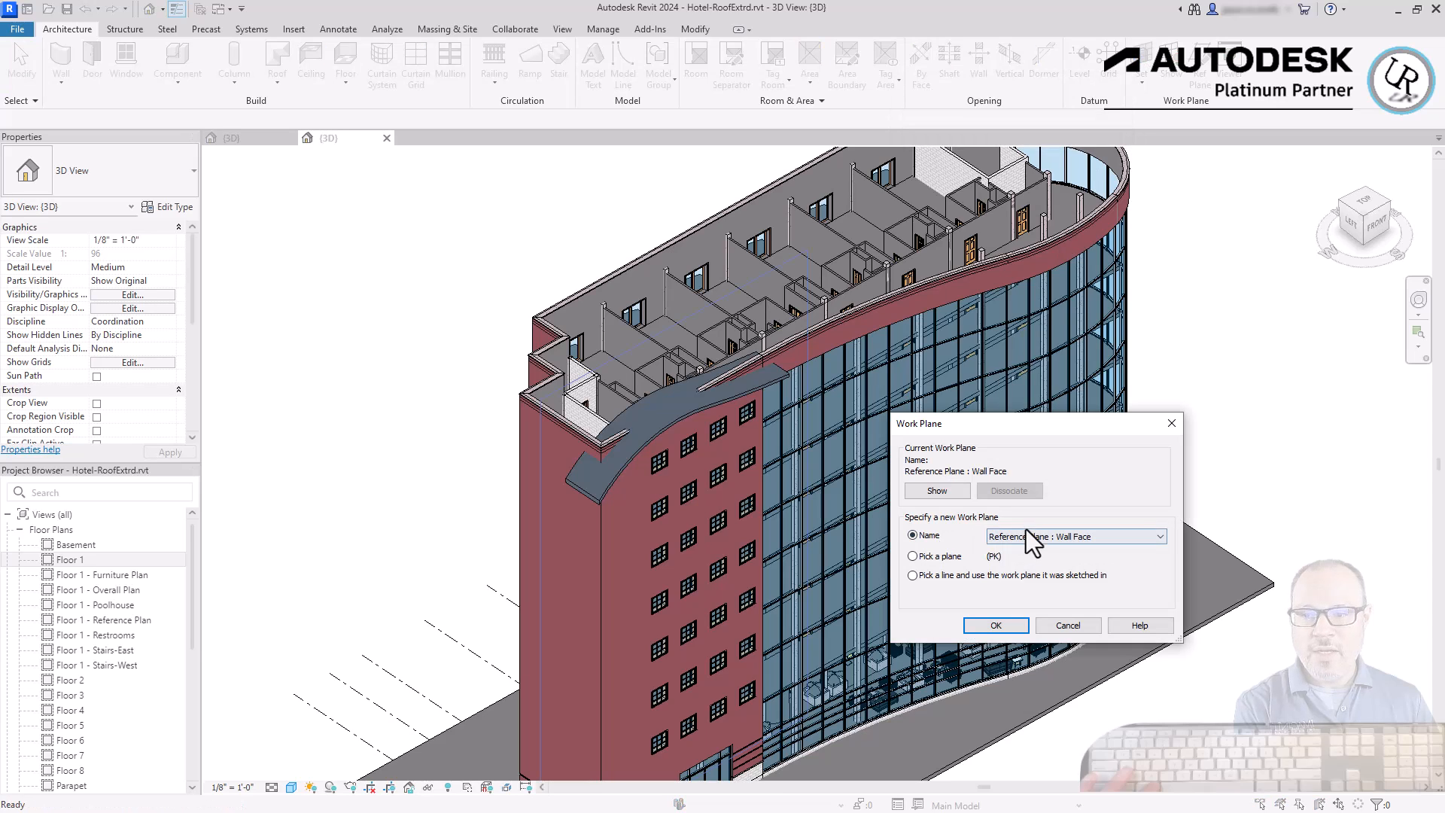
{"action": "left_click", "coordinate": [1023, 537]}
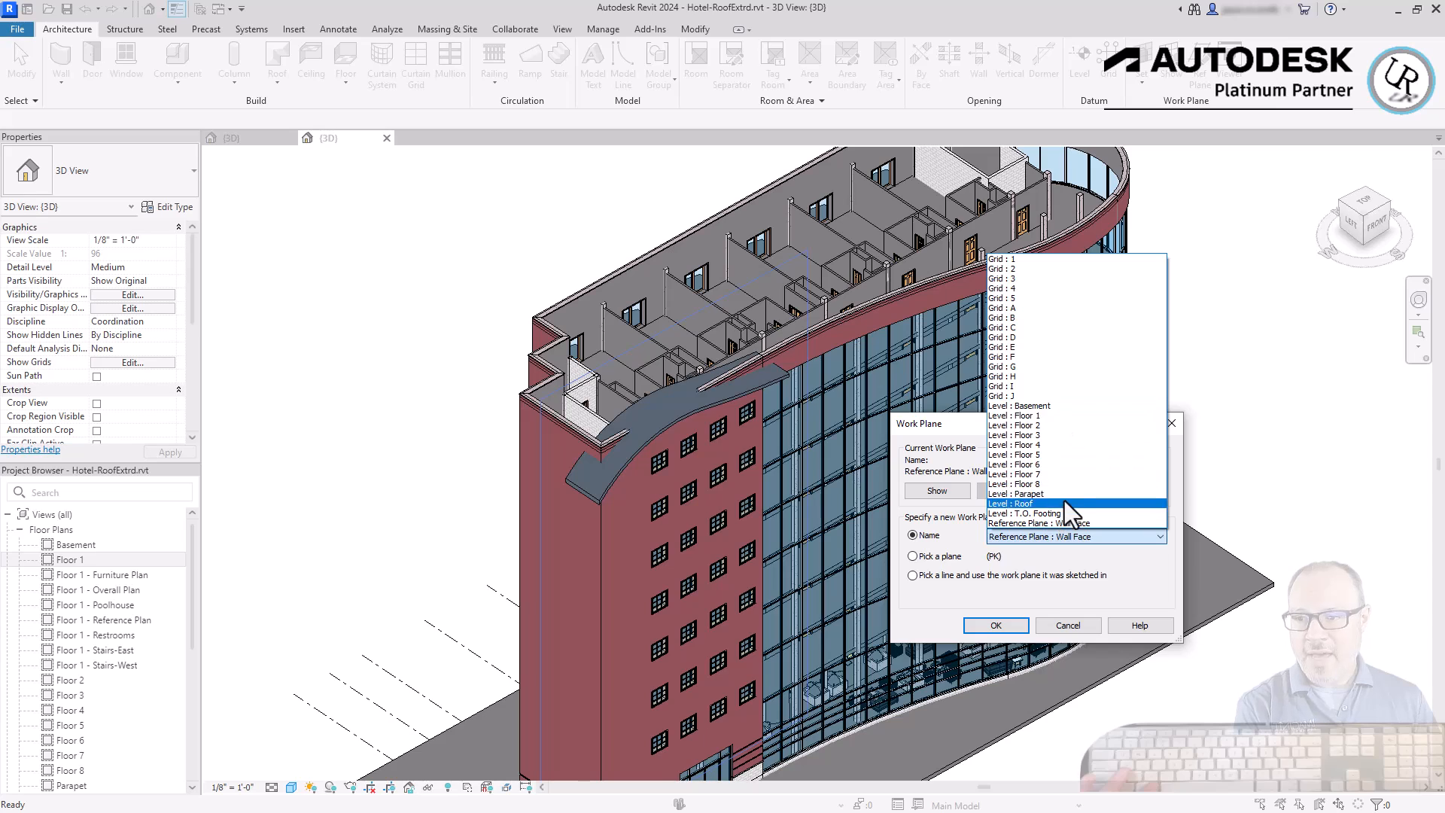
{"action": "left_click", "coordinate": [1066, 415]}
{"action": "key", "text": "Return"}
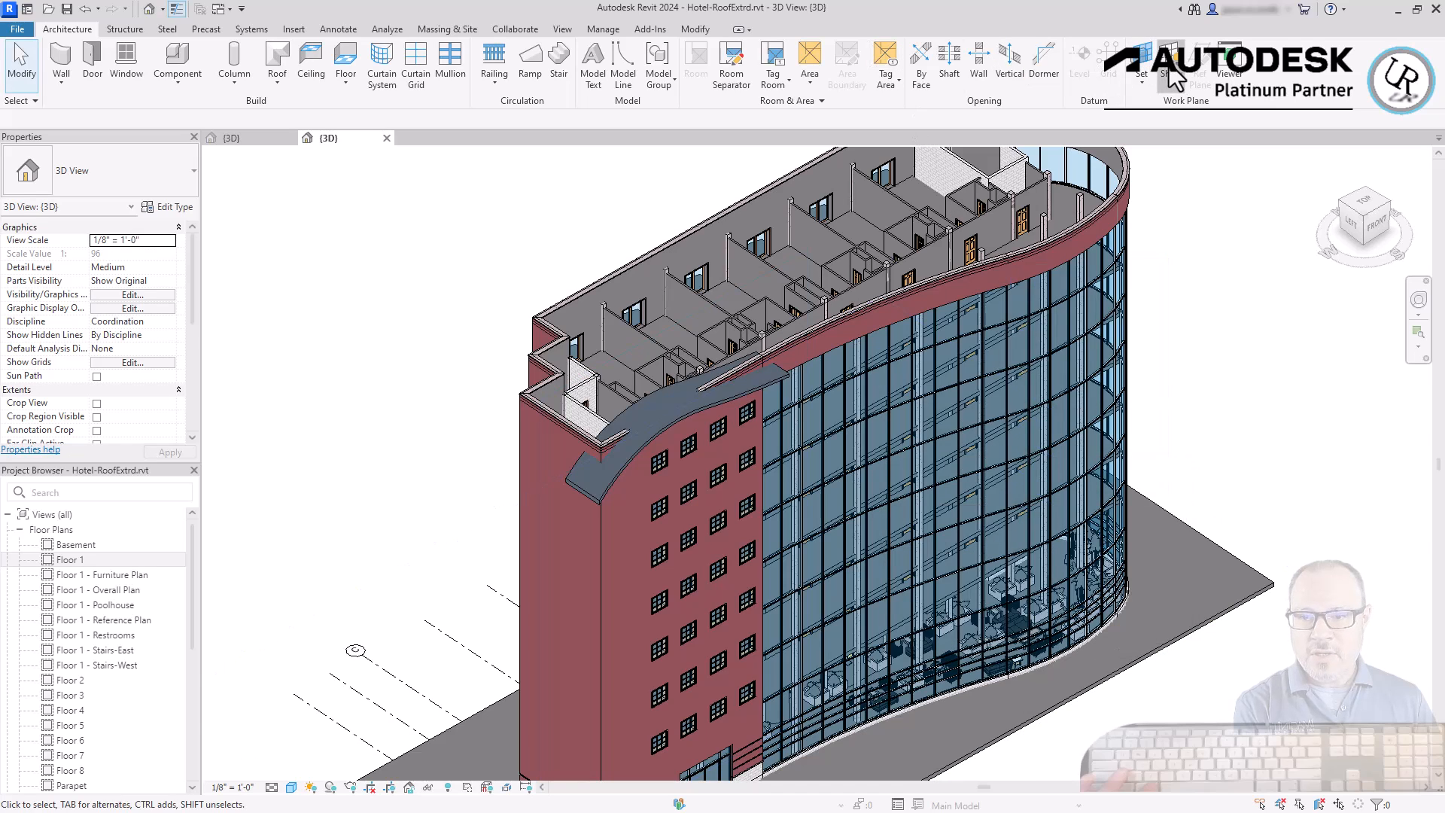
{"action": "left_click", "coordinate": [1168, 74]}
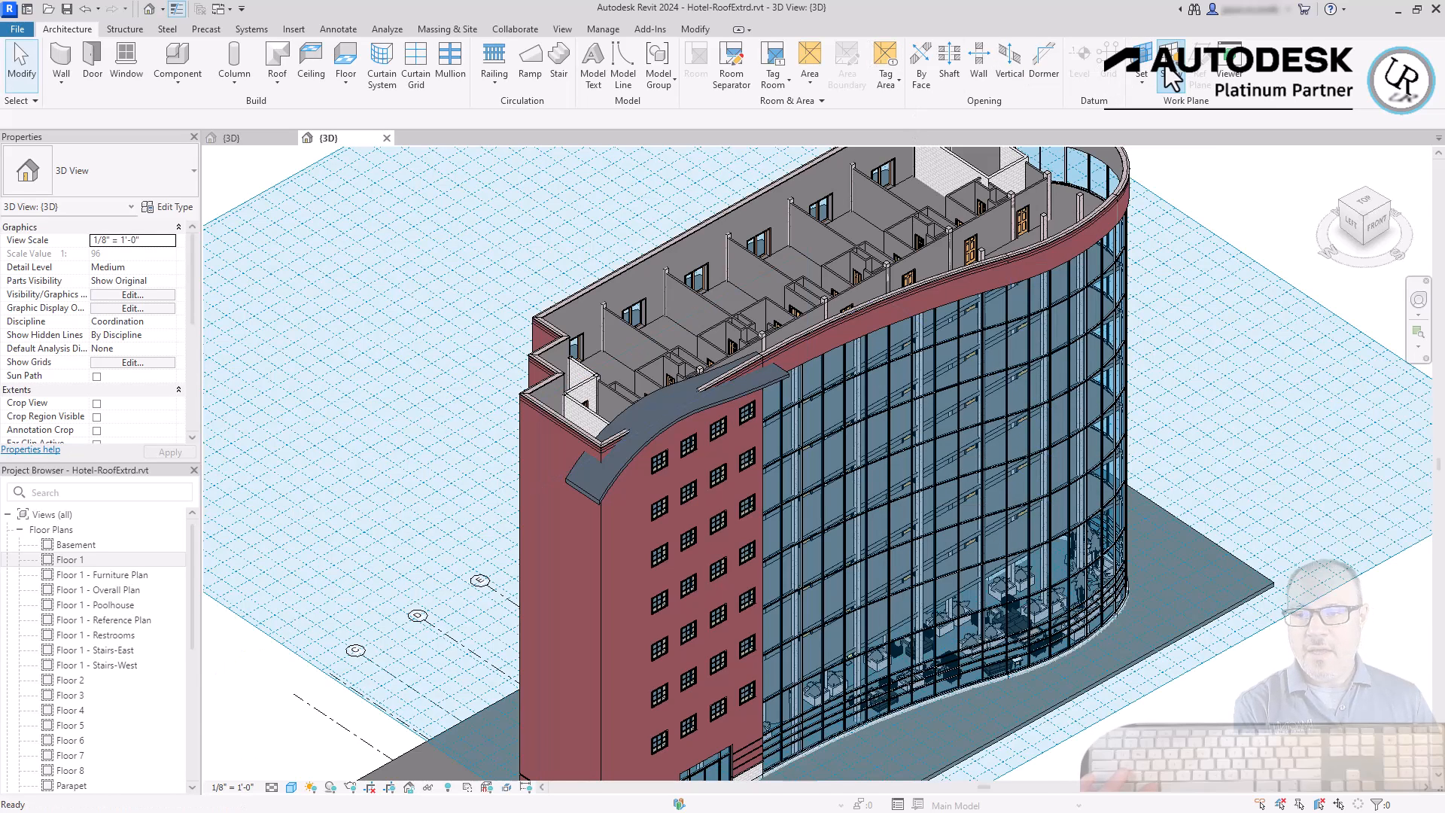
{"action": "left_click", "coordinate": [1172, 76]}
- Cut a rectangular vertical opening in the roof from the wall's southwest outer corner to inside the building, beyond the roof's north and east edges
{"action": "left_click", "coordinate": [1368, 213]}
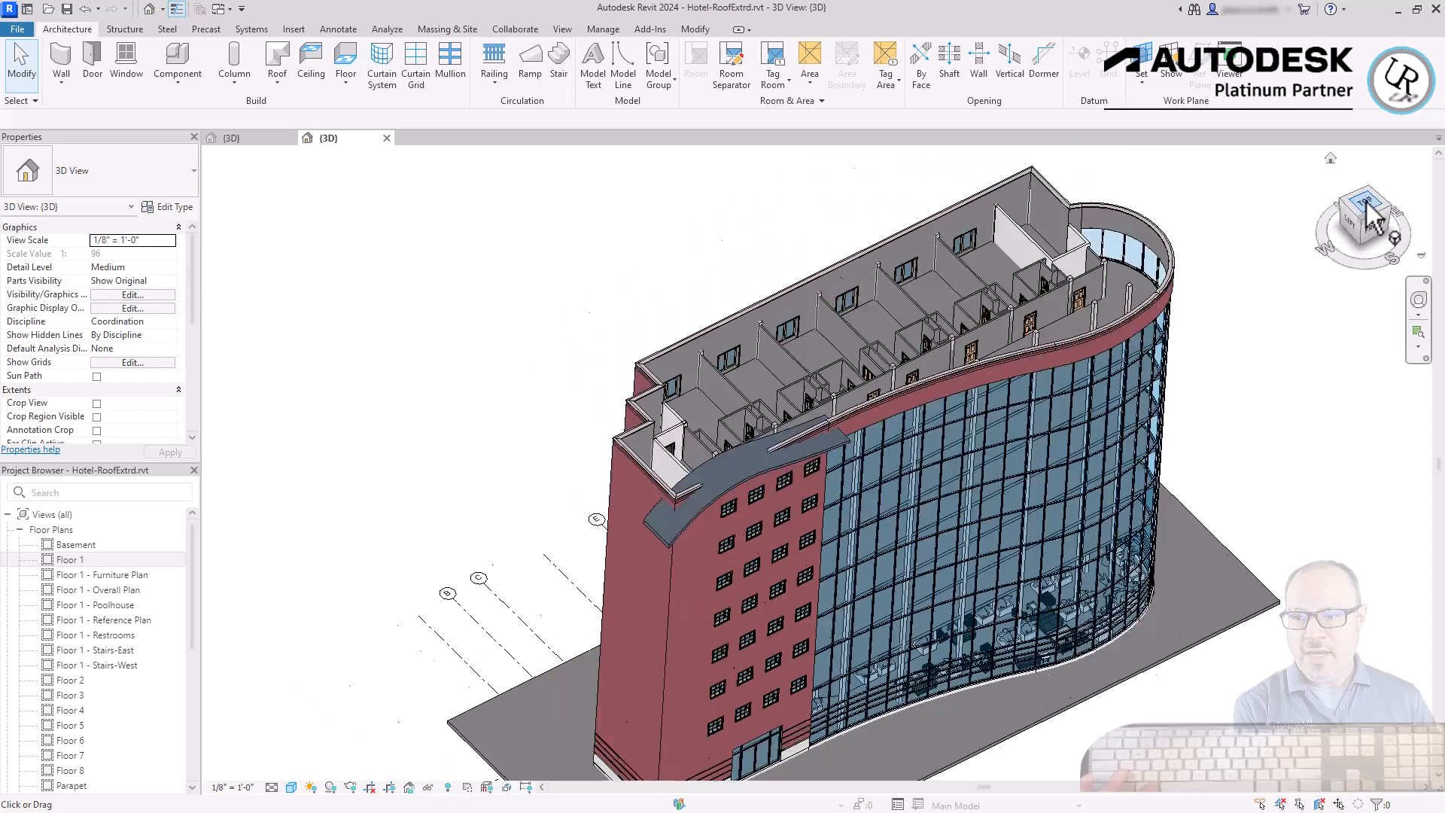
{"action": "scroll", "coordinate": [904, 490], "scroll_direction": "up", "scroll_amount": 5}
{"action": "left_click", "coordinate": [872, 499]}
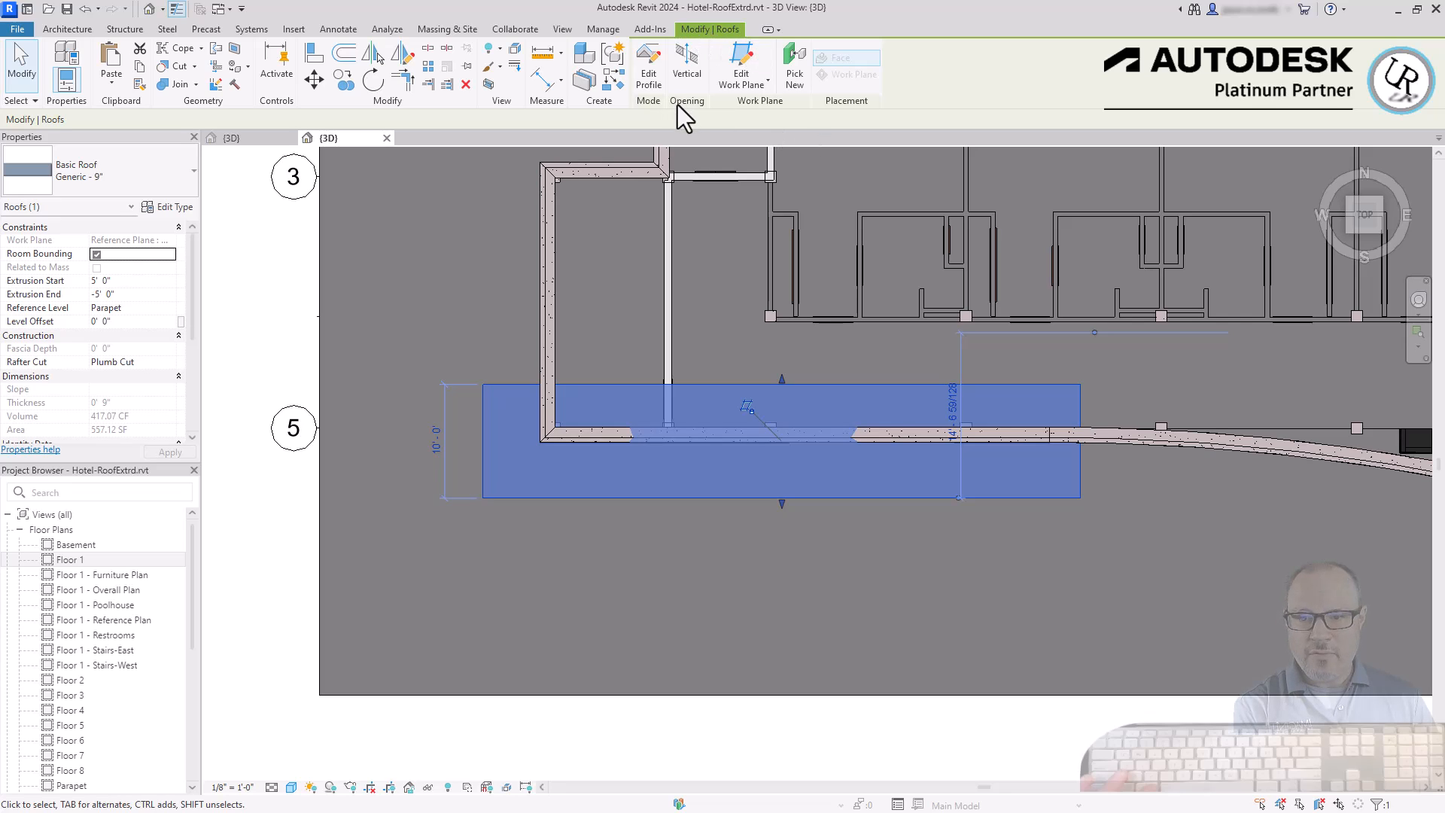
{"action": "left_click", "coordinate": [689, 64]}
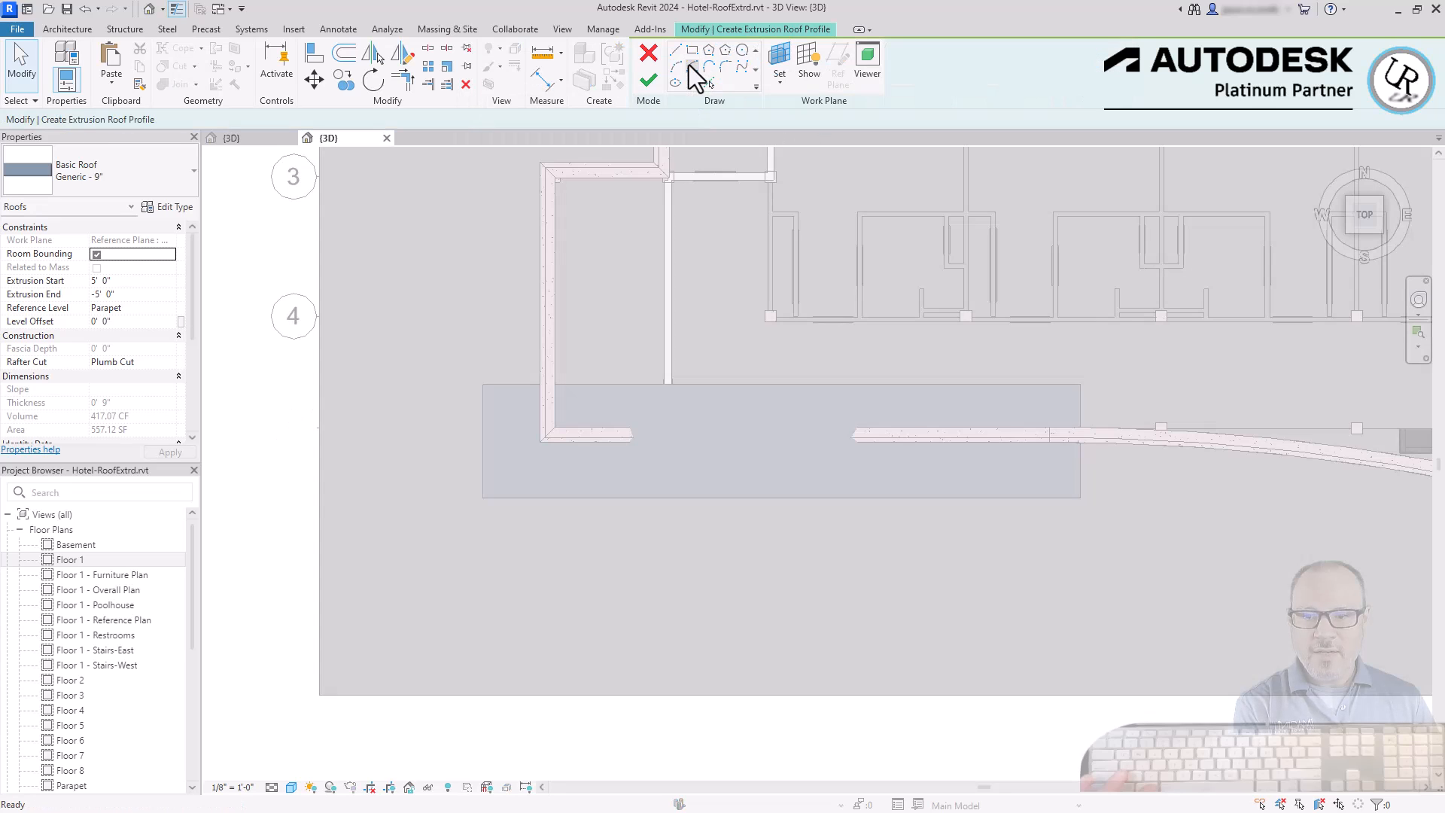
{"action": "left_click", "coordinate": [692, 49]}
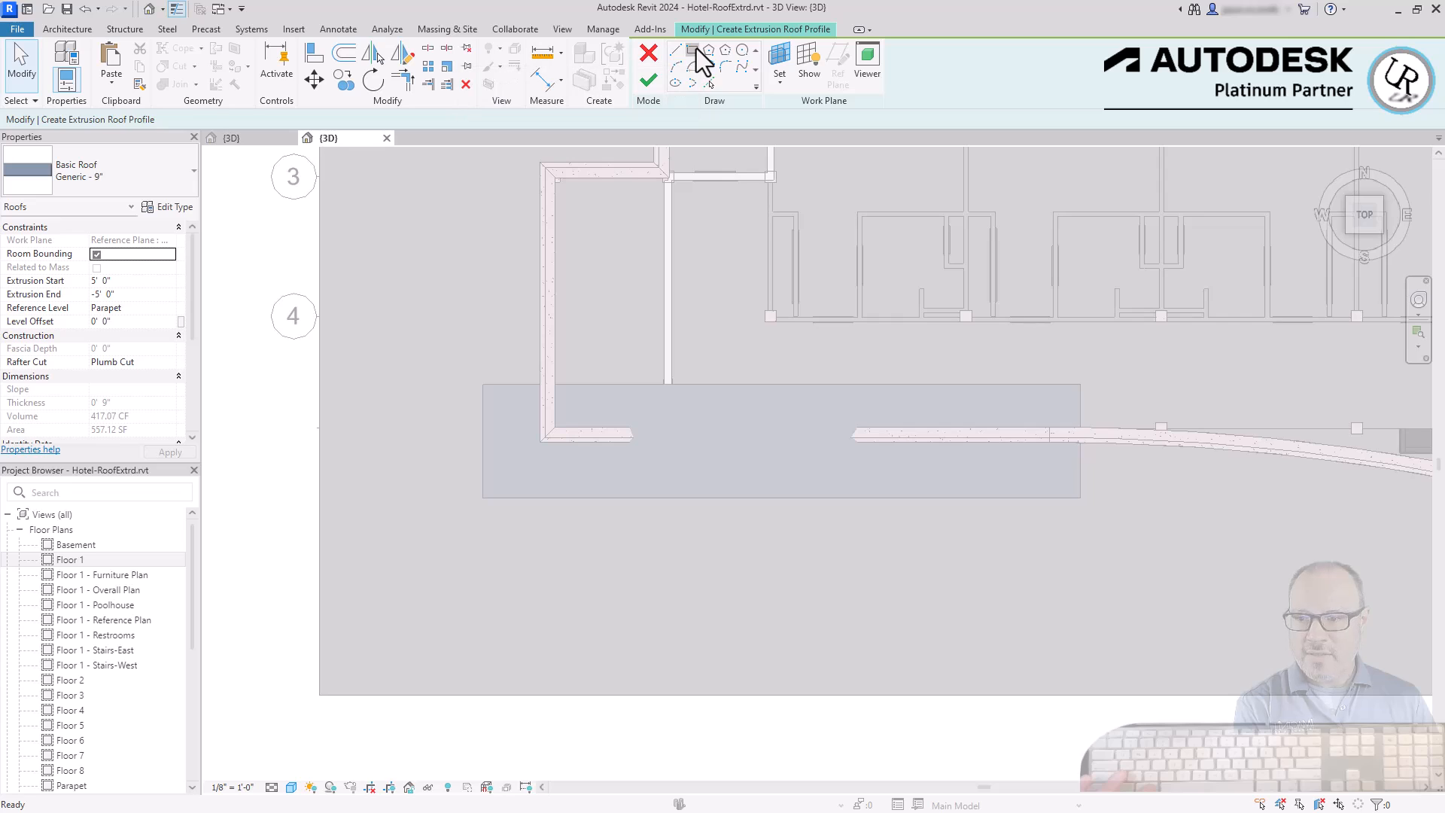
{"action": "scroll", "coordinate": [521, 522], "scroll_direction": "up", "scroll_amount": 5}
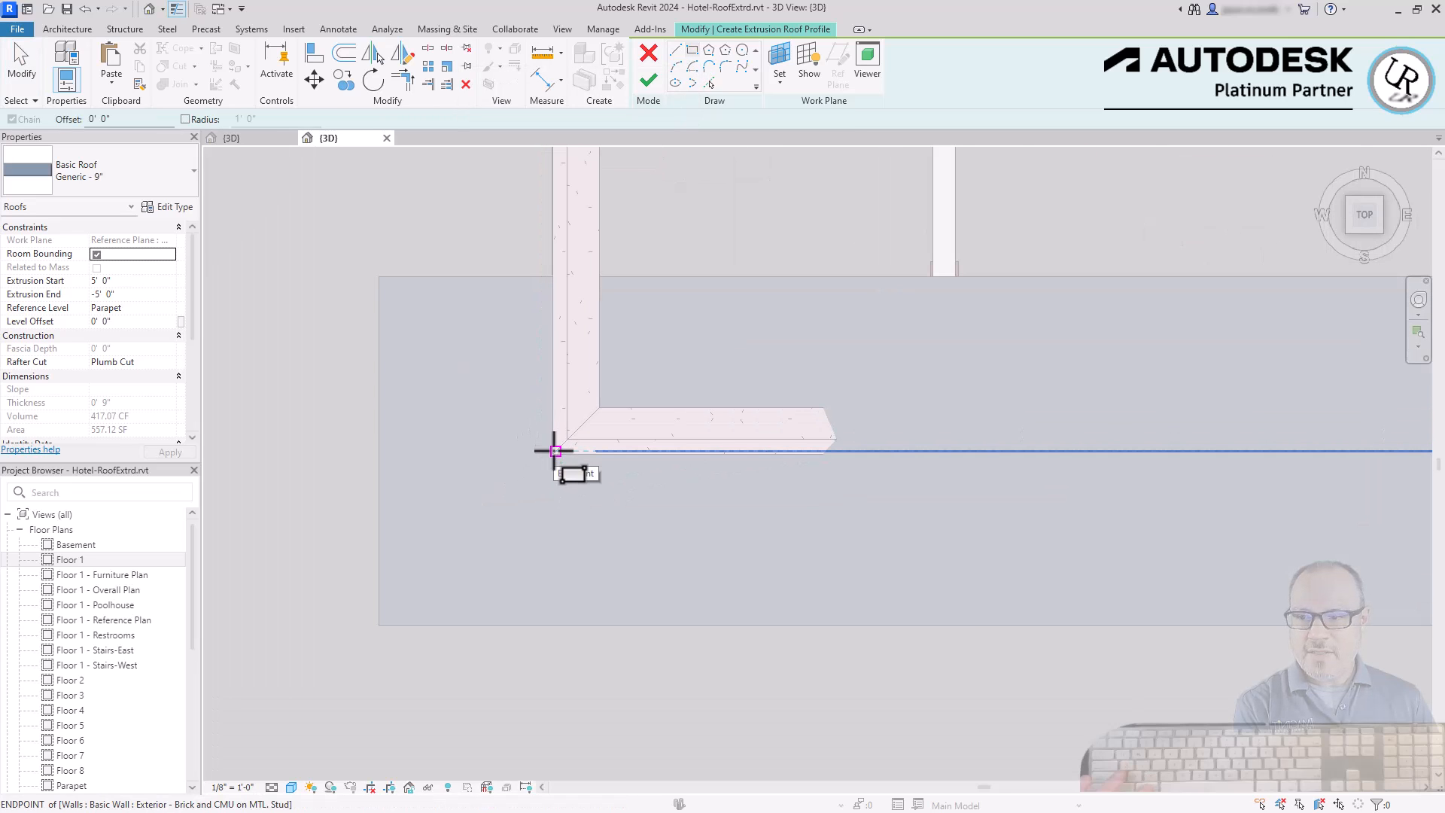
{"action": "scroll", "coordinate": [548, 449], "scroll_direction": "down", "scroll_amount": 4}
{"action": "left_click", "coordinate": [546, 449]}
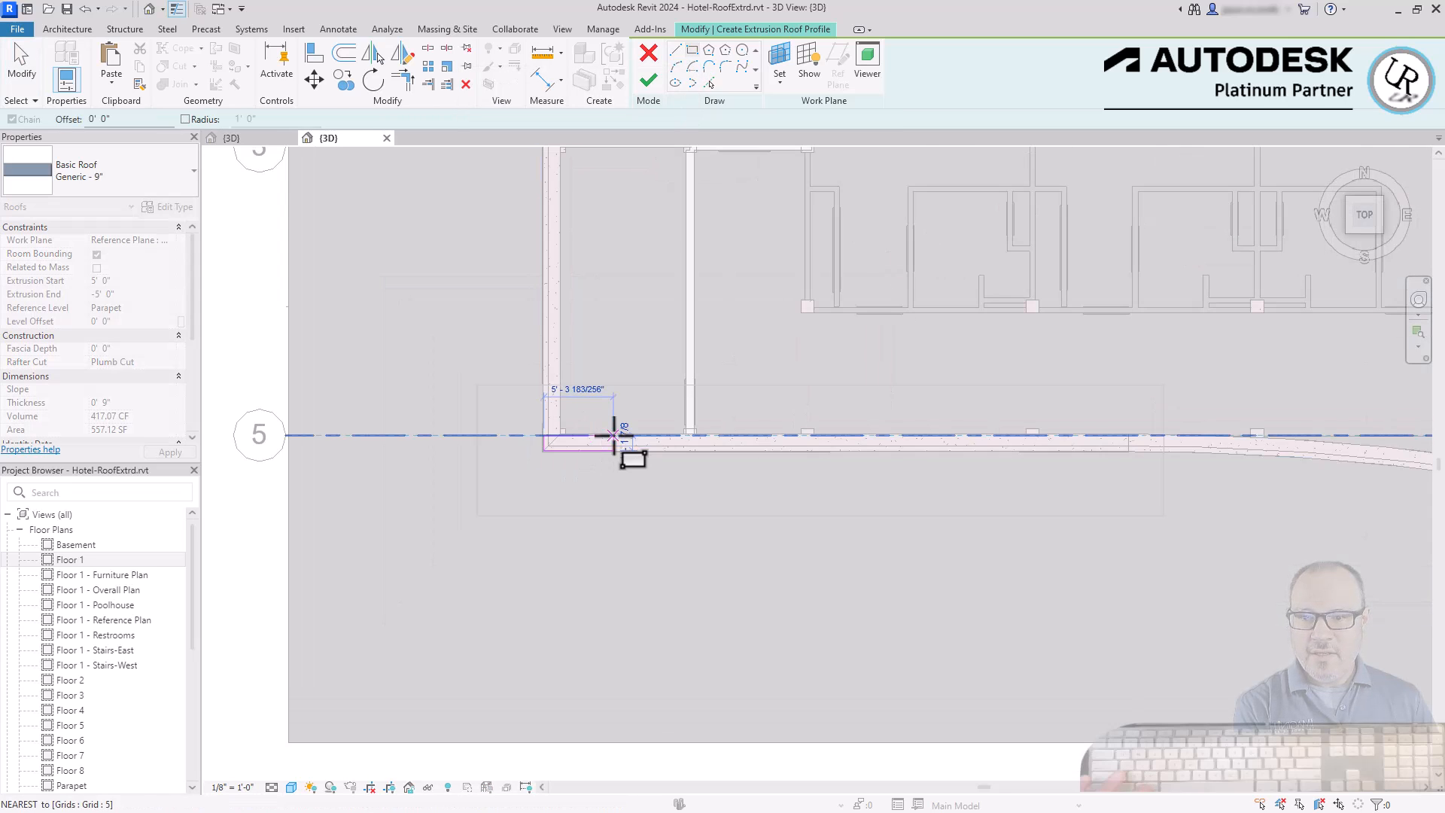
{"action": "left_click", "coordinate": [1239, 312]}
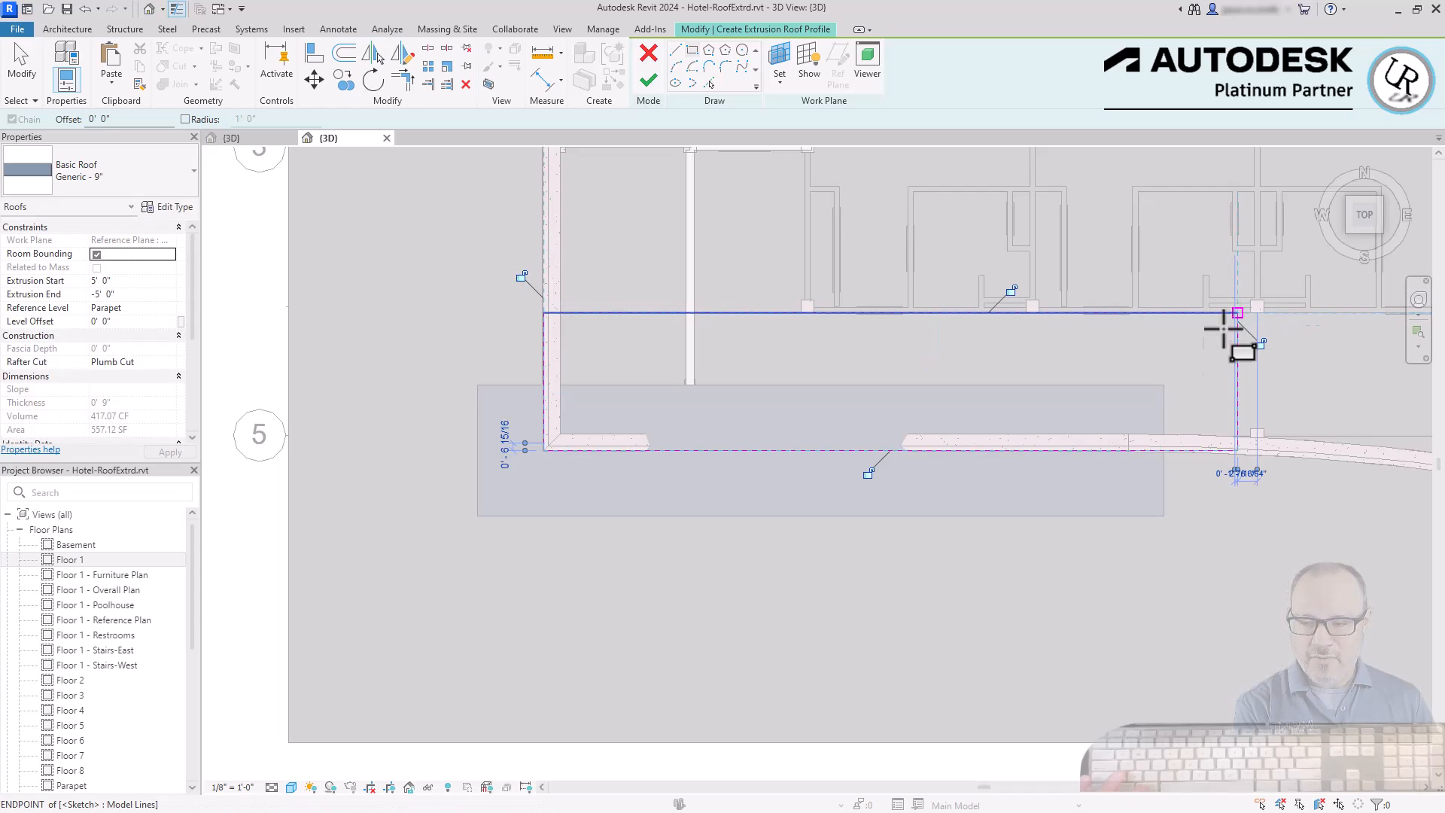
{"action": "left_click", "coordinate": [649, 80]}
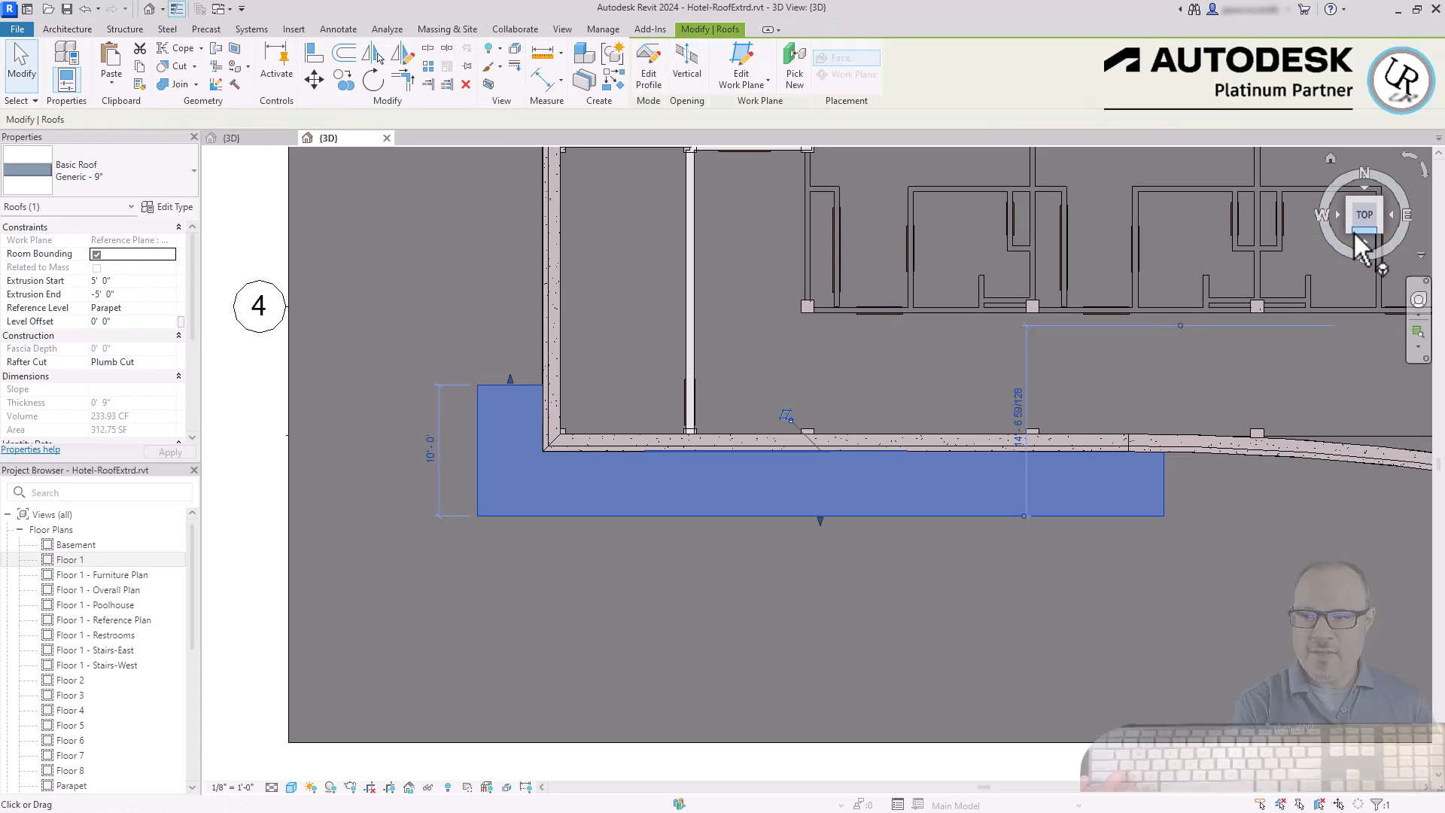
- Examine the cut roof from outside and from behind, checking how its edge follows the brick wall's outer face
{"action": "left_click", "coordinate": [1350, 232]}
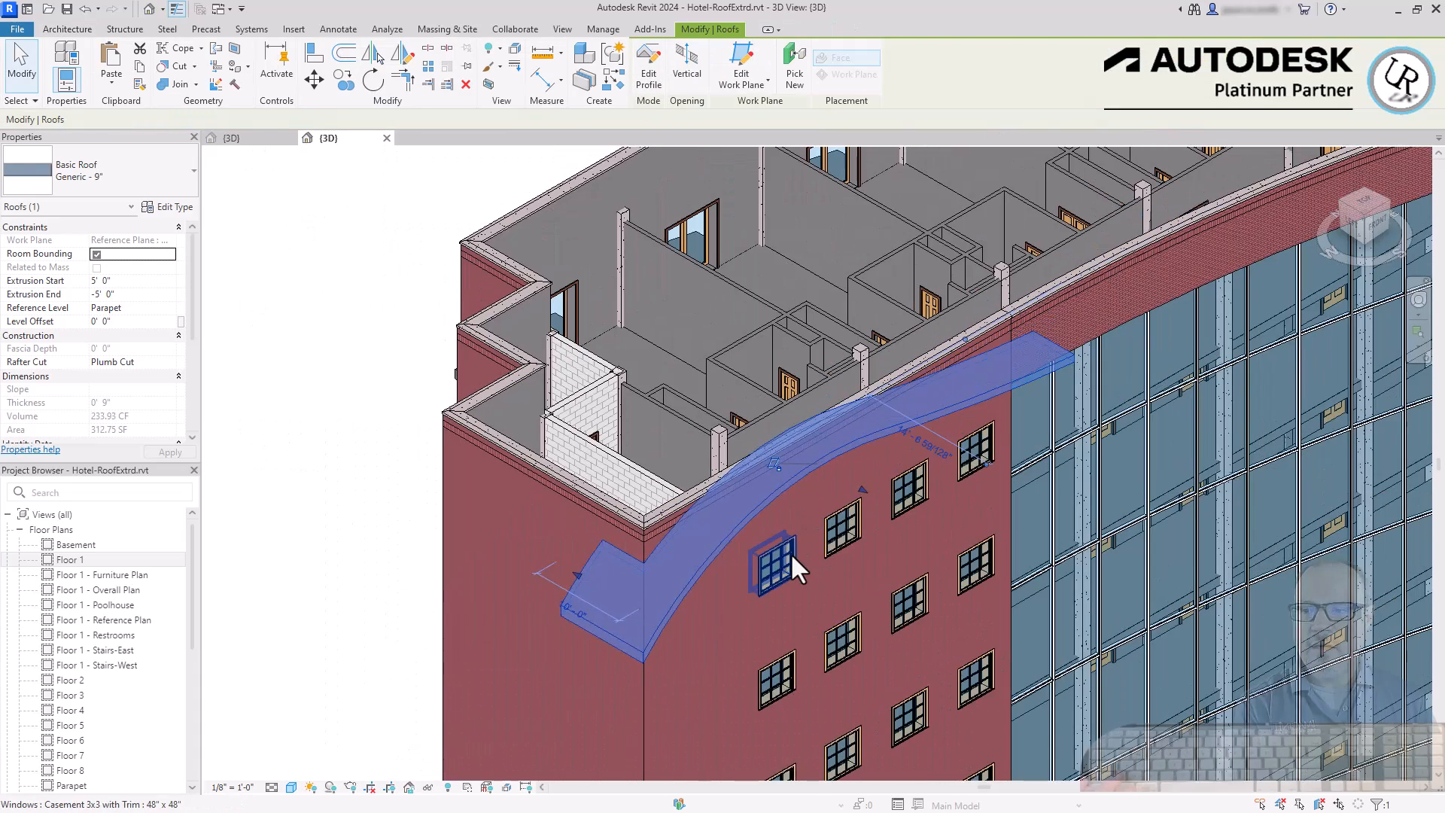
{"action": "key", "text": "Escape"}
{"action": "scroll", "coordinate": [798, 512], "scroll_direction": "up", "scroll_amount": 5}
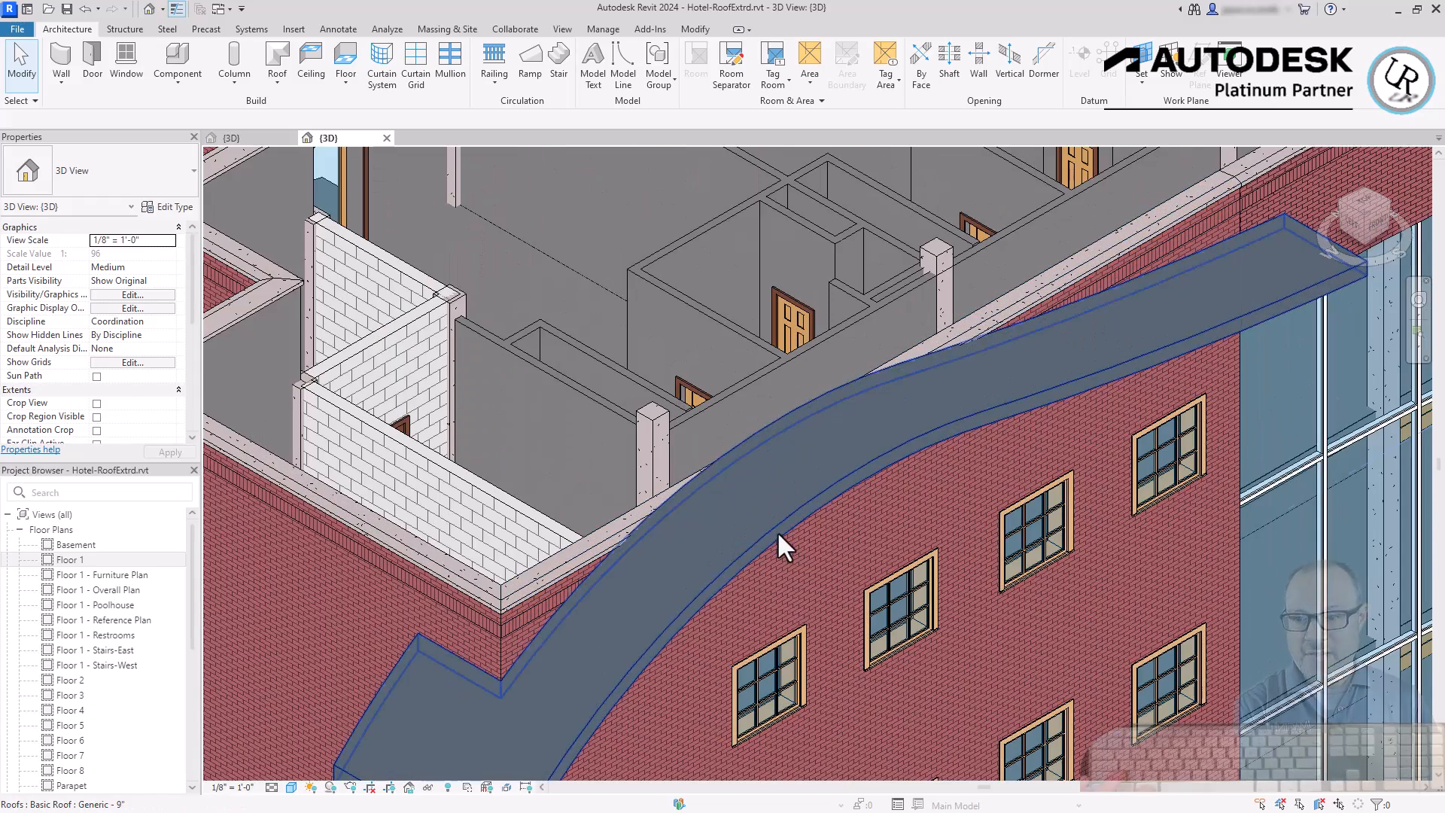
{"action": "left_click", "coordinate": [786, 529]}
{"action": "middle_click_drag", "start_coordinate": [1240, 527], "coordinate": [1122, 420], "text": "shift"}
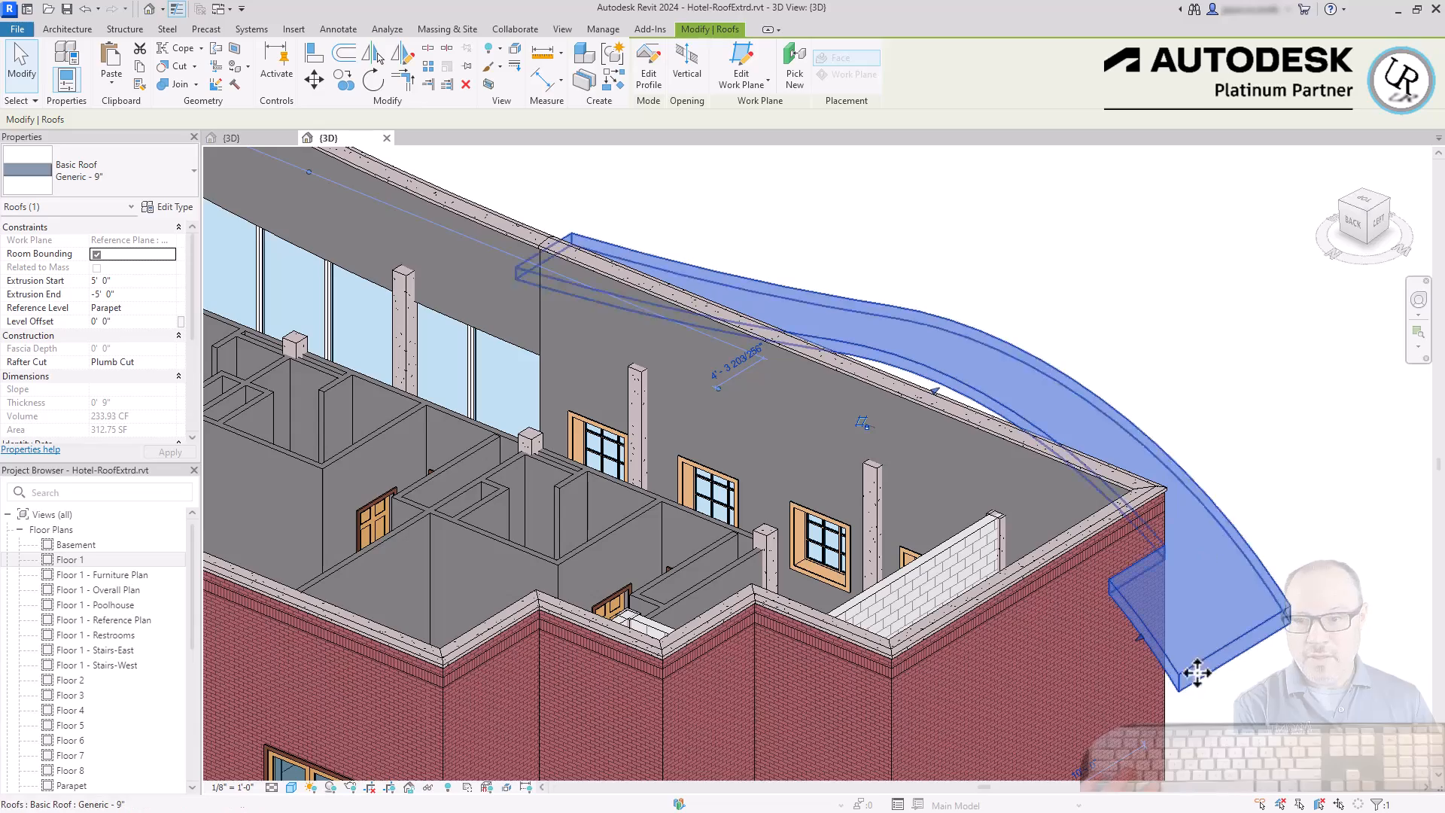
{"action": "scroll", "coordinate": [1169, 566], "scroll_direction": "up", "scroll_amount": 3}
{"action": "scroll", "coordinate": [1174, 519], "scroll_direction": "down", "scroll_amount": 1}
- Stretch the roof's front edge away from the building to an extrusion start of about 41' 4"
{"action": "middle_click_drag", "start_coordinate": [1145, 482], "coordinate": [942, 404], "text": "shift"}
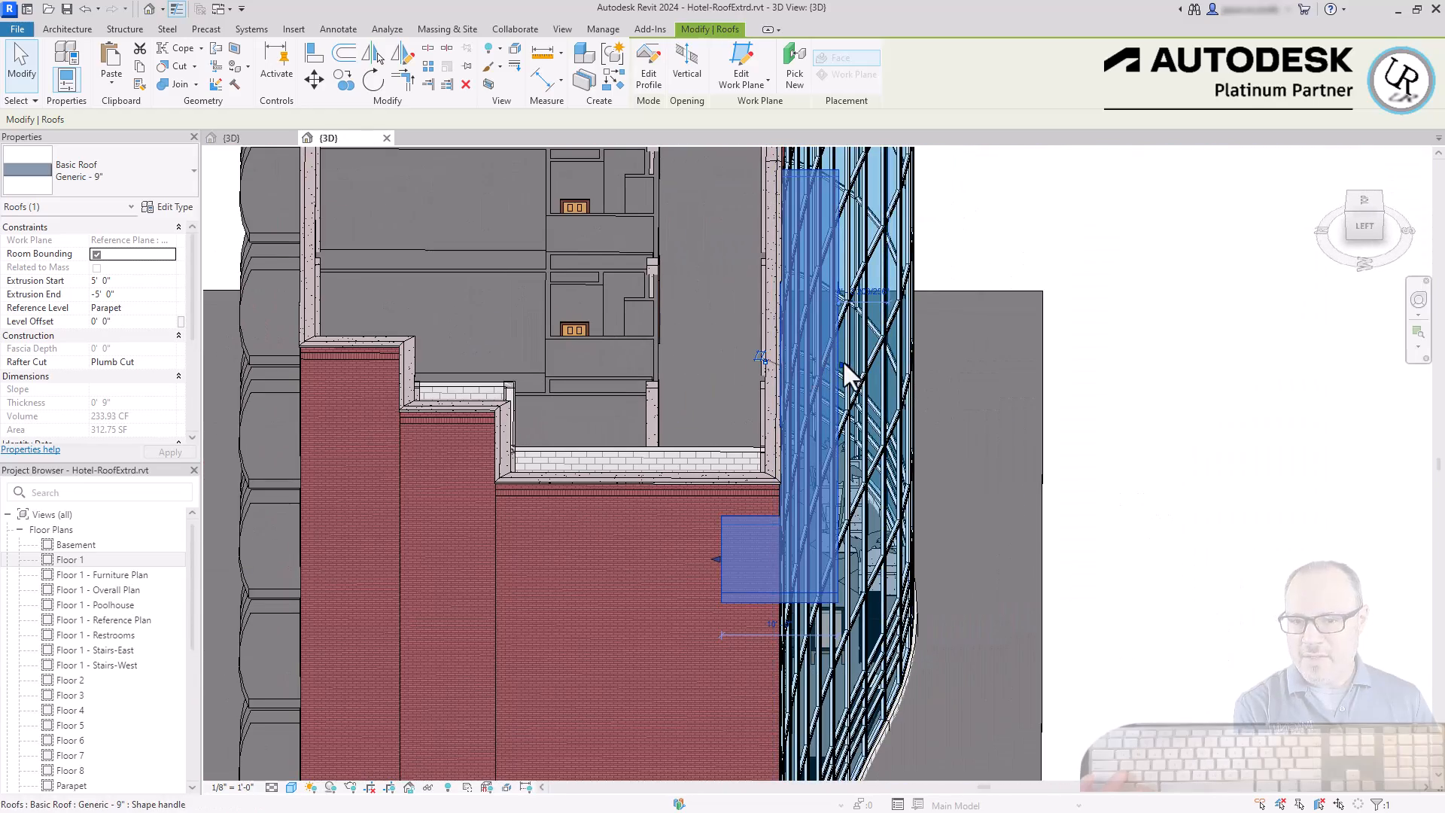
{"action": "left_click_drag", "start_coordinate": [868, 362], "coordinate": [1261, 381]}
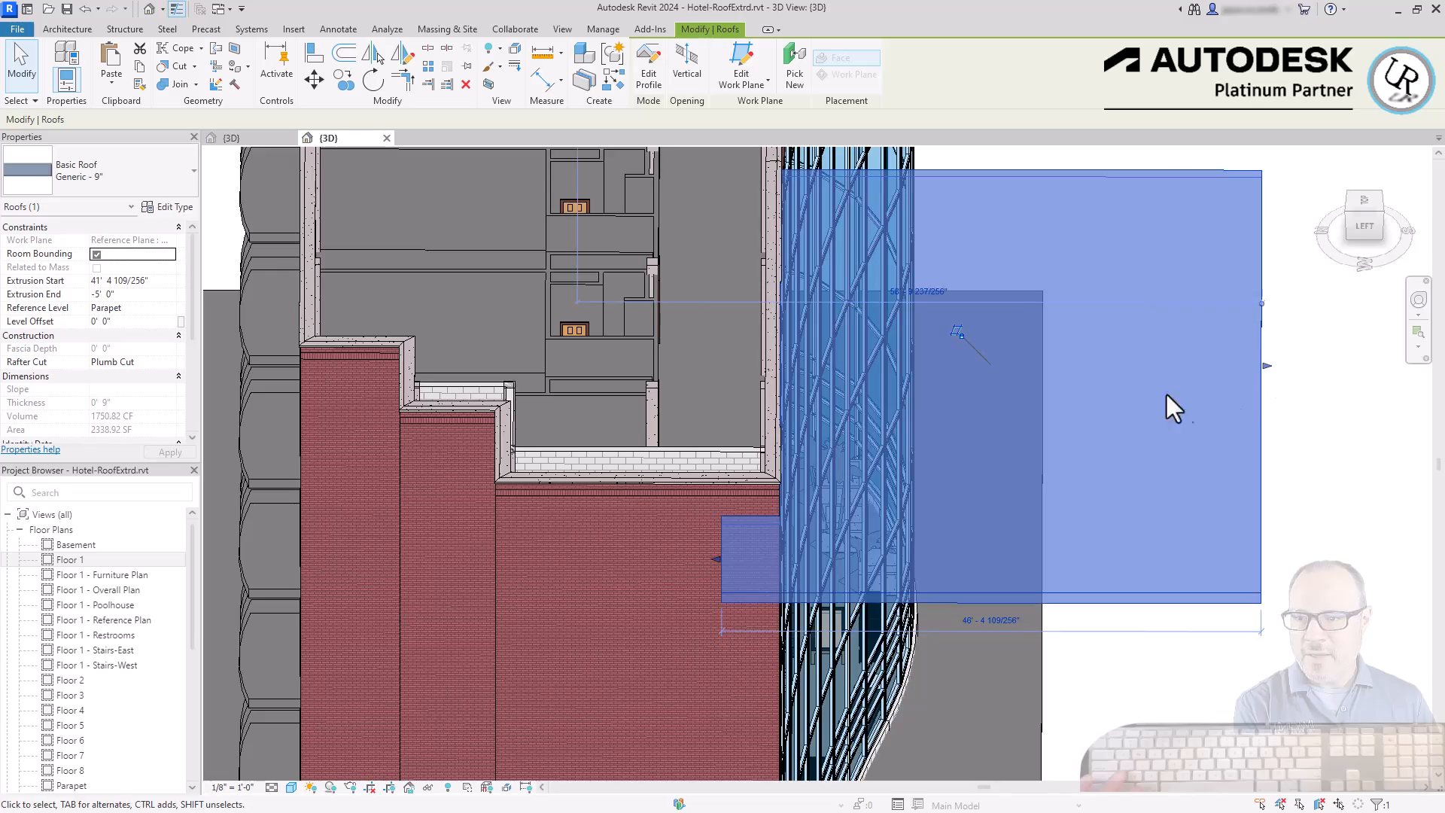
{"action": "scroll", "coordinate": [1146, 400], "scroll_direction": "down", "scroll_amount": 3}
{"action": "middle_click_drag", "start_coordinate": [1145, 400], "coordinate": [1136, 252], "text": "shift"}
- Stretch the roof's back edge past the opening into the building, to an extrusion end of about -18' 2"
{"action": "left_click", "coordinate": [557, 345]}
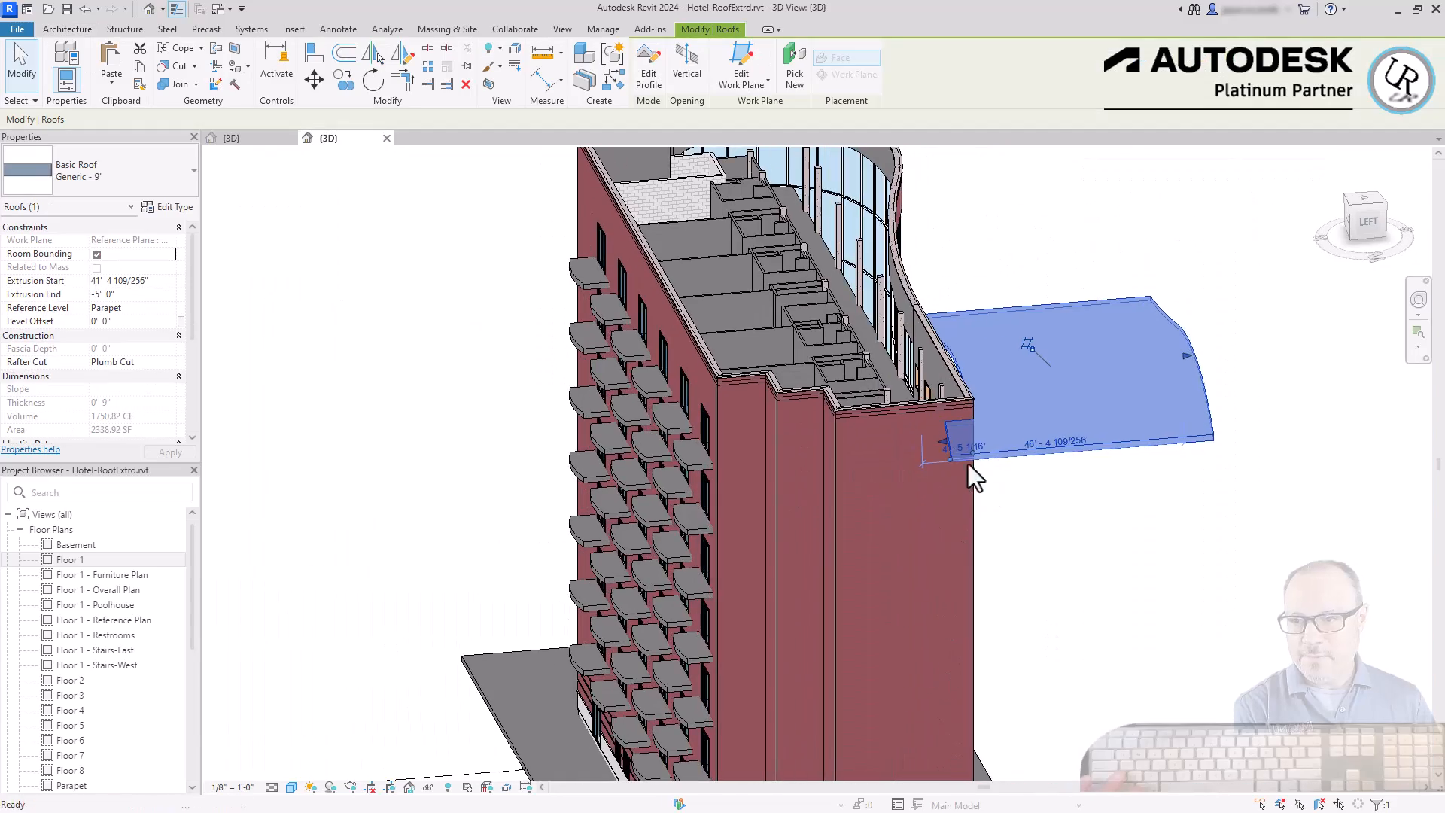
{"action": "scroll", "coordinate": [958, 438], "scroll_direction": "up", "scroll_amount": 2}
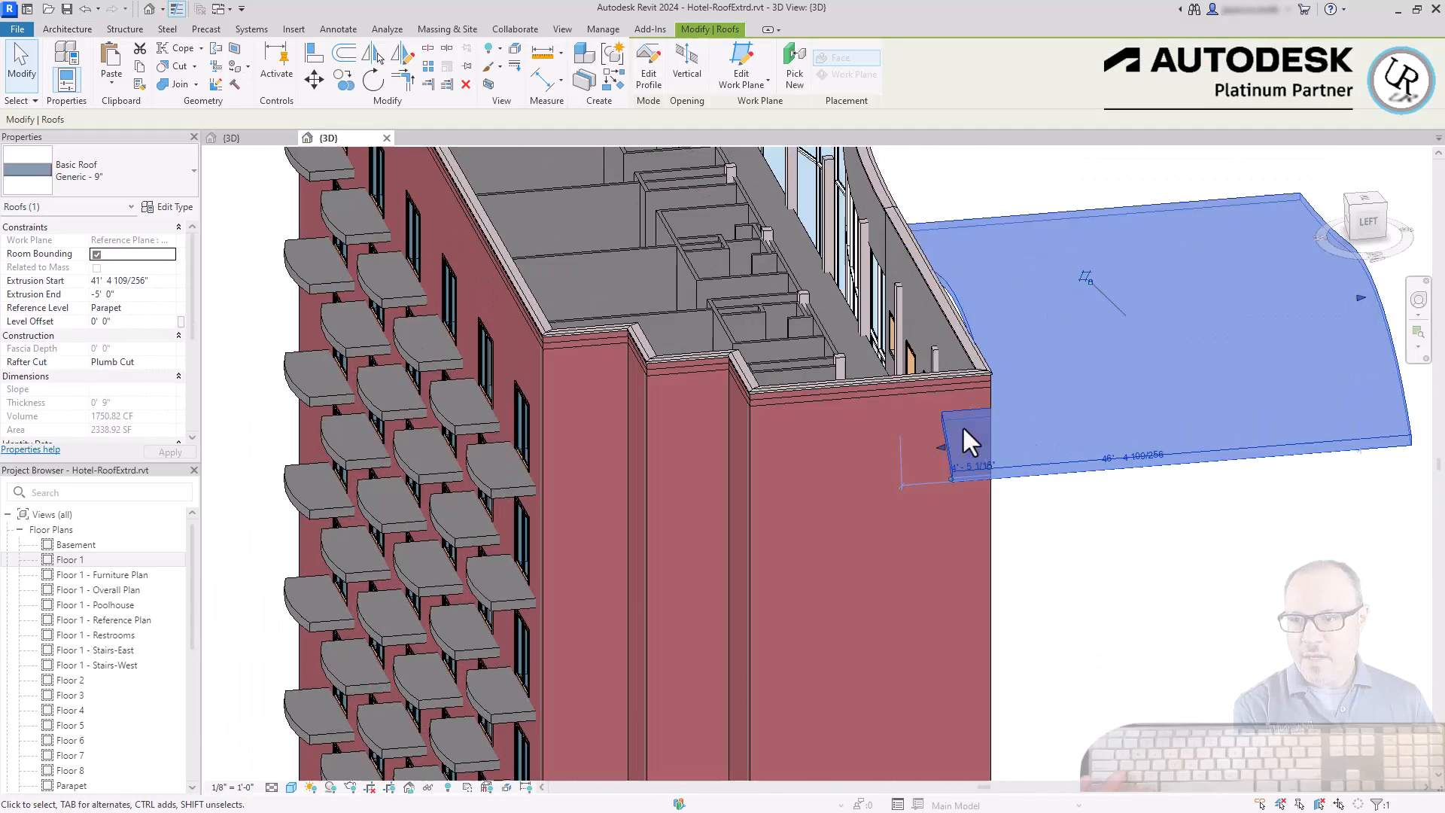
{"action": "left_click_drag", "start_coordinate": [940, 446], "coordinate": [810, 462]}
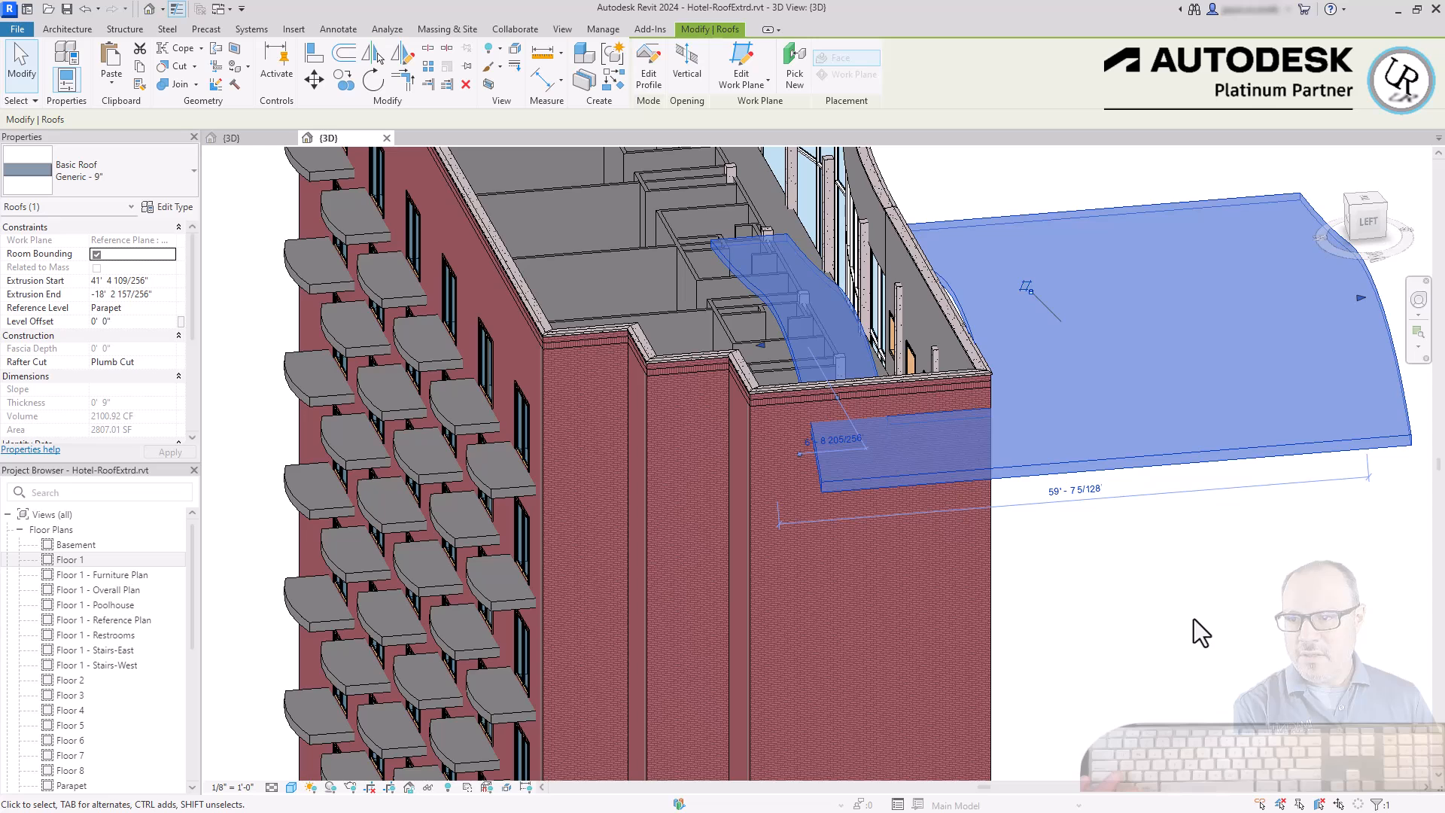
{"action": "left_click", "coordinate": [1148, 636]}
- Examine the gap the vertical opening leaves between the stretched roof's outer part and the strip inside the building
{"action": "scroll", "coordinate": [1129, 565], "scroll_direction": "down", "scroll_amount": 3}
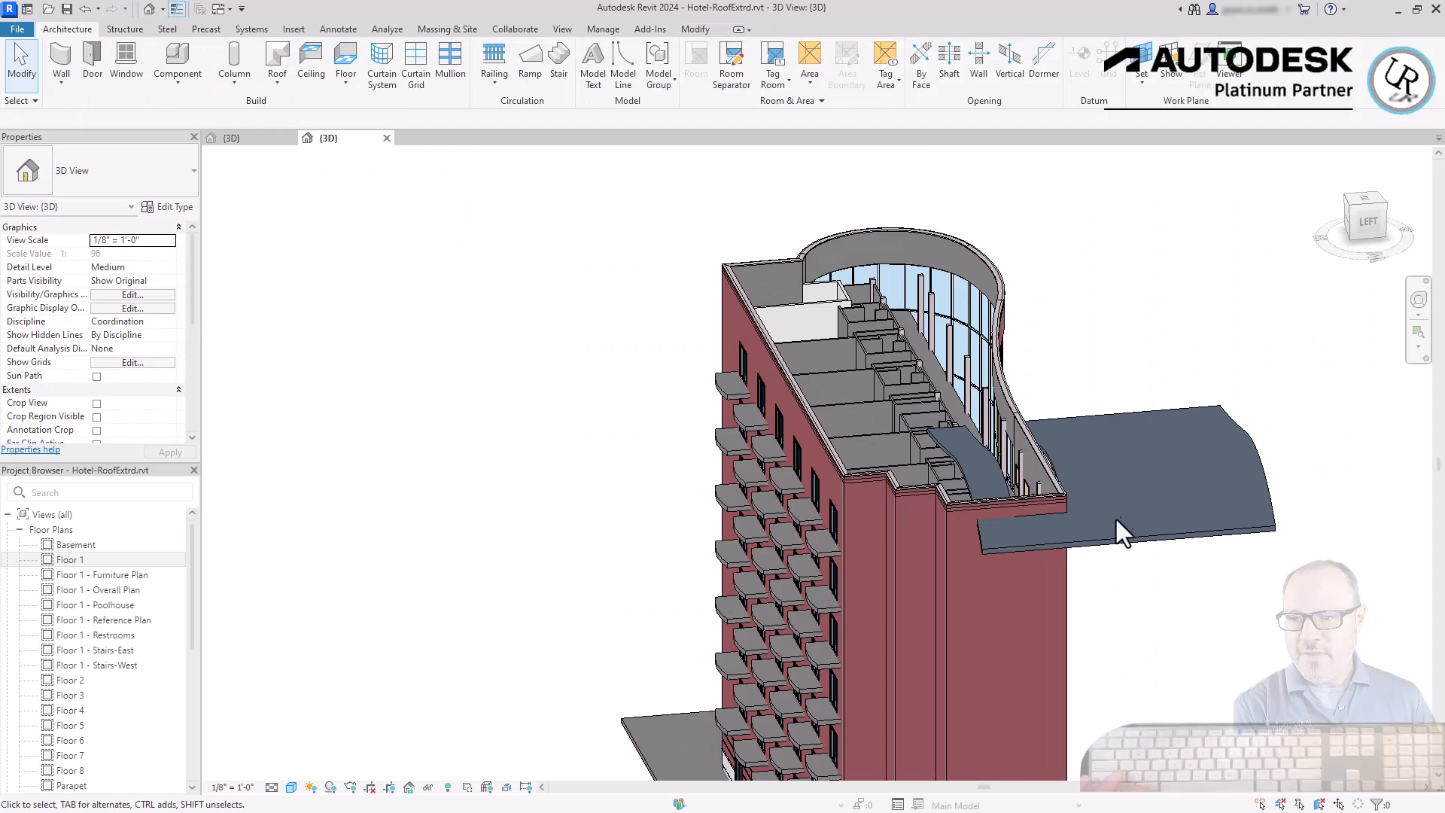
{"action": "left_click", "coordinate": [1109, 548]}
{"action": "scroll", "coordinate": [1163, 509], "scroll_direction": "up", "scroll_amount": 3}
{"action": "middle_click_drag", "start_coordinate": [1168, 510], "coordinate": [816, 327], "text": "shift"}
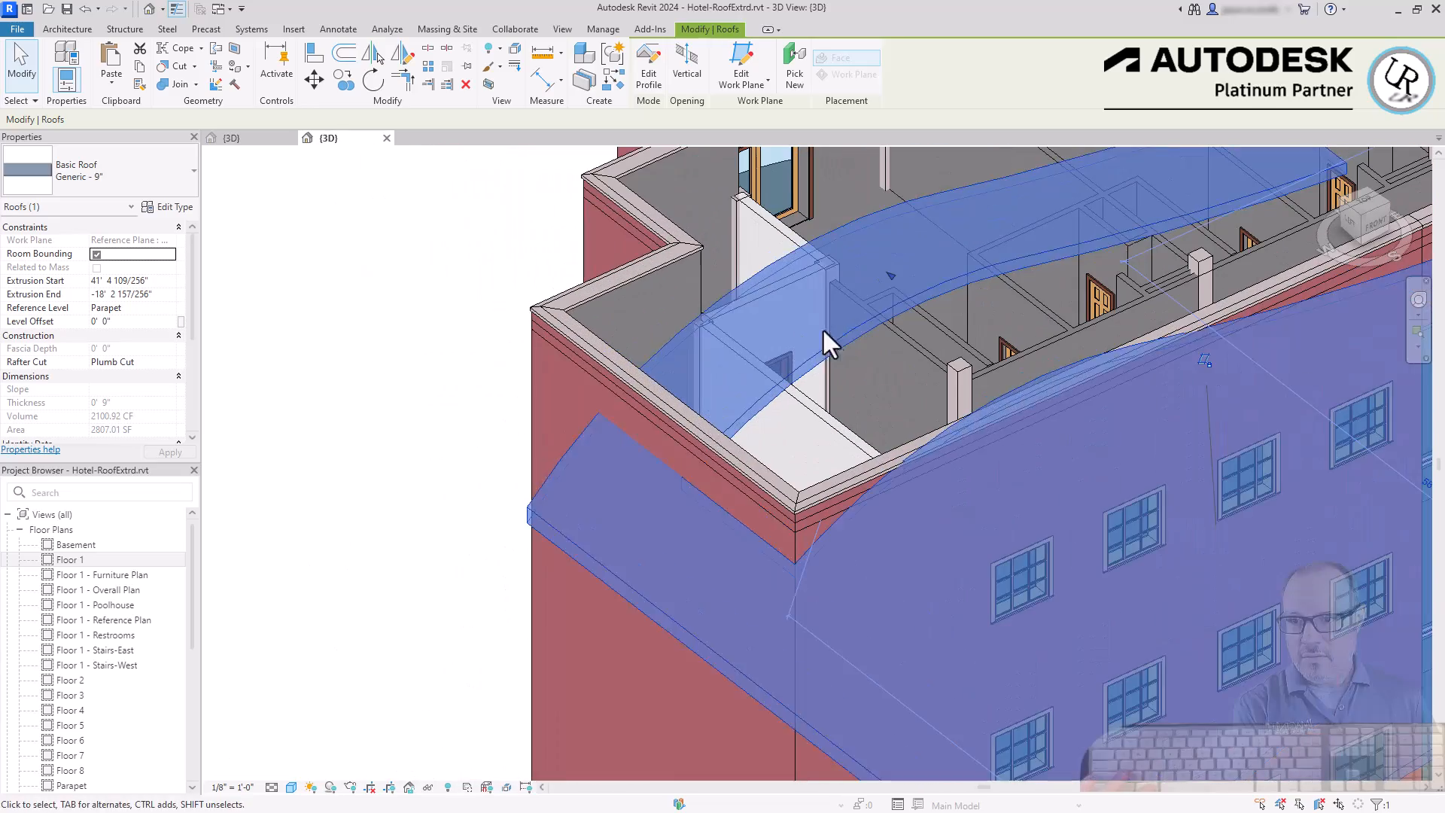
{"action": "key", "text": "Escape"}
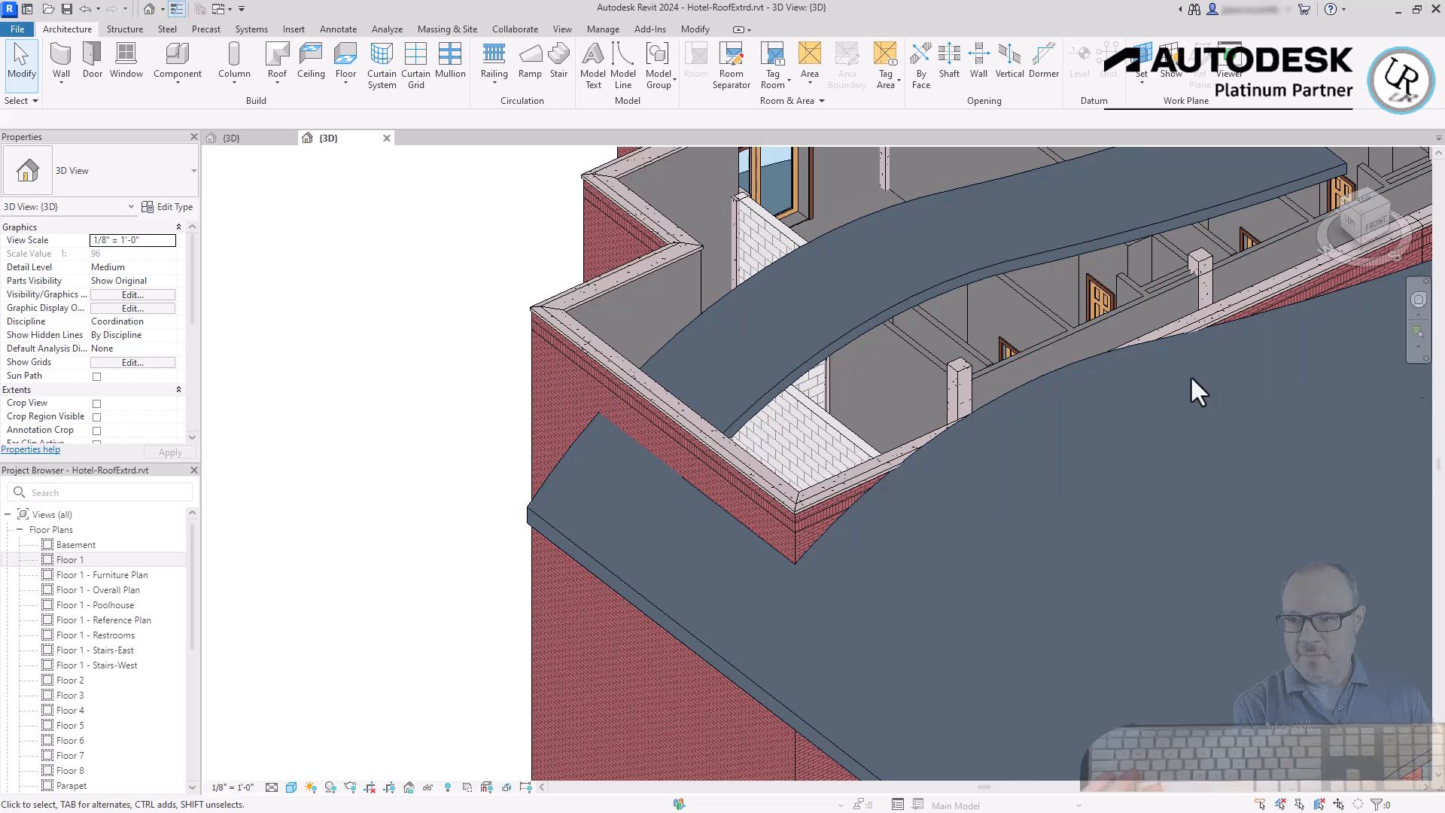
- Pull both roof edges back toward the wall, to an extrusion end of about -8' 5" and an extrusion start of about 12' 8"
{"action": "left_click", "coordinate": [1233, 426]}
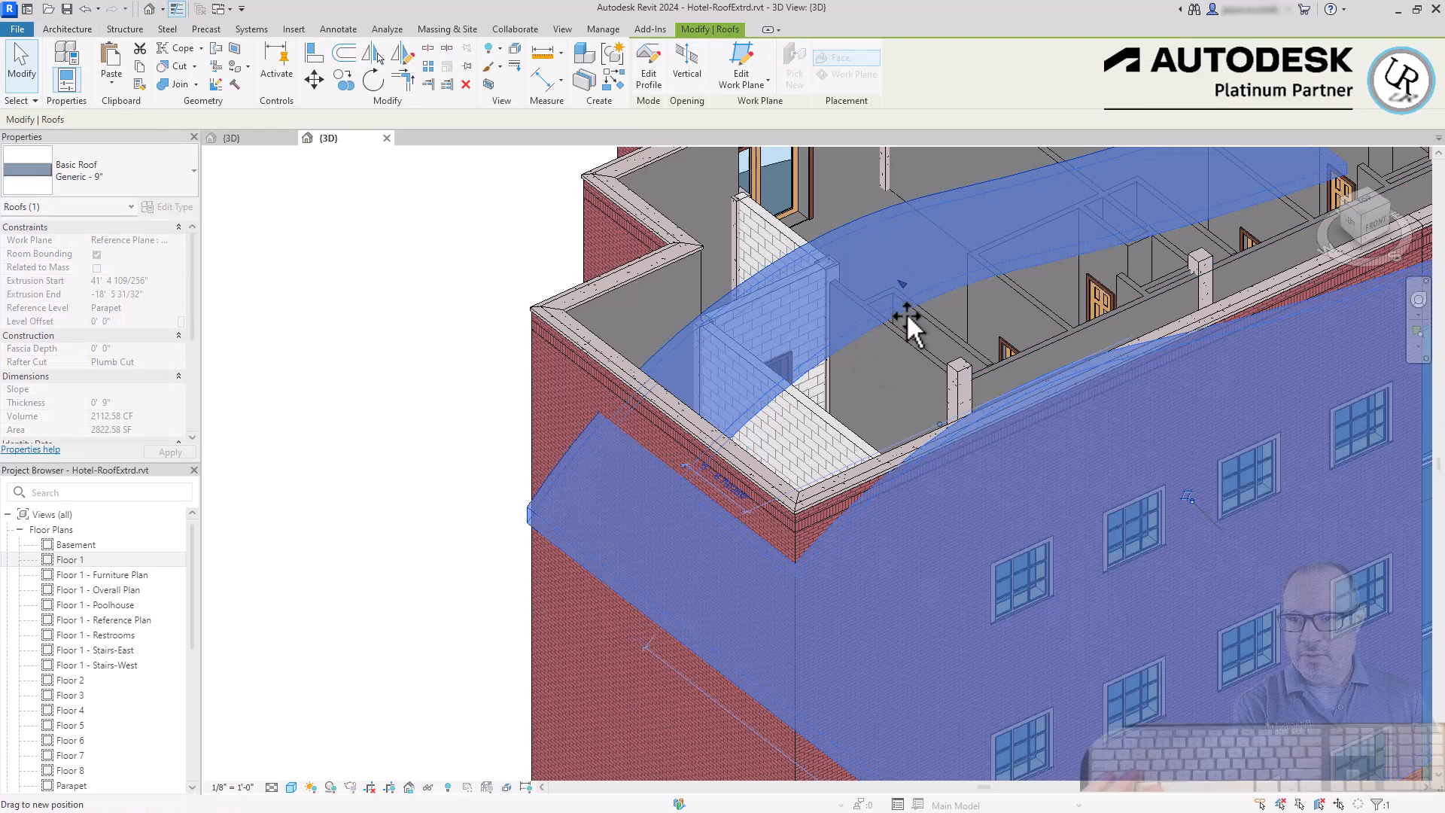
{"action": "left_click_drag", "start_coordinate": [937, 356], "coordinate": [1000, 406]}
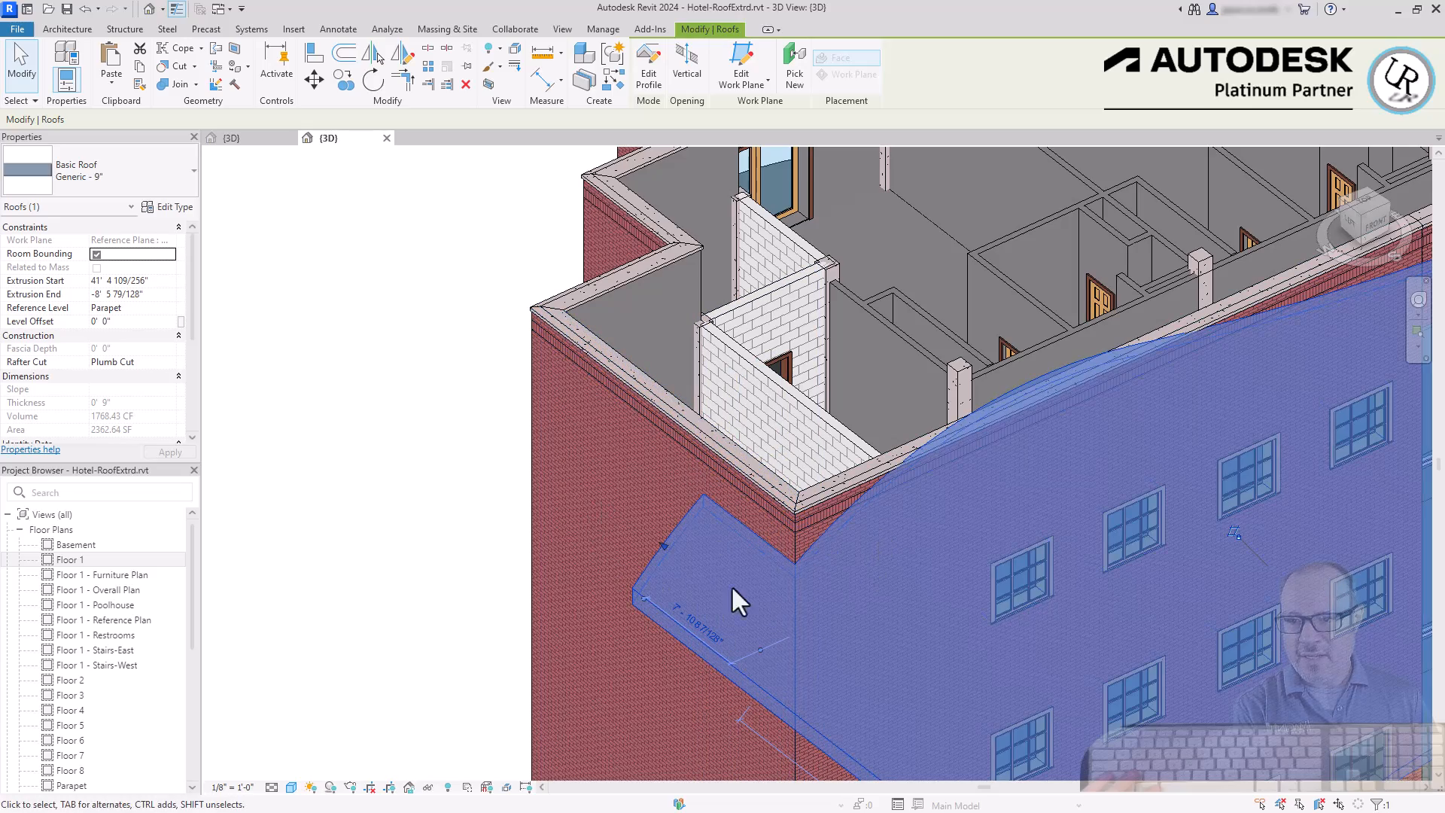
{"action": "scroll", "coordinate": [625, 400], "scroll_direction": "down", "scroll_amount": 3}
{"action": "left_click_drag", "start_coordinate": [1023, 562], "coordinate": [1331, 245]}
- Edit the curved hotel roof's profile in front view, extending its outer arc down beside the building to an angle of about 114°
{"action": "left_click", "coordinate": [1374, 225]}
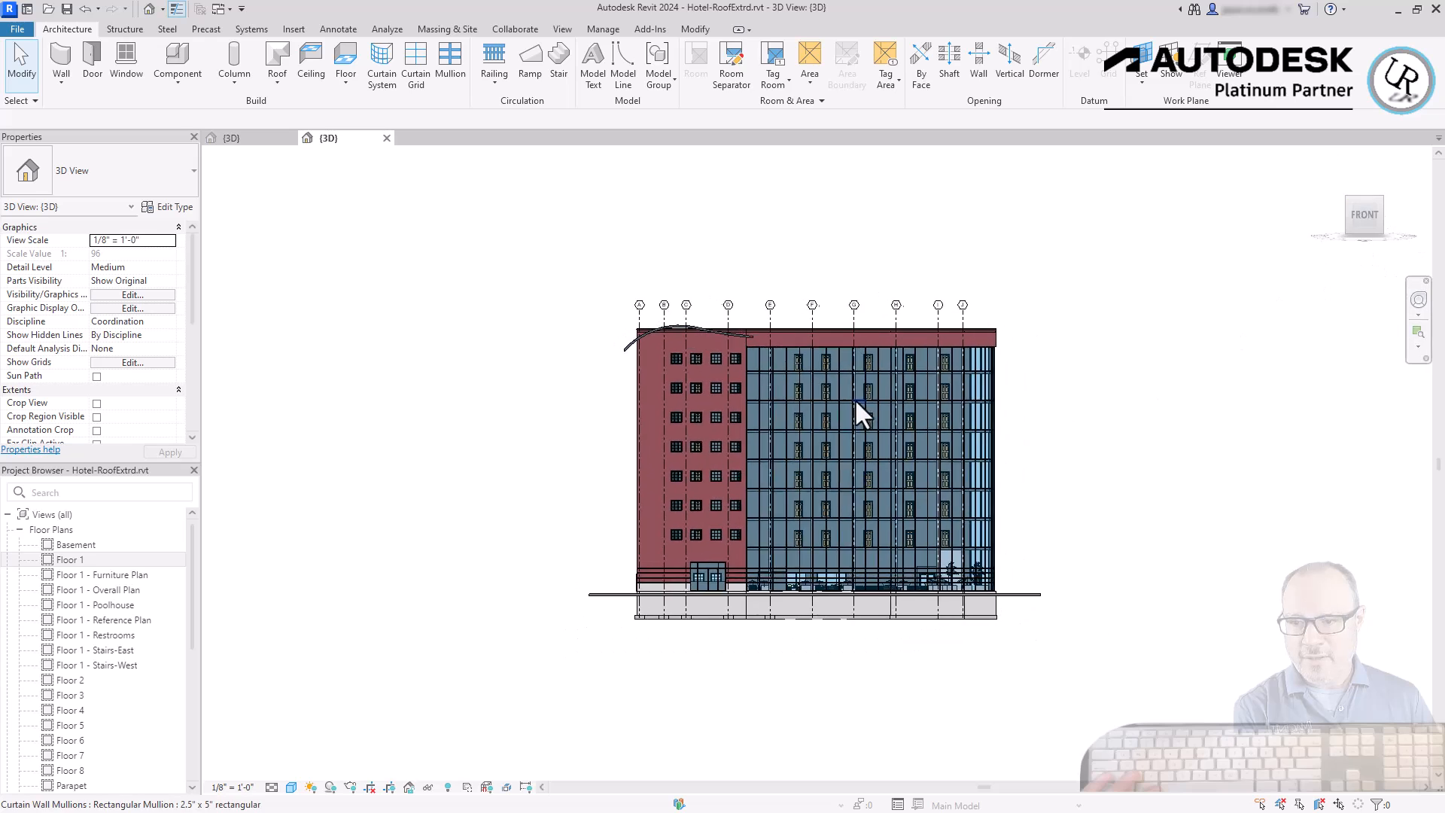
{"action": "scroll", "coordinate": [639, 384], "scroll_direction": "up", "scroll_amount": 5}
{"action": "left_click", "coordinate": [629, 268]}
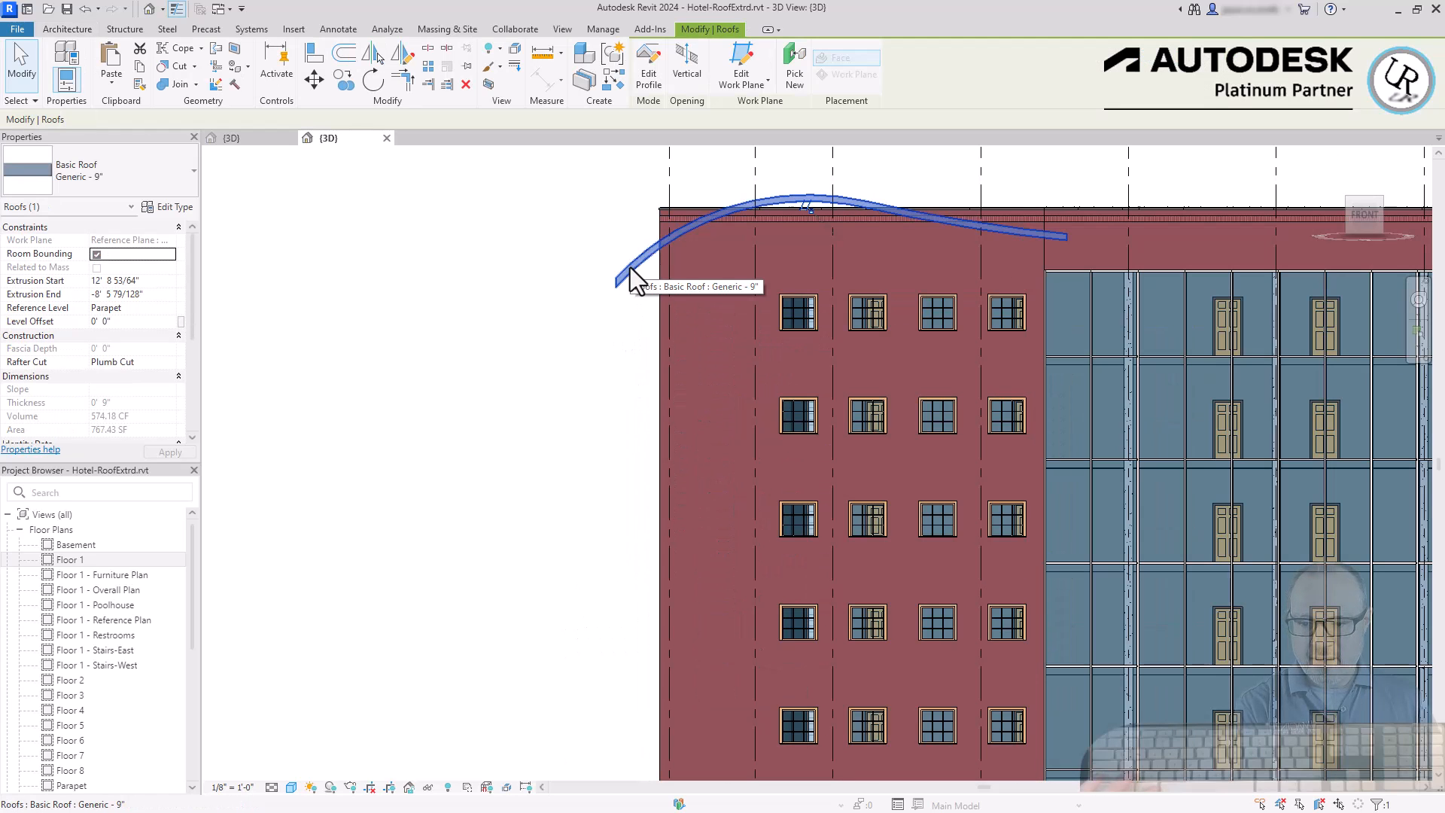
{"action": "left_click", "coordinate": [647, 73]}
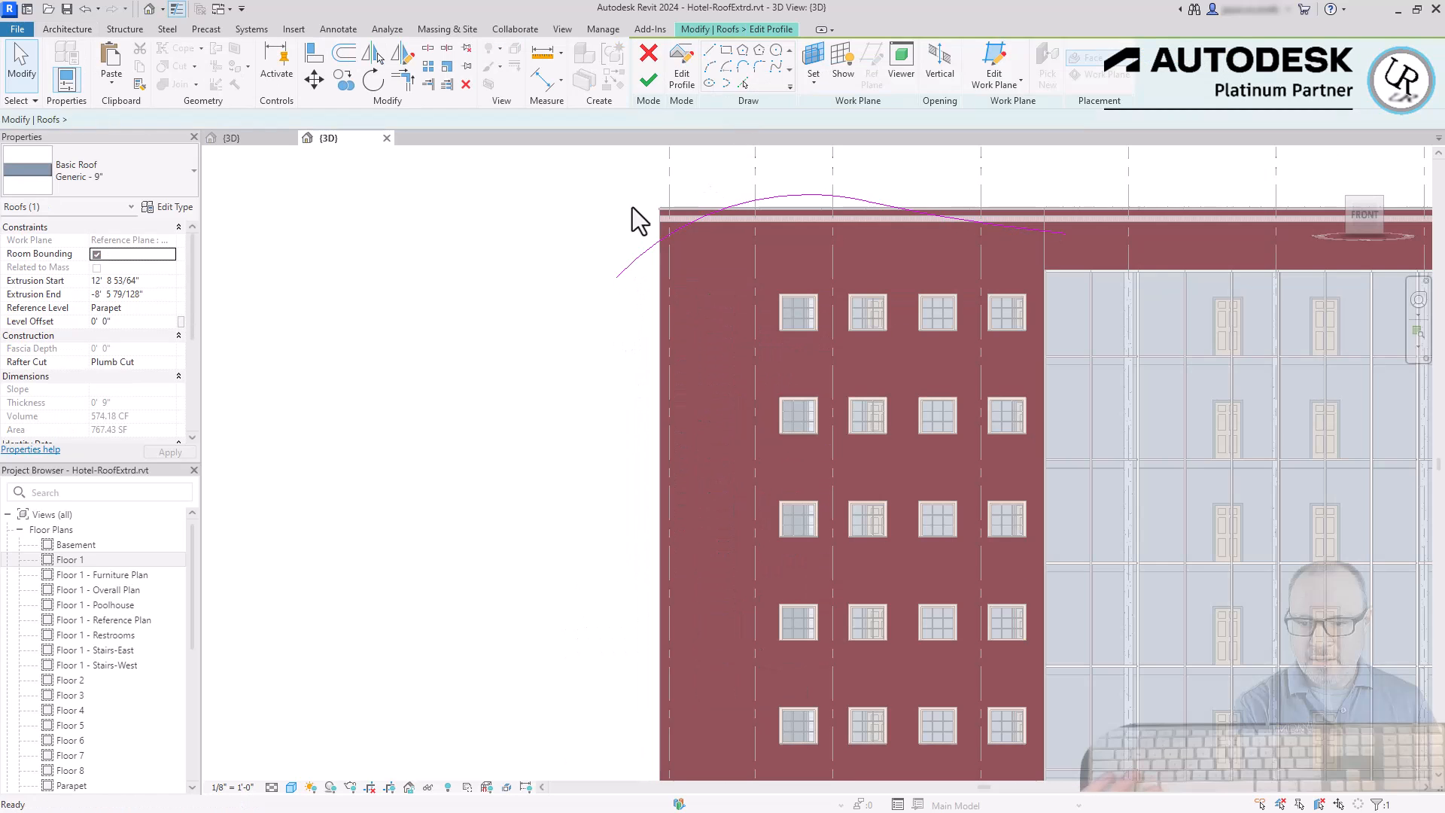
{"action": "left_click", "coordinate": [618, 276]}
{"action": "left_click_drag", "start_coordinate": [618, 278], "coordinate": [549, 512]}
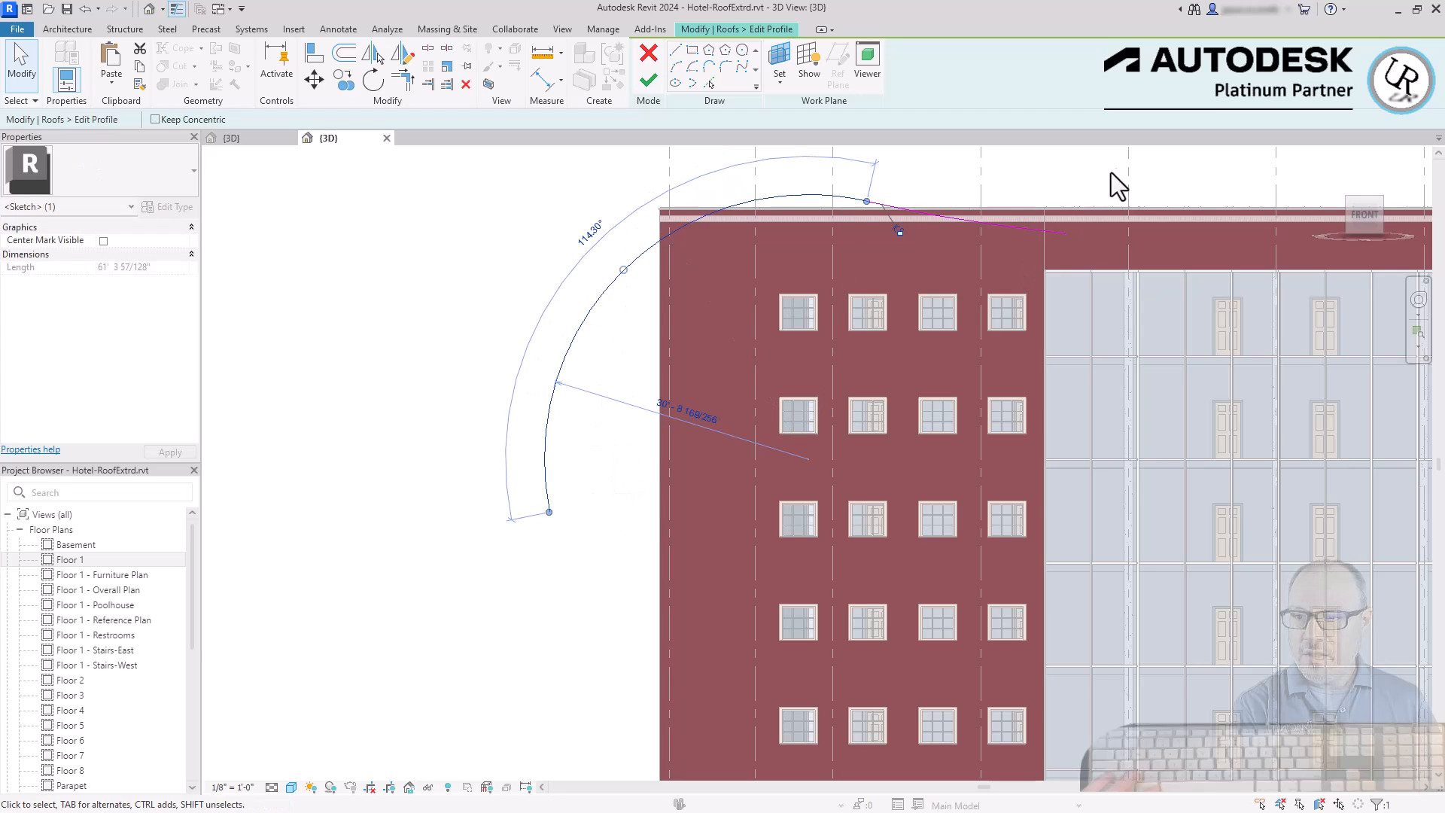
- Reshape the profile's inner end into an upward-curving arc, finish the profile, and inspect the resulting roof in 3D
{"action": "left_click", "coordinate": [1068, 237]}
{"action": "left_click_drag", "start_coordinate": [1068, 235], "coordinate": [1093, 236]}
{"action": "left_click_drag", "start_coordinate": [980, 224], "coordinate": [968, 247]}
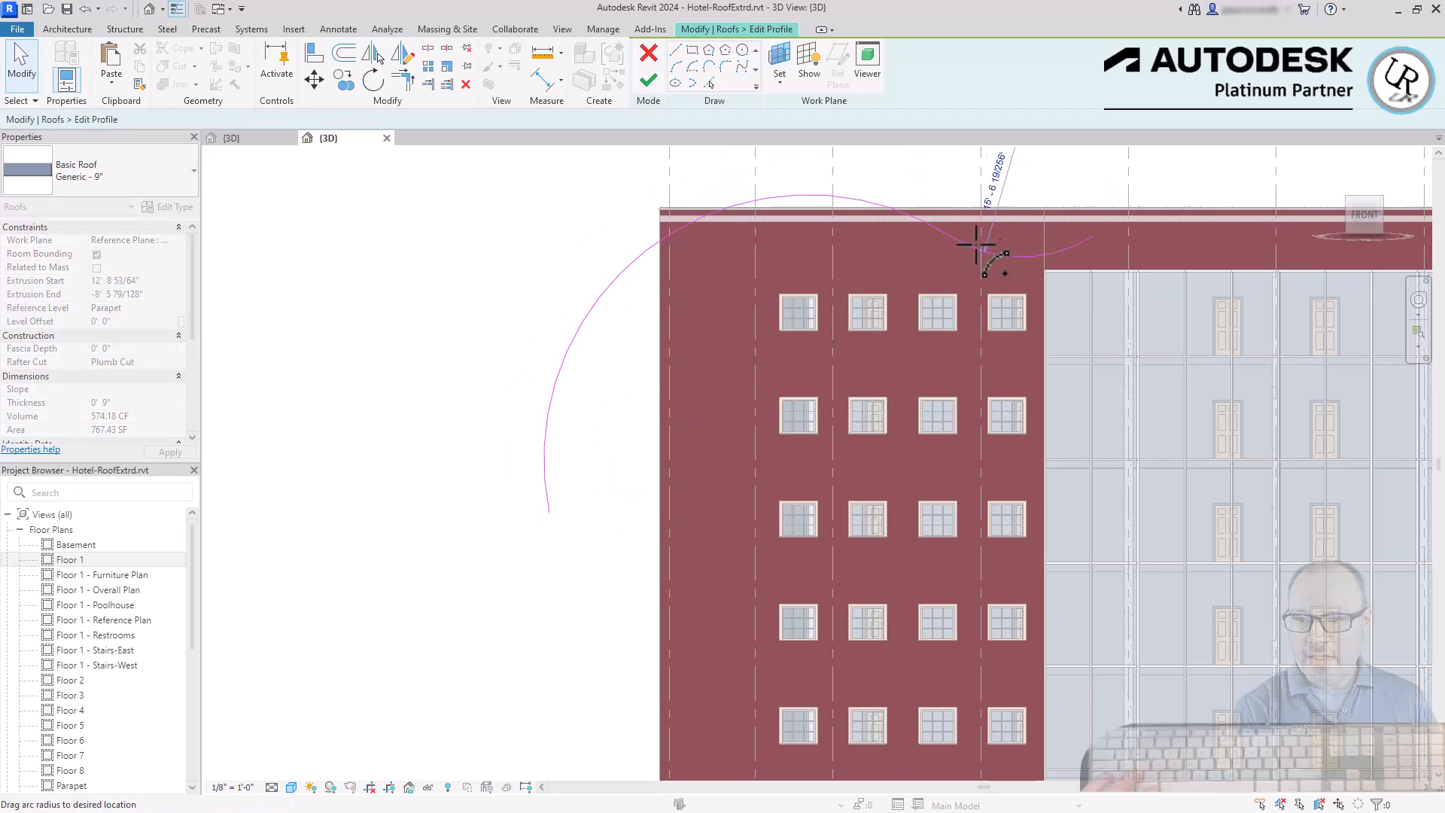
{"action": "left_click", "coordinate": [648, 79]}
{"action": "left_click", "coordinate": [1348, 219]}
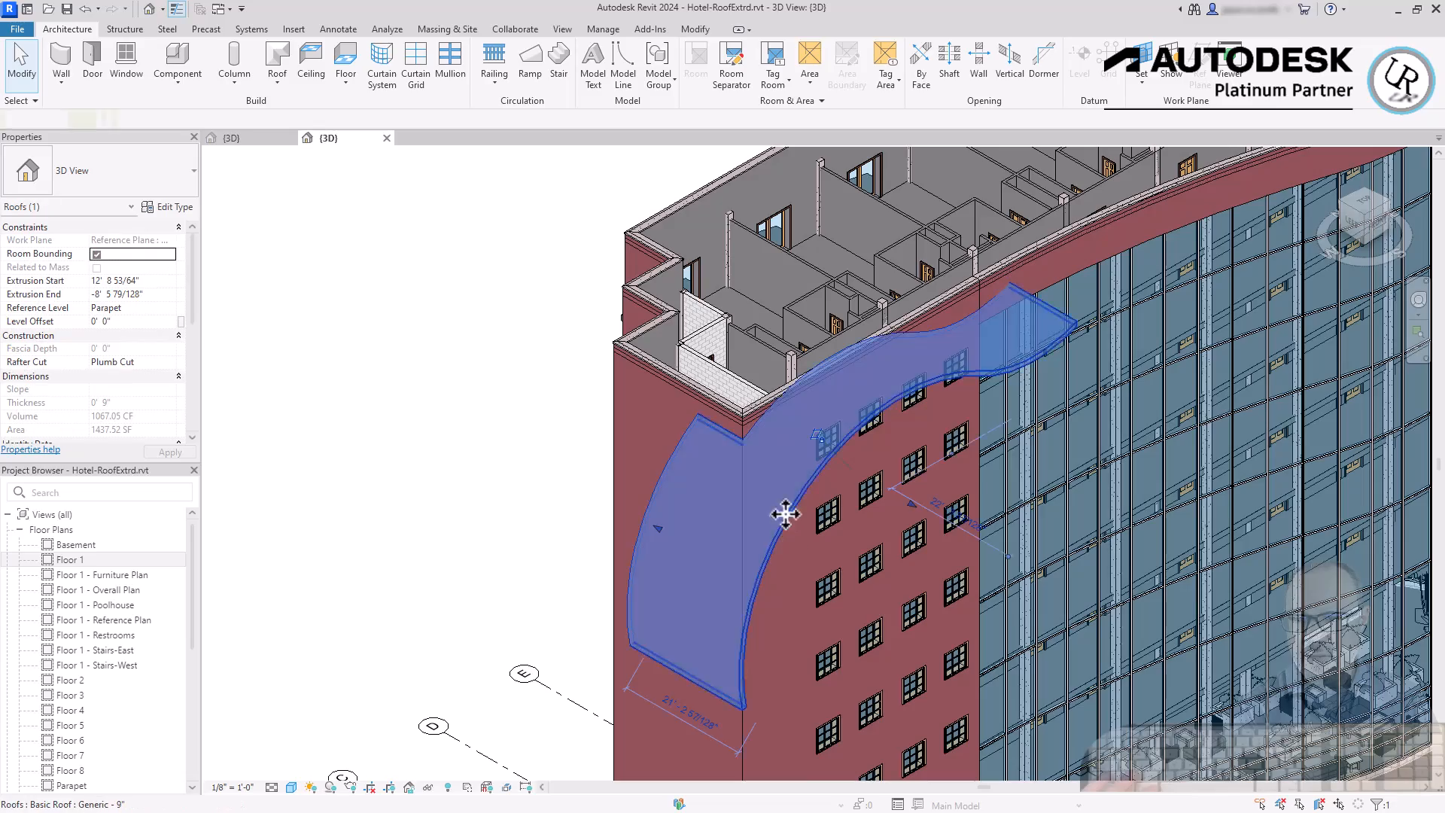
{"action": "left_click", "coordinate": [784, 507]}
{"action": "middle_click_drag", "start_coordinate": [893, 581], "coordinate": [644, 408], "text": "shift"}
{"action": "key", "text": "Escape"}
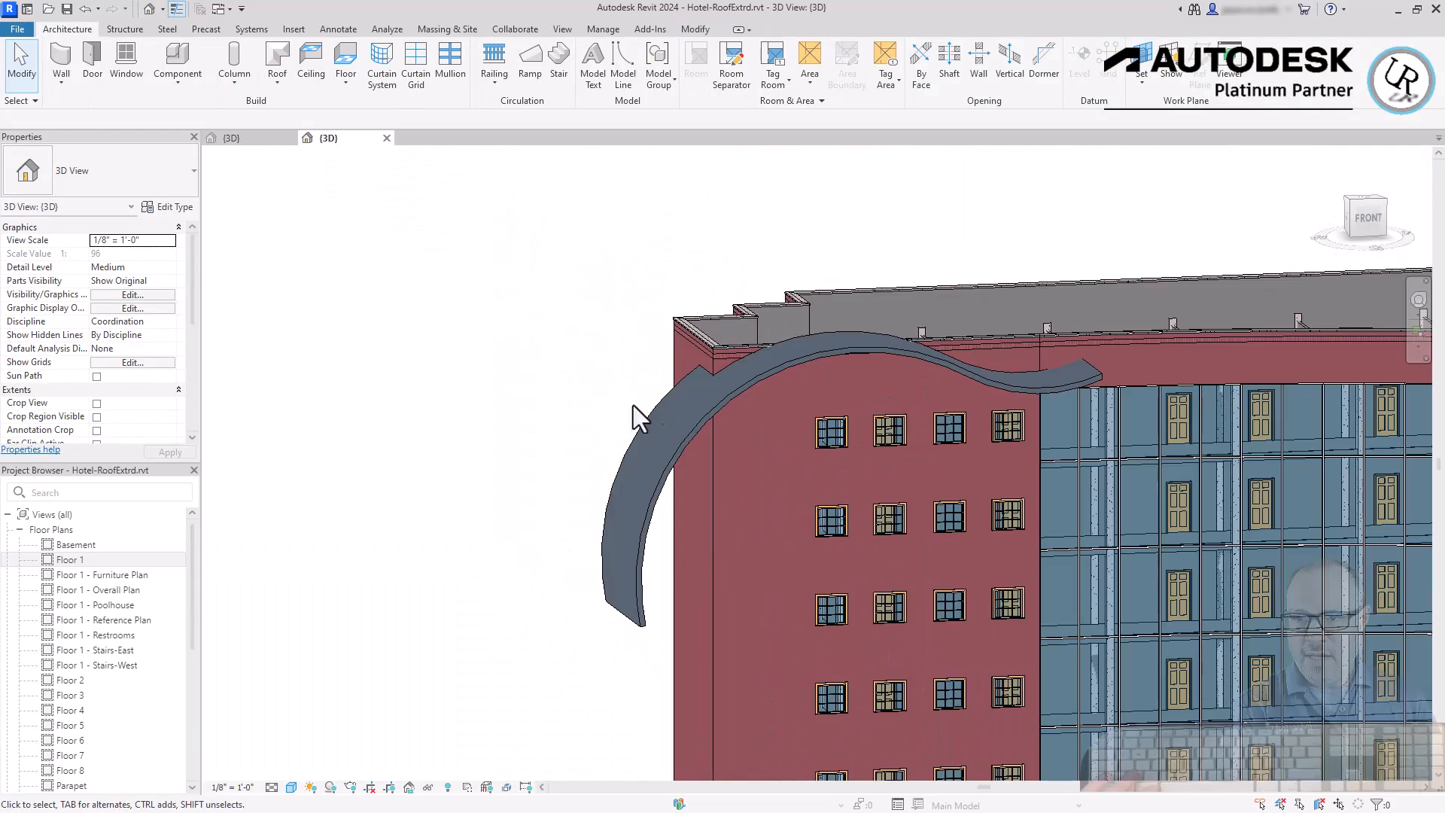
{"action": "scroll", "coordinate": [633, 387], "scroll_direction": "down", "scroll_amount": 3}
- Switch to the Rooftastic model and examine the barrel roof sample and its end wall
{"action": "key", "text": "ctrl+Tab"}
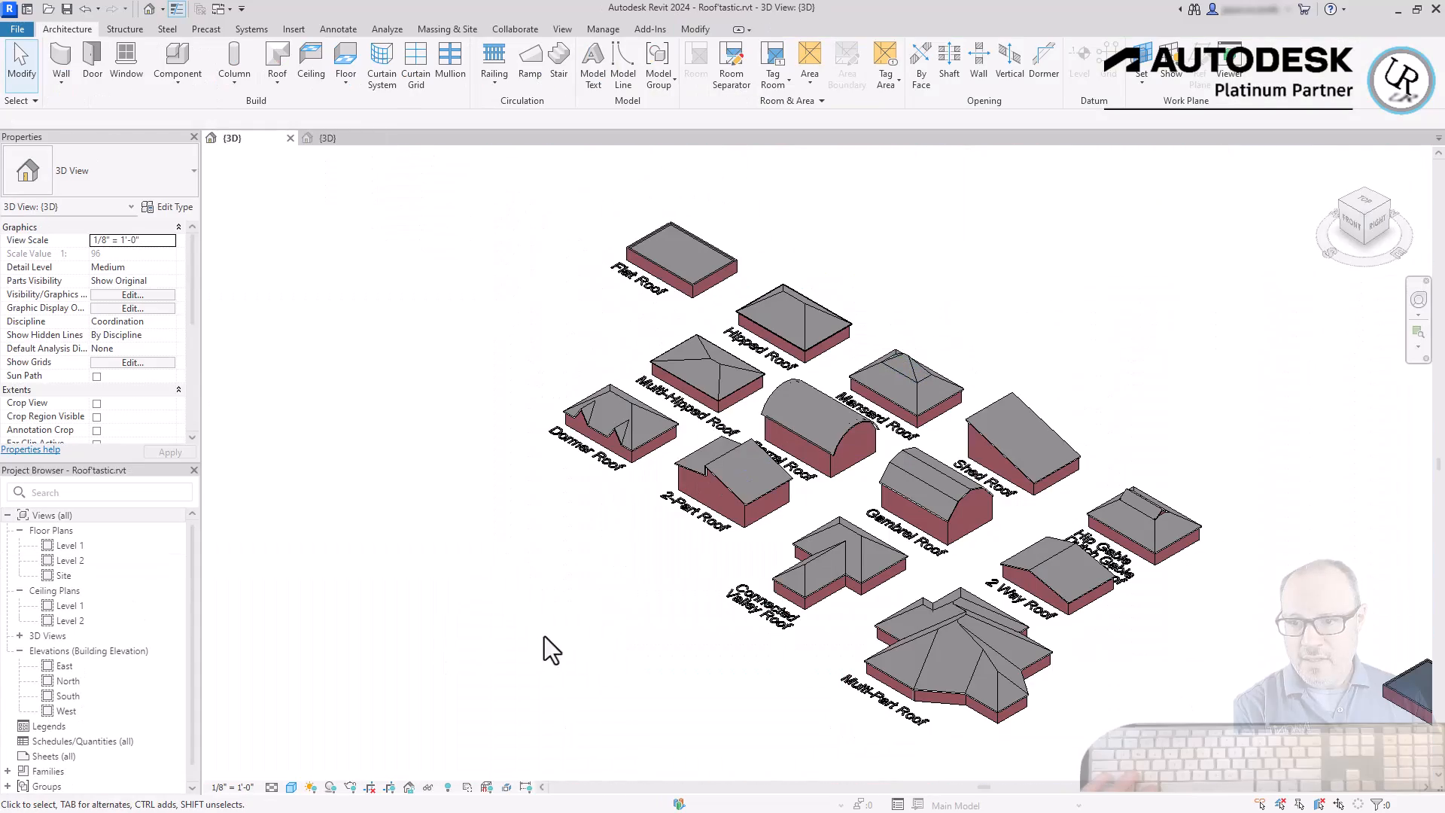
{"action": "scroll", "coordinate": [846, 462], "scroll_direction": "up", "scroll_amount": 3}
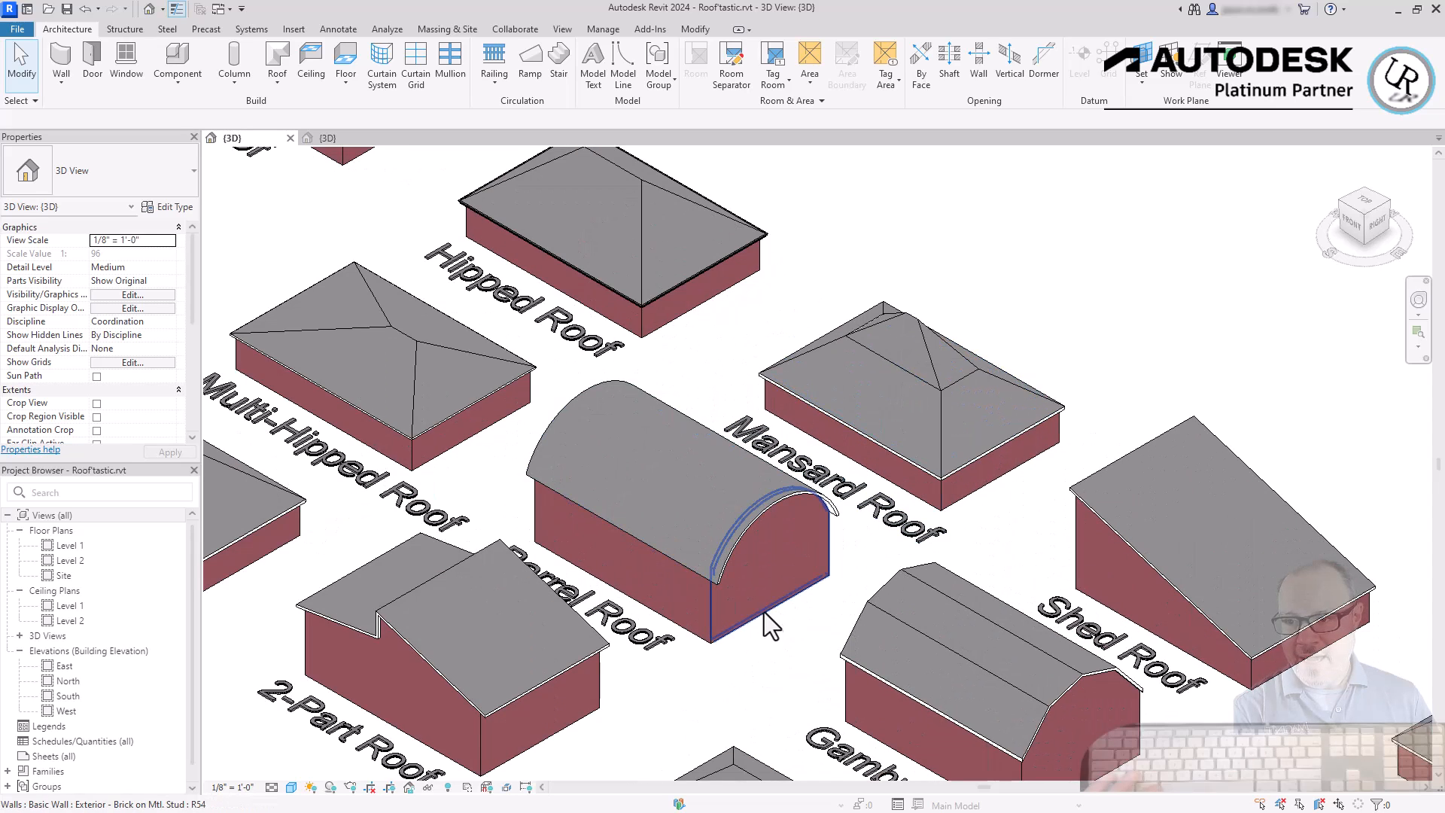
{"action": "left_click", "coordinate": [765, 612]}
{"action": "left_click", "coordinate": [728, 554]}
- Select the four connected walls of the roofless building beside the hipped roofs and temporarily isolate them in the view
{"action": "left_click", "coordinate": [1004, 636]}
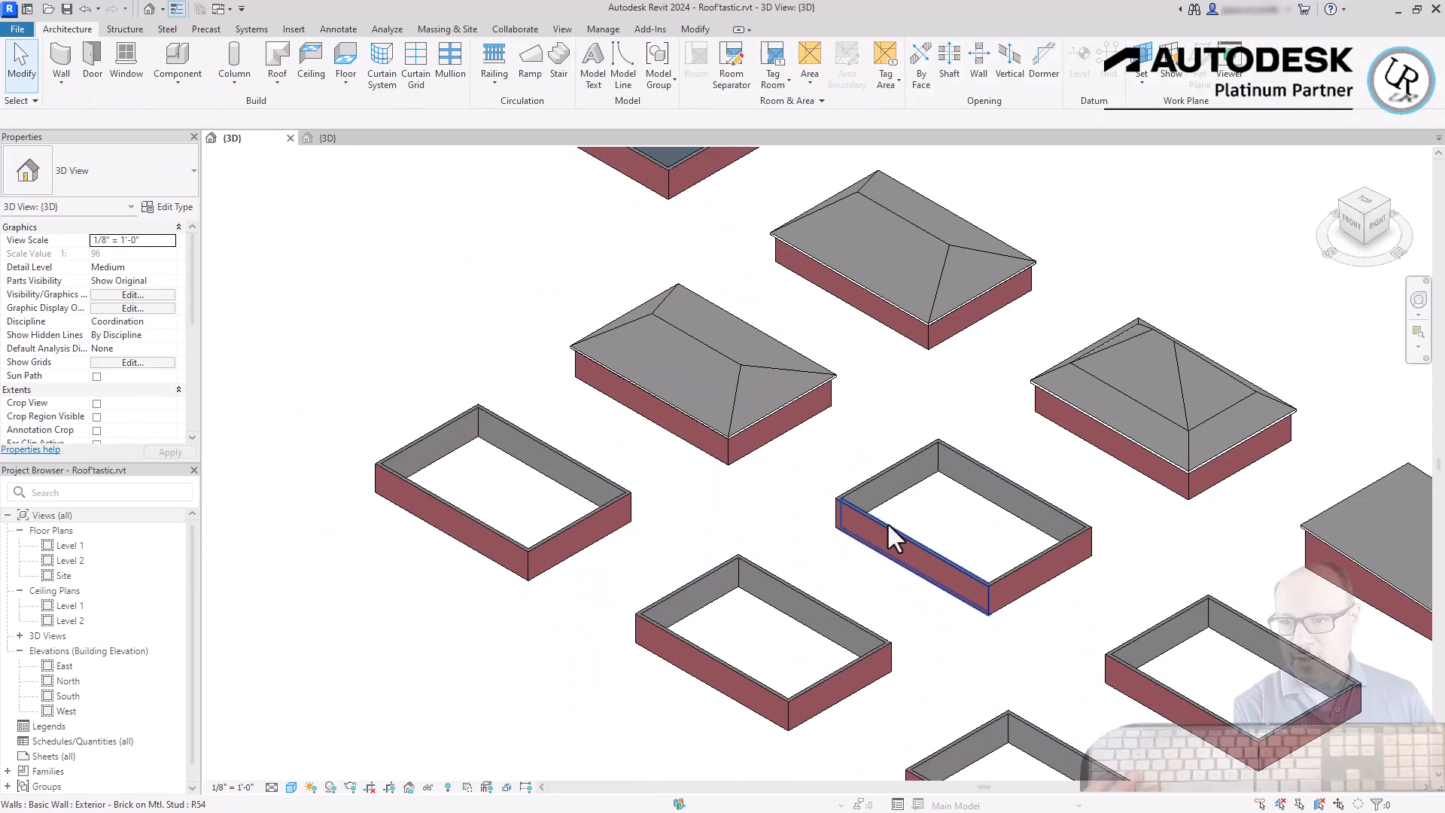
{"action": "key", "text": "Tab"}
{"action": "left_click", "coordinate": [982, 564]}
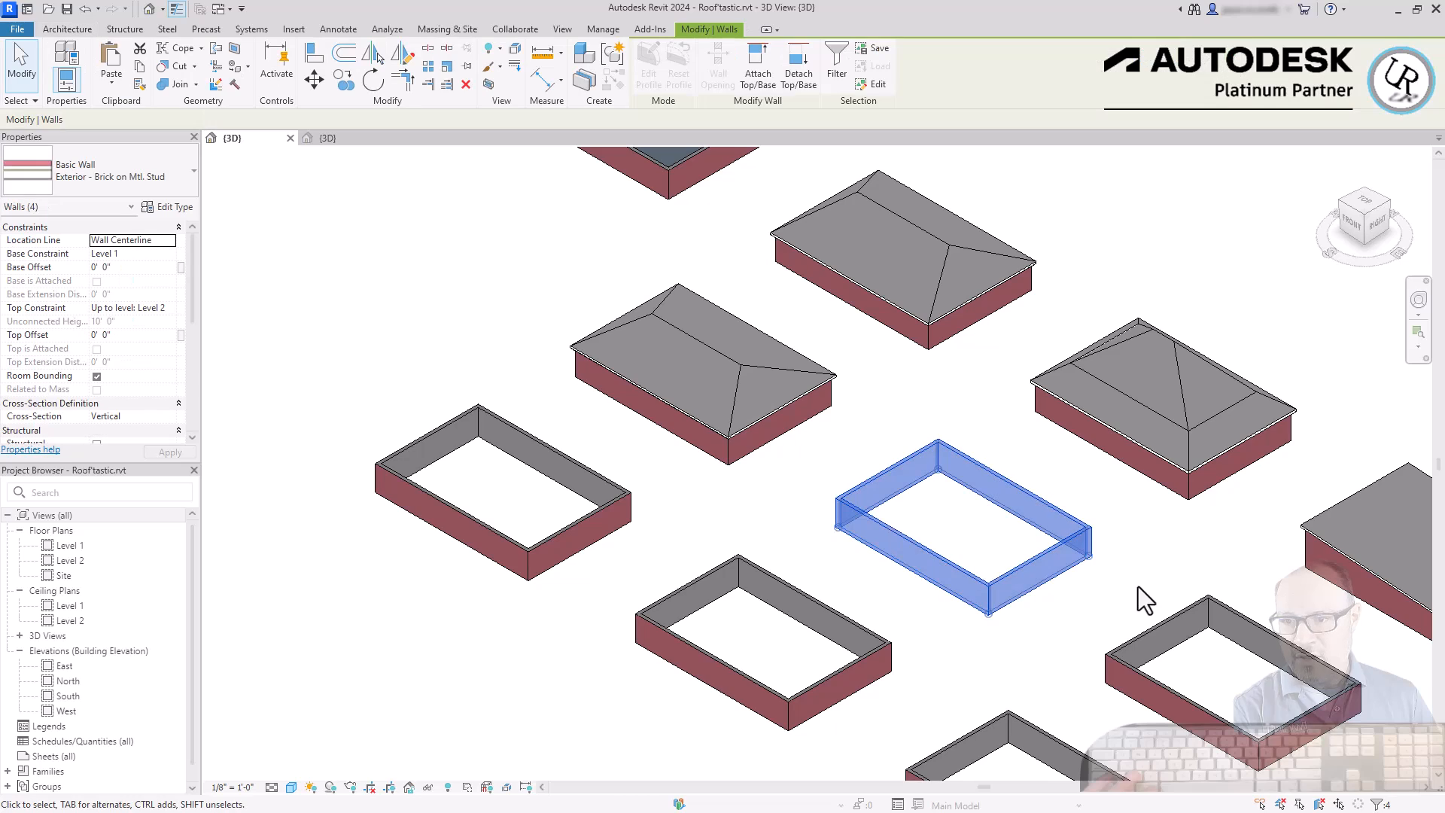
{"action": "left_click", "coordinate": [428, 787]}
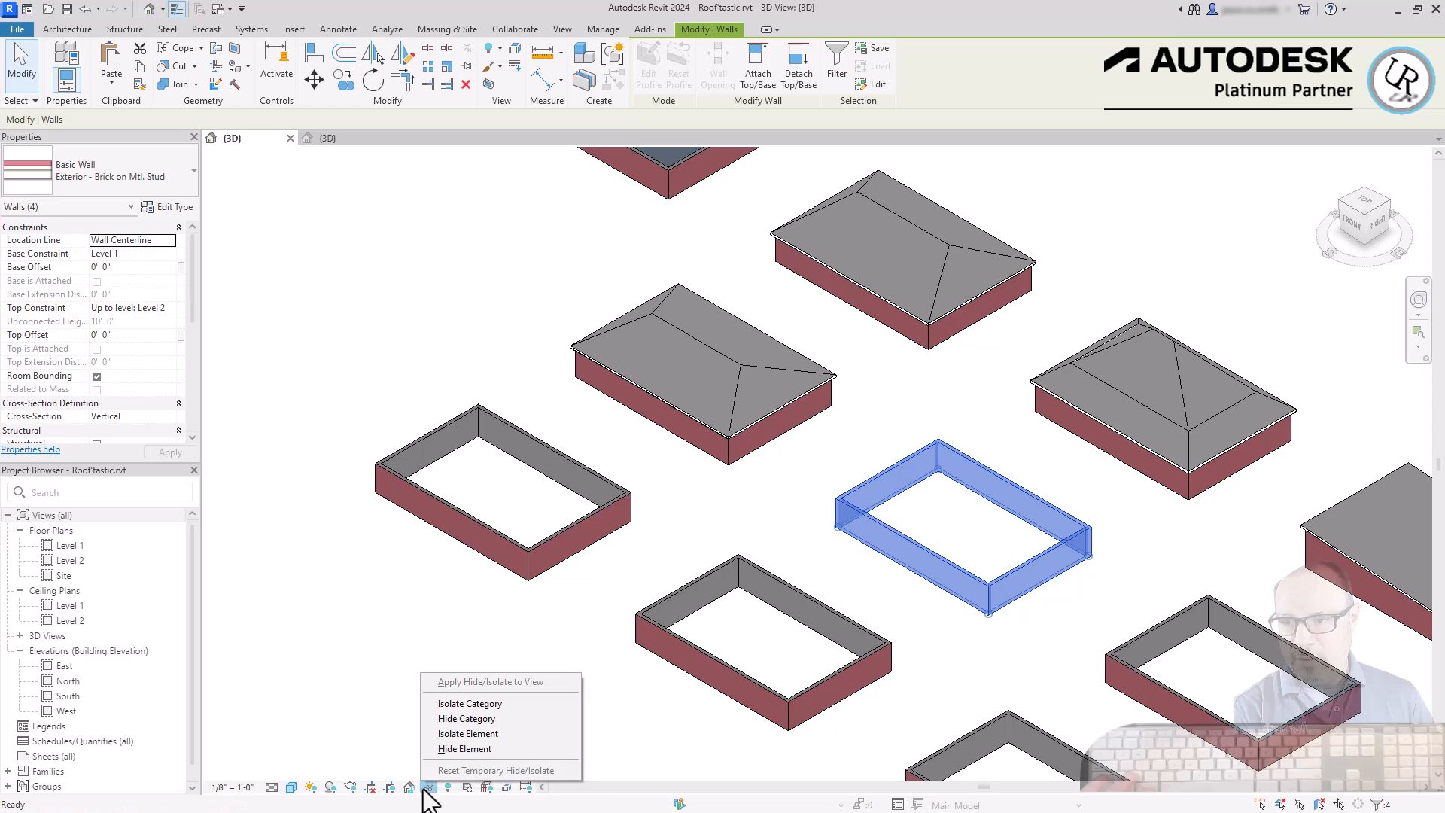
{"action": "left_click", "coordinate": [467, 734]}
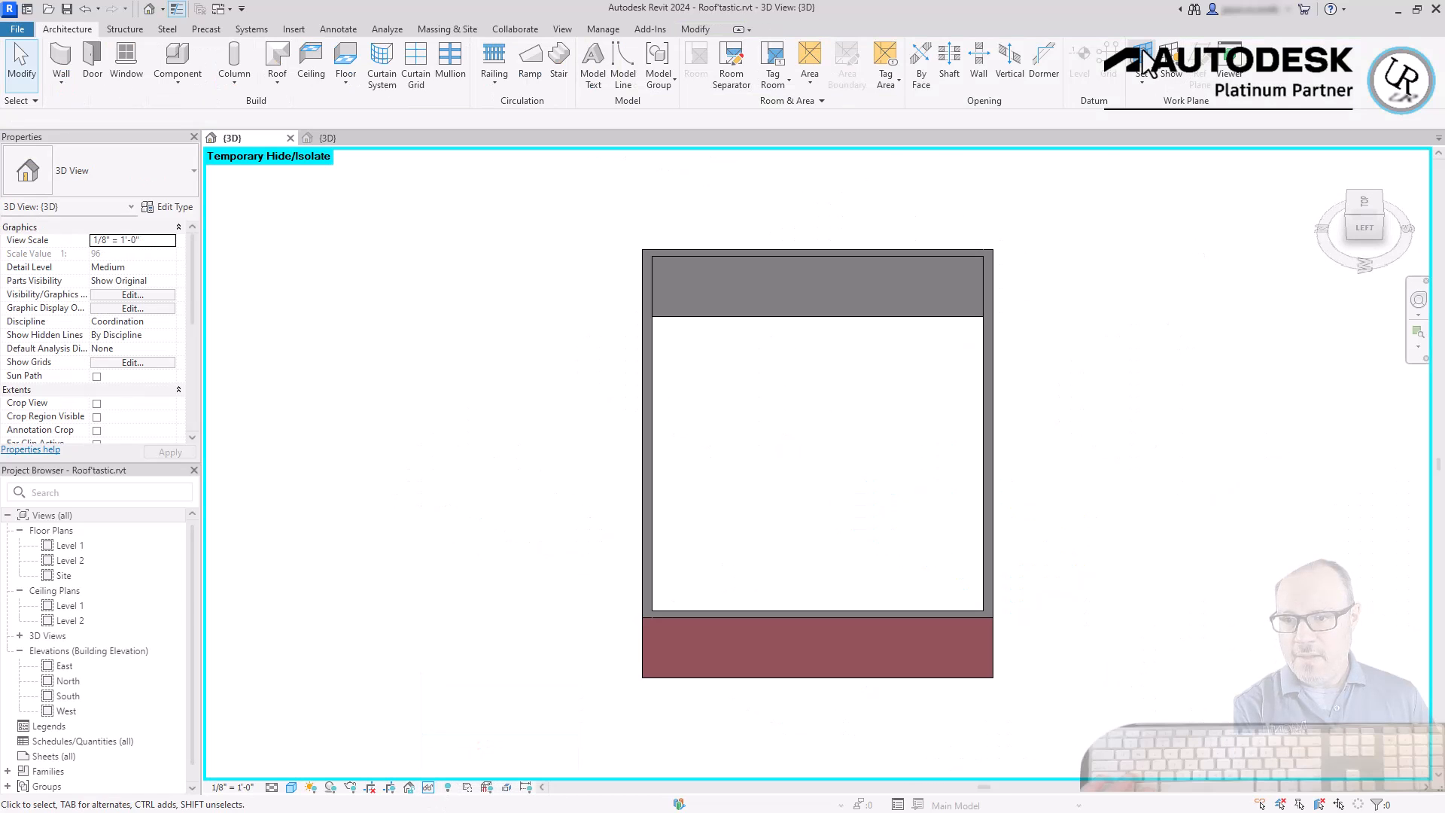
- Set the work plane by picking the outer face of the isolated building's short end wall, and show the plane
{"action": "left_click", "coordinate": [1142, 61]}
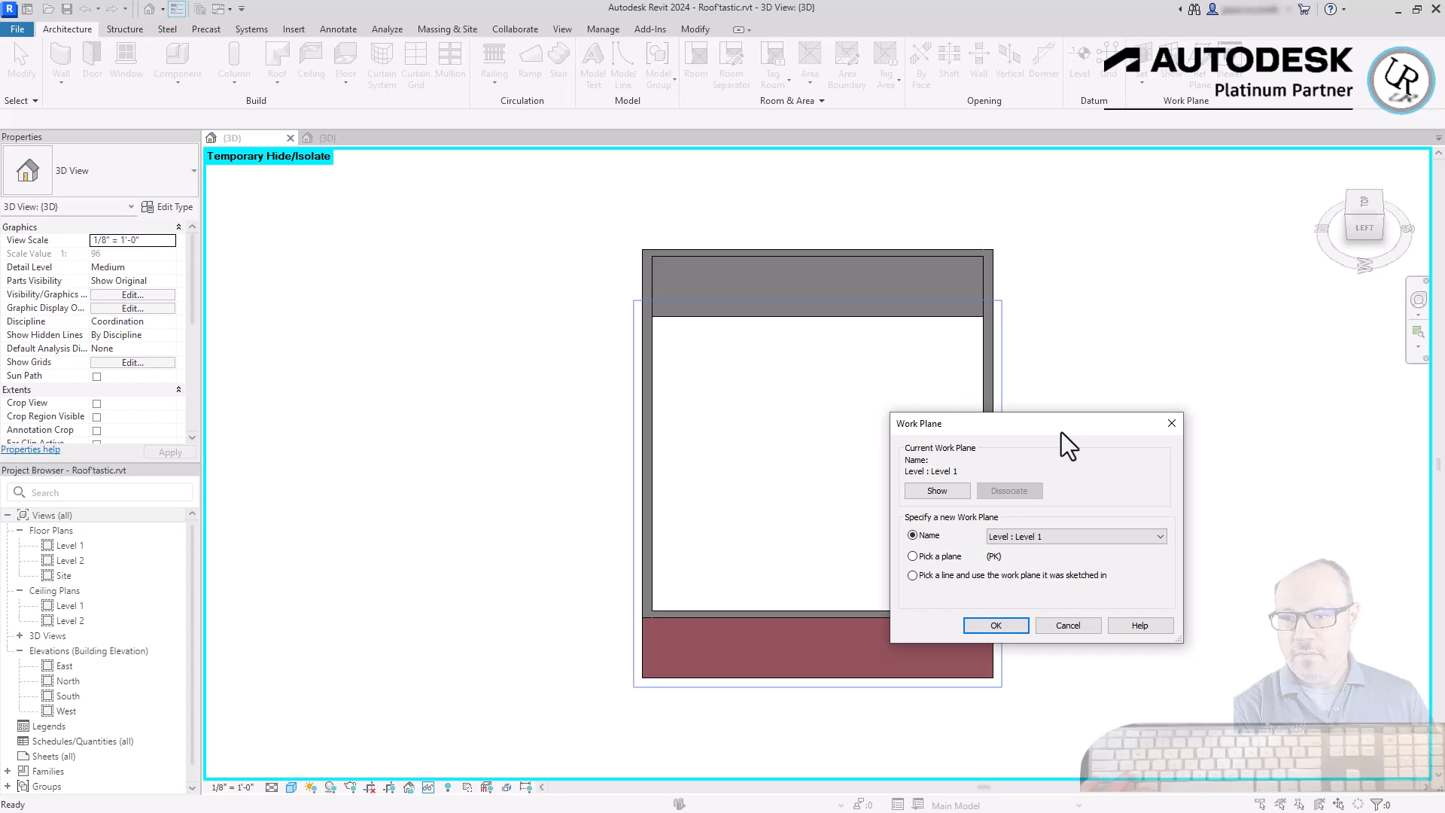
{"action": "left_click", "coordinate": [922, 557]}
{"action": "left_click", "coordinate": [985, 628]}
{"action": "scroll", "coordinate": [944, 721], "scroll_direction": "up", "scroll_amount": 3}
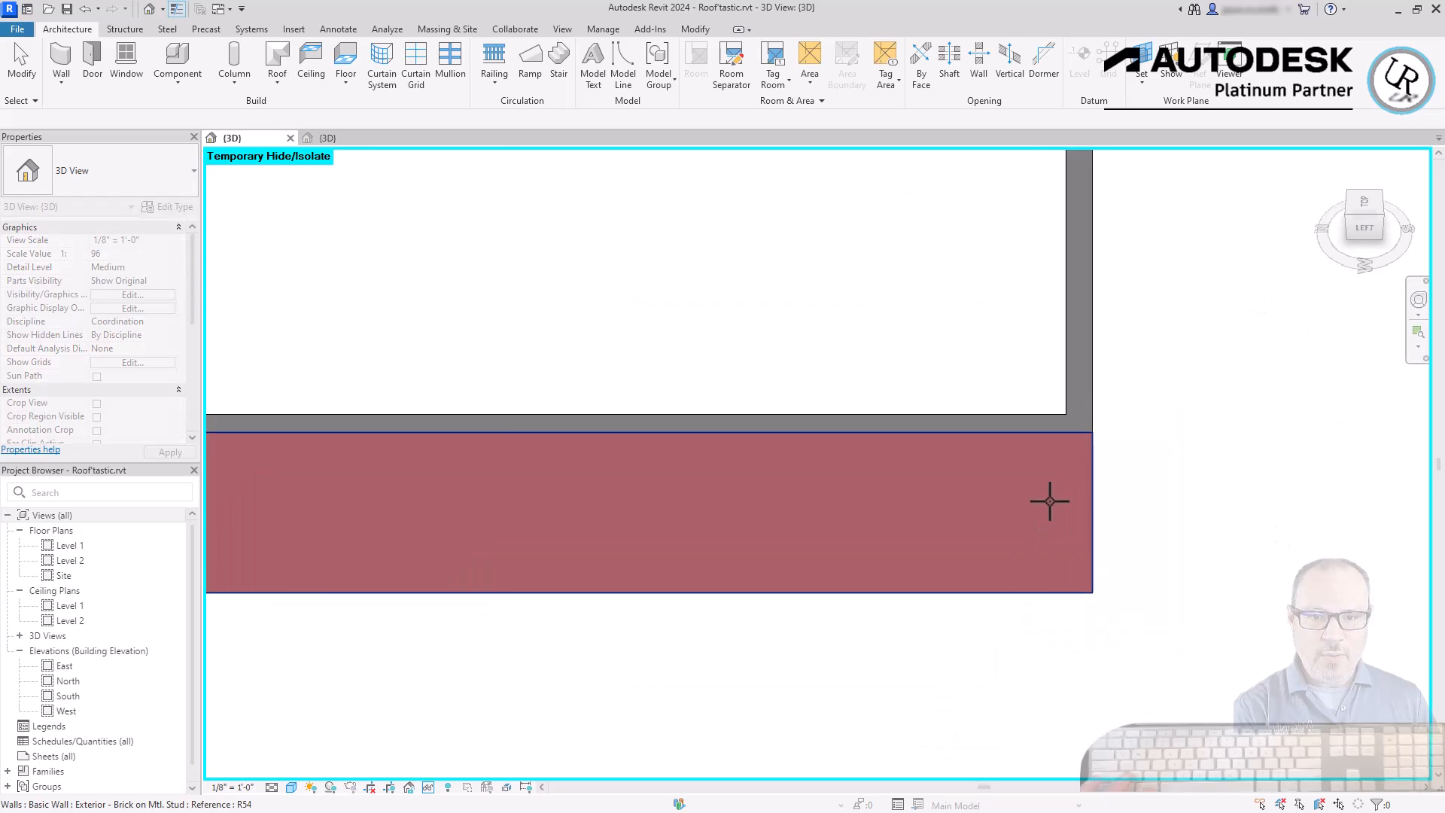
{"action": "left_click", "coordinate": [1054, 437]}
{"action": "scroll", "coordinate": [1069, 429], "scroll_direction": "down", "scroll_amount": 3}
{"action": "left_click", "coordinate": [1171, 74]}
- Create a roof by extrusion on Level 2 from an arc of about 116.75° spanning the end wall's top corners
{"action": "middle_click_drag", "start_coordinate": [889, 440], "coordinate": [1287, 297], "text": "shift"}
{"action": "left_click", "coordinate": [1380, 218]}
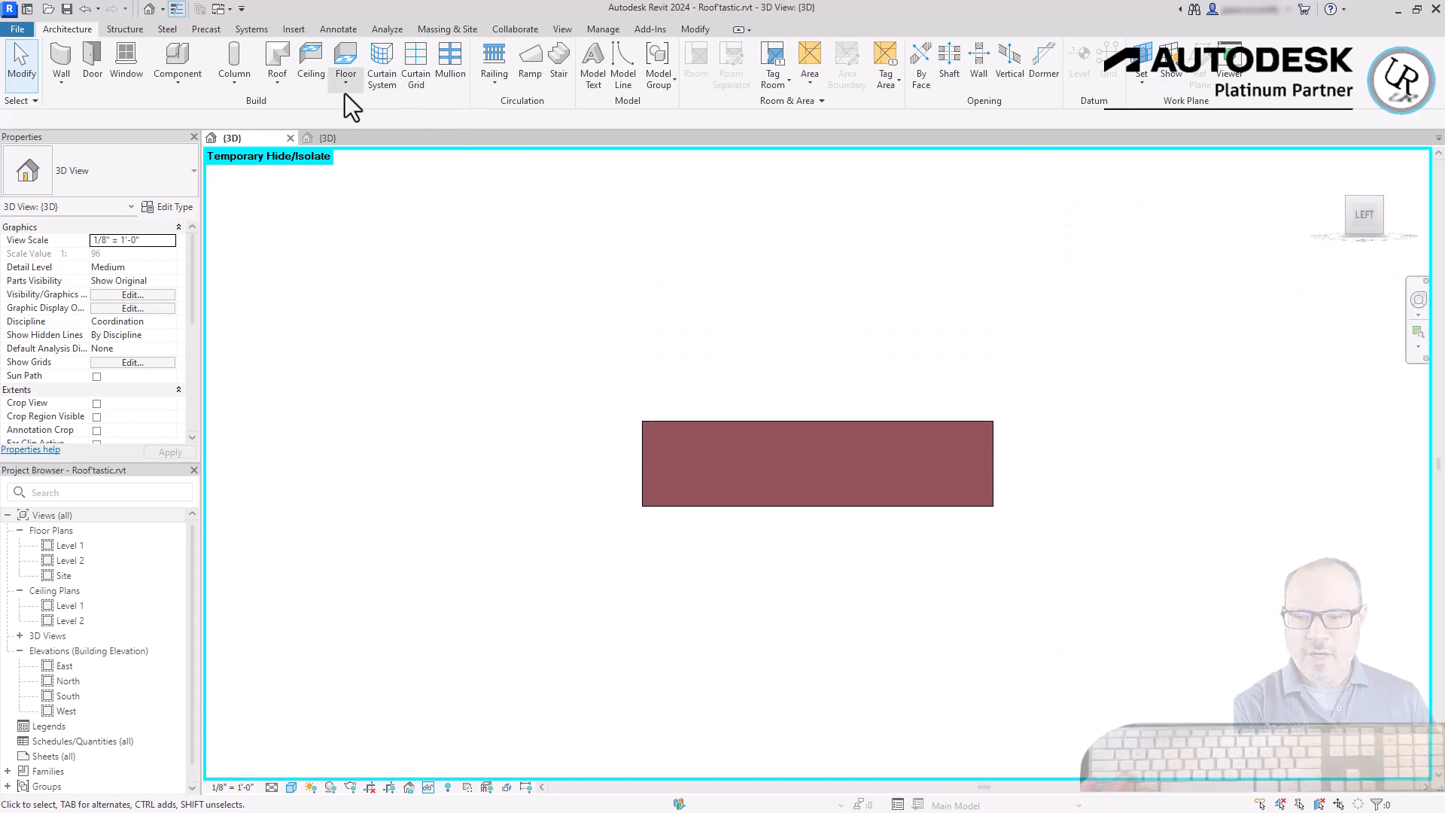
{"action": "left_click", "coordinate": [729, 442]}
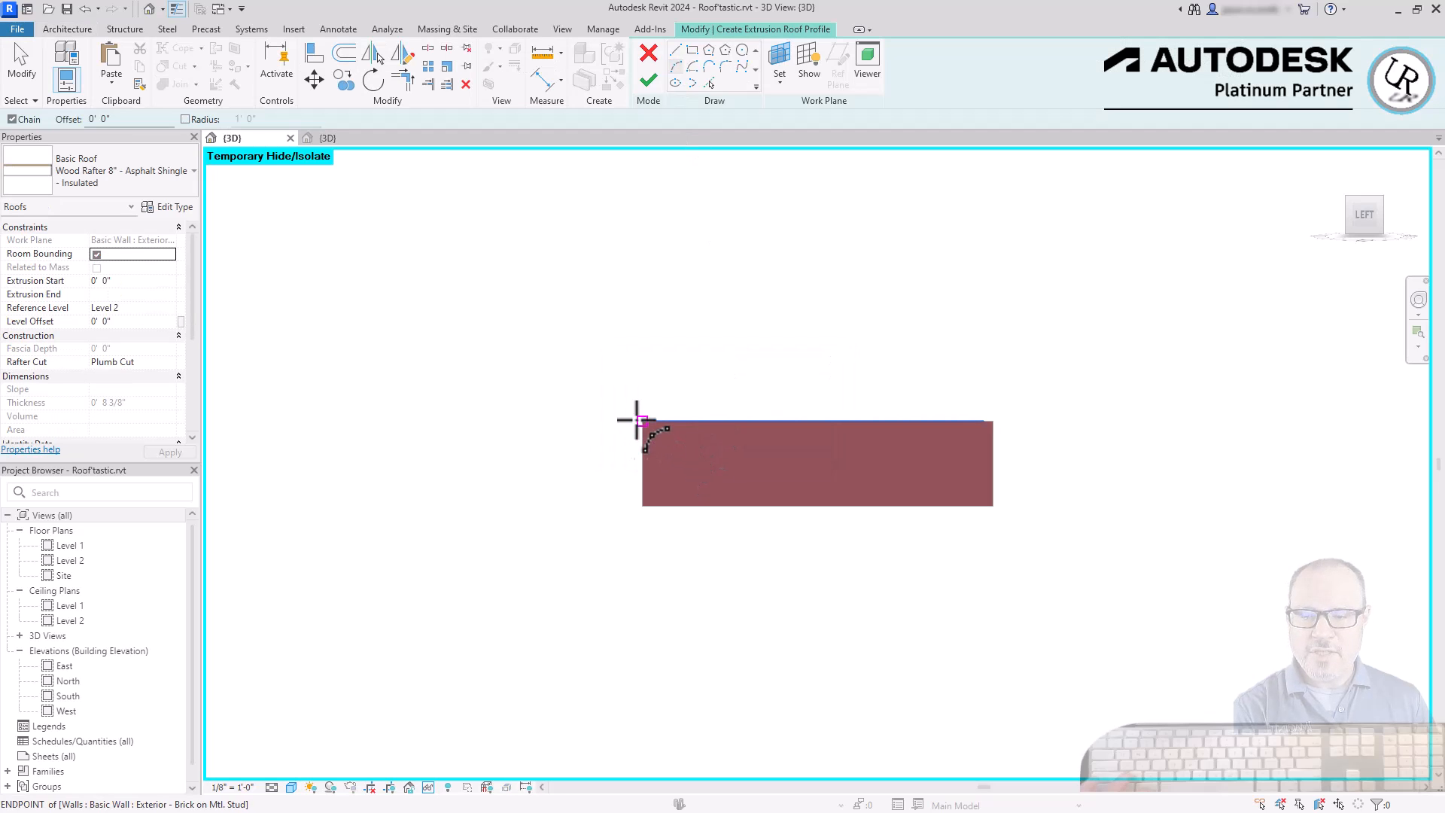
{"action": "left_click", "coordinate": [641, 421]}
{"action": "left_click", "coordinate": [993, 421]}
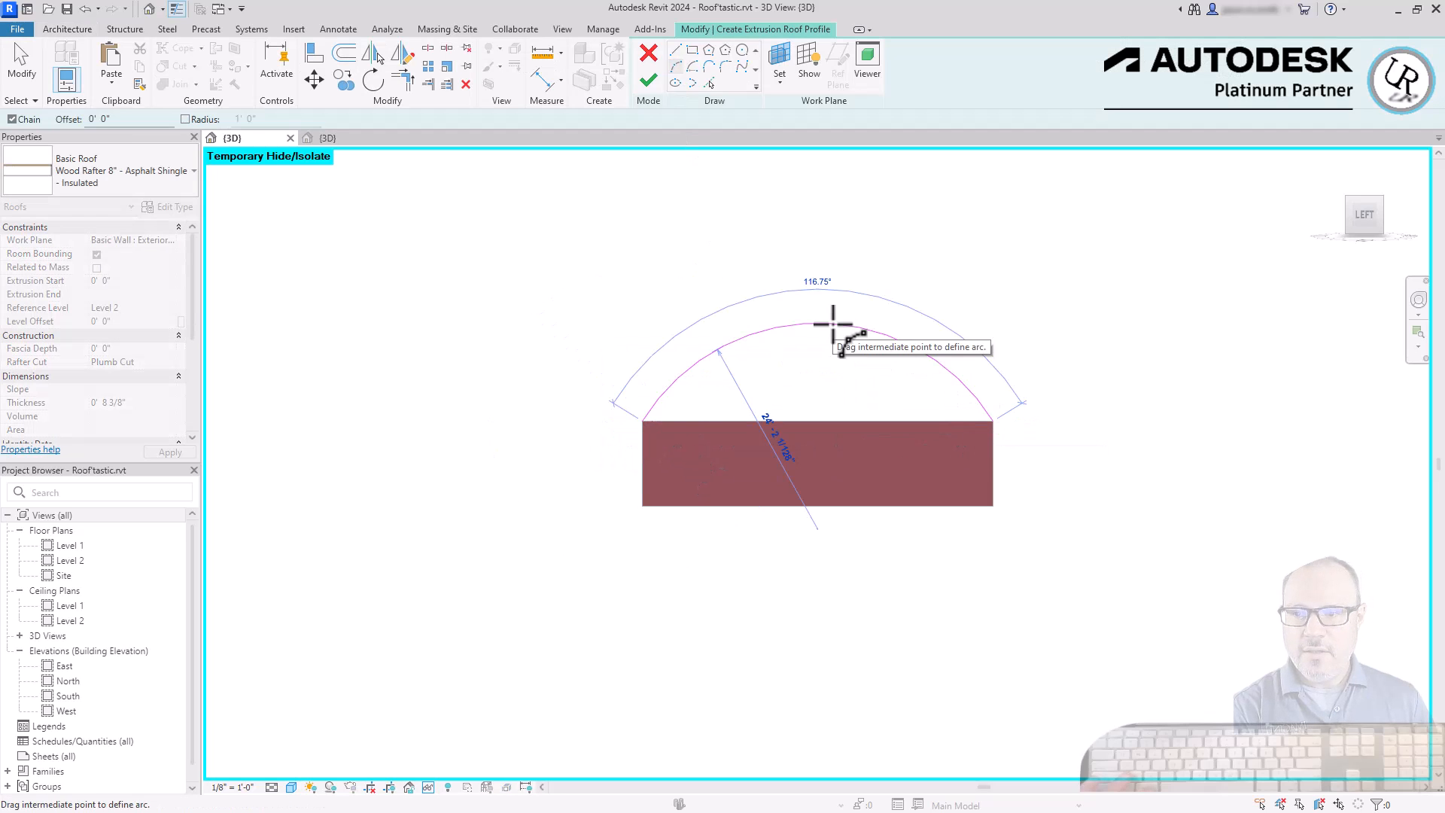
{"action": "left_click", "coordinate": [833, 324]}
{"action": "left_click", "coordinate": [648, 80]}
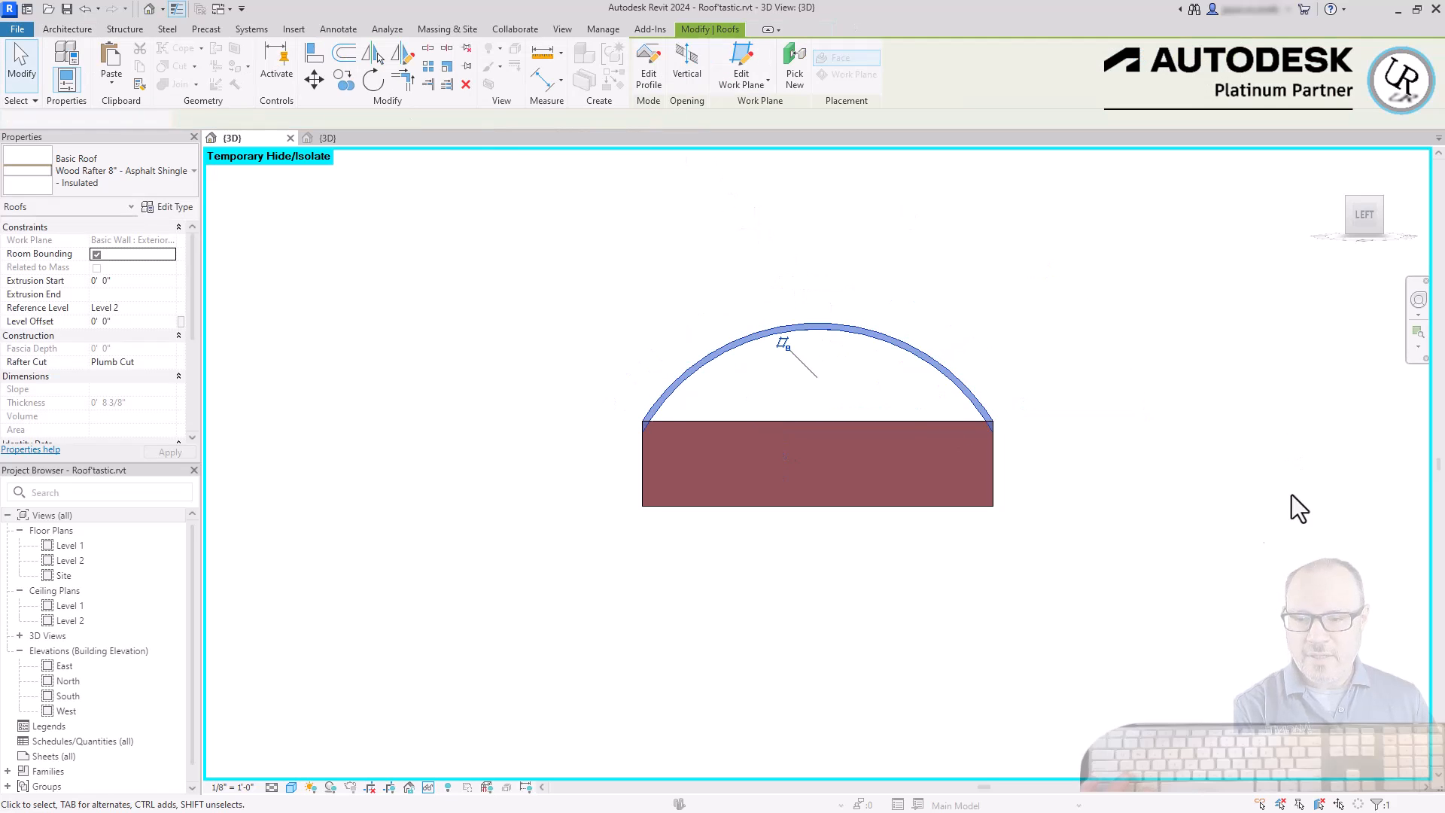
- Open the curved extrusion roof's profile sketch for editing, after checking where the arc meets the wall corners
{"action": "left_click", "coordinate": [1159, 471]}
{"action": "scroll", "coordinate": [1114, 445], "scroll_direction": "up", "scroll_amount": 5}
{"action": "left_click", "coordinate": [1086, 390]}
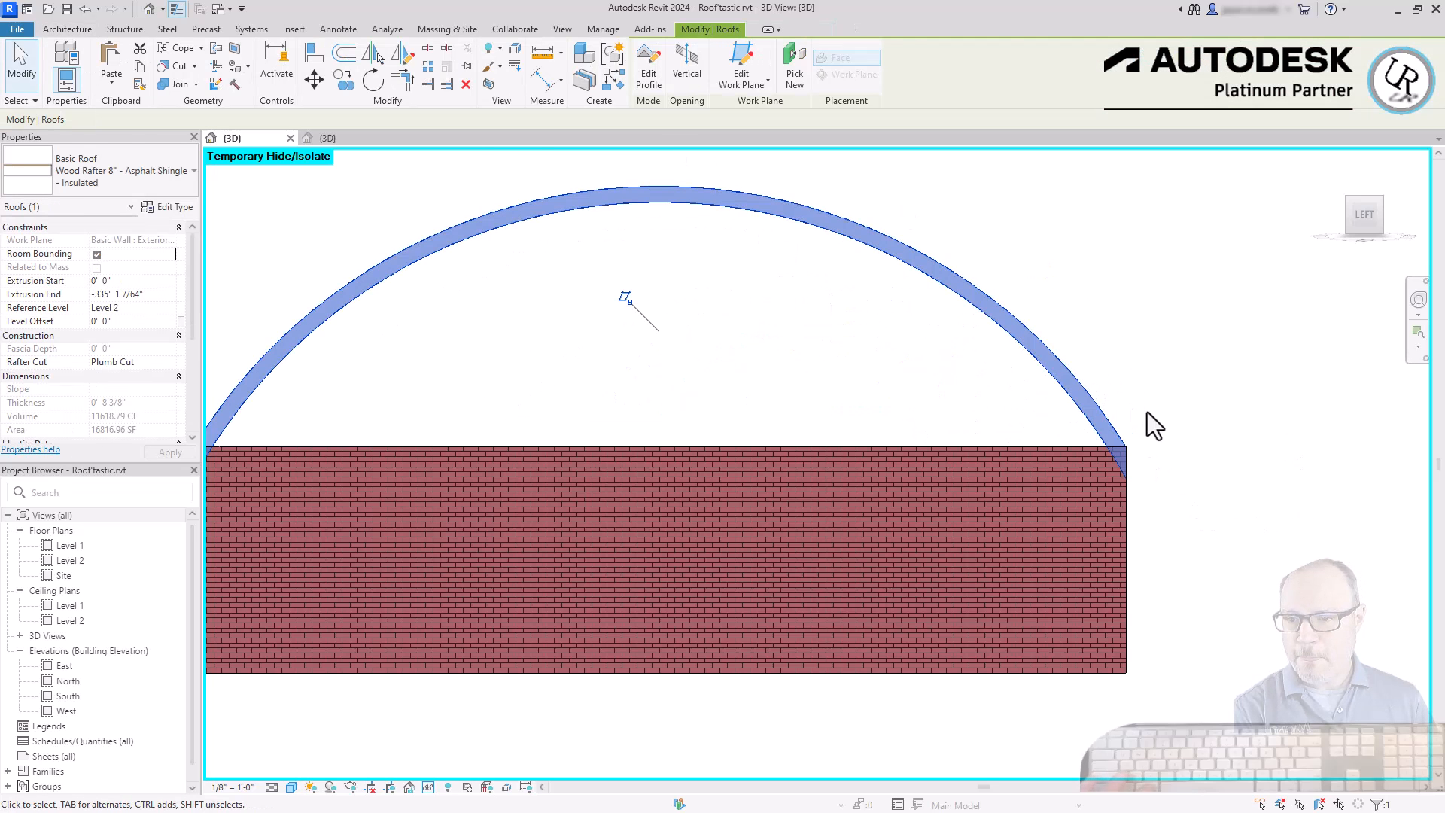
{"action": "scroll", "coordinate": [1147, 422], "scroll_direction": "down", "scroll_amount": 1}
{"action": "middle_click_drag", "start_coordinate": [485, 446], "coordinate": [776, 446]}
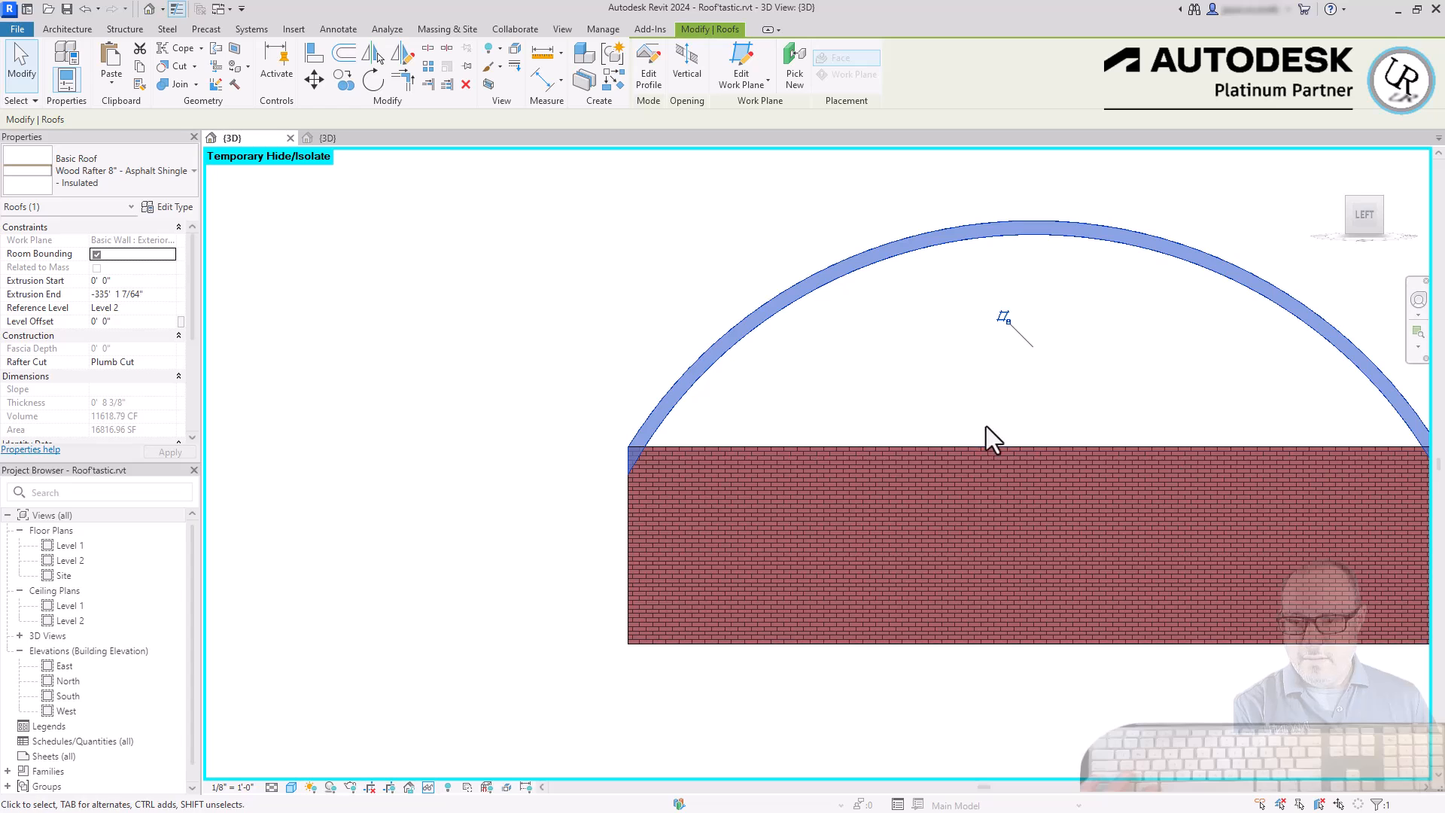
{"action": "scroll", "coordinate": [570, 424], "scroll_direction": "down", "scroll_amount": 2}
{"action": "scroll", "coordinate": [1054, 381], "scroll_direction": "up", "scroll_amount": 3}
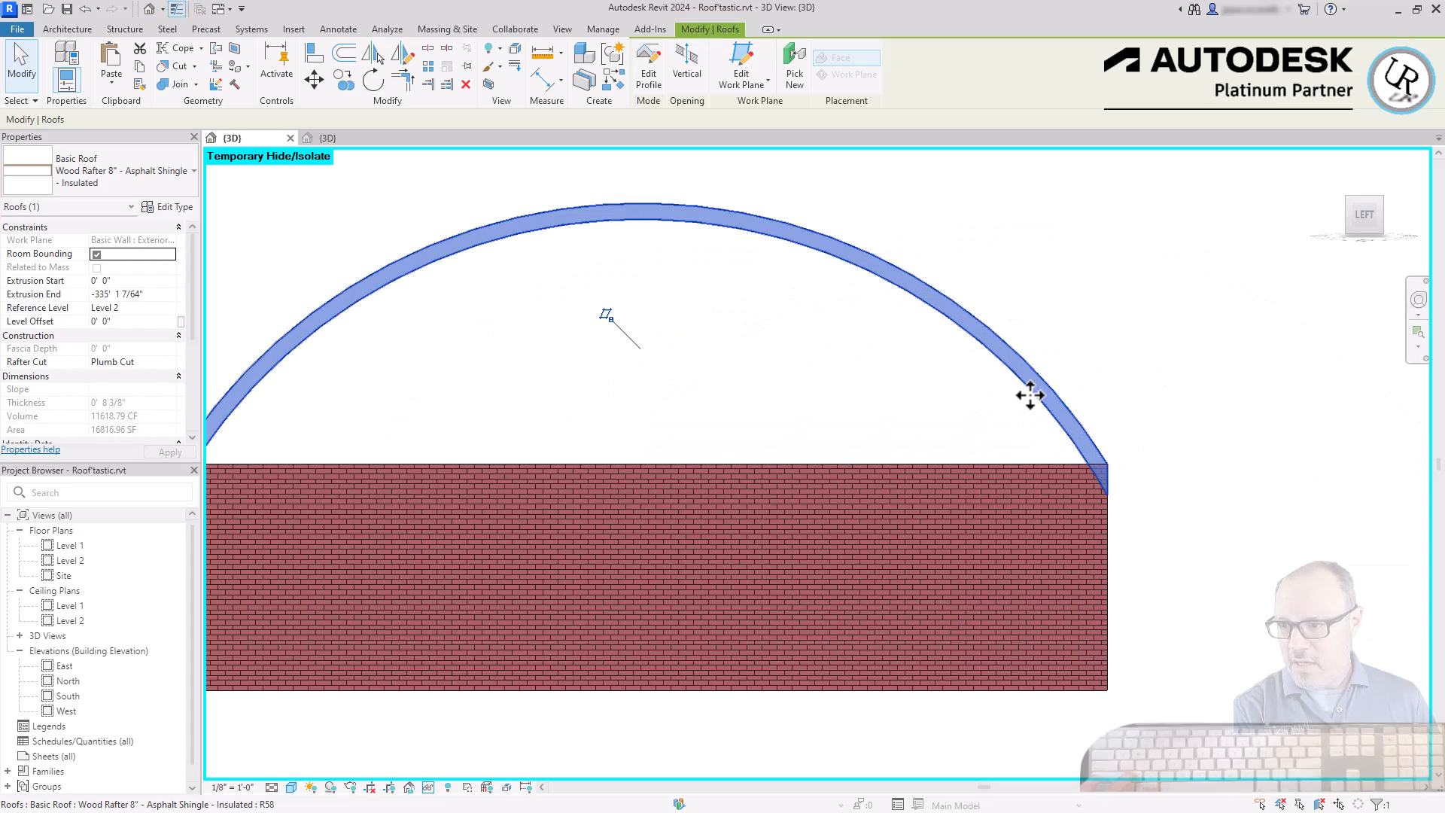
{"action": "left_click", "coordinate": [1114, 399]}
{"action": "double_click", "coordinate": [1059, 391]}
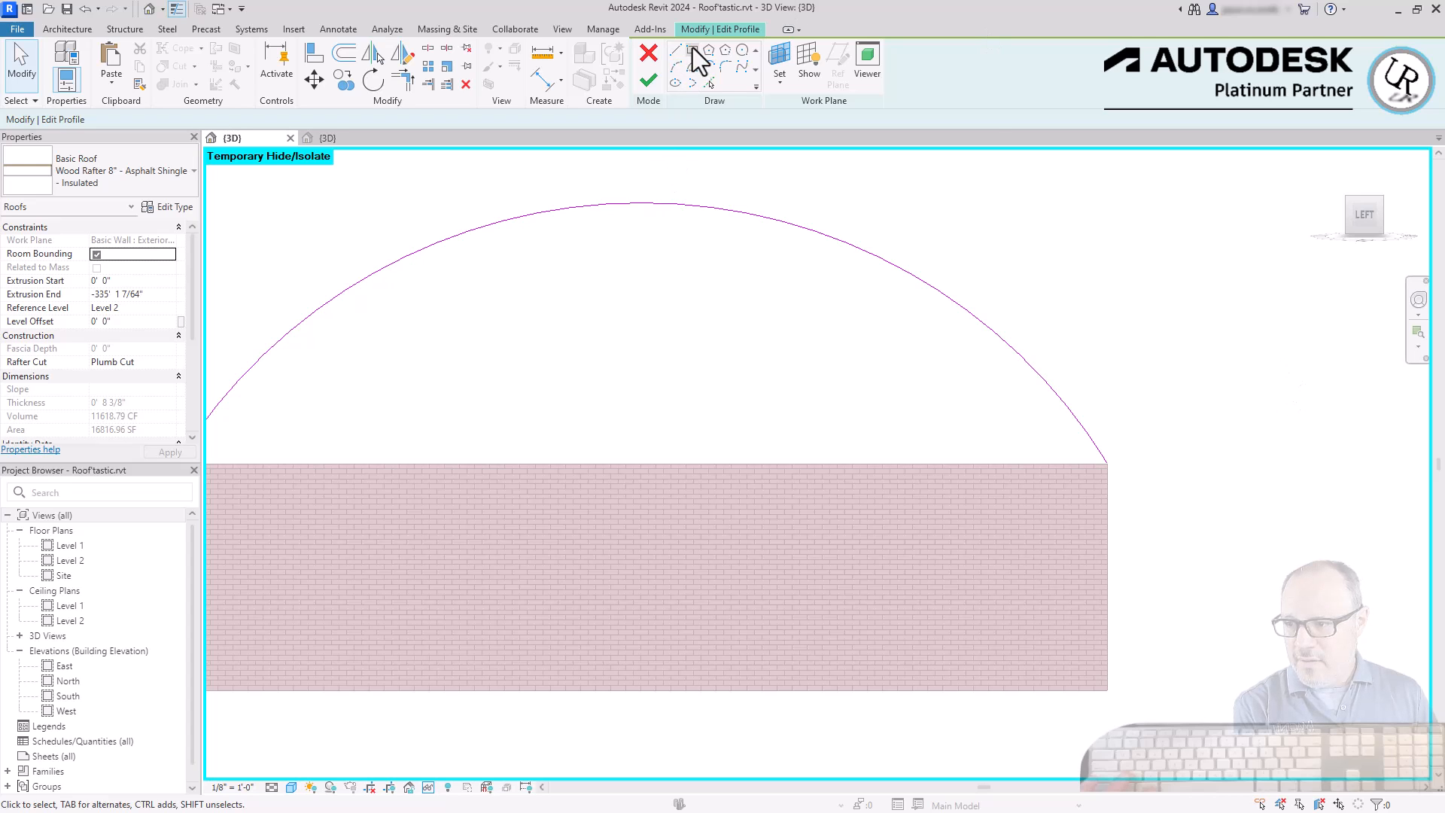
- Try to extend one end of the profile arc down past the wall corner, and undo the change
{"action": "left_click", "coordinate": [1101, 444]}
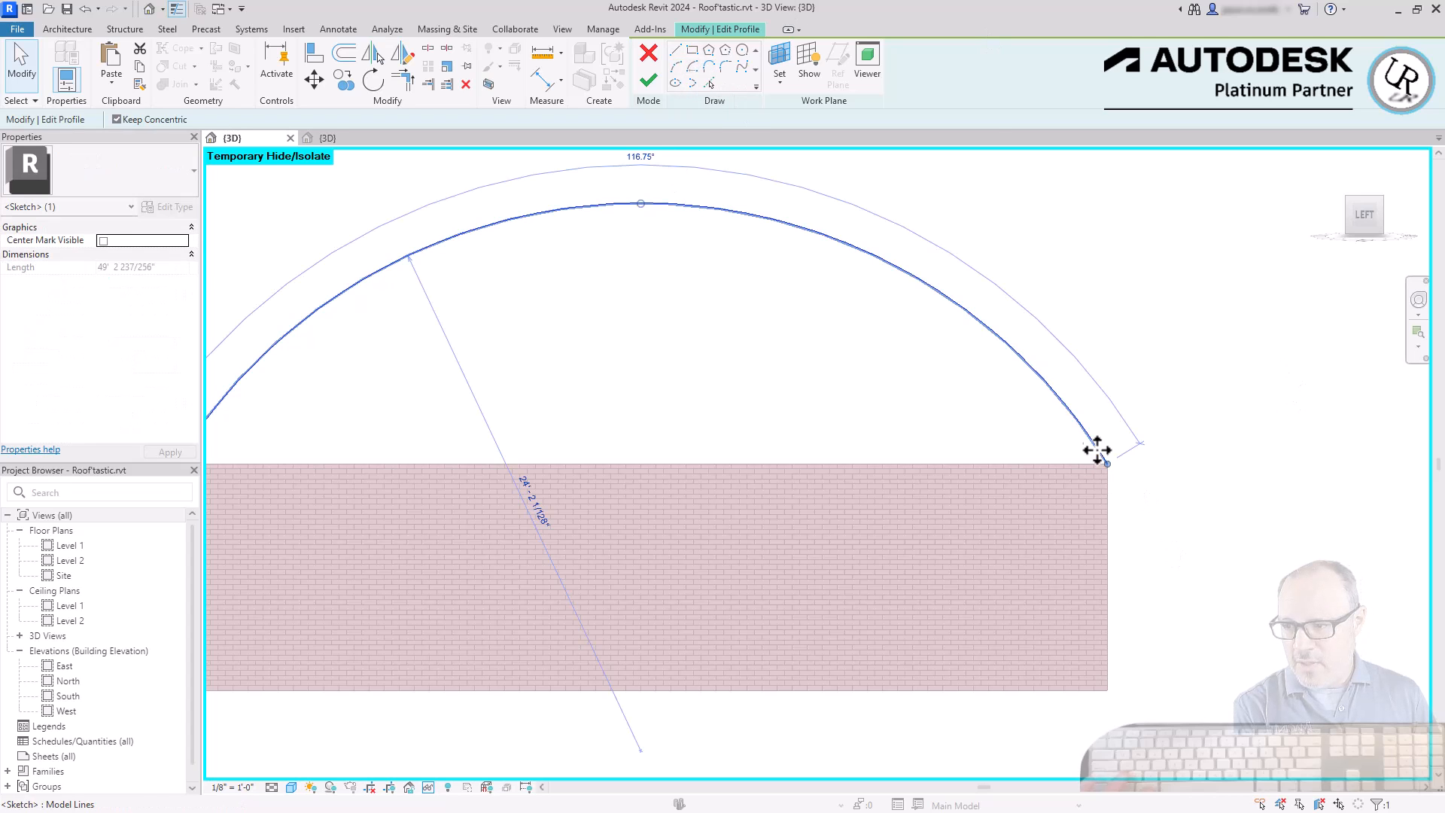
{"action": "left_click_drag", "start_coordinate": [1108, 468], "coordinate": [1142, 529]}
{"action": "key", "text": "Escape"}
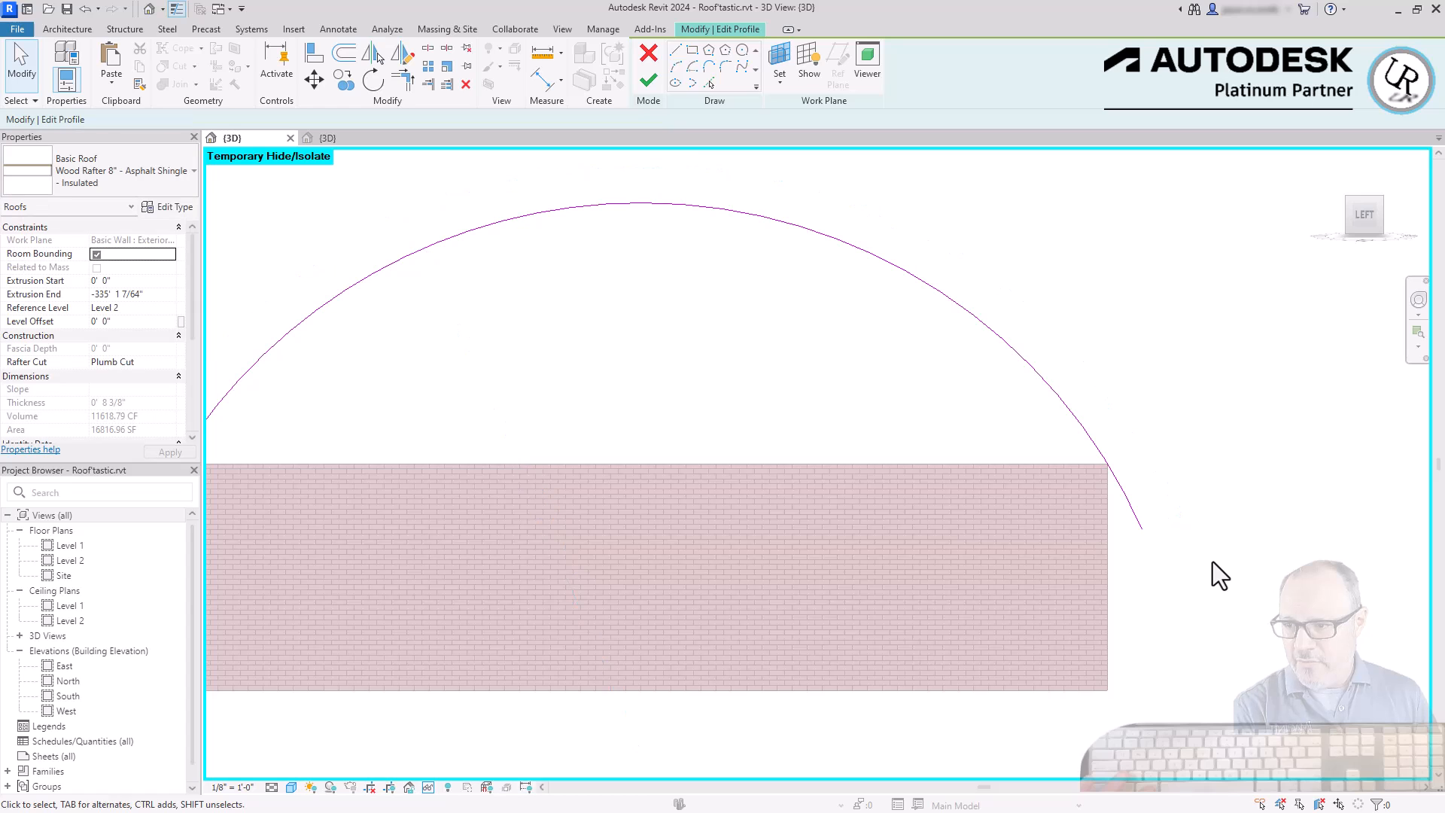
{"action": "key", "text": "ctrl+z"}
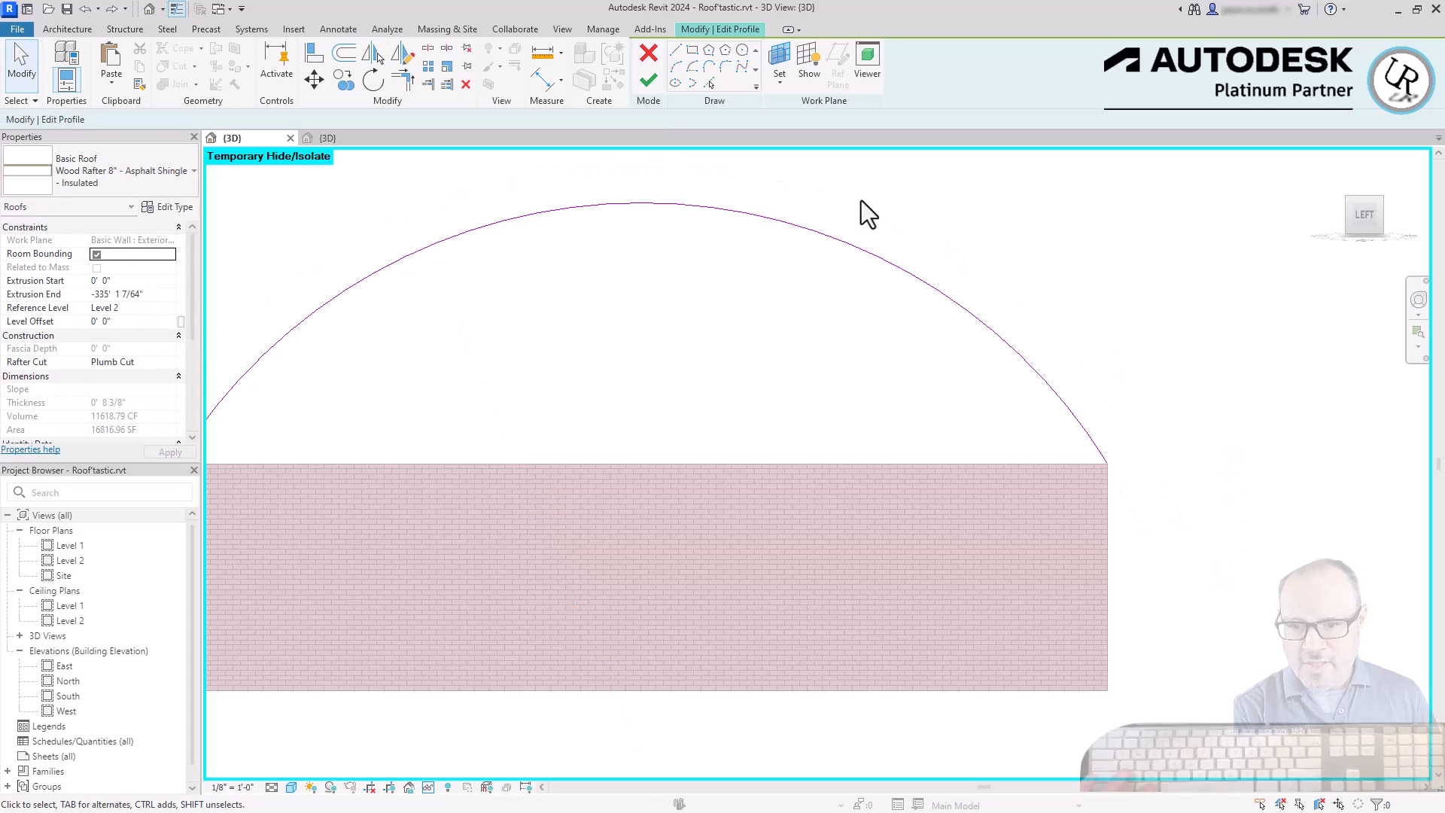
- Offset the profile arc outward so the roof overhangs both side walls, and finish the roof
{"action": "left_click", "coordinate": [343, 56]}
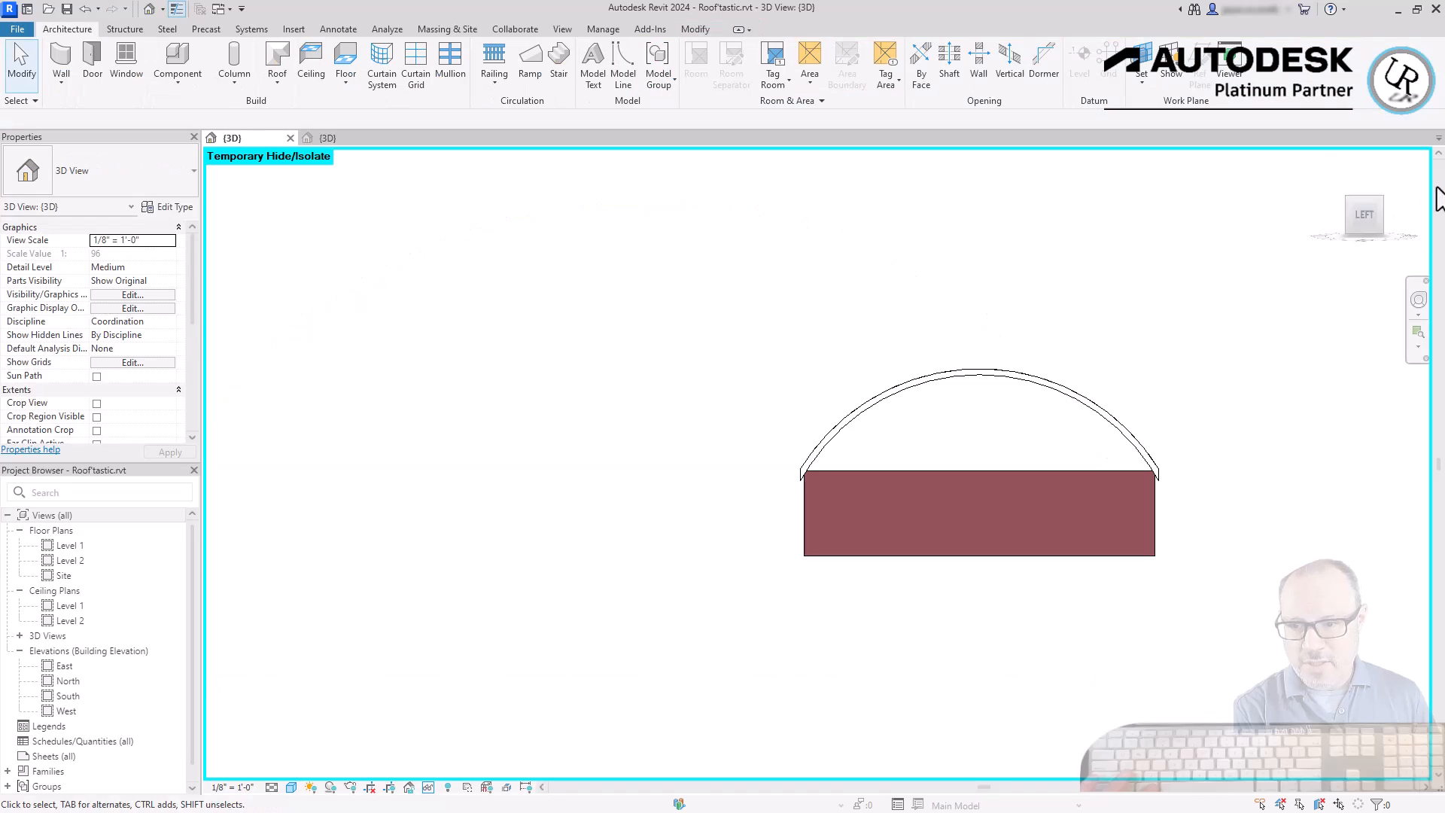
{"action": "left_click", "coordinate": [1382, 197]}
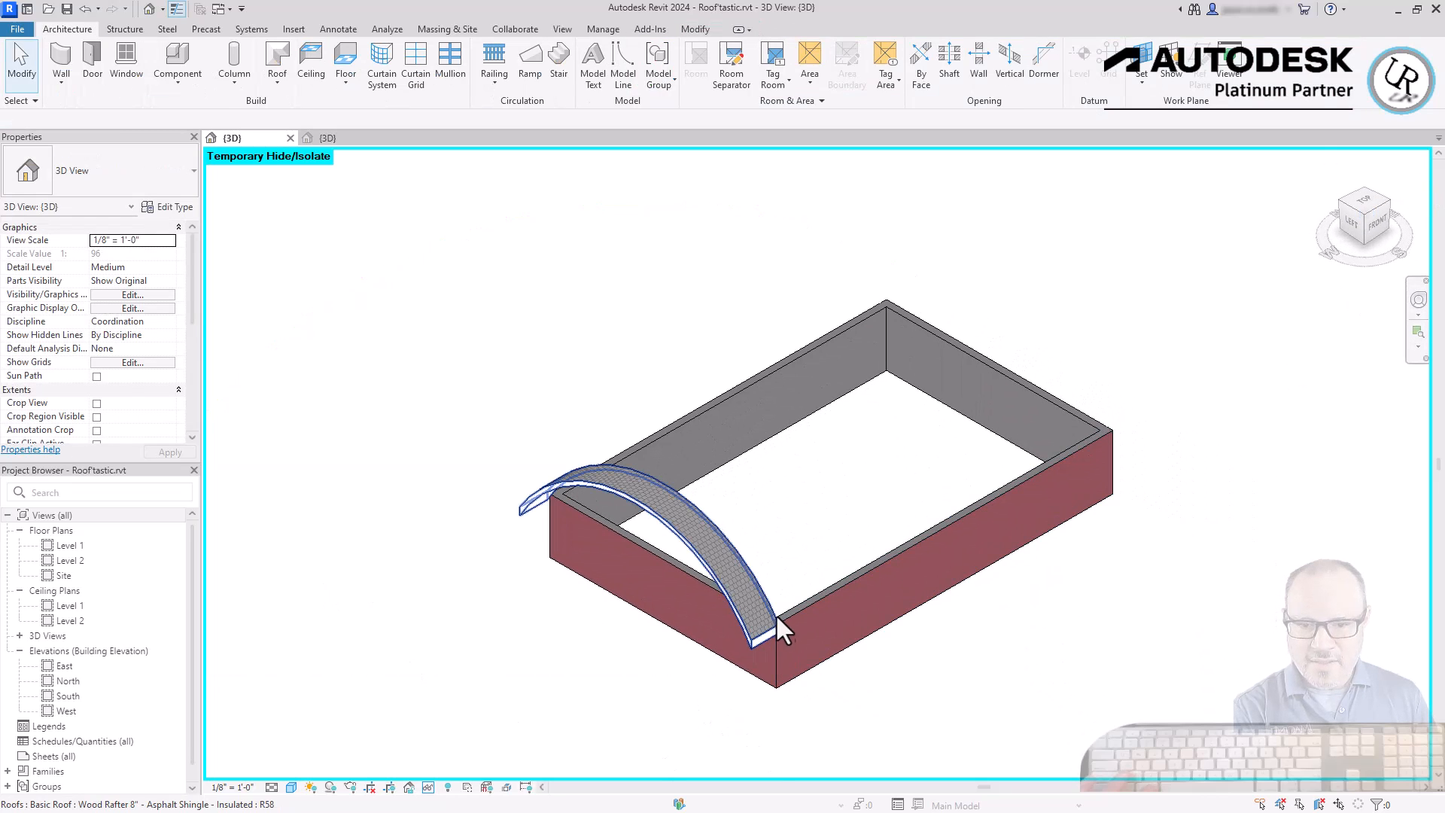
- Stretch the curved roof across the building to slightly past the far end wall, at an extrusion start of about -62' 9"
{"action": "left_click", "coordinate": [753, 636]}
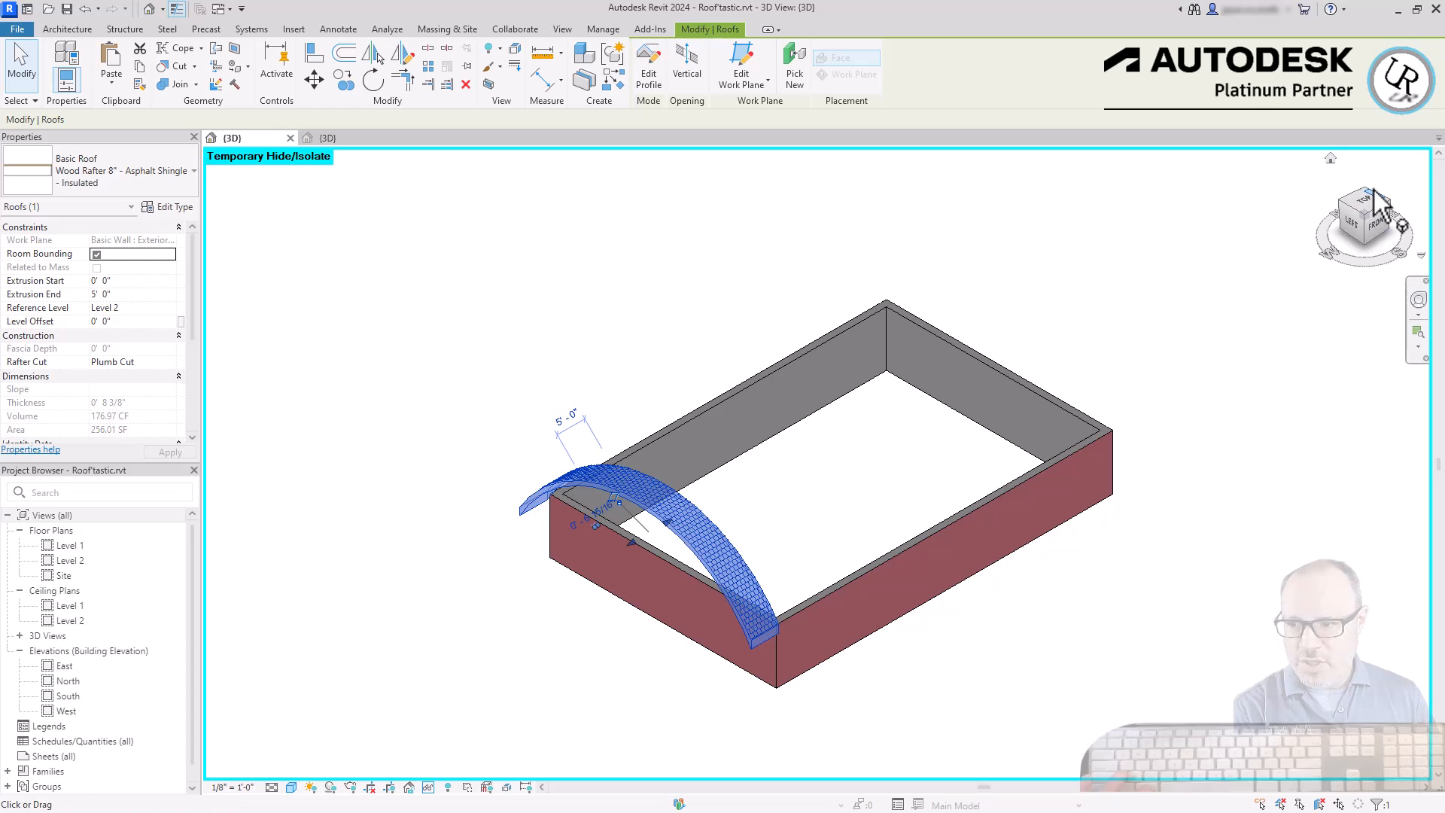
{"action": "left_click", "coordinate": [1366, 215]}
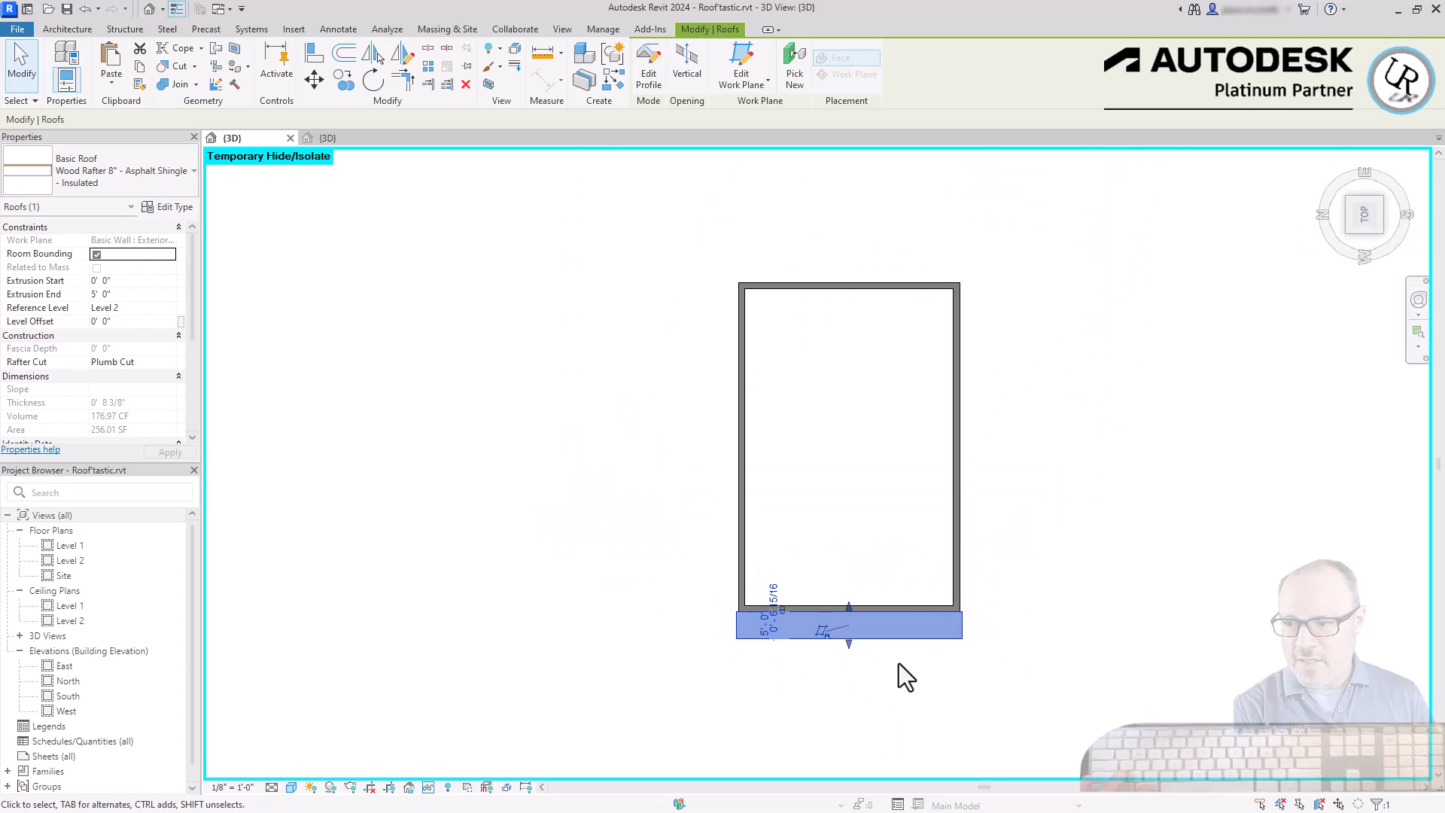
{"action": "scroll", "coordinate": [843, 701], "scroll_direction": "up", "scroll_amount": 3}
{"action": "scroll", "coordinate": [865, 715], "scroll_direction": "down", "scroll_amount": 2}
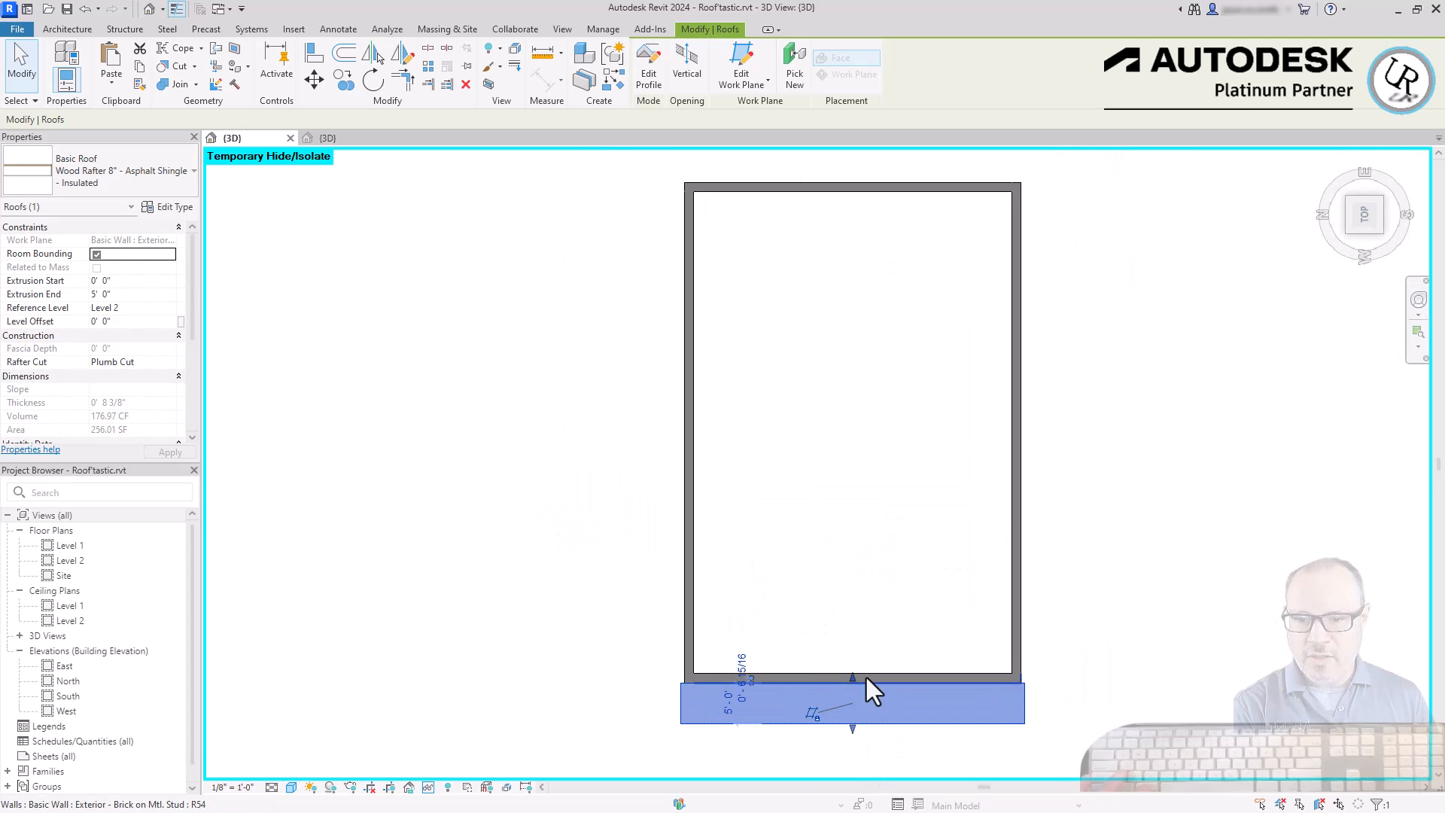
{"action": "left_click_drag", "start_coordinate": [851, 679], "coordinate": [863, 178]}
{"action": "scroll", "coordinate": [866, 159], "scroll_direction": "up", "scroll_amount": 5}
{"action": "left_click_drag", "start_coordinate": [826, 235], "coordinate": [829, 183]}
{"action": "scroll", "coordinate": [829, 183], "scroll_direction": "down", "scroll_amount": 5}
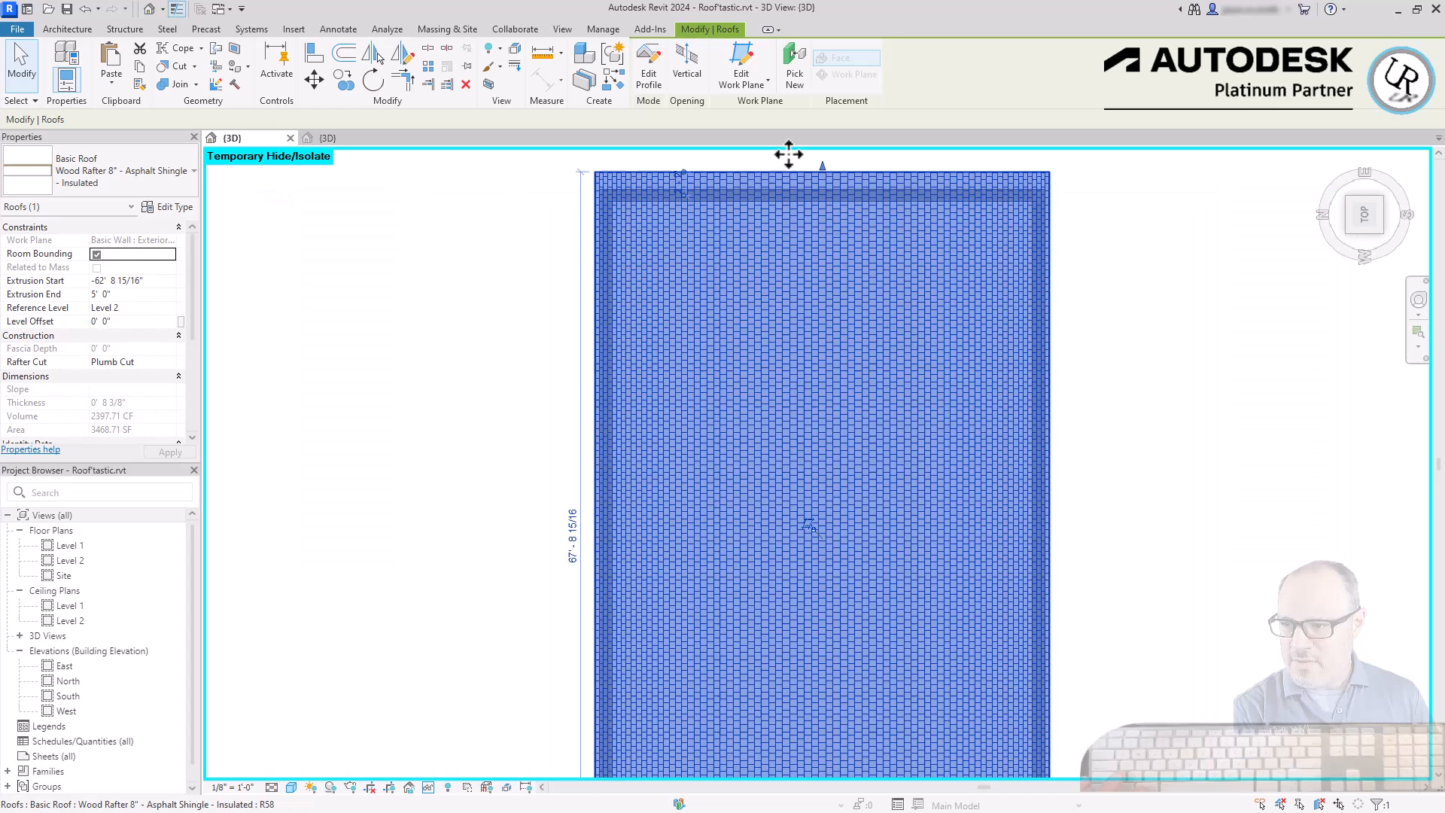
- Shorten the curved roof's overhang at the near end wall to an extrusion end of about 1' 3"
{"action": "scroll", "coordinate": [768, 587], "scroll_direction": "down", "scroll_amount": 2}
{"action": "scroll", "coordinate": [814, 541], "scroll_direction": "up", "scroll_amount": 6}
{"action": "scroll", "coordinate": [776, 398], "scroll_direction": "up", "scroll_amount": 3}
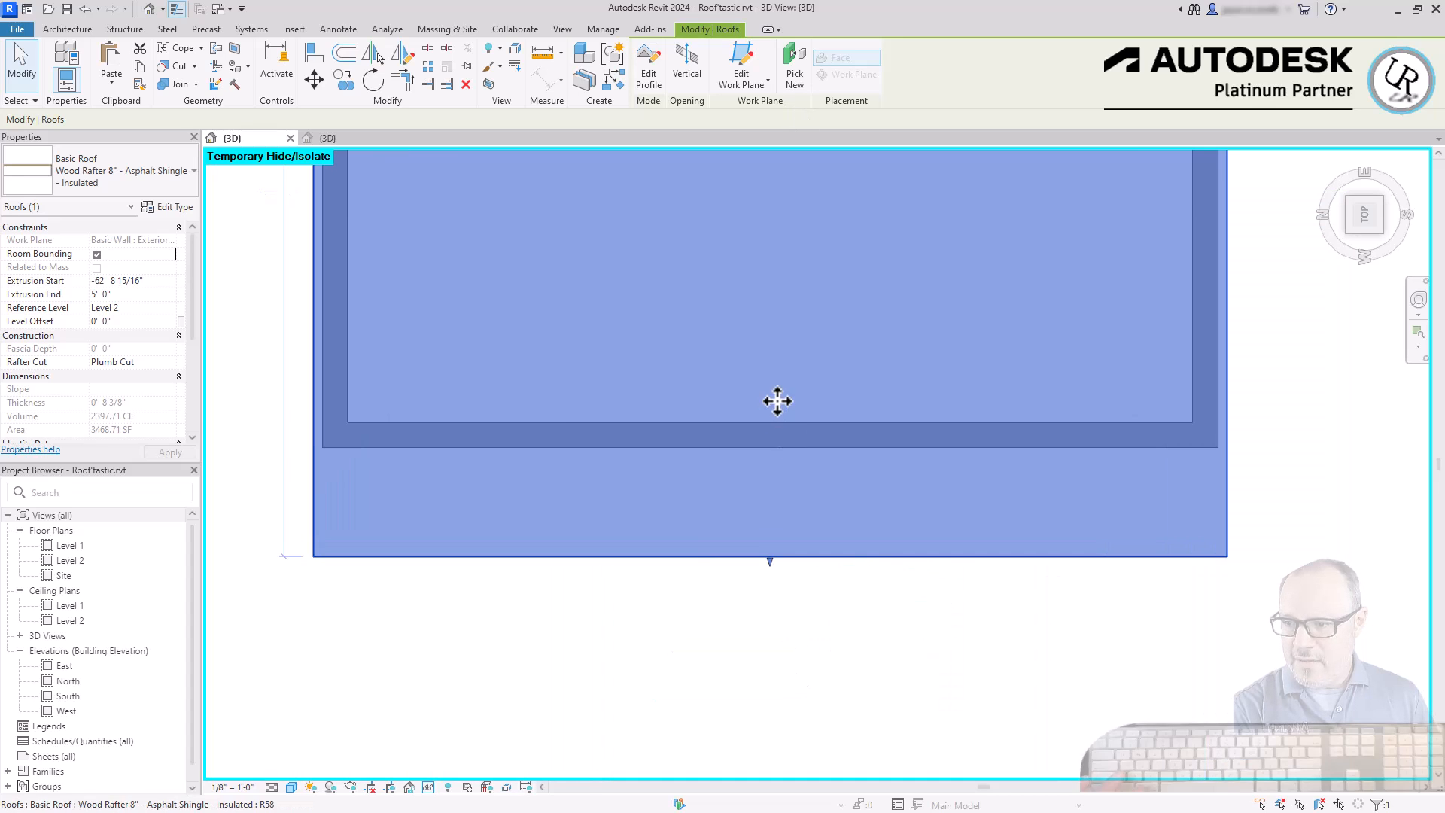
{"action": "left_click", "coordinate": [1365, 247]}
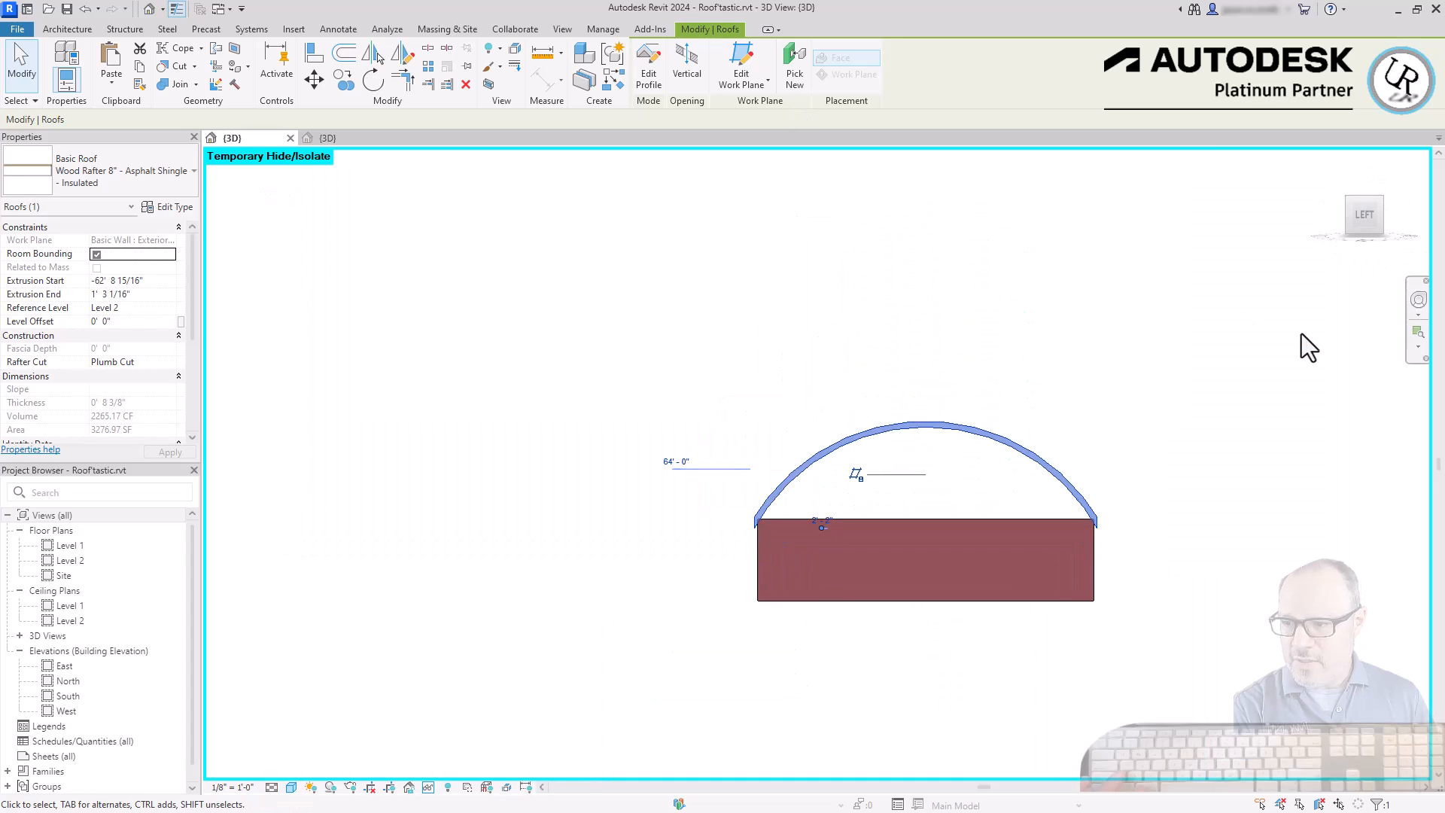
- Attach the tops of all four connected brick walls to the curved roof
{"action": "middle_click_drag", "start_coordinate": [951, 527], "coordinate": [926, 666], "text": "shift"}
{"action": "key", "text": "Escape"}
{"action": "middle_click_drag", "start_coordinate": [745, 667], "coordinate": [923, 671], "text": "shift"}
{"action": "scroll", "coordinate": [986, 634], "scroll_direction": "up", "scroll_amount": 3}
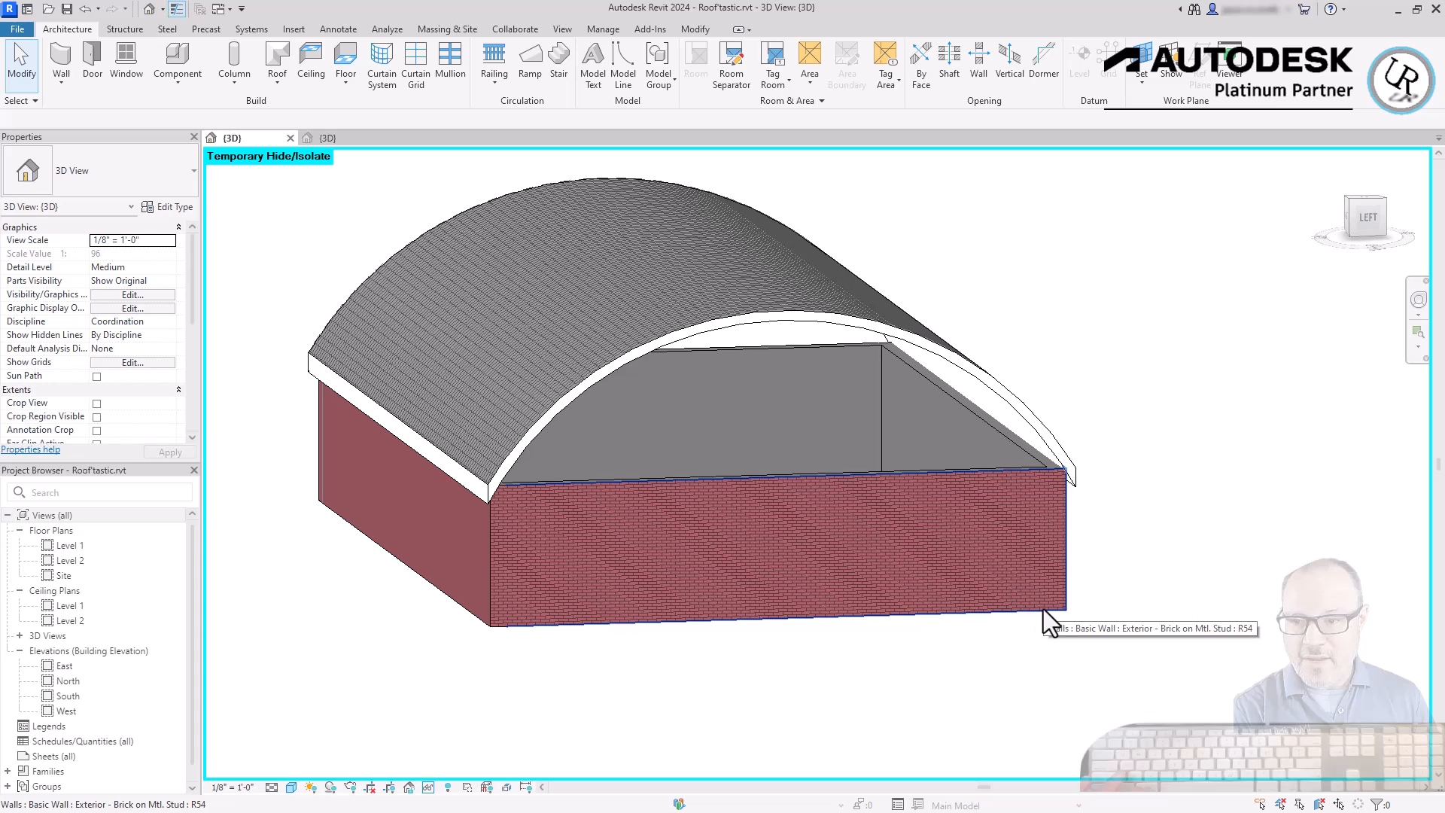
{"action": "key", "text": "Tab"}
{"action": "left_click", "coordinate": [950, 468]}
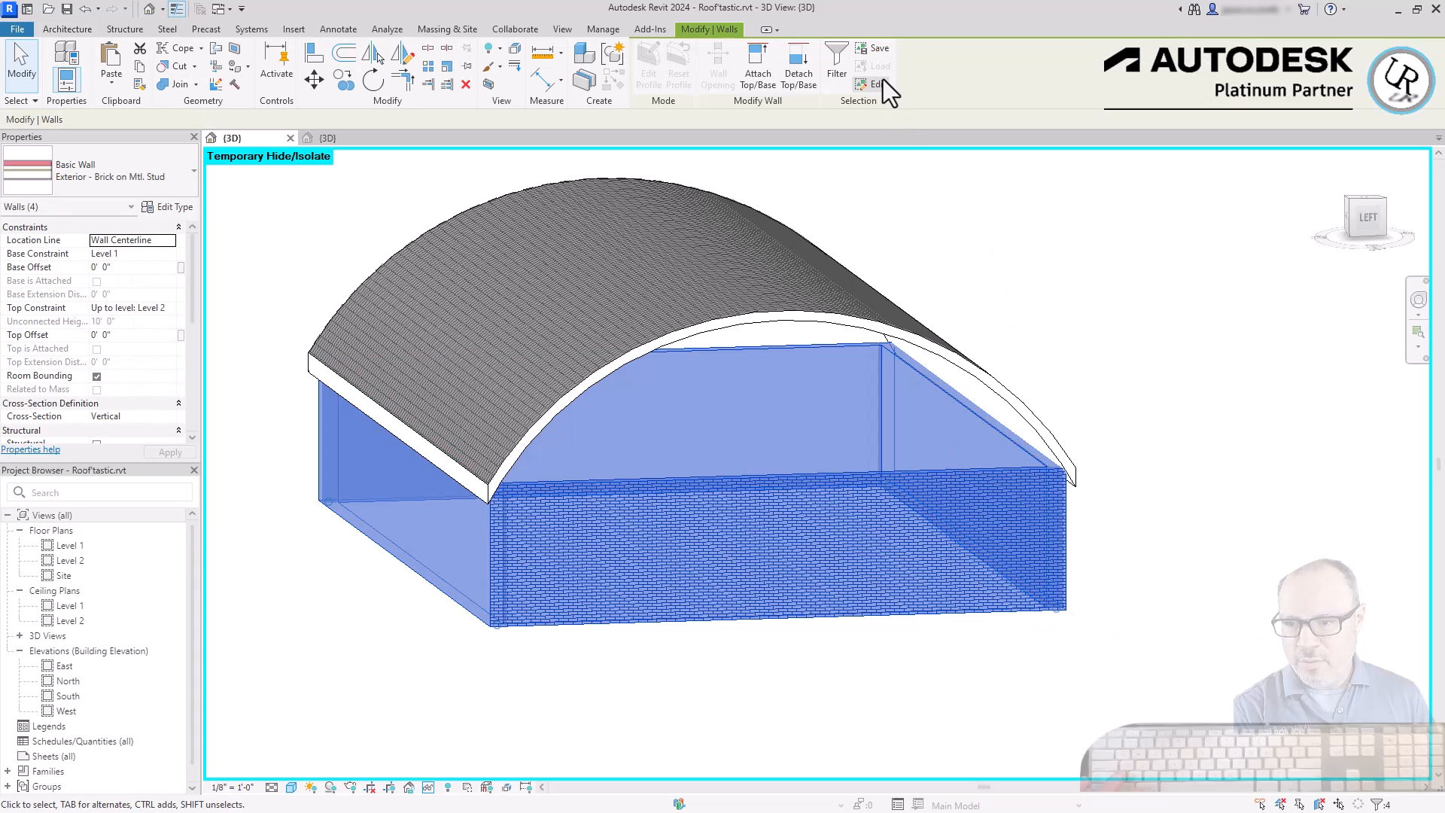
{"action": "left_click", "coordinate": [756, 87]}
{"action": "left_click", "coordinate": [866, 331]}
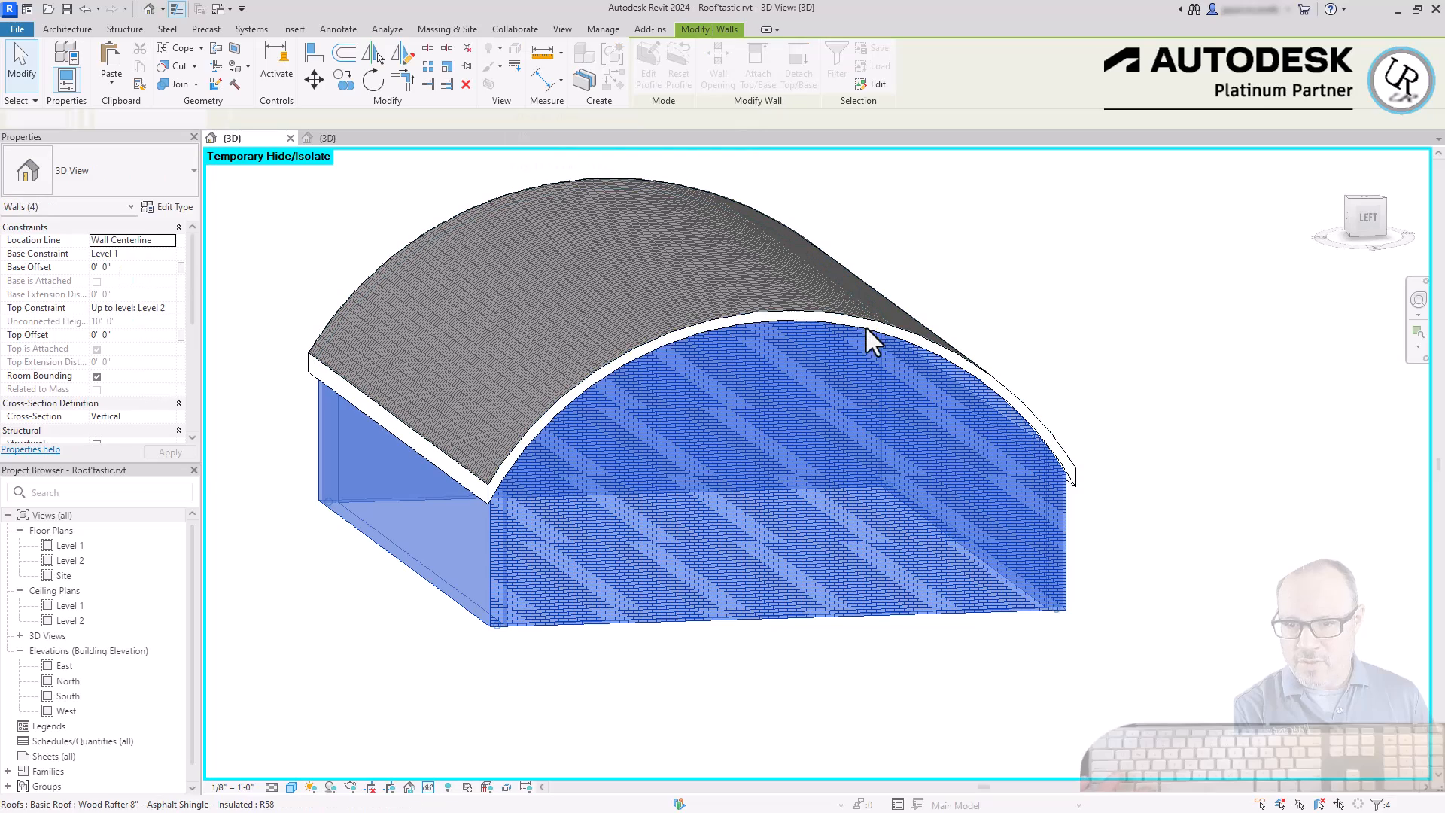
{"action": "middle_click_drag", "start_coordinate": [1059, 526], "coordinate": [1074, 761], "text": "shift"}
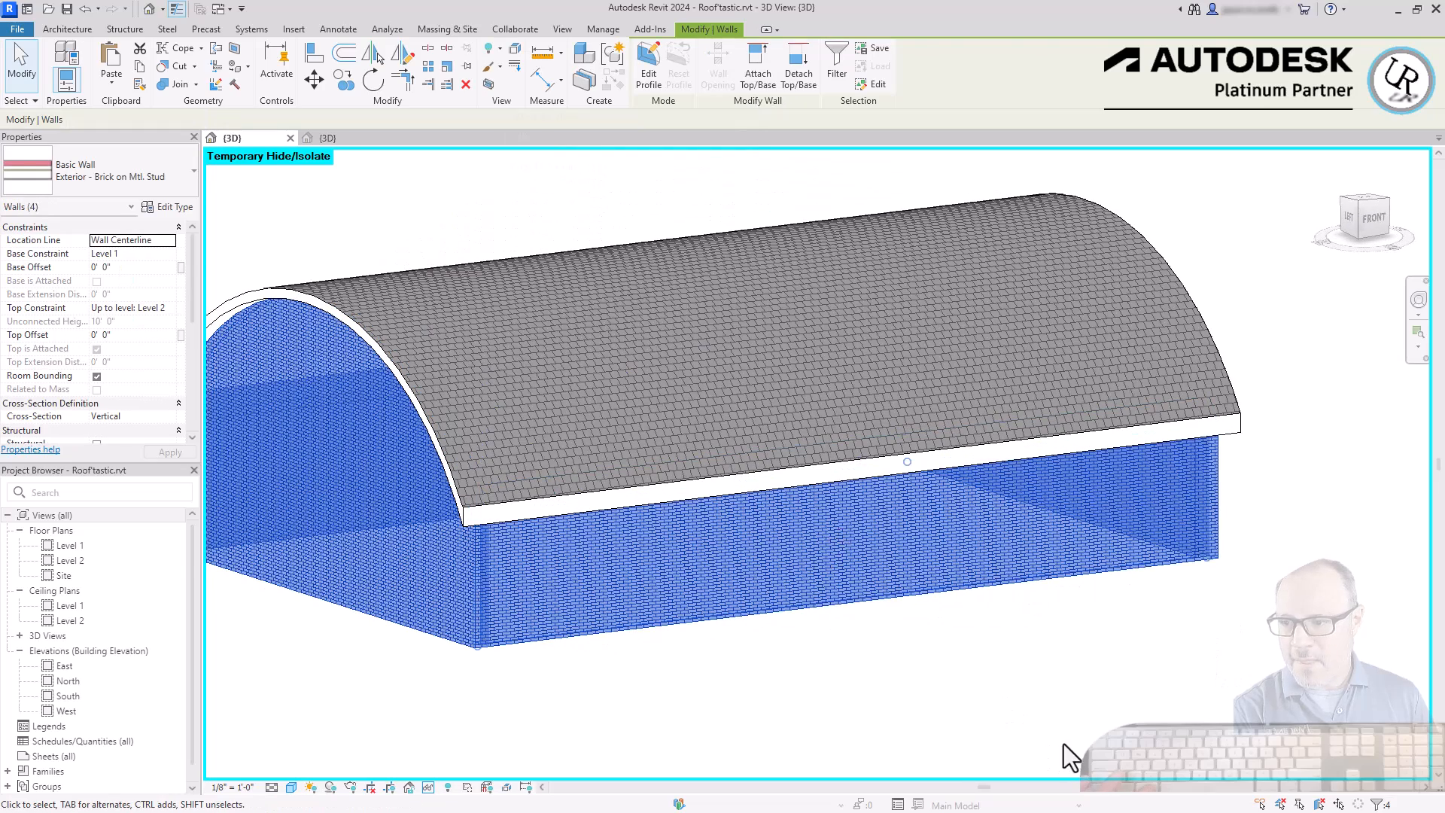
{"action": "key", "text": "Escape"}
- Pull the curved roof's end back from the end wall and stretch it out past the wall again
{"action": "scroll", "coordinate": [828, 497], "scroll_direction": "down", "scroll_amount": 3}
{"action": "middle_click_drag", "start_coordinate": [783, 417], "coordinate": [869, 444], "text": "shift"}
{"action": "left_click", "coordinate": [869, 444]}
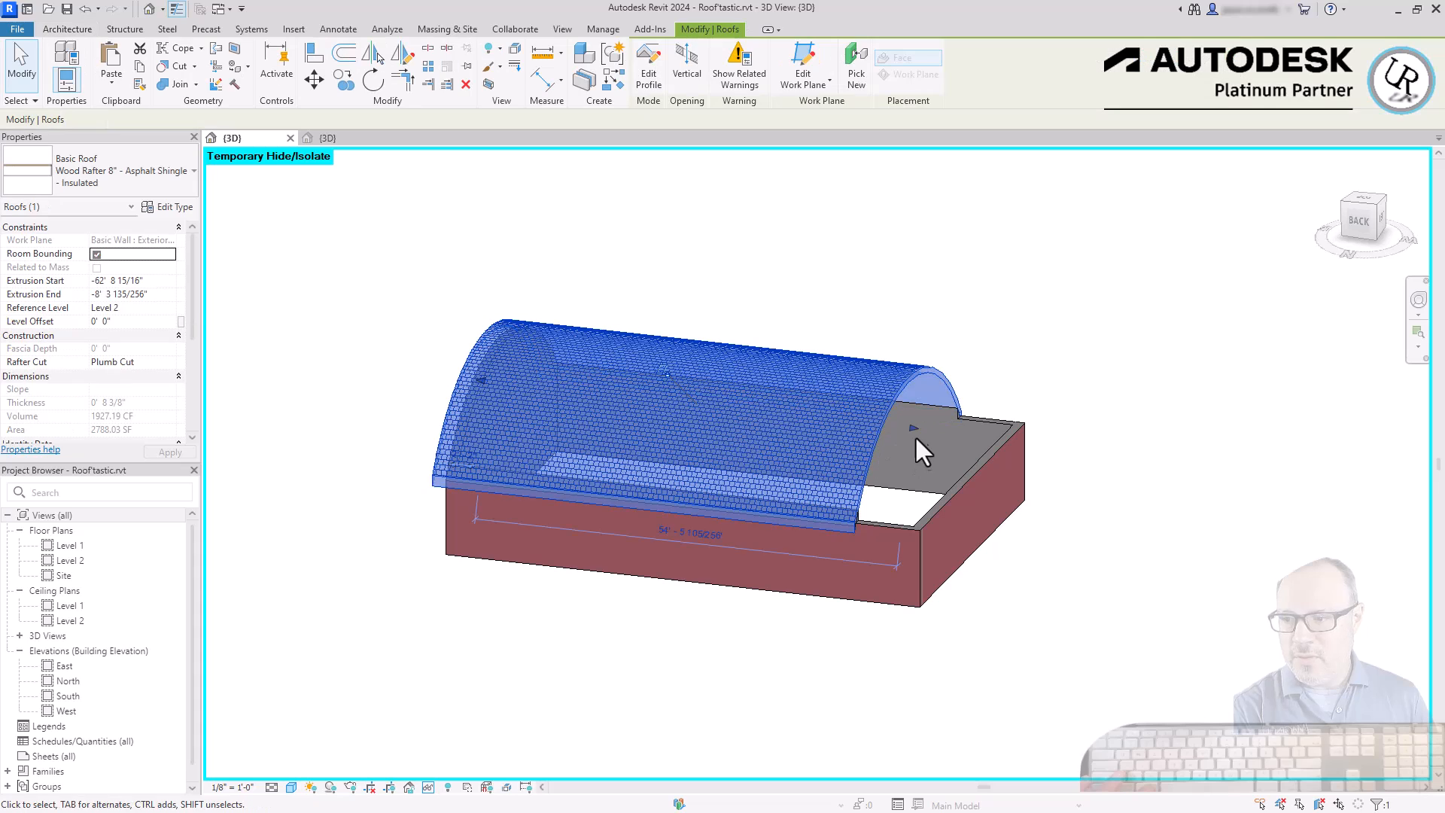
{"action": "left_click_drag", "start_coordinate": [933, 436], "coordinate": [992, 455]}
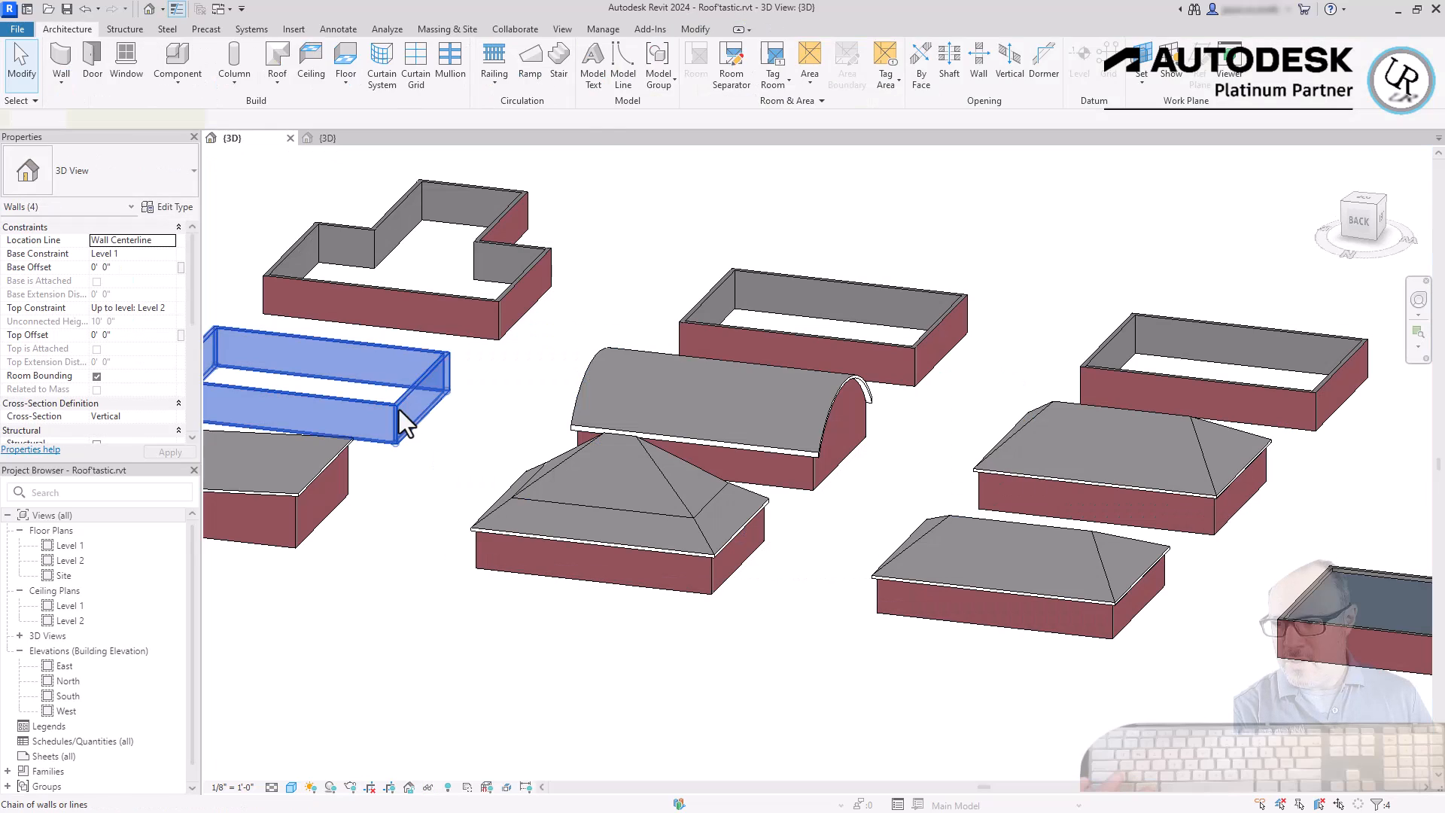
- Isolate the four walls of the neighbouring roofless rectangular building in the 3D view
{"action": "scroll", "coordinate": [754, 423], "scroll_direction": "down", "scroll_amount": 3}
{"action": "scroll", "coordinate": [501, 406], "scroll_direction": "up", "scroll_amount": 2}
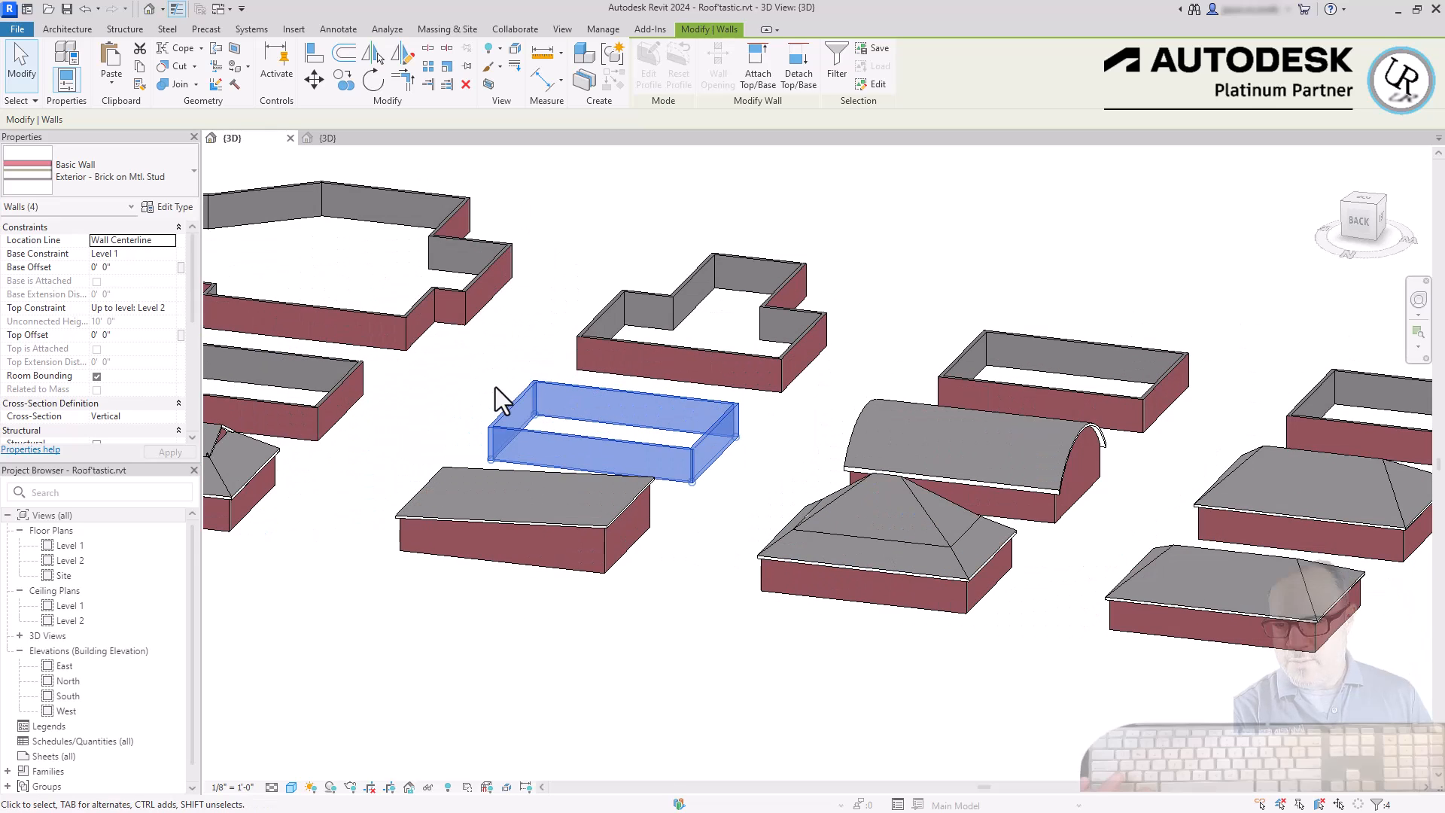
{"action": "left_click", "coordinate": [429, 789]}
{"action": "left_click", "coordinate": [476, 732]}
- Set the building's end wall face as the work plane and start a roof by extrusion referenced to Level 2
{"action": "left_click", "coordinate": [1144, 61]}
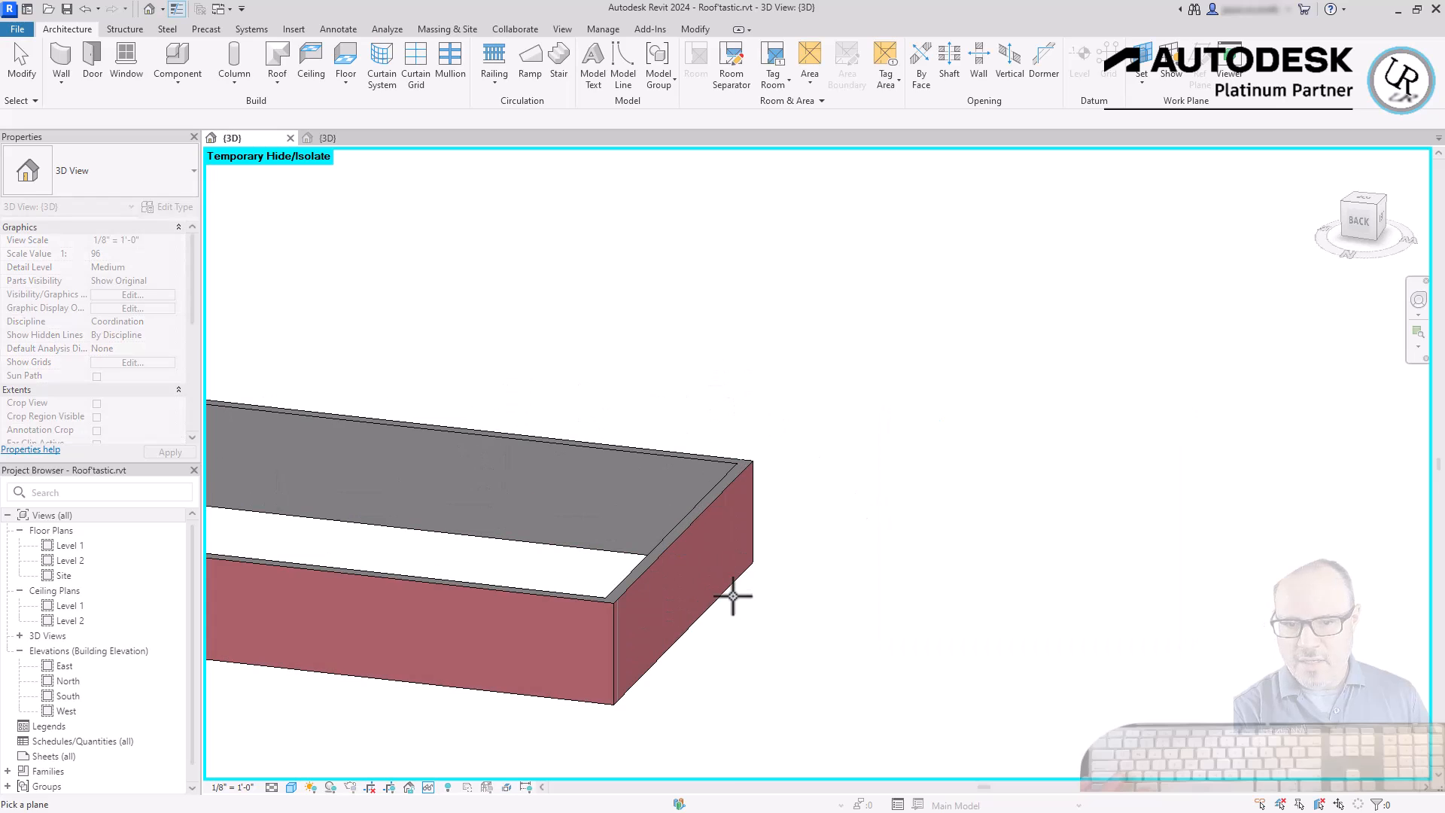
{"action": "left_click", "coordinate": [698, 516]}
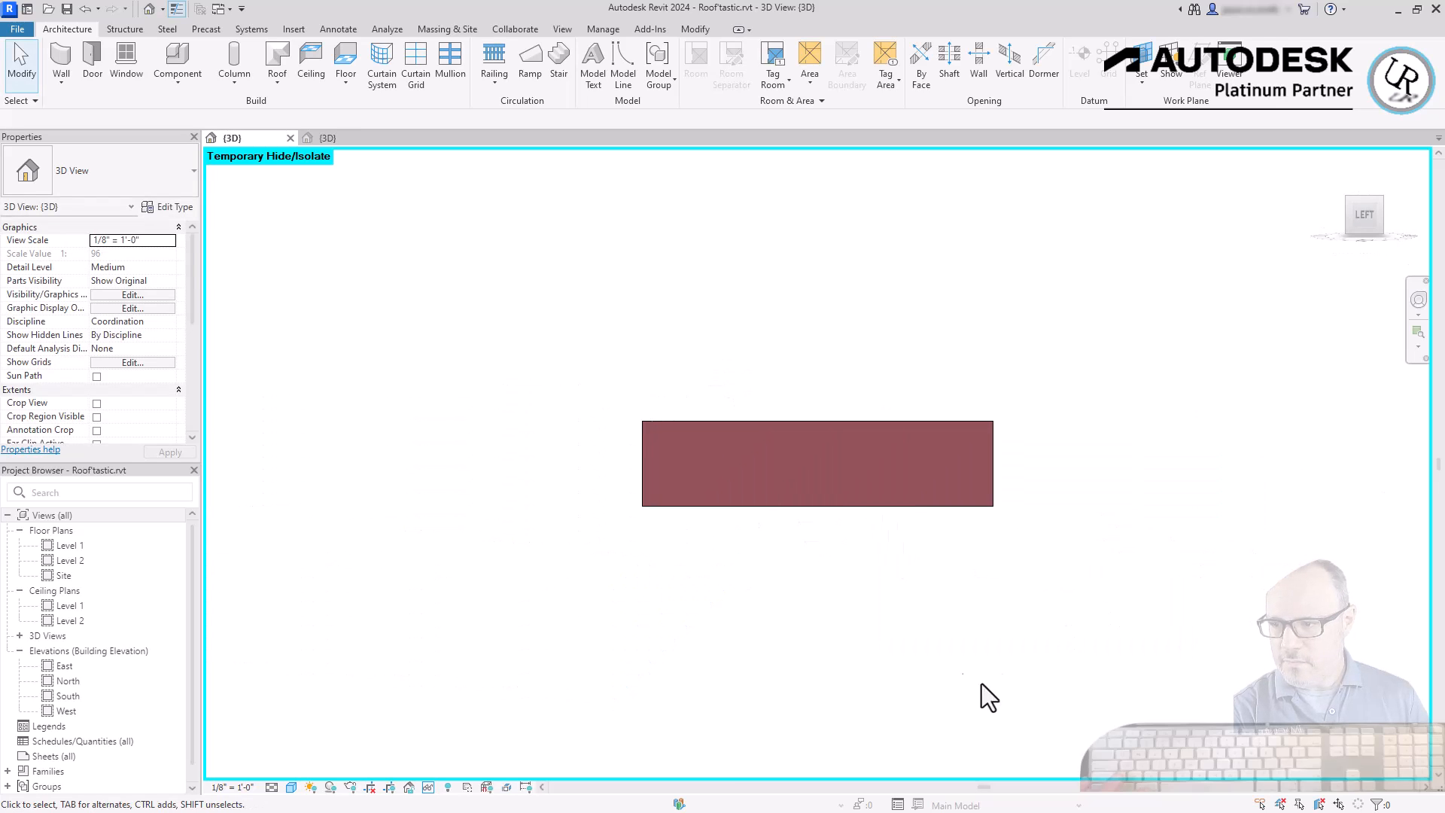
{"action": "left_click", "coordinate": [277, 80]}
{"action": "left_click", "coordinate": [265, 142]}
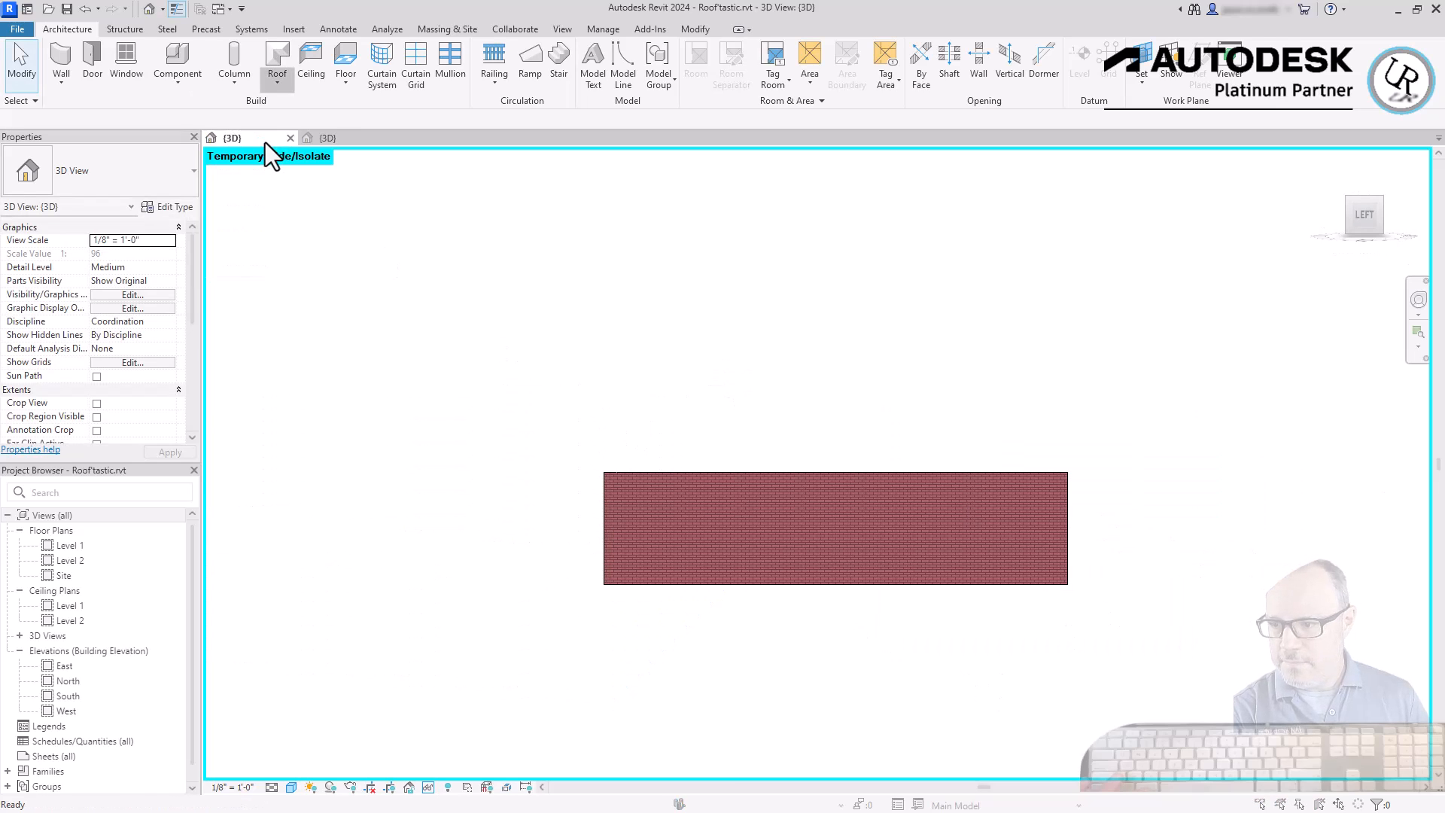
{"action": "left_click", "coordinate": [786, 462]}
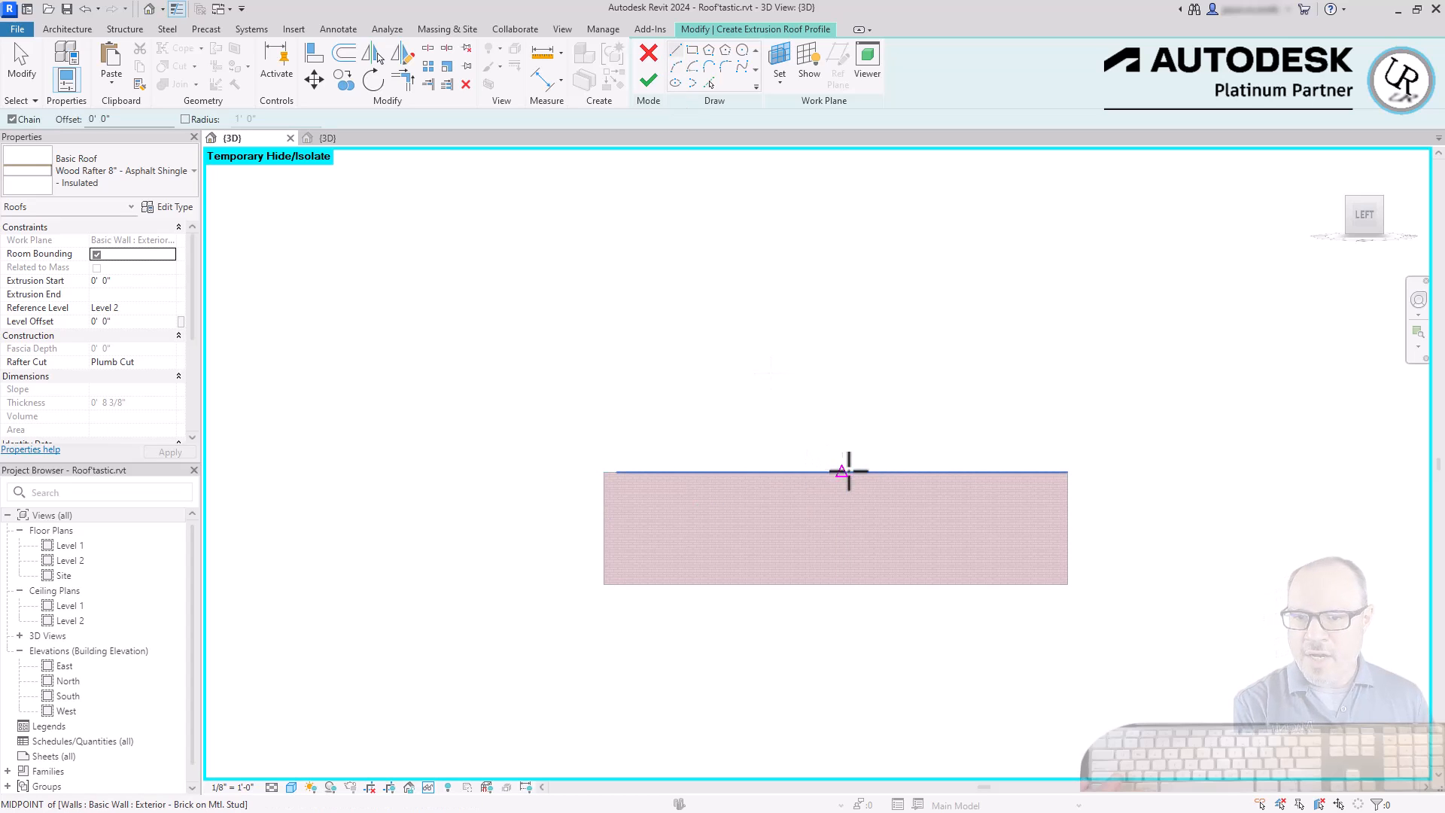
- Sketch construction lines along the wall top and up from its midpoint, plus two sloping segments down to the wall corner, the lower about 11' 7" long
{"action": "scroll", "coordinate": [836, 472], "scroll_direction": "up", "scroll_amount": 2}
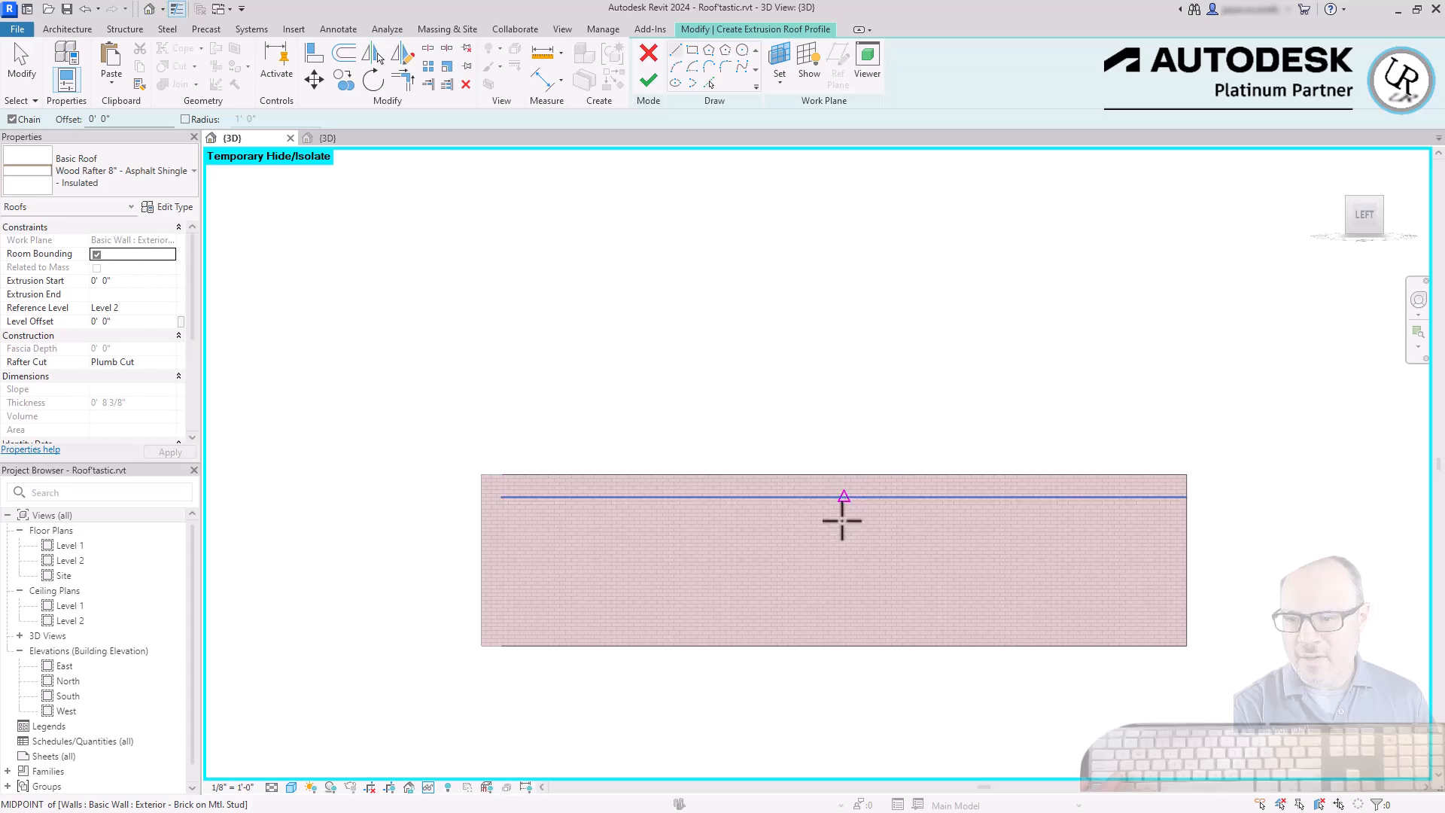
{"action": "left_click", "coordinate": [834, 472]}
{"action": "left_click", "coordinate": [834, 304]}
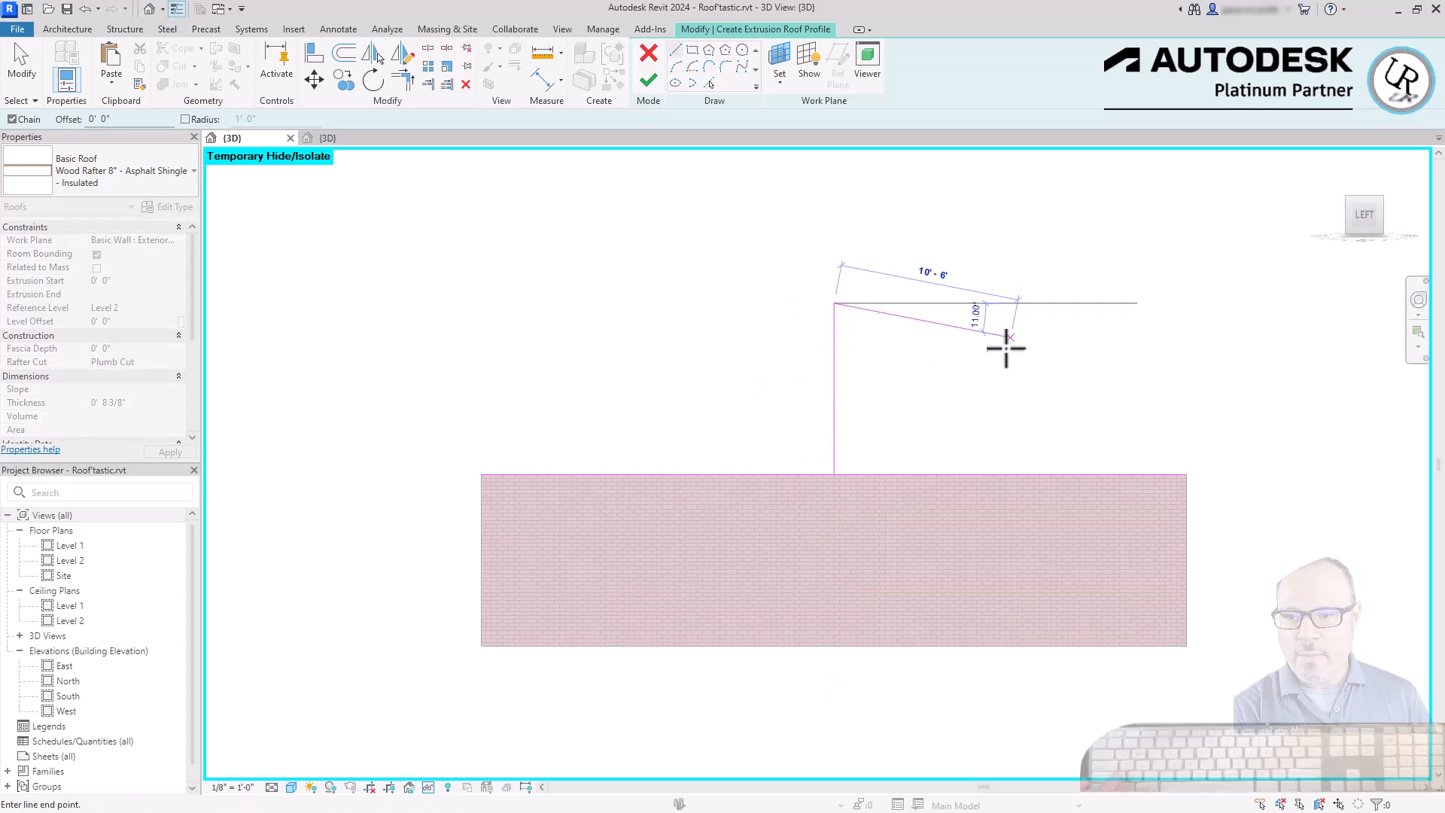
{"action": "left_click", "coordinate": [1024, 361]}
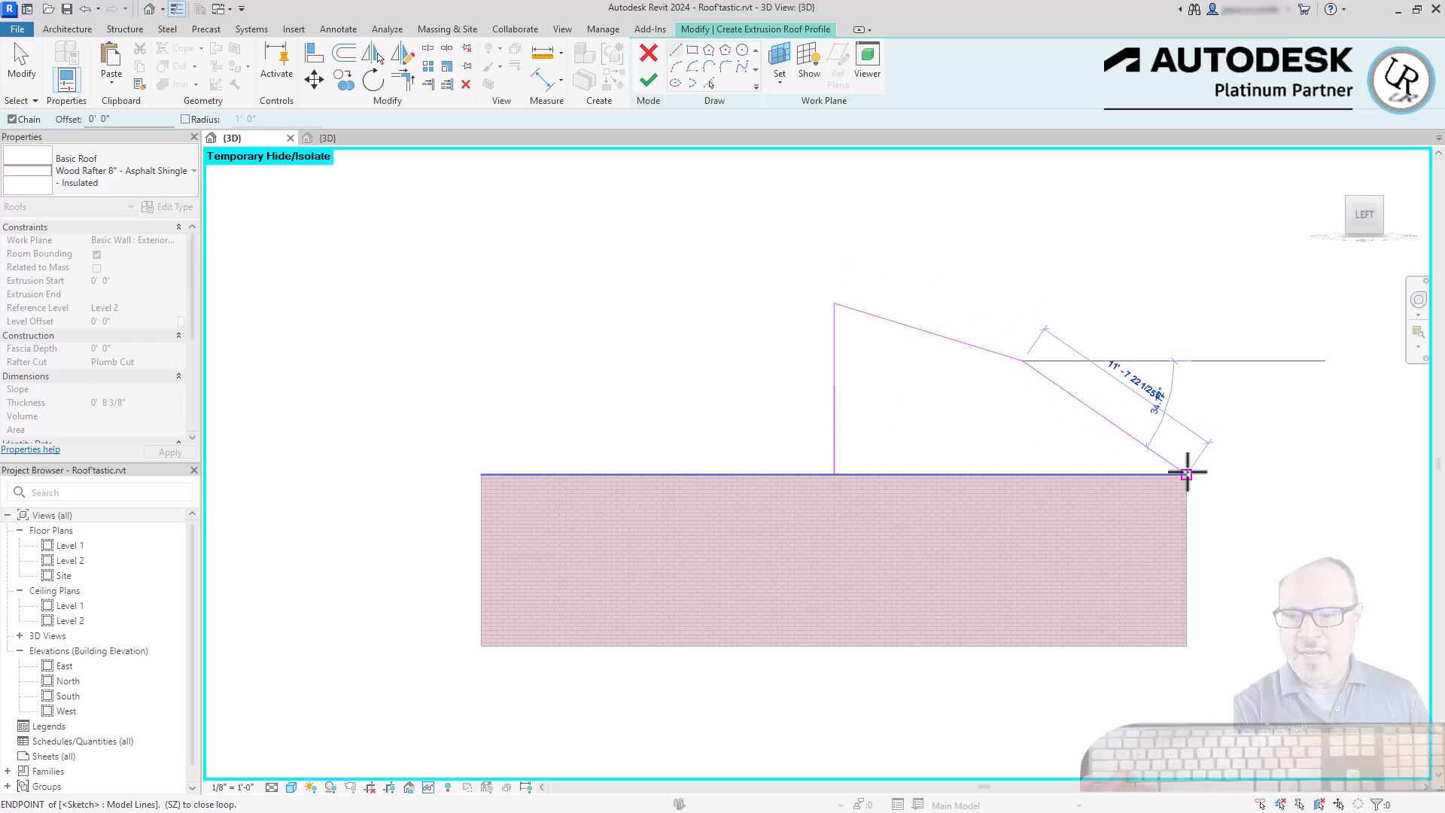
{"action": "left_click", "coordinate": [1186, 474]}
{"action": "key", "text": "Escape"}
{"action": "key", "text": "Escape"}
- Extend the lower sloping line slightly past the wall corner to form an eave overhang
{"action": "scroll", "coordinate": [1171, 474], "scroll_direction": "up", "scroll_amount": 4}
{"action": "left_click_drag", "start_coordinate": [1196, 474], "coordinate": [1217, 497]}
{"action": "left_click", "coordinate": [1355, 479]}
{"action": "scroll", "coordinate": [1355, 477], "scroll_direction": "down", "scroll_amount": 5}
- Mirror the two sloping profile lines about the vertical centre line
{"action": "left_click_drag", "start_coordinate": [1151, 346], "coordinate": [1077, 420]}
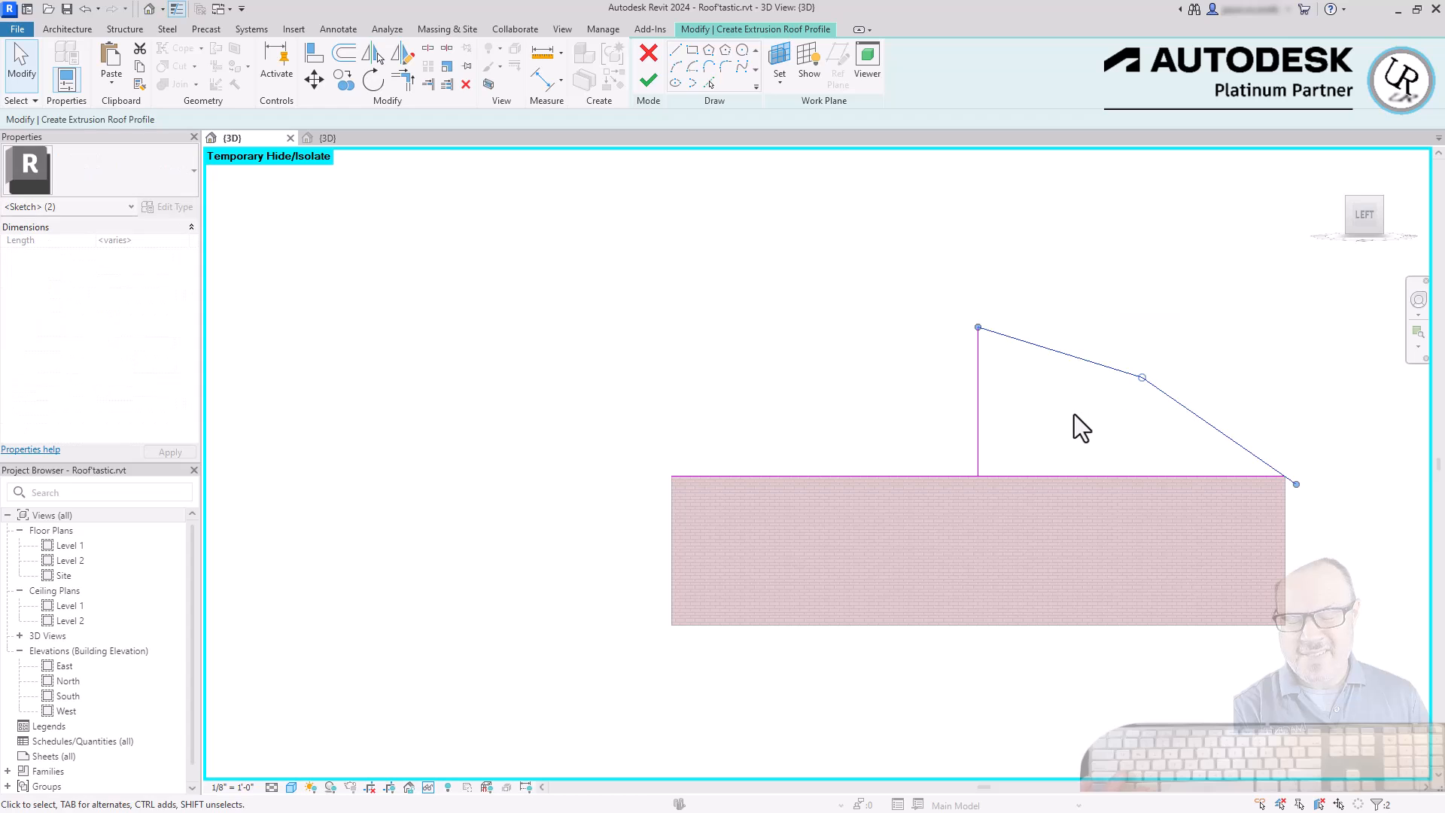
{"action": "key", "text": "m"}
{"action": "key", "text": "m"}
{"action": "left_click", "coordinate": [980, 448]}
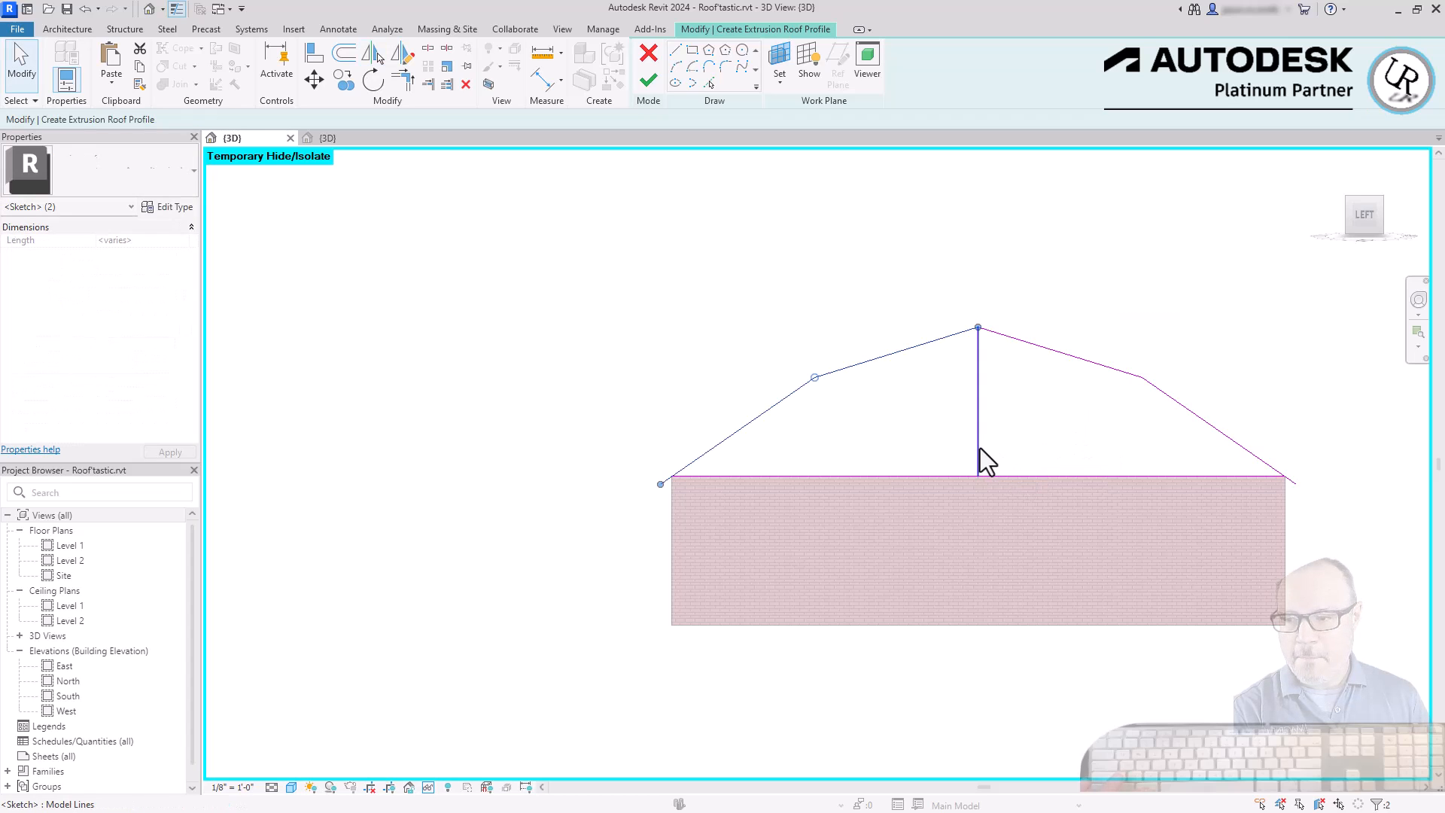
- Delete the horizontal and vertical construction lines and finish the gambrel roof profile
{"action": "left_click", "coordinate": [1117, 476]}
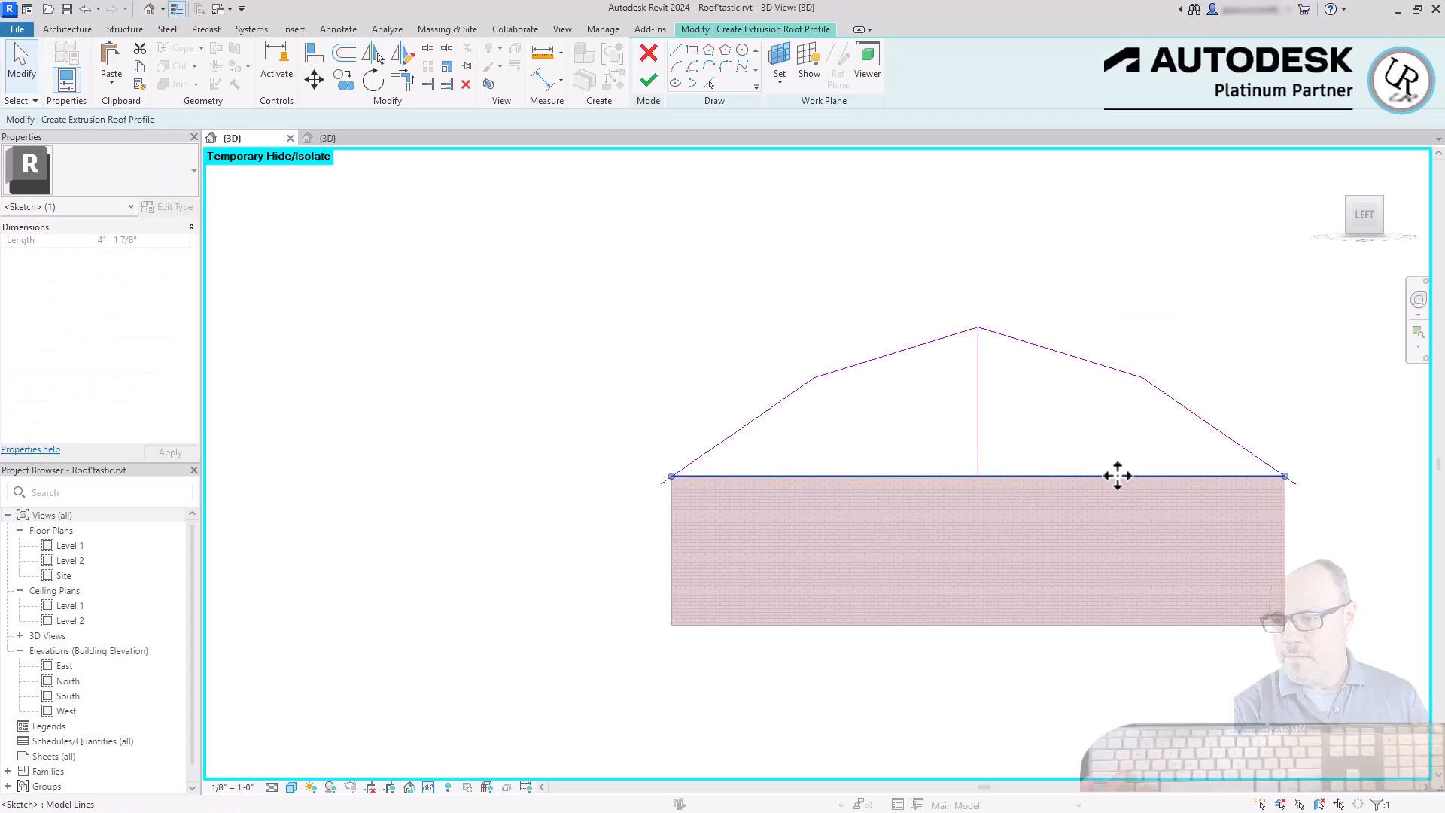
{"action": "key", "text": "Escape"}
{"action": "left_click", "coordinate": [979, 406]}
{"action": "key", "text": "Delete"}
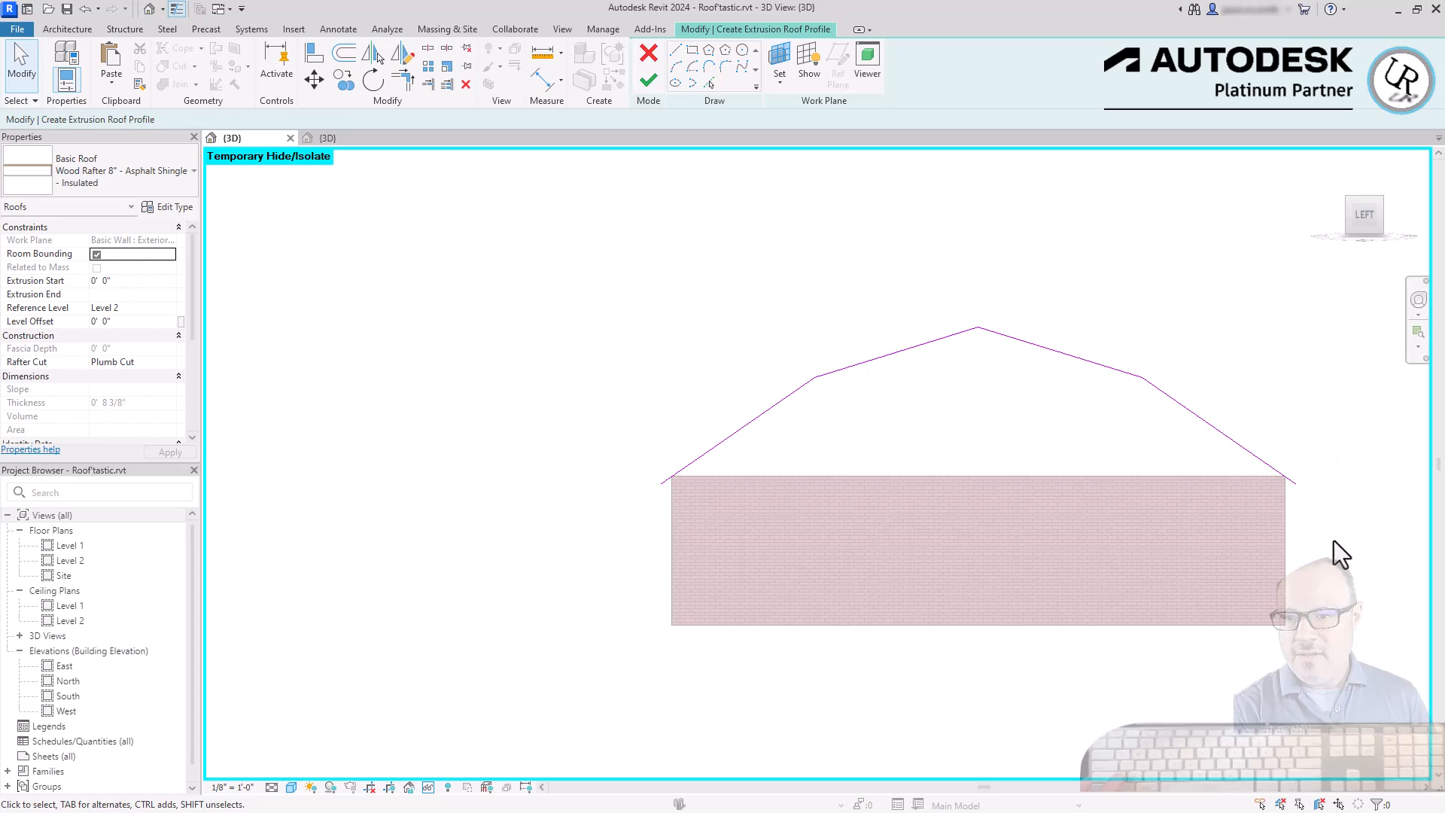
{"action": "left_click", "coordinate": [648, 80]}
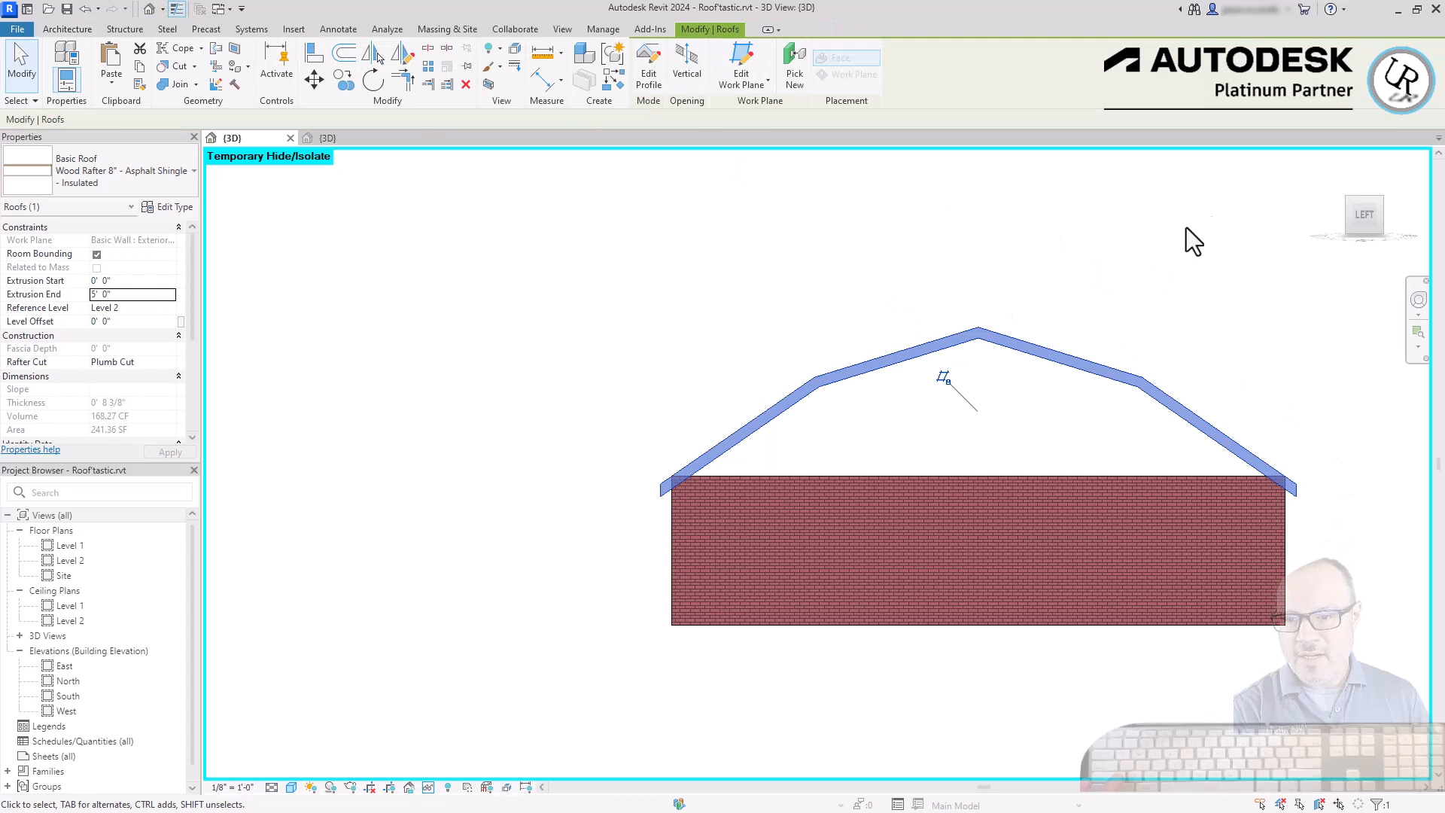
- Stretch the gambrel roof along the full length of the building so it covers both end walls
{"action": "left_click", "coordinate": [1333, 210]}
{"action": "left_click", "coordinate": [1051, 678]}
{"action": "left_click", "coordinate": [1073, 641]}
{"action": "left_click_drag", "start_coordinate": [1050, 626], "coordinate": [1063, 332]}
{"action": "middle_click_drag", "start_coordinate": [1050, 762], "coordinate": [907, 460], "text": "shift"}
{"action": "left_click", "coordinate": [905, 451]}
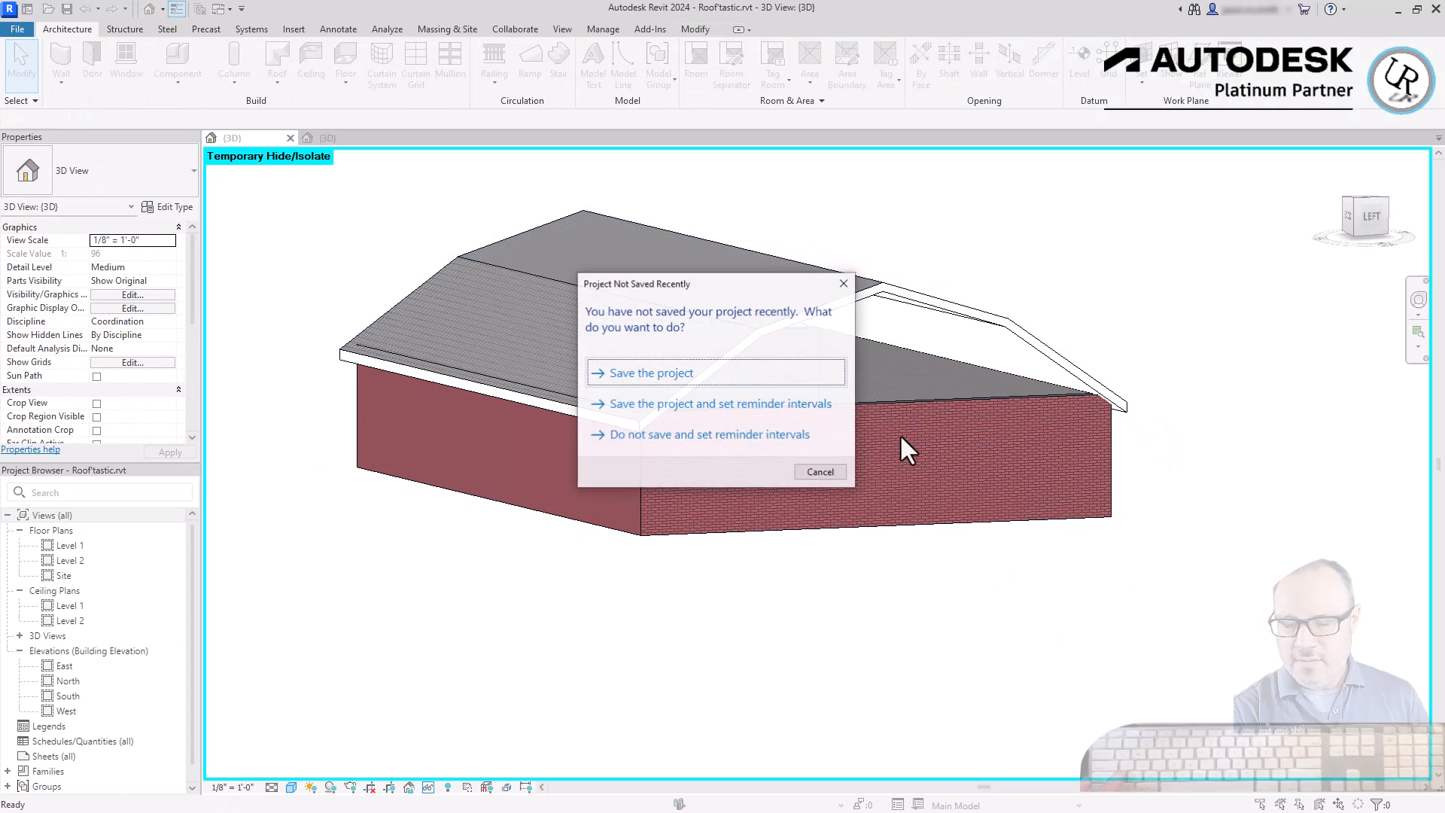
- Attach the tops of all the building's walls to the gambrel roof above
{"action": "key", "text": "Escape"}
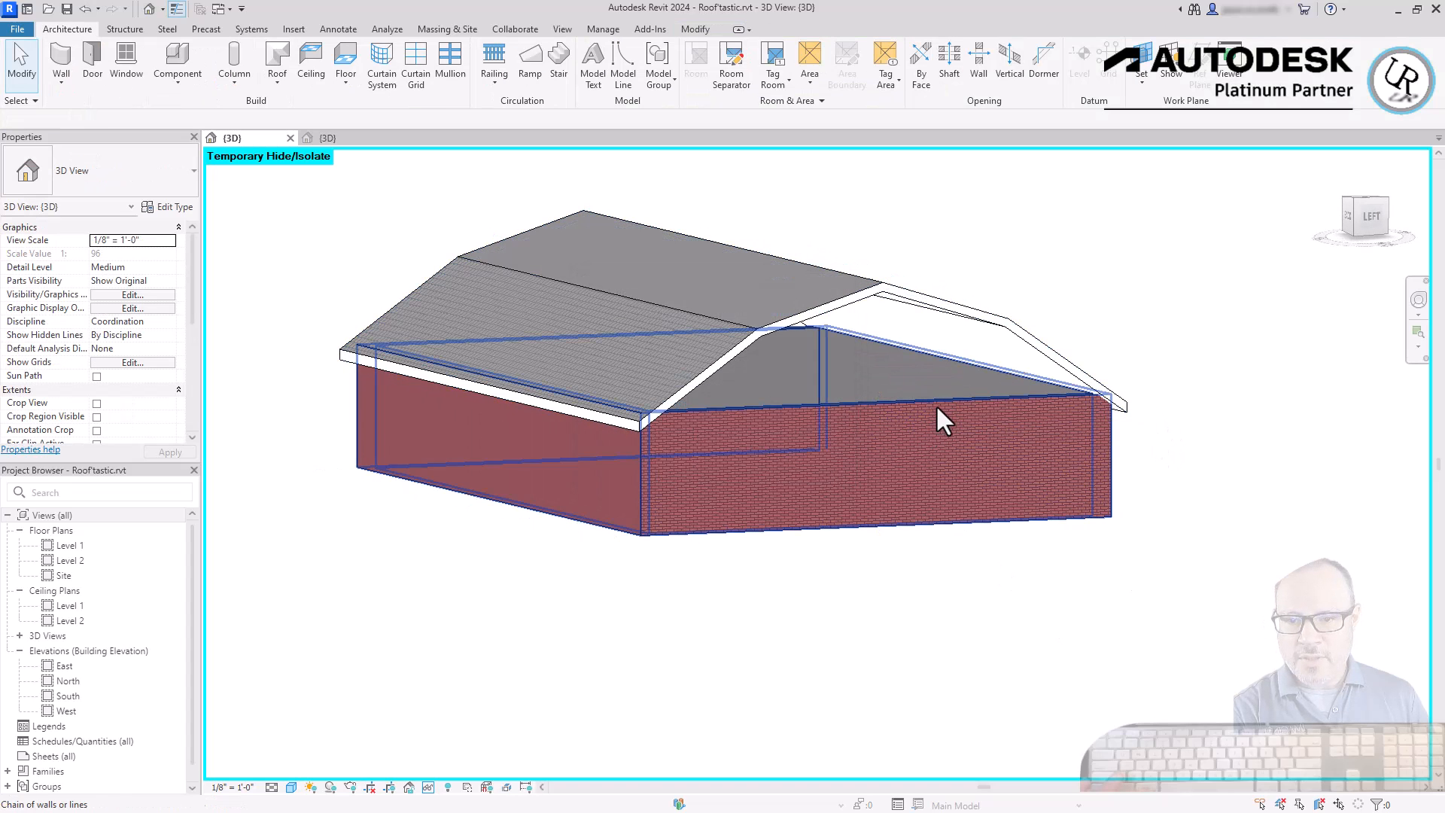
{"action": "key", "text": "Tab"}
{"action": "left_click", "coordinate": [936, 404]}
{"action": "middle_click_drag", "start_coordinate": [654, 451], "coordinate": [681, 476], "text": "shift"}
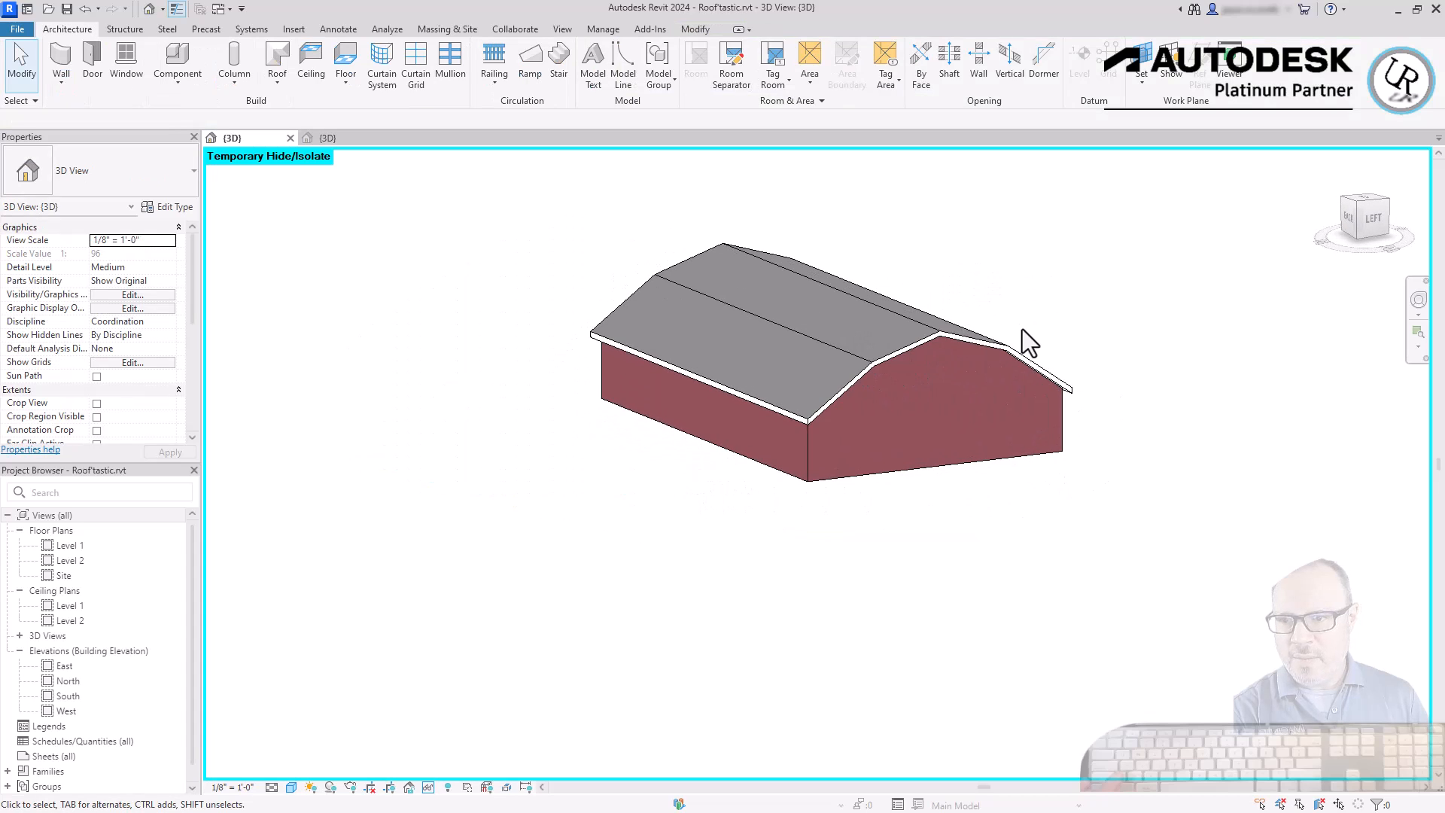
- Edit the gambrel roof's profile and move its ridge point up to form a steep upper section
{"action": "scroll", "coordinate": [1022, 328], "scroll_direction": "up", "scroll_amount": 3}
{"action": "left_click", "coordinate": [995, 363]}
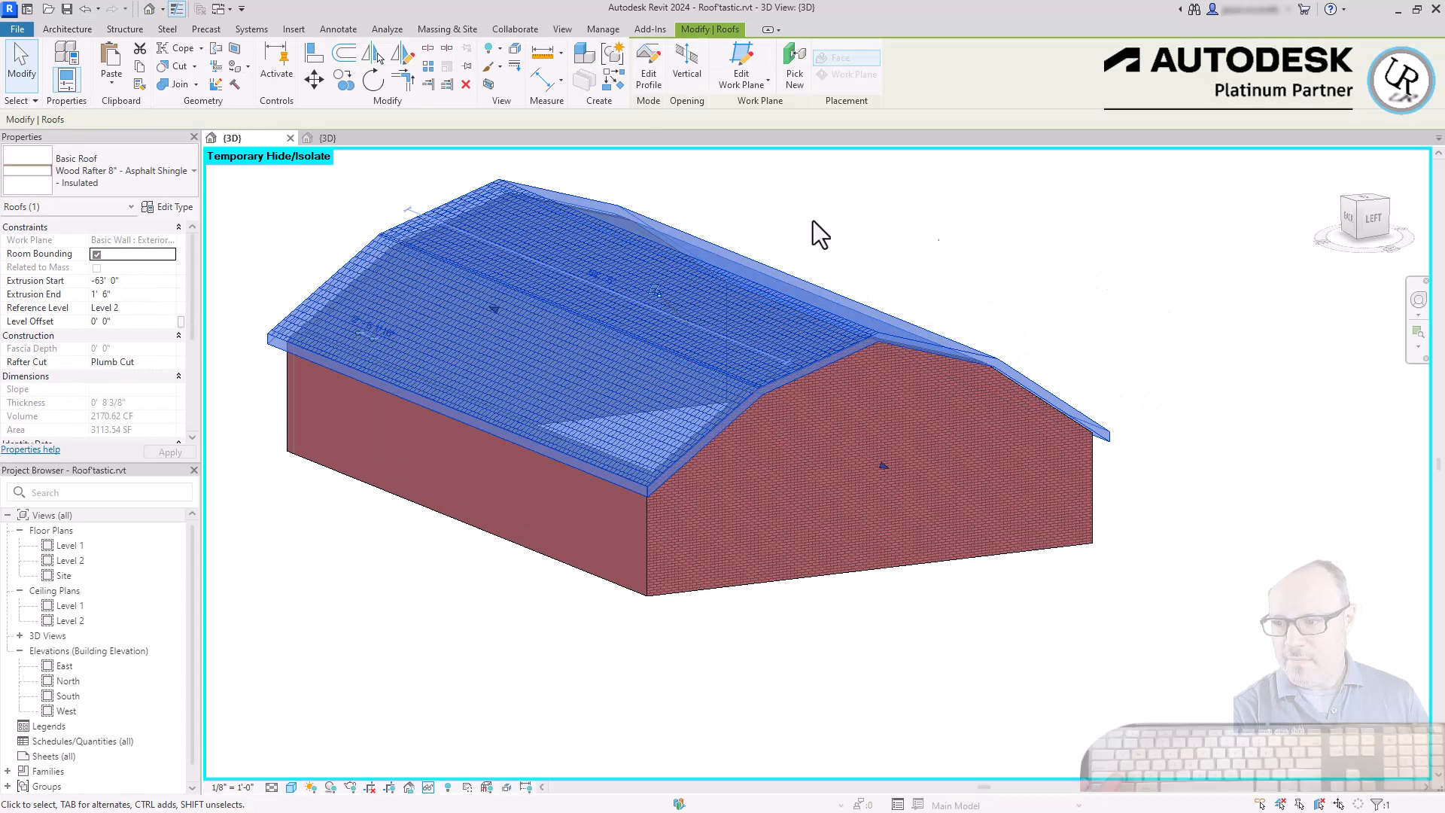
{"action": "left_click", "coordinate": [649, 68]}
{"action": "left_click_drag", "start_coordinate": [828, 373], "coordinate": [884, 239]}
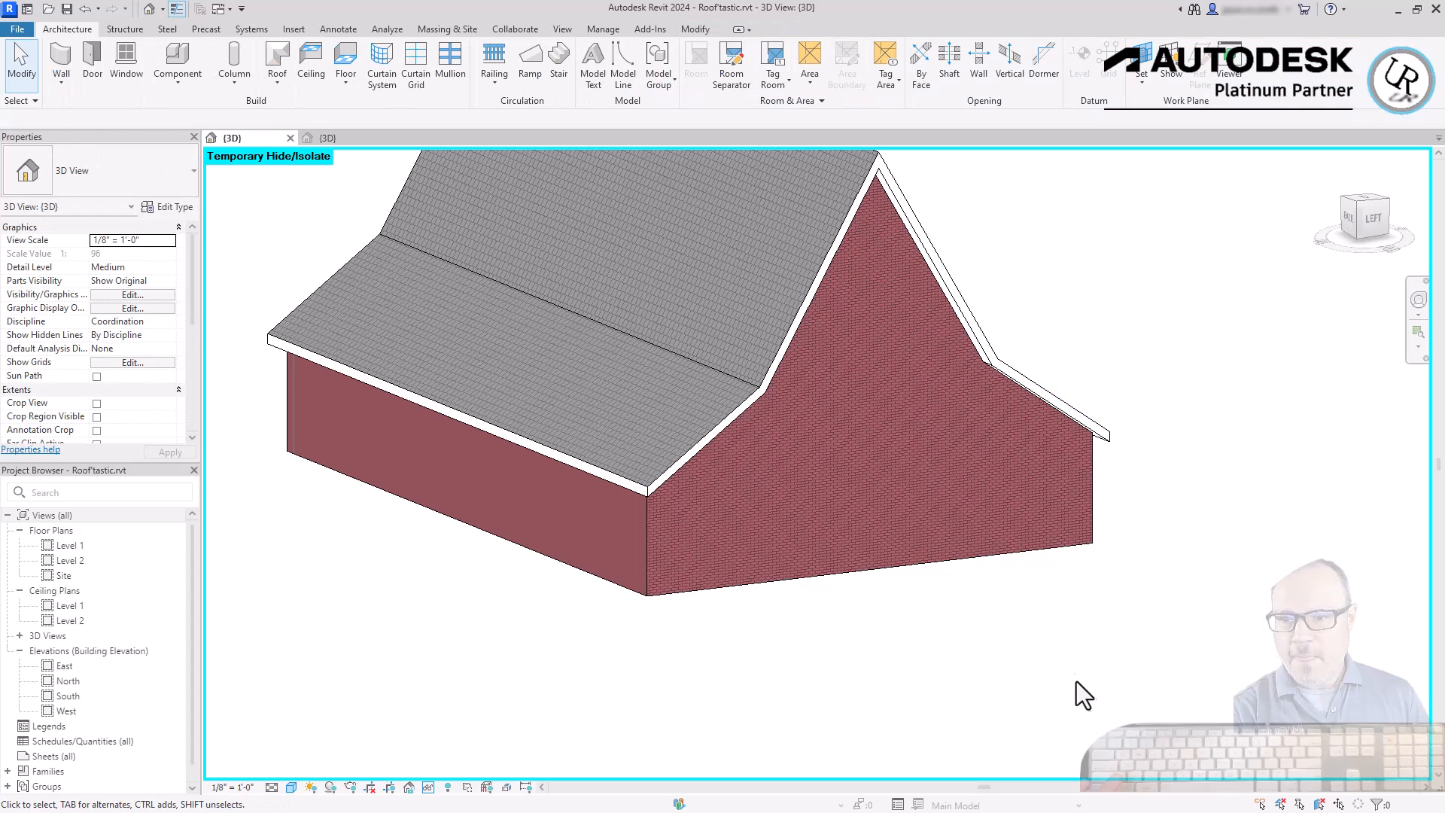
- Edit the roof profile again, pull the ridge point down below the two knee points to form a central valley, and finish
{"action": "scroll", "coordinate": [843, 498], "scroll_direction": "down", "scroll_amount": 3}
{"action": "mouse_move", "coordinate": [870, 426]}
{"action": "middle_mouse_down", "text": "shift"}
{"action": "mouse_move", "coordinate": [1135, 451]}
{"action": "mouse_move", "coordinate": [1387, 419]}
{"action": "mouse_move", "coordinate": [969, 435]}
{"action": "mouse_move", "coordinate": [847, 422]}
{"action": "middle_mouse_up", "text": "shift"}
{"action": "double_click", "coordinate": [981, 426]}
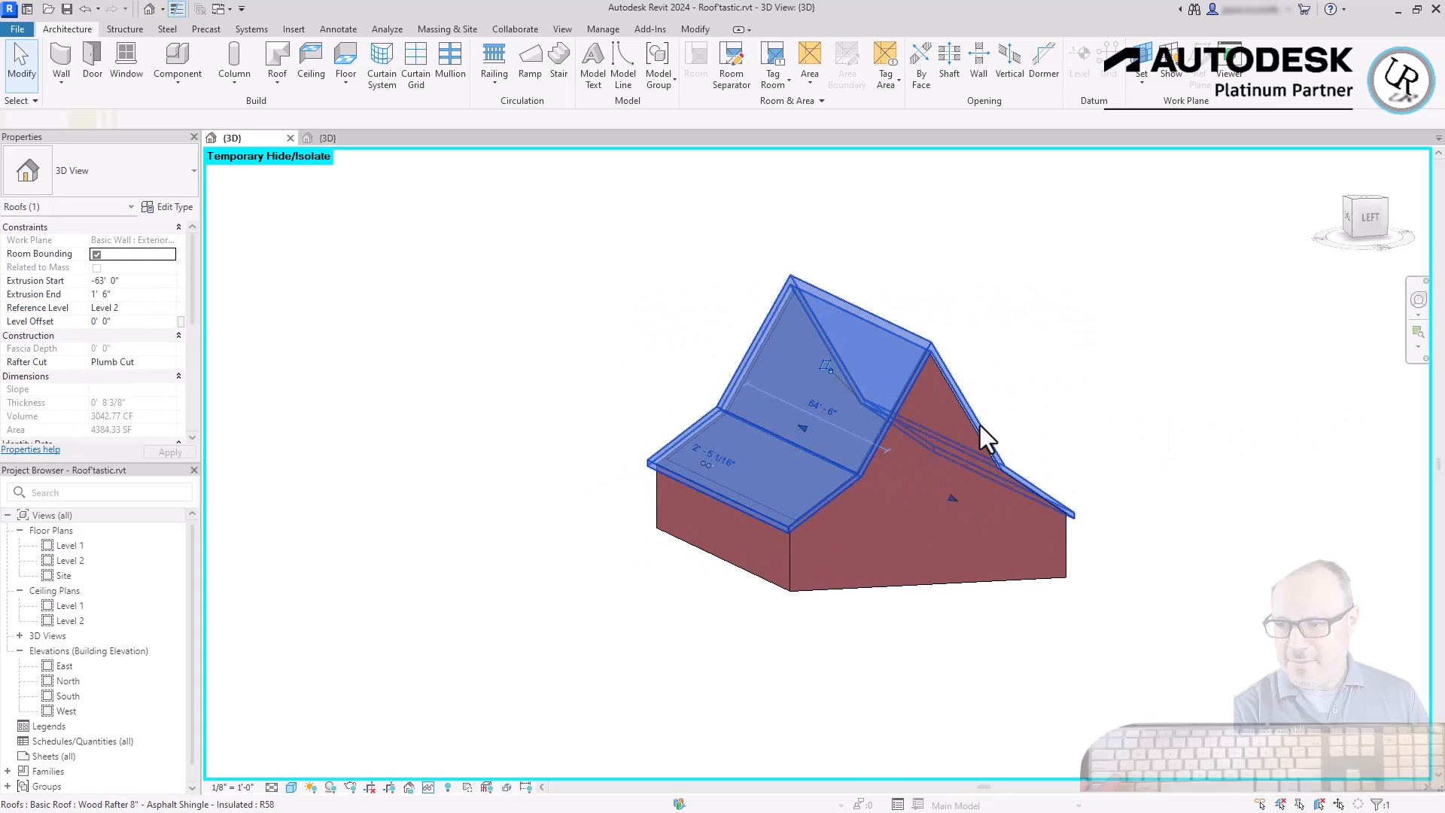
{"action": "left_click_drag", "start_coordinate": [928, 451], "coordinate": [928, 502]}
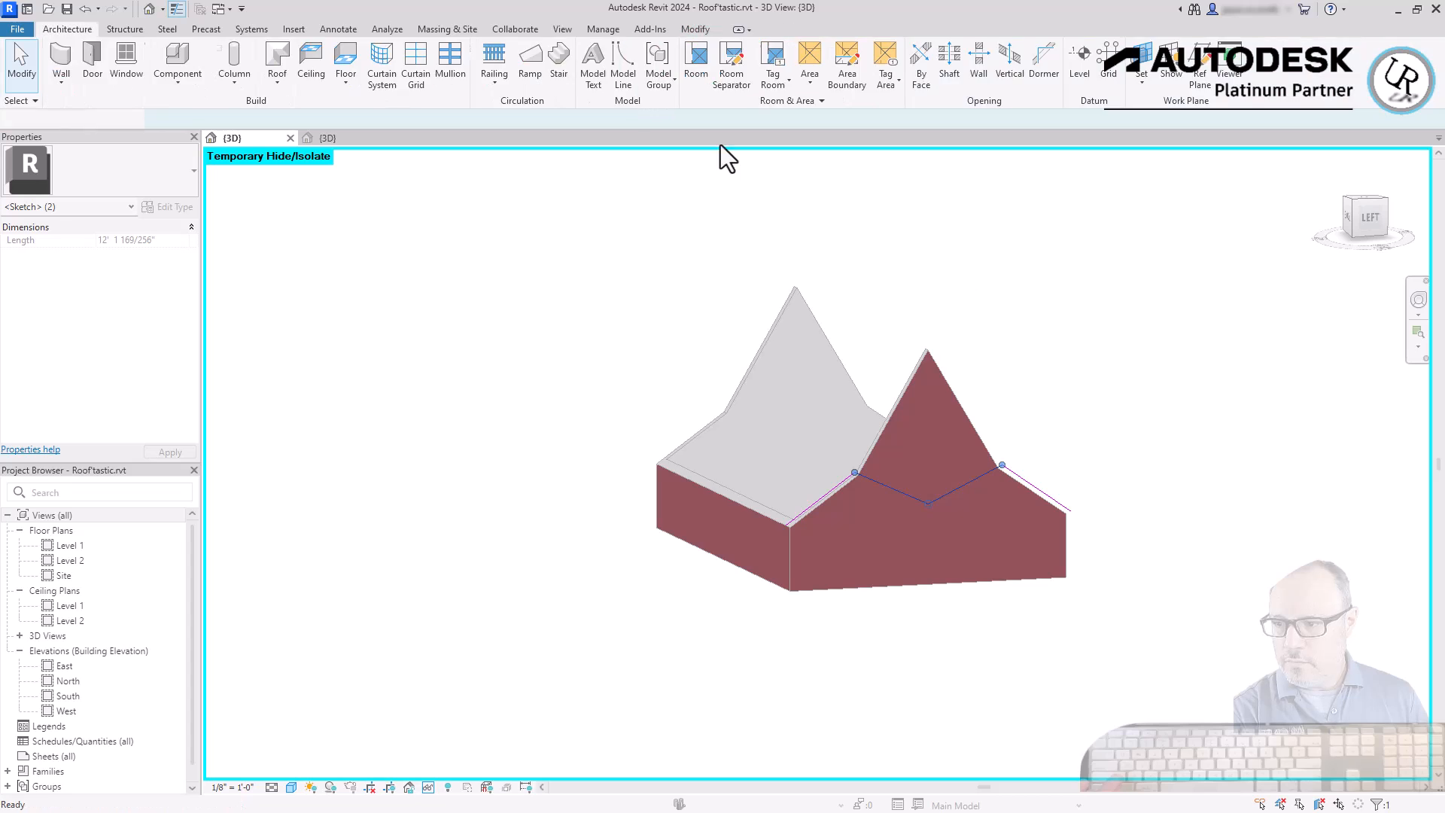
{"action": "left_click", "coordinate": [653, 89]}
{"action": "left_click", "coordinate": [1140, 361]}
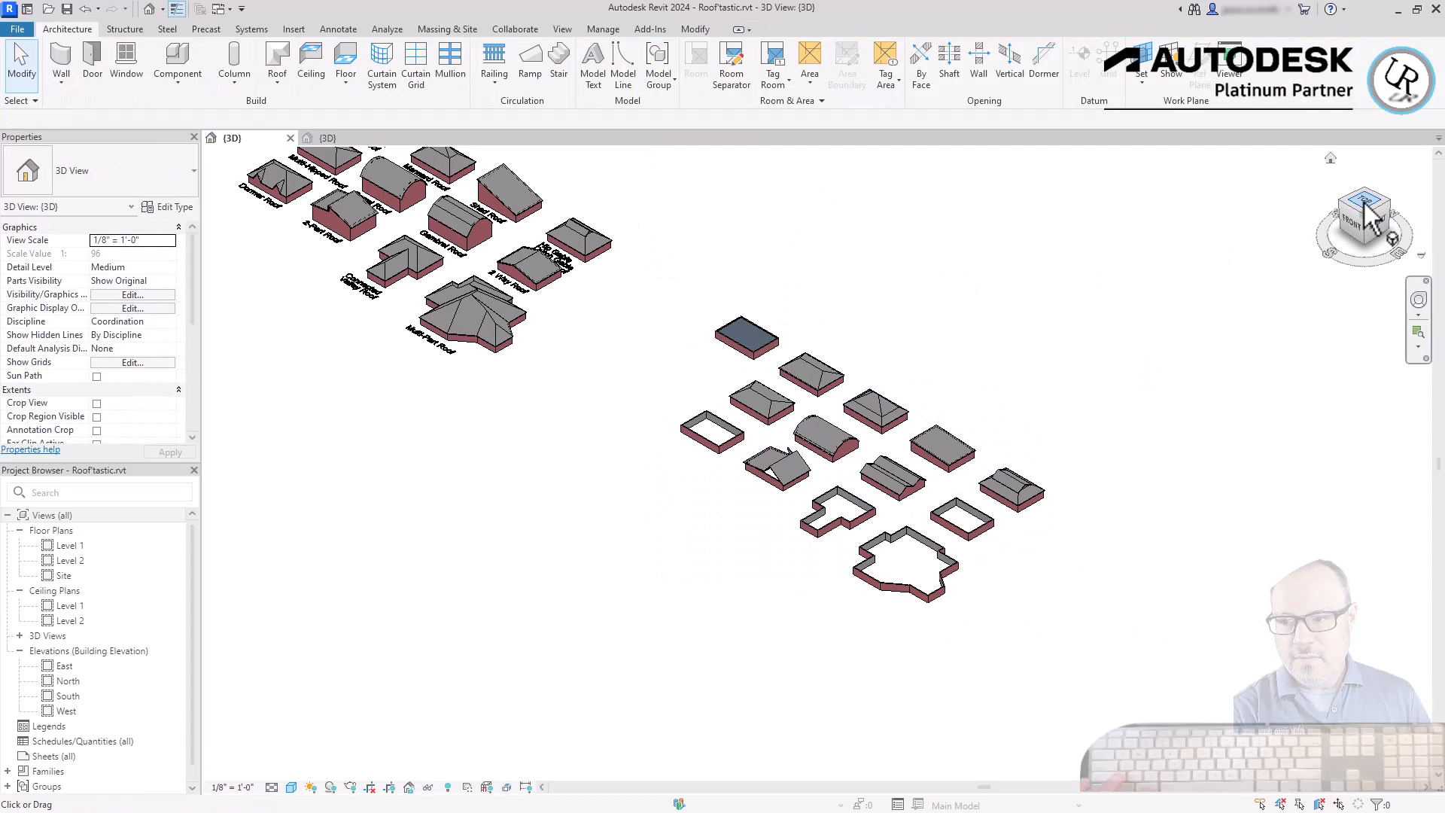
- Set the work plane to Level : Level 1 in the top view of the buildings
{"action": "left_click", "coordinate": [1366, 205]}
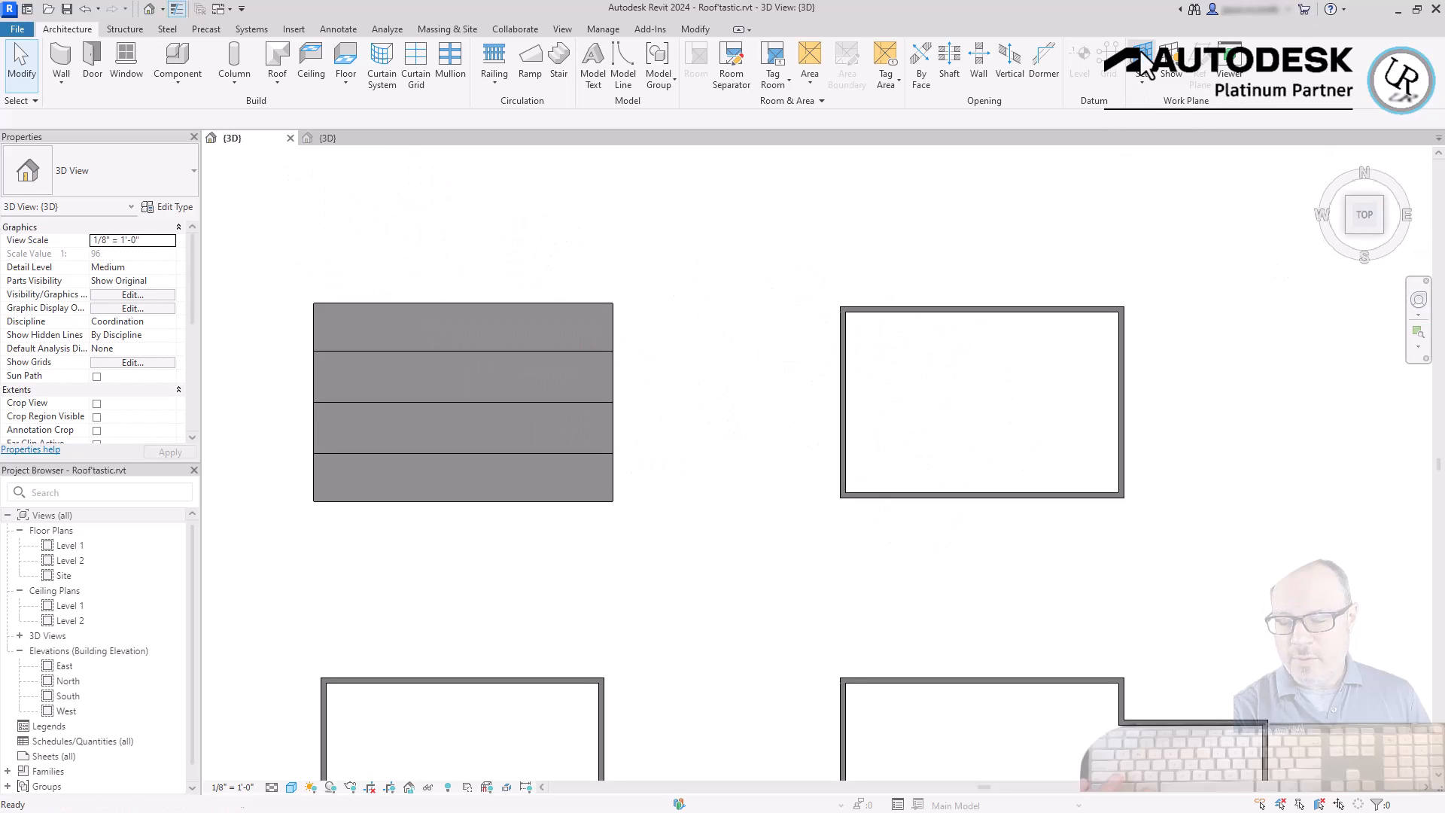
{"action": "left_click", "coordinate": [1142, 63]}
{"action": "left_click", "coordinate": [1045, 536]}
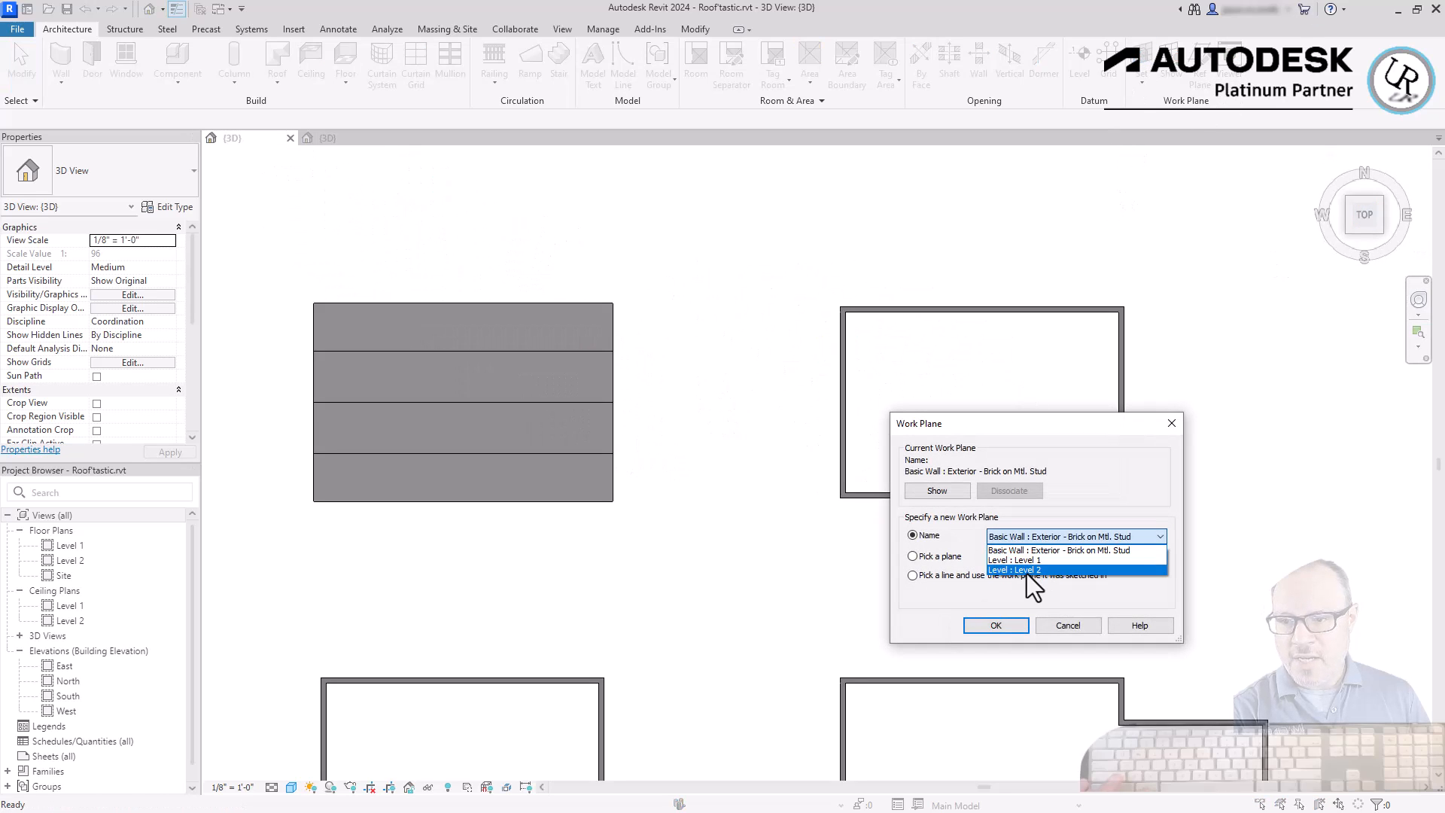
{"action": "left_click", "coordinate": [1031, 562]}
{"action": "left_click", "coordinate": [996, 626]}
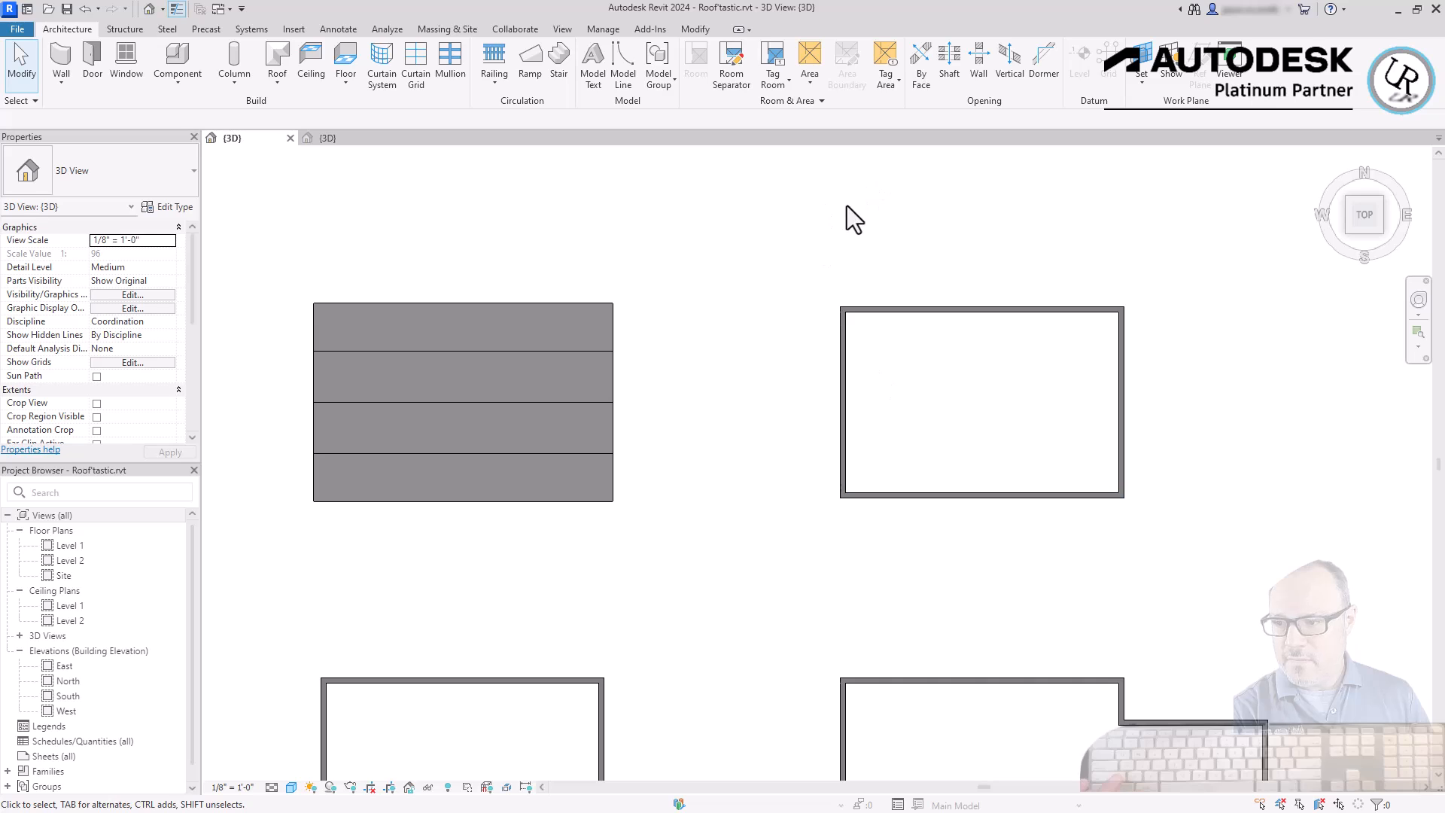
- Start a footprint roof on Level 2 around the open rectangular building and remove the slope from its two long edges
{"action": "key", "text": "r"}
{"action": "key", "text": "f"}
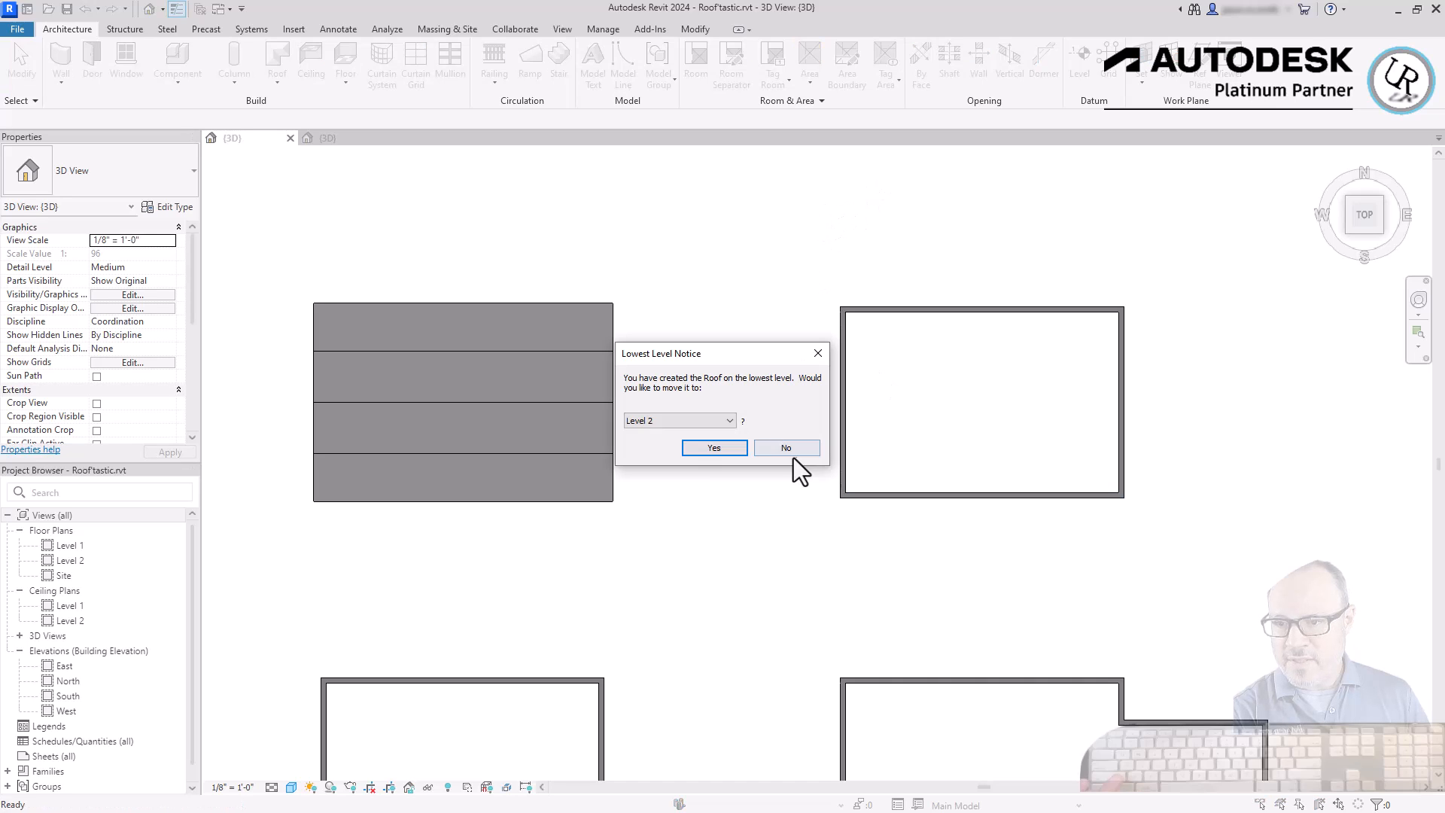
{"action": "left_click", "coordinate": [706, 452]}
{"action": "left_click_drag", "start_coordinate": [1053, 337], "coordinate": [1027, 252]}
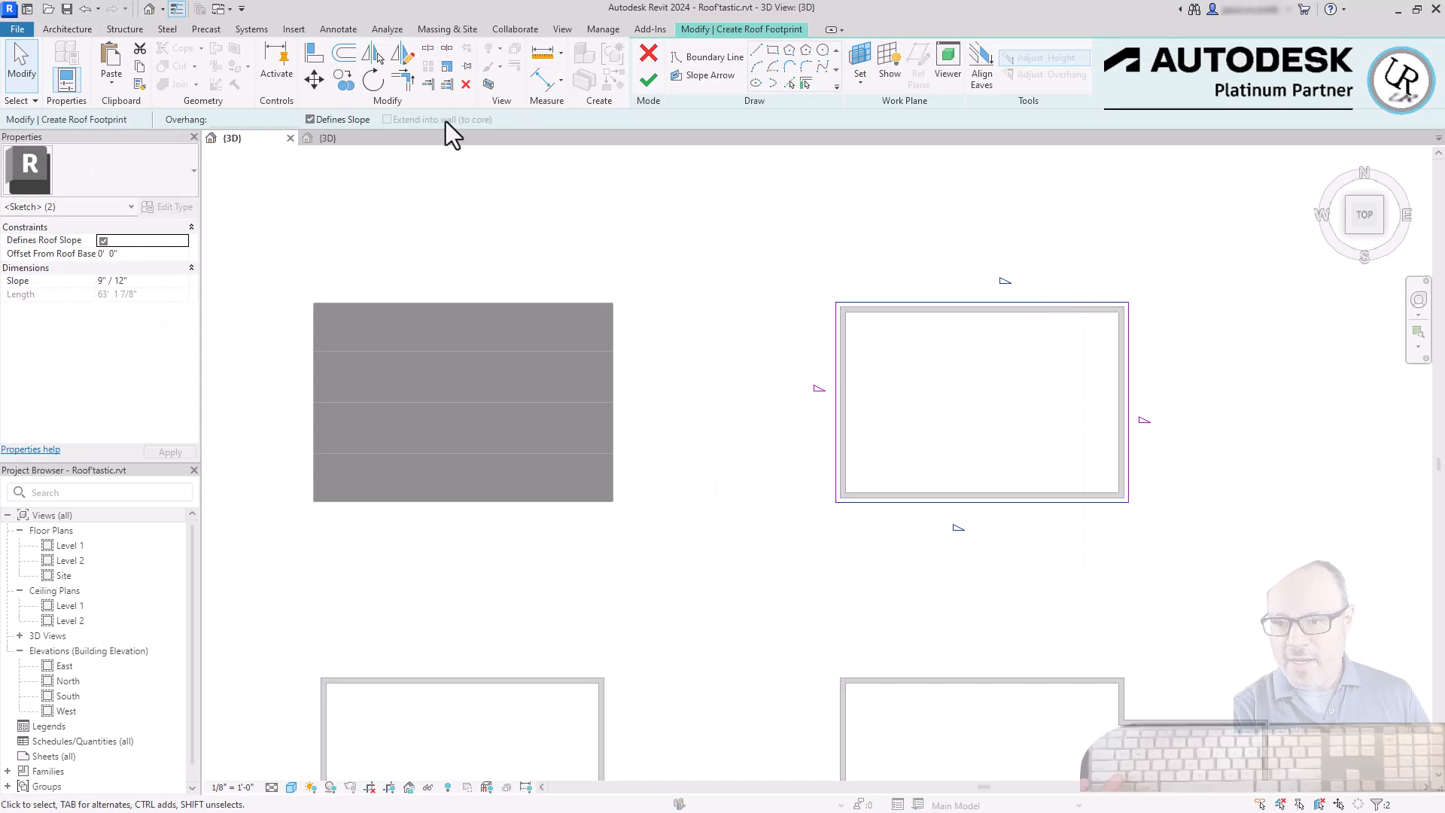
{"action": "left_click", "coordinate": [334, 120]}
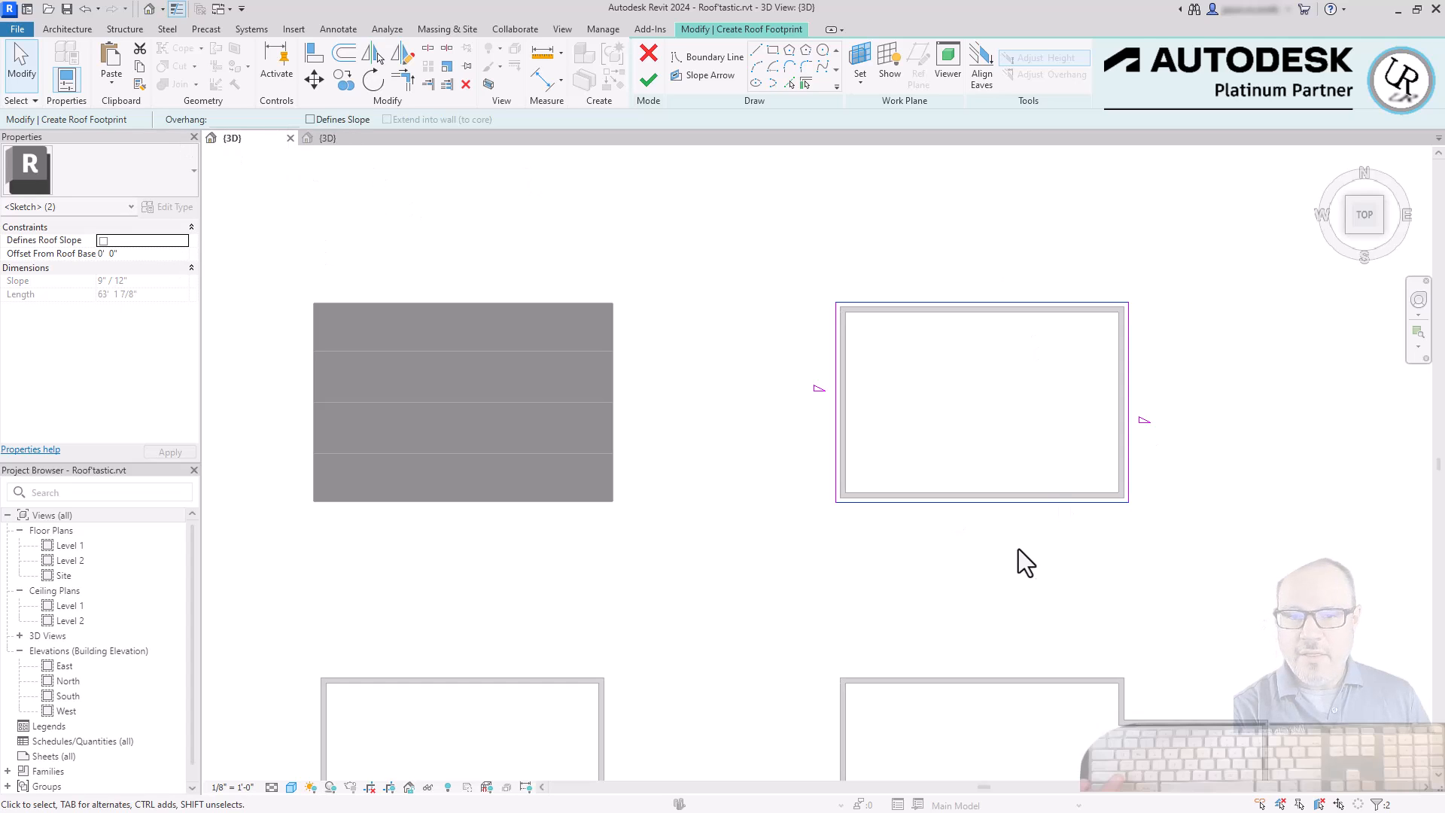
{"action": "left_click", "coordinate": [1145, 550]}
- Set the slope of the footprint's short east edge to 6 and finish the roof
{"action": "left_click", "coordinate": [1129, 453]}
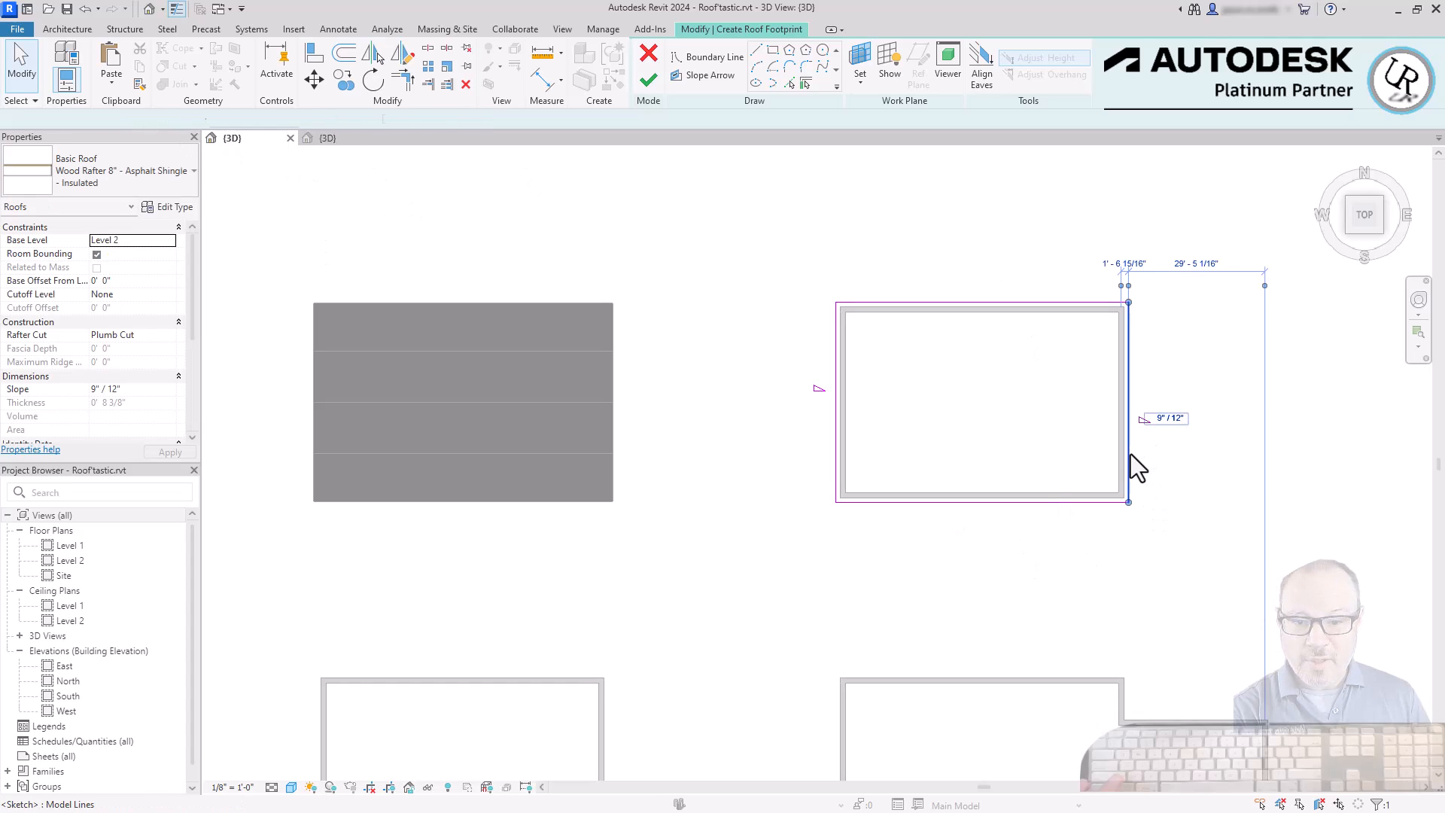
{"action": "left_click", "coordinate": [1161, 421]}
{"action": "type", "text": "6"}
{"action": "key", "text": "Return"}
{"action": "left_click", "coordinate": [1271, 485]}
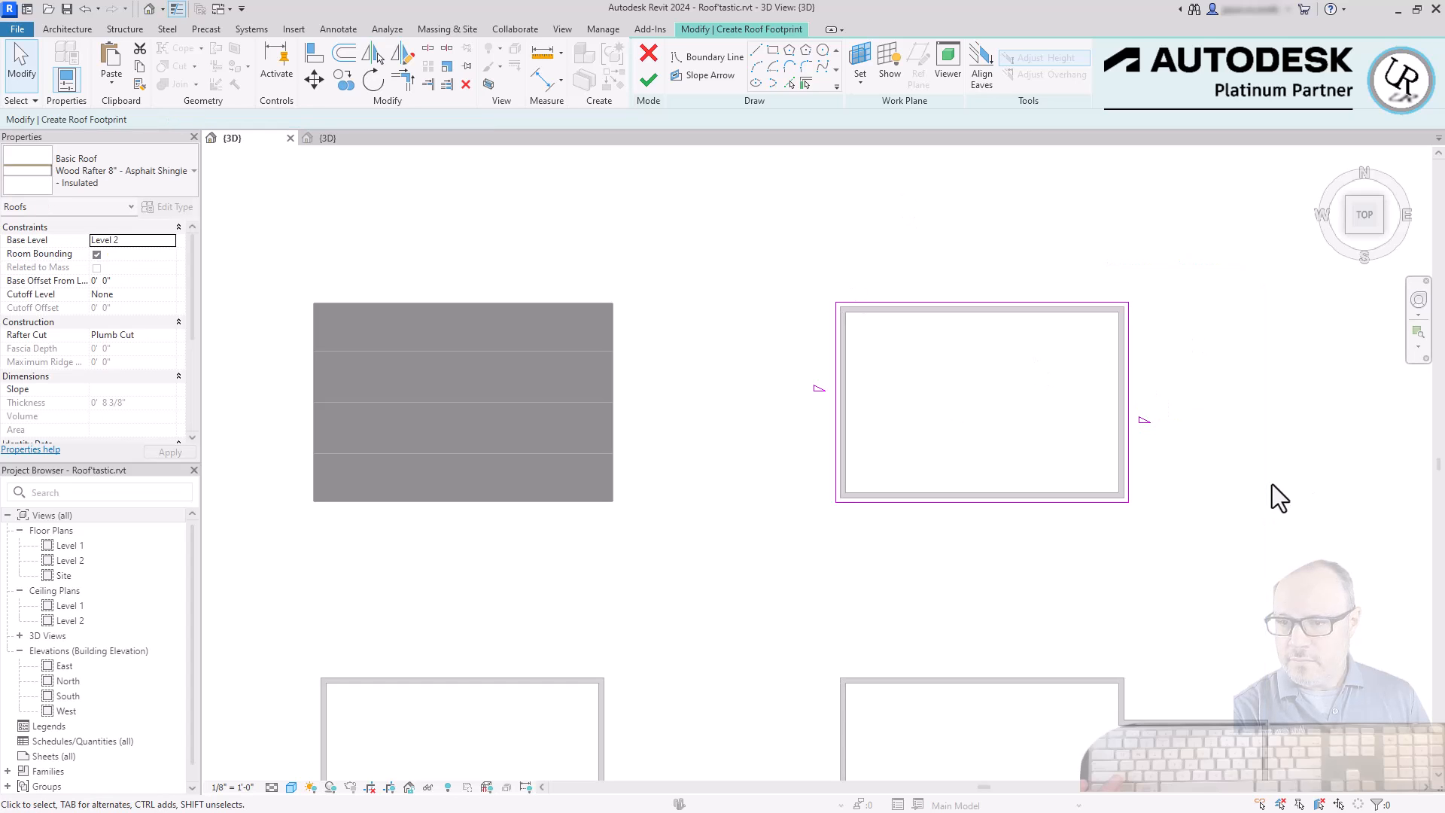
{"action": "left_click", "coordinate": [837, 457]}
{"action": "left_click", "coordinate": [725, 269]}
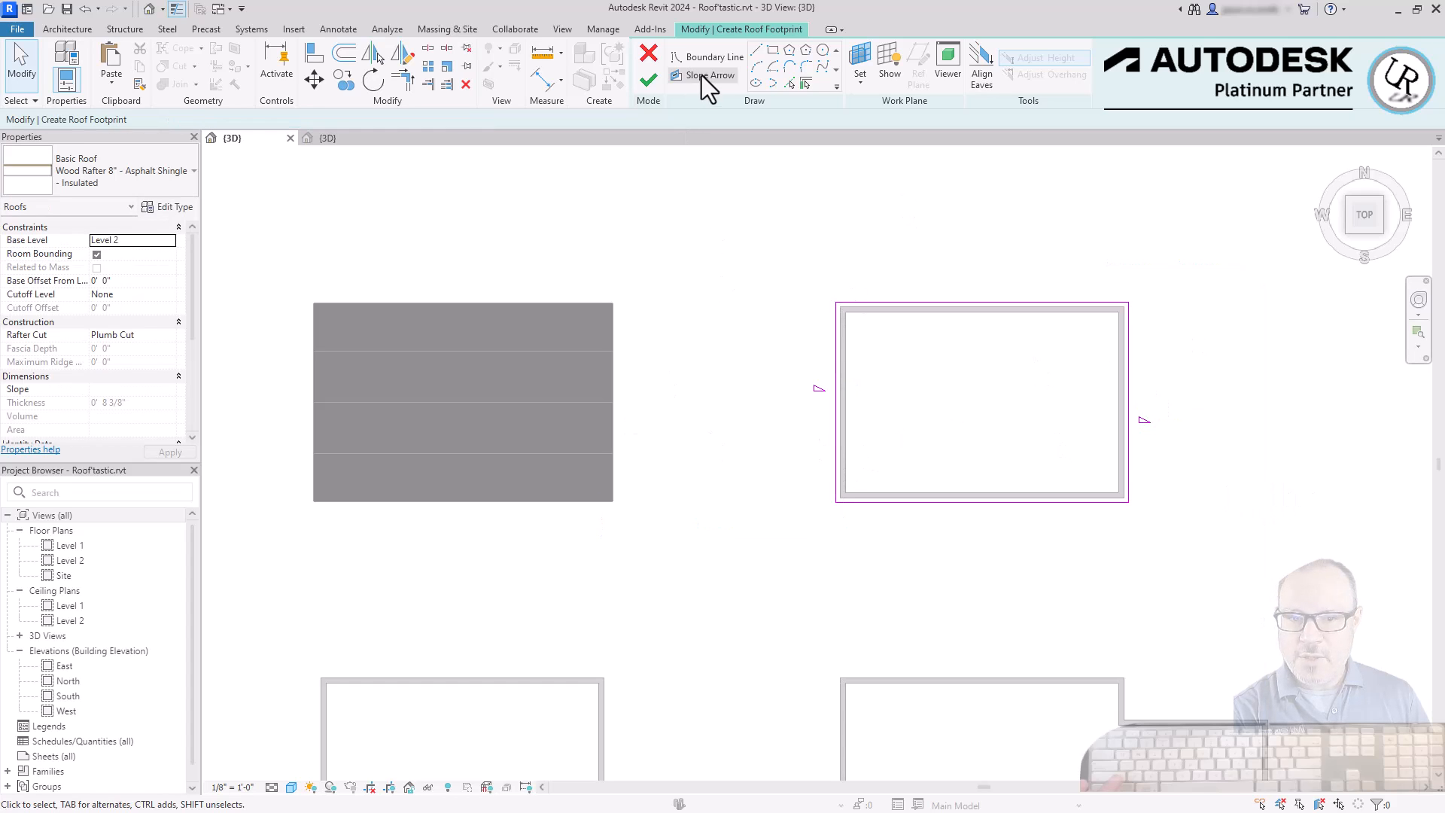
{"action": "left_click", "coordinate": [647, 79]}
- Attach the rectangular building's chain of walls to the new two-slope roof
{"action": "middle_click_drag", "start_coordinate": [1114, 662], "coordinate": [1267, 571], "text": "shift"}
{"action": "middle_click_drag", "start_coordinate": [894, 513], "coordinate": [908, 442], "text": "shift"}
{"action": "scroll", "coordinate": [666, 308], "scroll_direction": "up", "scroll_amount": 5}
{"action": "left_click", "coordinate": [665, 308]}
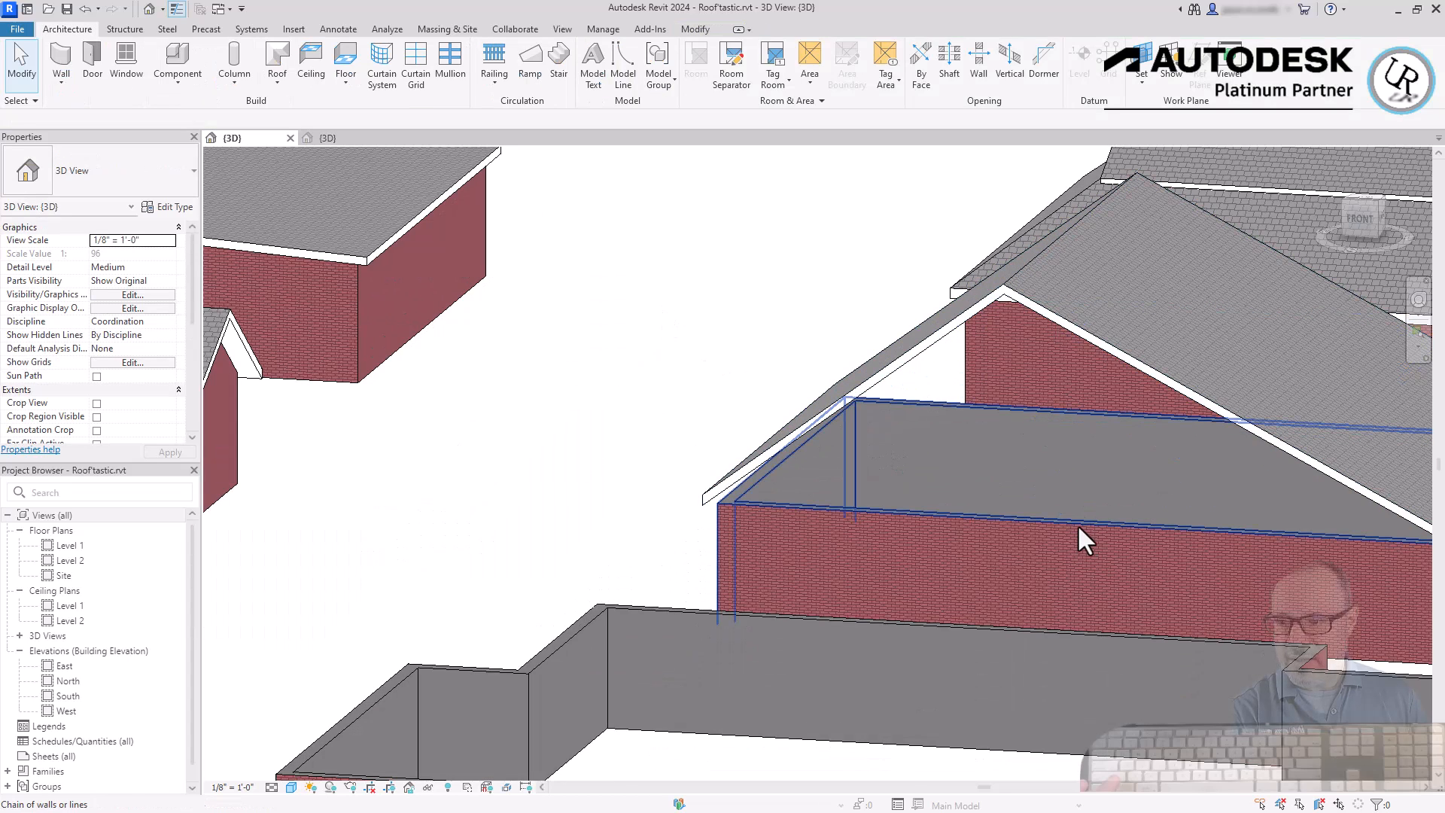
{"action": "key", "text": "Tab"}
{"action": "left_click", "coordinate": [1090, 497]}
{"action": "left_click", "coordinate": [766, 84]}
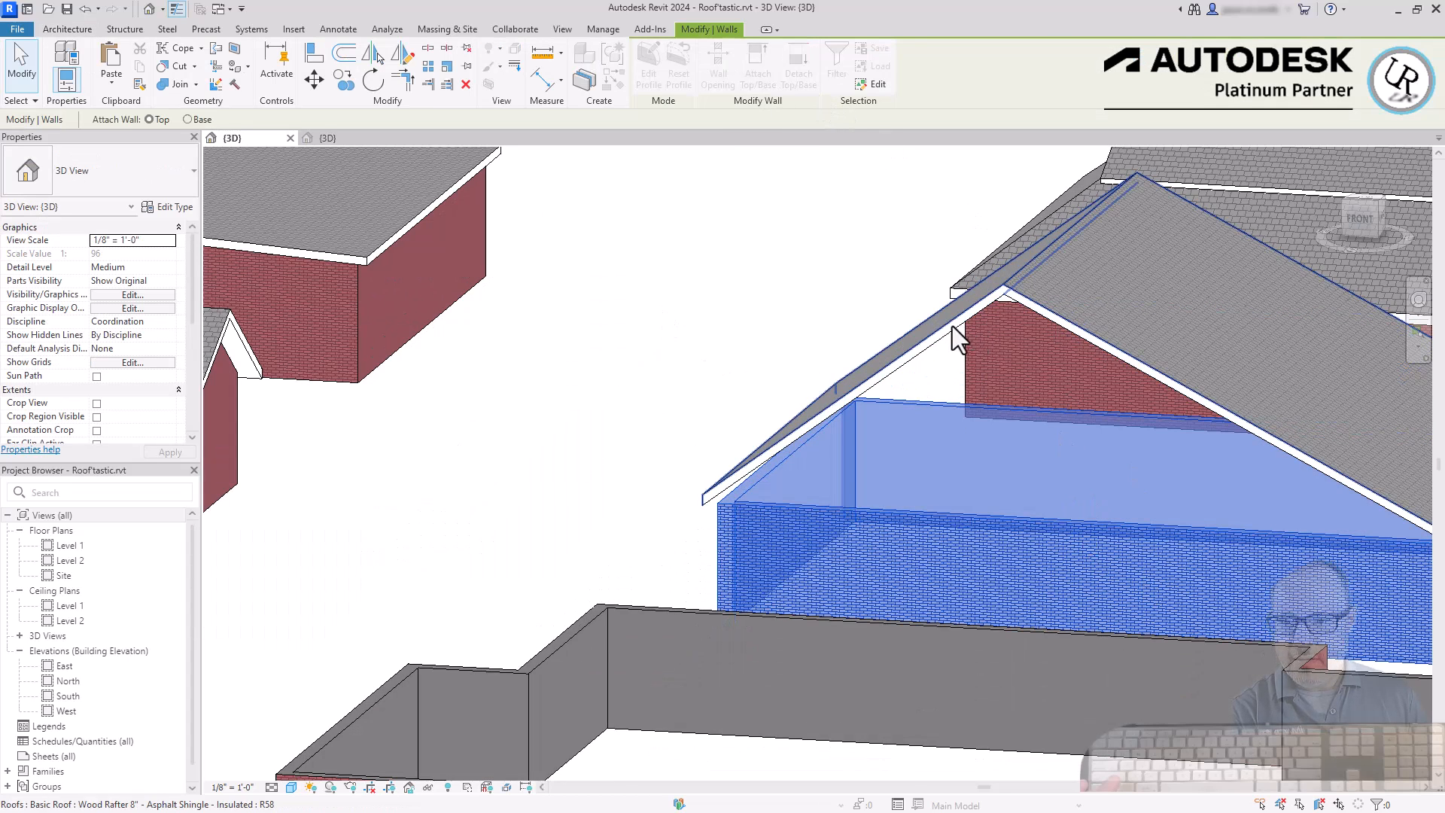
{"action": "left_click", "coordinate": [942, 341]}
{"action": "left_click", "coordinate": [519, 226]}
- Lower the ridge of the two-slope roof to make both sides shallower
{"action": "scroll", "coordinate": [981, 516], "scroll_direction": "down", "scroll_amount": 3}
{"action": "scroll", "coordinate": [981, 518], "scroll_direction": "down", "scroll_amount": 1}
{"action": "left_click", "coordinate": [1038, 450]}
{"action": "key", "text": "Escape"}
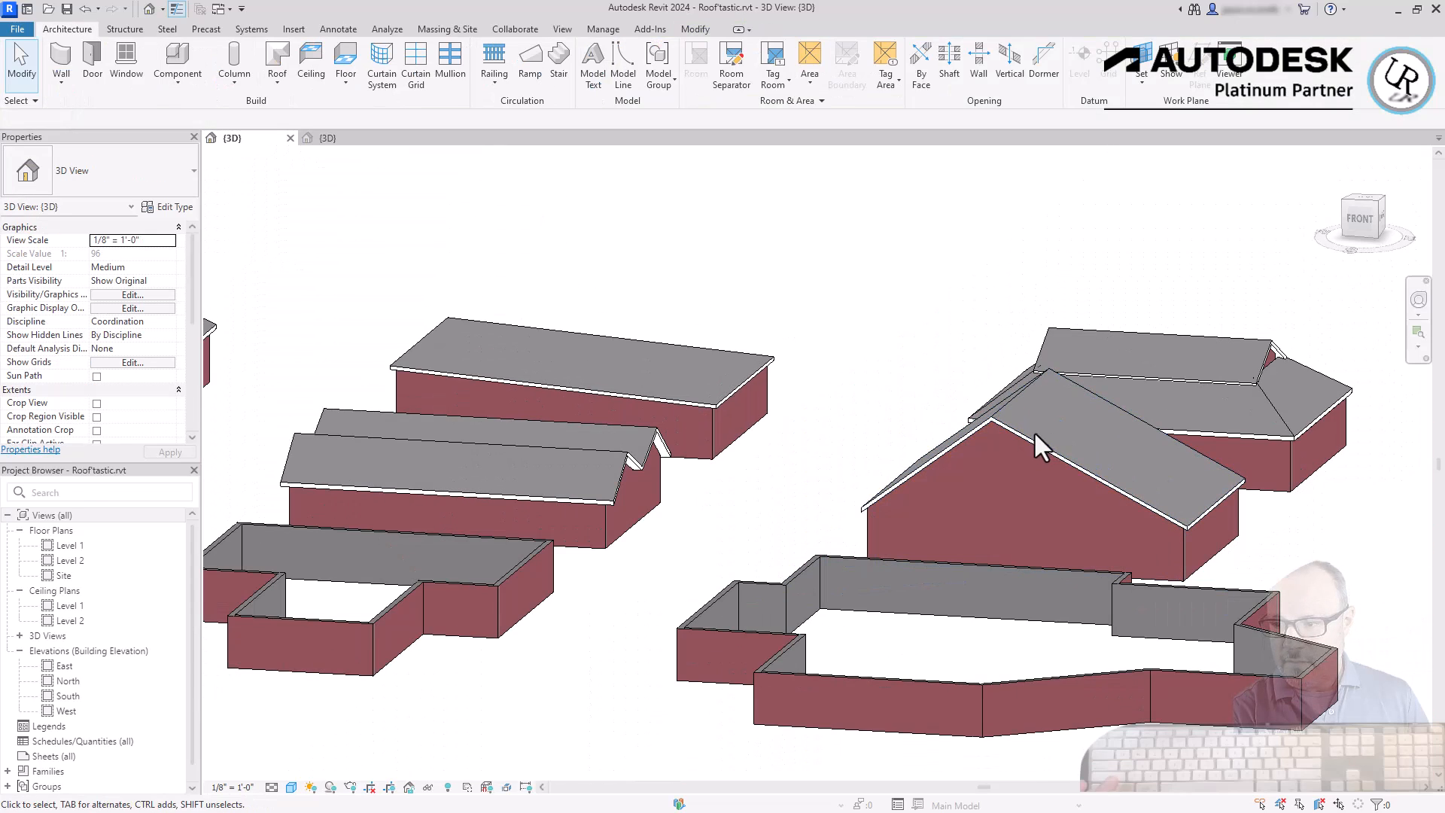
{"action": "left_click", "coordinate": [1031, 440]}
{"action": "key", "text": "Escape"}
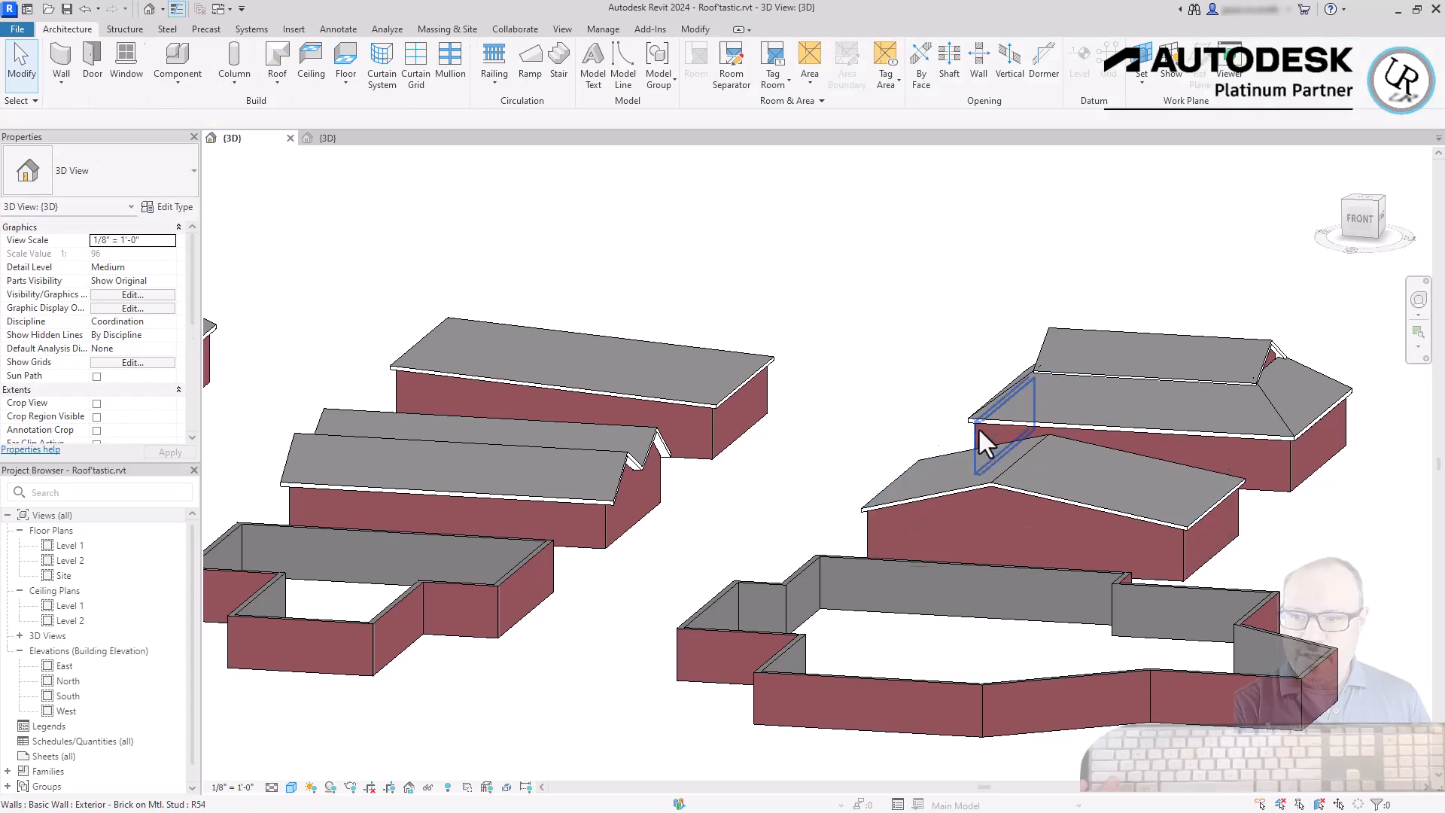
- Open the roof's footprint in the top view and remove the slope from its two short edges
{"action": "scroll", "coordinate": [983, 426], "scroll_direction": "up", "scroll_amount": 4}
{"action": "double_click", "coordinate": [1050, 563]}
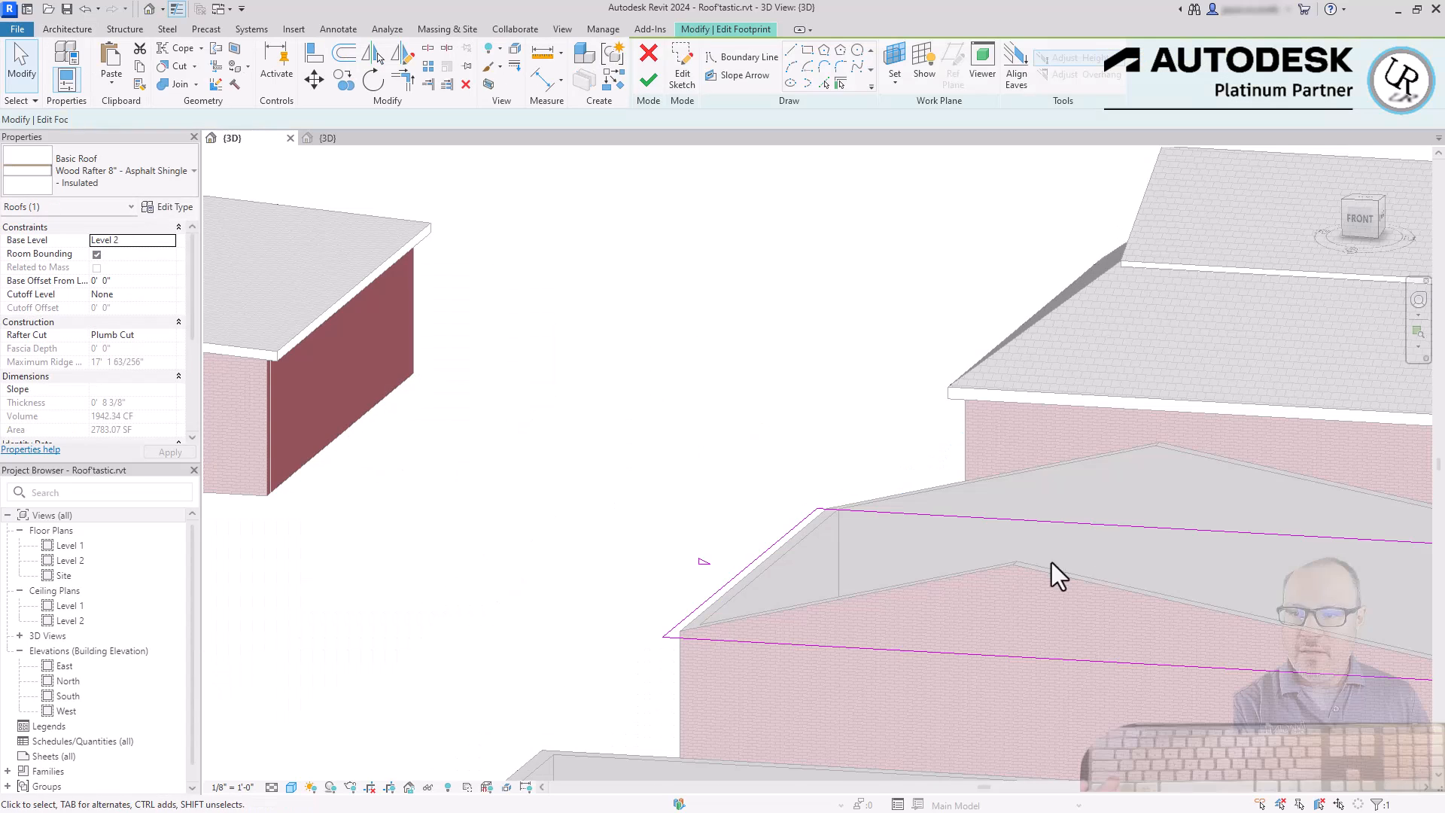
{"action": "left_click", "coordinate": [1351, 198]}
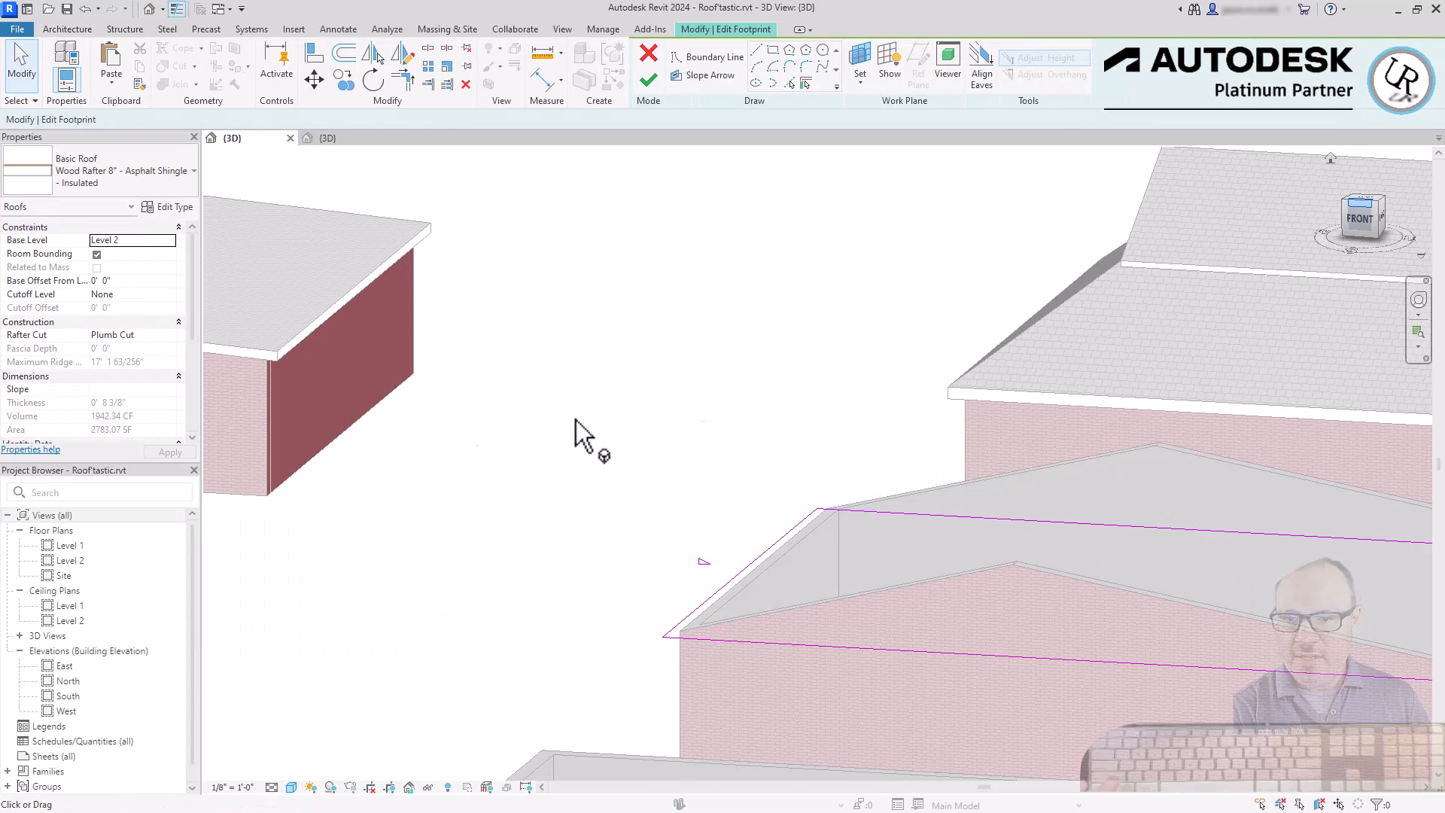
{"action": "key", "text": "Escape"}
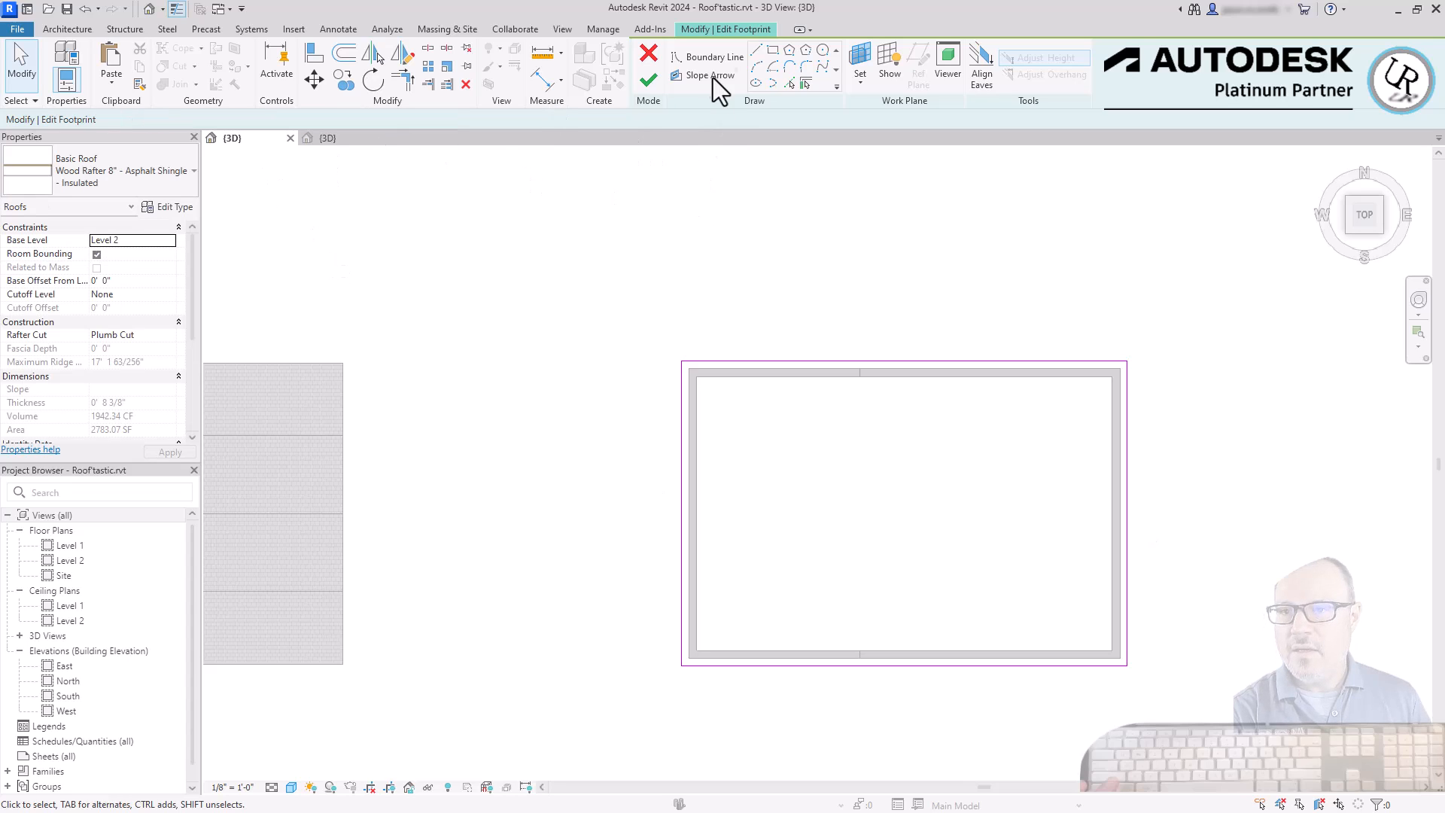
- Draw two opposing slope arrows from the short edges, about 38' 6" from the east and 24' 8" from the west, meeting head to head
{"action": "left_click", "coordinate": [704, 77]}
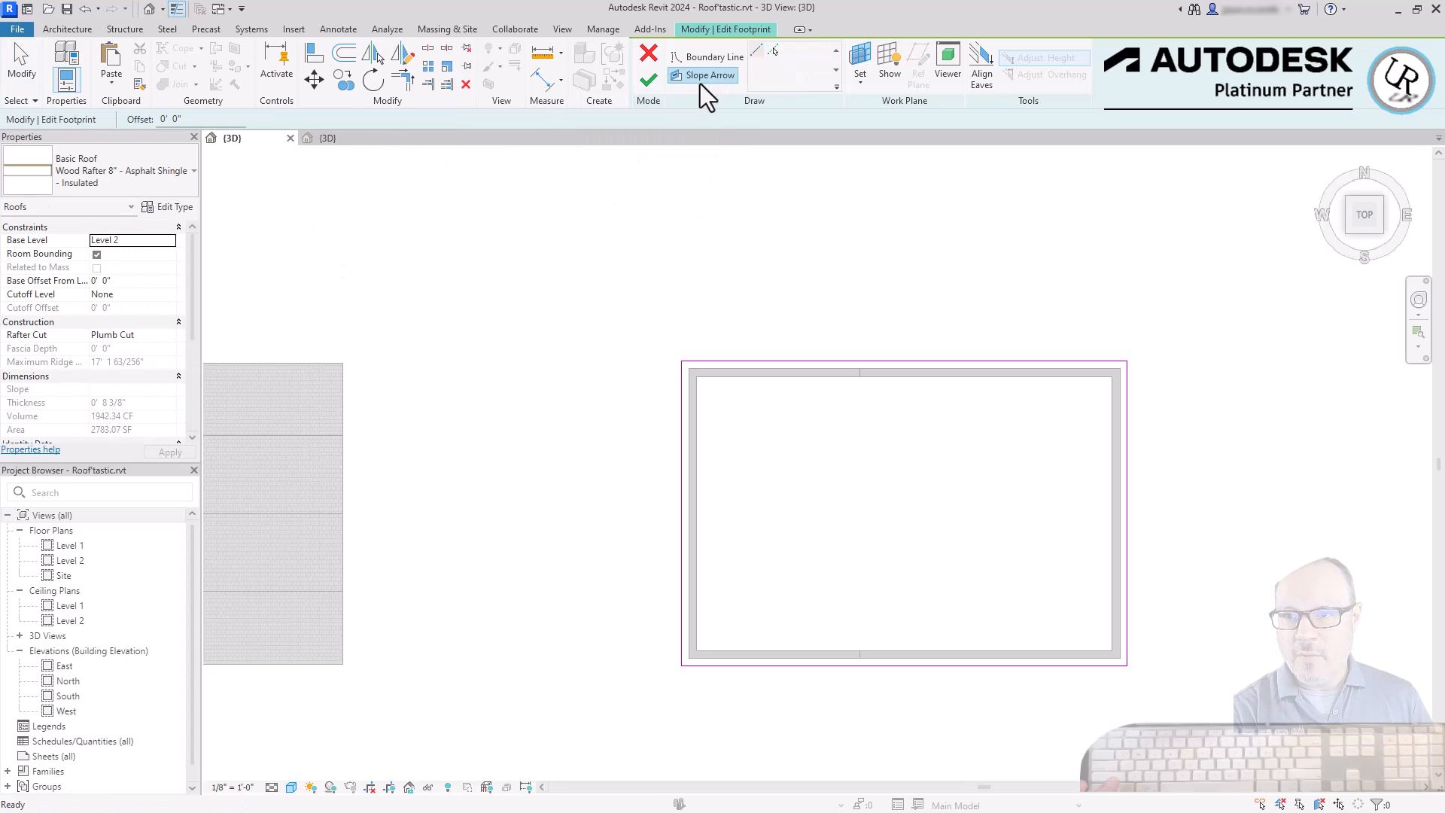
{"action": "left_click", "coordinate": [1125, 606]}
{"action": "left_click", "coordinate": [855, 604]}
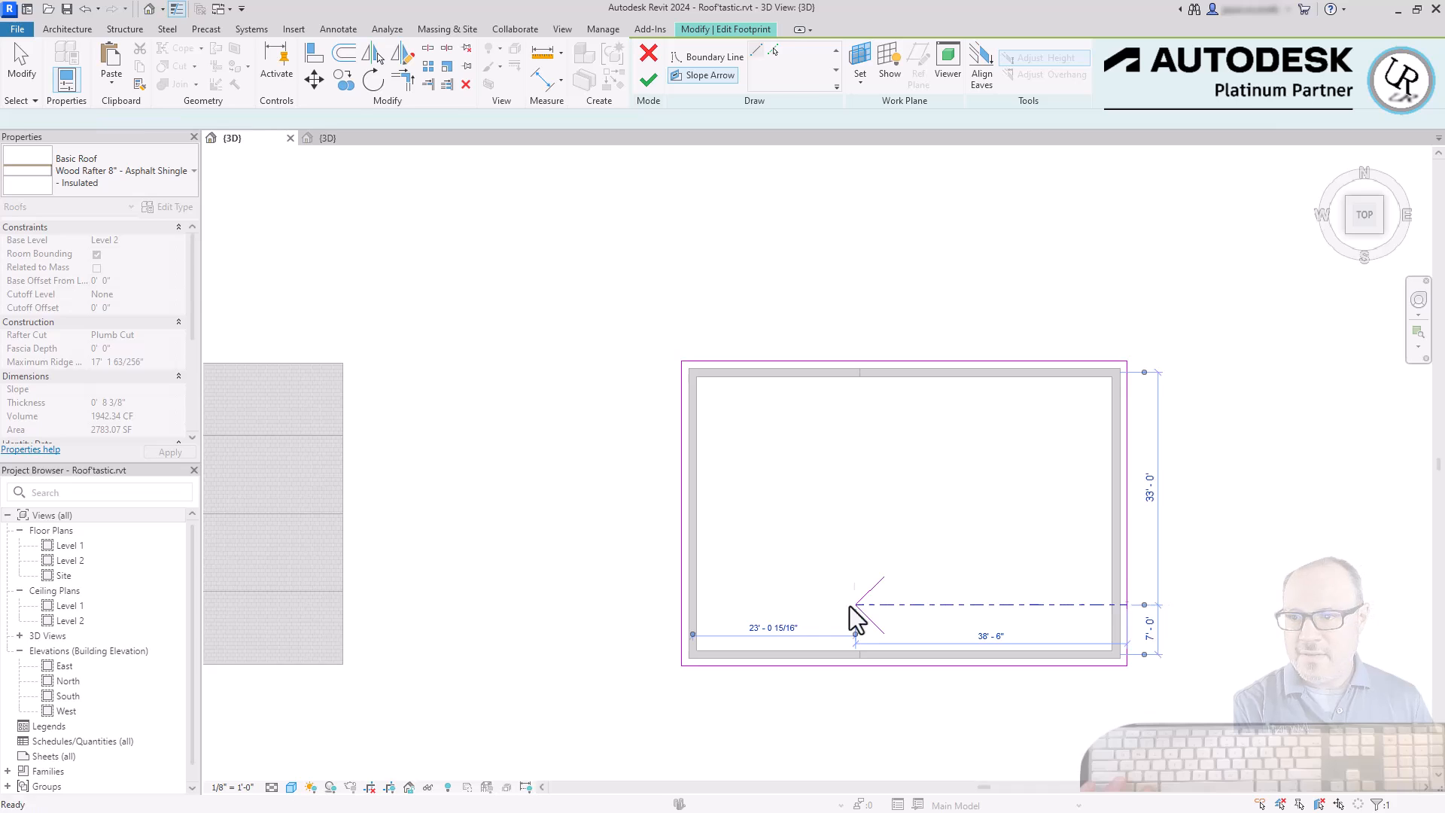
{"action": "key", "text": "Escape"}
{"action": "left_click", "coordinate": [704, 75]}
{"action": "left_click", "coordinate": [682, 604]}
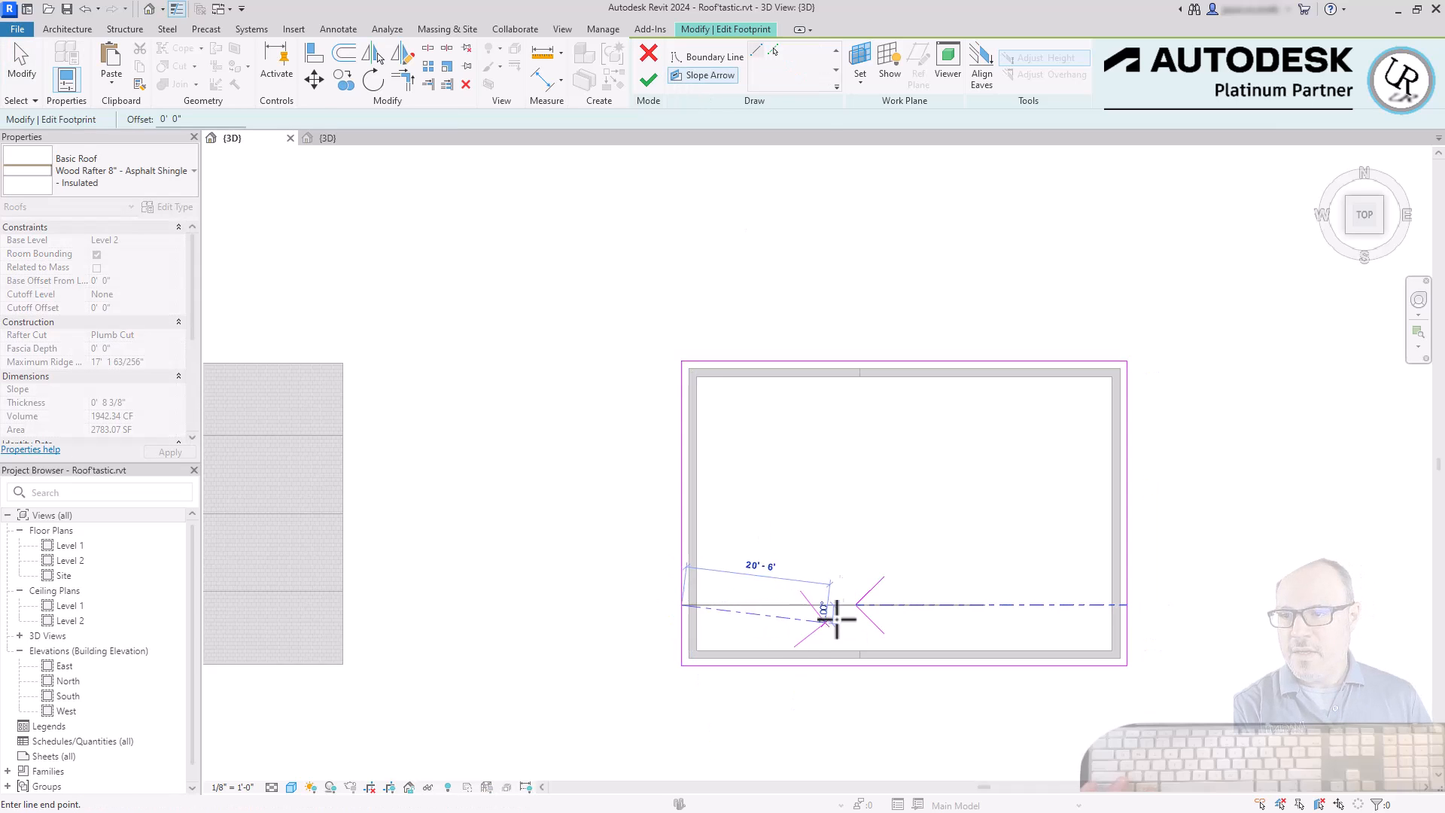
{"action": "left_click", "coordinate": [855, 604]}
{"action": "key", "text": "Escape"}
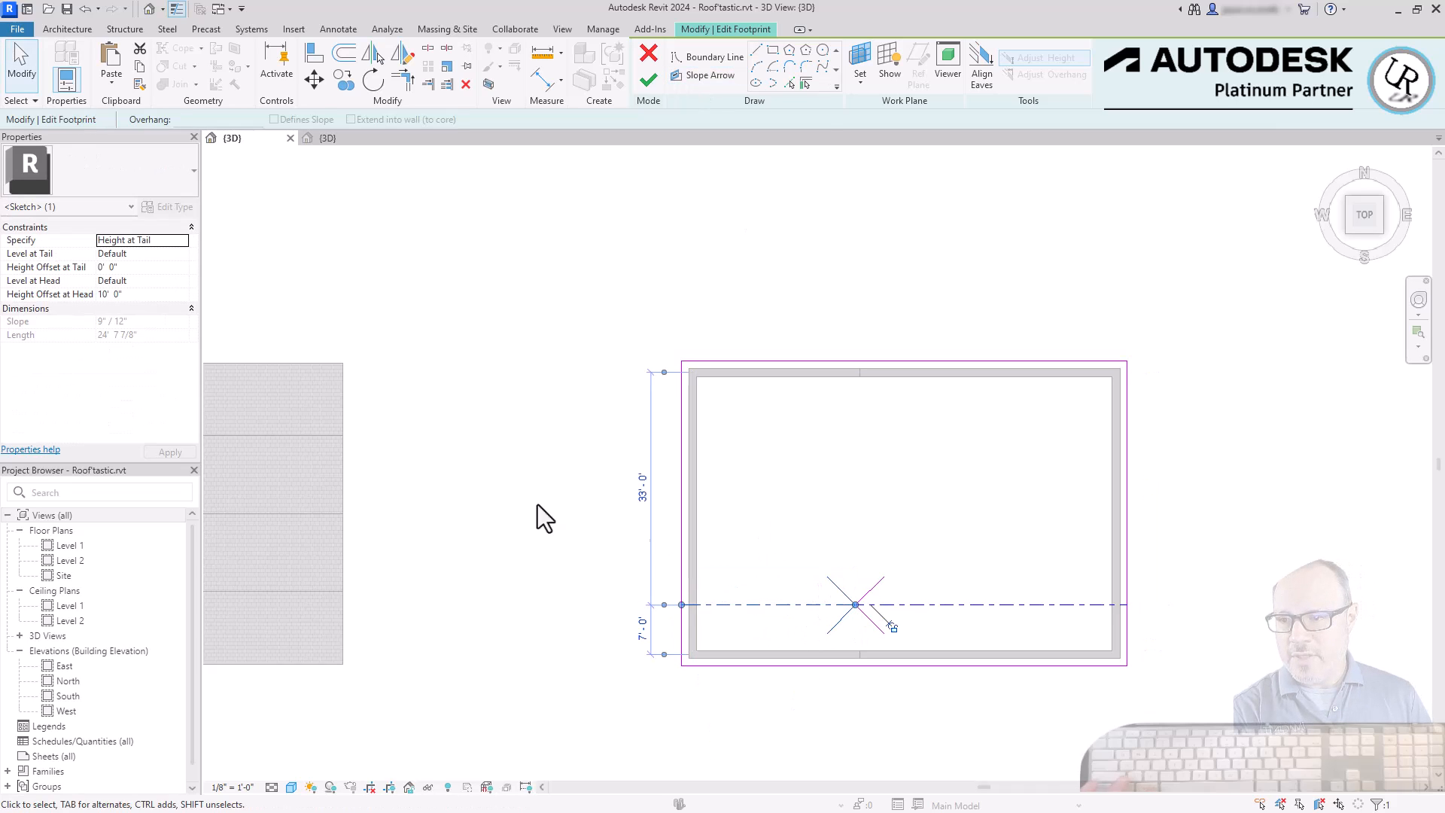
- Set the east slope arrow's height offset at head to 4' and finish the roof edit
{"action": "left_click", "coordinate": [132, 294]}
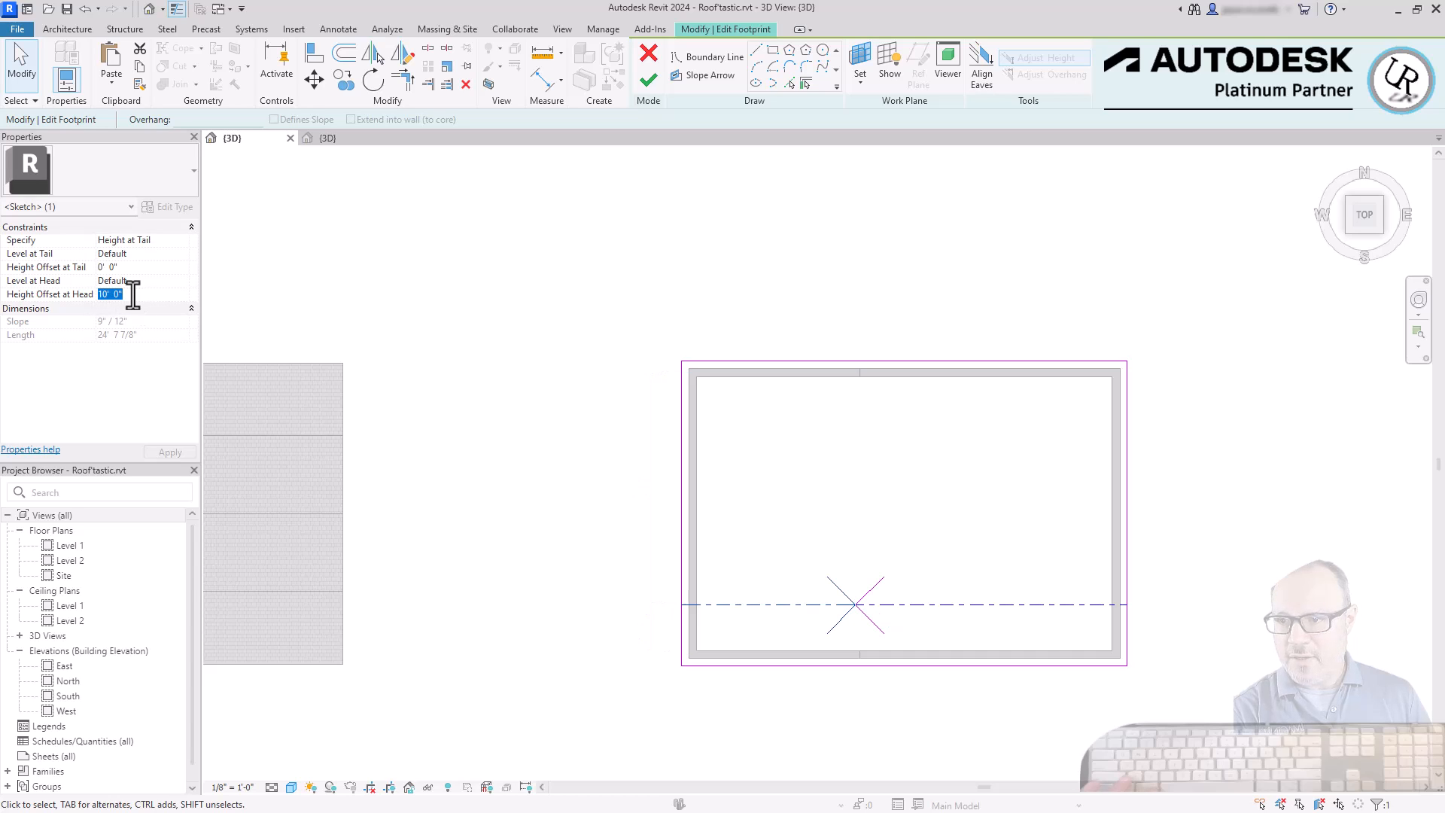
{"action": "left_click", "coordinate": [916, 605]}
{"action": "left_click", "coordinate": [176, 296]}
{"action": "type", "text": "4"}
{"action": "key", "text": "Return"}
{"action": "left_click", "coordinate": [457, 211]}
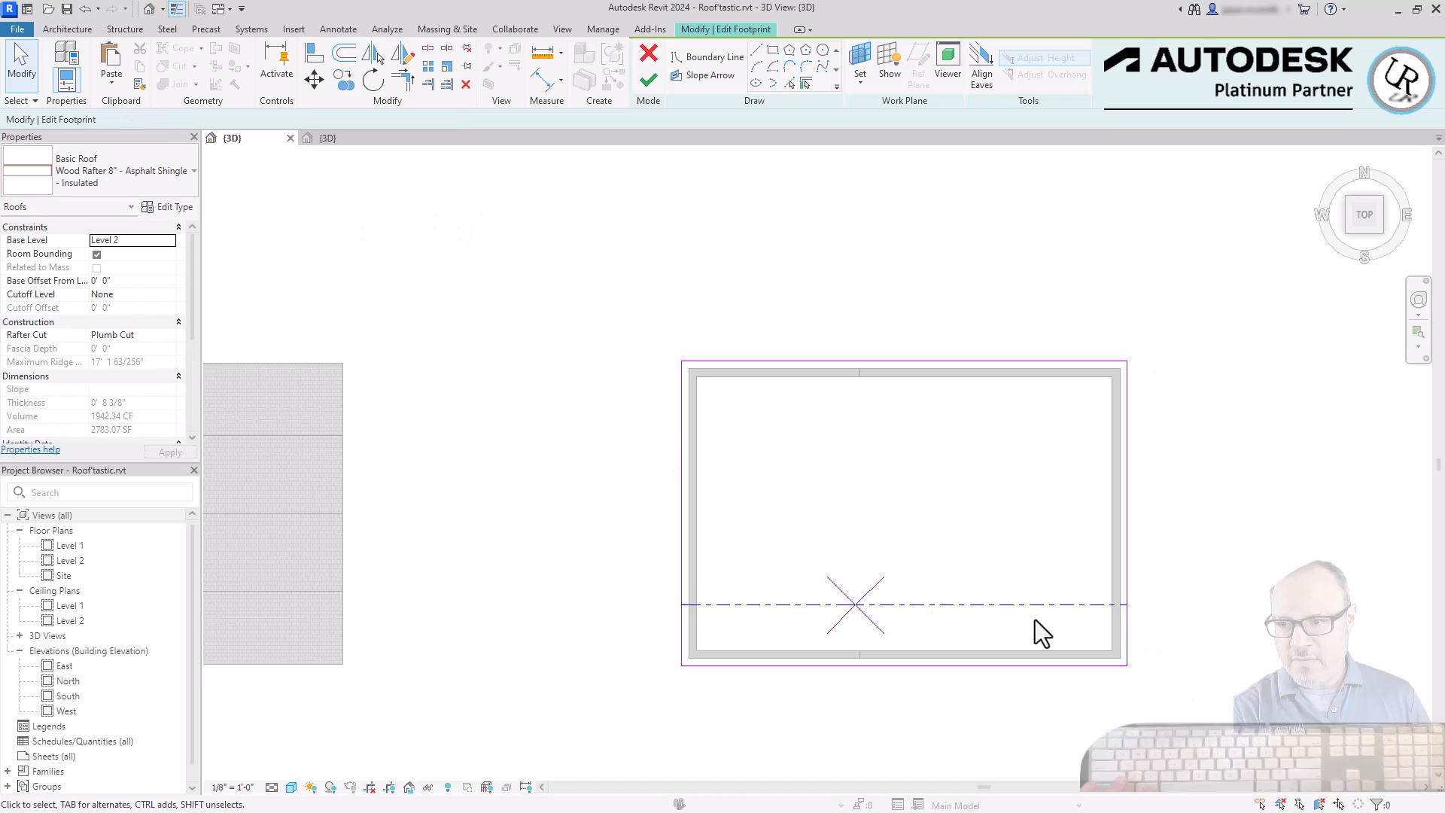
{"action": "left_click", "coordinate": [646, 82]}
{"action": "middle_click_drag", "start_coordinate": [1018, 699], "coordinate": [964, 495], "text": "shift"}
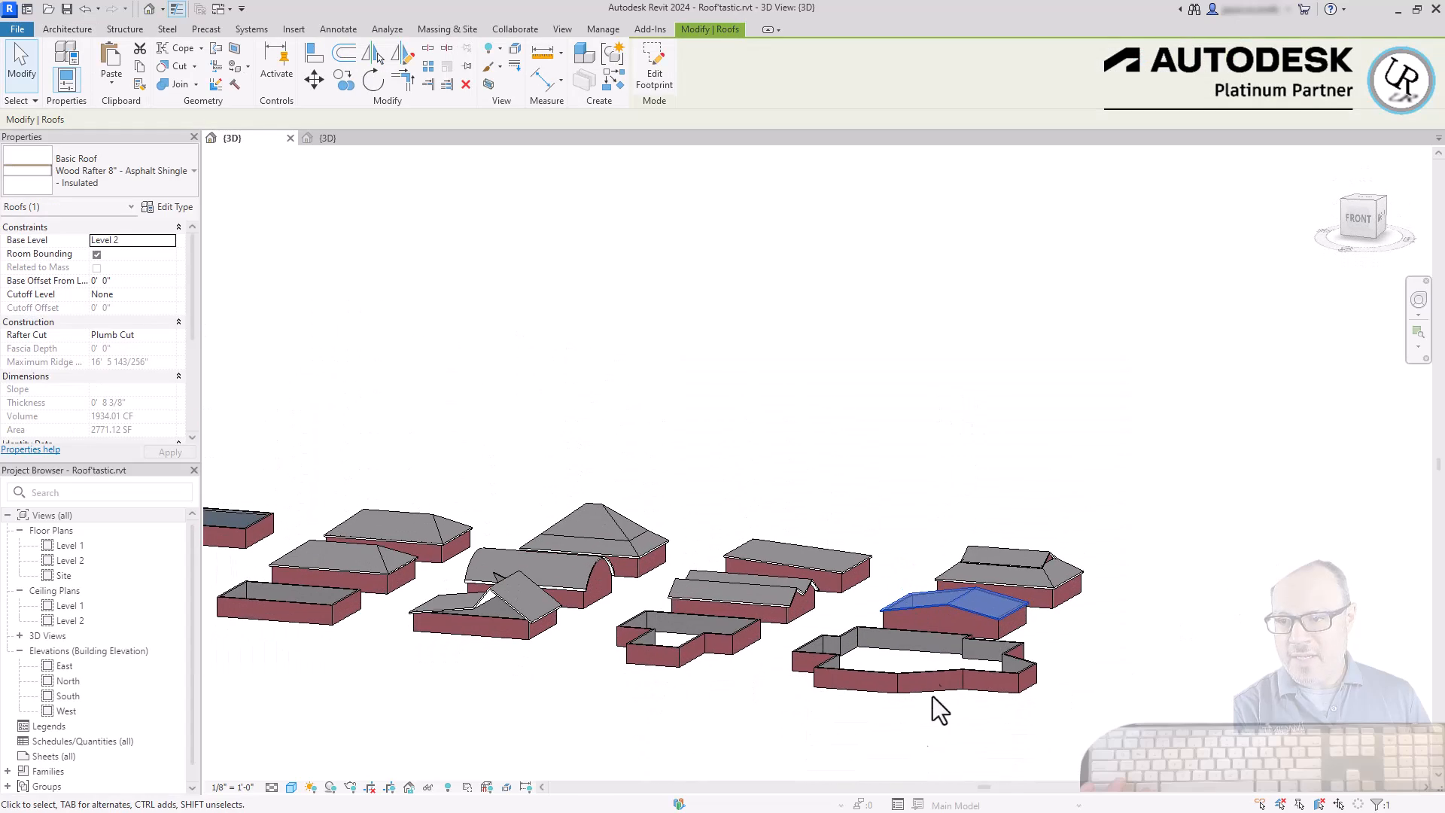
{"action": "scroll", "coordinate": [922, 733], "scroll_direction": "up", "scroll_amount": 5}
{"action": "left_click", "coordinate": [803, 342]}
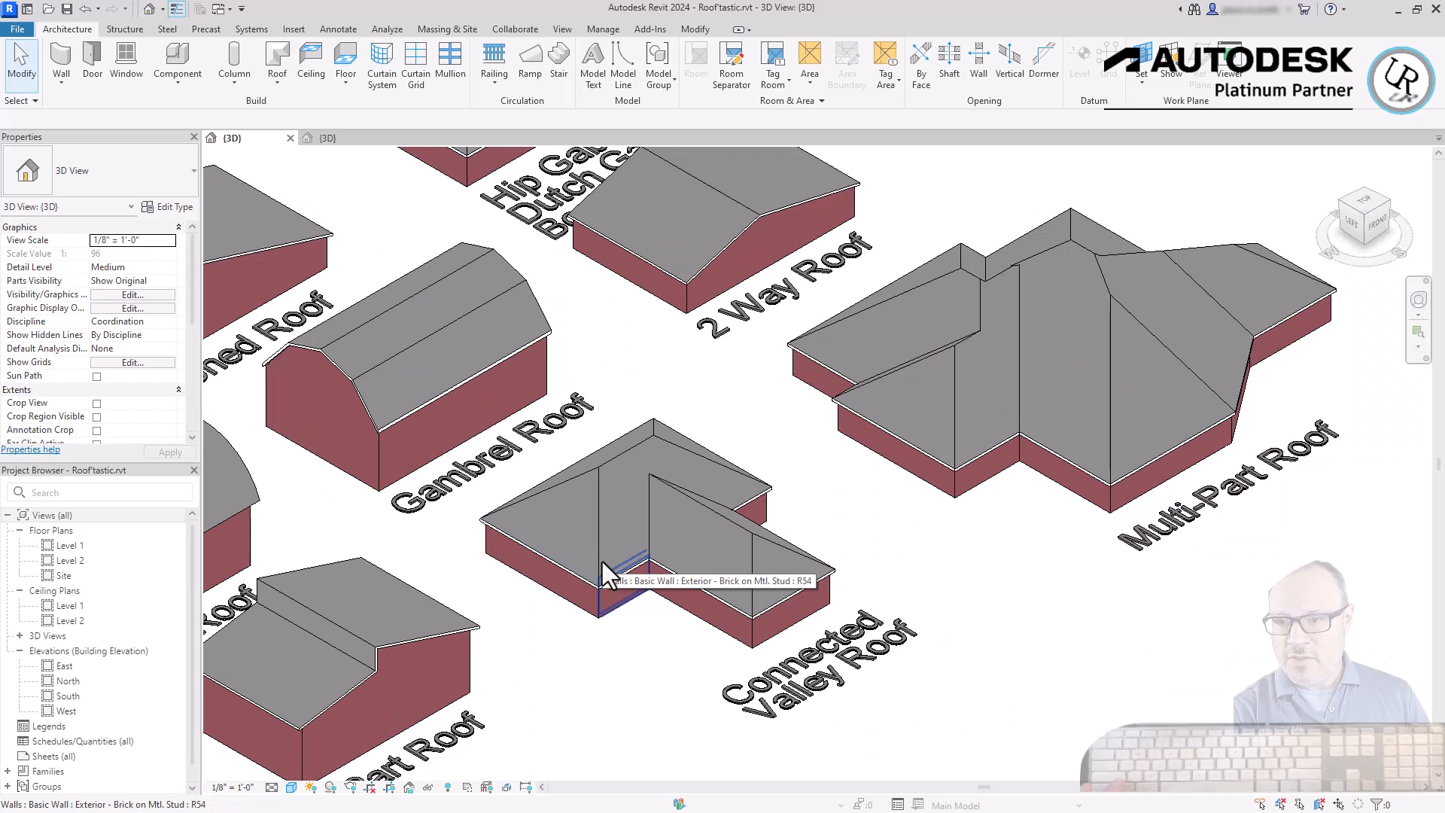
- Examine how the two separate roofs meet on the Connected Valley Roof sample
{"action": "left_click", "coordinate": [602, 564]}
{"action": "left_click", "coordinate": [573, 705]}
{"action": "scroll", "coordinate": [653, 472], "scroll_direction": "up", "scroll_amount": 4}
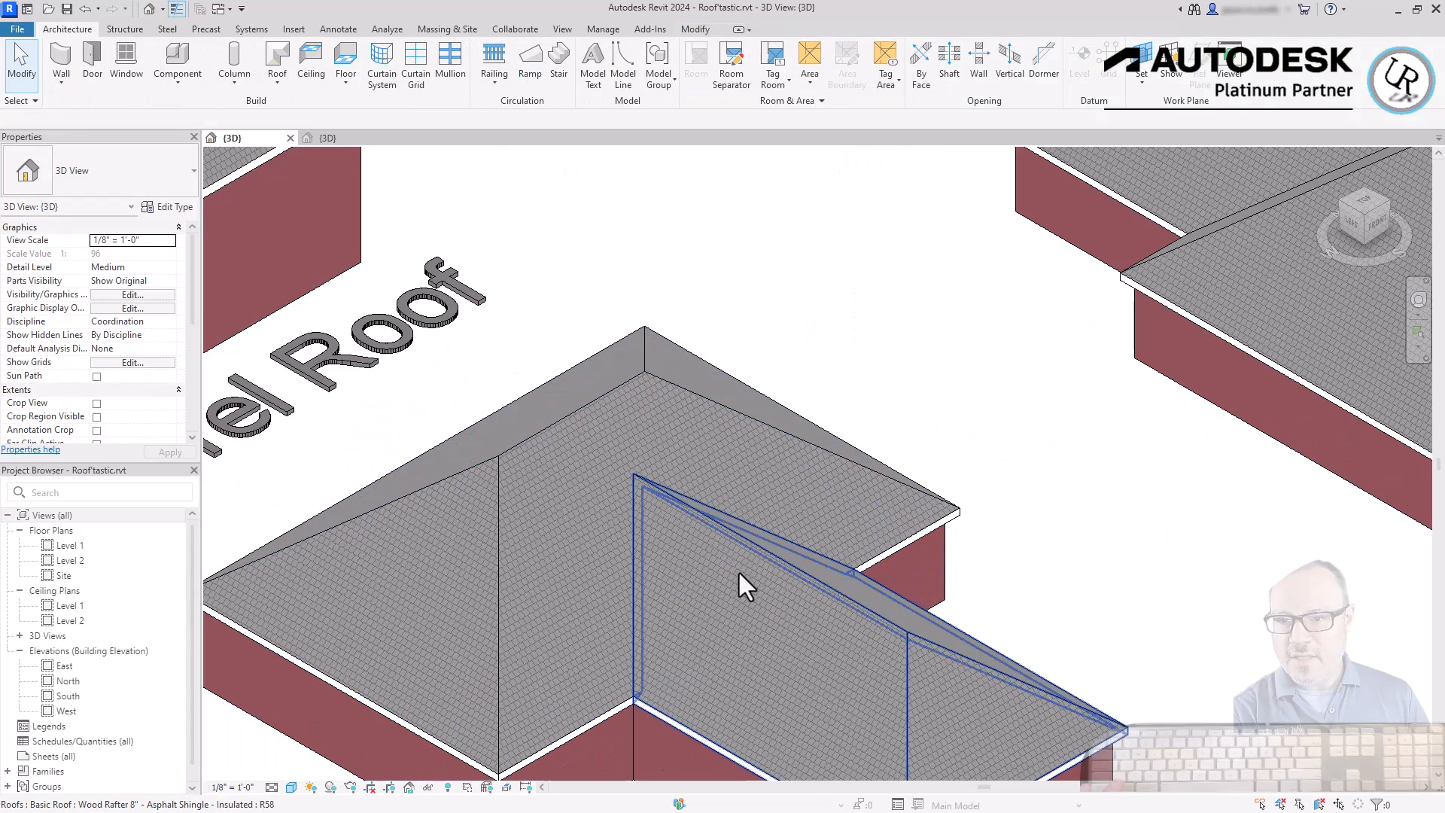
{"action": "left_click", "coordinate": [789, 558]}
{"action": "scroll", "coordinate": [899, 331], "scroll_direction": "down", "scroll_amount": 5}
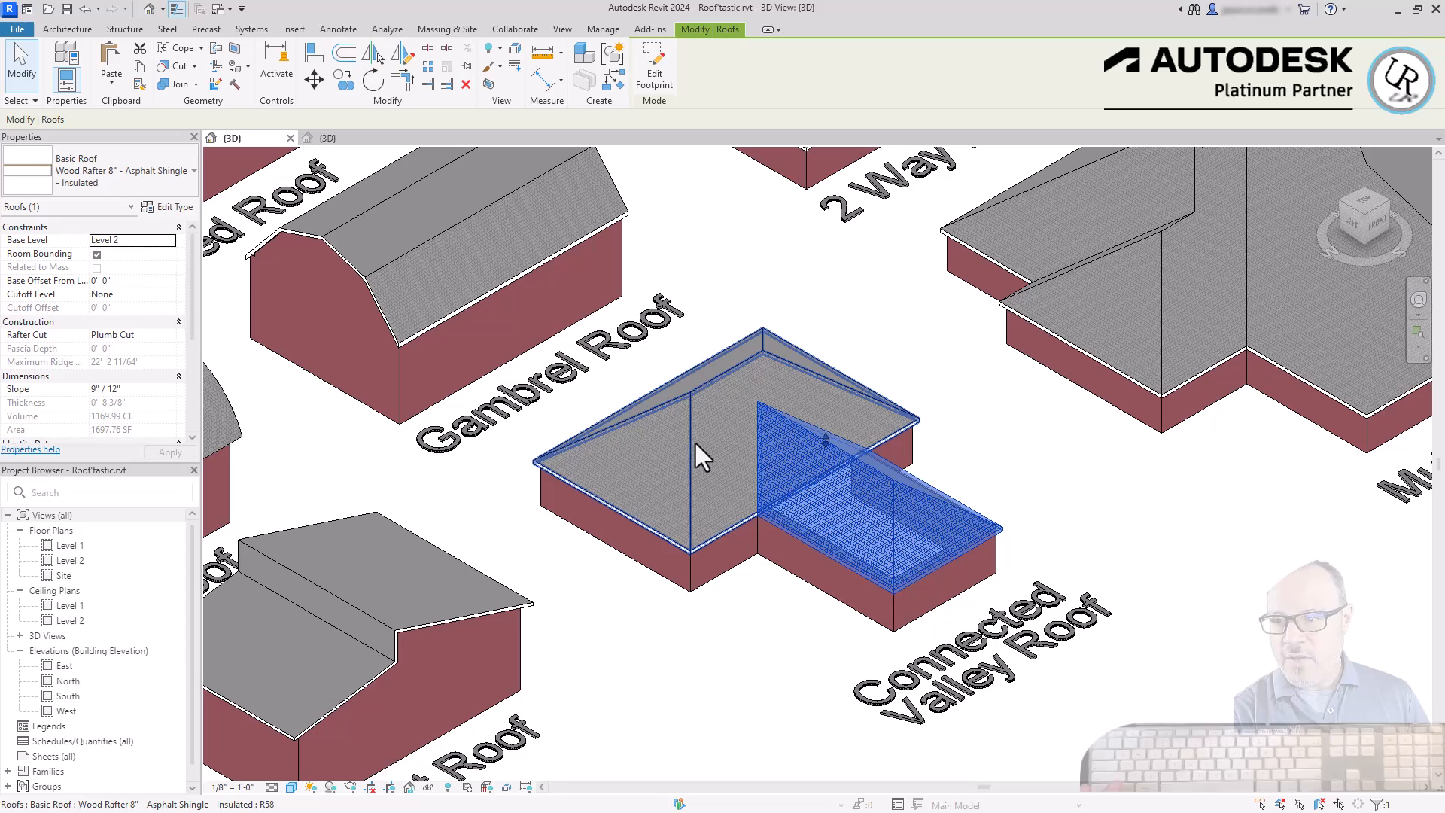
{"action": "left_click", "coordinate": [694, 440]}
{"action": "left_click", "coordinate": [738, 618]}
{"action": "scroll", "coordinate": [888, 496], "scroll_direction": "down", "scroll_amount": 8}
- Isolate the chain of walls of the T-shaped building in a rotated top view
{"action": "left_click", "coordinate": [1364, 200]}
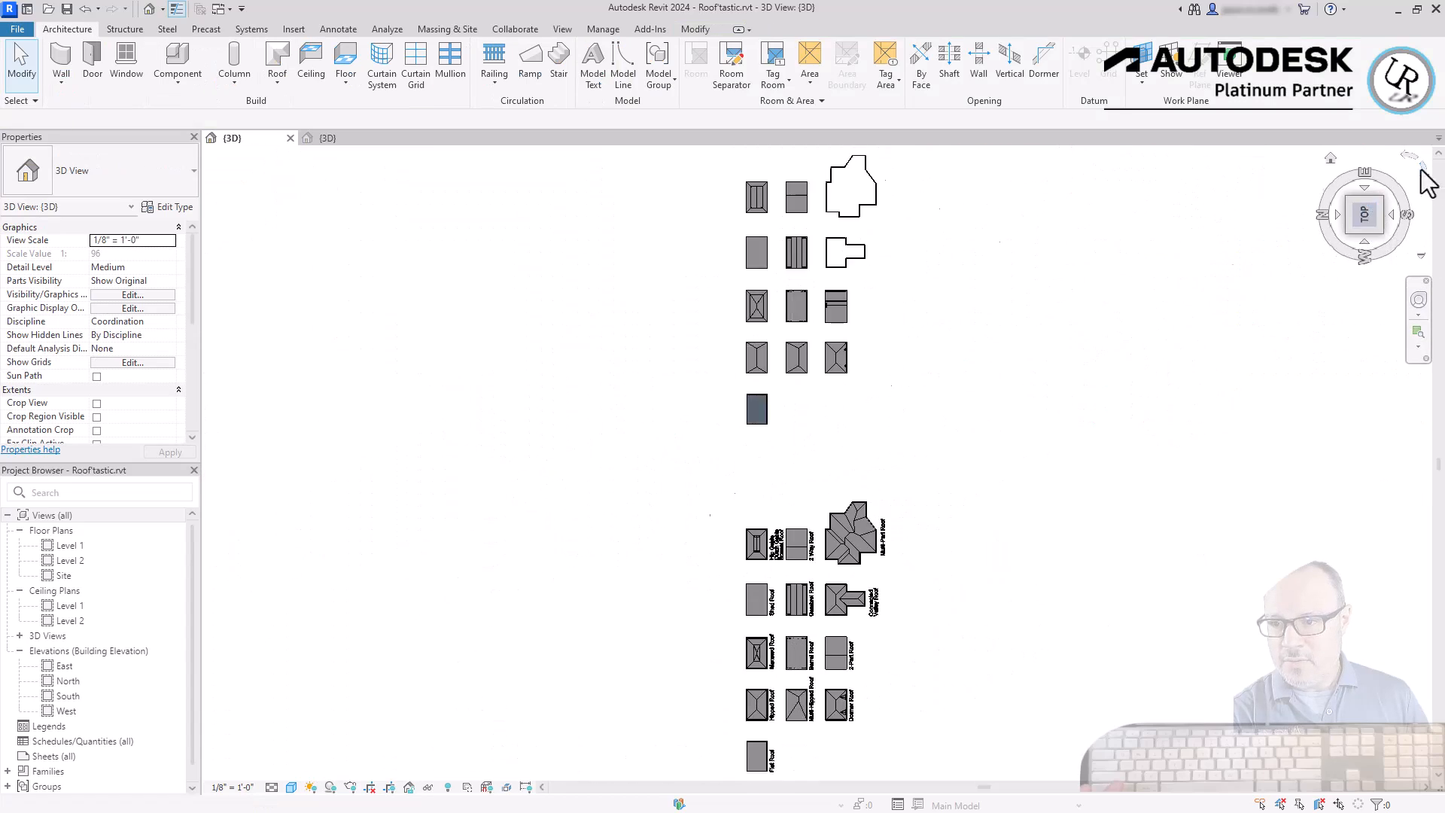
{"action": "left_click", "coordinate": [1421, 165]}
{"action": "scroll", "coordinate": [1084, 493], "scroll_direction": "up", "scroll_amount": 5}
{"action": "scroll", "coordinate": [938, 389], "scroll_direction": "up", "scroll_amount": 2}
{"action": "key", "text": "Tab"}
{"action": "left_click", "coordinate": [855, 414]}
{"action": "left_click", "coordinate": [428, 787]}
{"action": "left_click", "coordinate": [482, 734]}
- Create a rectangular hip roof on Level 2 over the main block of the T-shaped building, offset 1' outward from the walls
{"action": "left_click", "coordinate": [277, 59]}
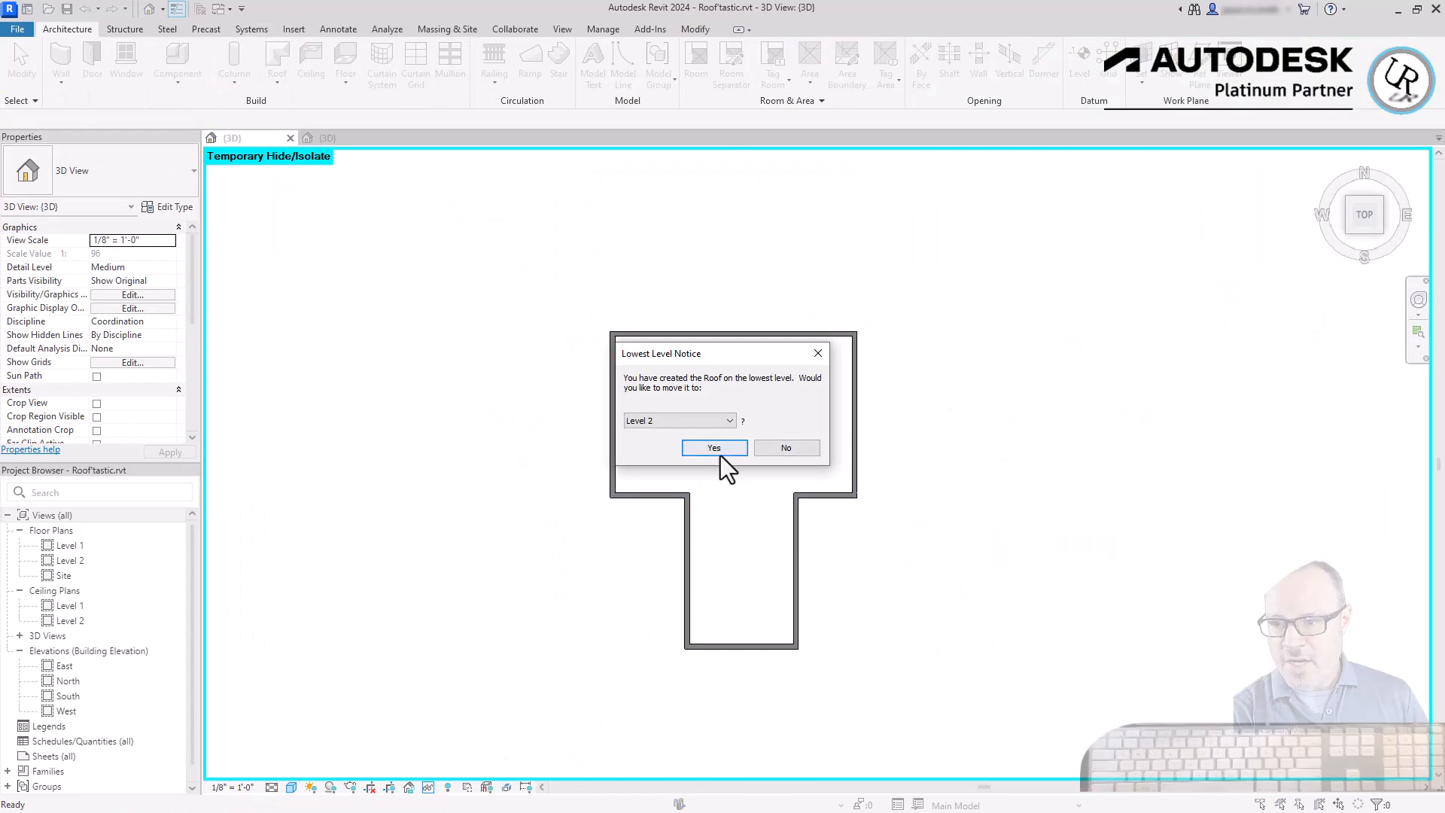
{"action": "left_click", "coordinate": [716, 450]}
{"action": "left_click", "coordinate": [772, 51]}
{"action": "type", "text": "1"}
{"action": "left_click", "coordinate": [610, 332]}
{"action": "left_click", "coordinate": [856, 498]}
{"action": "left_click", "coordinate": [649, 79]}
{"action": "middle_click_drag", "start_coordinate": [734, 657], "coordinate": [885, 268], "text": "shift"}
{"action": "left_click", "coordinate": [1065, 466]}
{"action": "scroll", "coordinate": [684, 628], "scroll_direction": "up", "scroll_amount": 3}
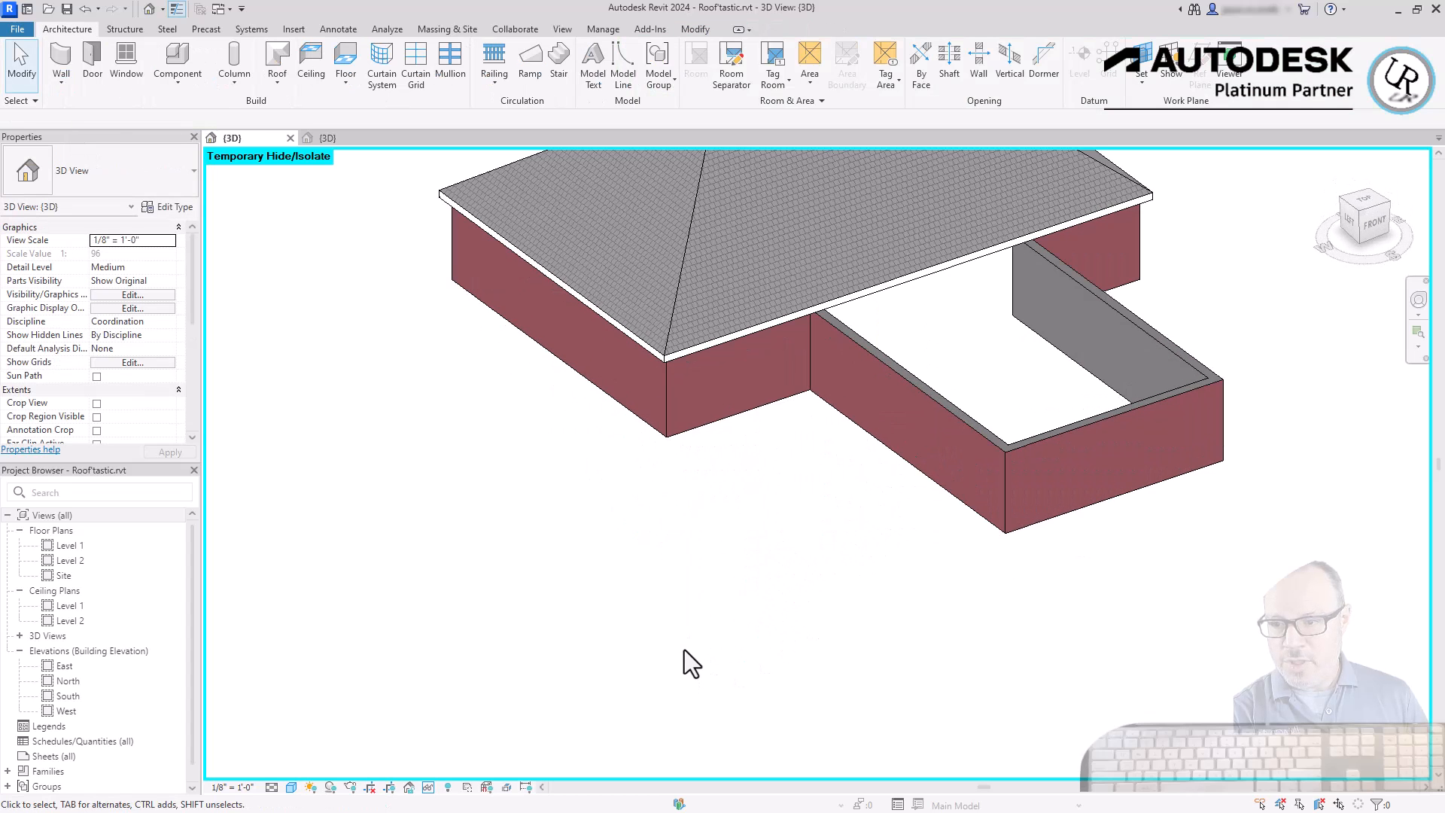
- Sketch a second roof footprint about 30' by 21' over the stem's south end and remove the slope from its north edge
{"action": "scroll", "coordinate": [684, 649], "scroll_direction": "down", "scroll_amount": 2}
{"action": "left_click", "coordinate": [1364, 199]}
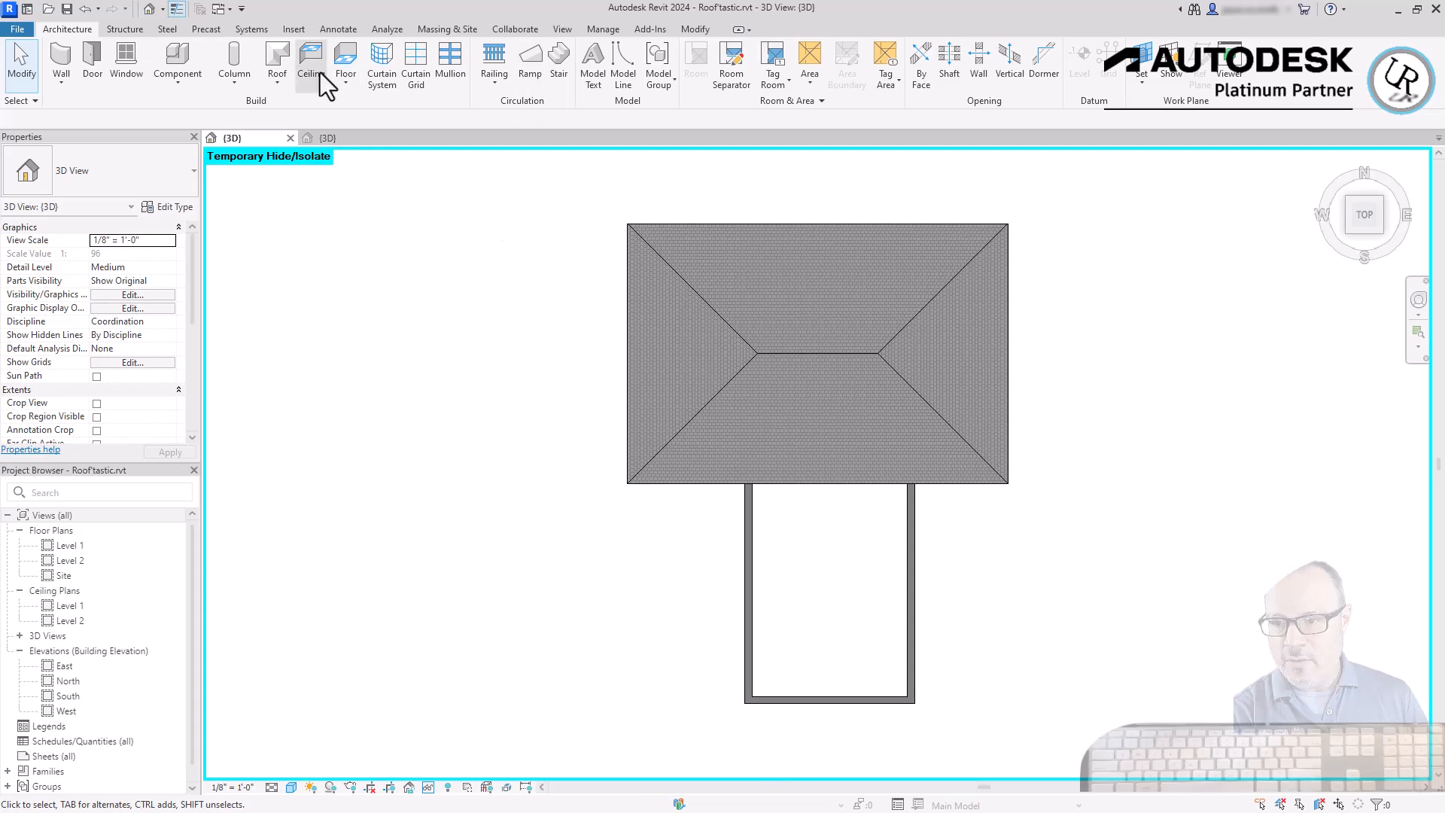
{"action": "left_click", "coordinate": [277, 58]}
{"action": "key", "text": "Return"}
{"action": "left_click", "coordinate": [744, 703]}
{"action": "left_click", "coordinate": [915, 587]}
{"action": "left_click", "coordinate": [828, 583]}
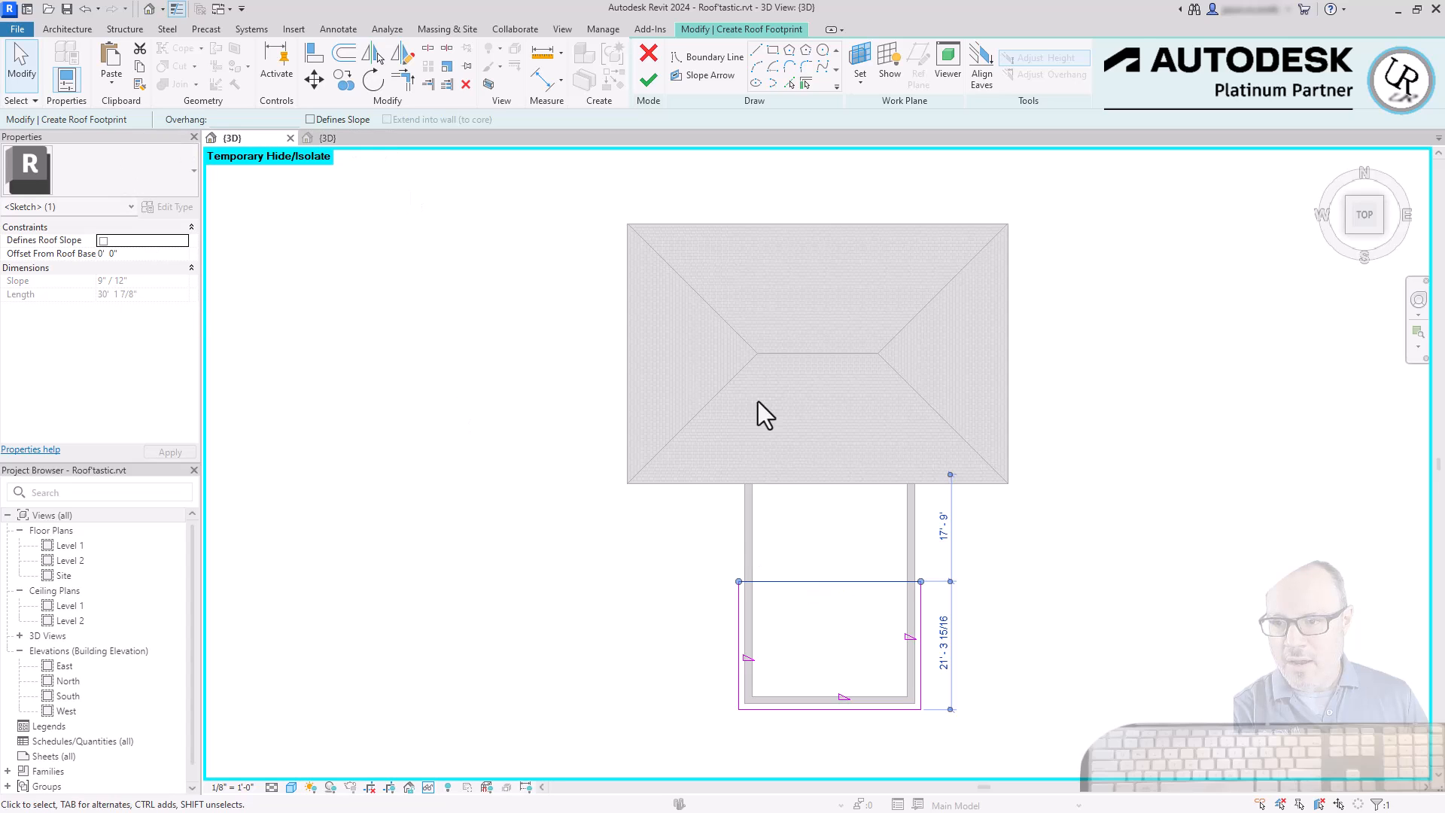
{"action": "left_click", "coordinate": [457, 508]}
- Set the slope of the second footprint's other three edges to 6" / 12" and finish the roof
{"action": "left_click", "coordinate": [802, 584]}
{"action": "left_click", "coordinate": [839, 654]}
{"action": "left_click_drag", "start_coordinate": [693, 744], "coordinate": [674, 742]}
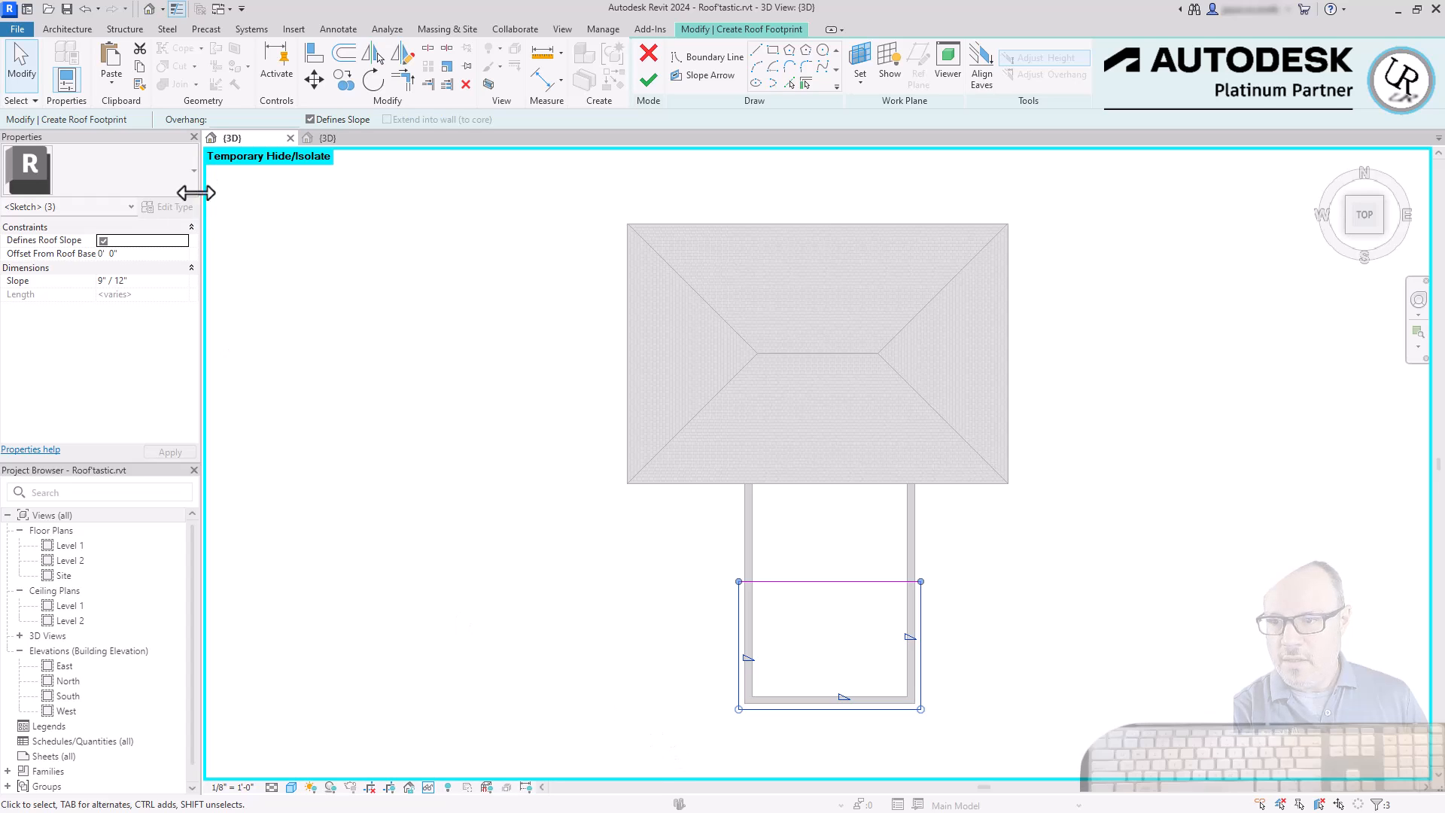
{"action": "key", "text": "Home"}
{"action": "key", "text": "Delete"}
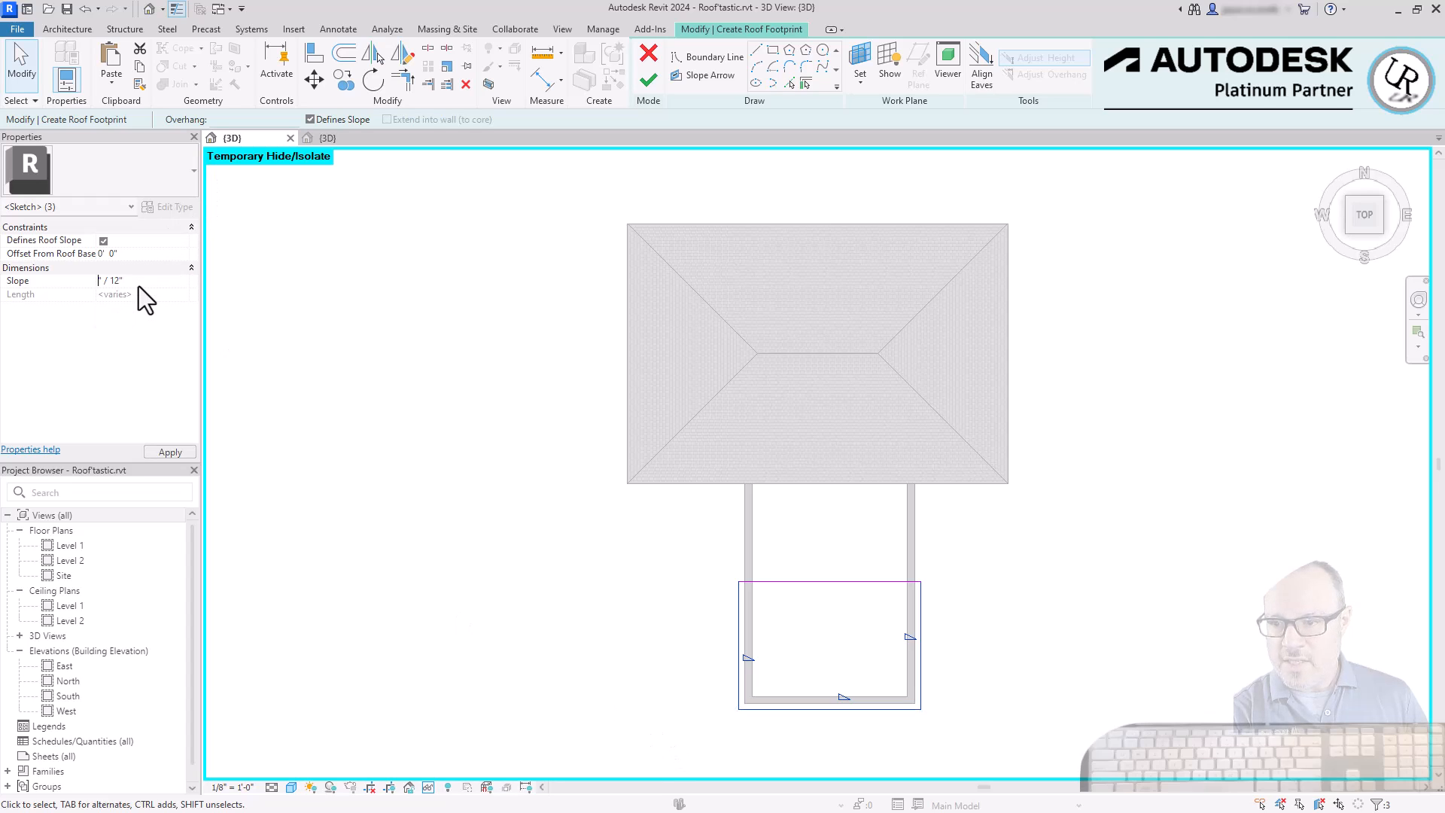
{"action": "type", "text": "6"}
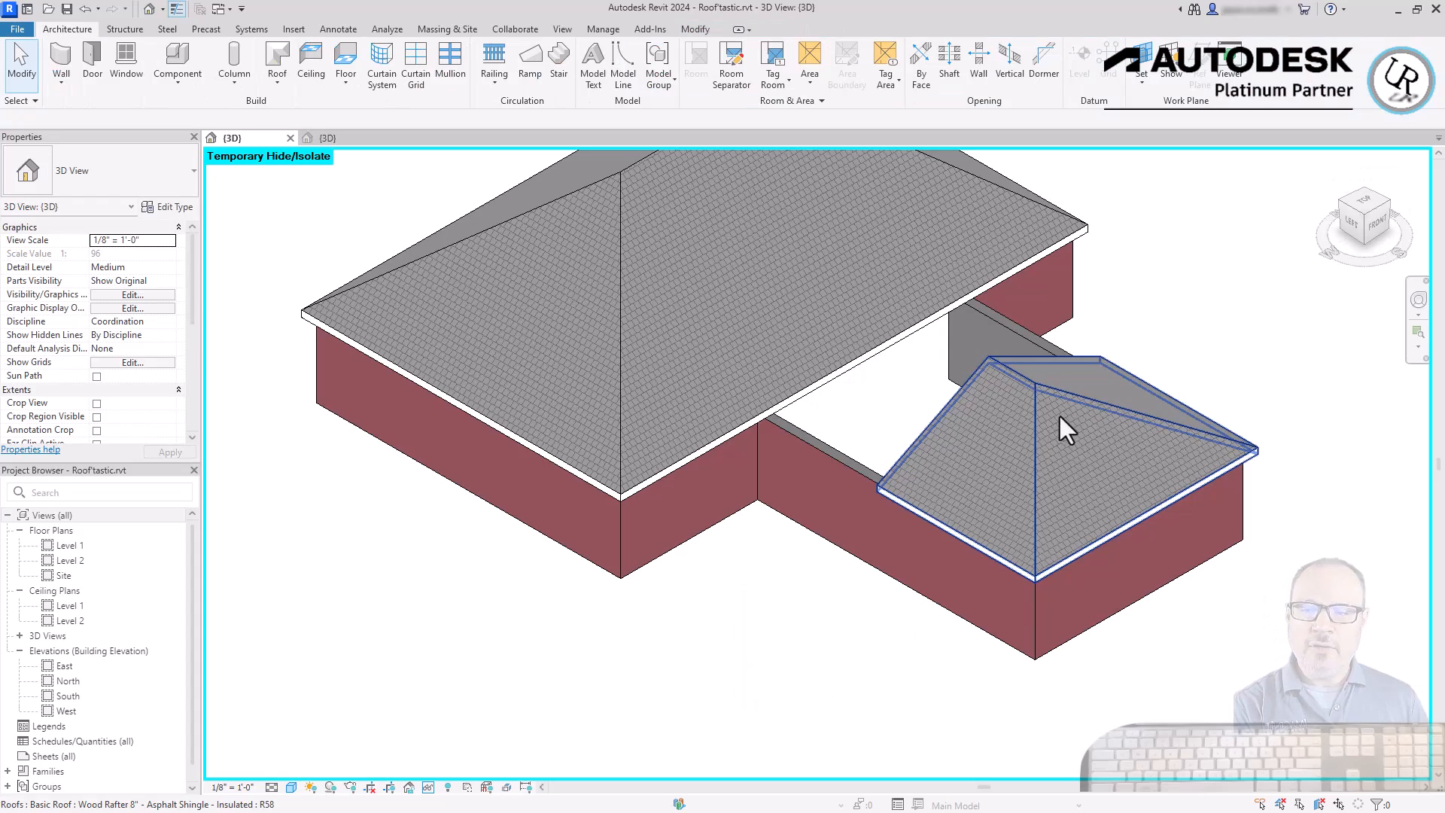
- Join the small roof's open north edge to the south slope of the main roof with Join/Unjoin Roof
{"action": "left_click", "coordinate": [1046, 421]}
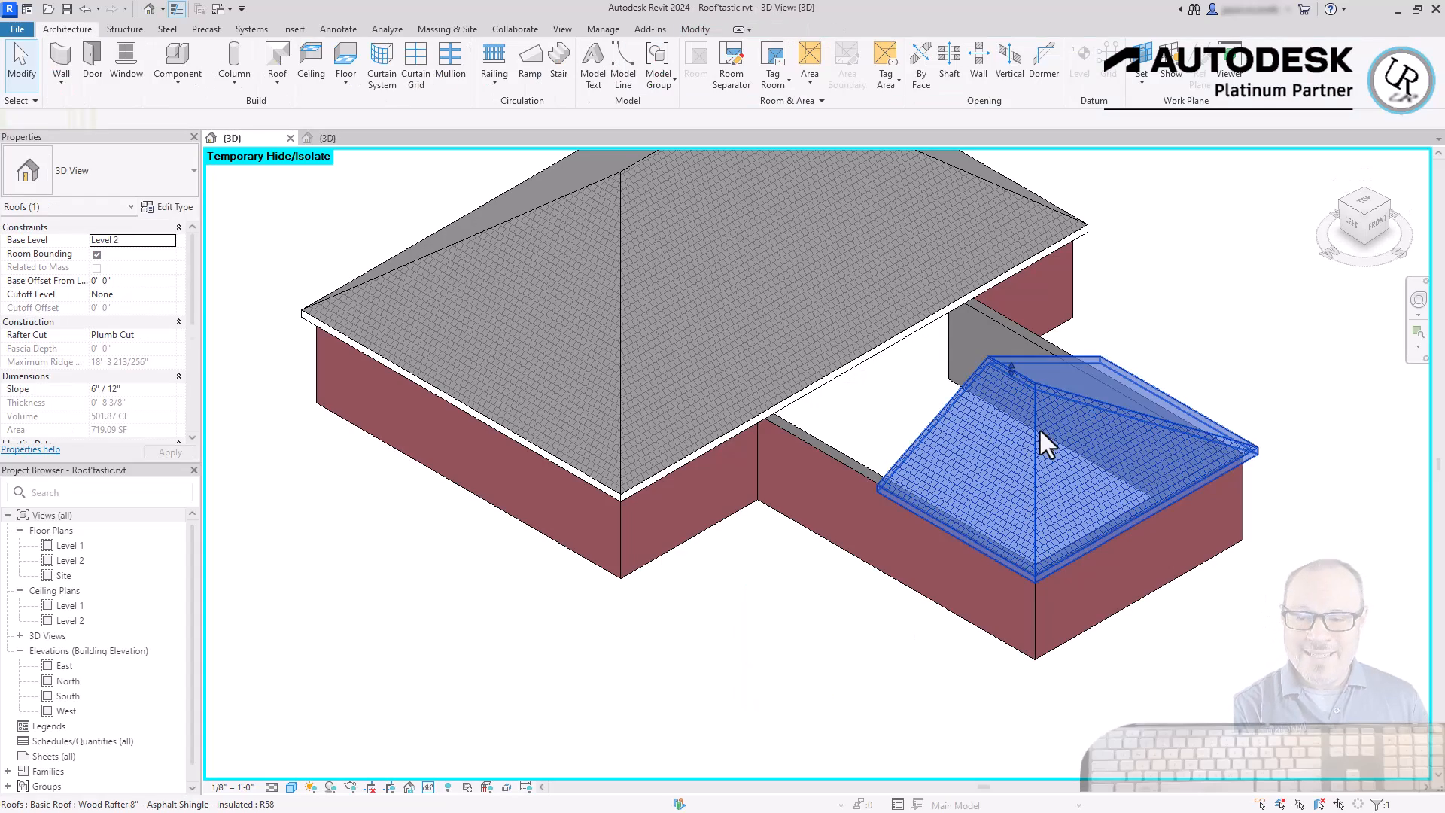
{"action": "middle_click_drag", "start_coordinate": [785, 569], "coordinate": [539, 539], "text": "shift"}
{"action": "scroll", "coordinate": [820, 449], "scroll_direction": "up", "scroll_amount": 5}
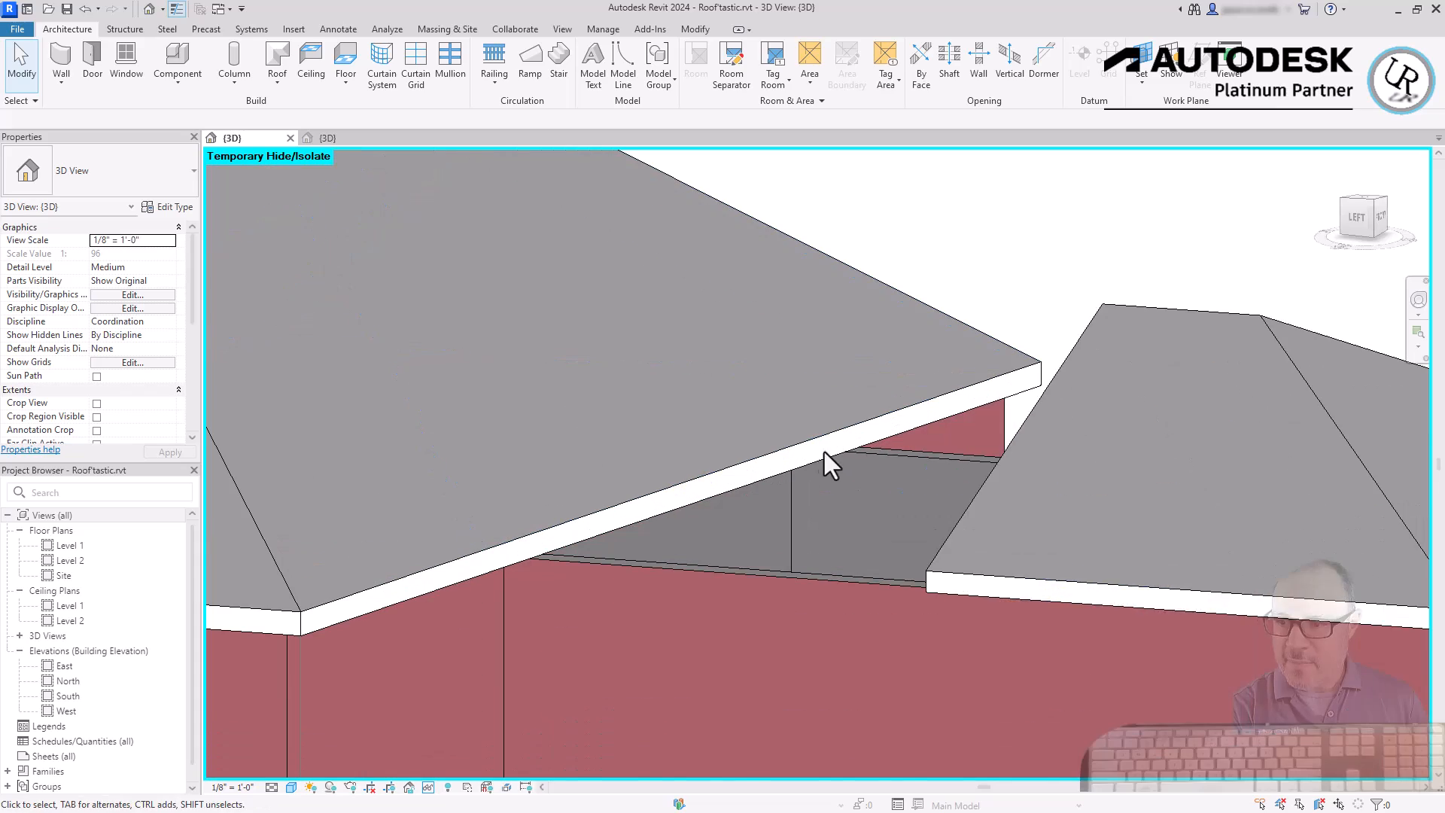
{"action": "left_click", "coordinate": [944, 535]}
{"action": "scroll", "coordinate": [955, 455], "scroll_direction": "down", "scroll_amount": 5}
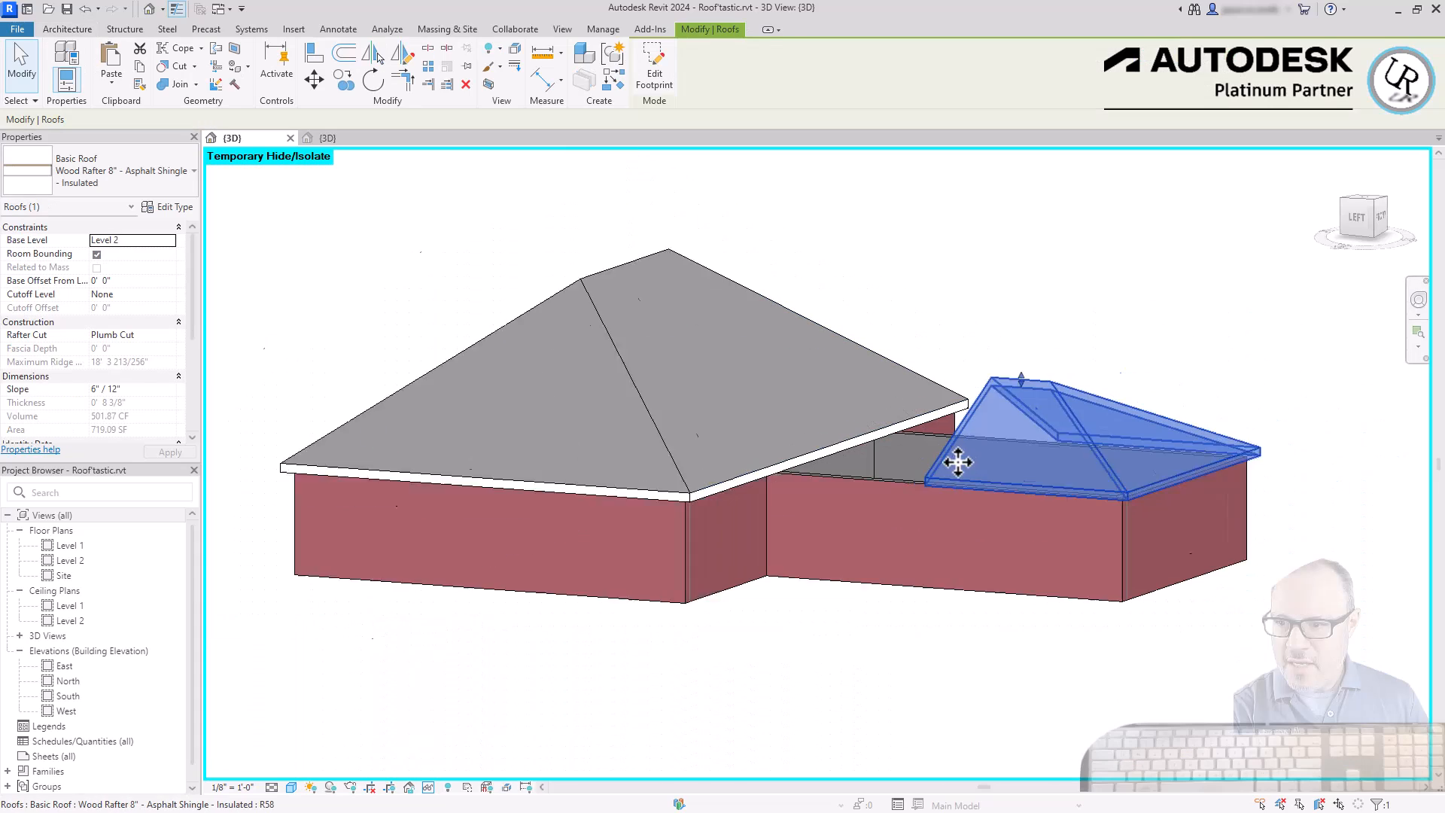
{"action": "left_click", "coordinate": [1104, 345]}
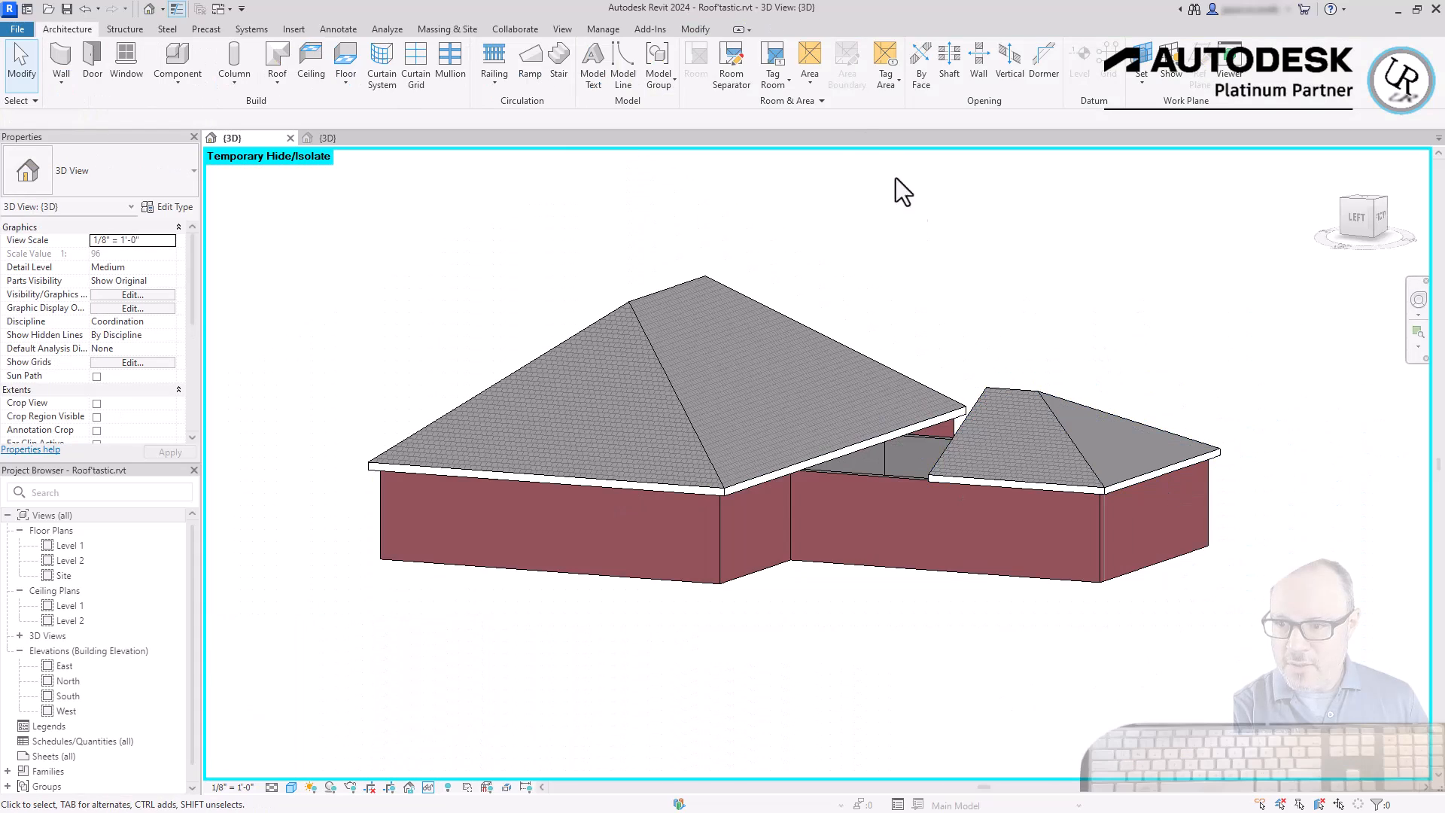
{"action": "left_click", "coordinate": [695, 30]}
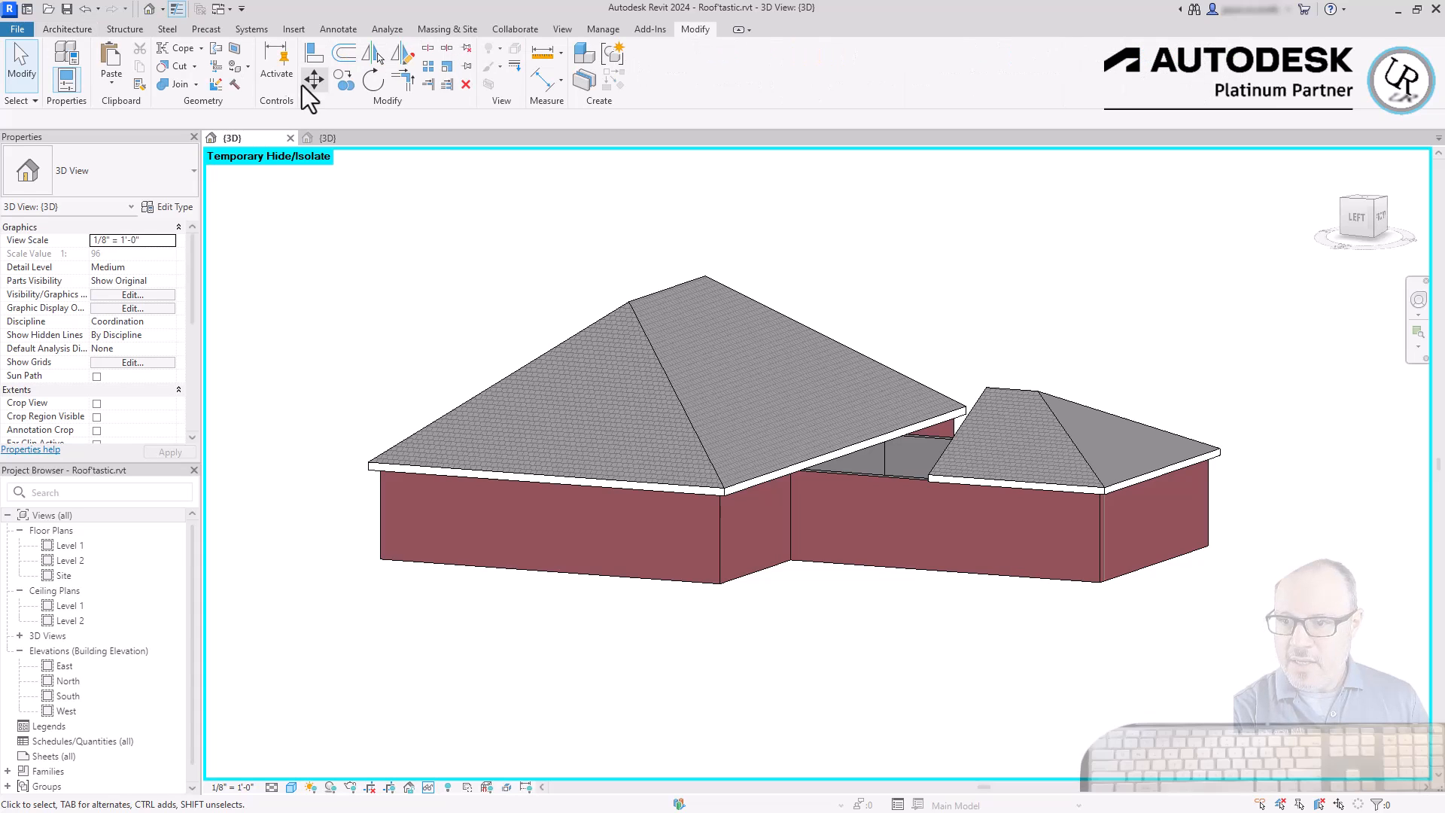
{"action": "left_click", "coordinate": [216, 50]}
{"action": "scroll", "coordinate": [883, 483], "scroll_direction": "up", "scroll_amount": 5}
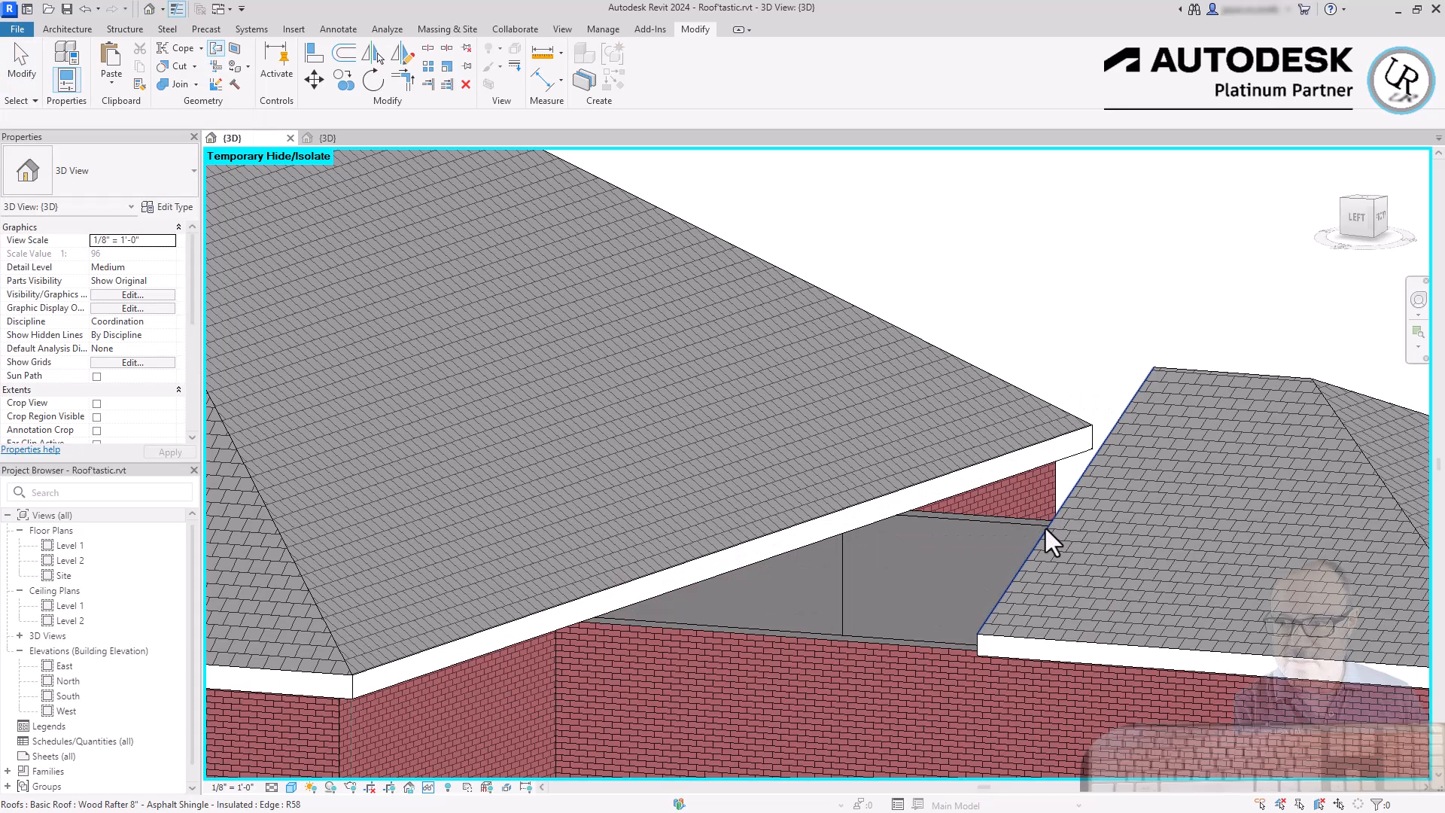
{"action": "left_click", "coordinate": [1041, 529]}
{"action": "scroll", "coordinate": [1181, 511], "scroll_direction": "down", "scroll_amount": 3}
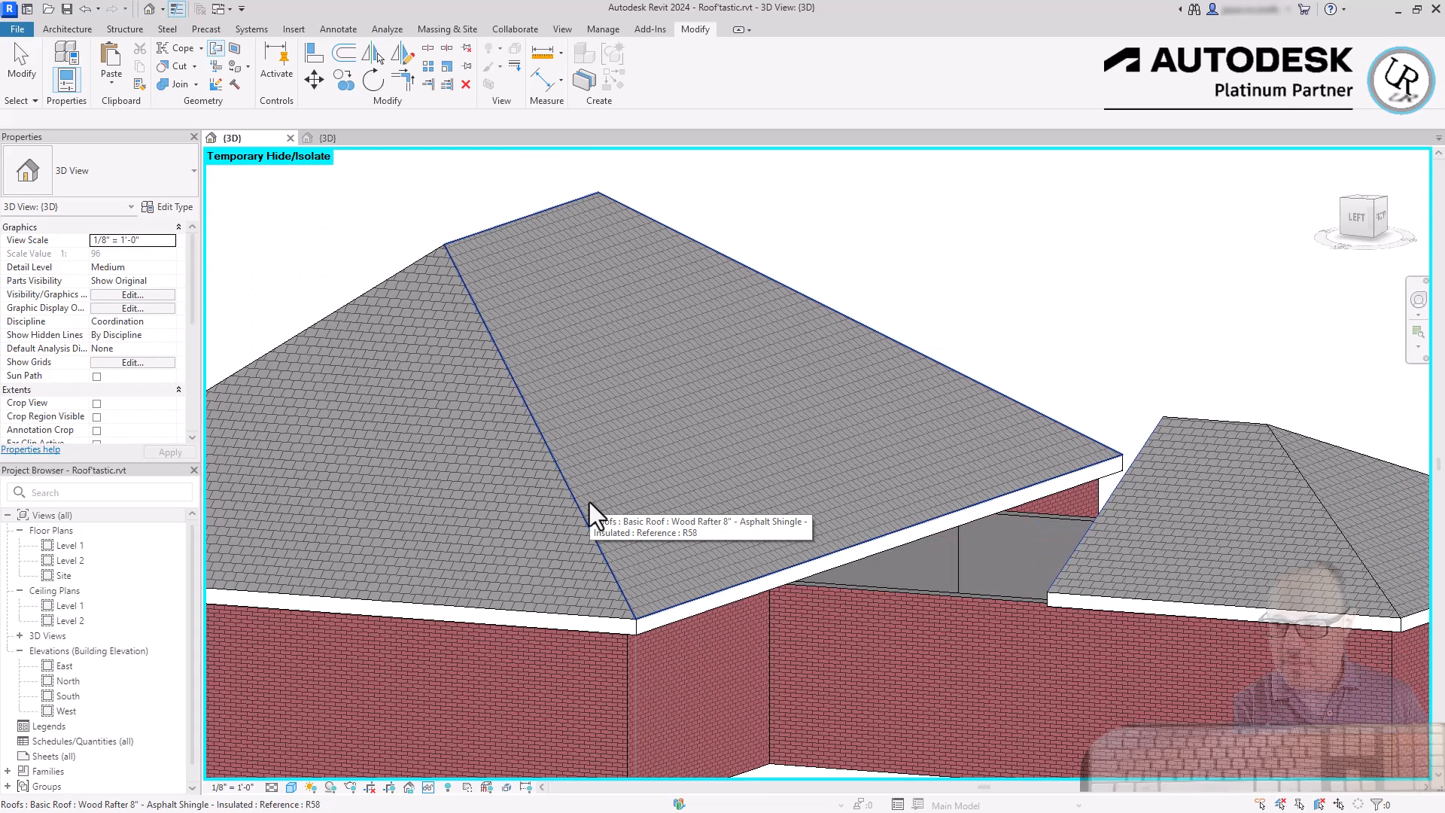
{"action": "left_click", "coordinate": [589, 502]}
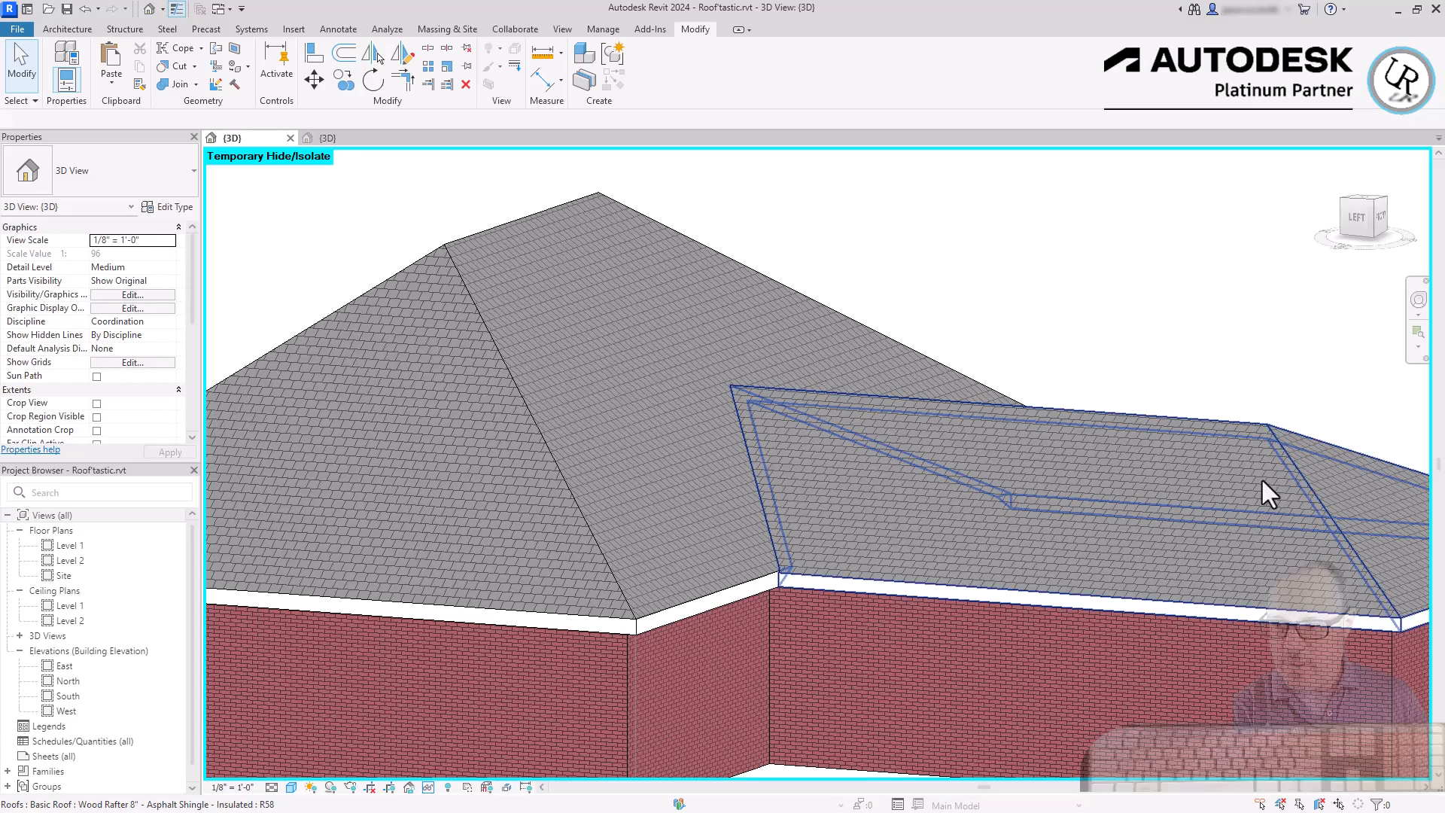
- Examine the valleys and eaves where the extended stem roof meets the main roof
{"action": "scroll", "coordinate": [761, 572], "scroll_direction": "up", "scroll_amount": 6}
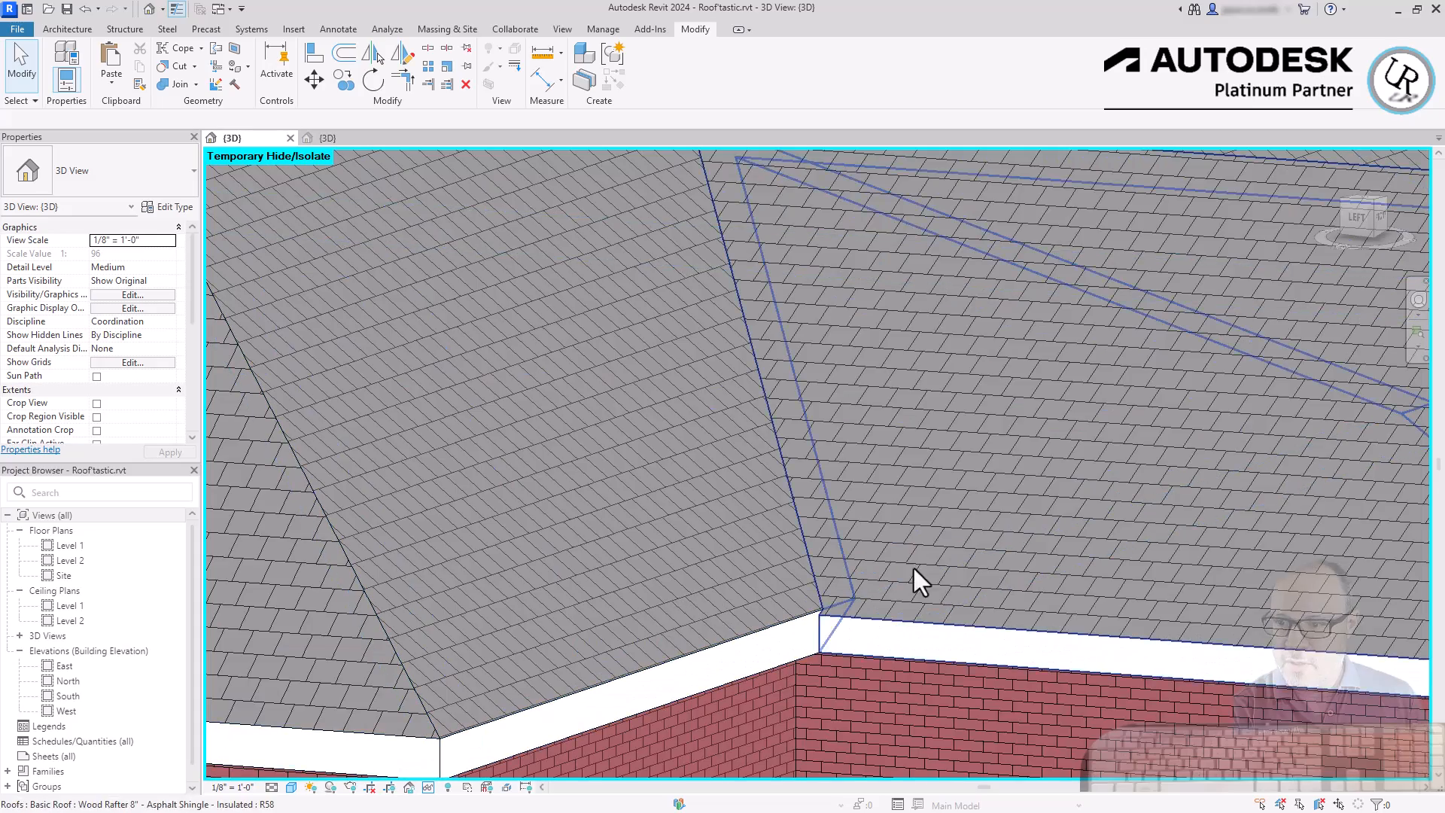
{"action": "scroll", "coordinate": [750, 612], "scroll_direction": "down", "scroll_amount": 5}
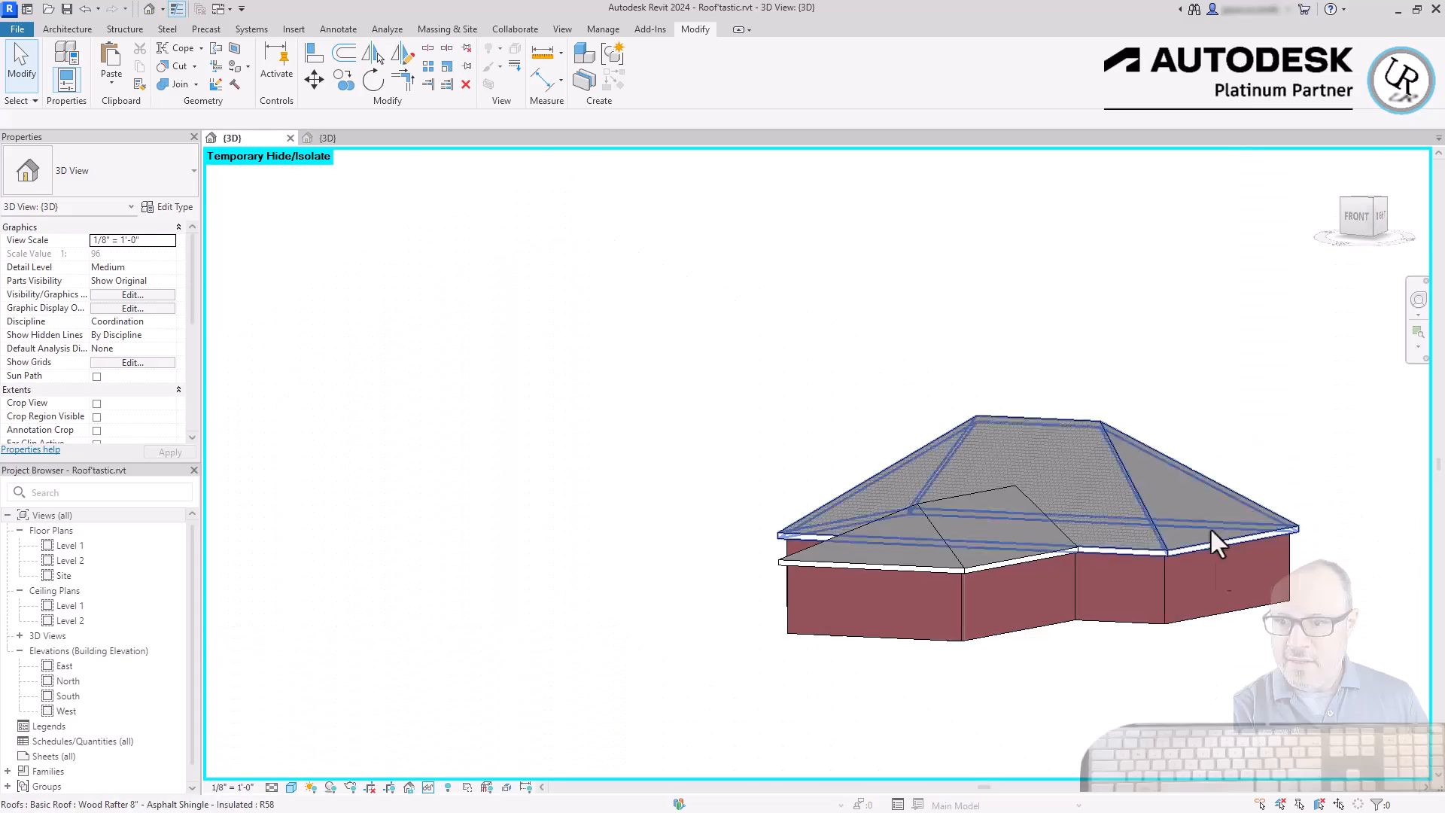
{"action": "scroll", "coordinate": [1210, 529], "scroll_direction": "up", "scroll_amount": 2}
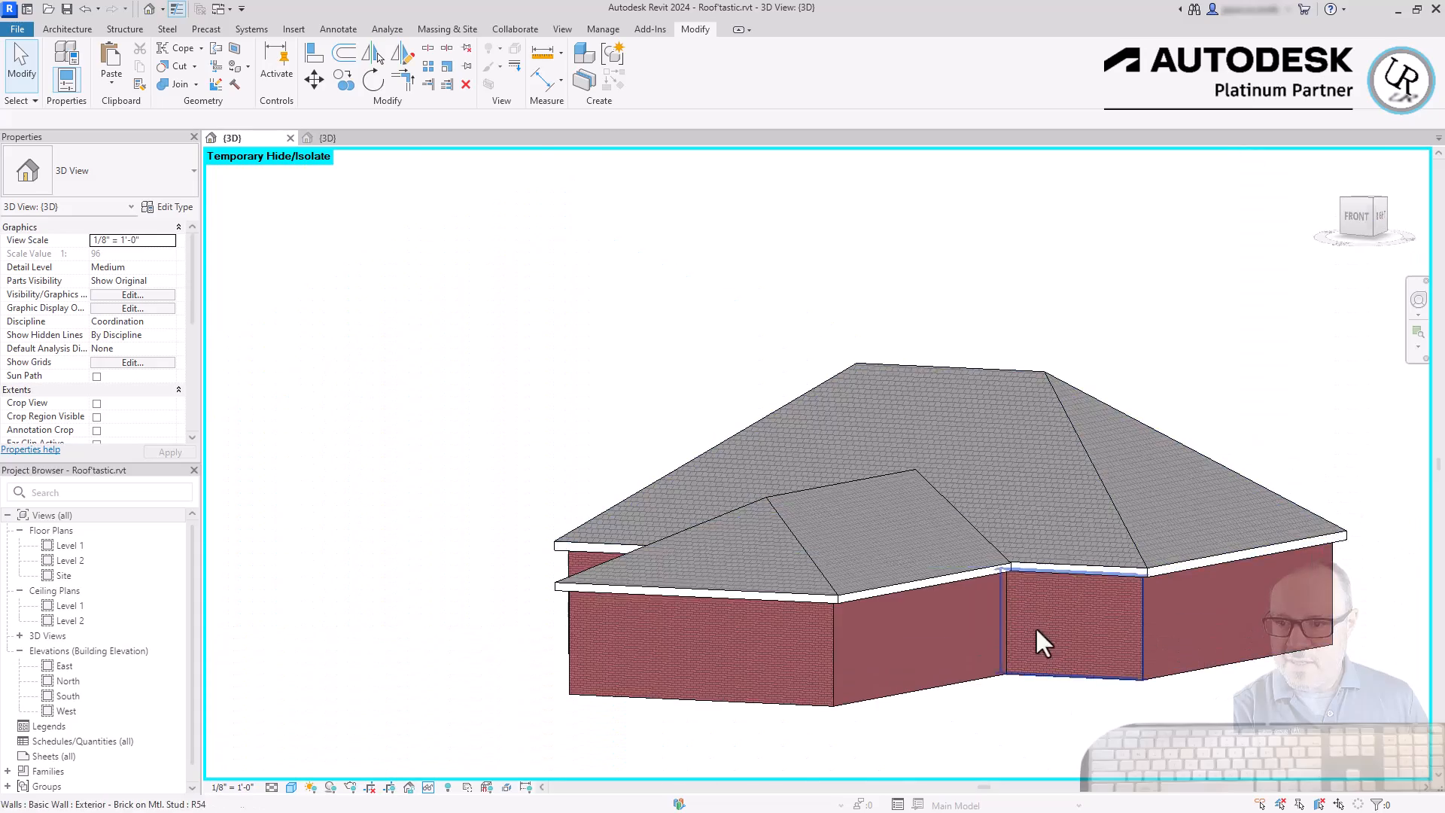
{"action": "scroll", "coordinate": [1082, 516], "scroll_direction": "up", "scroll_amount": 2}
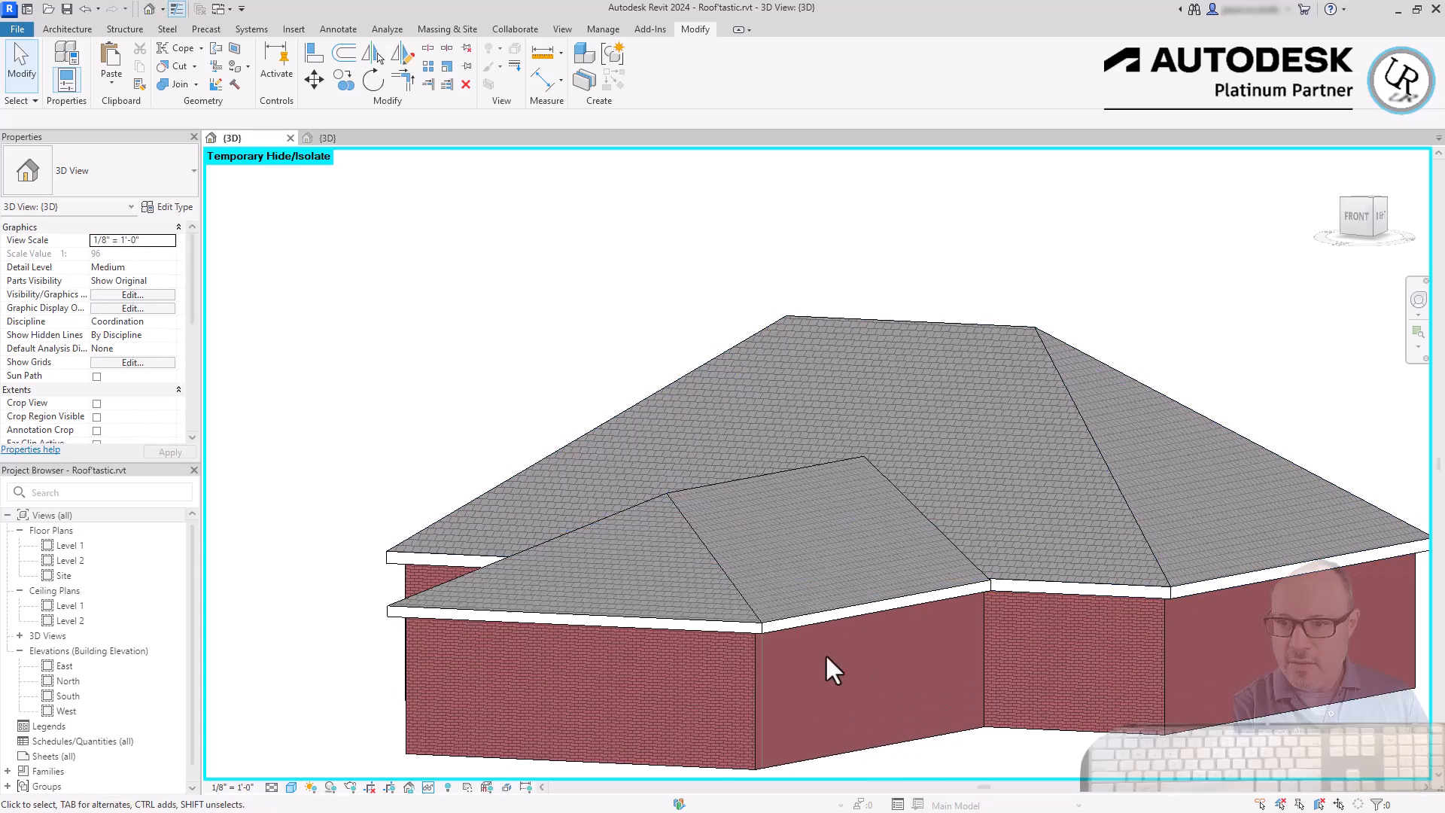
{"action": "left_click", "coordinate": [828, 607]}
{"action": "scroll", "coordinate": [854, 522], "scroll_direction": "up", "scroll_amount": 4}
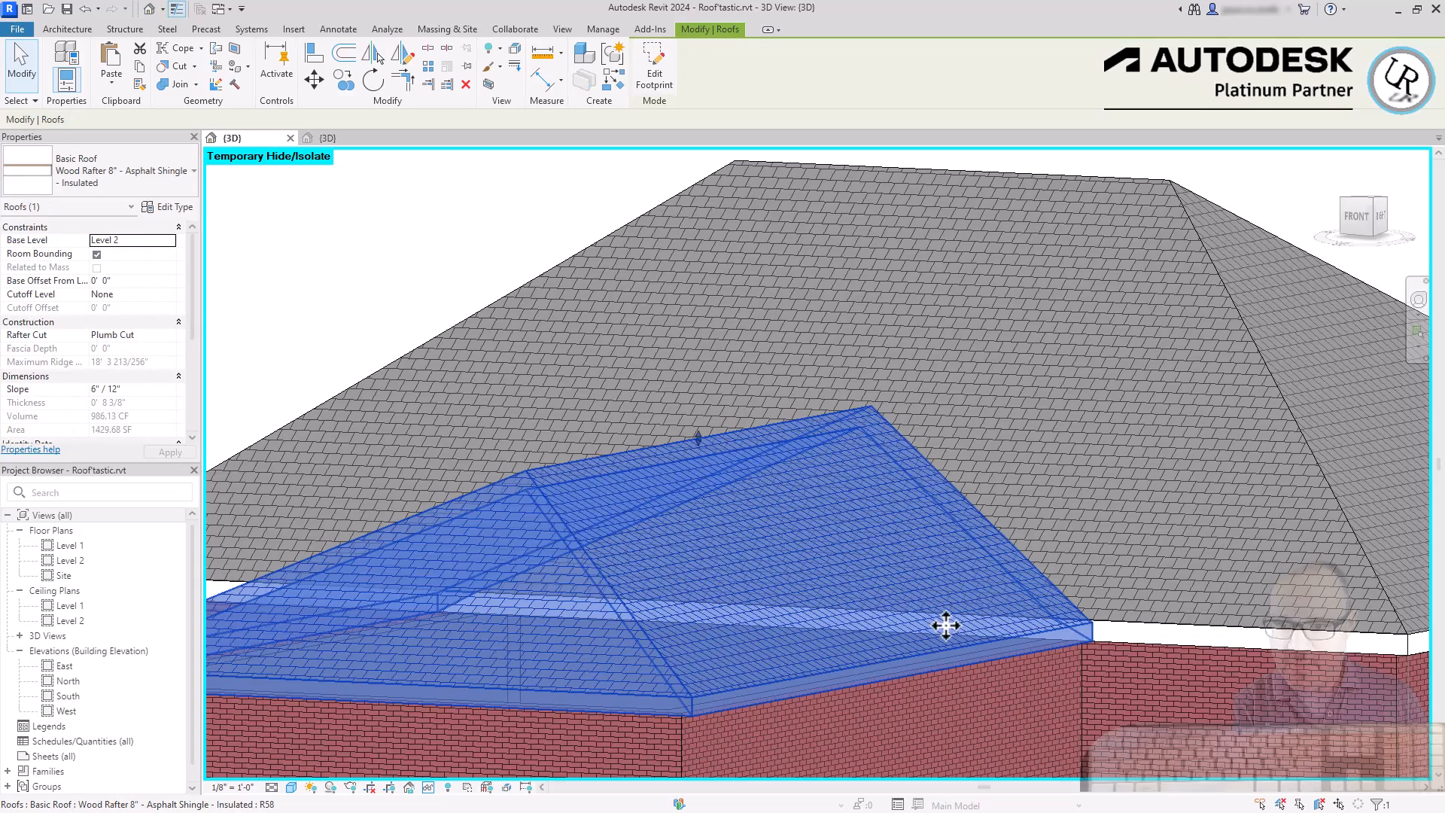
{"action": "scroll", "coordinate": [951, 589], "scroll_direction": "up", "scroll_amount": 4}
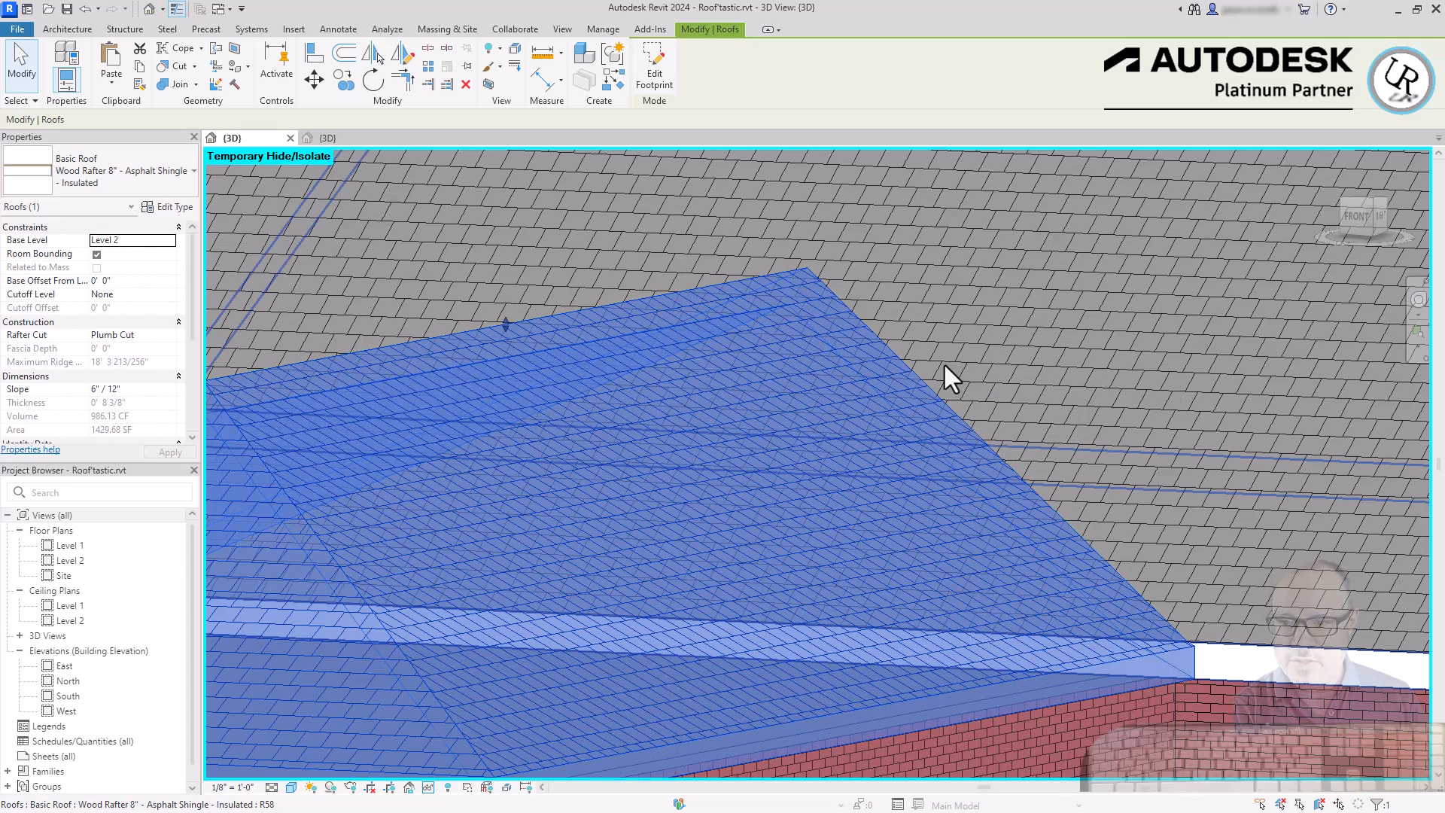
{"action": "scroll", "coordinate": [755, 526], "scroll_direction": "down", "scroll_amount": 5}
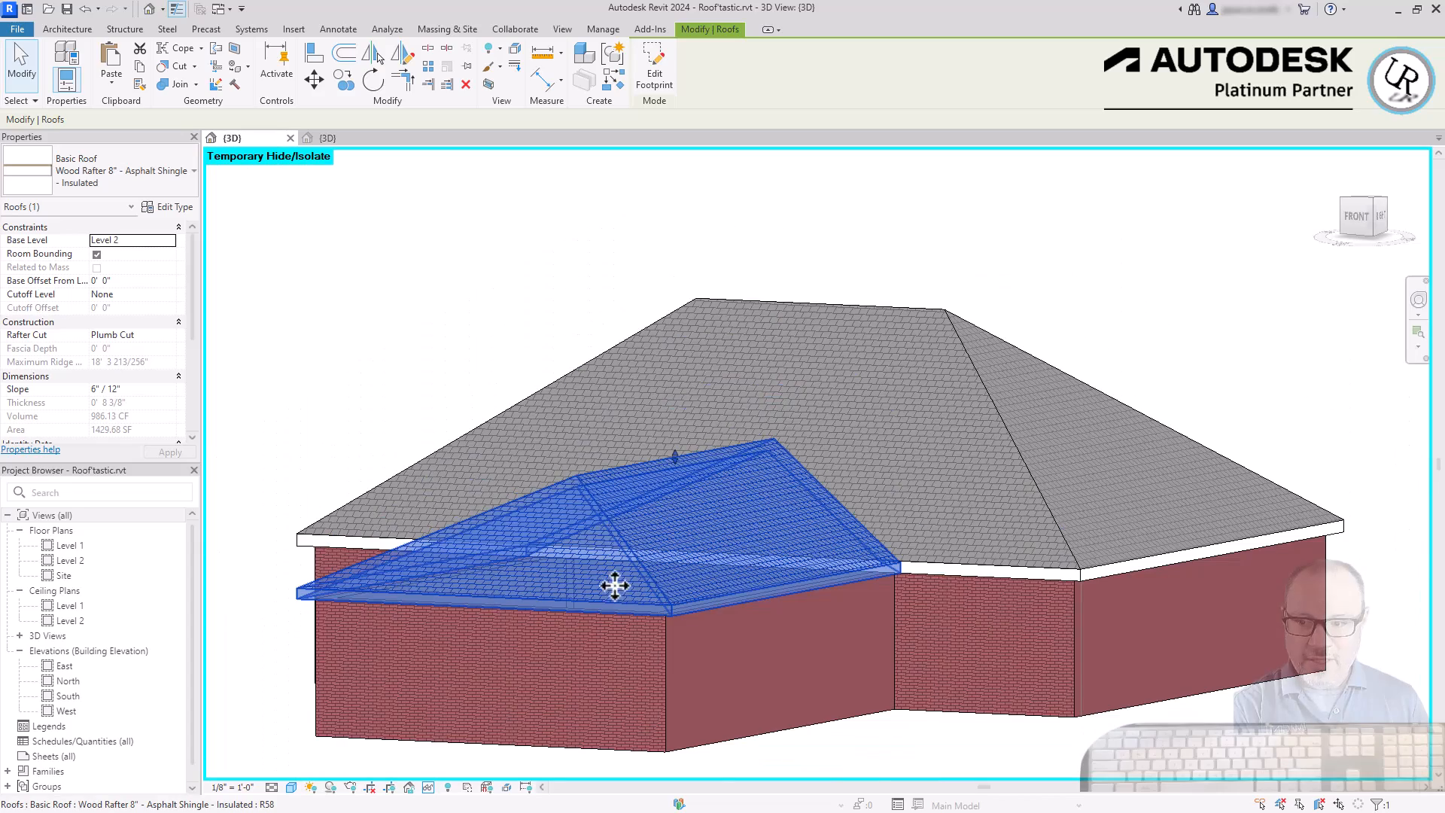
{"action": "middle_click_drag", "start_coordinate": [422, 497], "coordinate": [843, 471], "text": "shift"}
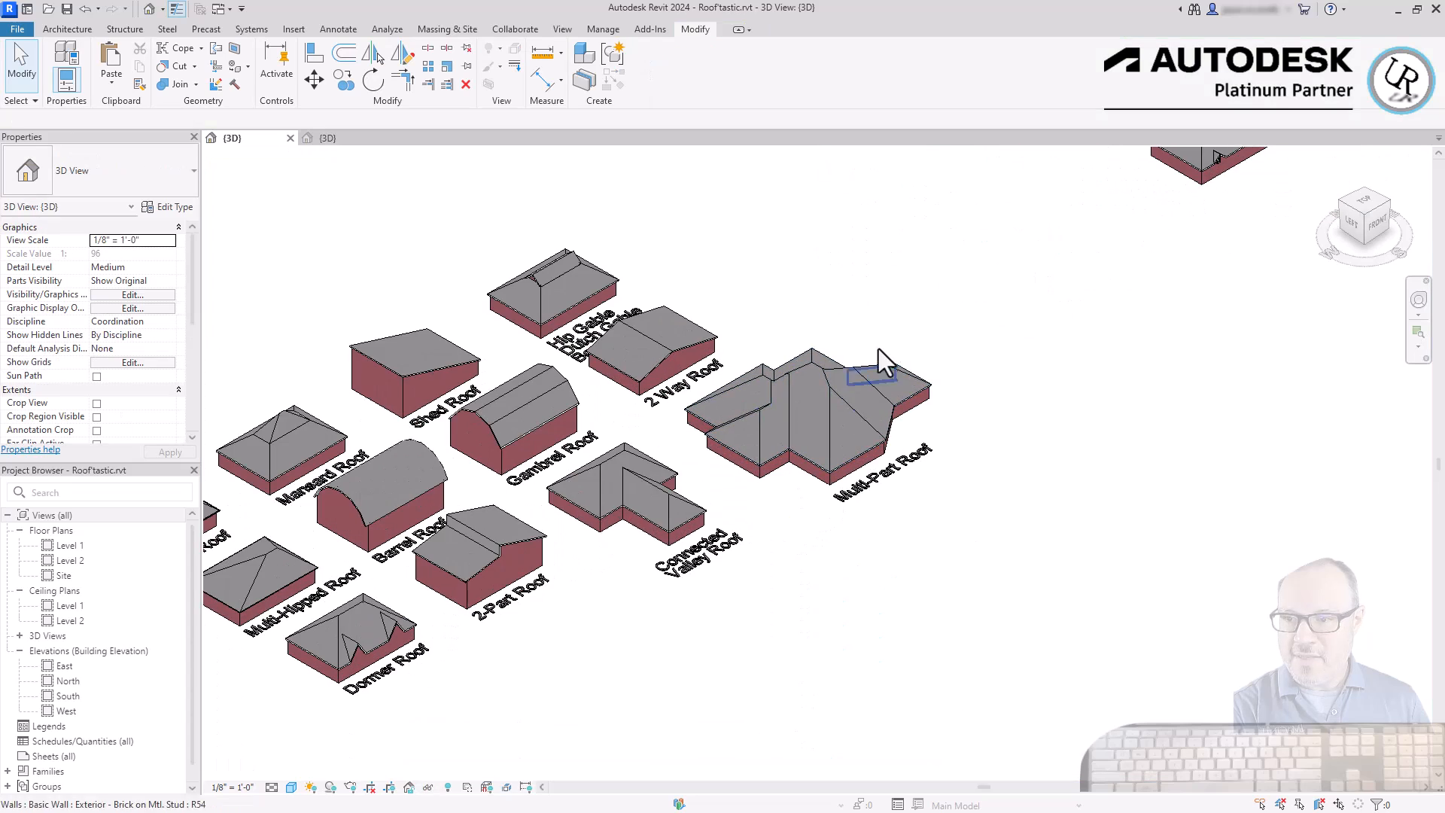
- Examine the slopes and ridges of the Multi-Part Roof sample from several sides
{"action": "scroll", "coordinate": [859, 359], "scroll_direction": "up", "scroll_amount": 4}
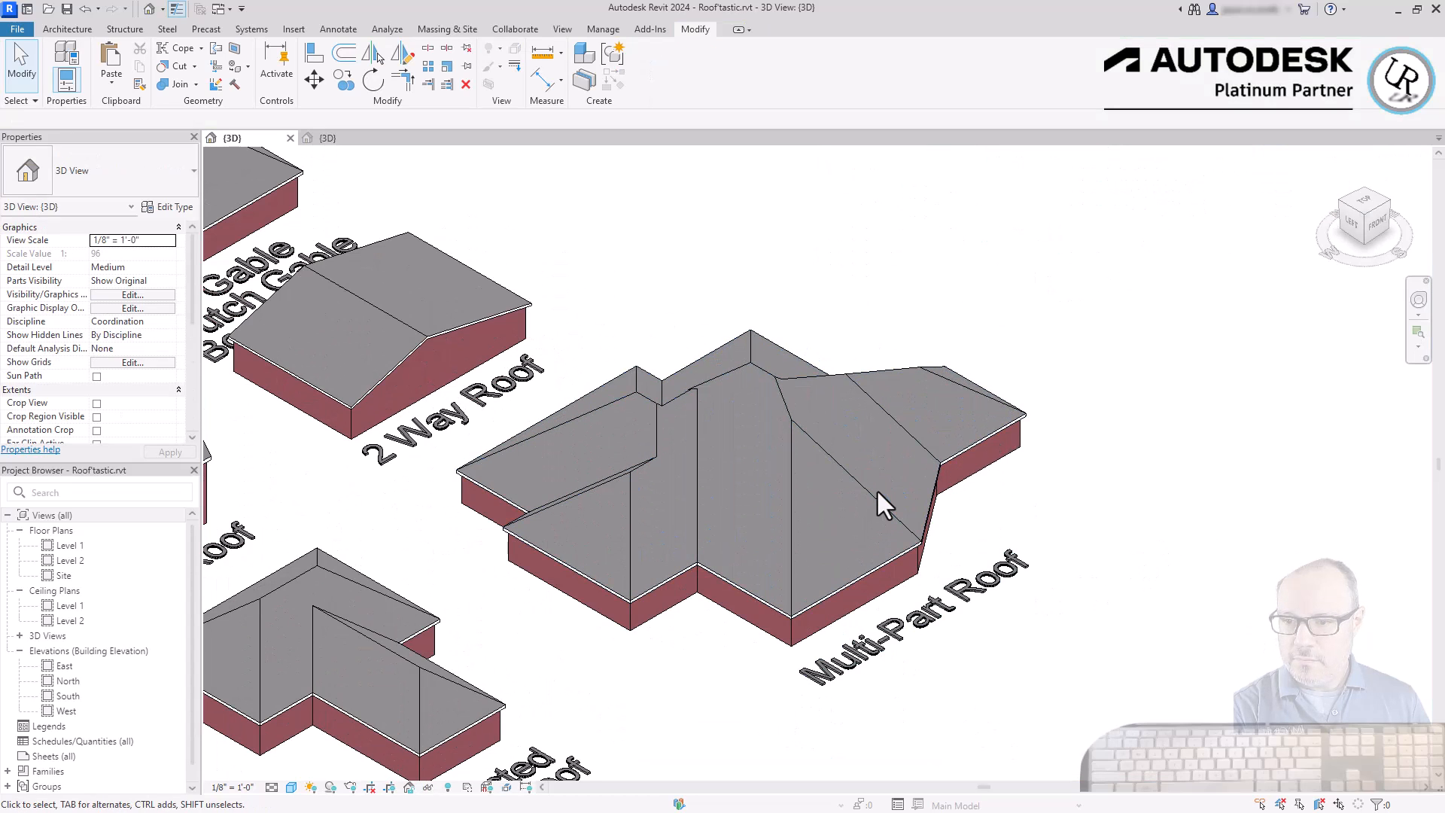
{"action": "left_click", "coordinate": [892, 512]}
{"action": "middle_click_drag", "start_coordinate": [892, 512], "coordinate": [1139, 467], "text": "shift"}
{"action": "key", "text": "Escape"}
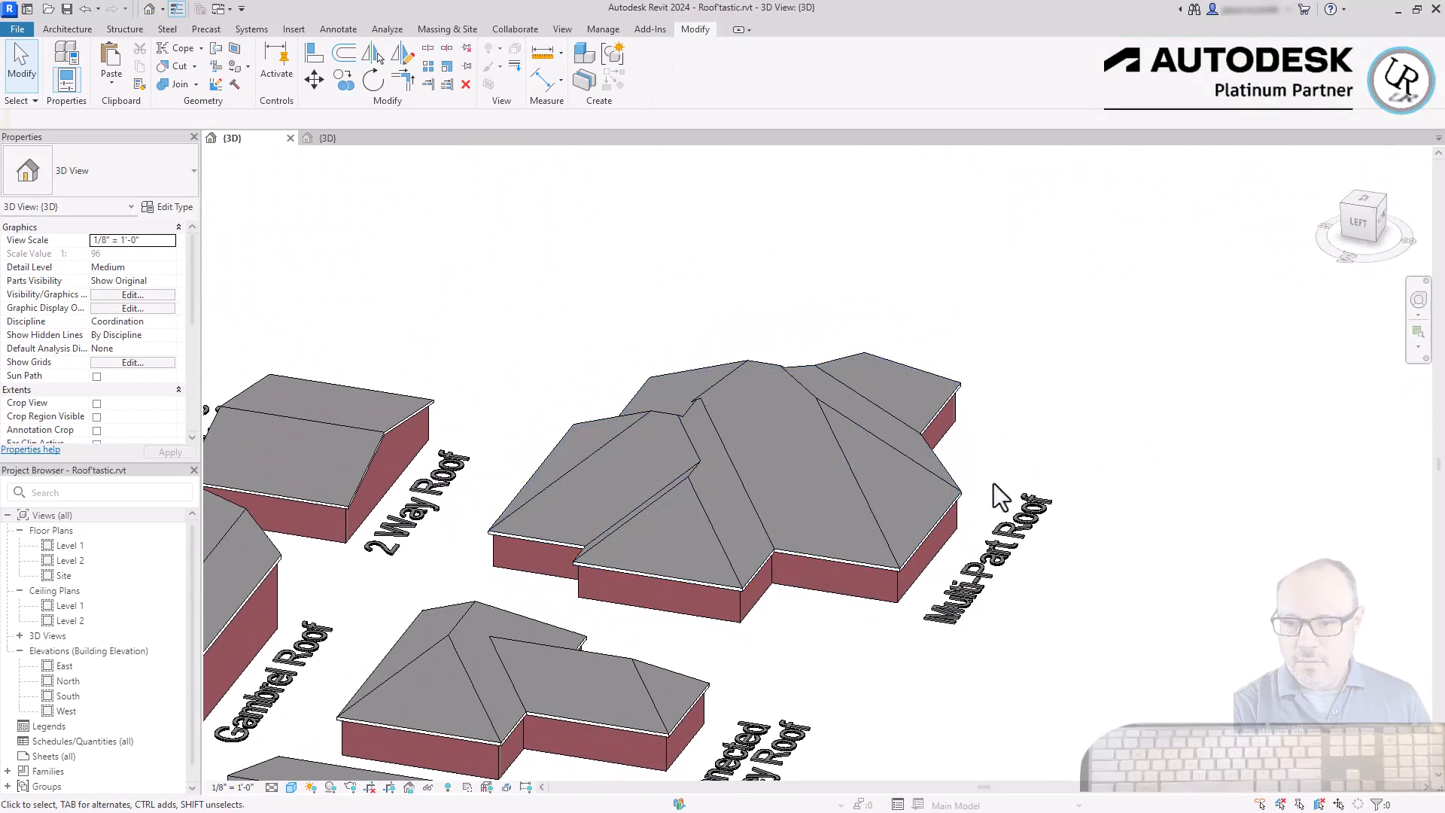
{"action": "scroll", "coordinate": [721, 468], "scroll_direction": "up", "scroll_amount": 3}
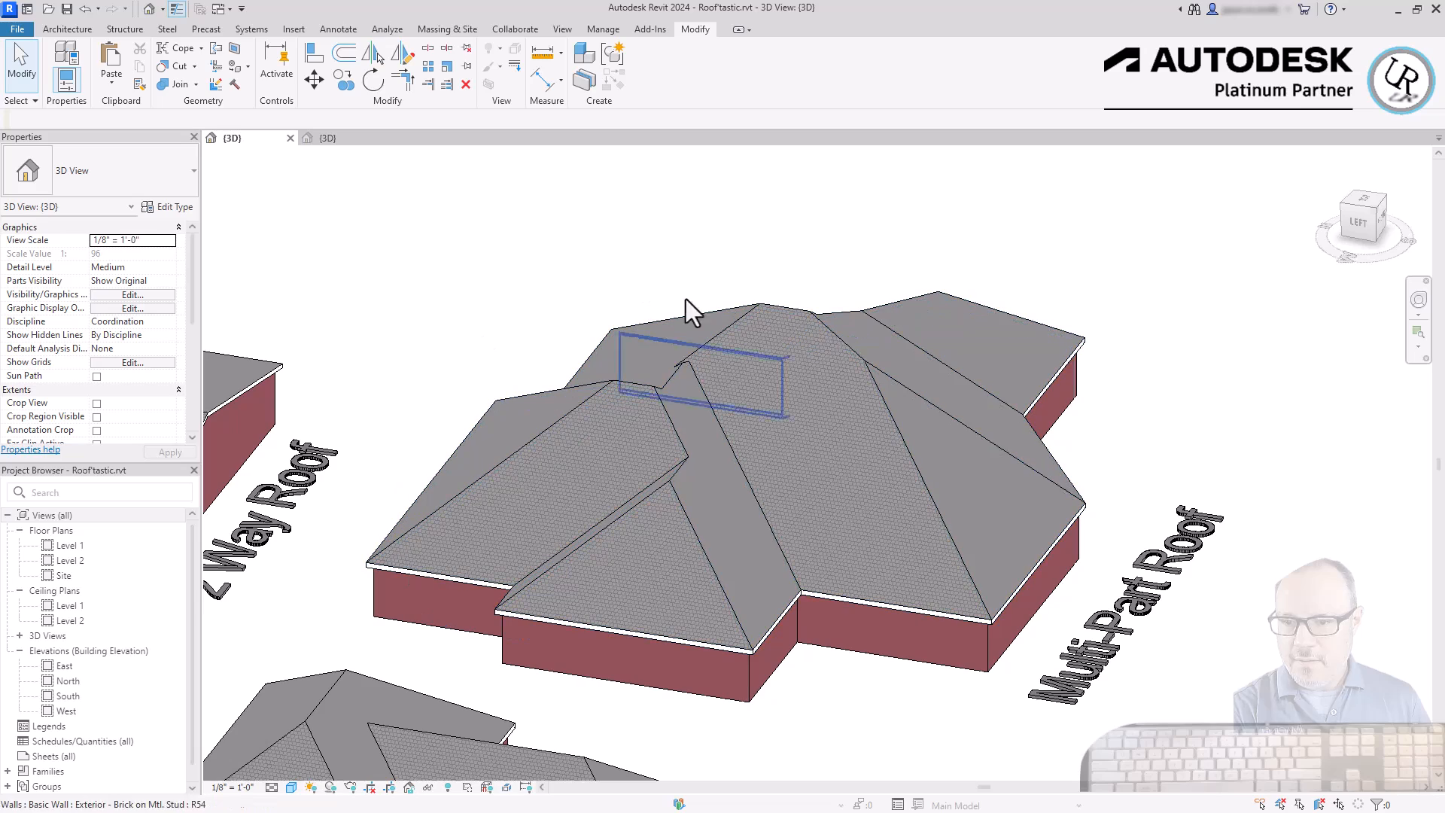
{"action": "scroll", "coordinate": [399, 408], "scroll_direction": "down", "scroll_amount": 5}
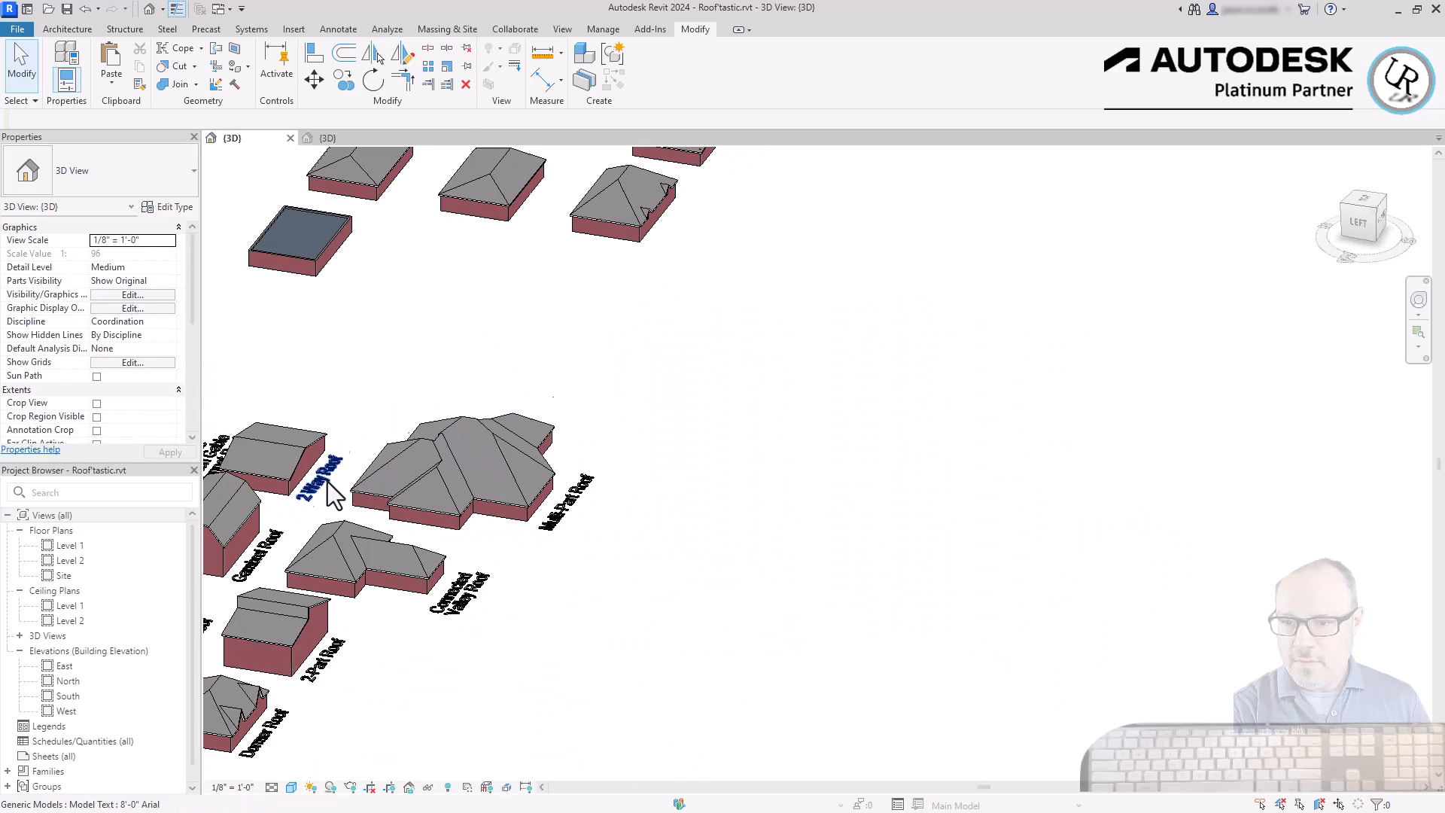
- Start a footprint roof on Level 2 for the unroofed multi-sided building, picking the northwest and west walls with a 1' overhang
{"action": "middle_click_drag", "start_coordinate": [1151, 513], "coordinate": [903, 578], "text": "shift"}
{"action": "scroll", "coordinate": [505, 396], "scroll_direction": "down", "scroll_amount": 4}
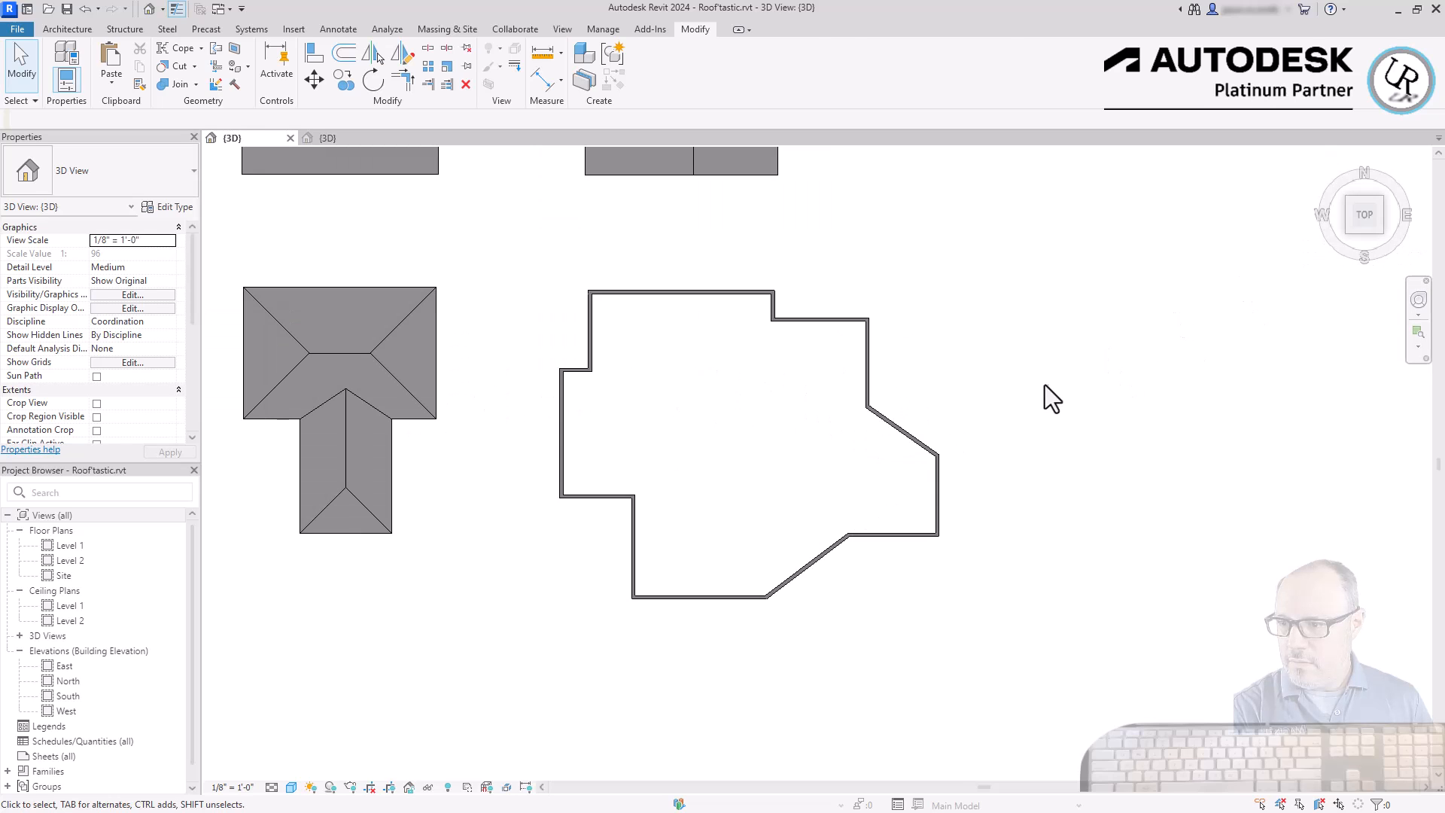
{"action": "key", "text": "r"}
{"action": "key", "text": "f"}
{"action": "left_click", "coordinate": [708, 446]}
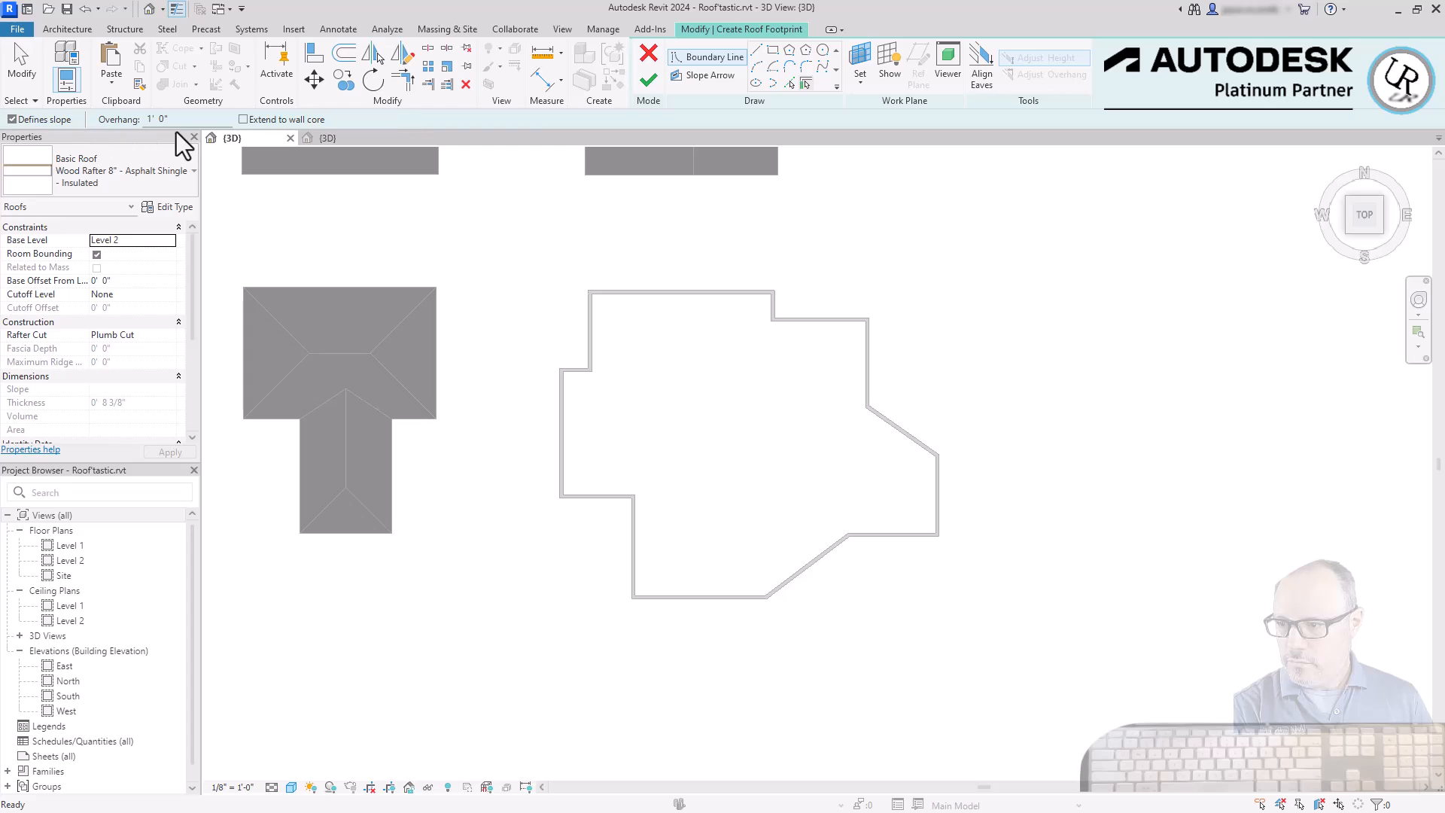
{"action": "scroll", "coordinate": [589, 326], "scroll_direction": "up", "scroll_amount": 3}
{"action": "left_click", "coordinate": [565, 368]}
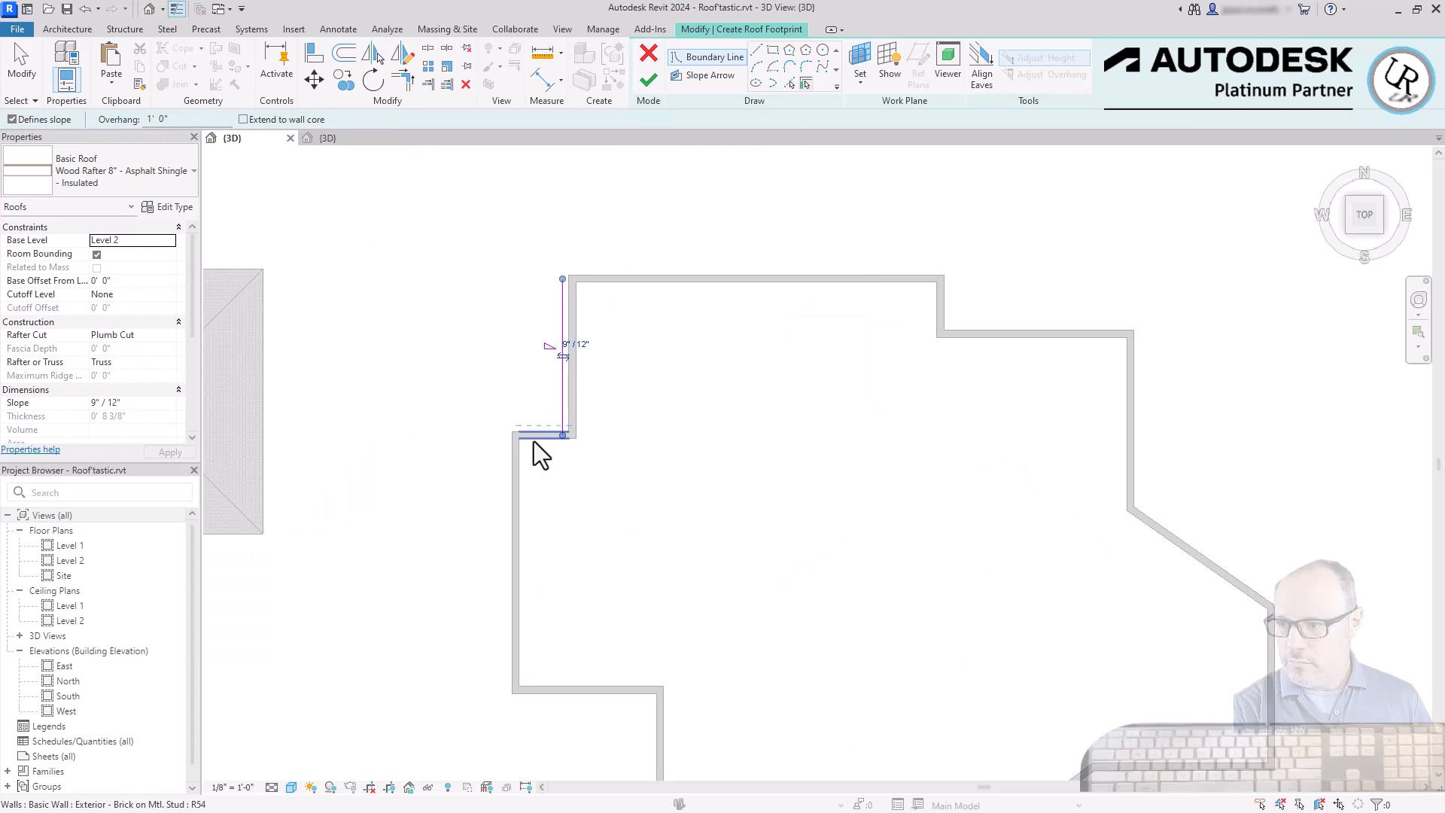
{"action": "left_click", "coordinate": [536, 433]}
{"action": "left_click", "coordinate": [516, 526]}
{"action": "left_click", "coordinate": [566, 692]}
- Pick the remaining north, east, angled and south walls to close the footprint, and finish the roof
{"action": "left_click", "coordinate": [753, 278]}
{"action": "left_click", "coordinate": [1047, 340]}
{"action": "left_click", "coordinate": [1140, 406]}
{"action": "left_click", "coordinate": [1236, 591]}
{"action": "left_click", "coordinate": [1274, 666]}
{"action": "scroll", "coordinate": [1032, 277], "scroll_direction": "down", "scroll_amount": 3}
{"action": "scroll", "coordinate": [1036, 499], "scroll_direction": "up", "scroll_amount": 3}
{"action": "left_click", "coordinate": [1114, 460]}
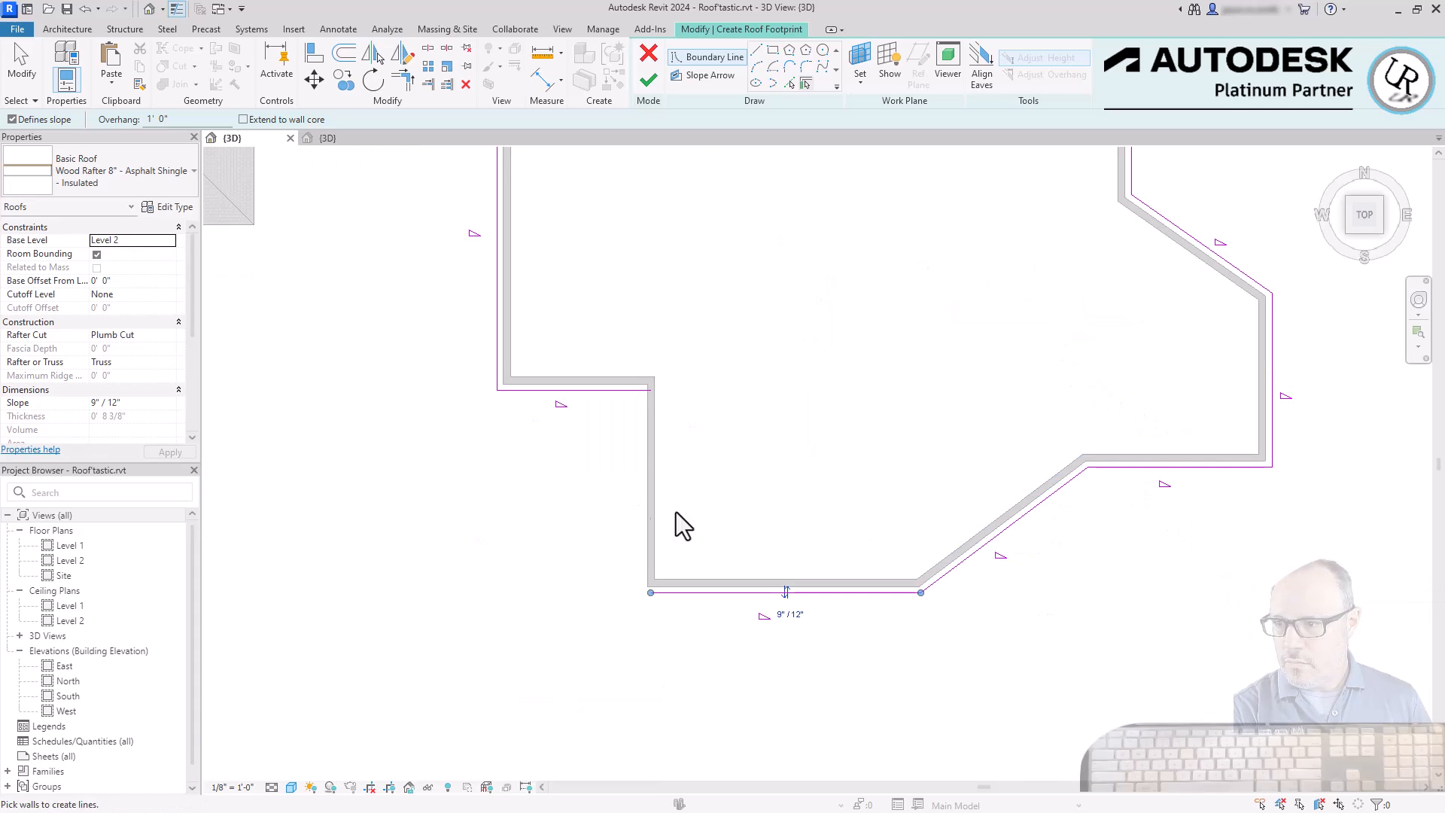
{"action": "left_click", "coordinate": [653, 519]}
{"action": "scroll", "coordinate": [752, 339], "scroll_direction": "down", "scroll_amount": 5}
{"action": "left_click", "coordinate": [648, 79]}
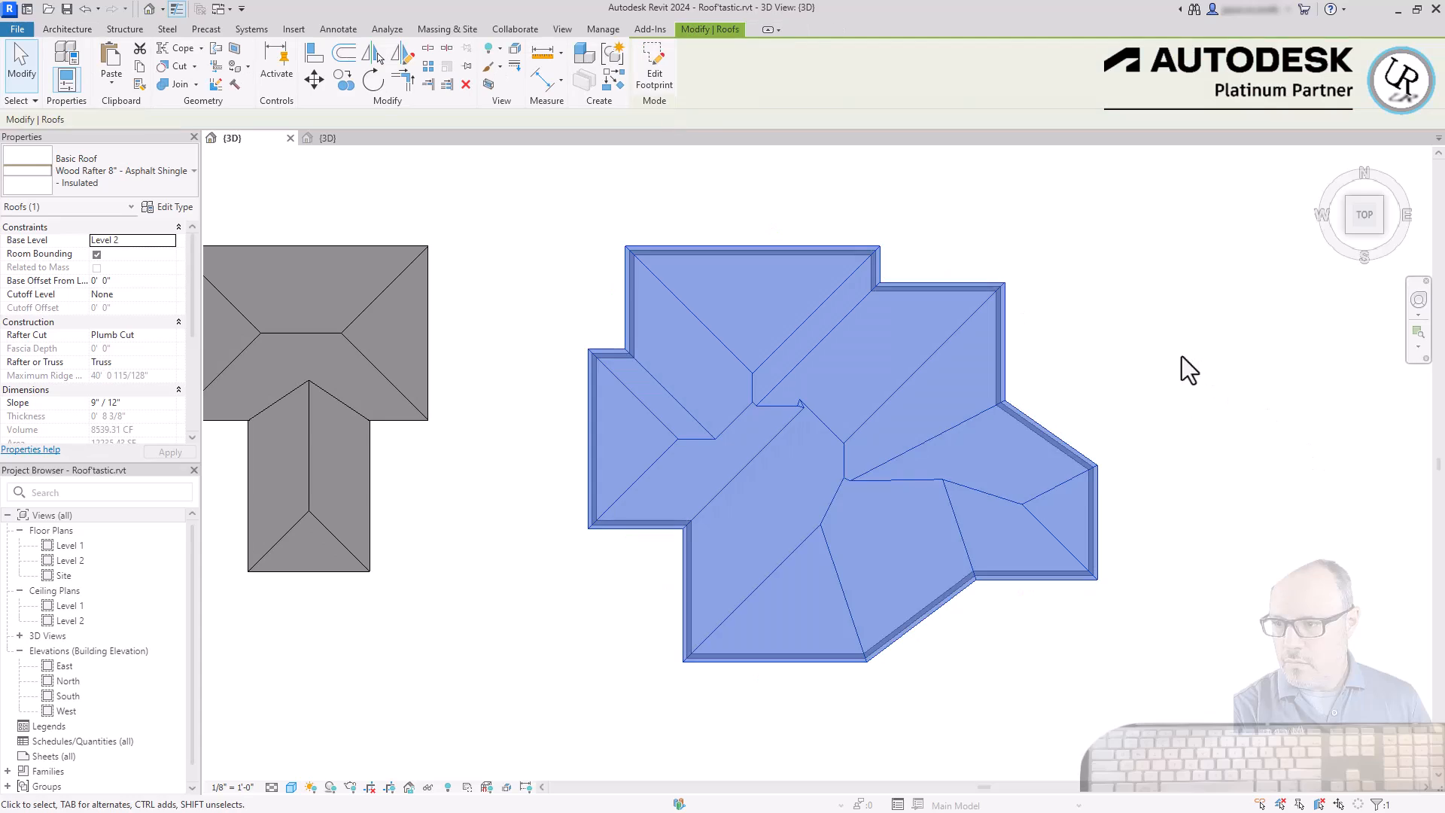
{"action": "left_click", "coordinate": [1185, 355]}
- Lower the slopes on the west side of the multi-sided building's roof by pulling down two of its ridge handles
{"action": "left_click", "coordinate": [878, 475]}
{"action": "middle_click_drag", "start_coordinate": [894, 549], "coordinate": [803, 237], "text": "shift"}
{"action": "middle_click_drag", "start_coordinate": [698, 486], "coordinate": [1140, 486], "text": "shift"}
{"action": "key", "text": "Escape"}
{"action": "left_click", "coordinate": [1126, 490]}
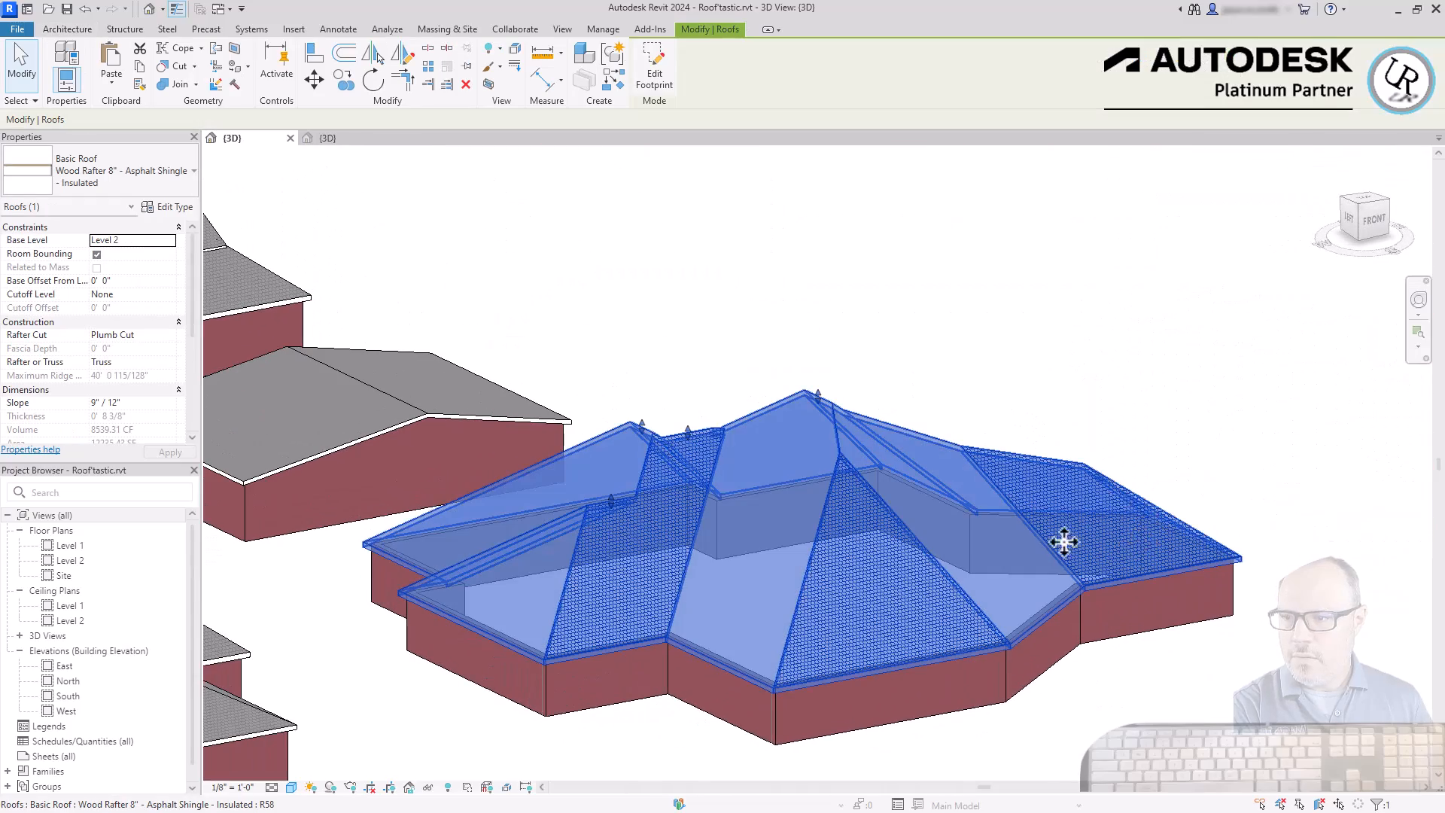
{"action": "scroll", "coordinate": [581, 446], "scroll_direction": "up", "scroll_amount": 3}
{"action": "left_click_drag", "start_coordinate": [641, 557], "coordinate": [643, 617]}
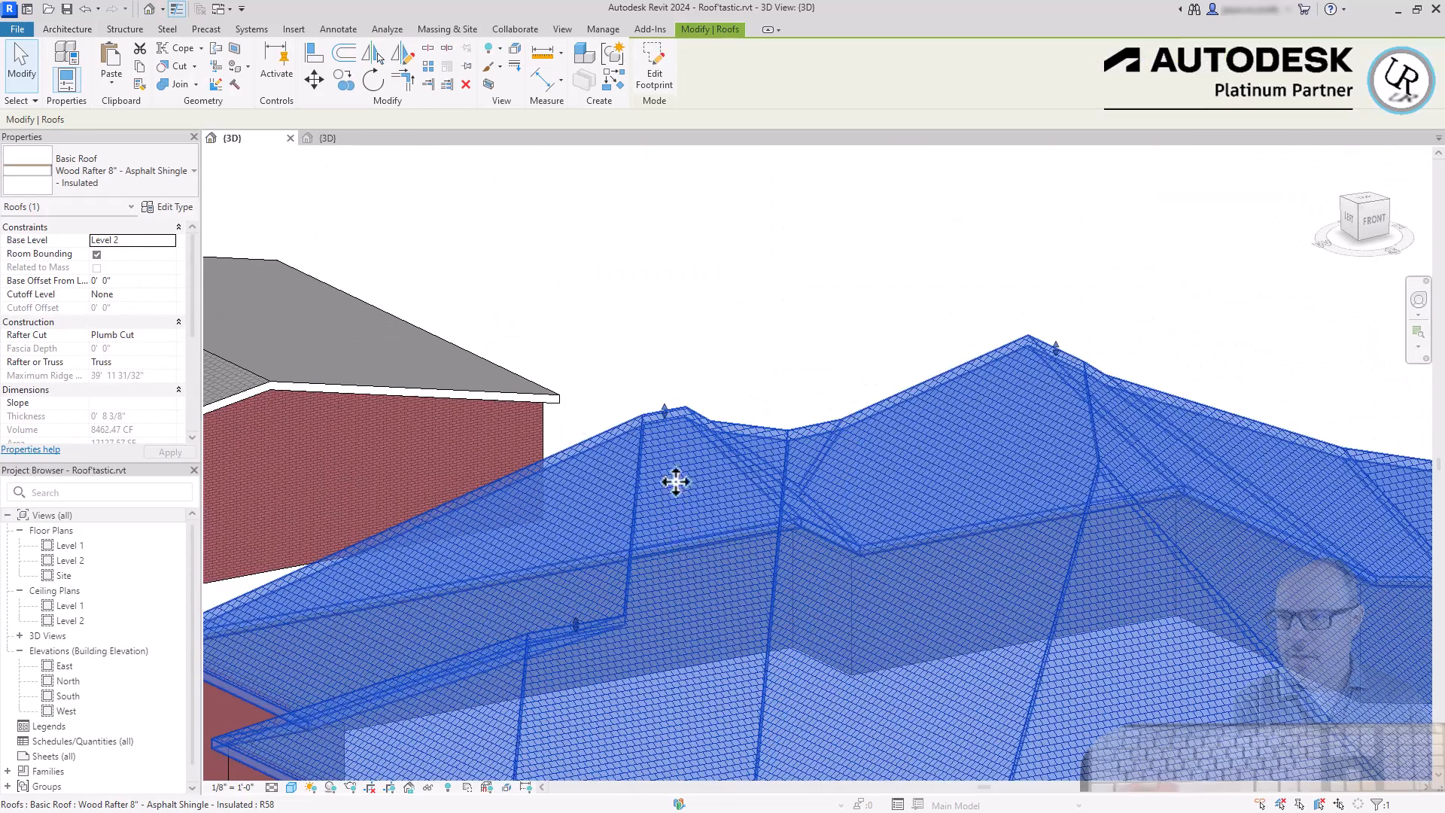
{"action": "left_click_drag", "start_coordinate": [665, 412], "coordinate": [651, 479]}
{"action": "key", "text": "Escape"}
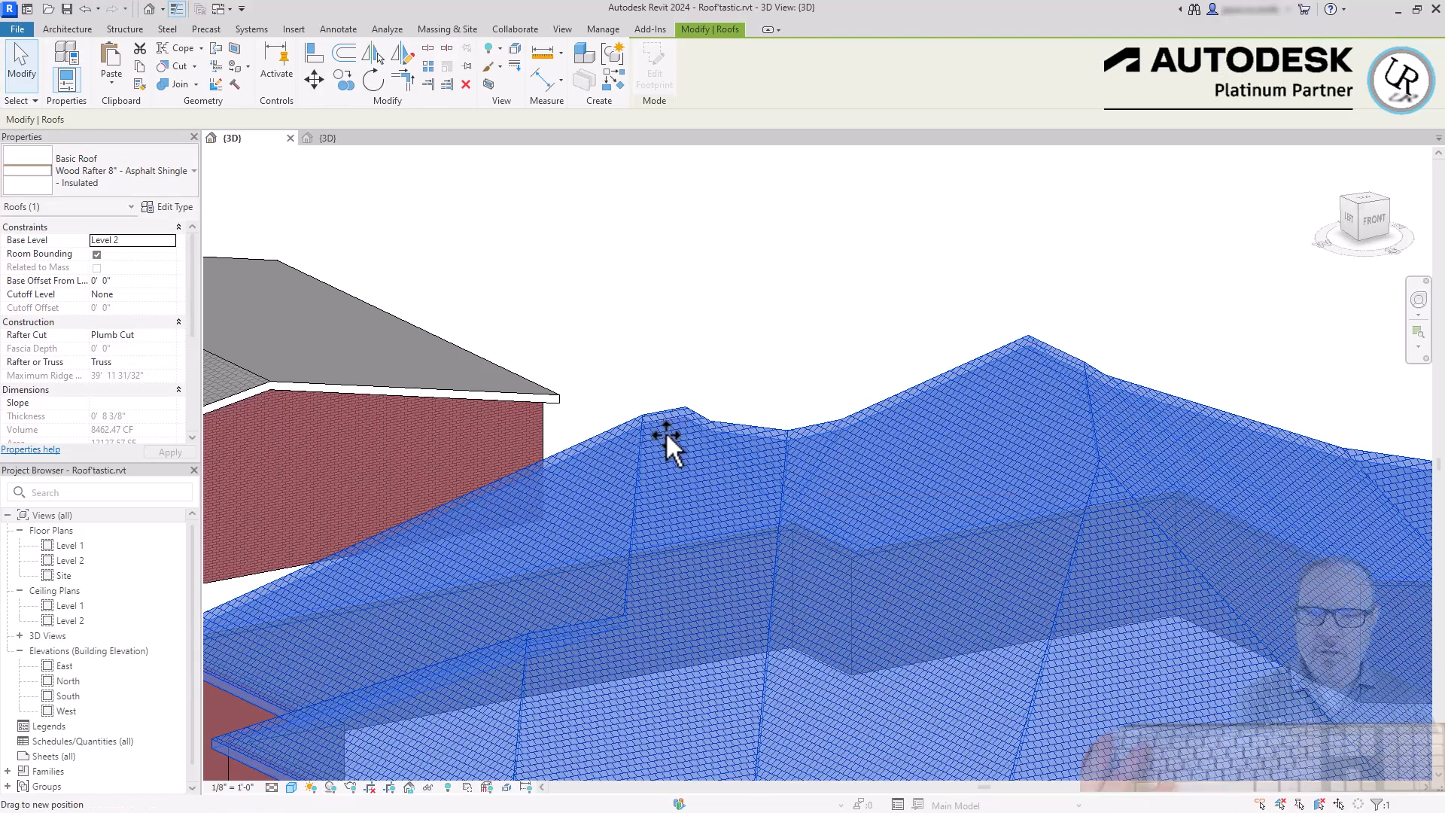
{"action": "left_click_drag", "start_coordinate": [666, 435], "coordinate": [666, 436]}
- Pull down the ridge handles at the roof's highest peak and its neighbouring ridge to flatten those slopes
{"action": "middle_click_drag", "start_coordinate": [712, 507], "coordinate": [1195, 390], "text": "shift"}
{"action": "scroll", "coordinate": [1156, 557], "scroll_direction": "down", "scroll_amount": 3}
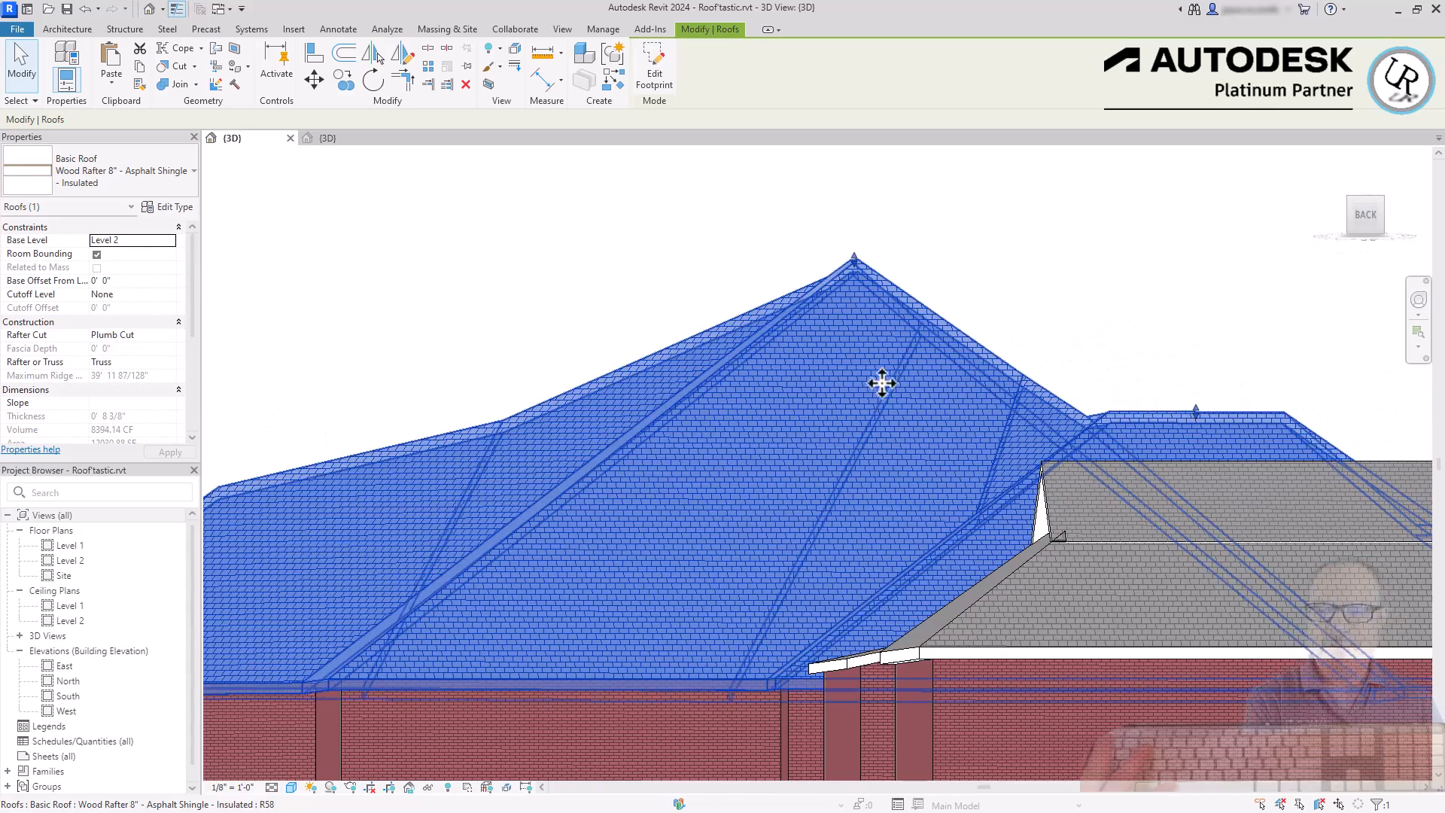
{"action": "left_click_drag", "start_coordinate": [855, 260], "coordinate": [855, 292]}
{"action": "middle_click_drag", "start_coordinate": [783, 323], "coordinate": [816, 373], "text": "shift"}
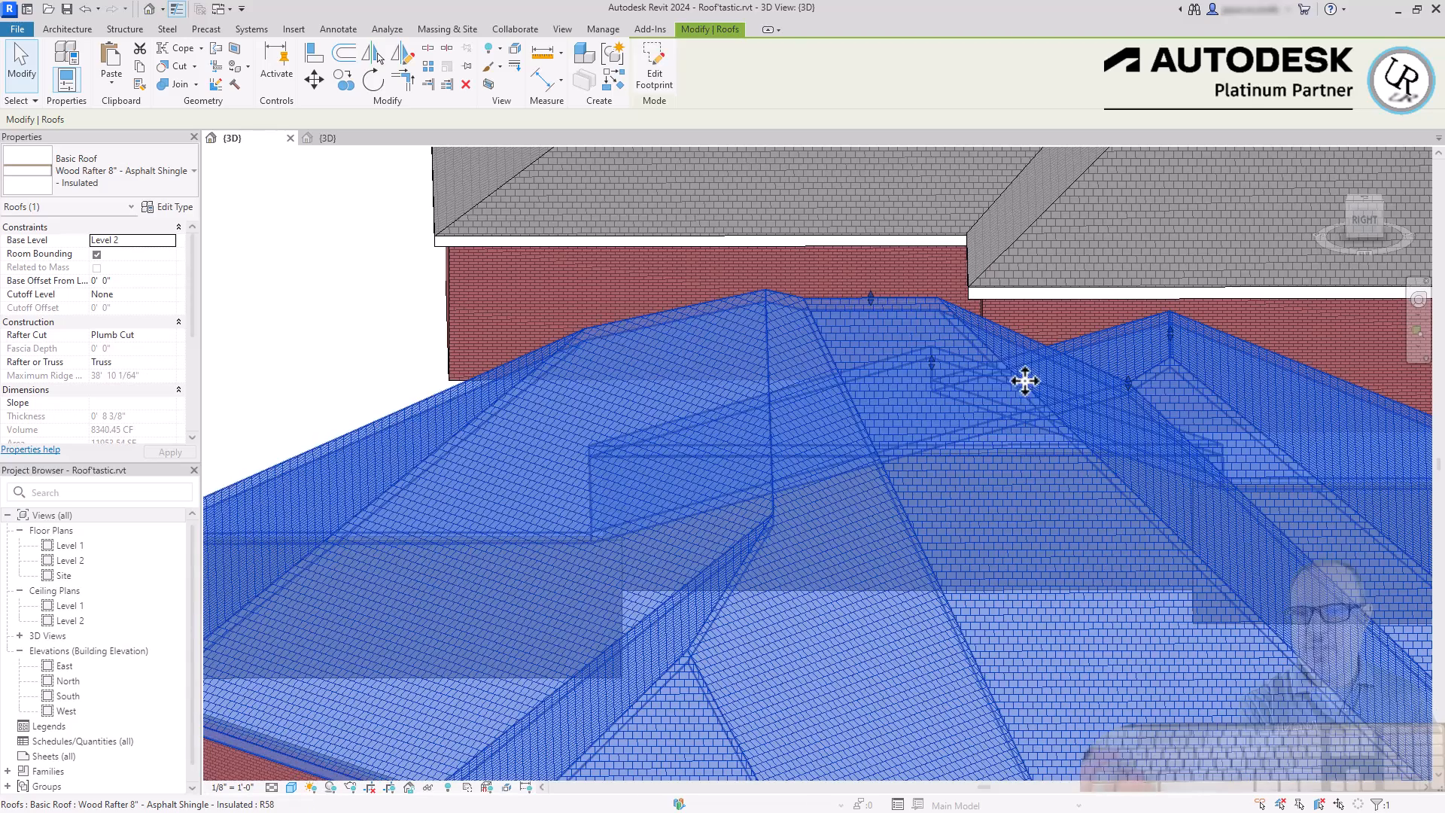
{"action": "left_click_drag", "start_coordinate": [868, 301], "coordinate": [871, 336]}
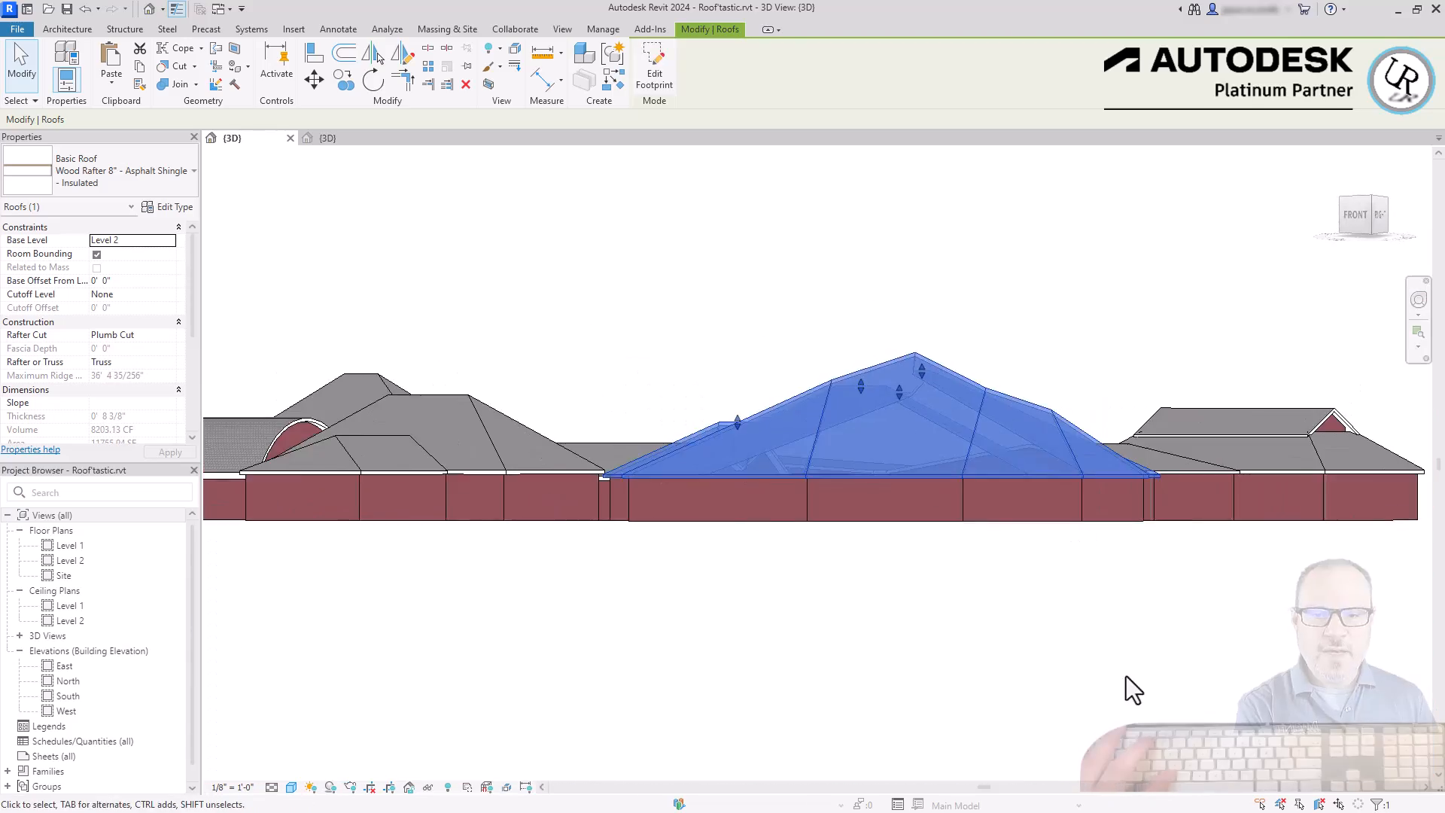
{"action": "left_click", "coordinate": [1126, 676]}
- Edit the roof's footprint in top view and draw a semicircular arc beyond the end of the west wing
{"action": "middle_click_drag", "start_coordinate": [1132, 452], "coordinate": [558, 684], "text": "shift"}
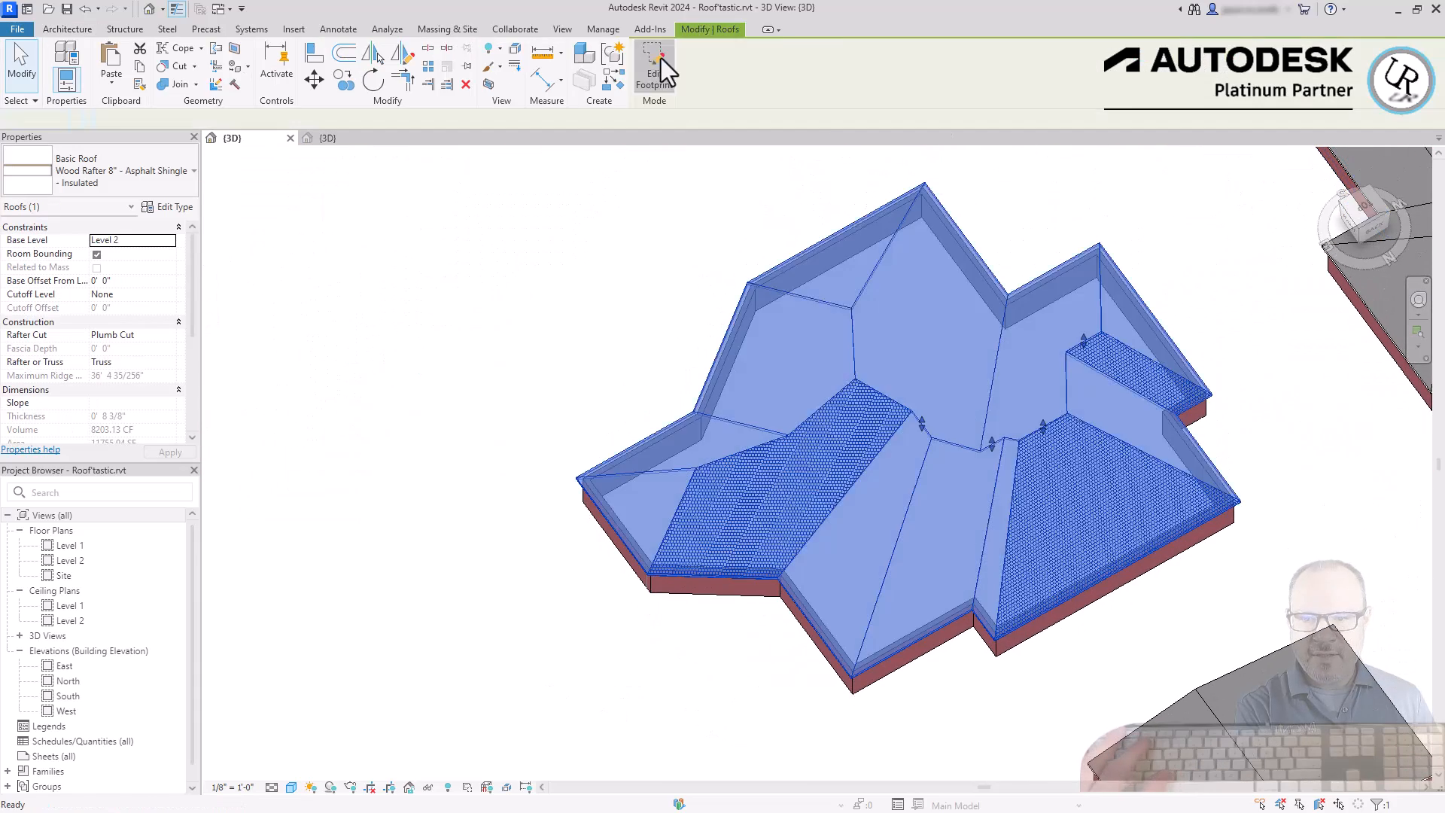
{"action": "left_click", "coordinate": [659, 64]}
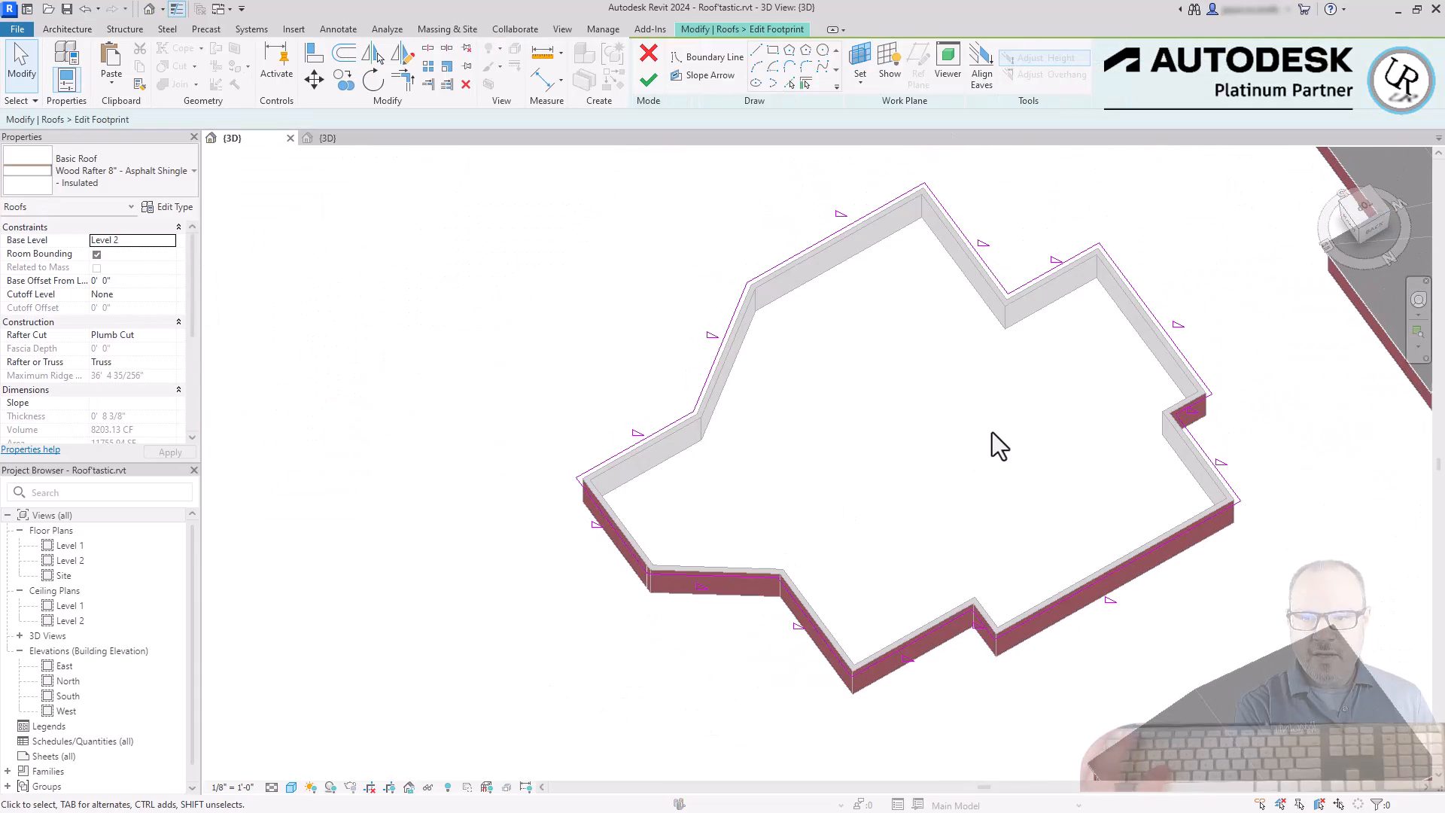
{"action": "scroll", "coordinate": [604, 477], "scroll_direction": "up", "scroll_amount": 3}
{"action": "scroll", "coordinate": [765, 654], "scroll_direction": "down", "scroll_amount": 4}
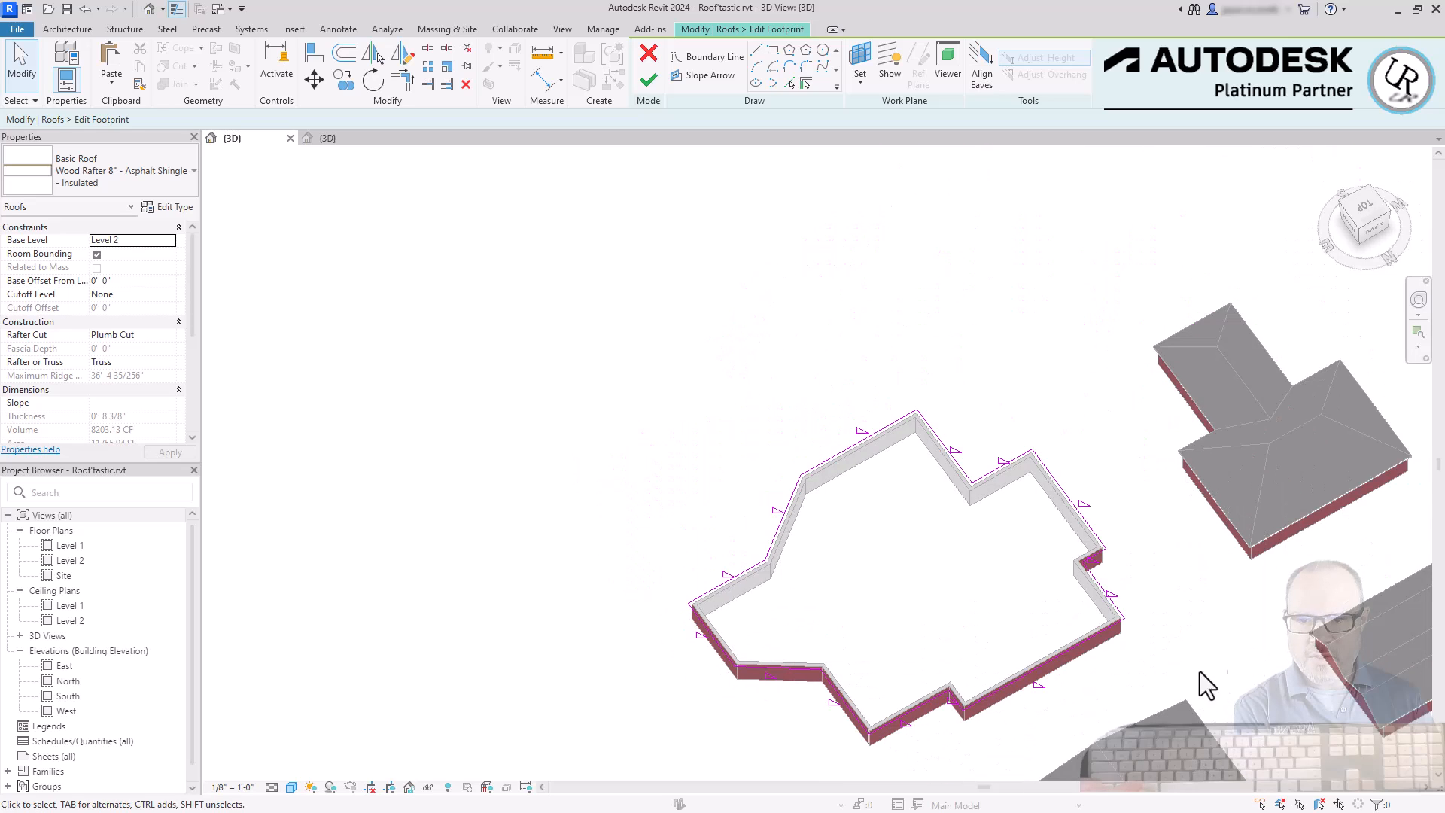
{"action": "scroll", "coordinate": [1065, 490], "scroll_direction": "up", "scroll_amount": 4}
{"action": "left_click", "coordinate": [1035, 468]}
{"action": "left_click", "coordinate": [1364, 211]}
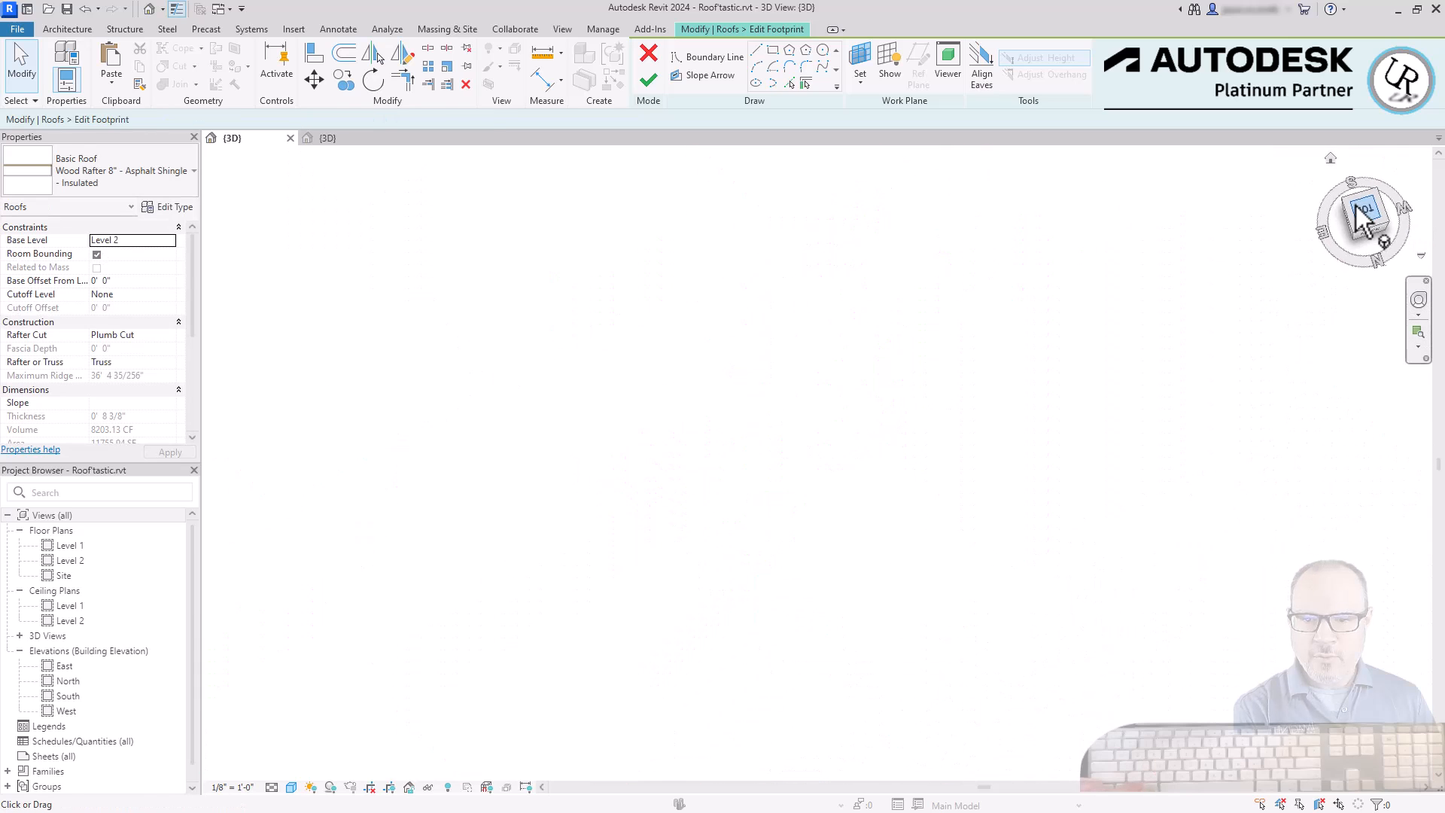
{"action": "left_click", "coordinate": [757, 65]}
{"action": "left_click", "coordinate": [637, 665]}
{"action": "left_click", "coordinate": [637, 391]}
{"action": "left_click", "coordinate": [743, 442]}
- Complete the footprint boundary with the rounded west end and finish the roof
{"action": "left_click", "coordinate": [648, 81]}
{"action": "left_click", "coordinate": [1400, 789]}
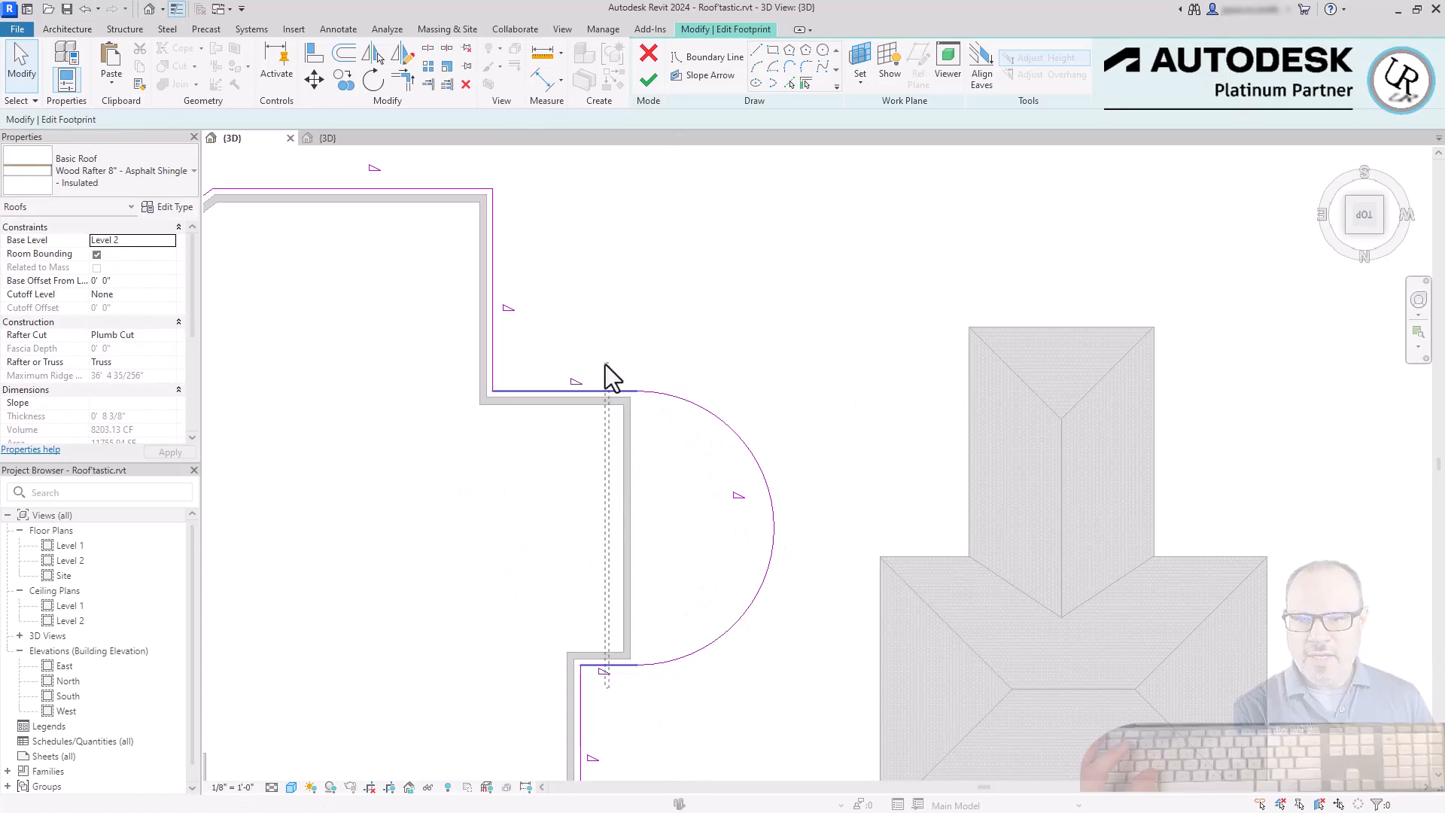
{"action": "left_click", "coordinate": [677, 396]}
{"action": "left_click", "coordinate": [238, 120]}
{"action": "left_click", "coordinate": [648, 81]}
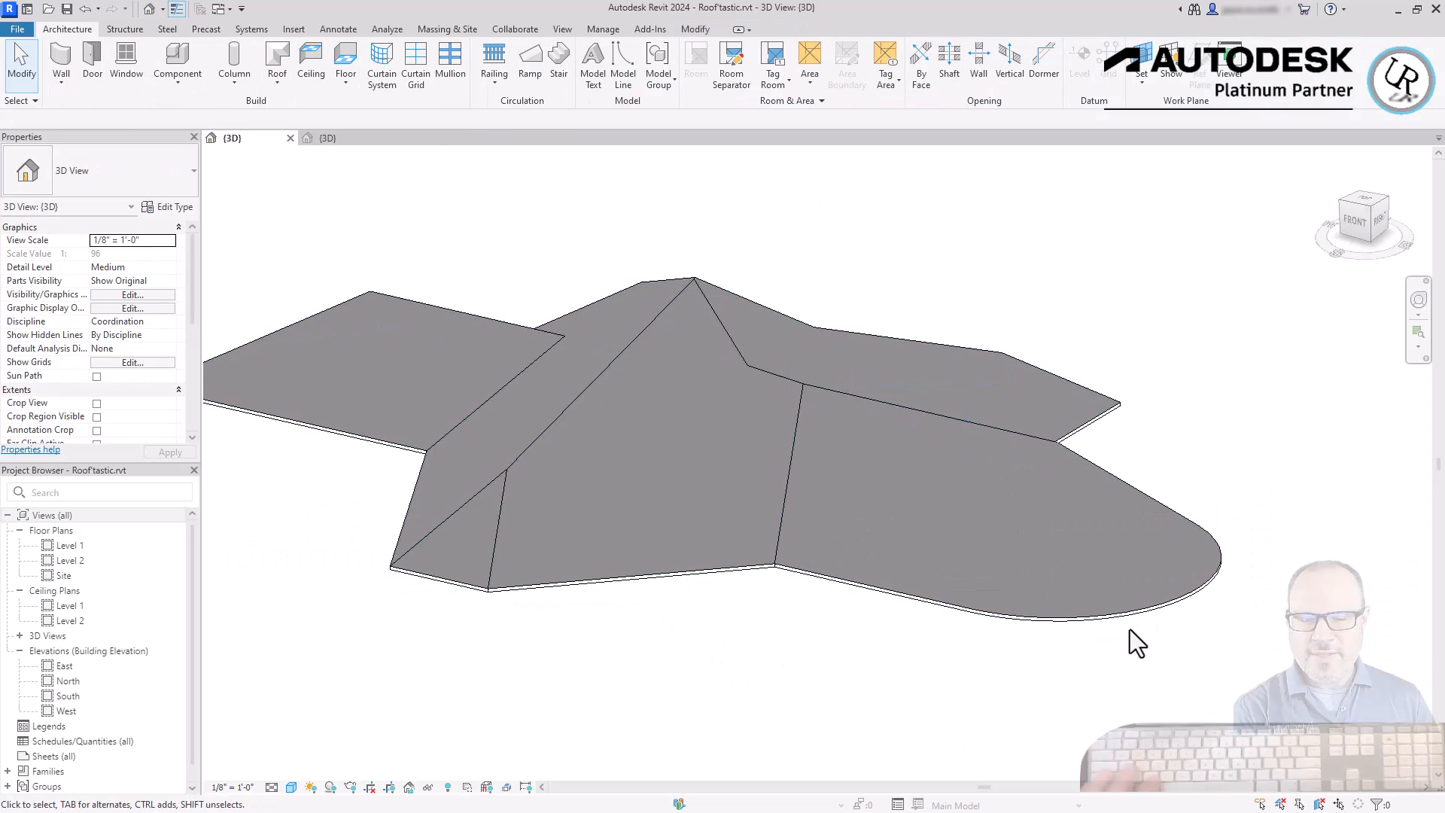
- Examine the rounded end, ridges and slopes of the edited roof from several sides
{"action": "left_click", "coordinate": [1078, 617]}
{"action": "middle_click_drag", "start_coordinate": [1078, 616], "coordinate": [1113, 784], "text": "shift"}
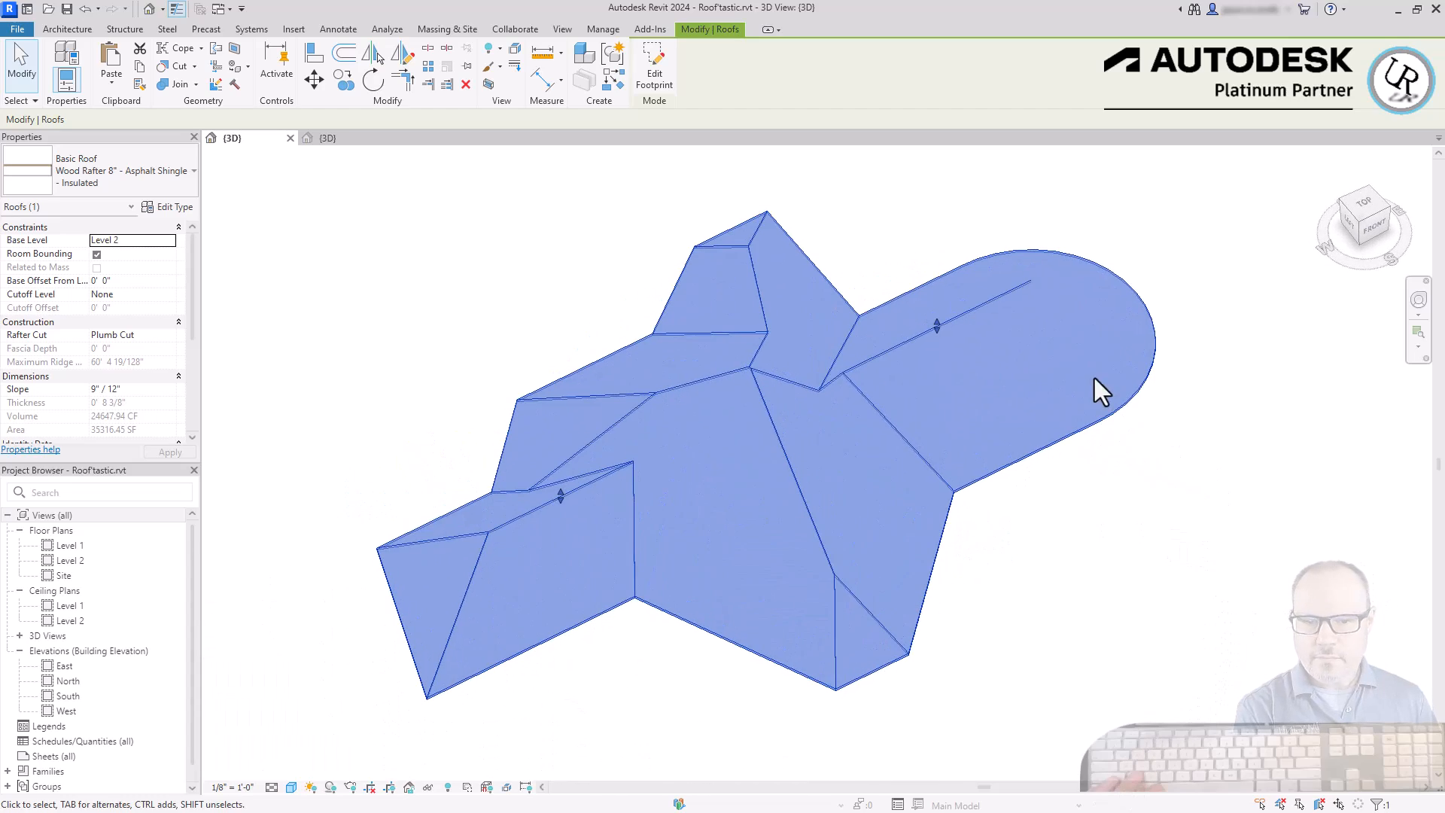
{"action": "middle_click_drag", "start_coordinate": [1097, 436], "coordinate": [1373, 552], "text": "shift"}
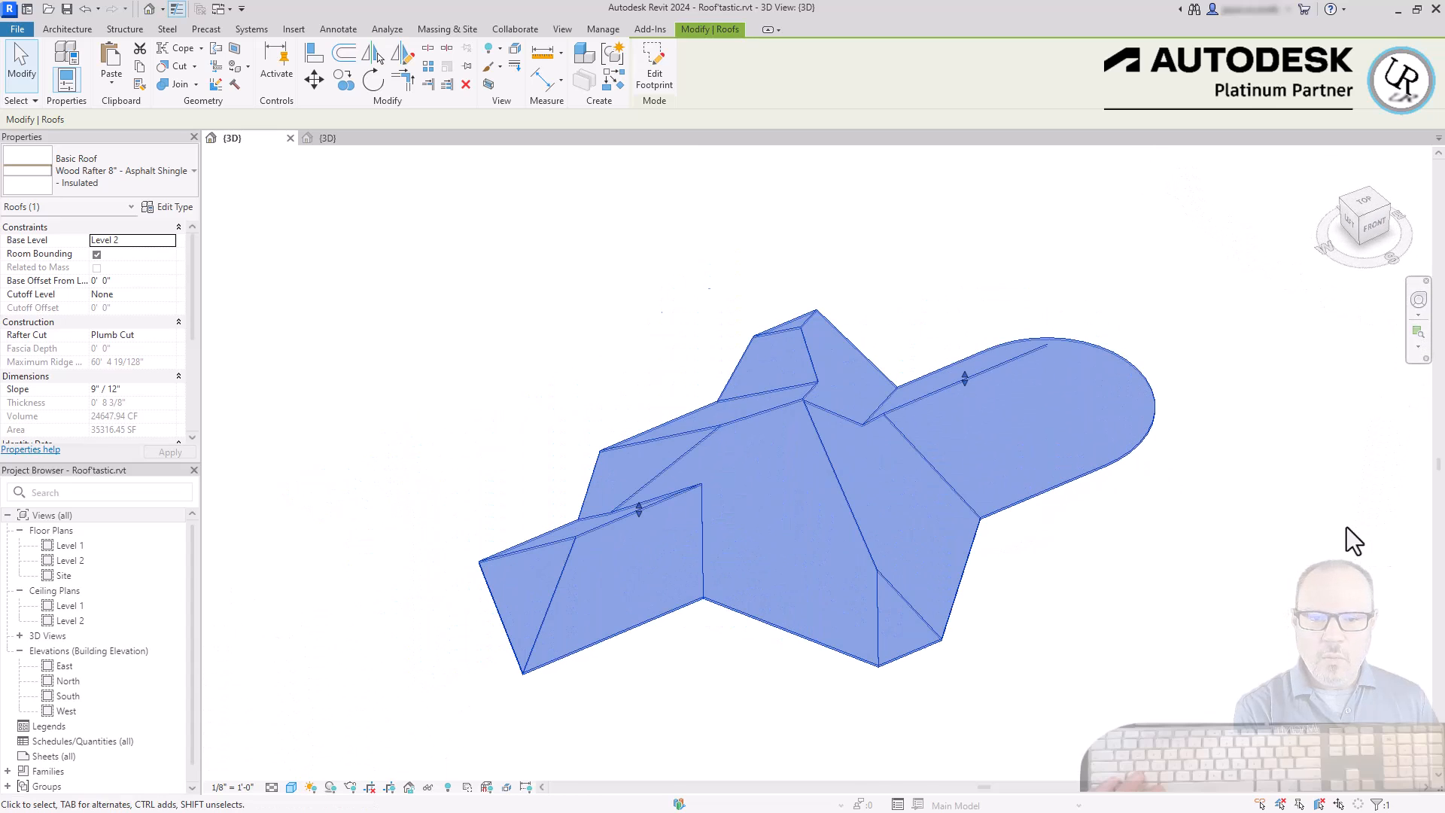
{"action": "left_click", "coordinate": [1213, 532]}
{"action": "scroll", "coordinate": [1105, 452], "scroll_direction": "up", "scroll_amount": 2}
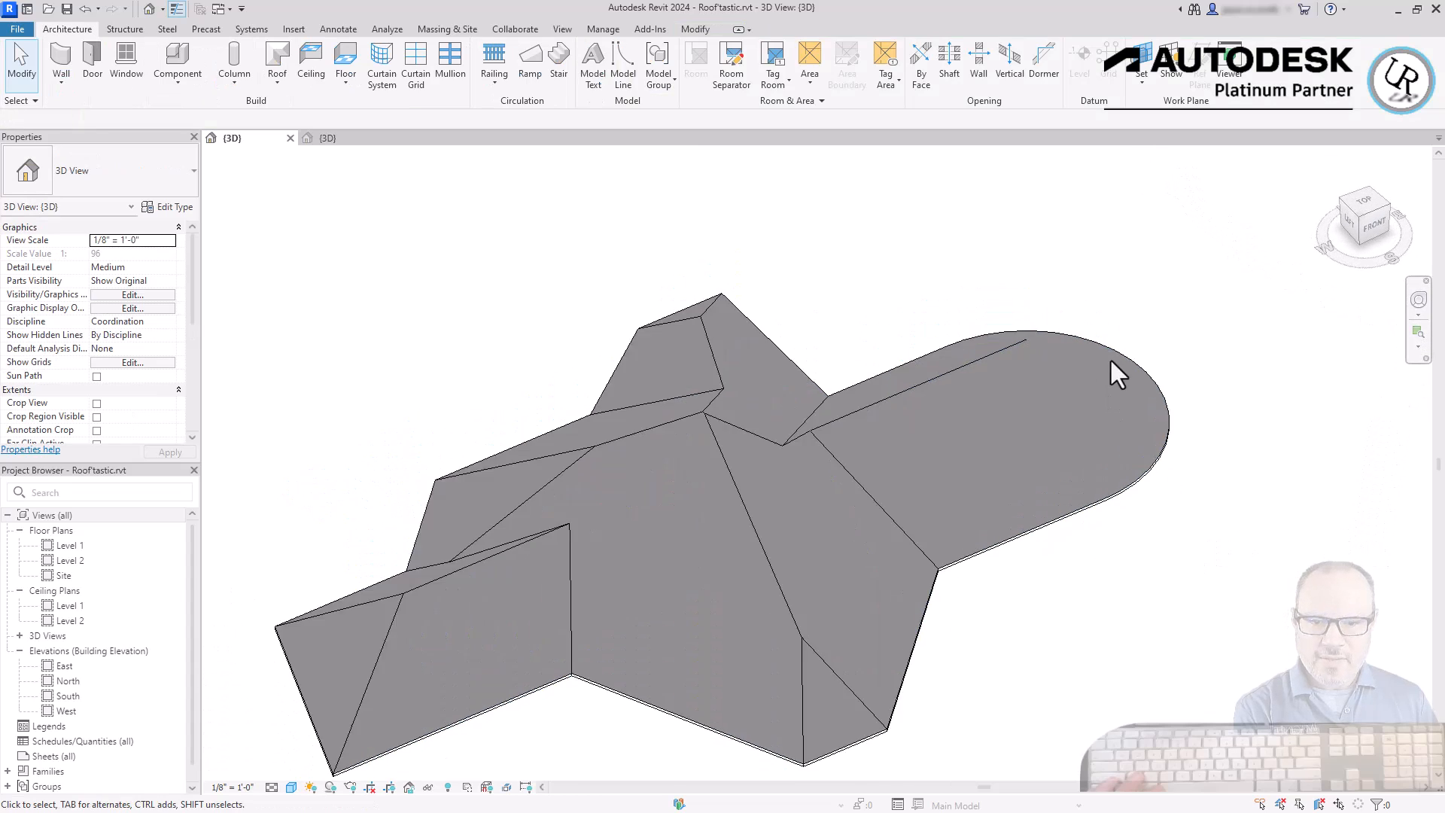
{"action": "left_click", "coordinate": [992, 365]}
{"action": "middle_click_drag", "start_coordinate": [513, 377], "coordinate": [820, 429], "text": "shift"}
- Switch to the hotel model and start a footprint roof in top view with base level Roof, picked walls and no defined slope
{"action": "key", "text": "ctrl+Tab"}
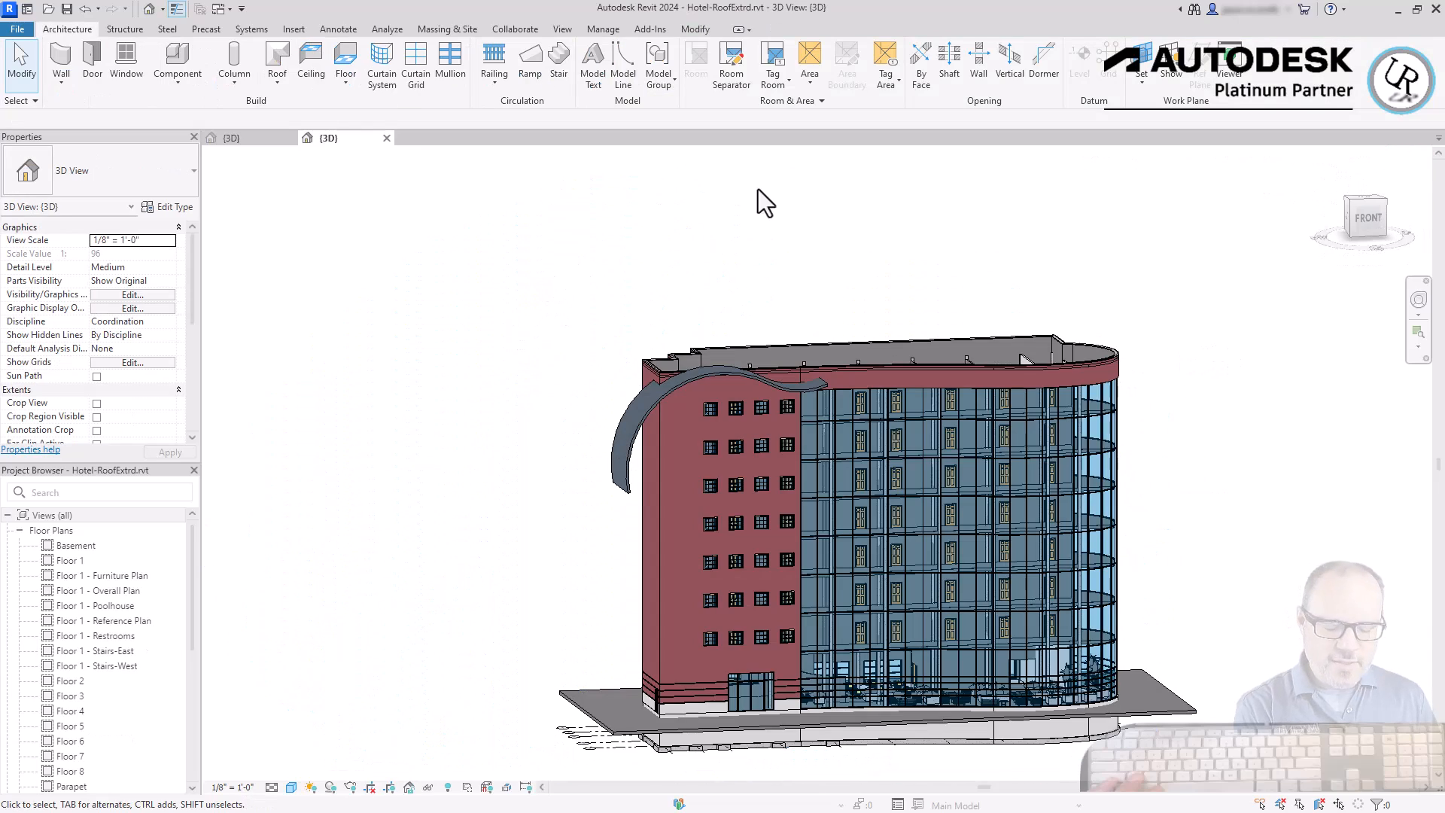
{"action": "middle_click_drag", "start_coordinate": [723, 269], "coordinate": [834, 475], "text": "shift"}
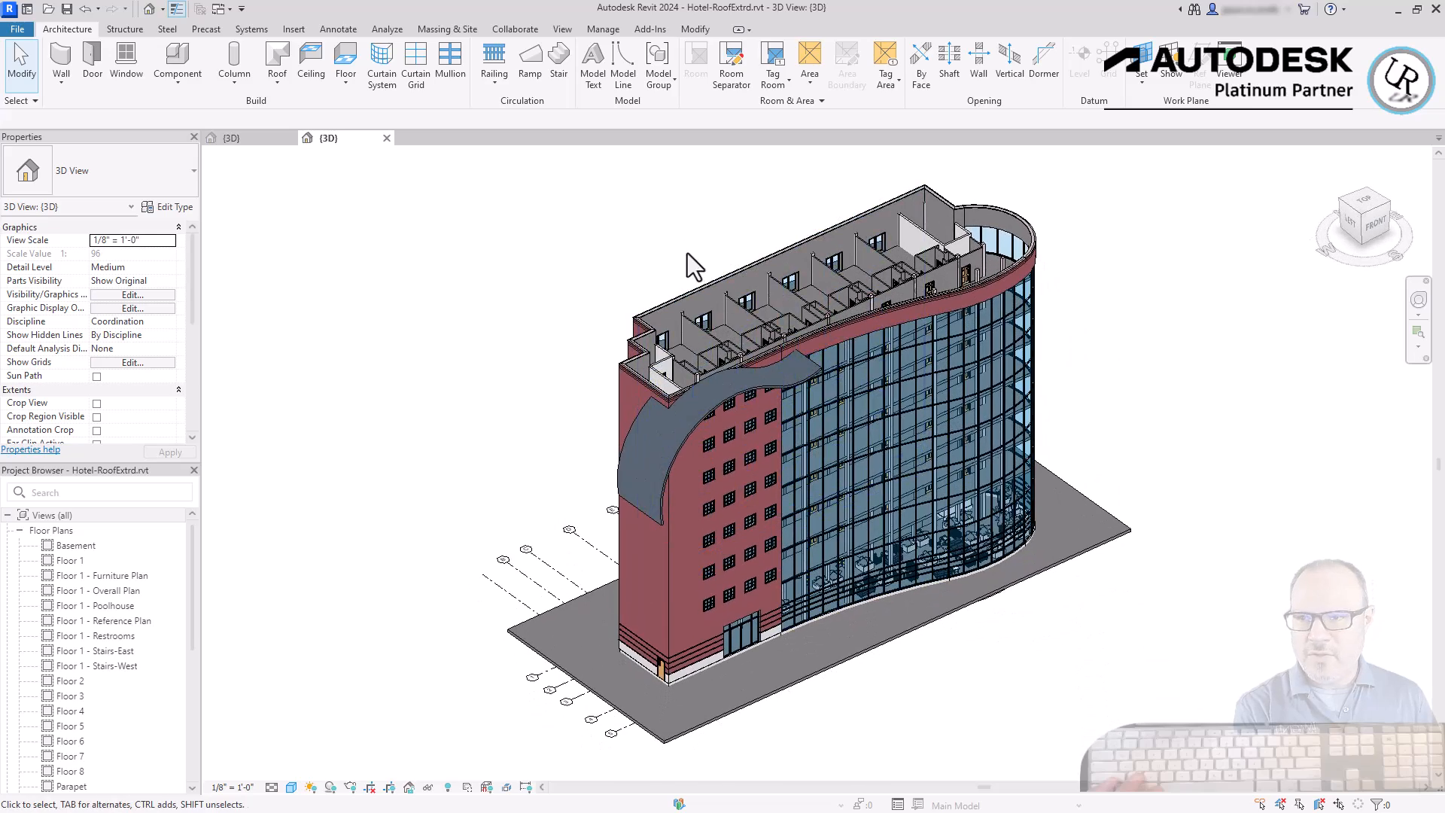
{"action": "scroll", "coordinate": [697, 269], "scroll_direction": "up", "scroll_amount": 3}
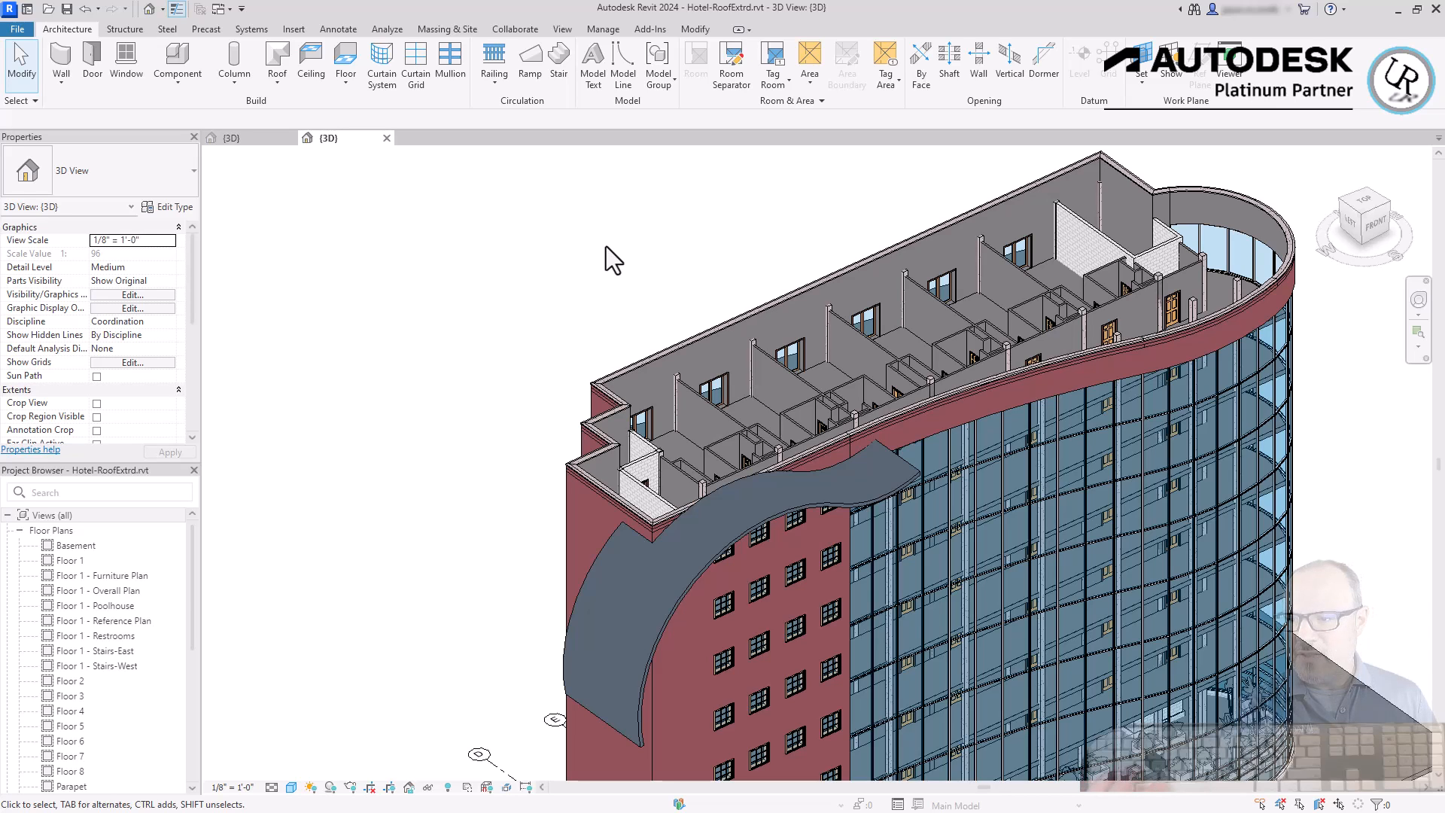
{"action": "left_click", "coordinate": [1363, 202]}
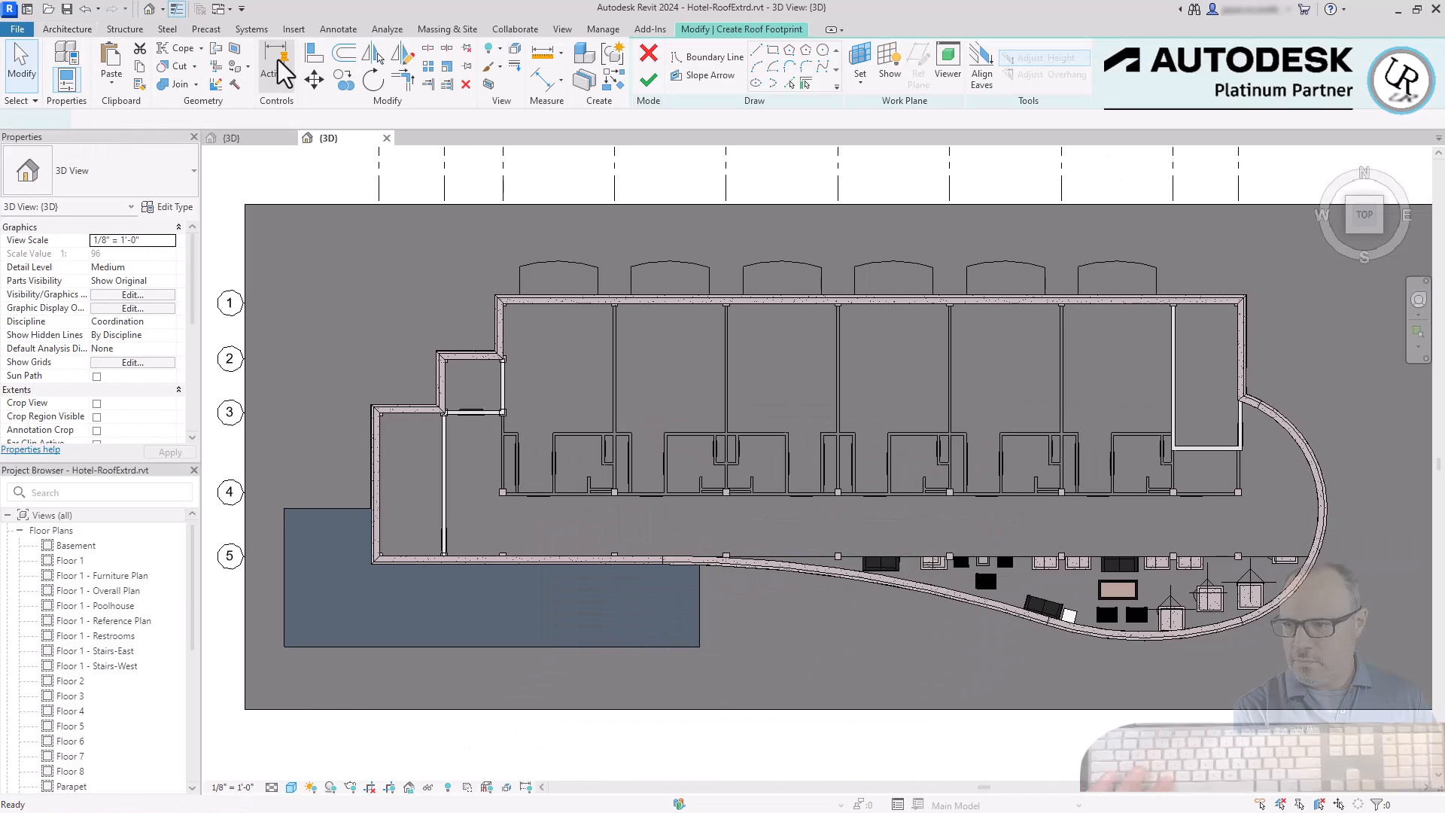
{"action": "left_click", "coordinate": [277, 60]}
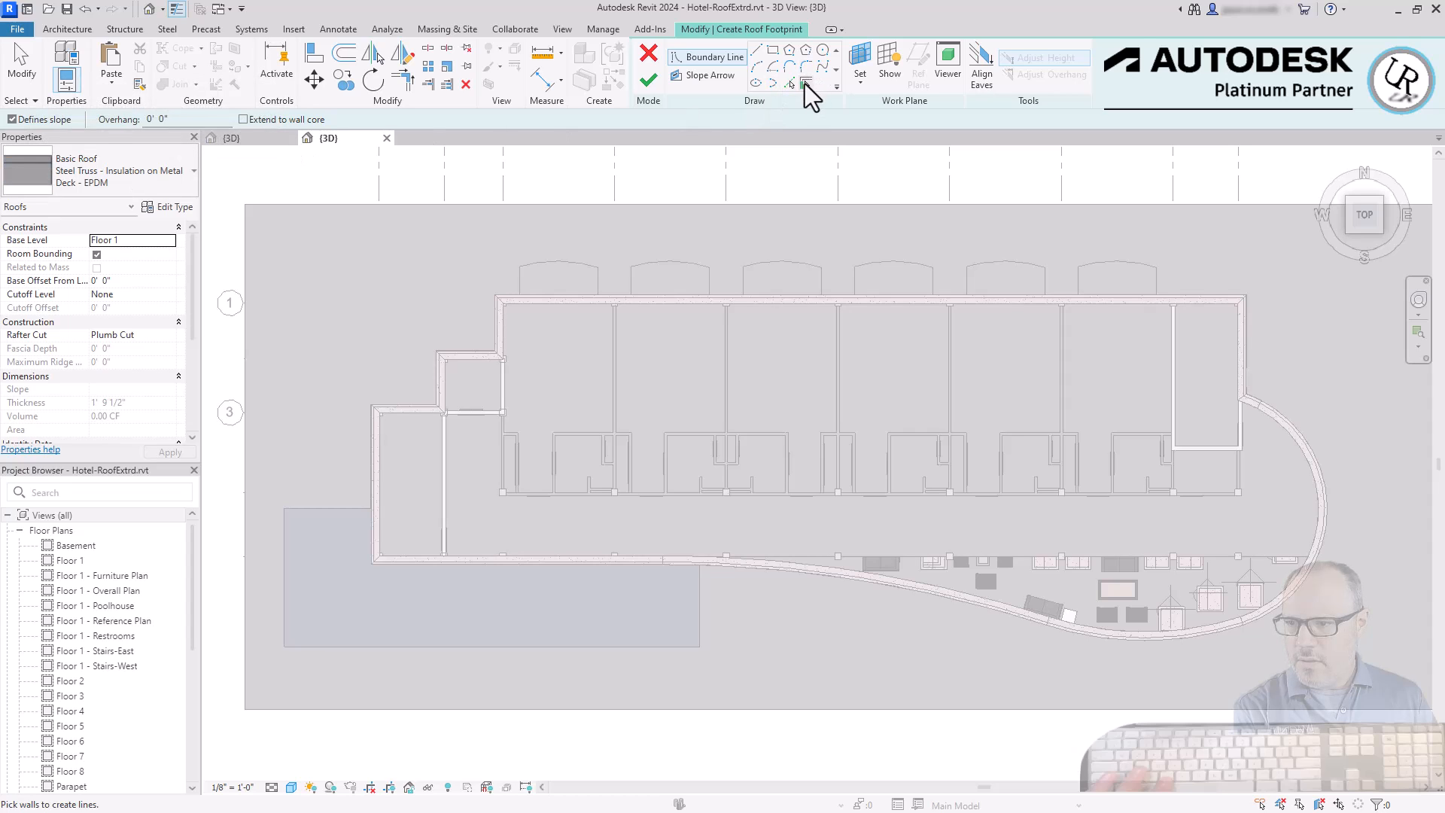
{"action": "left_click", "coordinate": [131, 240]}
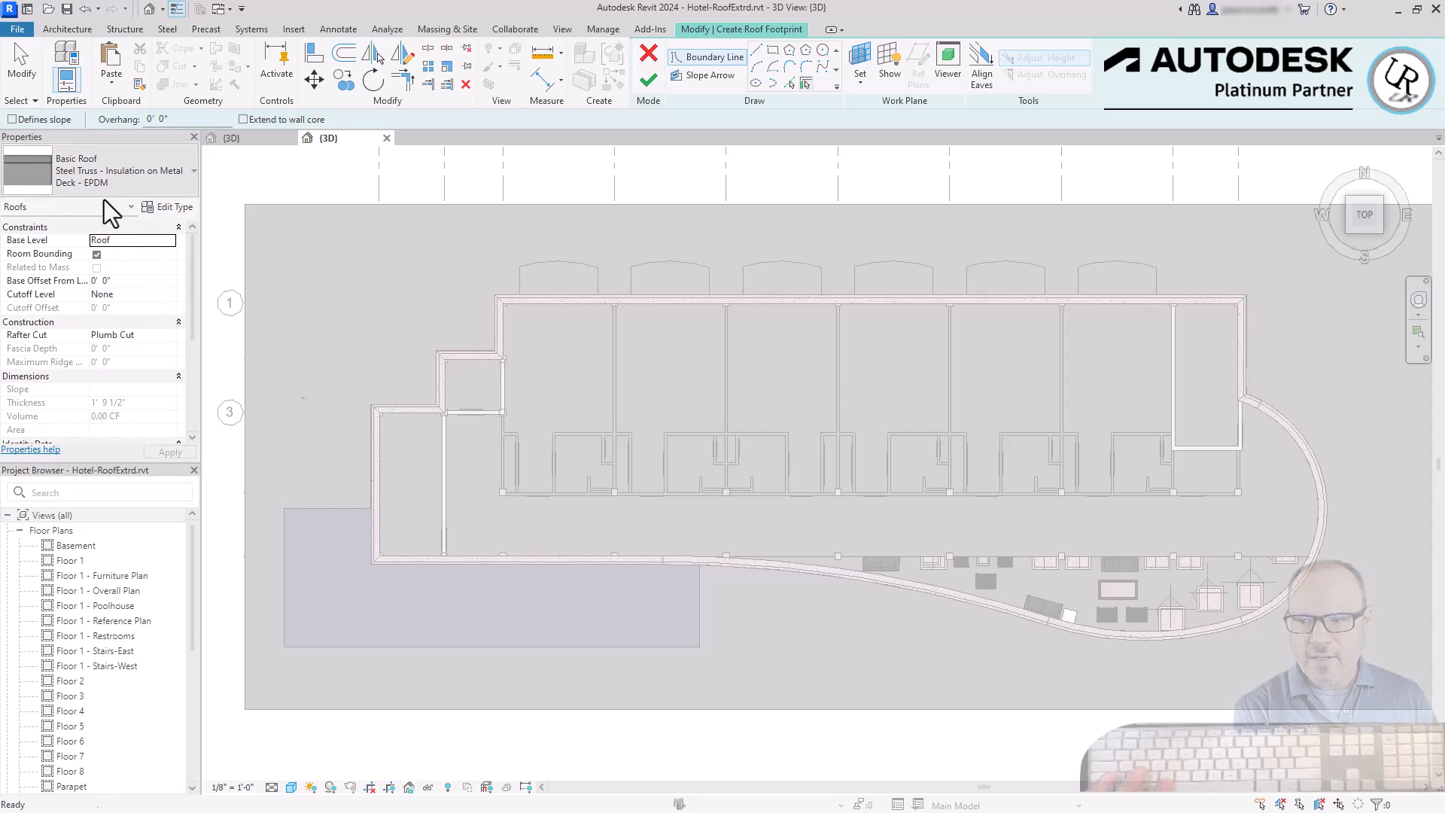
- Pick the hotel's west wall and the adjoining stepped northwest walls, placing the roof boundary along their inner faces
{"action": "scroll", "coordinate": [380, 475], "scroll_direction": "up", "scroll_amount": 3}
{"action": "left_click", "coordinate": [381, 478]}
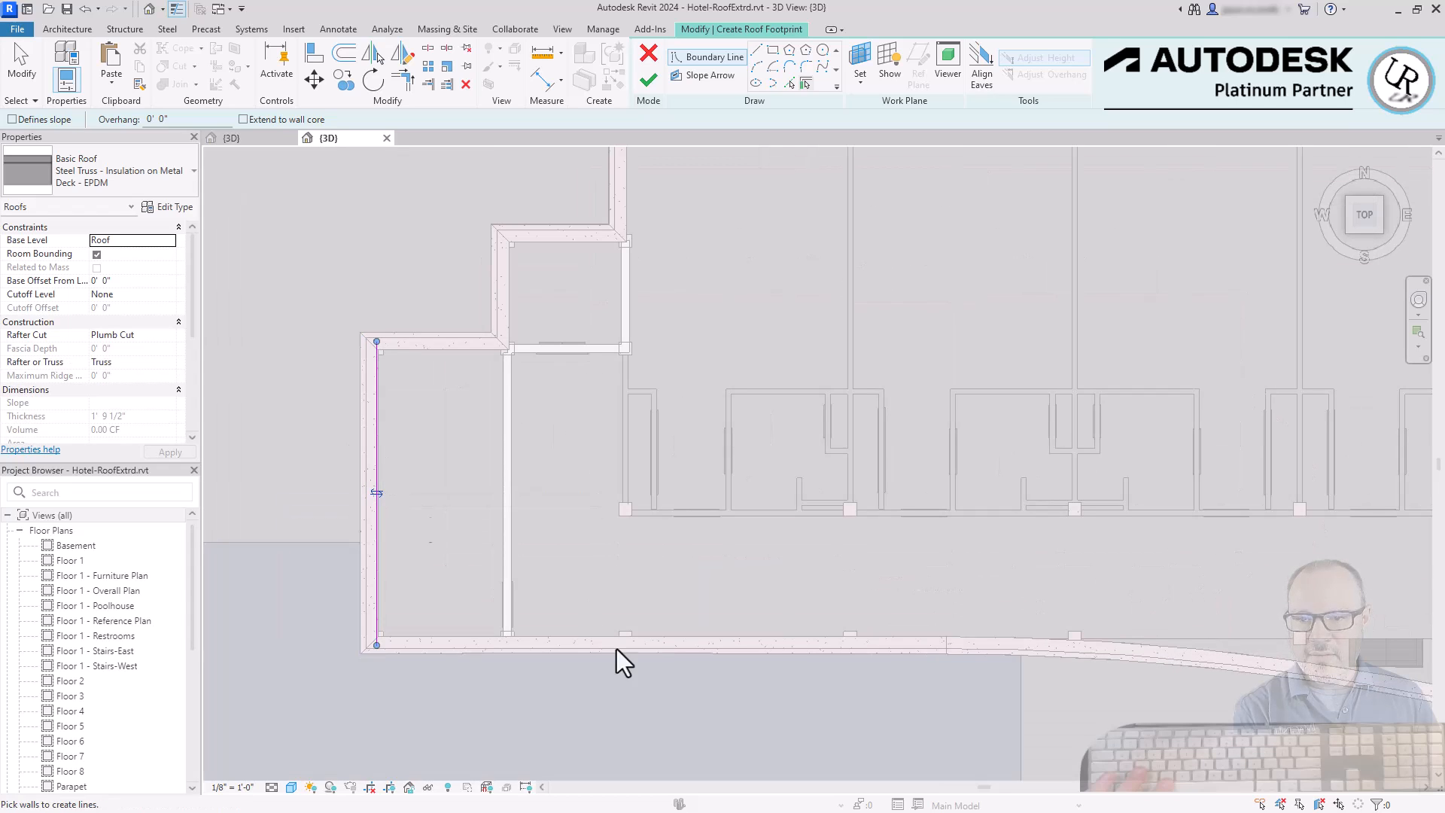
{"action": "scroll", "coordinate": [377, 455], "scroll_direction": "up", "scroll_amount": 3}
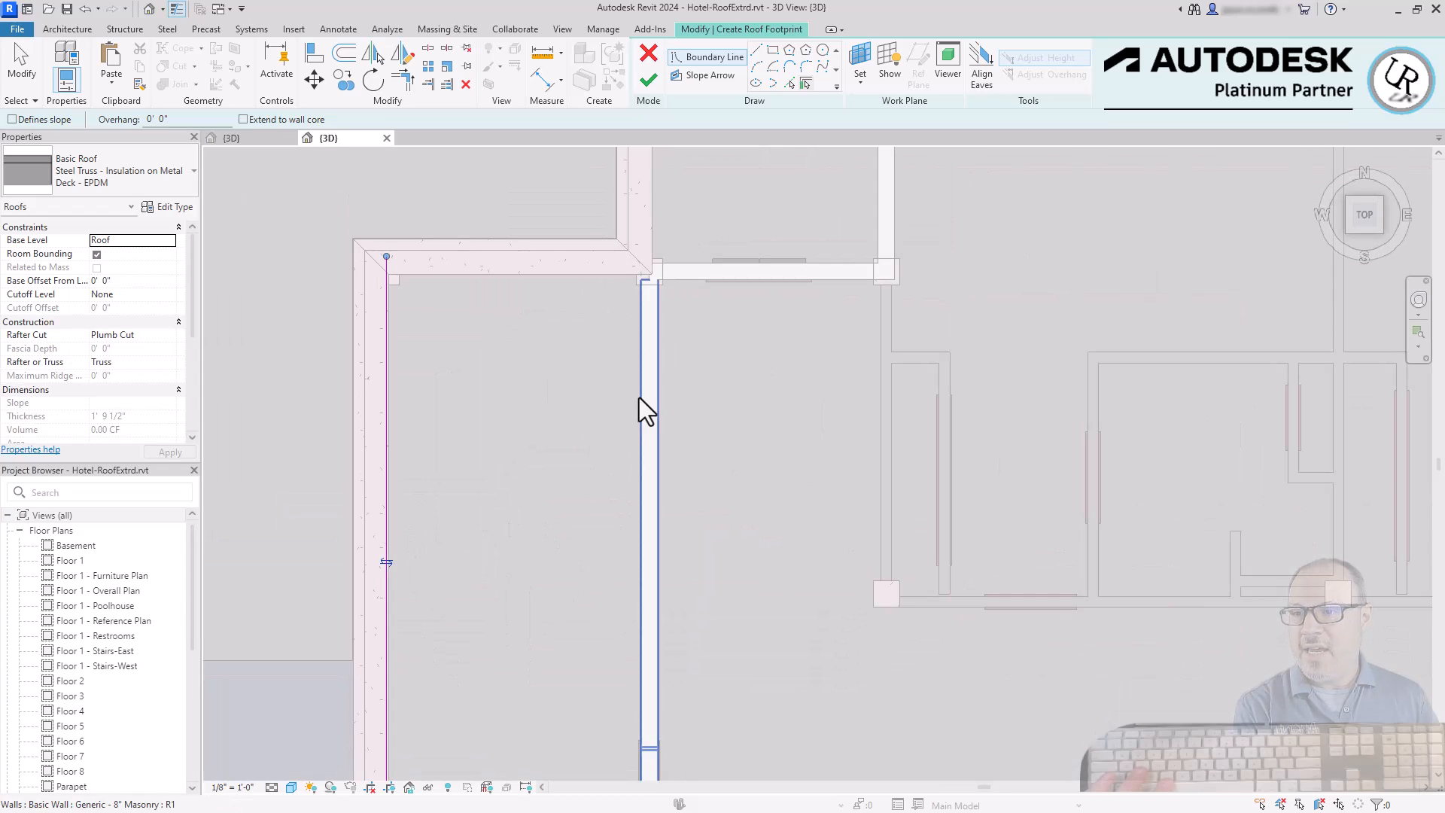
{"action": "scroll", "coordinate": [312, 652], "scroll_direction": "up", "scroll_amount": 2}
{"action": "left_click", "coordinate": [409, 539]}
{"action": "left_click", "coordinate": [370, 539]}
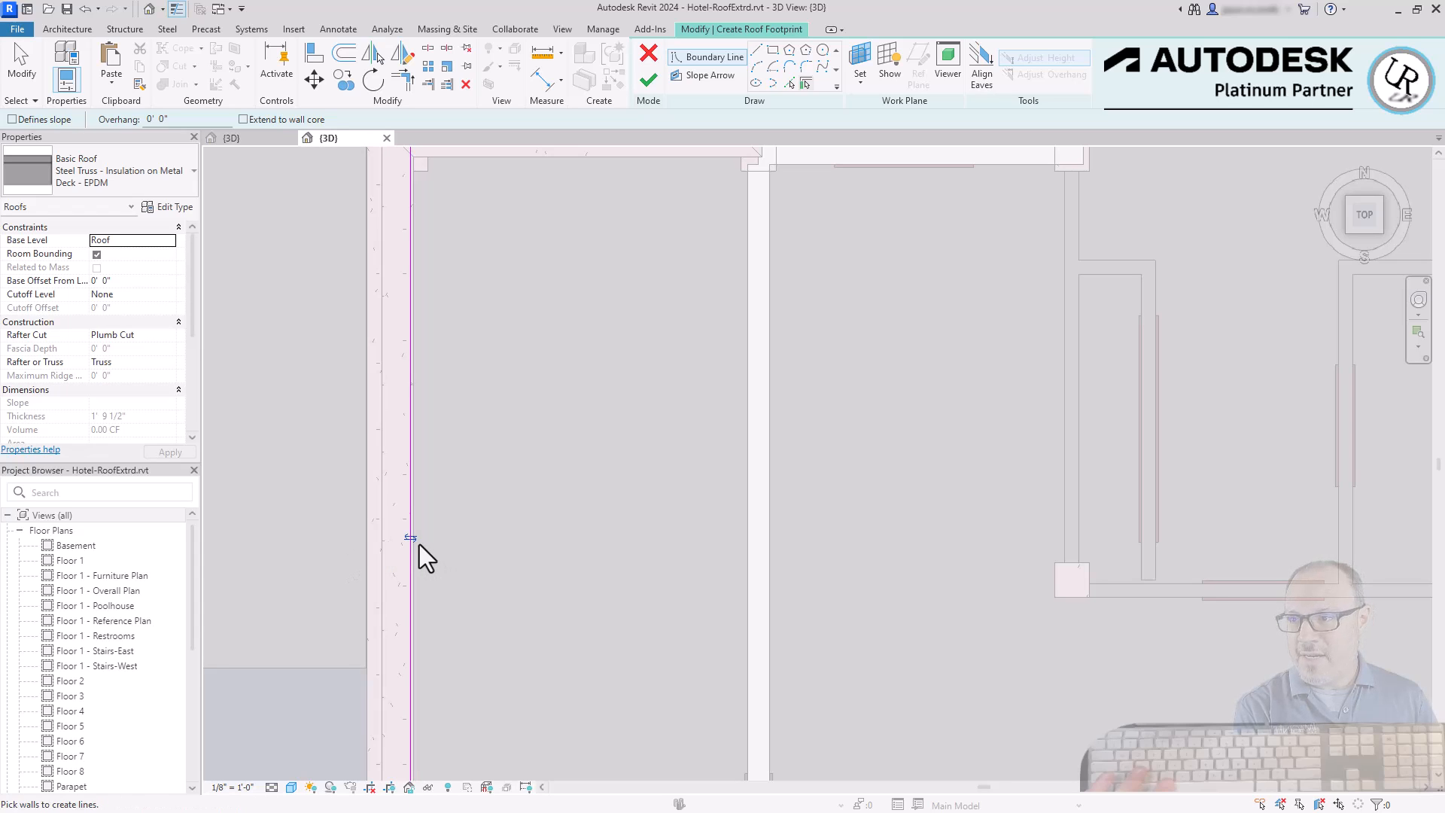
{"action": "scroll", "coordinate": [396, 541], "scroll_direction": "down", "scroll_amount": 2}
{"action": "left_click", "coordinate": [529, 398]}
{"action": "left_click", "coordinate": [549, 351]}
{"action": "scroll", "coordinate": [547, 352], "scroll_direction": "up", "scroll_amount": 2}
{"action": "left_click", "coordinate": [564, 296]}
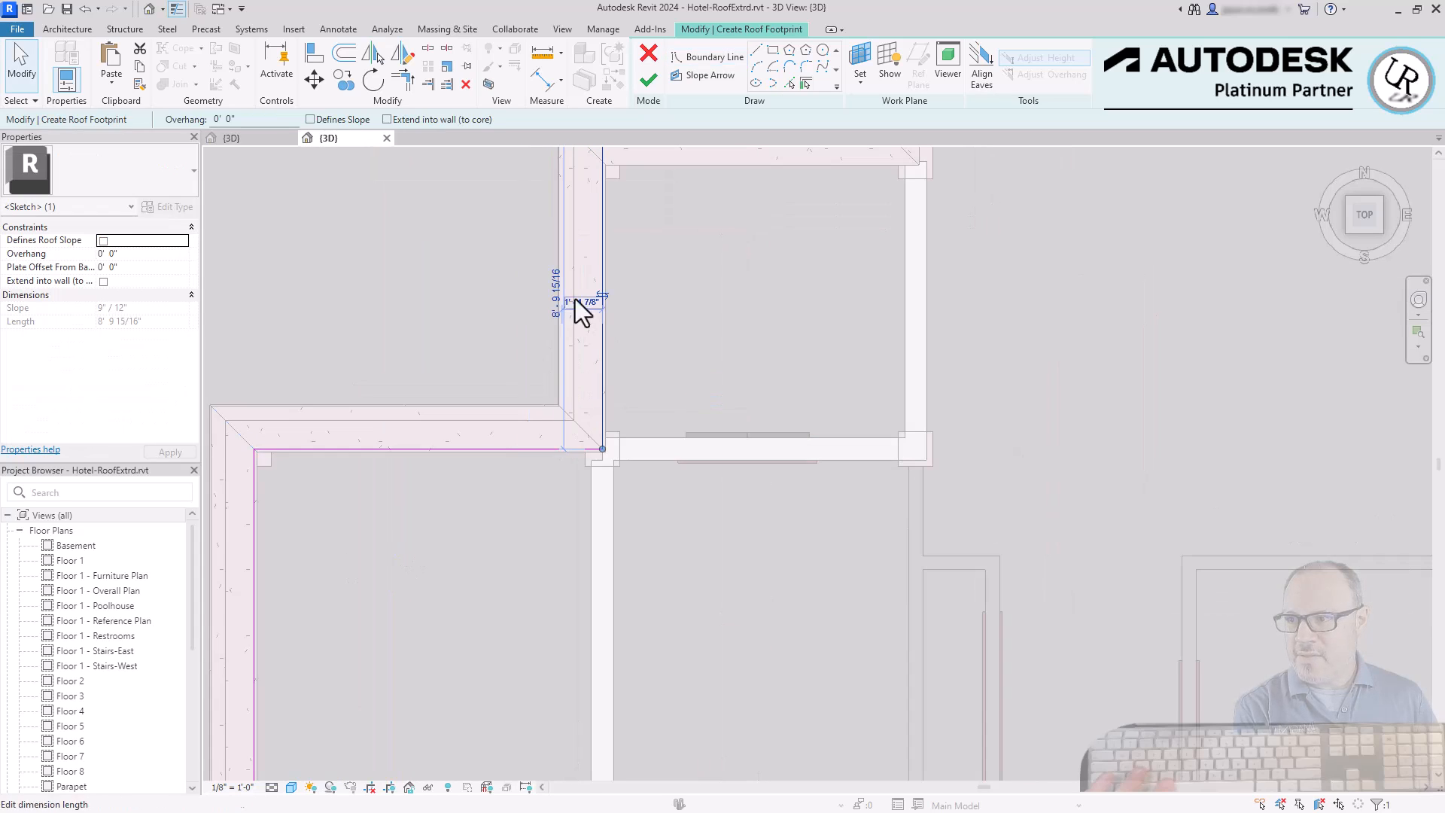
- Pick the remaining northwest and north walls, the east wall and the curved walls for the roof boundary
{"action": "scroll", "coordinate": [576, 310], "scroll_direction": "down", "scroll_amount": 3}
{"action": "left_click", "coordinate": [724, 303]}
{"action": "left_click", "coordinate": [798, 236]}
{"action": "middle_click_drag", "start_coordinate": [1204, 248], "coordinate": [377, 258]}
{"action": "left_click", "coordinate": [1034, 301]}
{"action": "left_click", "coordinate": [1066, 357]}
{"action": "left_click", "coordinate": [742, 487]}
- Pick the straight south wall to close the boundary, and finish the flat roof
{"action": "middle_click_drag", "start_coordinate": [316, 429], "coordinate": [1181, 488]}
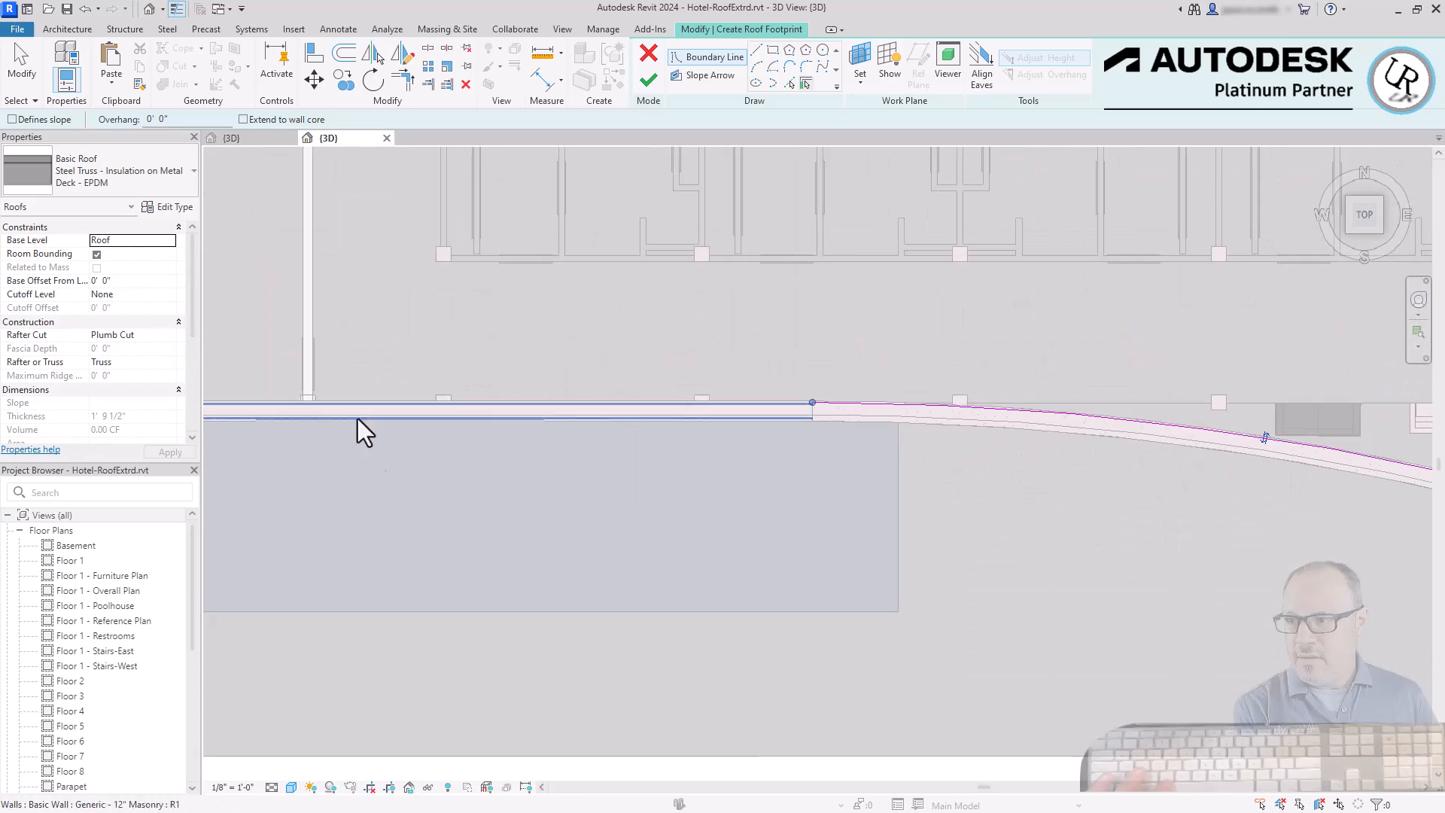
{"action": "left_click", "coordinate": [370, 414]}
{"action": "scroll", "coordinate": [655, 447], "scroll_direction": "down", "scroll_amount": 4}
{"action": "scroll", "coordinate": [1032, 250], "scroll_direction": "up", "scroll_amount": 1}
{"action": "left_click", "coordinate": [1032, 263]}
{"action": "left_click", "coordinate": [648, 80]}
- Examine how the hotel's flat roof sits inside the parapet walls
{"action": "left_click", "coordinate": [1394, 484]}
{"action": "left_click", "coordinate": [1348, 232]}
{"action": "scroll", "coordinate": [995, 368], "scroll_direction": "up", "scroll_amount": 3}
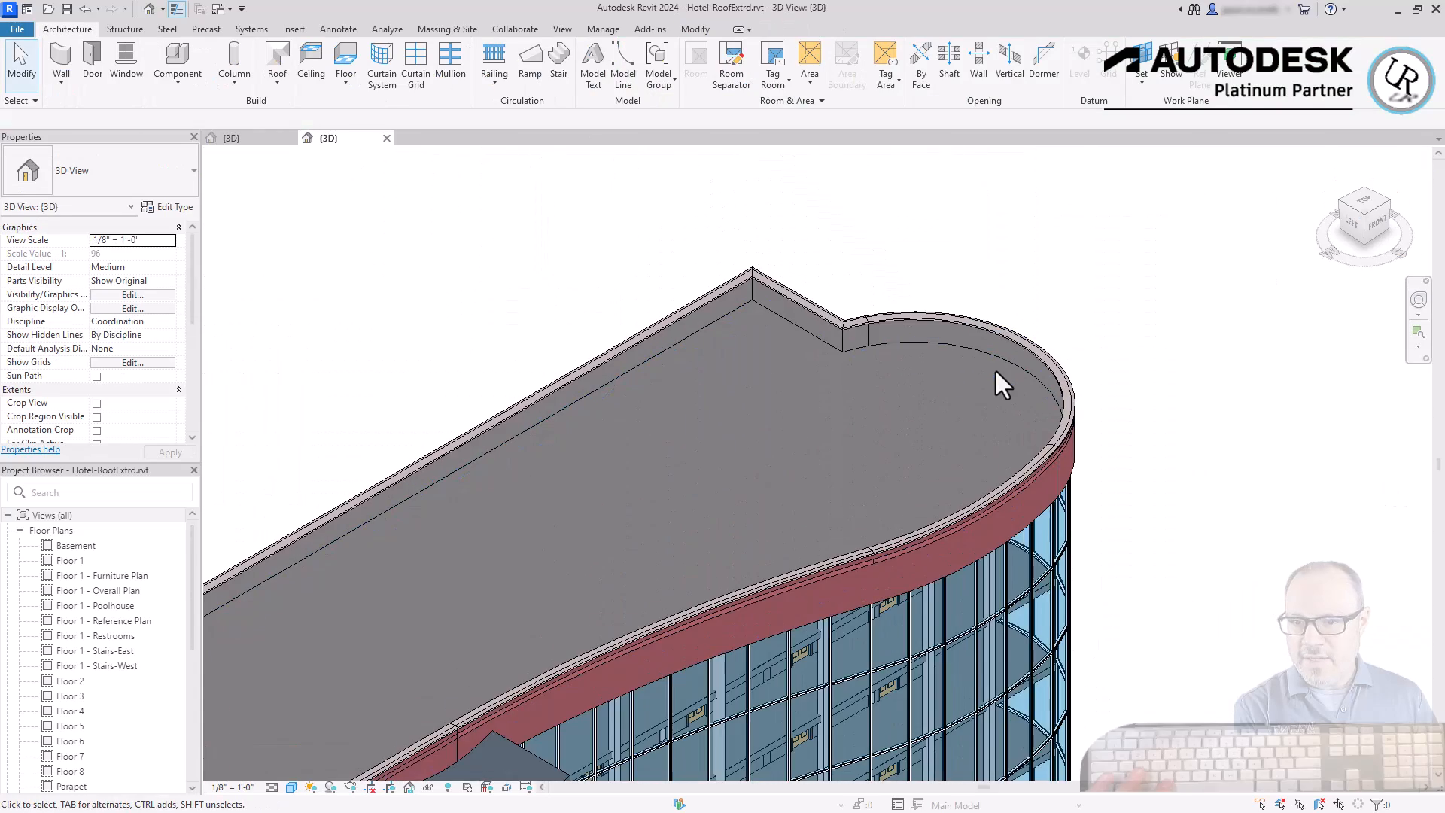
{"action": "scroll", "coordinate": [849, 308], "scroll_direction": "up", "scroll_amount": 2}
{"action": "left_click", "coordinate": [897, 389]}
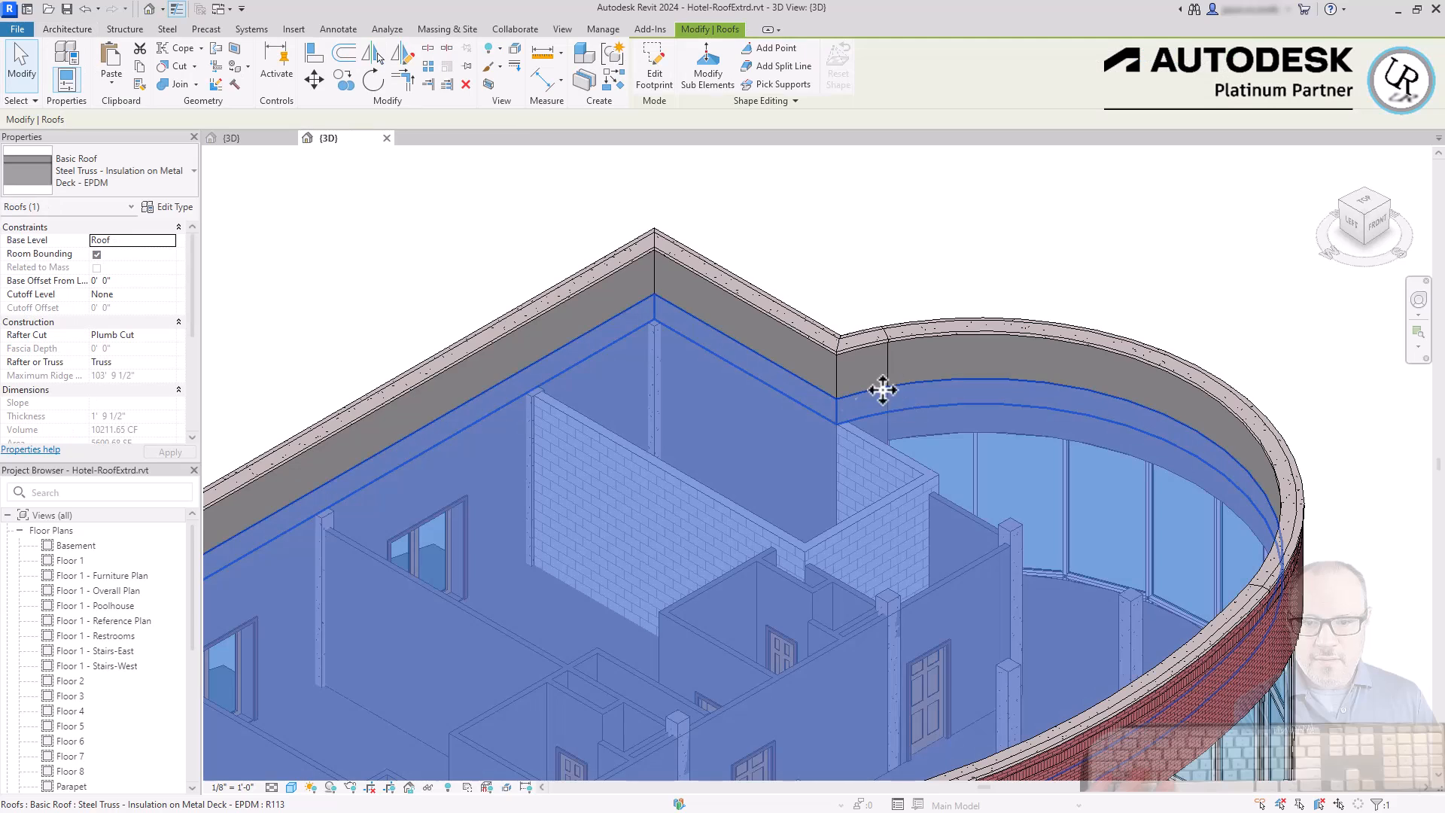
{"action": "scroll", "coordinate": [870, 258], "scroll_direction": "down", "scroll_amount": 2}
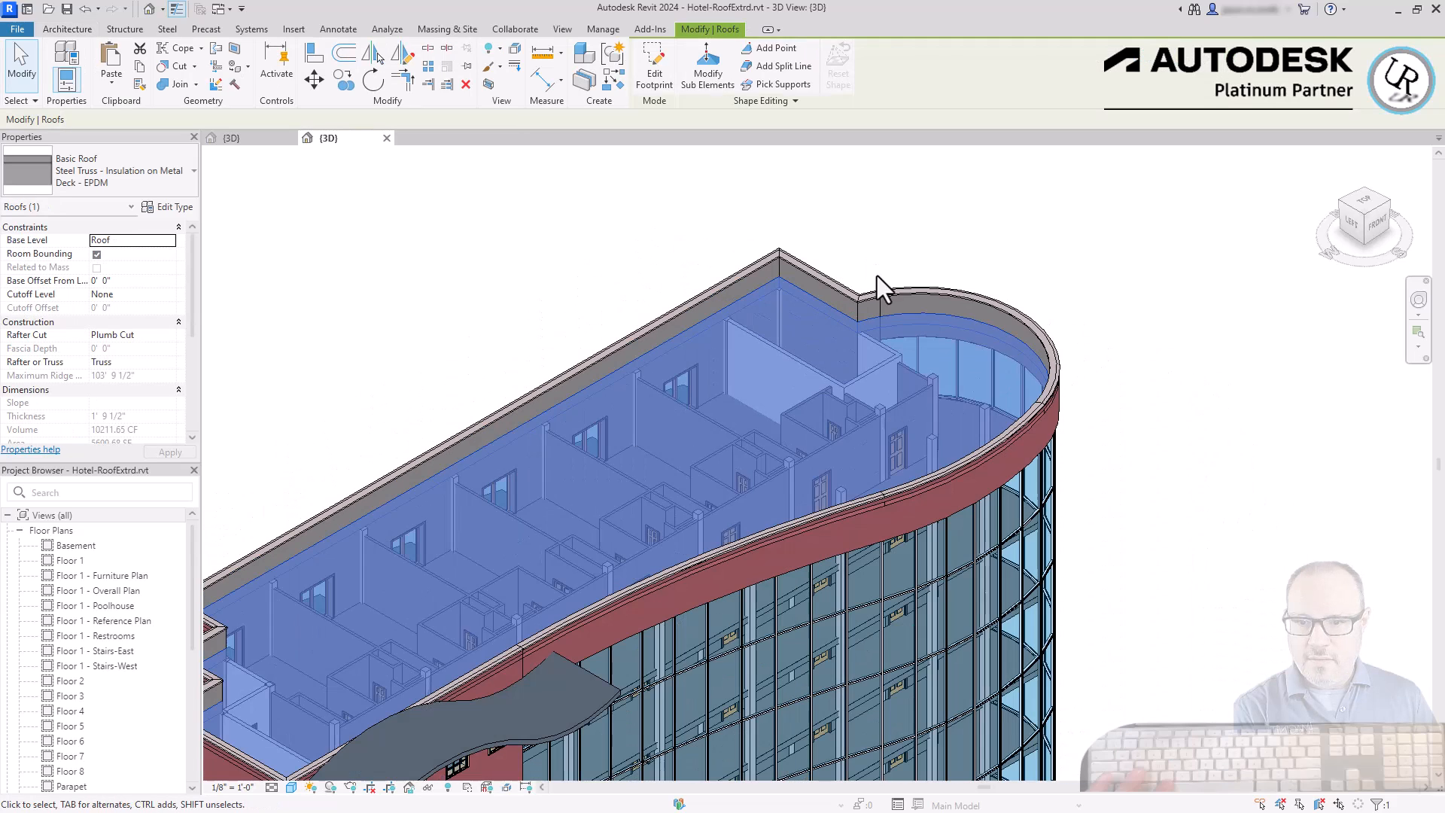
{"action": "left_click", "coordinate": [946, 265]}
{"action": "left_click", "coordinate": [931, 315]}
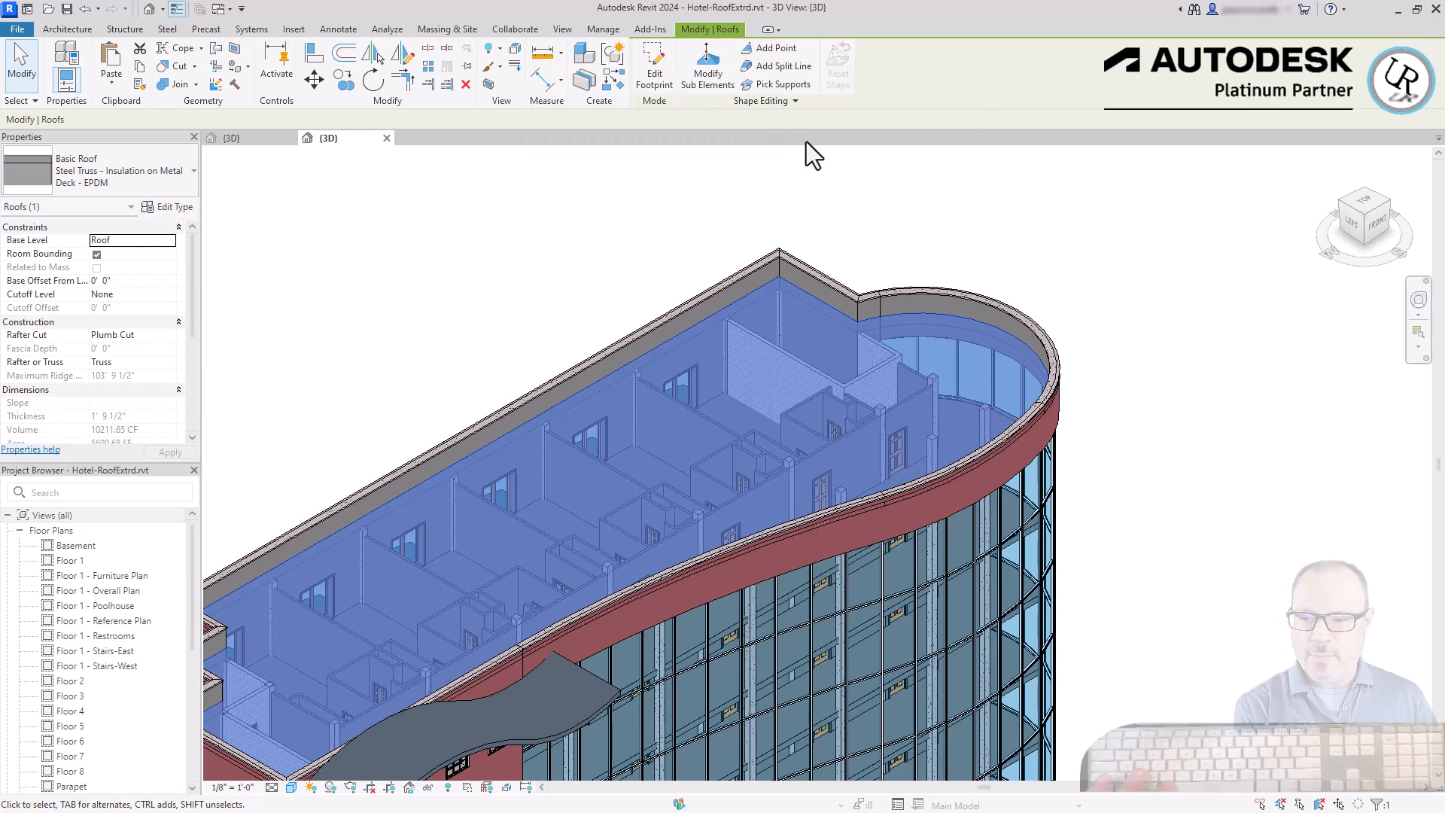
- Start editing the hotel roof's sub-elements from above and divide its surface with four zigzag split lines between the north and south edges
{"action": "left_click", "coordinate": [720, 68]}
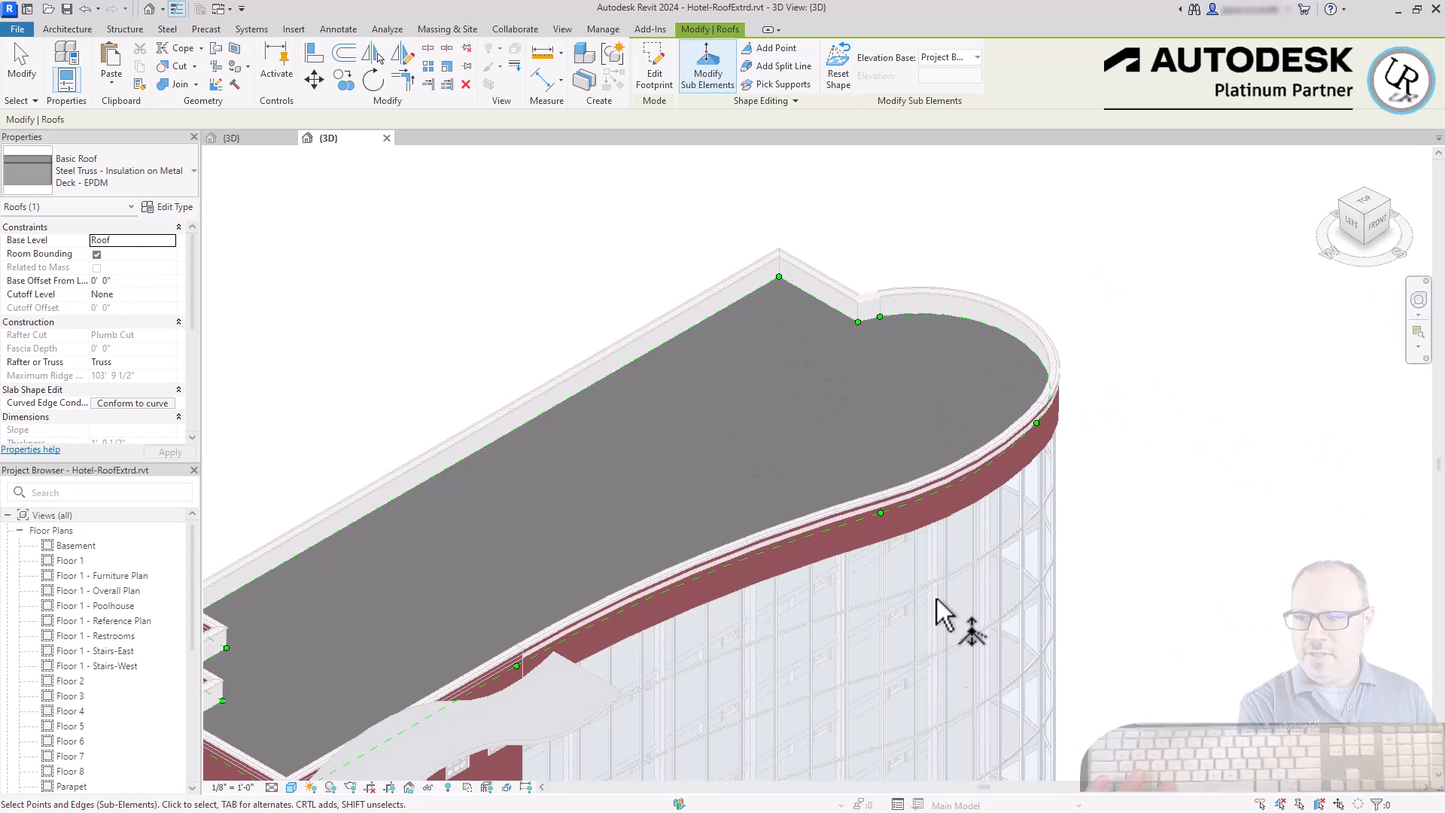
{"action": "scroll", "coordinate": [932, 640], "scroll_direction": "up", "scroll_amount": 5}
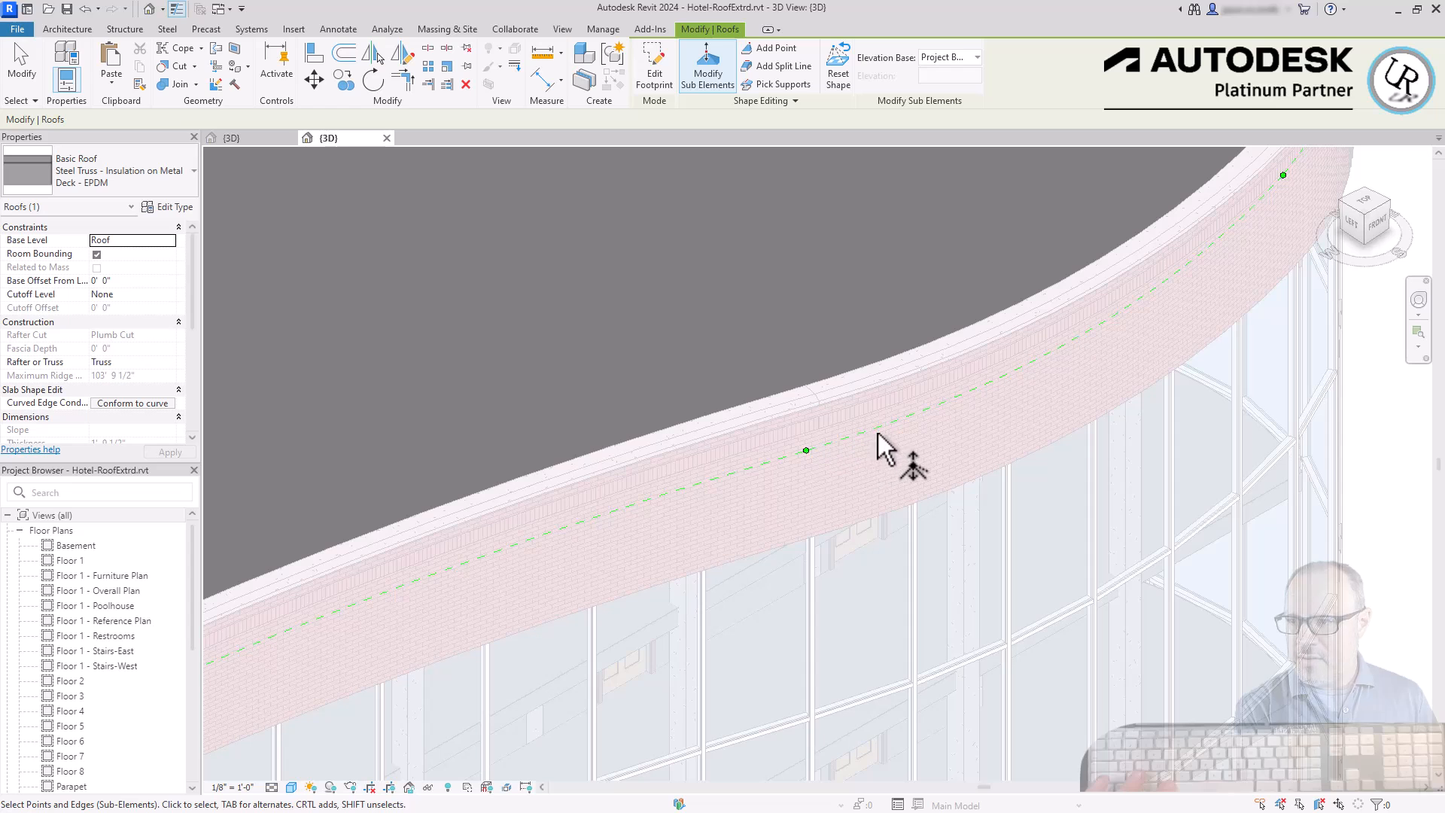
{"action": "scroll", "coordinate": [805, 452], "scroll_direction": "down", "scroll_amount": 5}
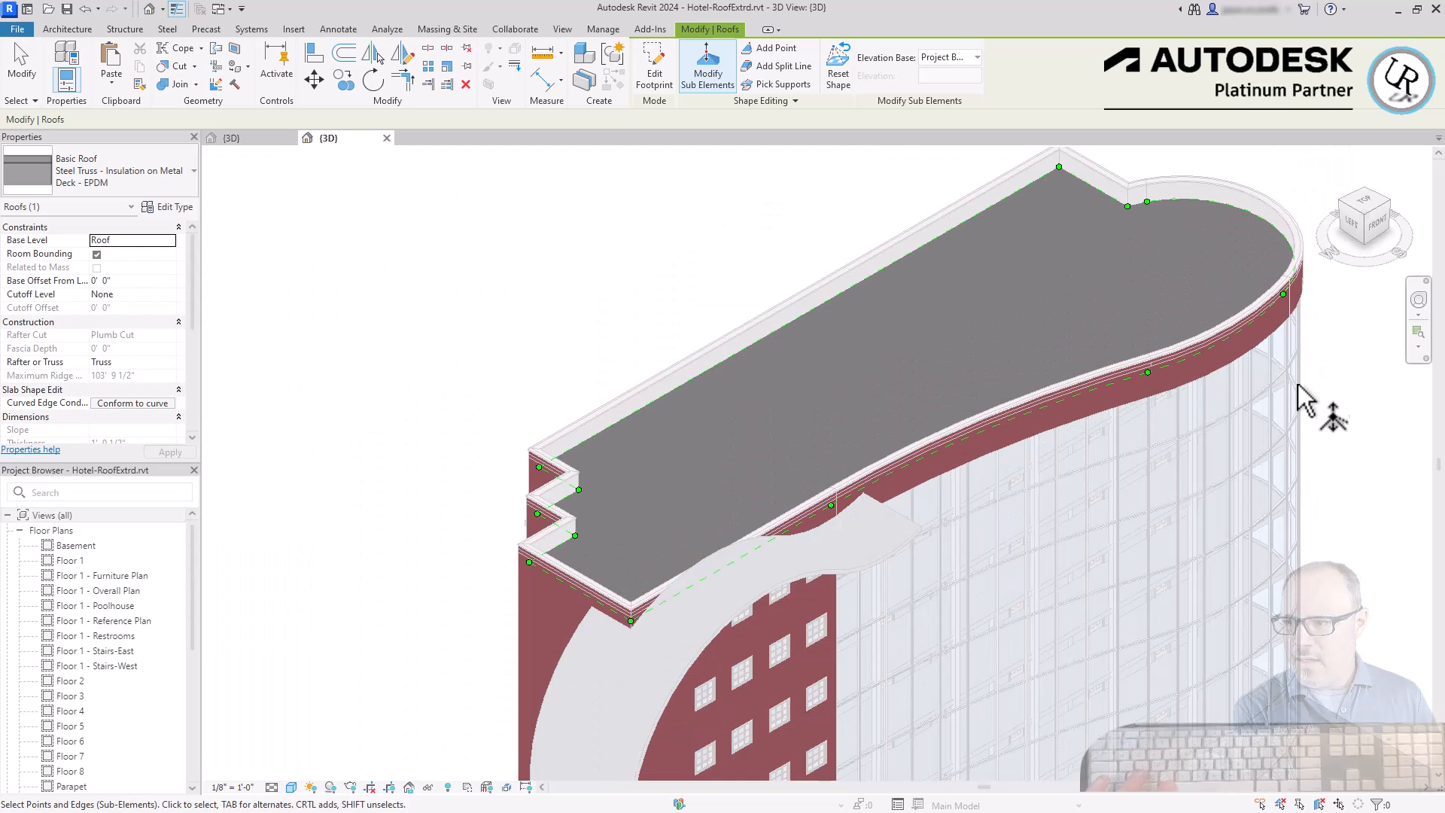
{"action": "left_click", "coordinate": [1367, 201]}
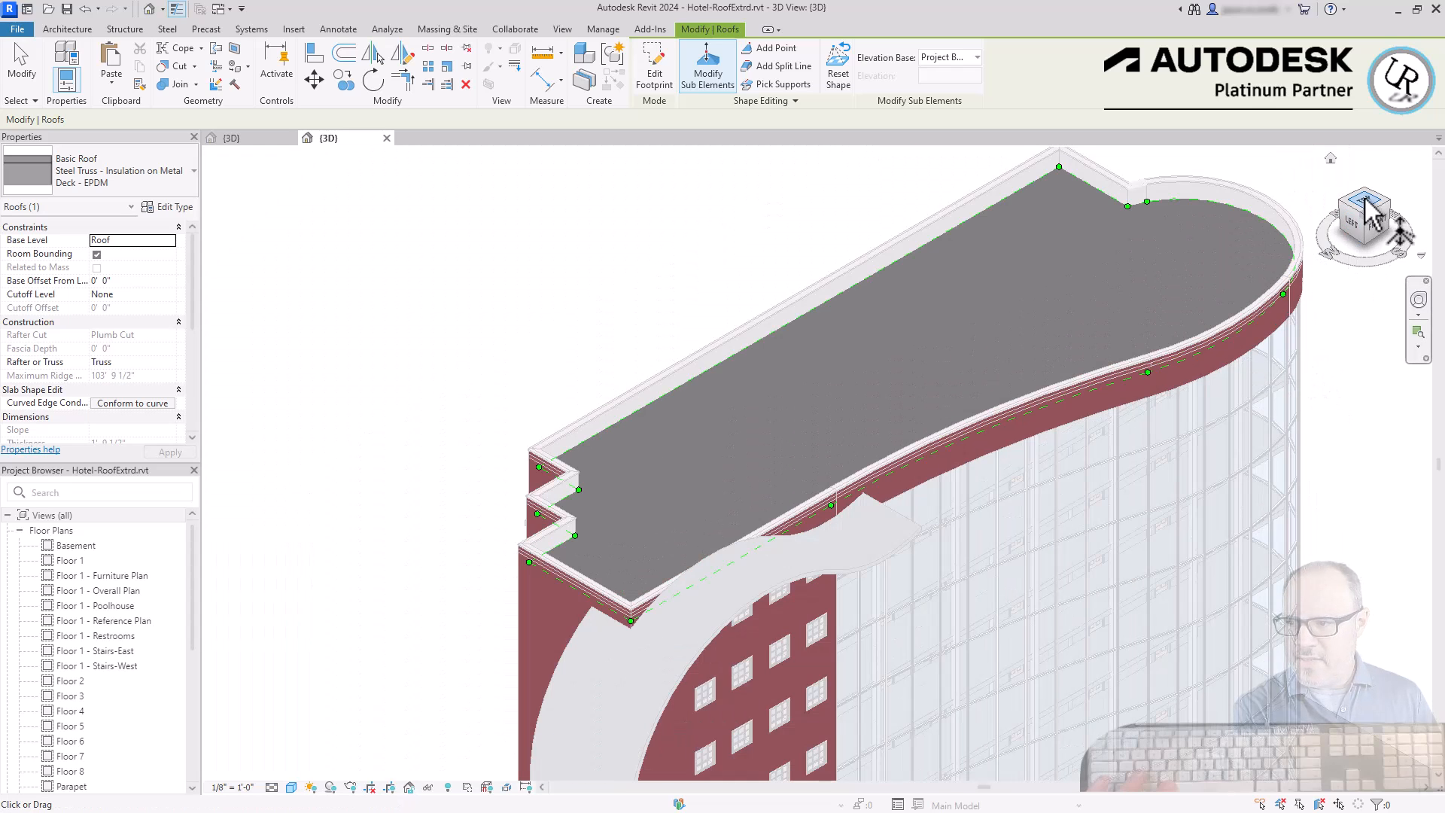
{"action": "scroll", "coordinate": [753, 501], "scroll_direction": "up", "scroll_amount": 3}
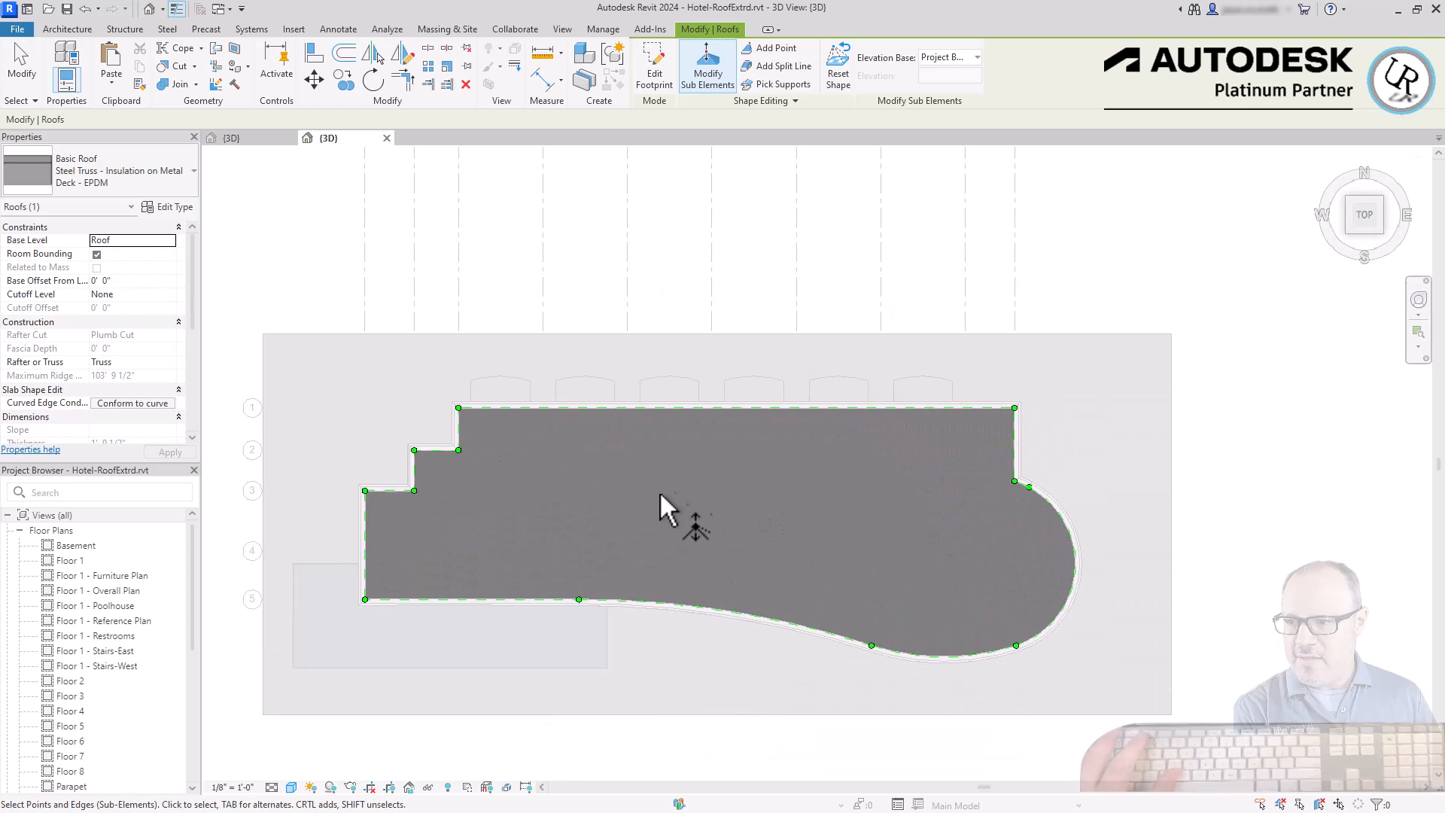
{"action": "left_click", "coordinate": [791, 67]}
{"action": "left_click", "coordinate": [395, 435]}
{"action": "left_click", "coordinate": [554, 633]}
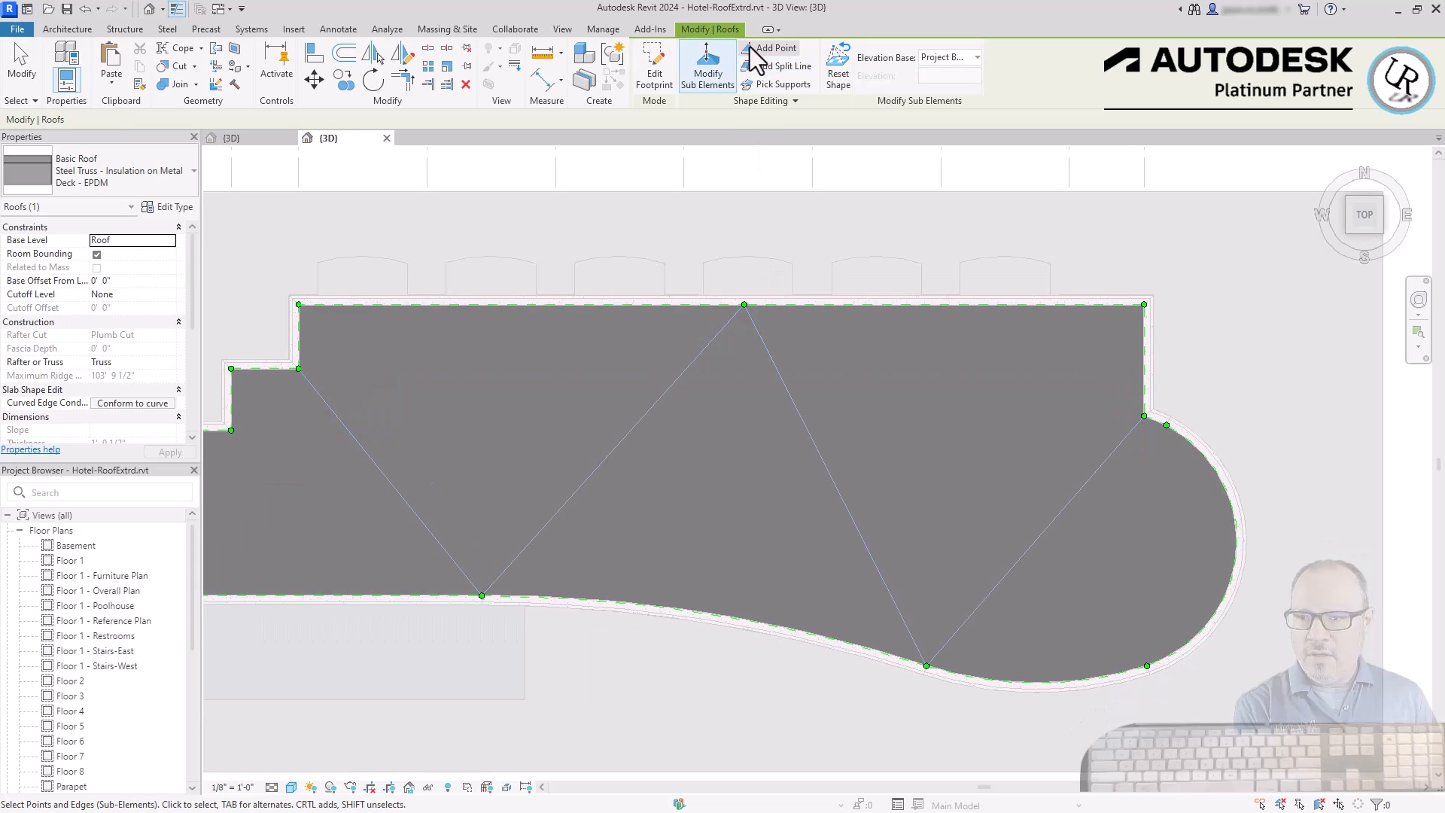
- Add one point inside each of the five roof areas and set the westernmost point's elevation to 1' 5 1/2" relative to the current level
{"action": "left_click", "coordinate": [775, 48]}
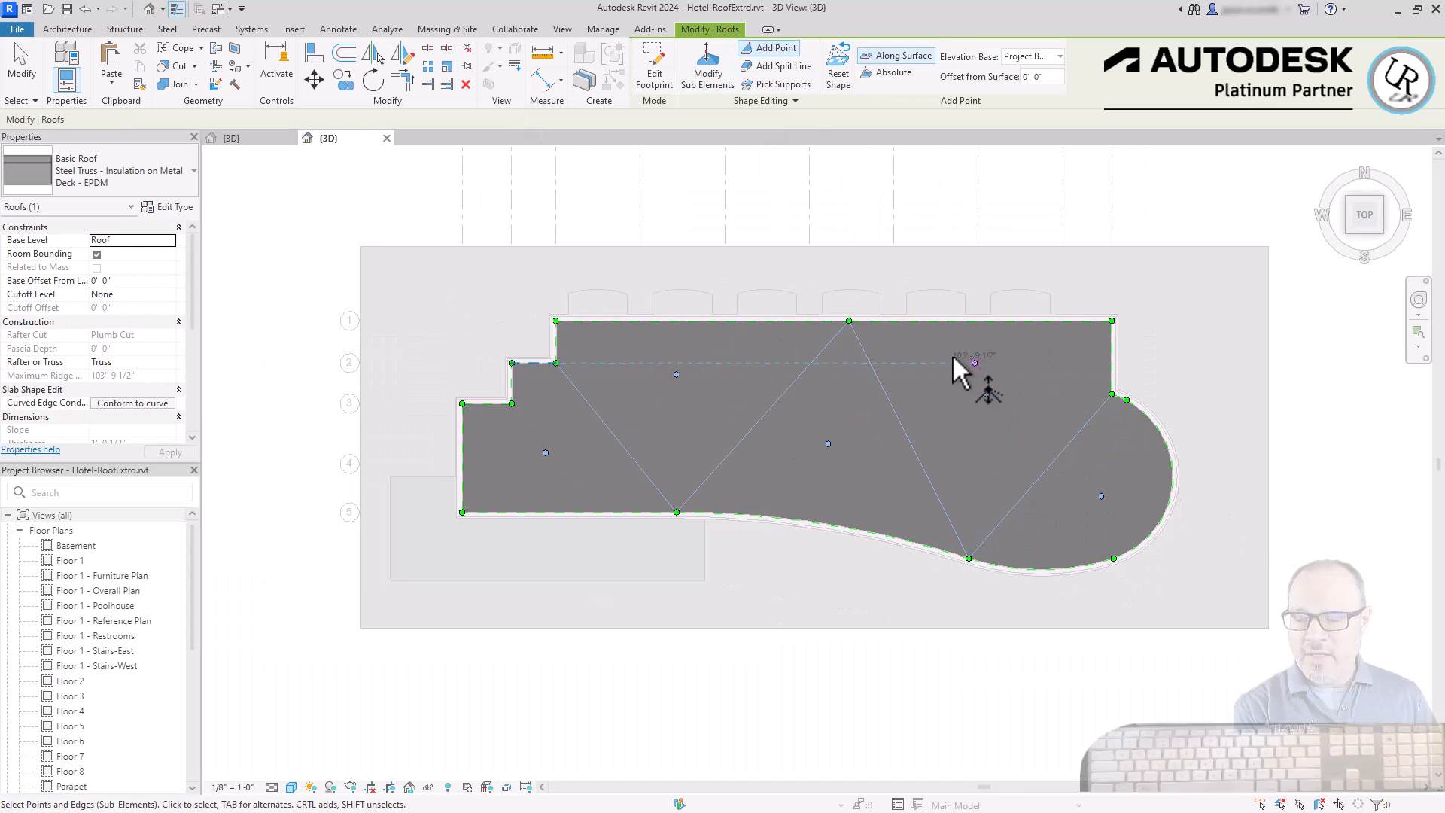
{"action": "key", "text": "Escape"}
{"action": "scroll", "coordinate": [522, 490], "scroll_direction": "up", "scroll_amount": 3}
{"action": "left_click", "coordinate": [553, 465]}
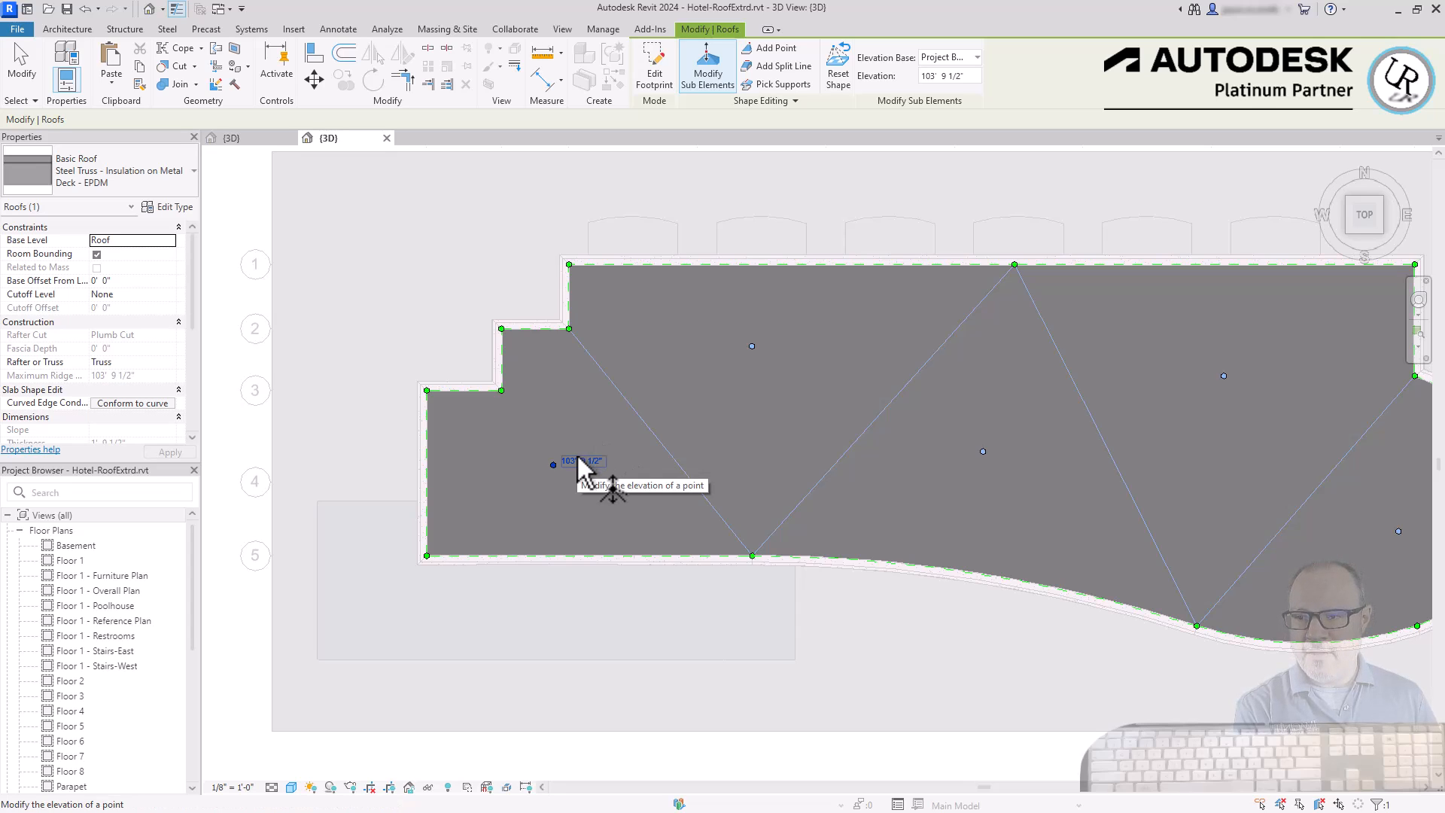
{"action": "left_click", "coordinate": [977, 57]}
{"action": "left_click", "coordinate": [945, 71]}
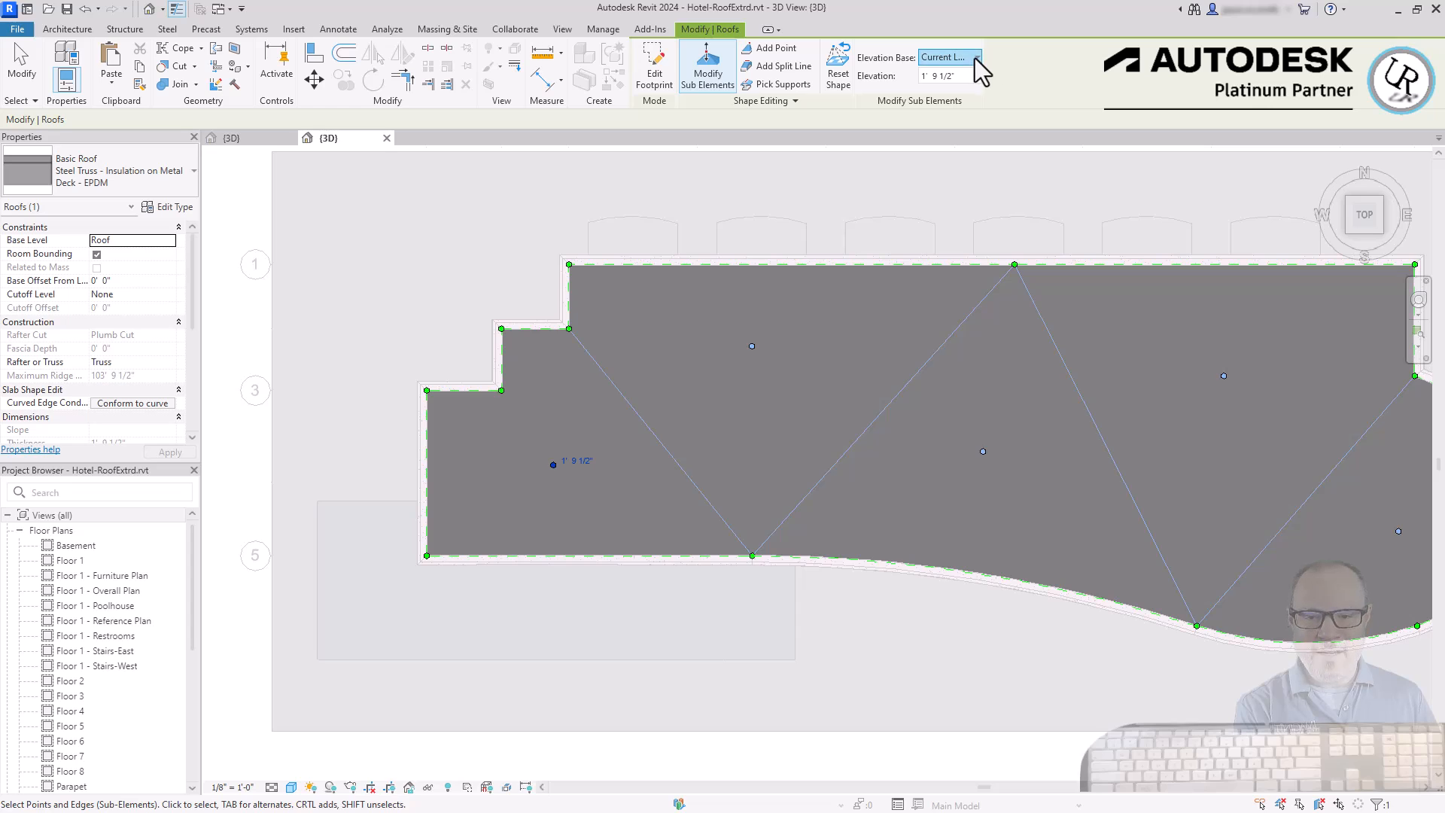
{"action": "left_click", "coordinate": [976, 57]}
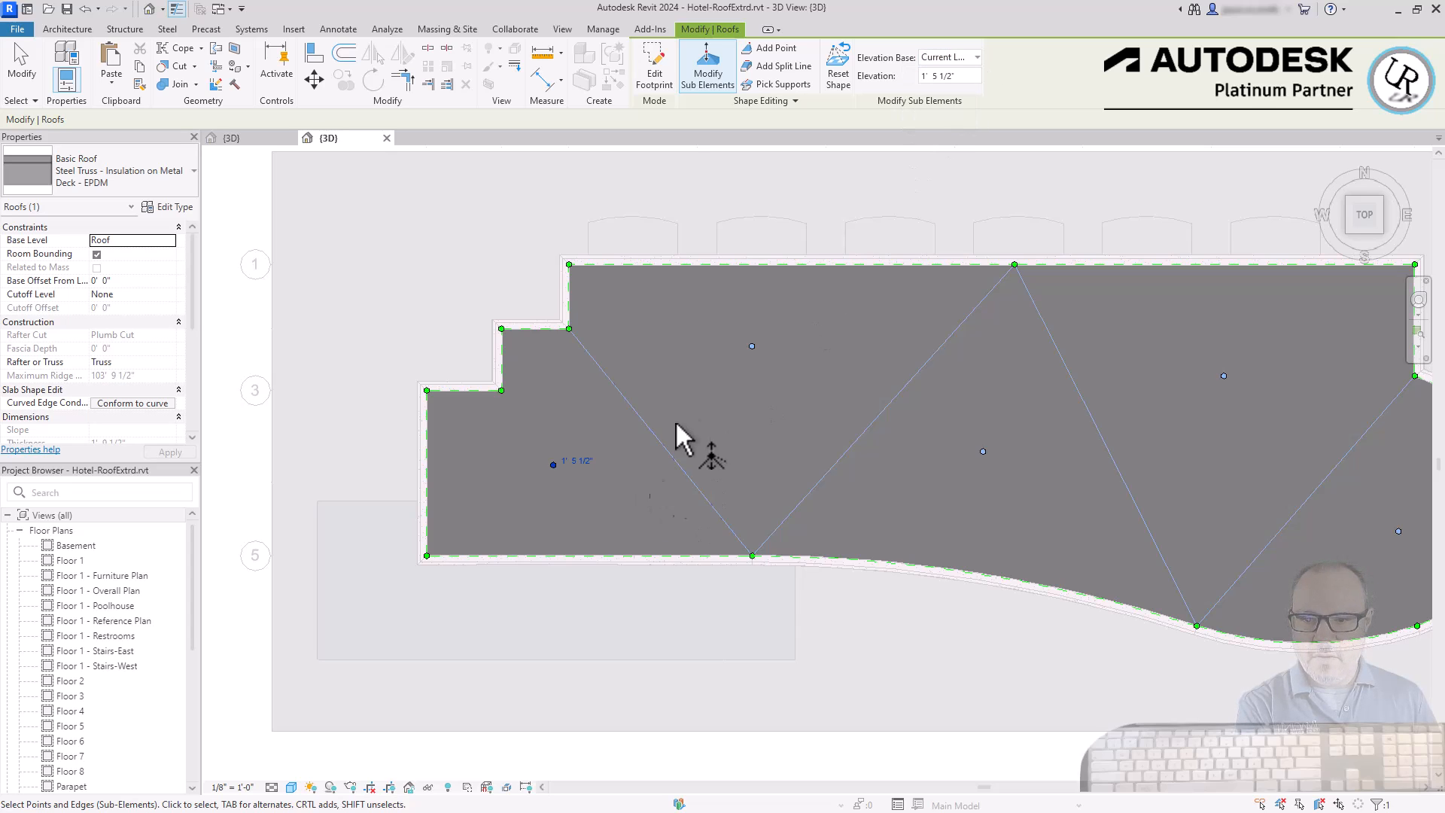
- Lower the remaining interior roof points to an elevation of 1' 5 1/2" and finish the shape edit
{"action": "left_click", "coordinate": [752, 346]}
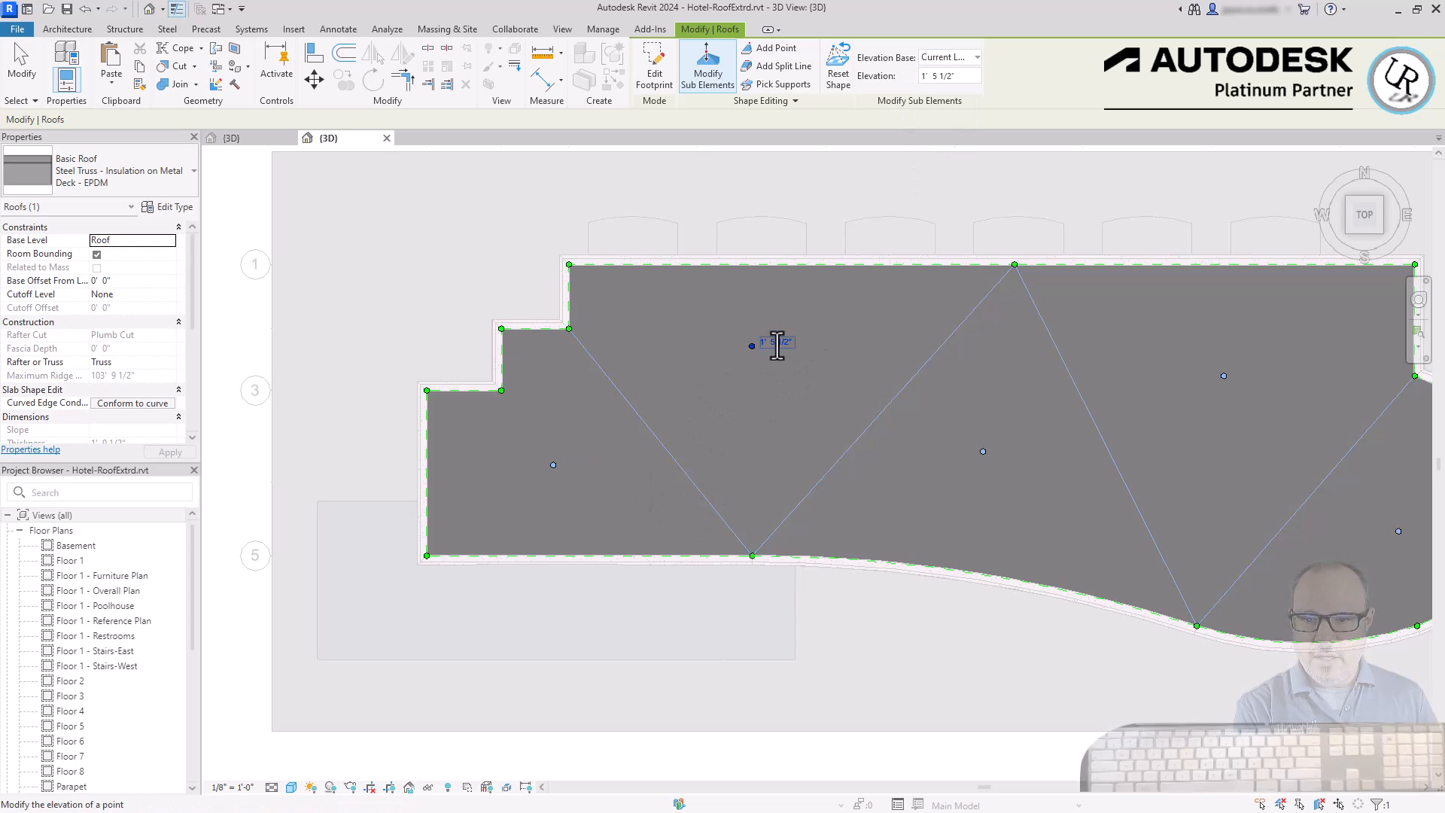
{"action": "left_click", "coordinate": [980, 445]}
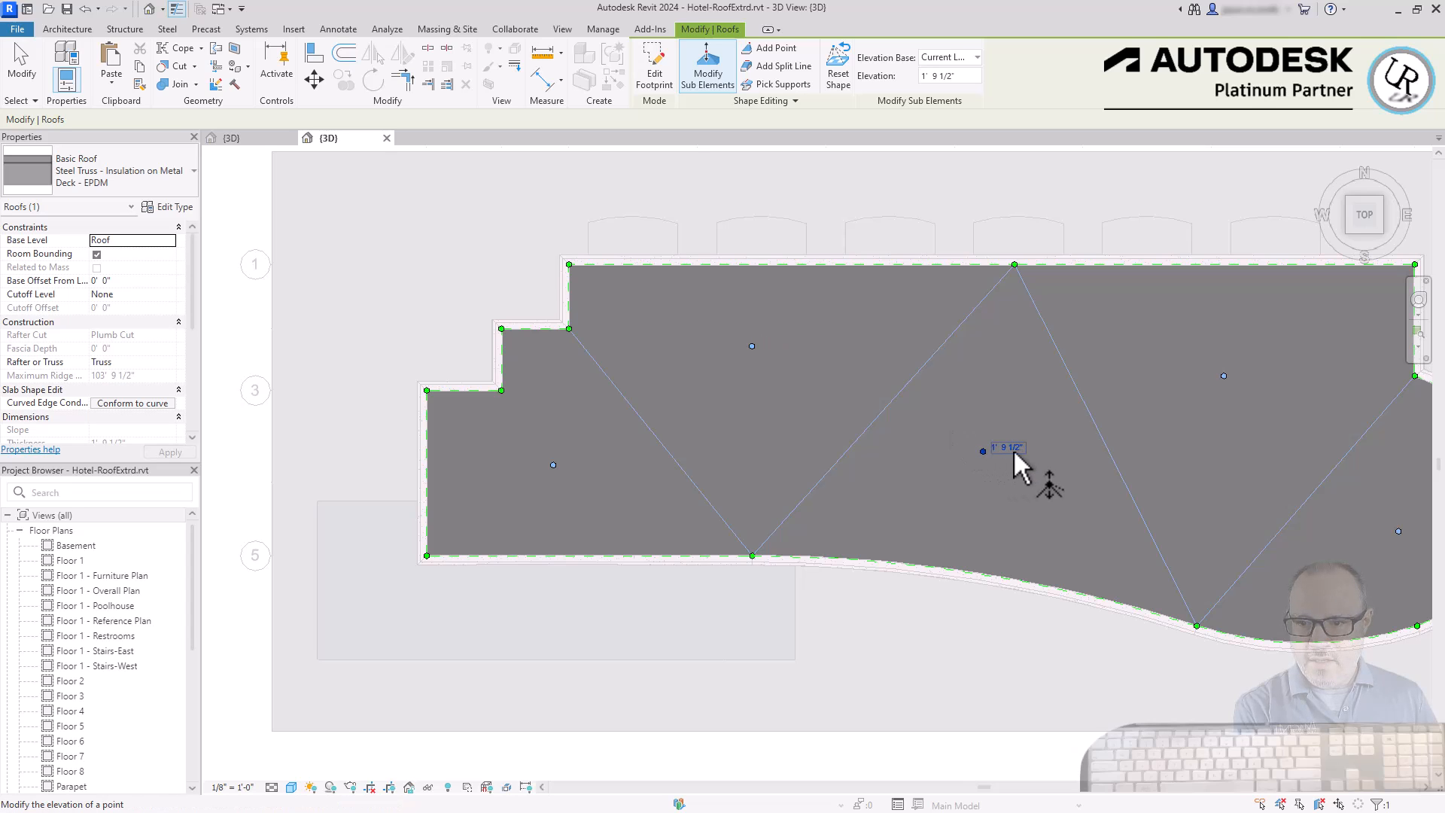
{"action": "left_click", "coordinate": [1013, 449]}
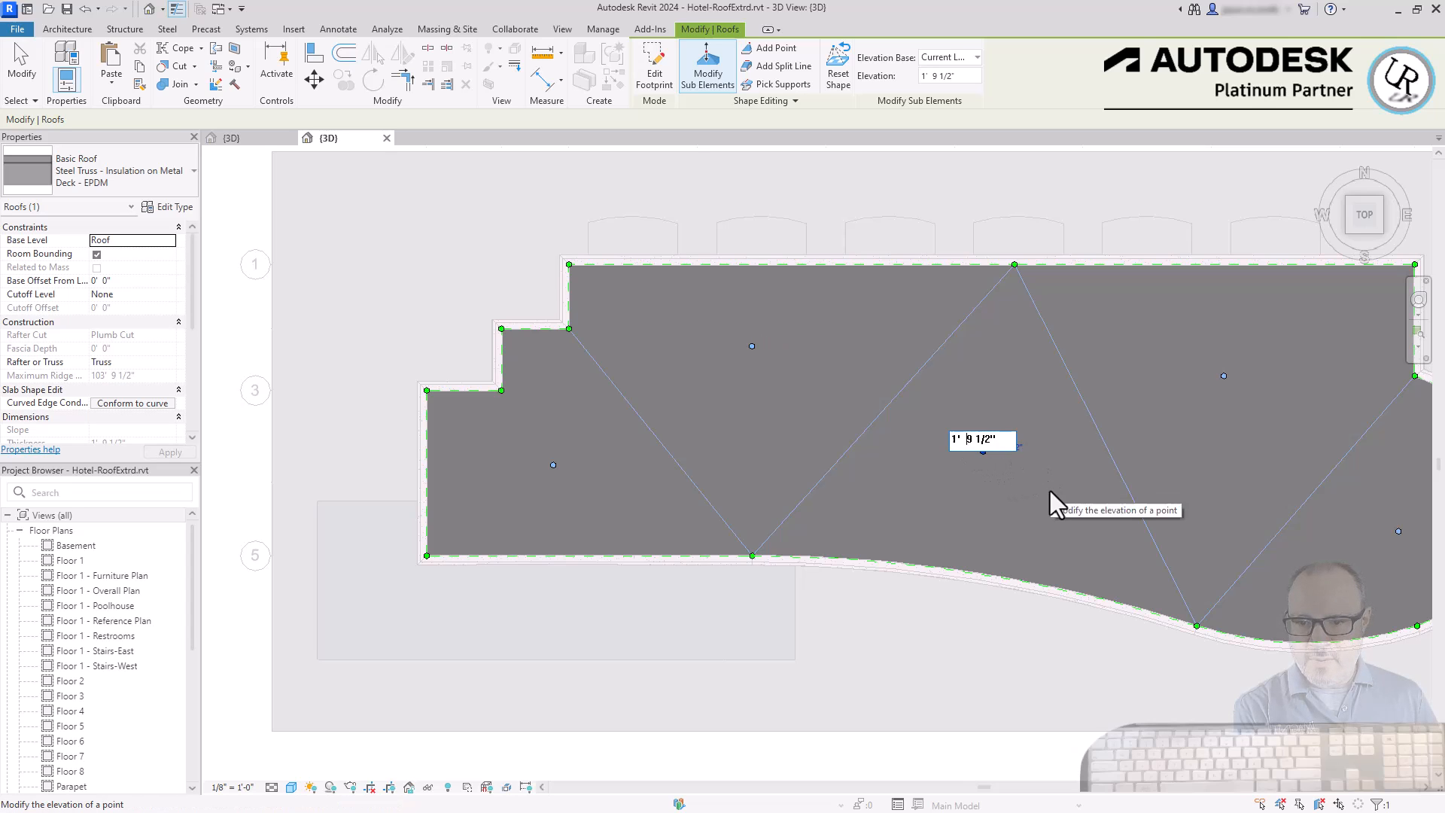
{"action": "left_click", "coordinate": [1104, 195]}
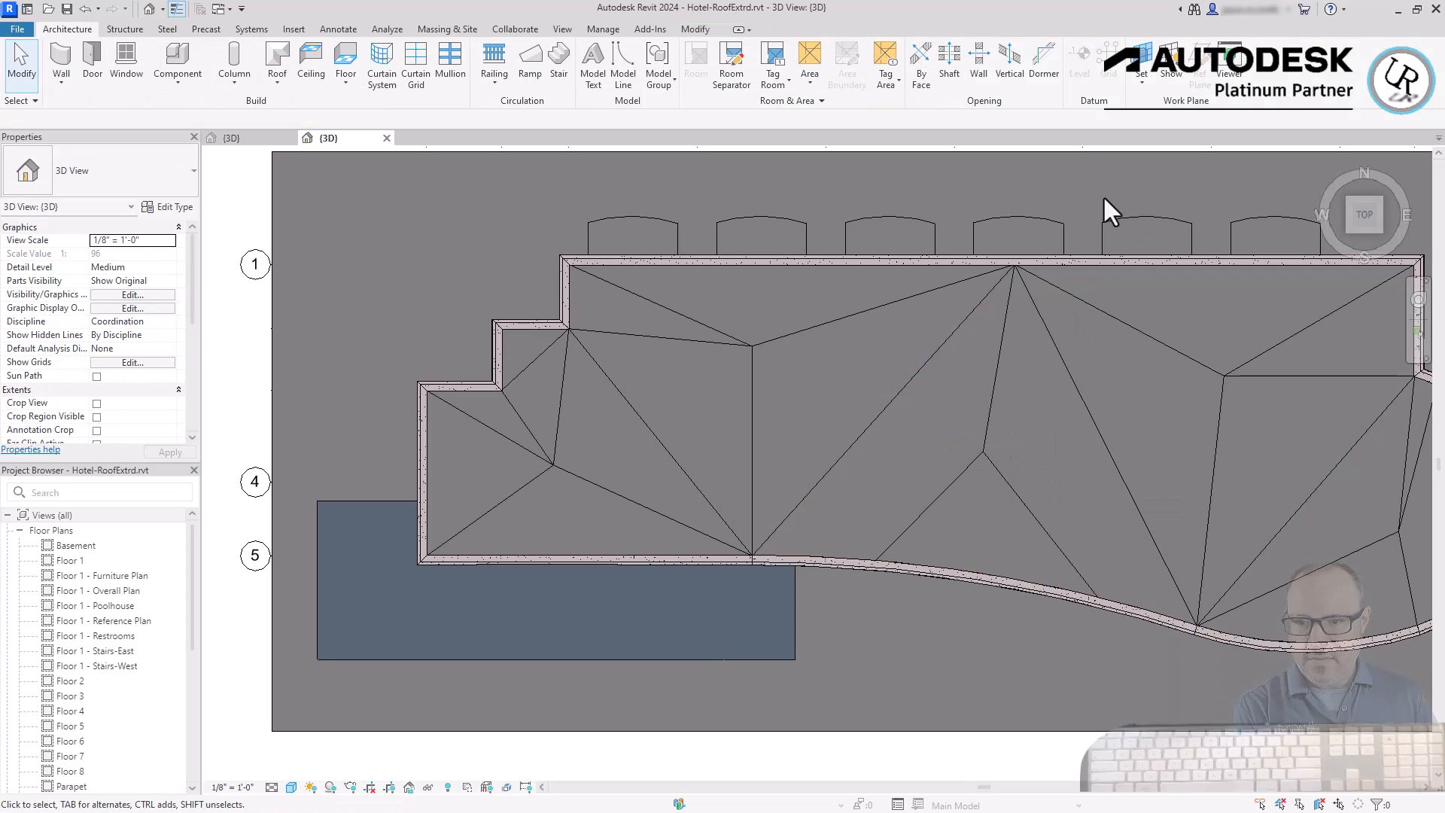
- Examine from several angles how the hotel roof's surfaces slope toward the interior low points inside the parapet
{"action": "left_click", "coordinate": [755, 500]}
{"action": "middle_click_drag", "start_coordinate": [674, 487], "coordinate": [564, 471], "text": "shift"}
{"action": "key", "text": "Escape"}
{"action": "scroll", "coordinate": [1014, 330], "scroll_direction": "down", "scroll_amount": 2}
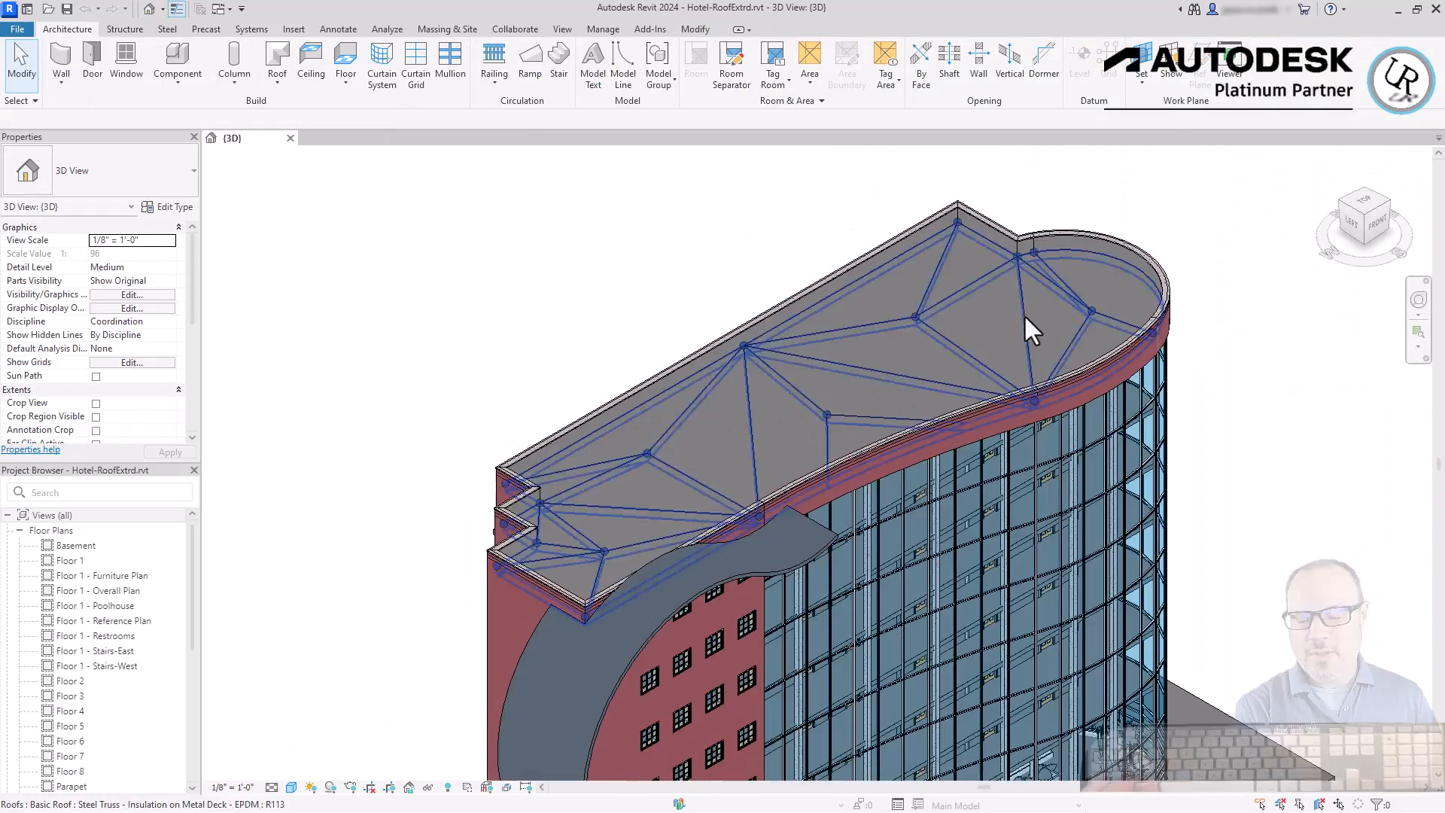
{"action": "scroll", "coordinate": [1037, 298], "scroll_direction": "up", "scroll_amount": 5}
{"action": "scroll", "coordinate": [1263, 324], "scroll_direction": "down", "scroll_amount": 1}
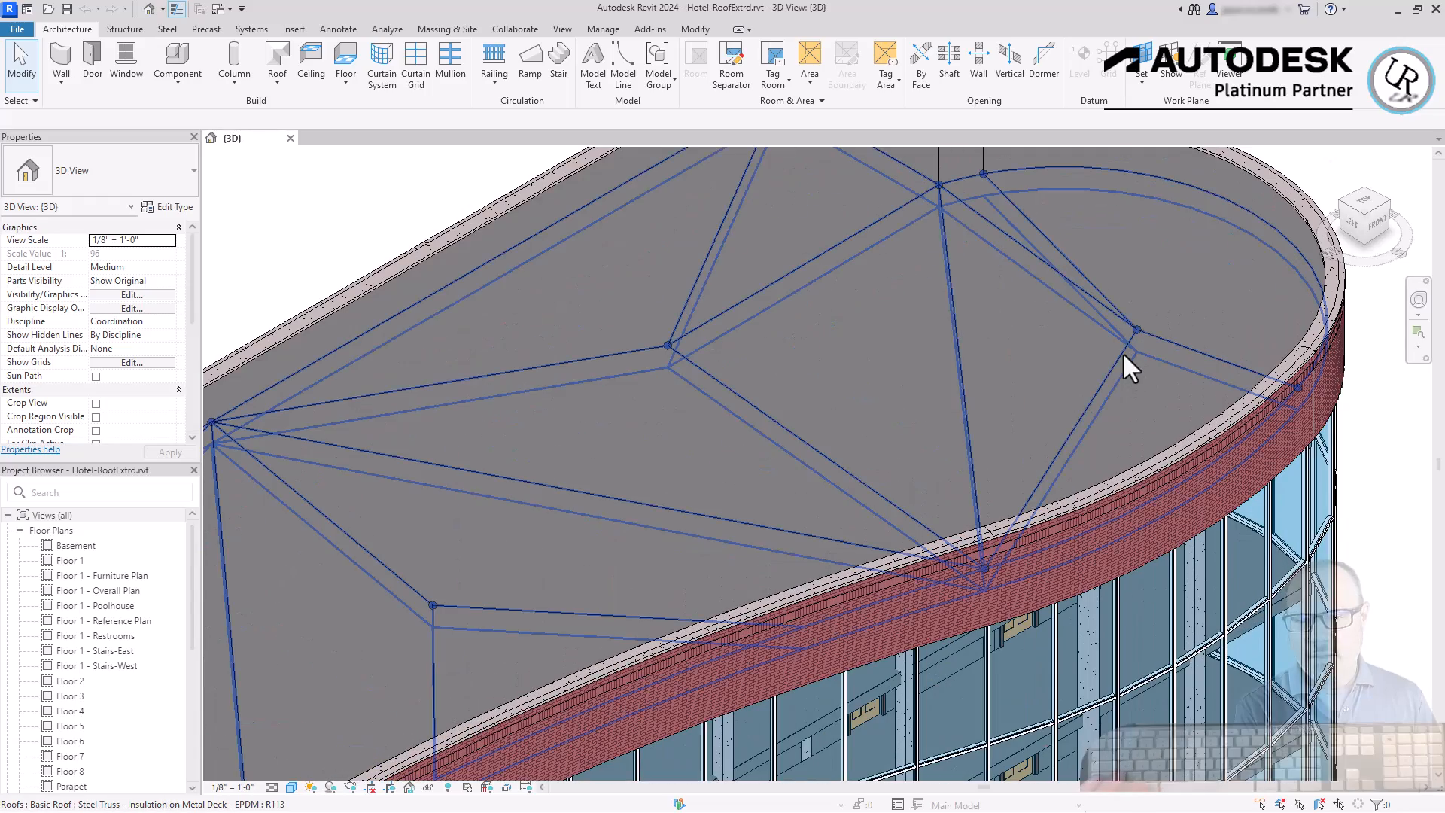
{"action": "left_click", "coordinate": [1129, 343]}
{"action": "middle_click_drag", "start_coordinate": [1253, 448], "coordinate": [1136, 410], "text": "shift"}
{"action": "scroll", "coordinate": [946, 472], "scroll_direction": "up", "scroll_amount": 2}
{"action": "scroll", "coordinate": [484, 445], "scroll_direction": "up", "scroll_amount": 2}
{"action": "middle_click_drag", "start_coordinate": [512, 448], "coordinate": [845, 475], "text": "shift"}
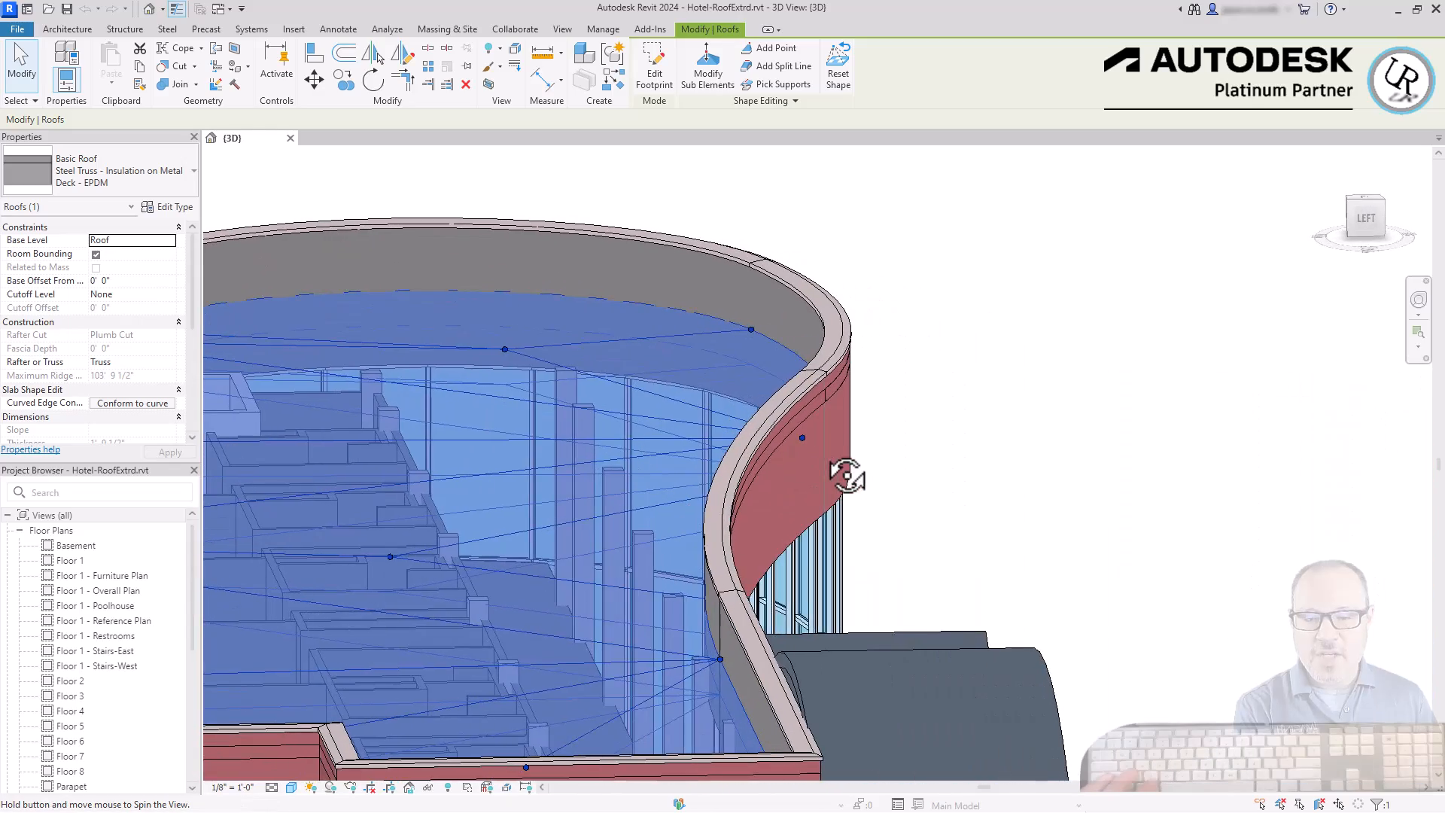
{"action": "scroll", "coordinate": [805, 489], "scroll_direction": "up", "scroll_amount": 2}
{"action": "middle_click_drag", "start_coordinate": [763, 501], "coordinate": [549, 520], "text": "shift"}
{"action": "scroll", "coordinate": [1050, 342], "scroll_direction": "down", "scroll_amount": 4}
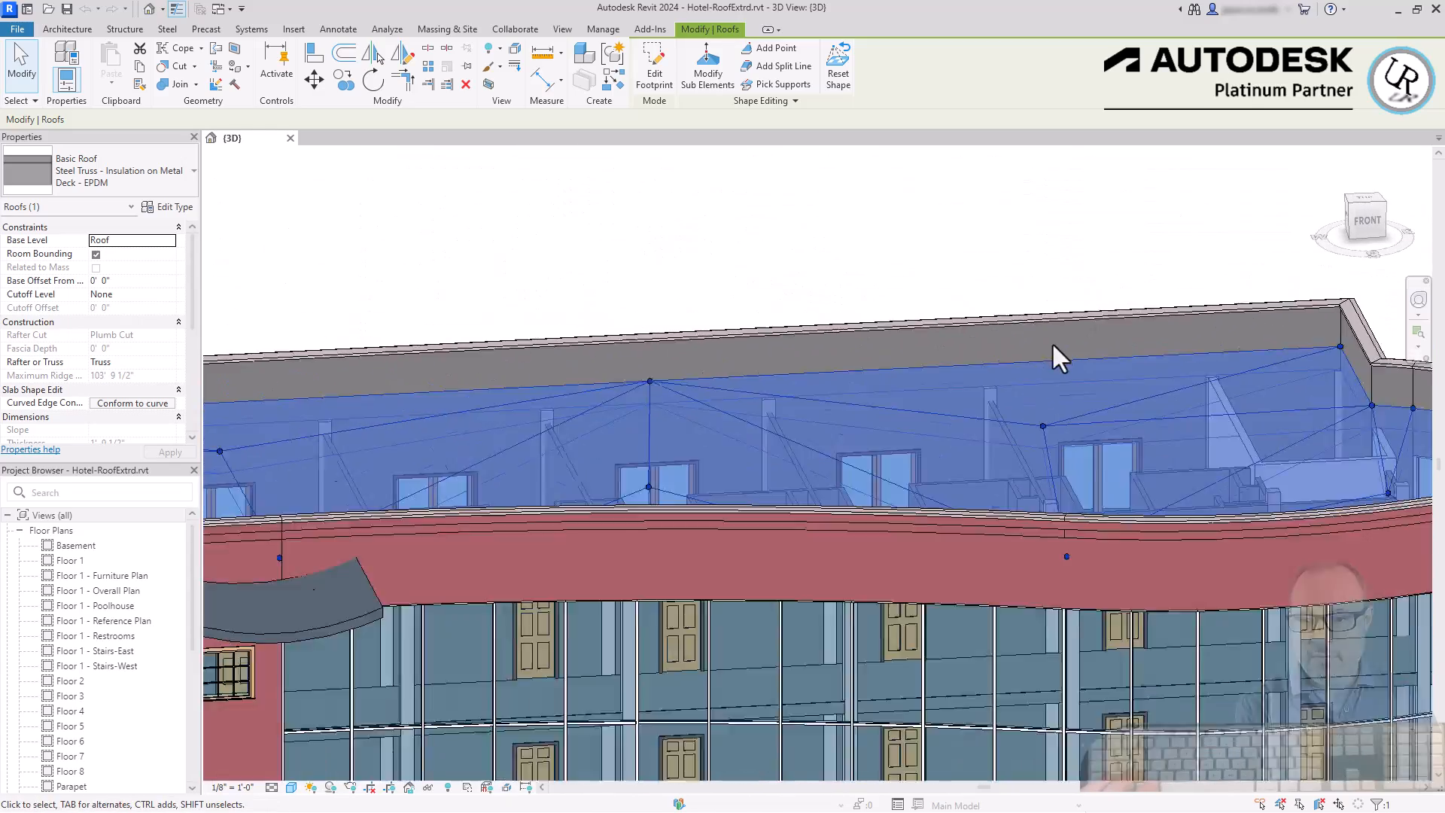
{"action": "left_click", "coordinate": [711, 304]}
{"action": "scroll", "coordinate": [717, 304], "scroll_direction": "up", "scroll_amount": 1}
{"action": "scroll", "coordinate": [710, 526], "scroll_direction": "up", "scroll_amount": 3}
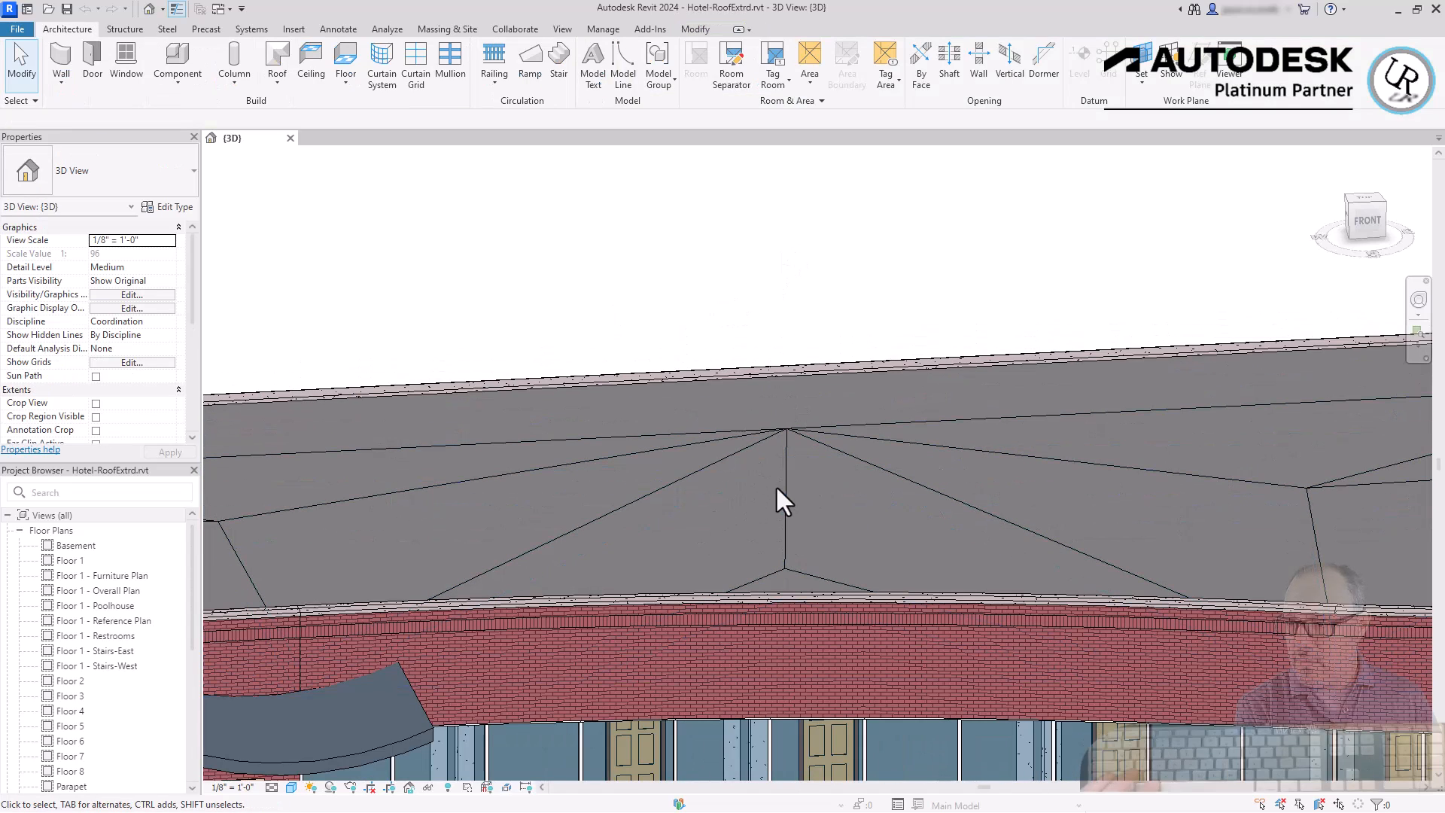
{"action": "scroll", "coordinate": [1031, 493], "scroll_direction": "down", "scroll_amount": 2}
{"action": "middle_click_drag", "start_coordinate": [1039, 444], "coordinate": [1134, 605], "text": "shift"}
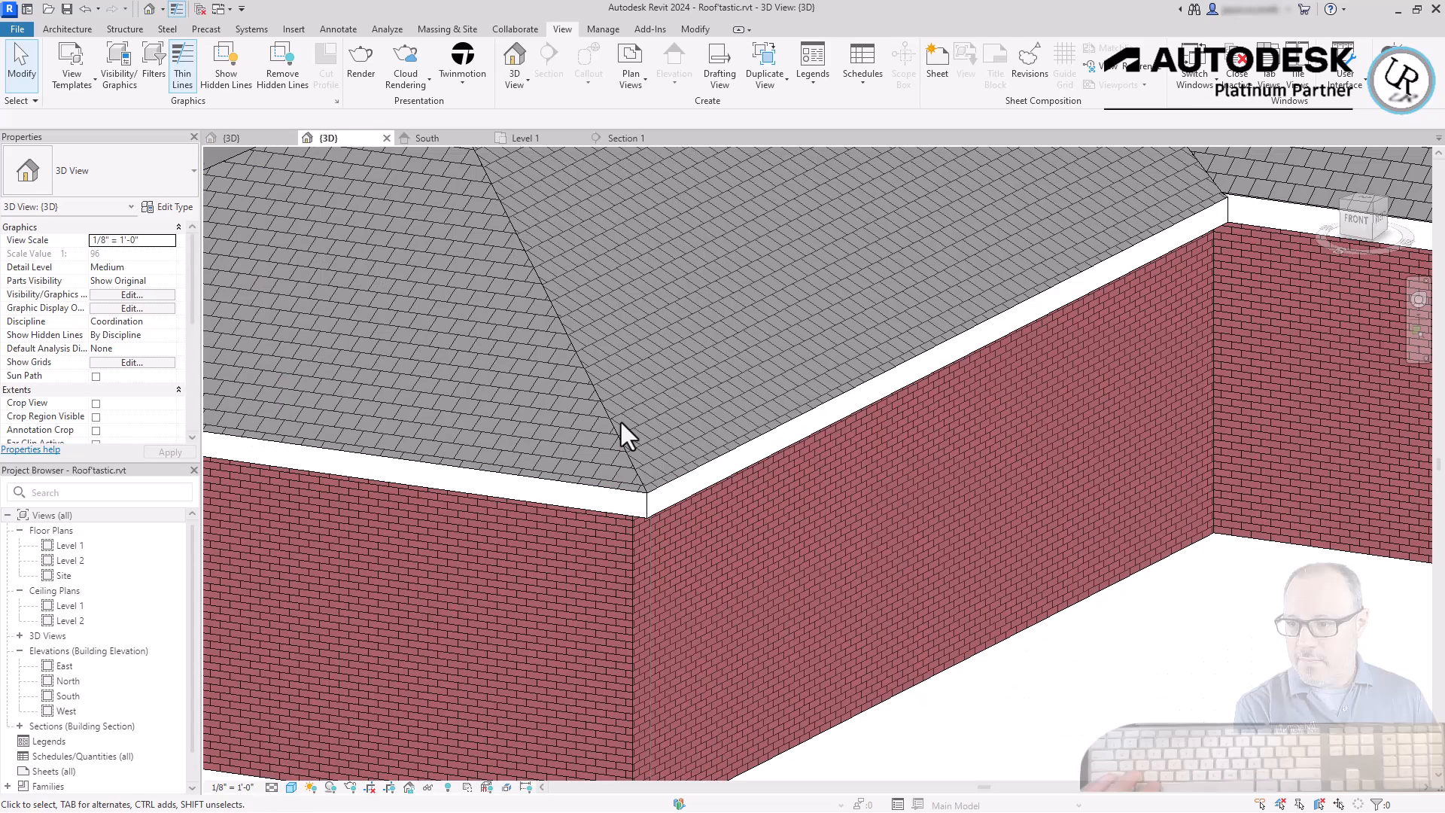
- Open the layer assembly of the hip roof's Wood Rafter 8" - Asphalt Shingle - Insulated type and show its section preview
{"action": "left_click", "coordinate": [622, 434]}
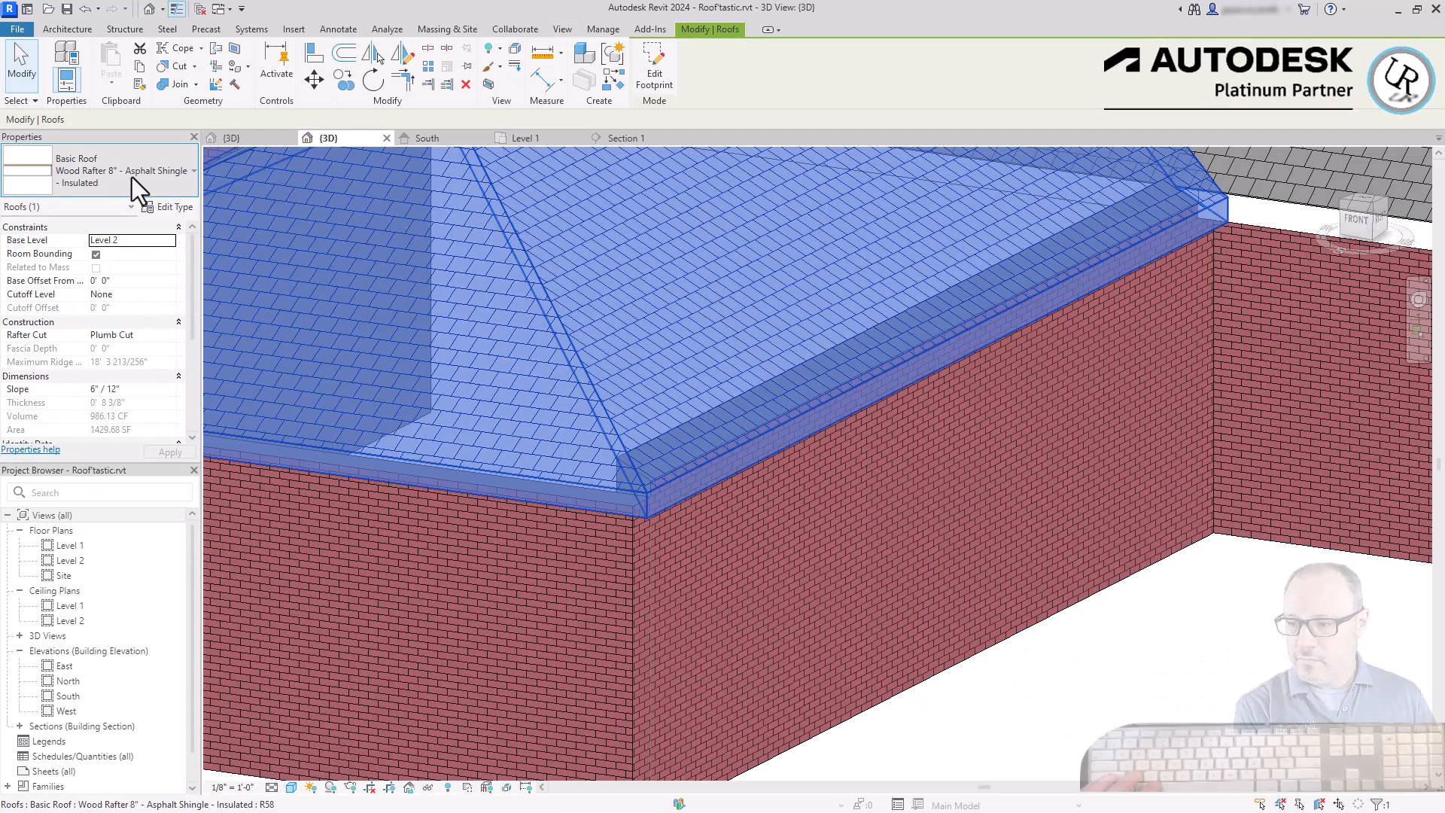
{"action": "left_click", "coordinate": [134, 175]}
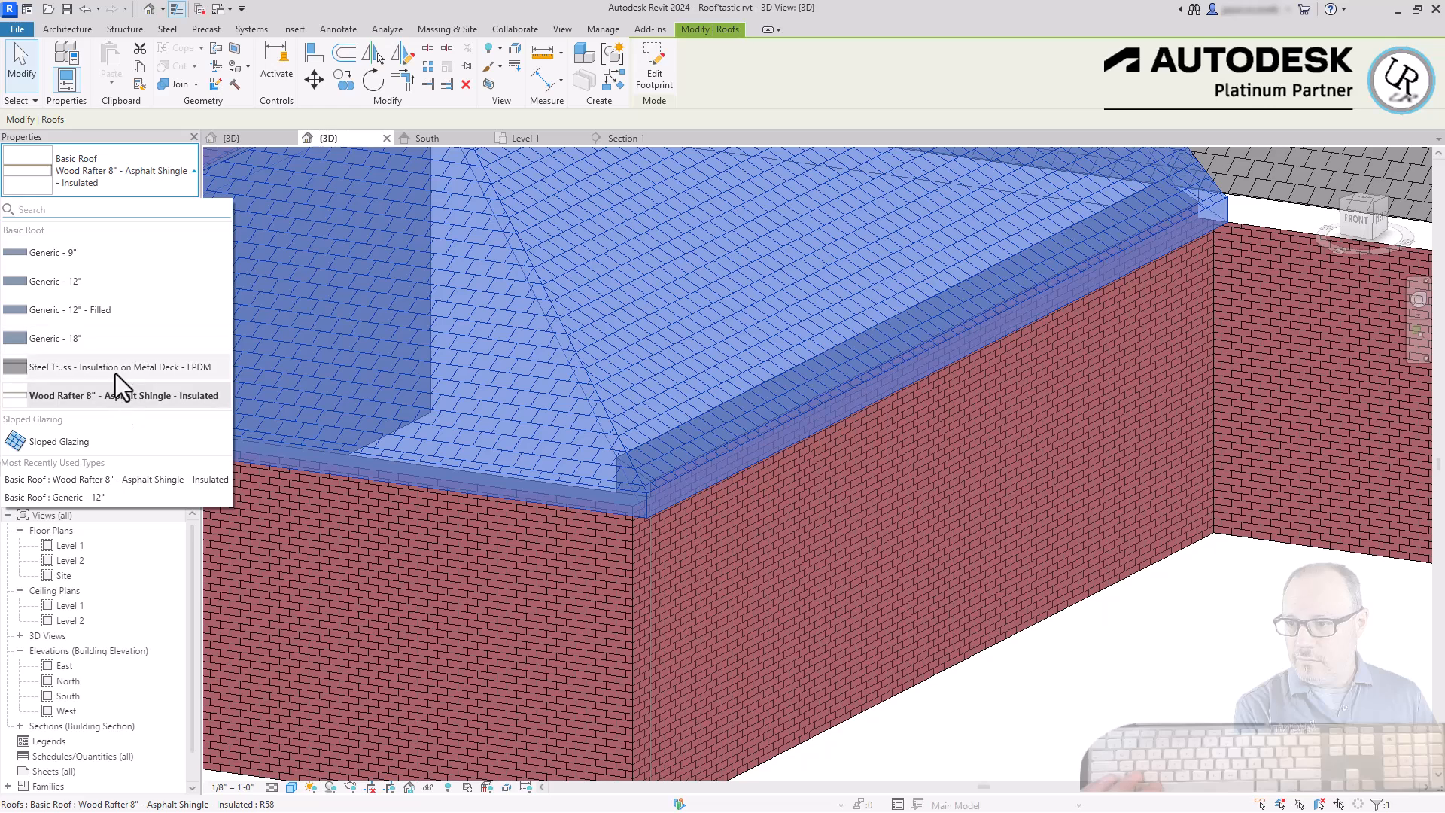
{"action": "left_click", "coordinate": [112, 160]}
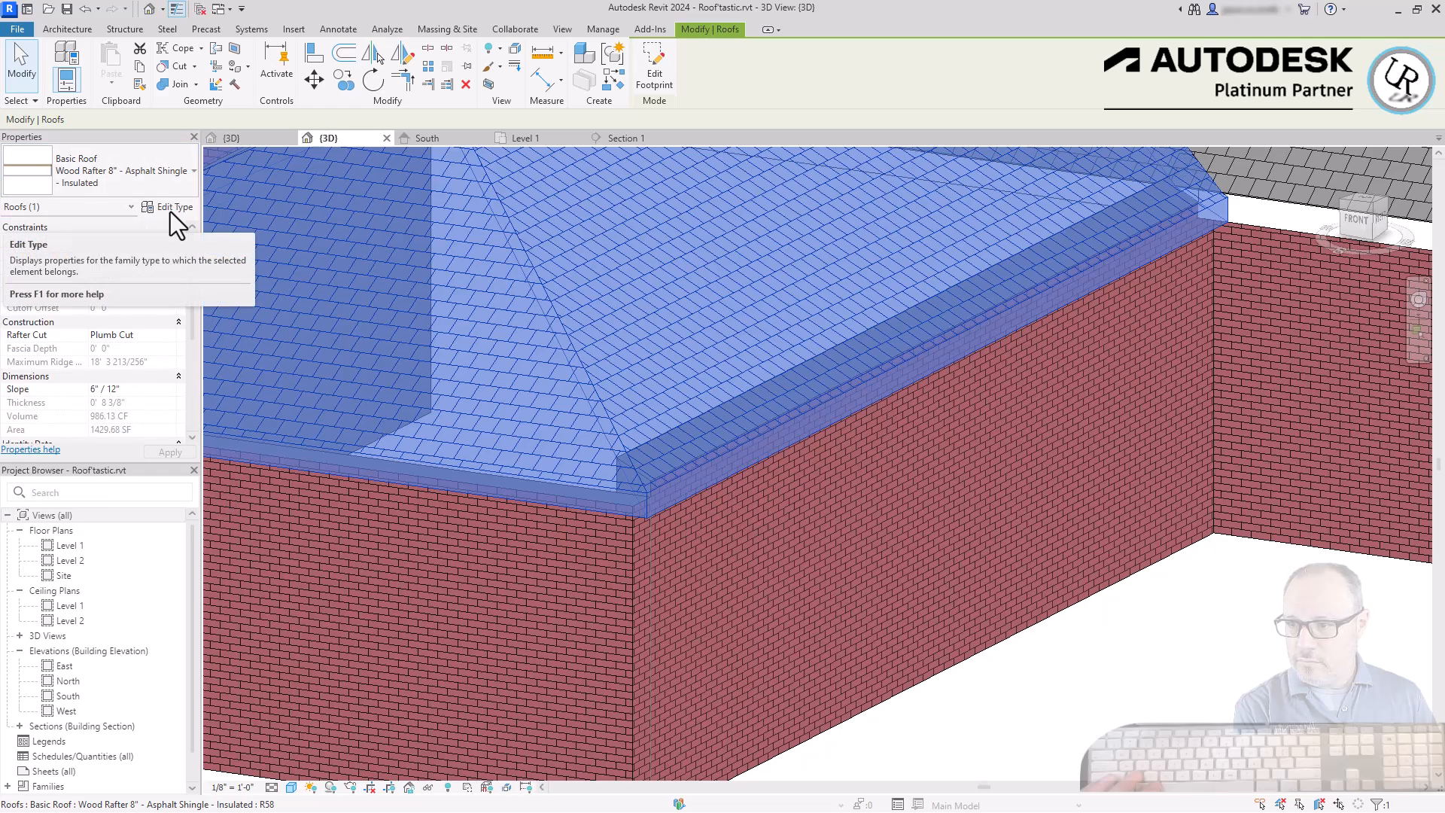
{"action": "left_click", "coordinate": [170, 211]}
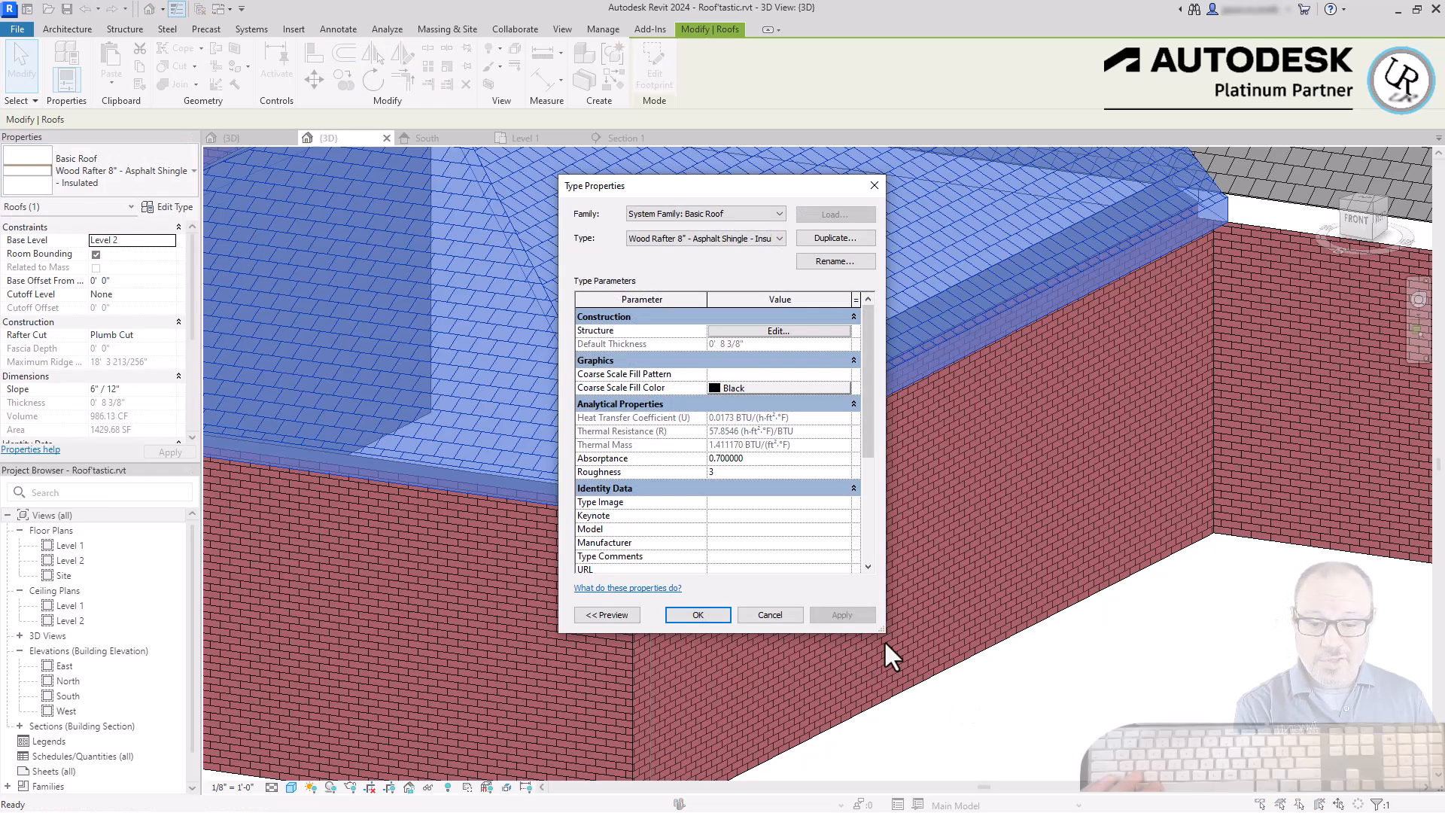
{"action": "left_click_drag", "start_coordinate": [877, 629], "coordinate": [1054, 721]}
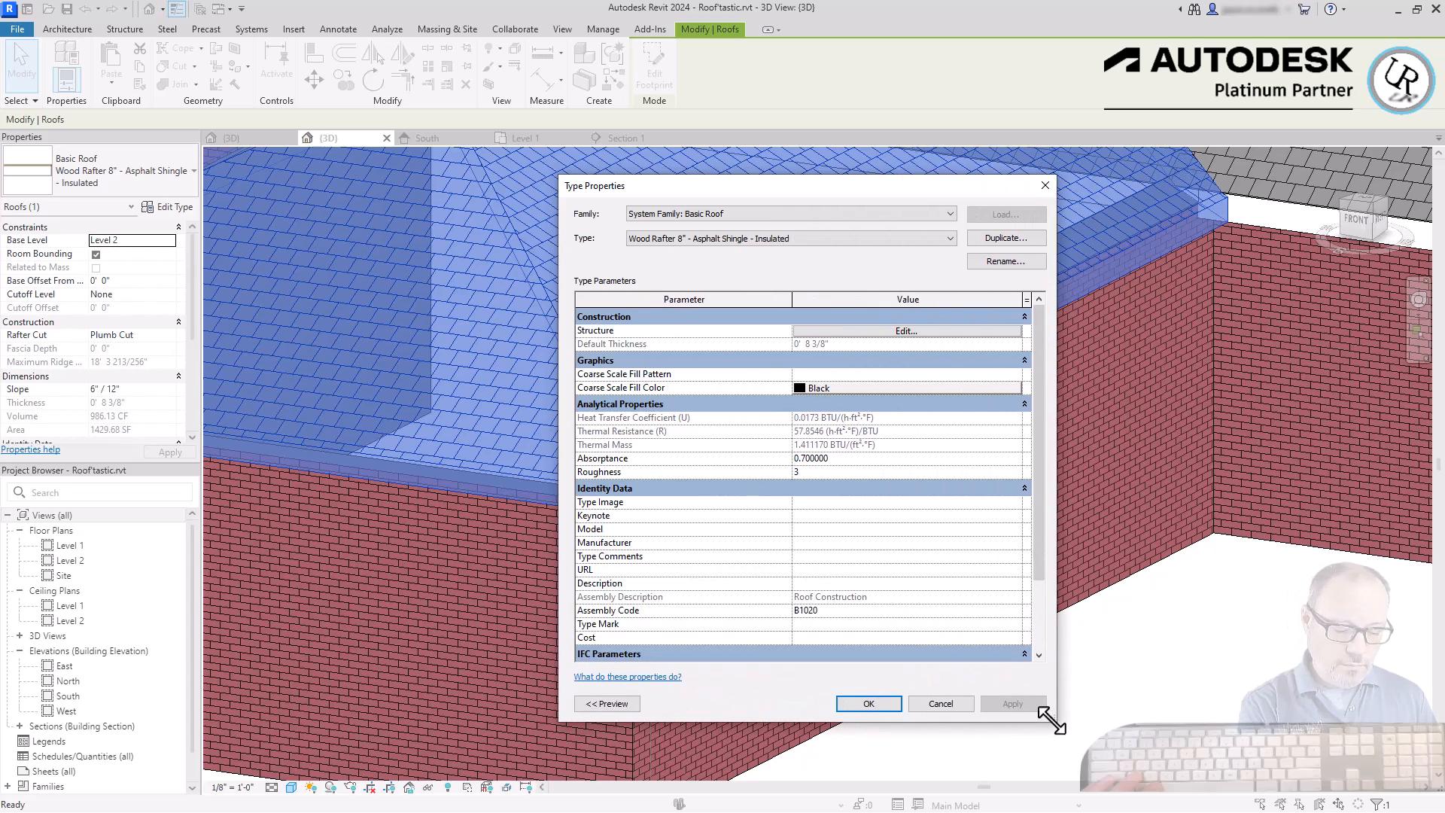
{"action": "left_click", "coordinate": [843, 335]}
{"action": "left_click_drag", "start_coordinate": [724, 191], "coordinate": [960, 178]}
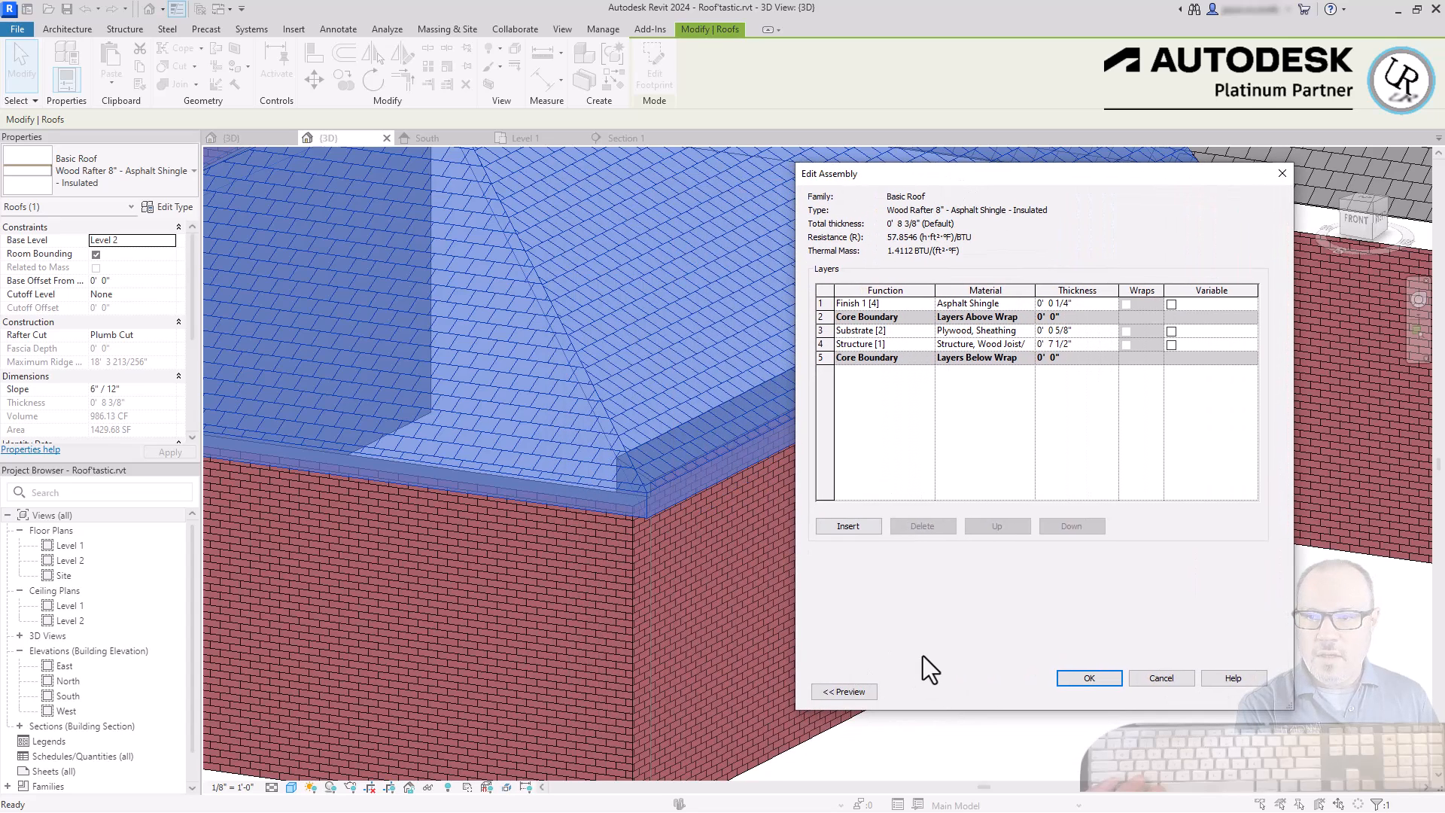
{"action": "left_click", "coordinate": [842, 690]}
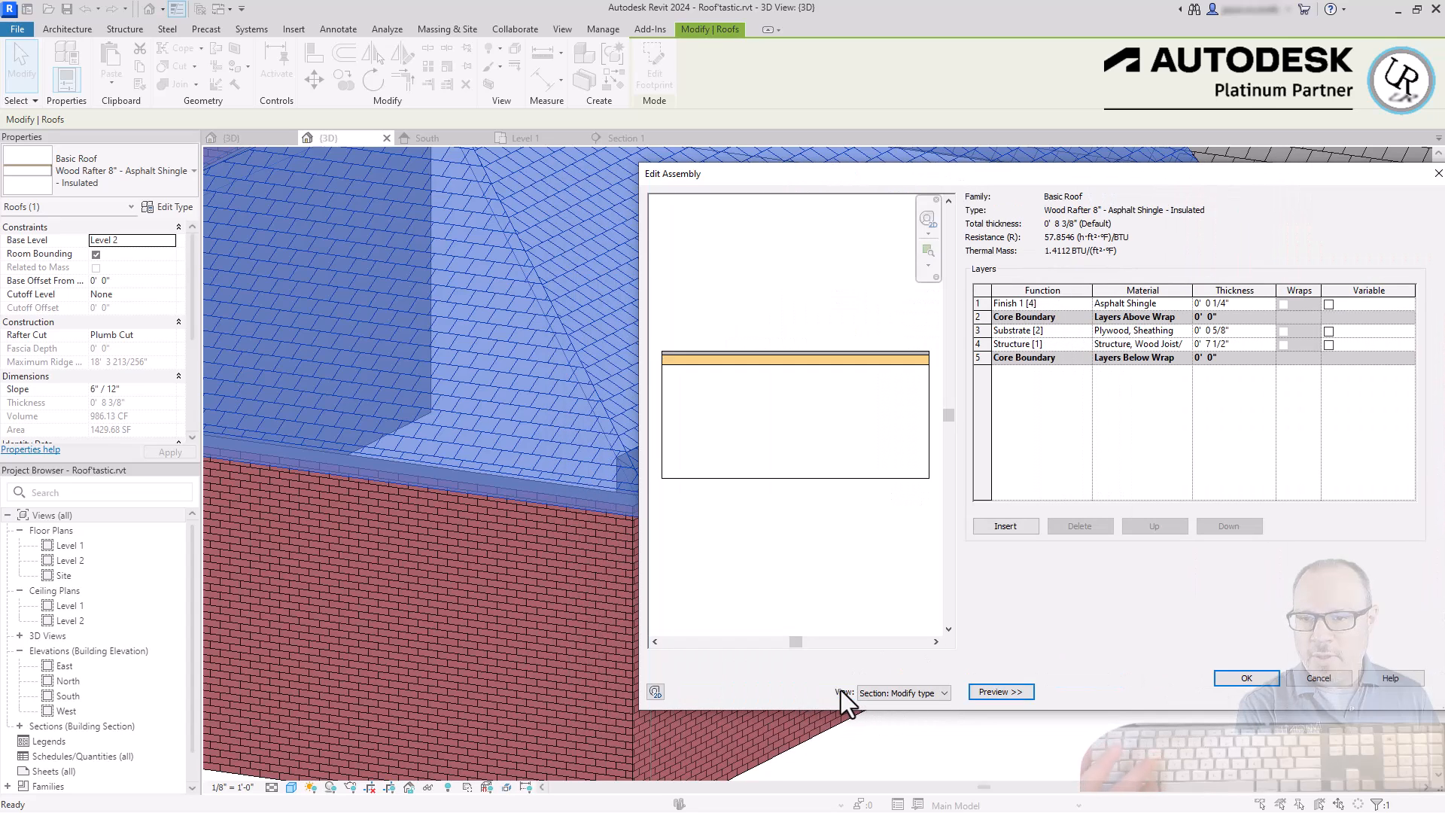
{"action": "scroll", "coordinate": [924, 313], "scroll_direction": "up", "scroll_amount": 2}
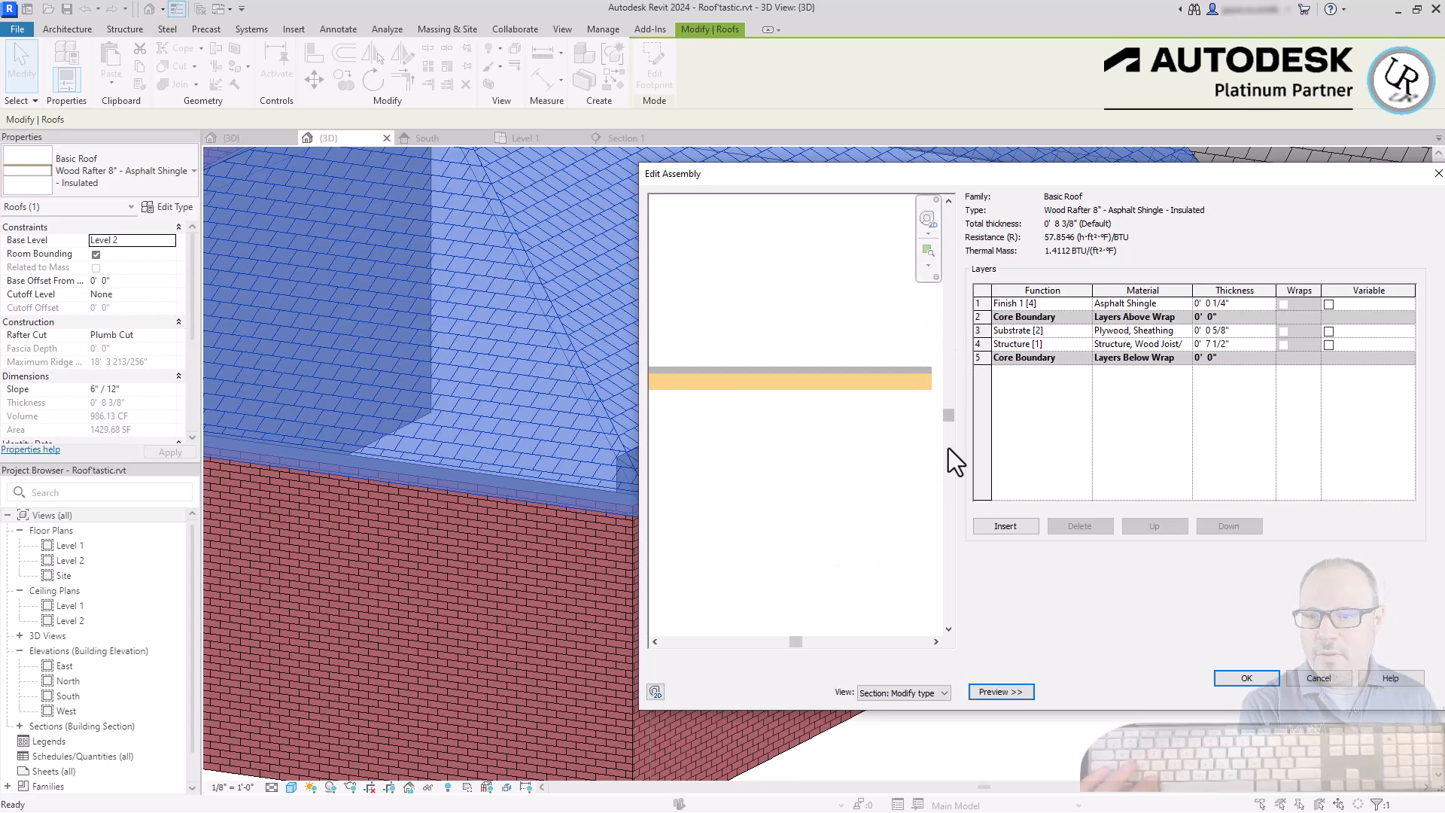
{"action": "middle_click_drag", "start_coordinate": [932, 444], "coordinate": [826, 411]}
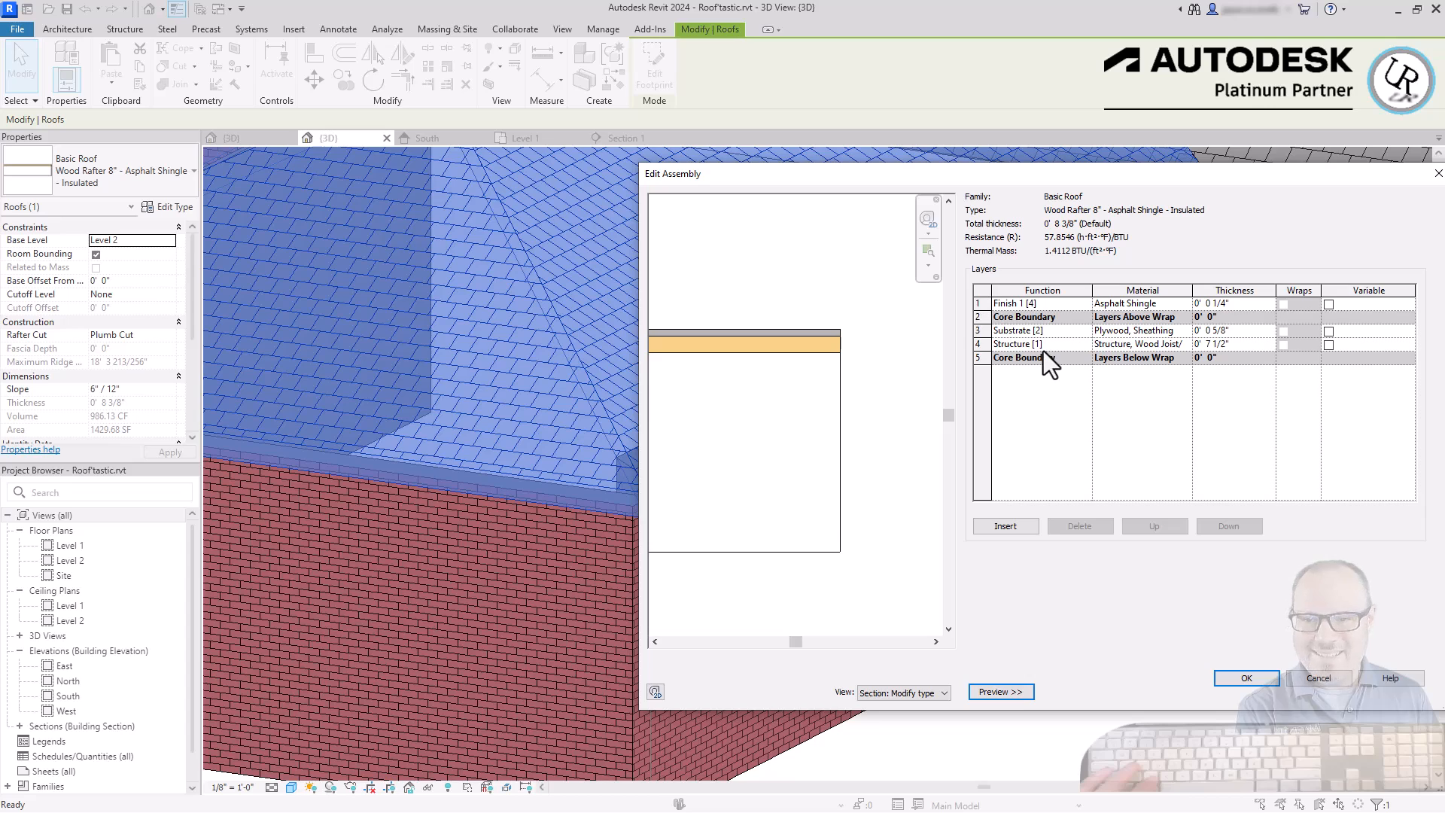
- Review the thicknesses of the asphalt shingle finish, plywood substrate and wood joist structure layers
{"action": "left_click", "coordinate": [983, 304]}
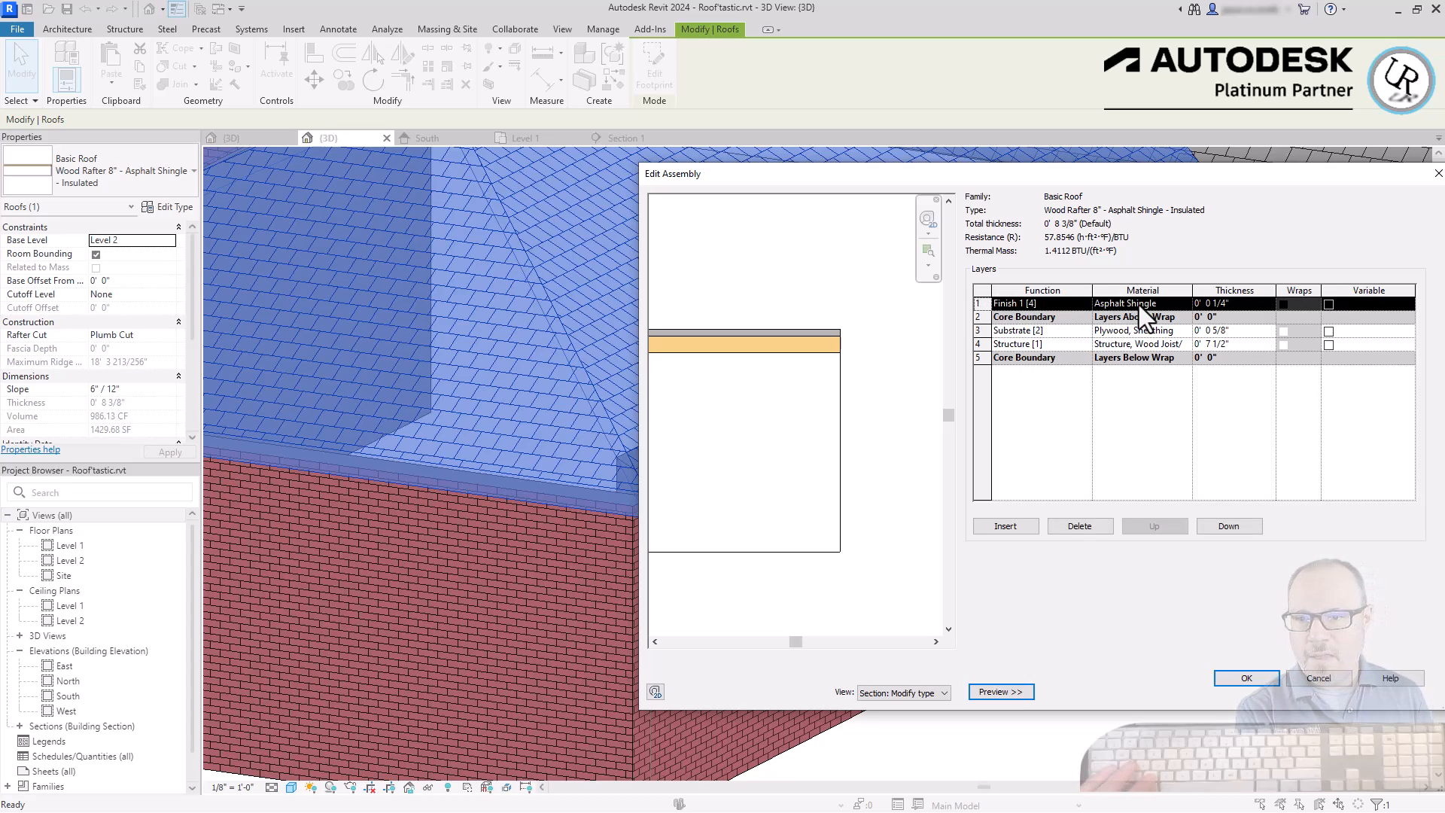
{"action": "left_click", "coordinate": [1235, 307]}
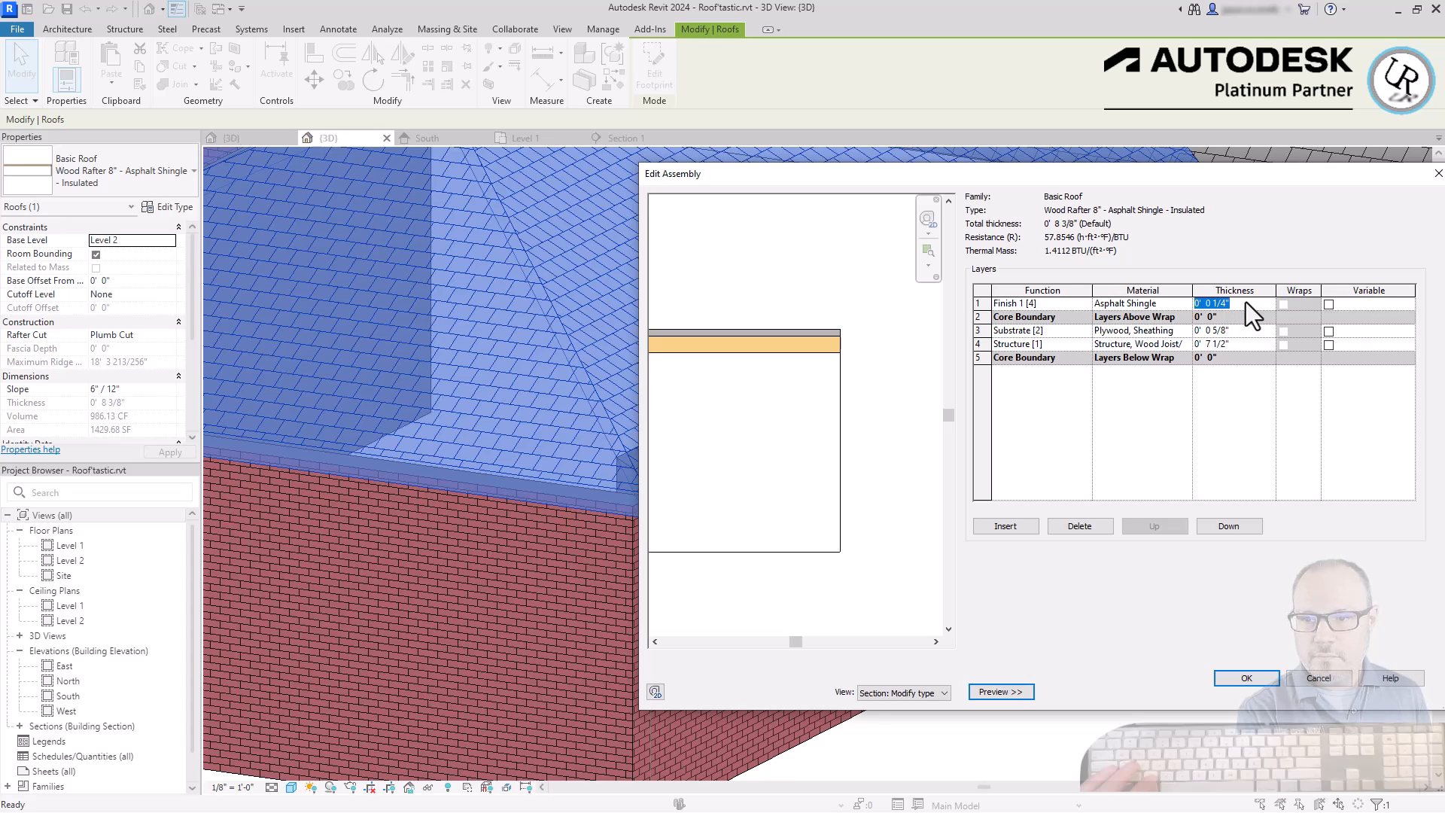
{"action": "left_click", "coordinate": [978, 330]}
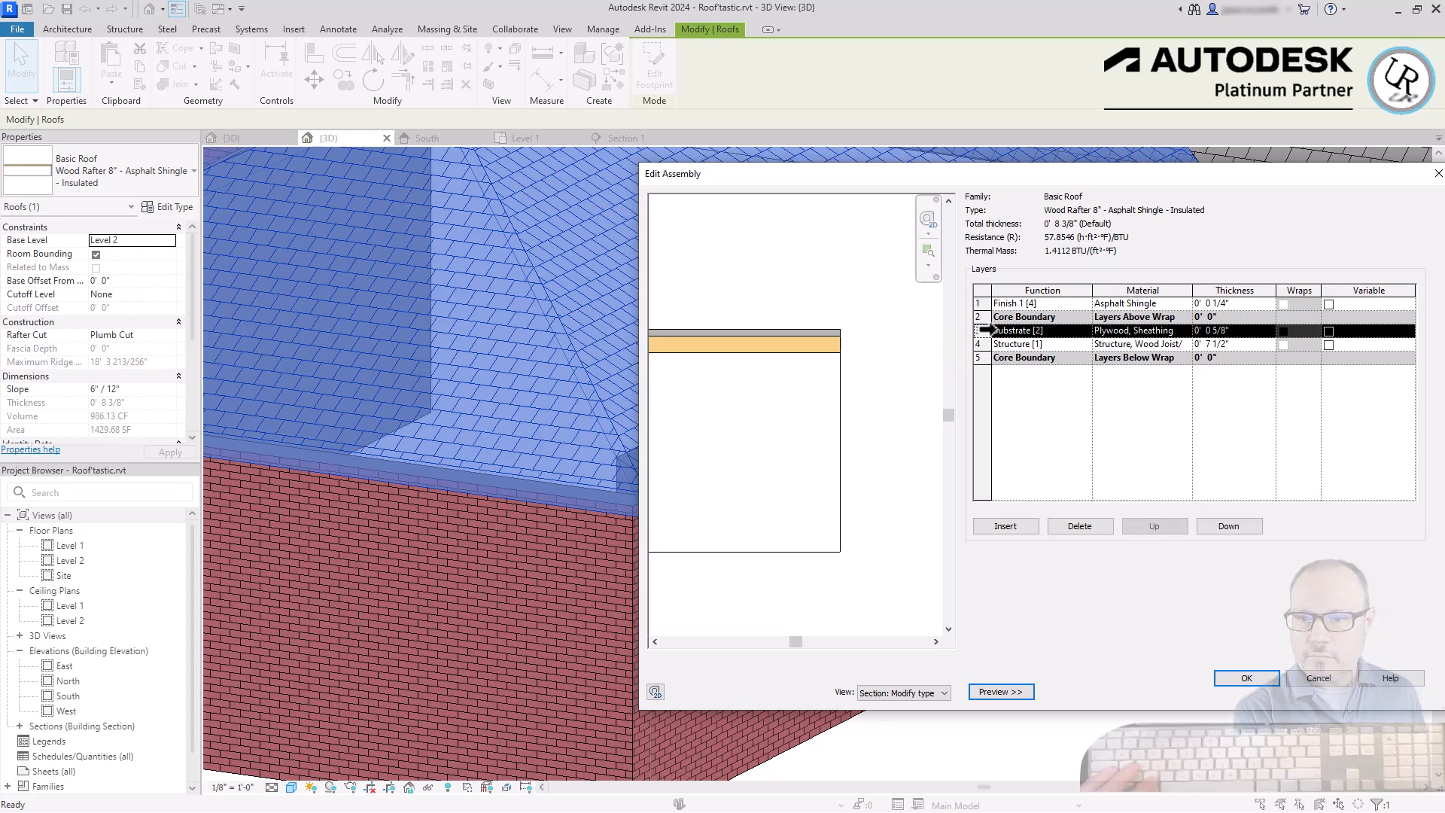
{"action": "left_click", "coordinate": [1246, 332]}
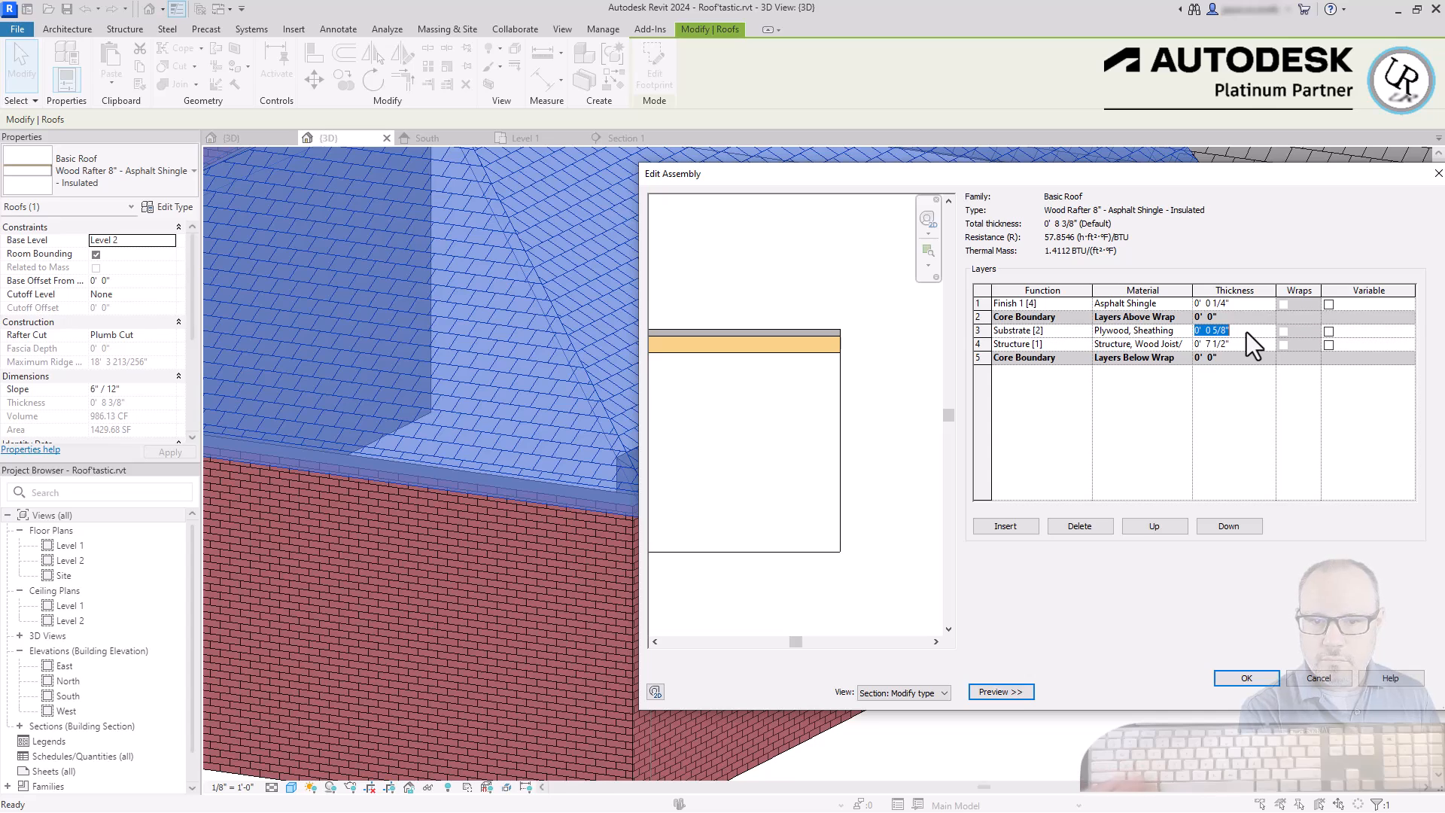
{"action": "left_click", "coordinate": [979, 344]}
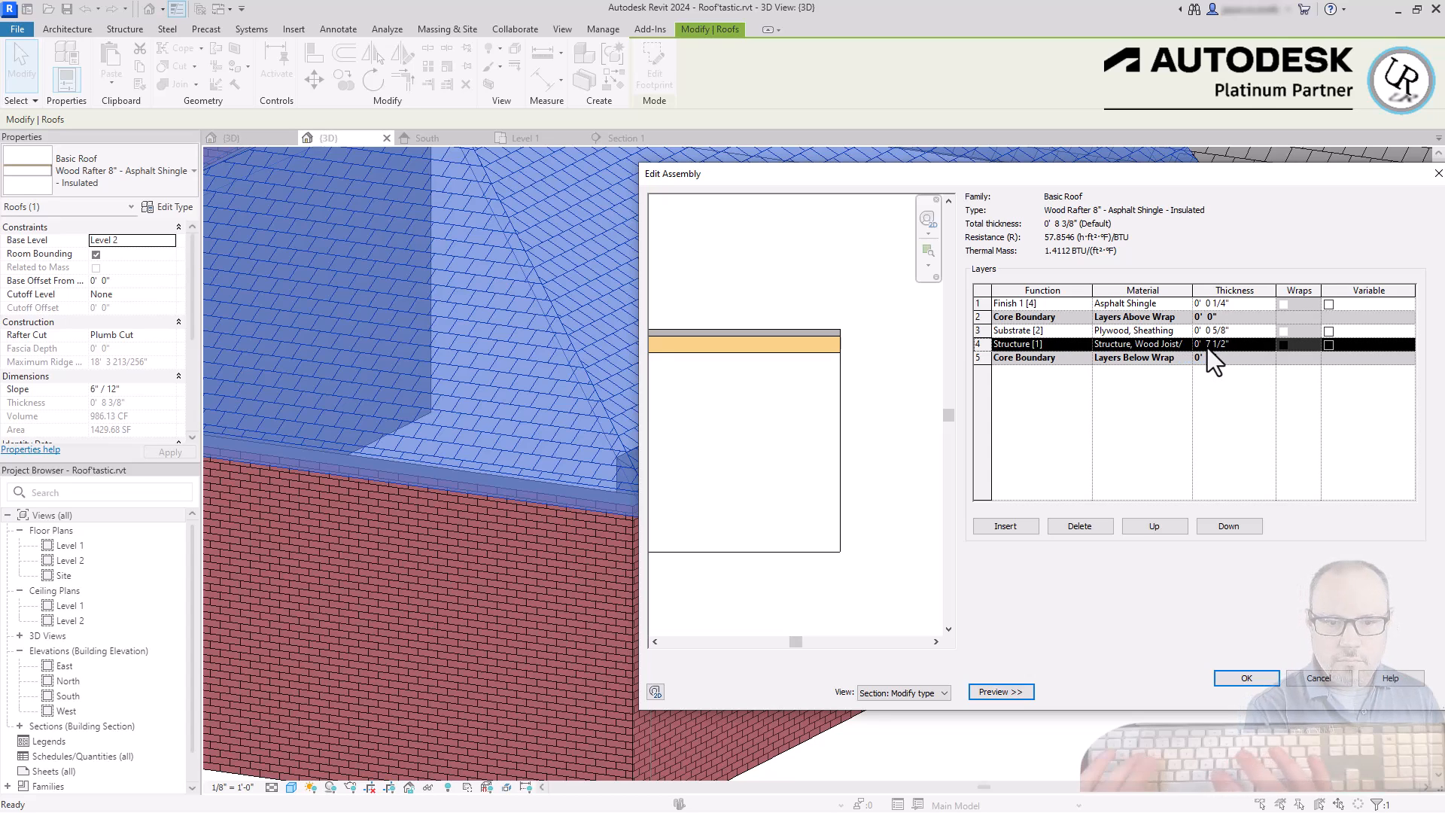
{"action": "left_click", "coordinate": [1239, 345]}
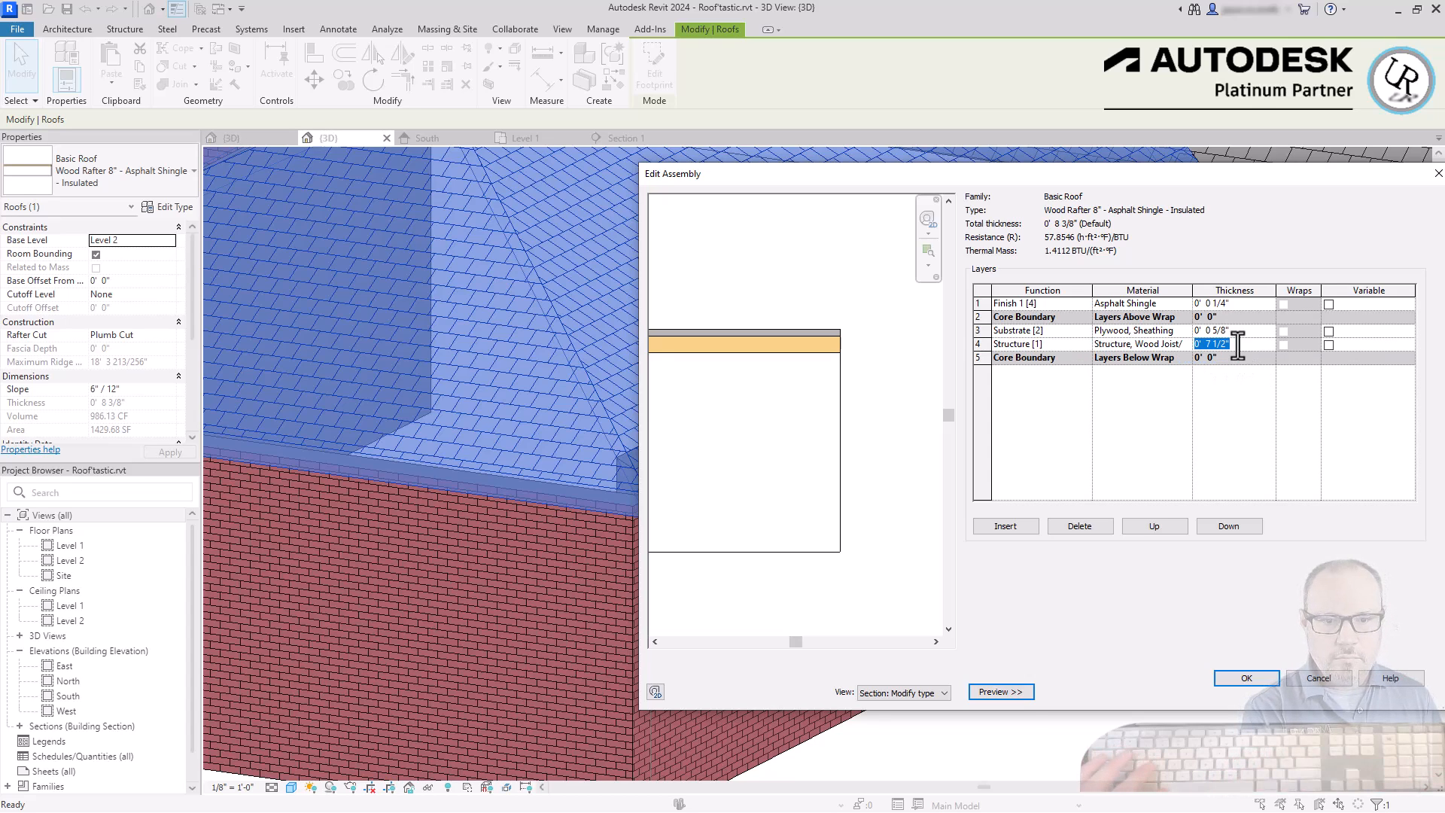
- Move the wood joist structure layer below the core, up to the top of the assembly, and back between the core boundaries
{"action": "left_click", "coordinate": [1230, 527]}
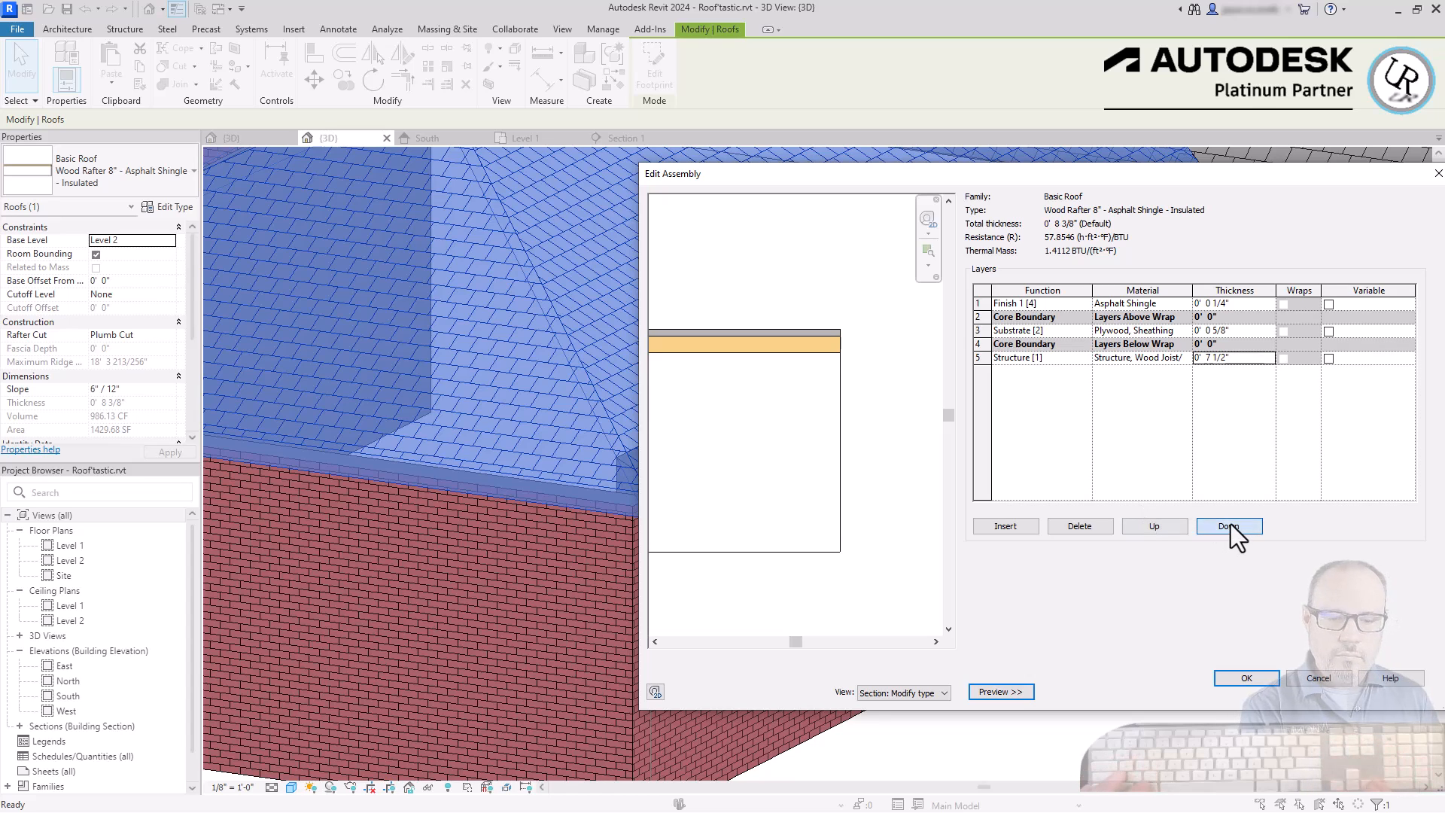
{"action": "left_click", "coordinate": [1167, 526]}
{"action": "left_click", "coordinate": [1164, 526]}
{"action": "left_click", "coordinate": [1164, 526]}
{"action": "left_click", "coordinate": [1164, 526]}
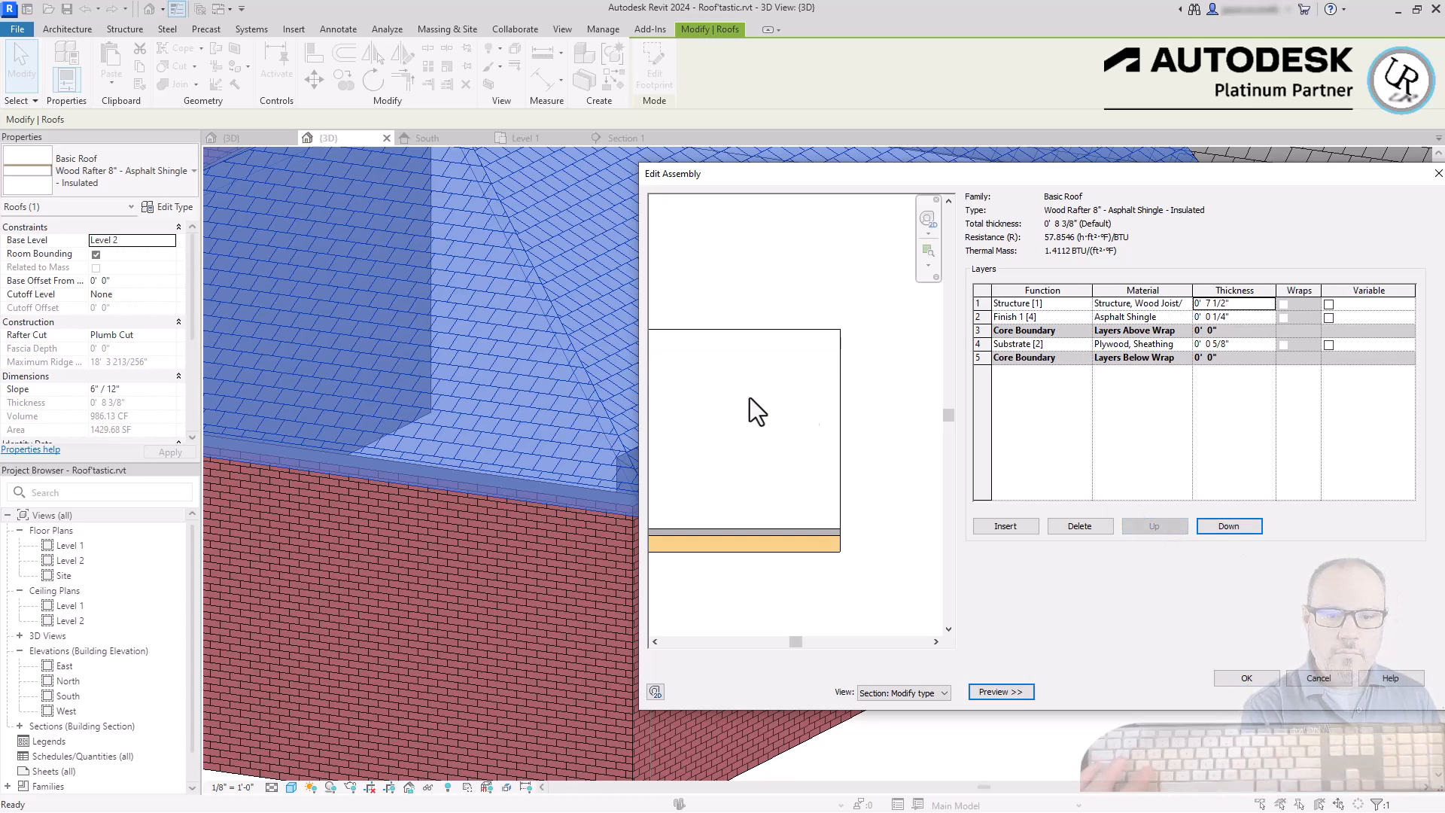
{"action": "left_click", "coordinate": [1229, 526]}
{"action": "left_click", "coordinate": [1229, 527]}
{"action": "left_click", "coordinate": [1229, 526]}
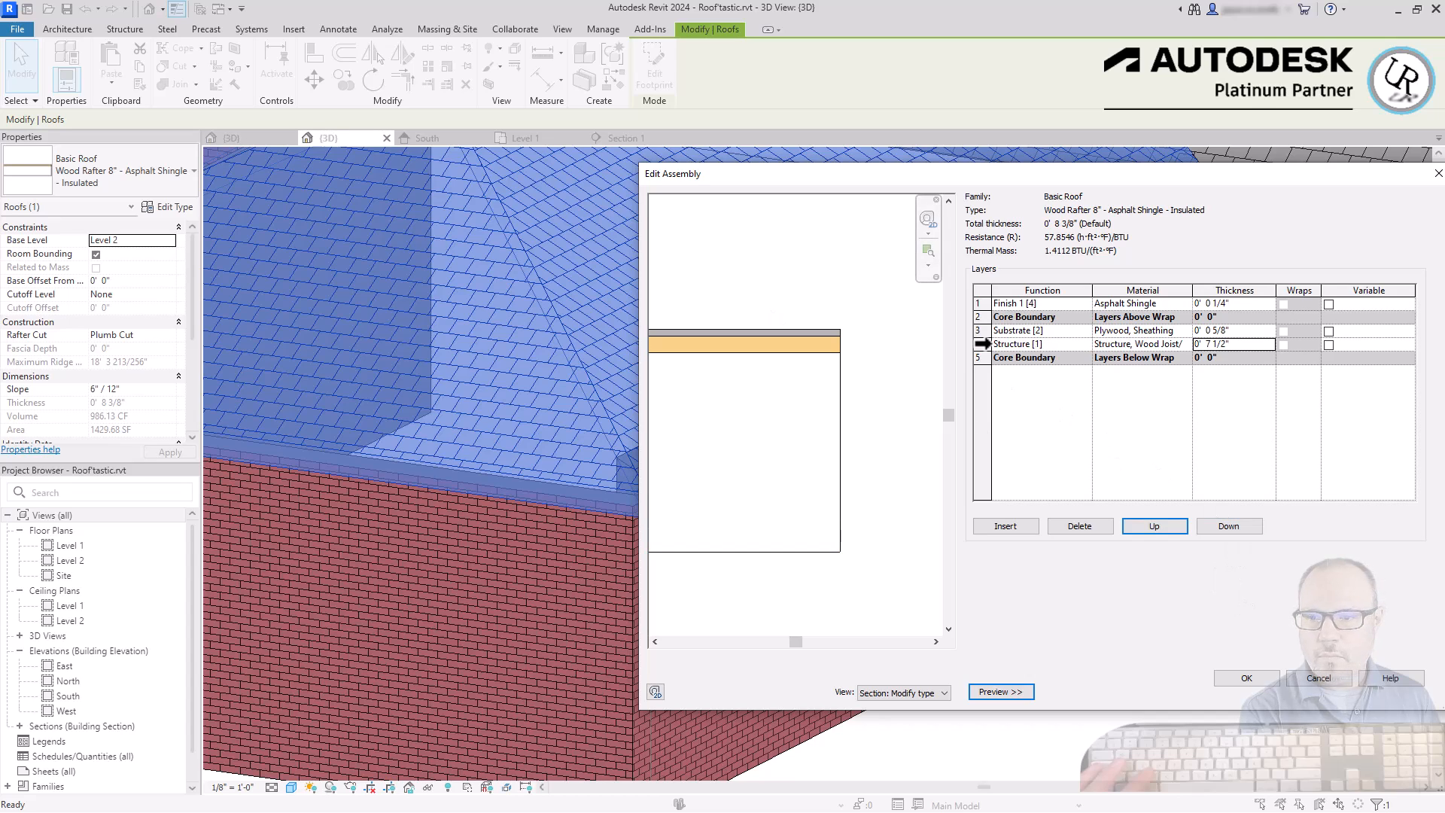
- Examine the position of the two core boundary rows around the plywood substrate and wood joist structure layers
{"action": "left_click", "coordinate": [982, 344]}
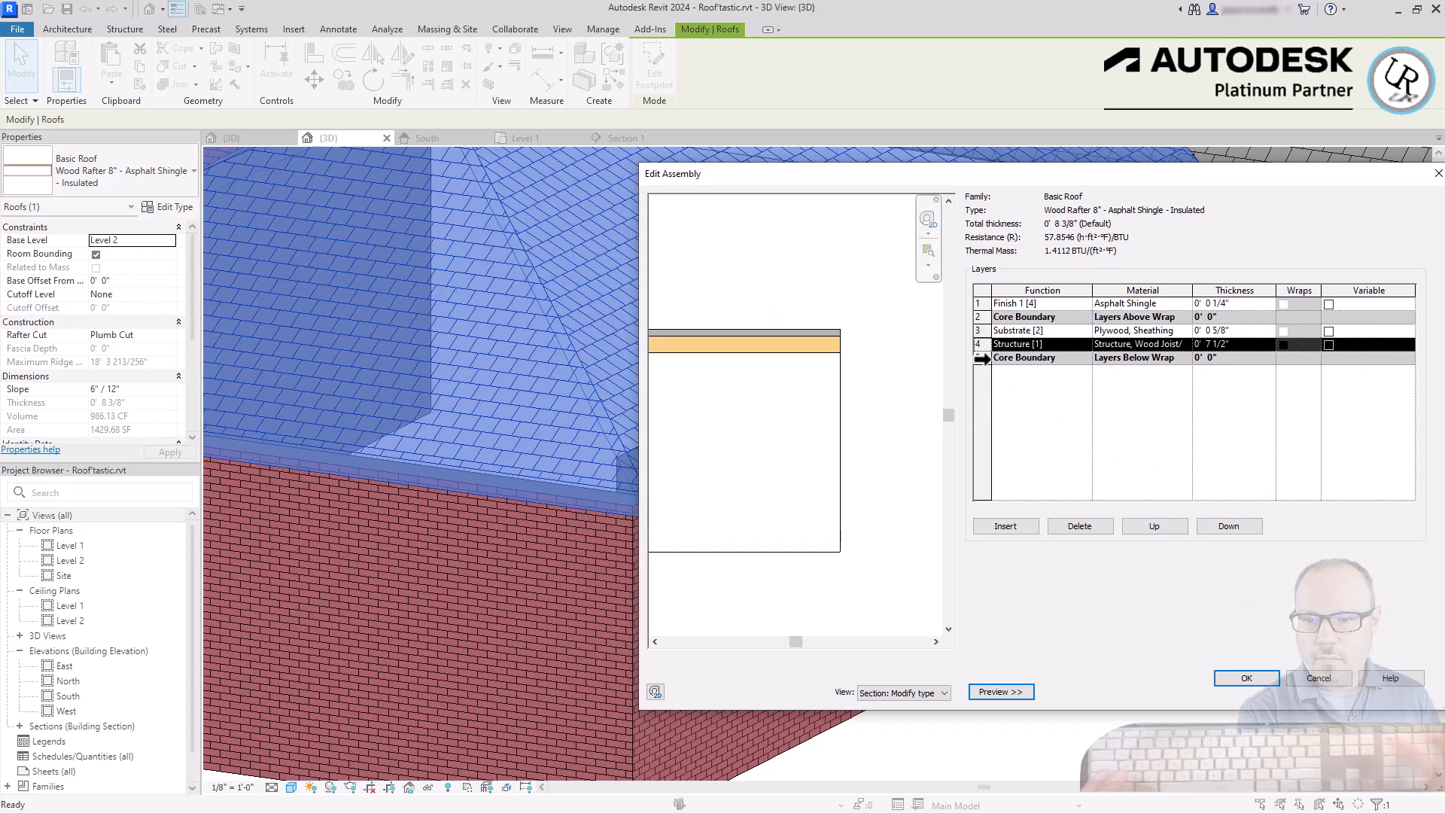
{"action": "left_click", "coordinate": [983, 358]}
{"action": "left_click", "coordinate": [983, 317]}
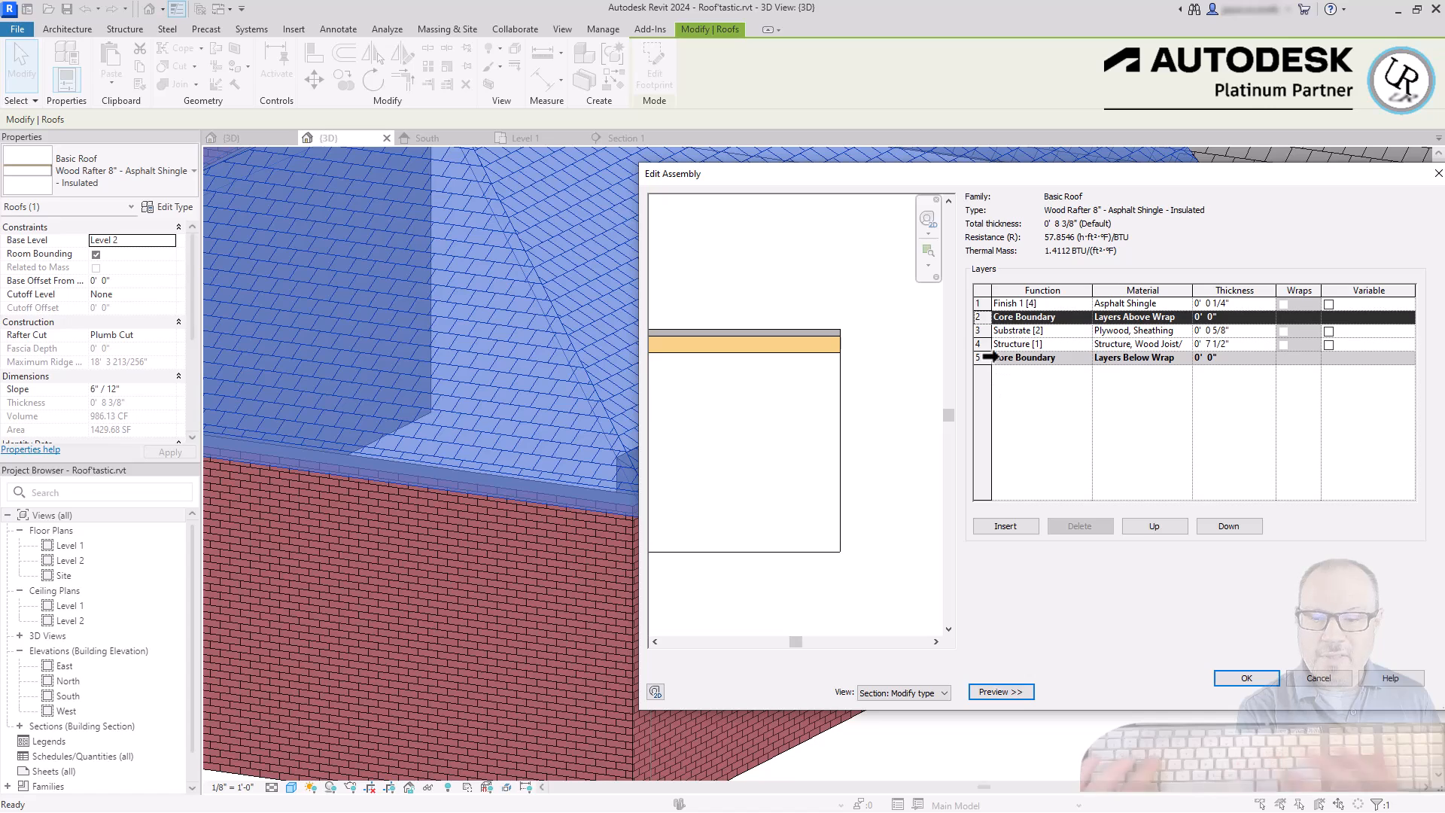
{"action": "left_click", "coordinate": [983, 358]}
{"action": "left_click", "coordinate": [983, 317]}
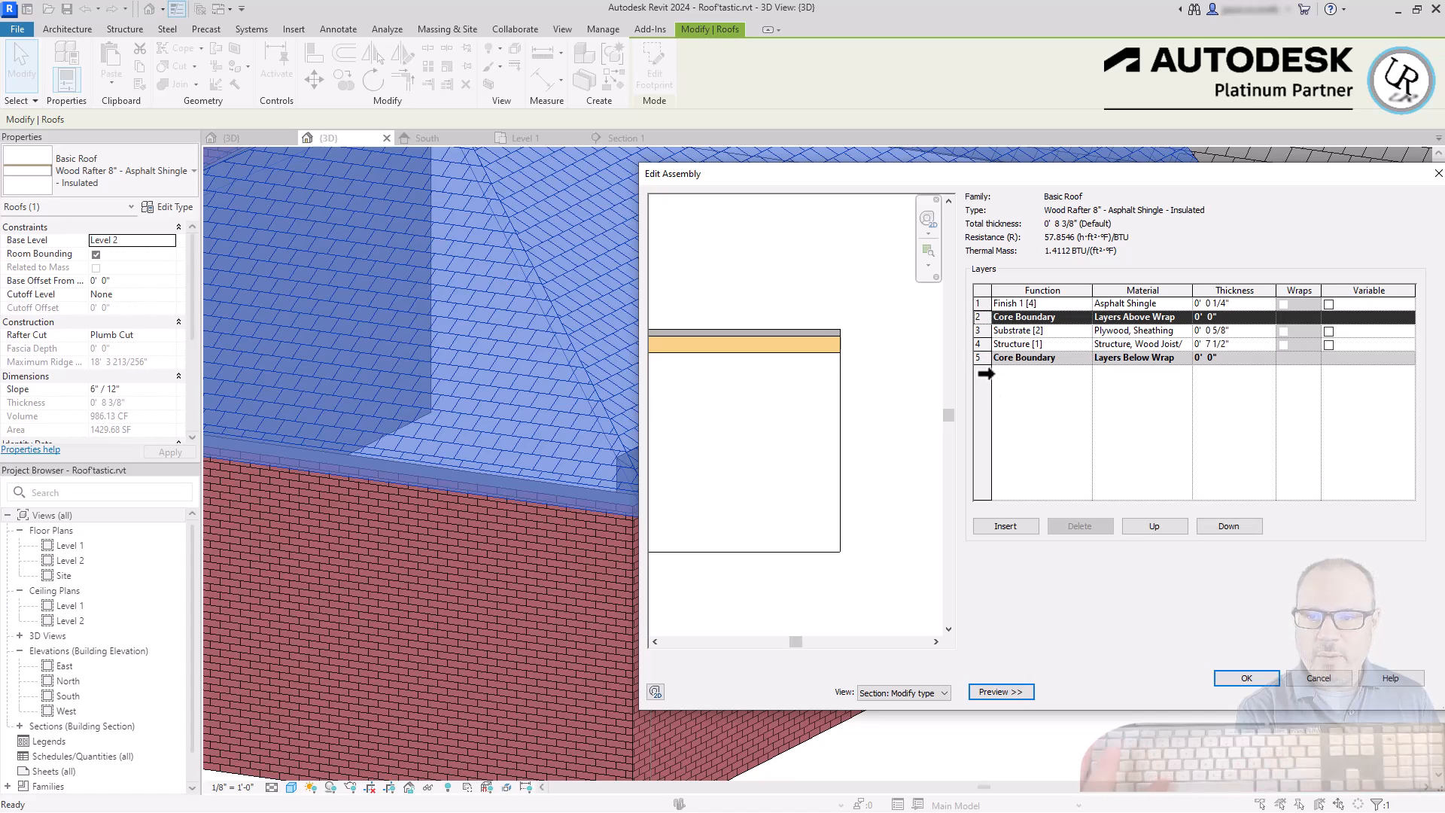
{"action": "left_click", "coordinate": [984, 358]}
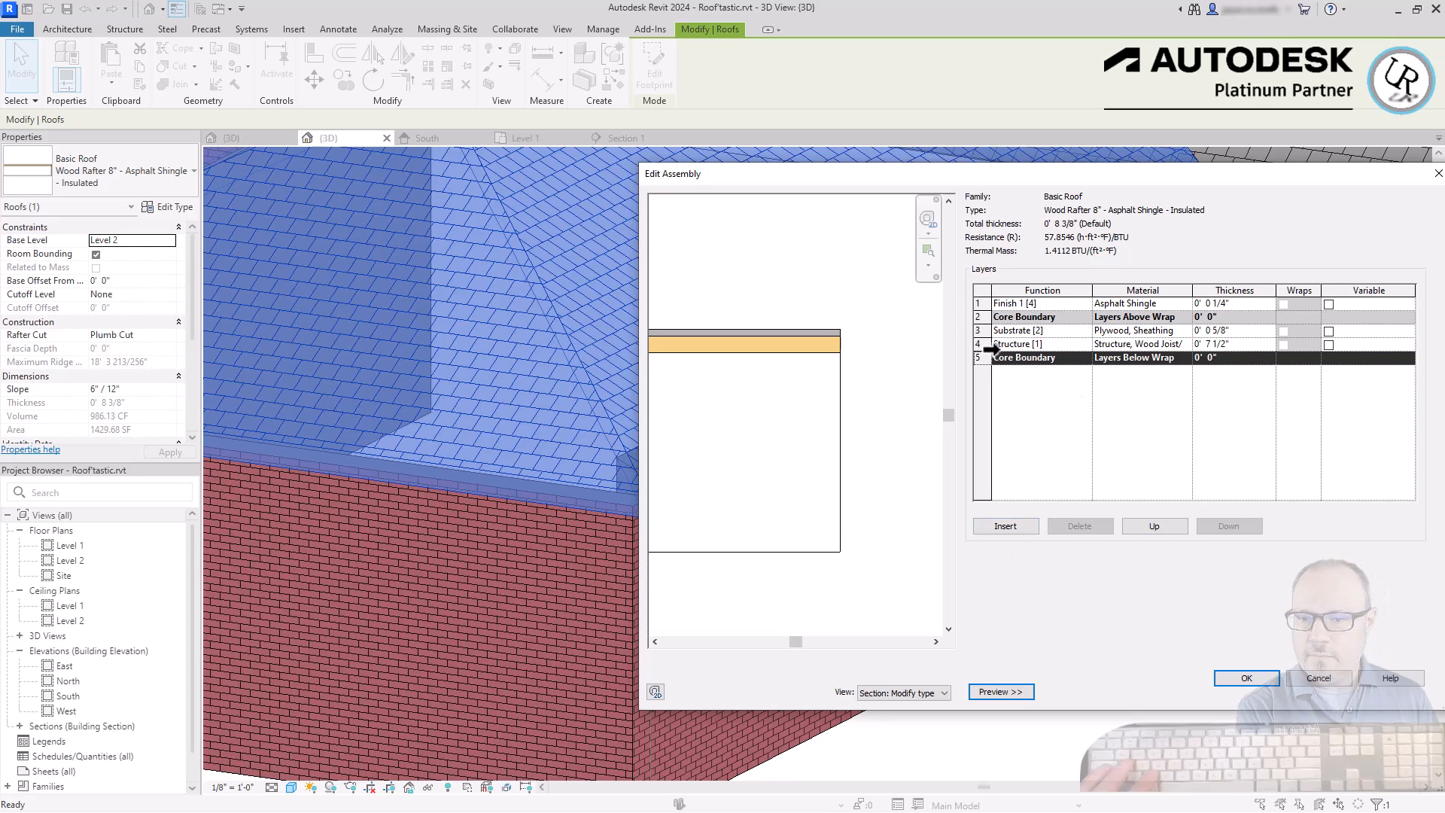
{"action": "left_click", "coordinate": [983, 344]}
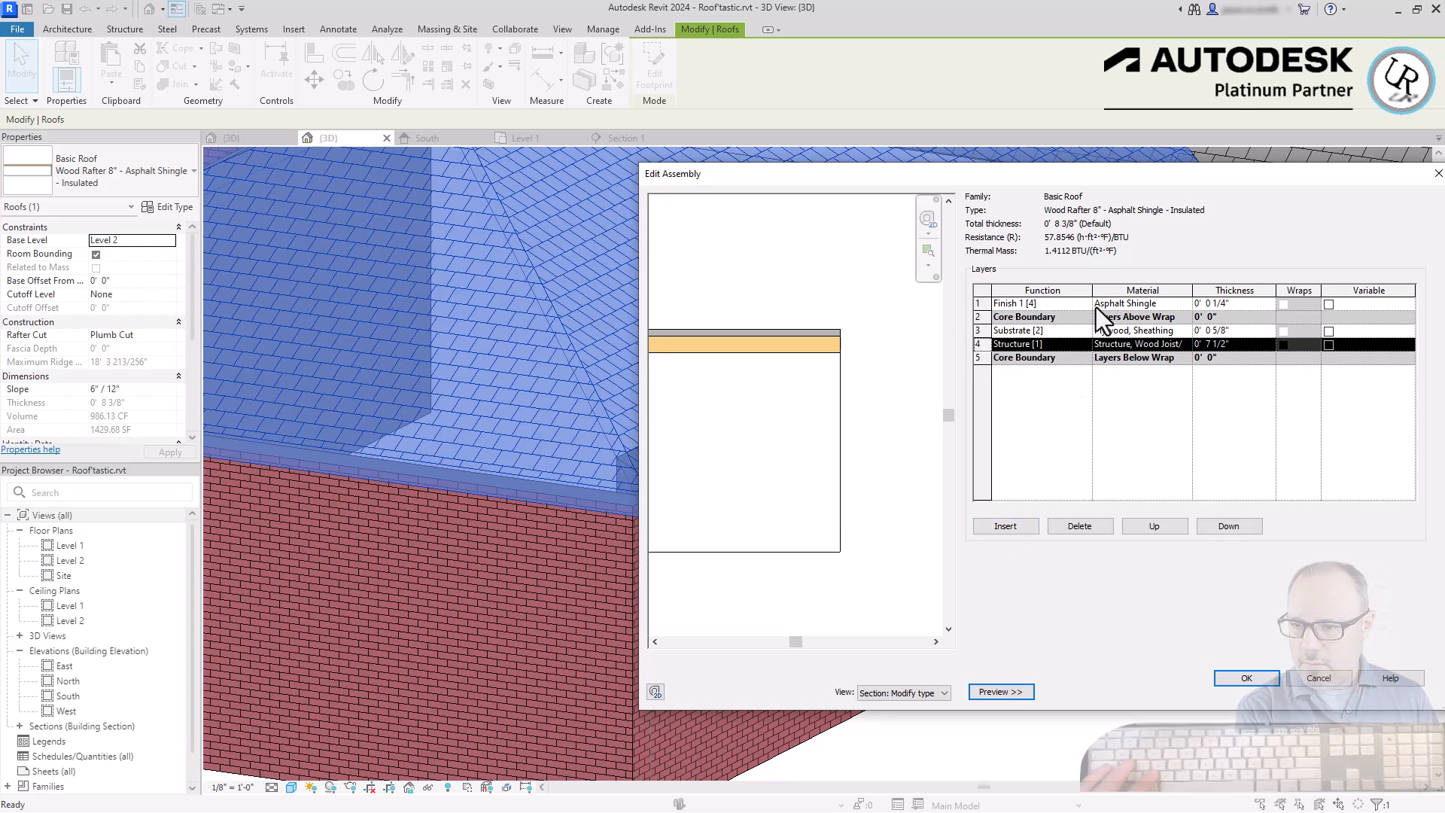
- Review the function options and the thickness of the asphalt shingle finish layer
{"action": "left_click", "coordinate": [1042, 303]}
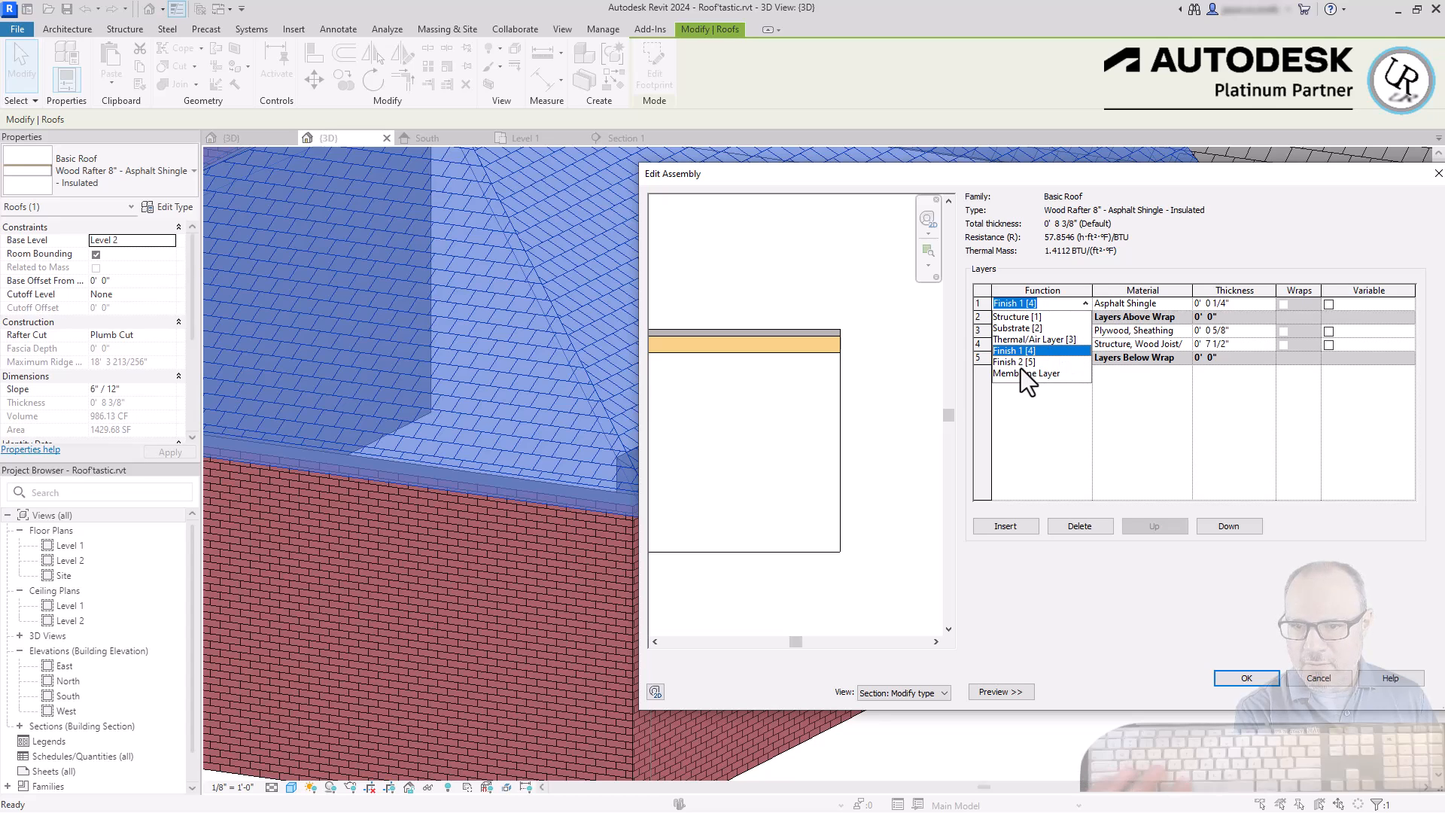
{"action": "left_click", "coordinate": [1108, 419]}
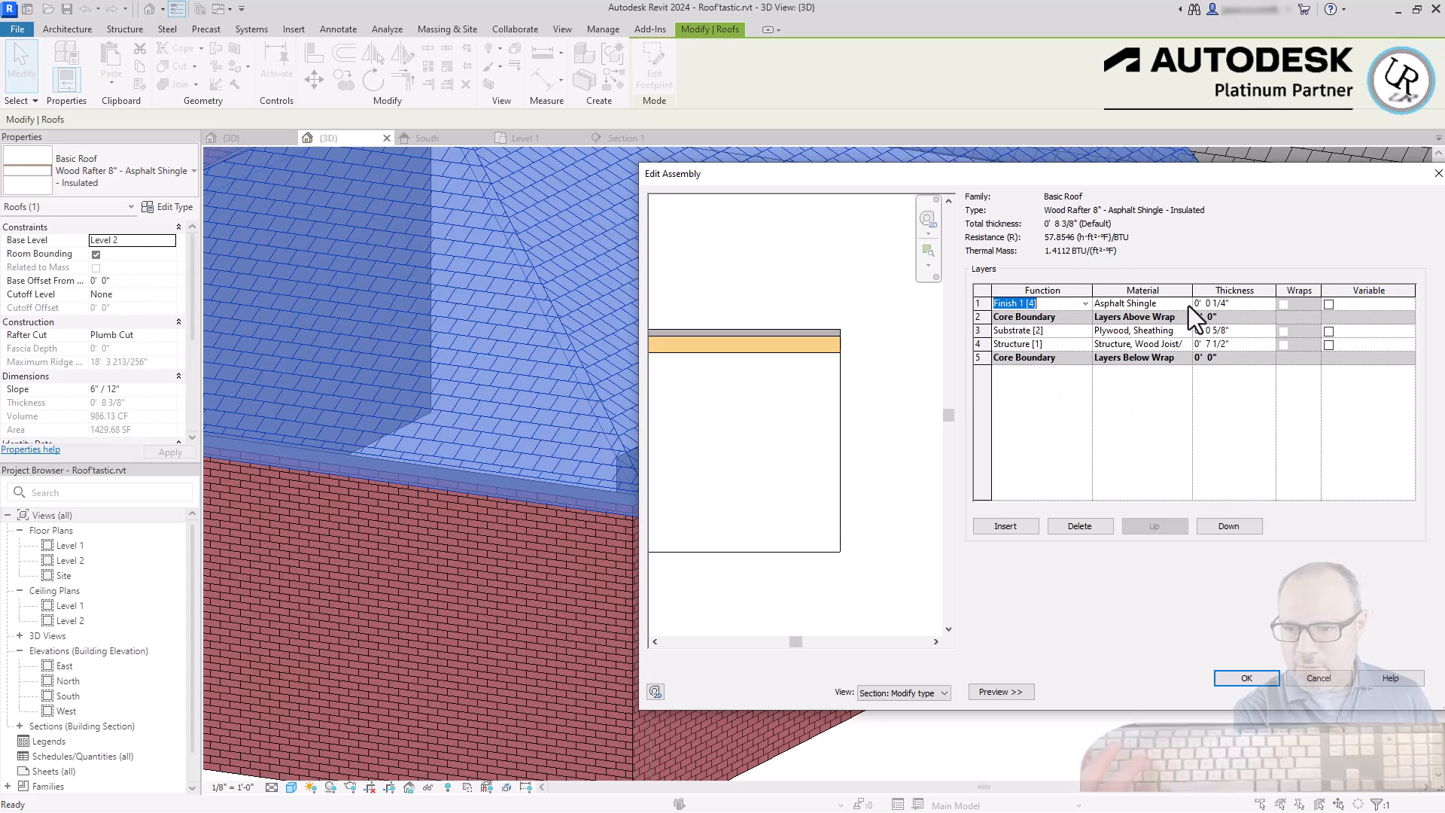
{"action": "left_click", "coordinate": [1226, 305]}
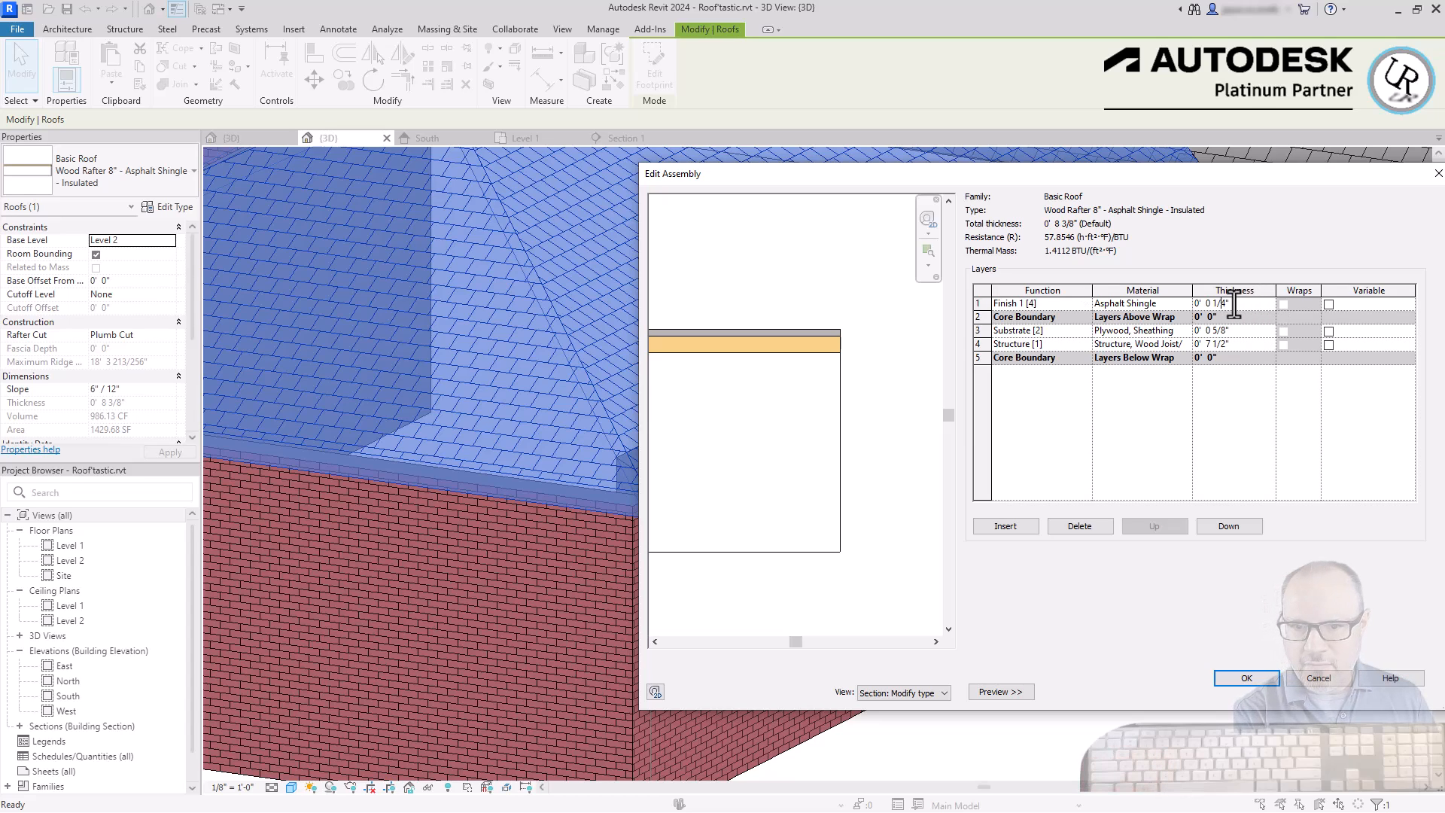
- Open the material selection for the asphalt shingle finish layer and search the materials for "conc"
{"action": "left_click", "coordinate": [1112, 304]}
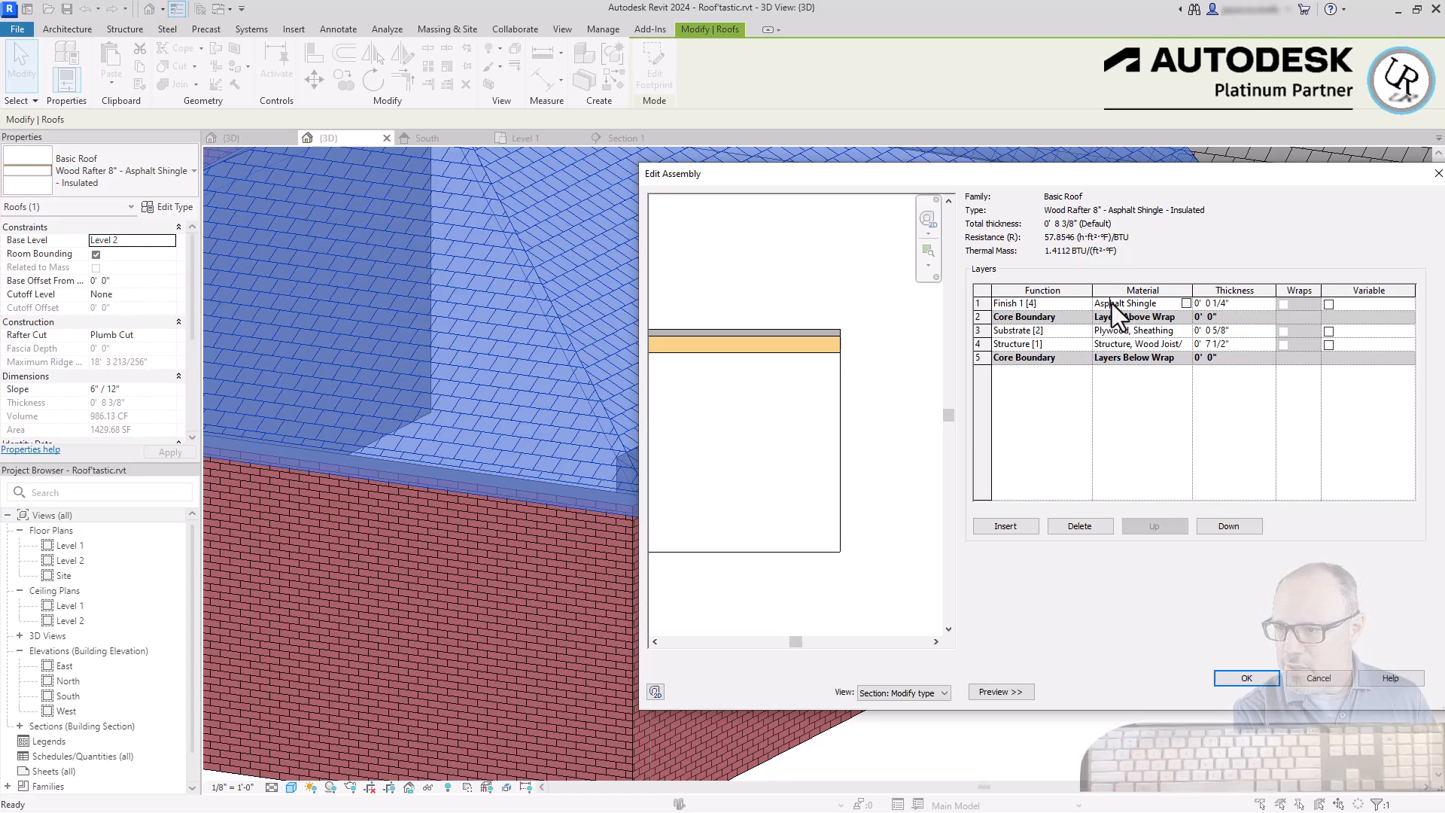
{"action": "left_click", "coordinate": [1188, 304]}
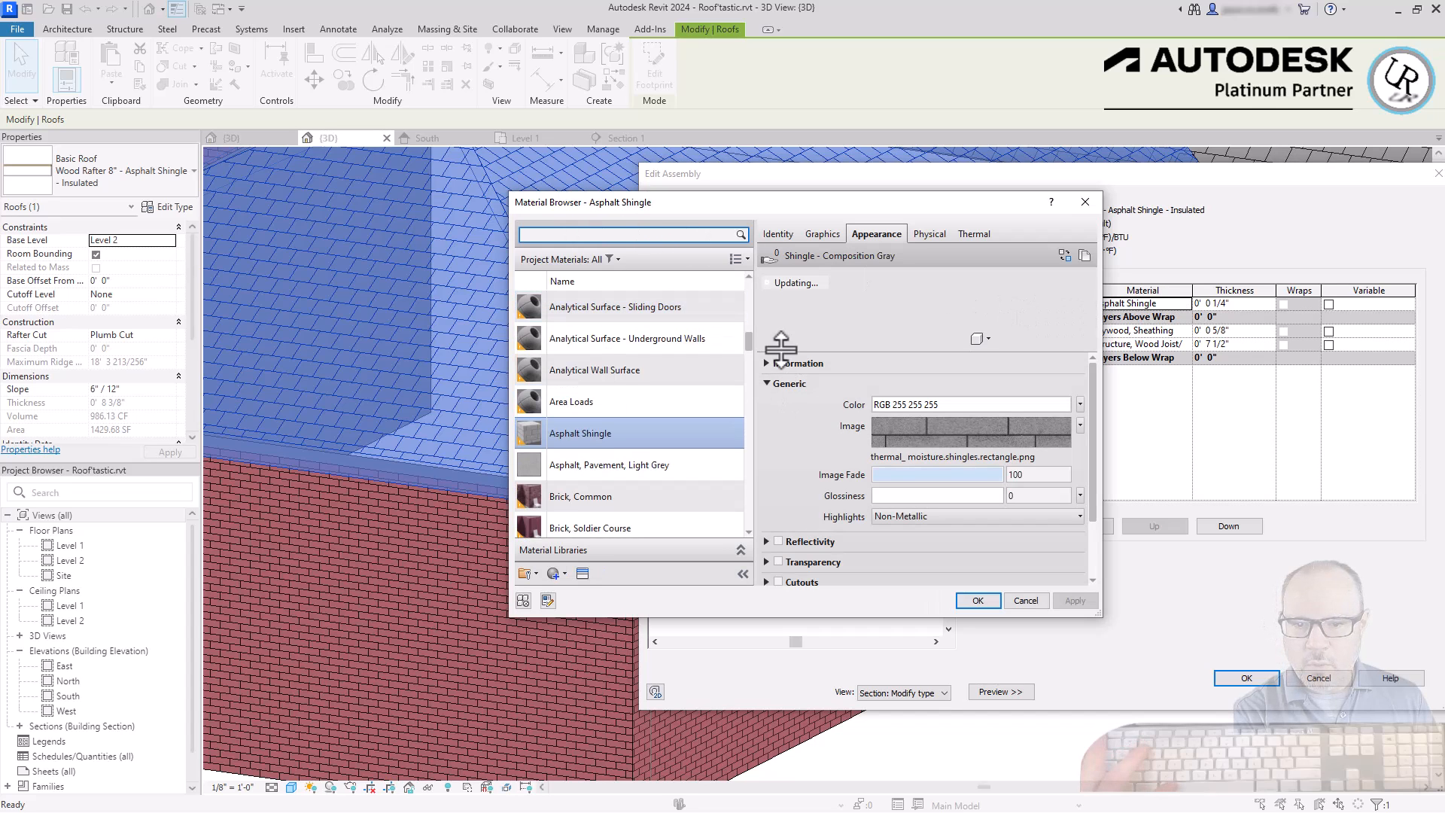
{"action": "left_click_drag", "start_coordinate": [748, 345], "coordinate": [745, 518]}
{"action": "left_click", "coordinate": [655, 235]}
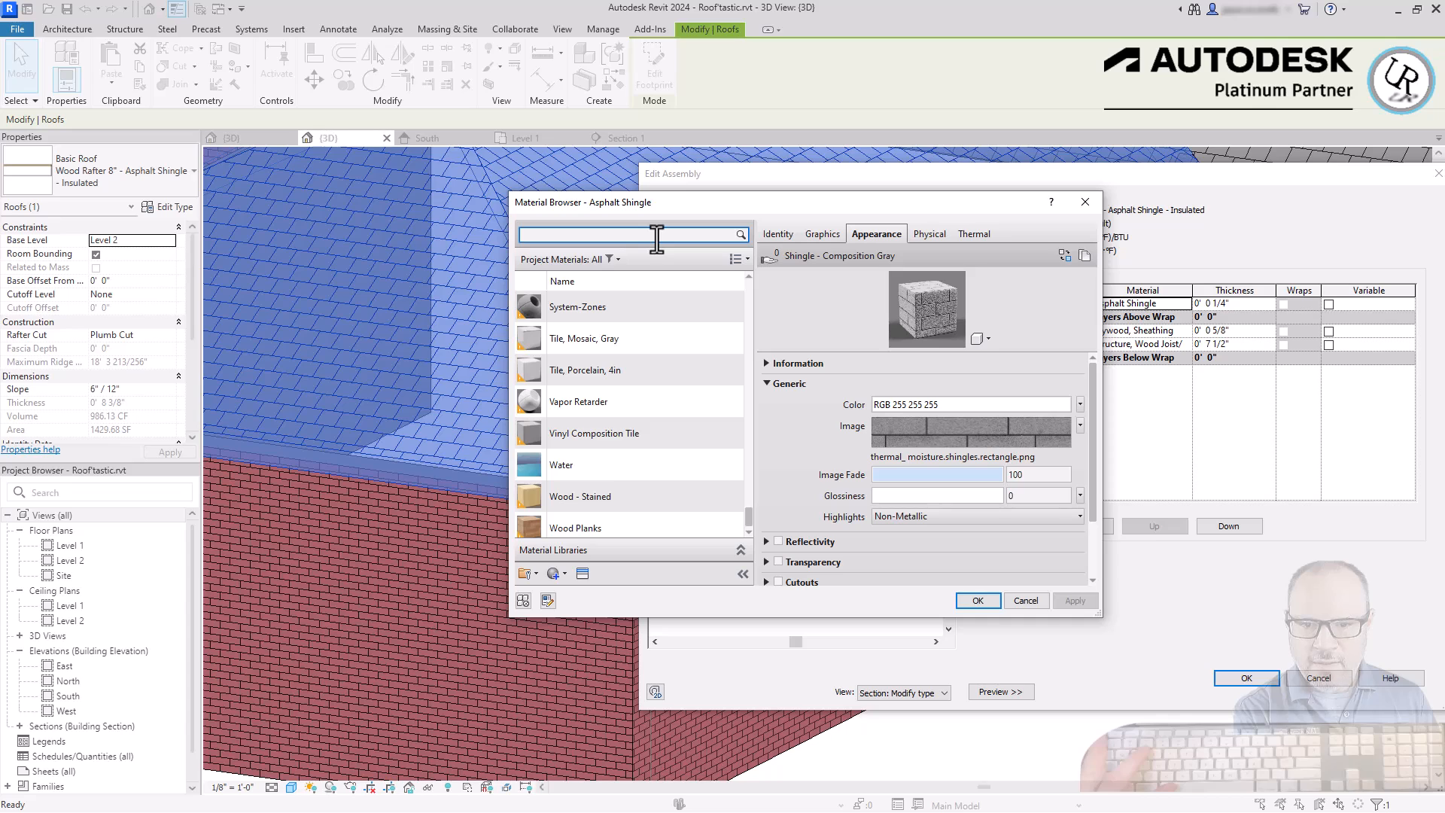
{"action": "type", "text": "conc"}
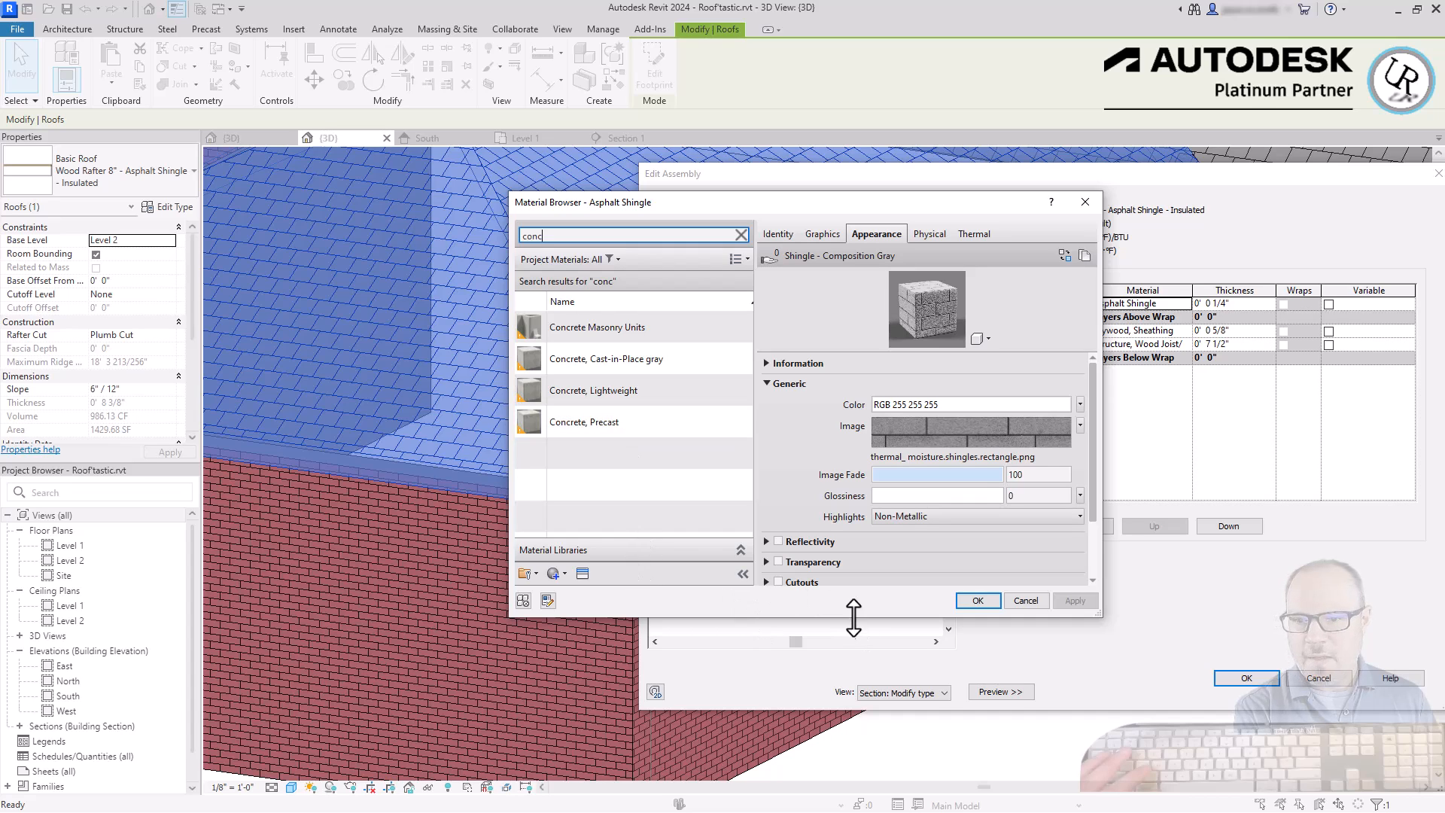
- Enlarge the material browser and expand its material libraries section to give the AEC Materials search results more room
{"action": "left_click_drag", "start_coordinate": [848, 616], "coordinate": [839, 775]}
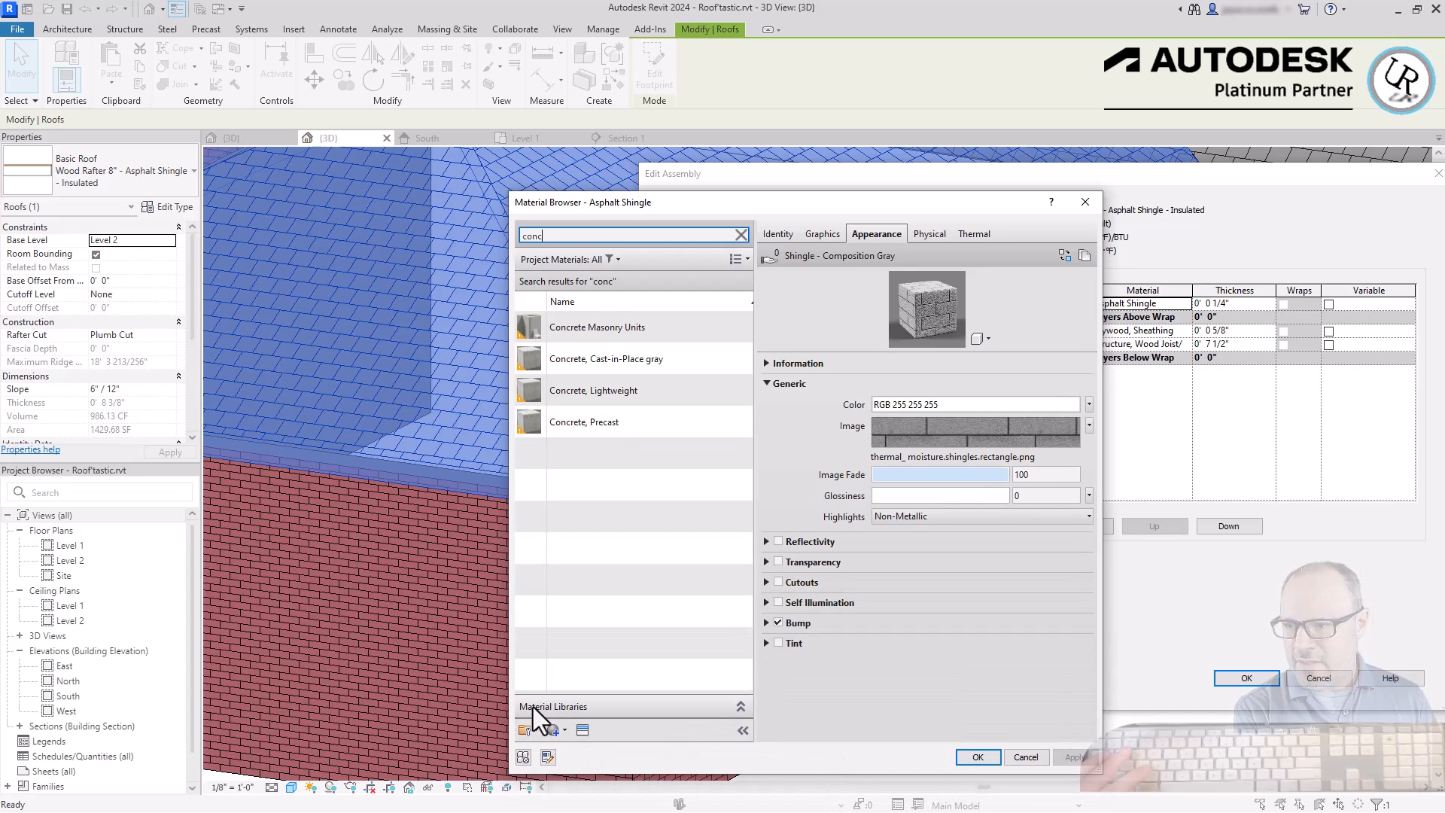
{"action": "left_click", "coordinate": [741, 706]}
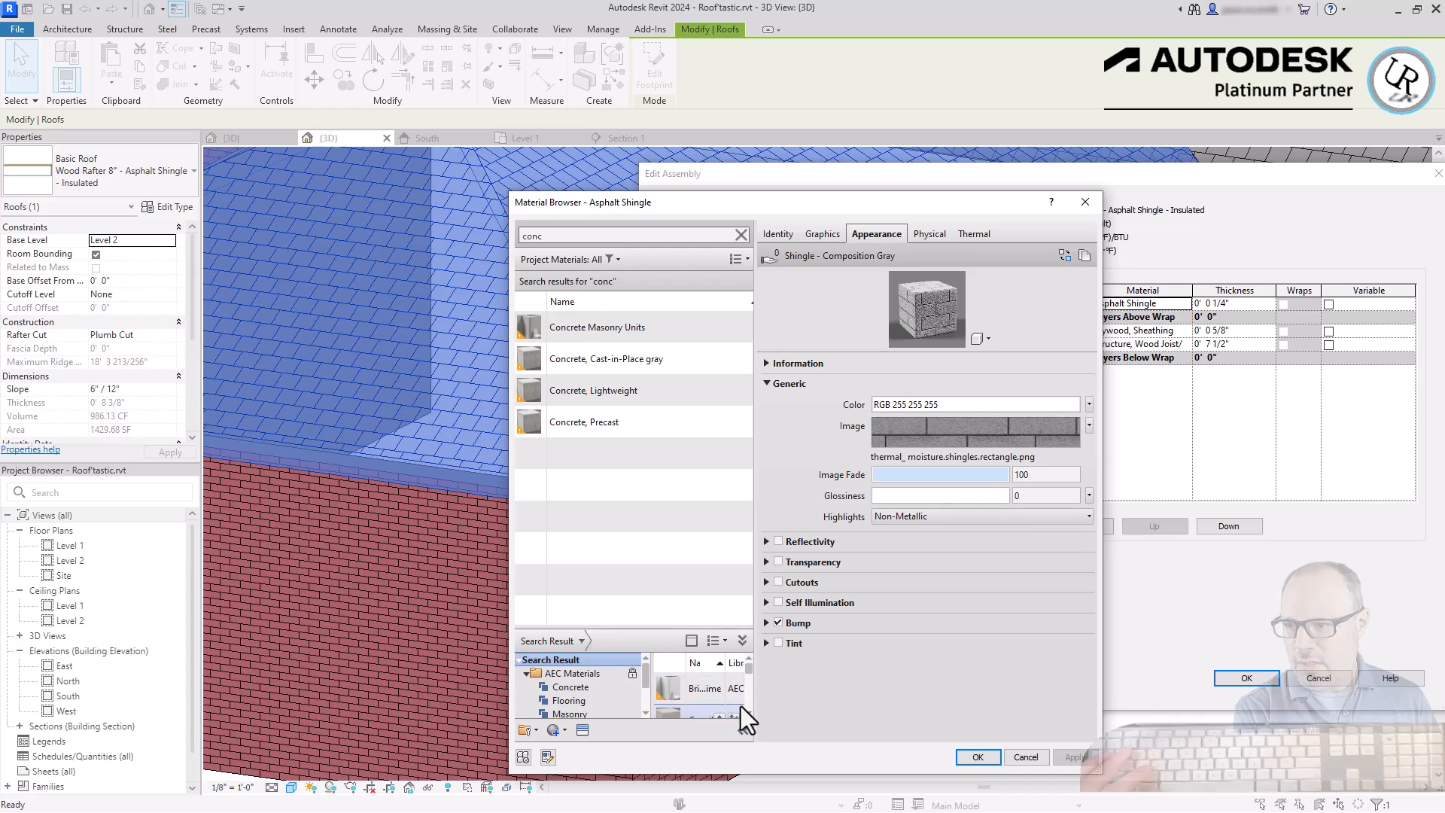
{"action": "left_click_drag", "start_coordinate": [720, 629], "coordinate": [719, 484]}
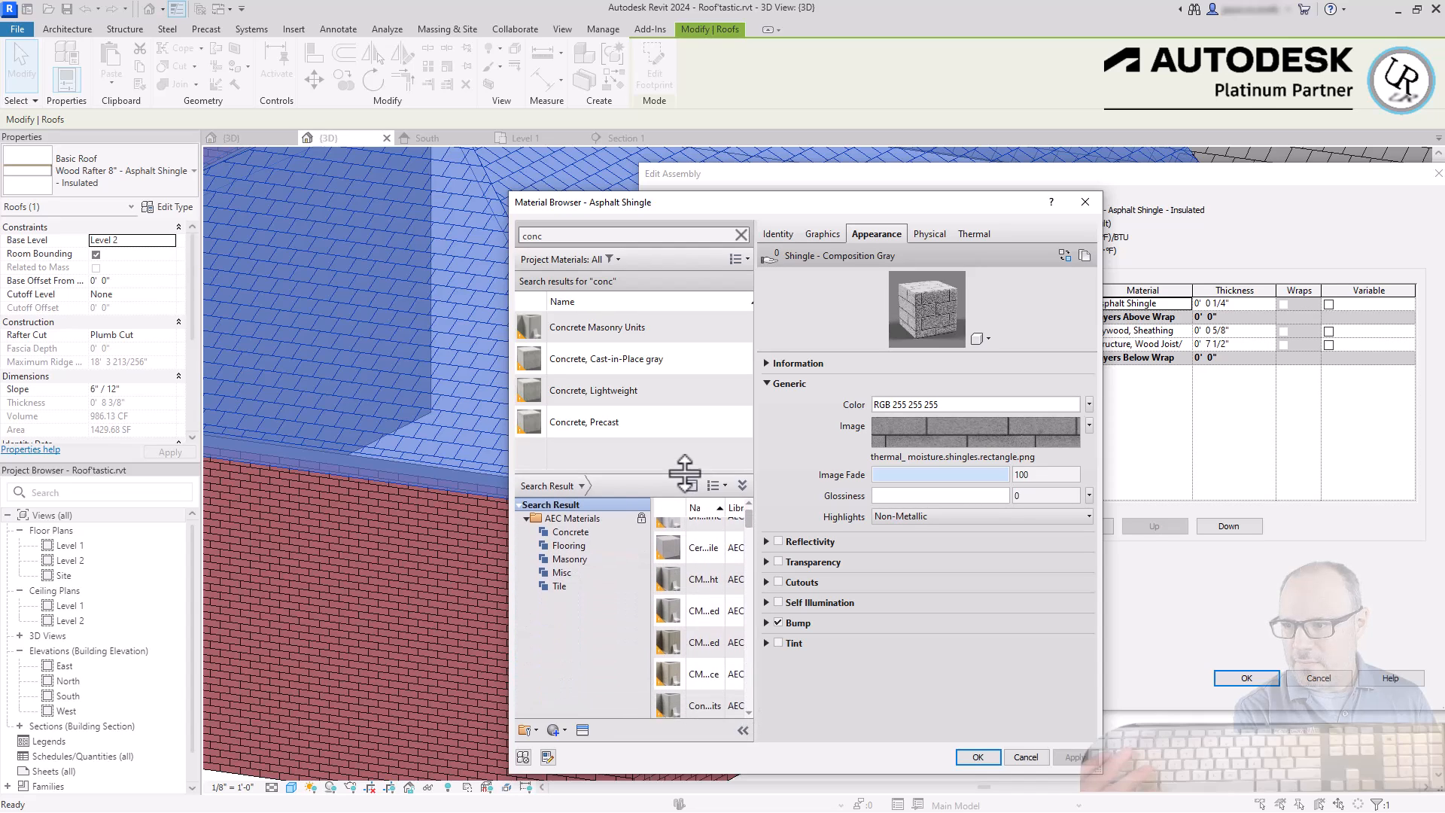
{"action": "left_click_drag", "start_coordinate": [615, 541], "coordinate": [625, 538]}
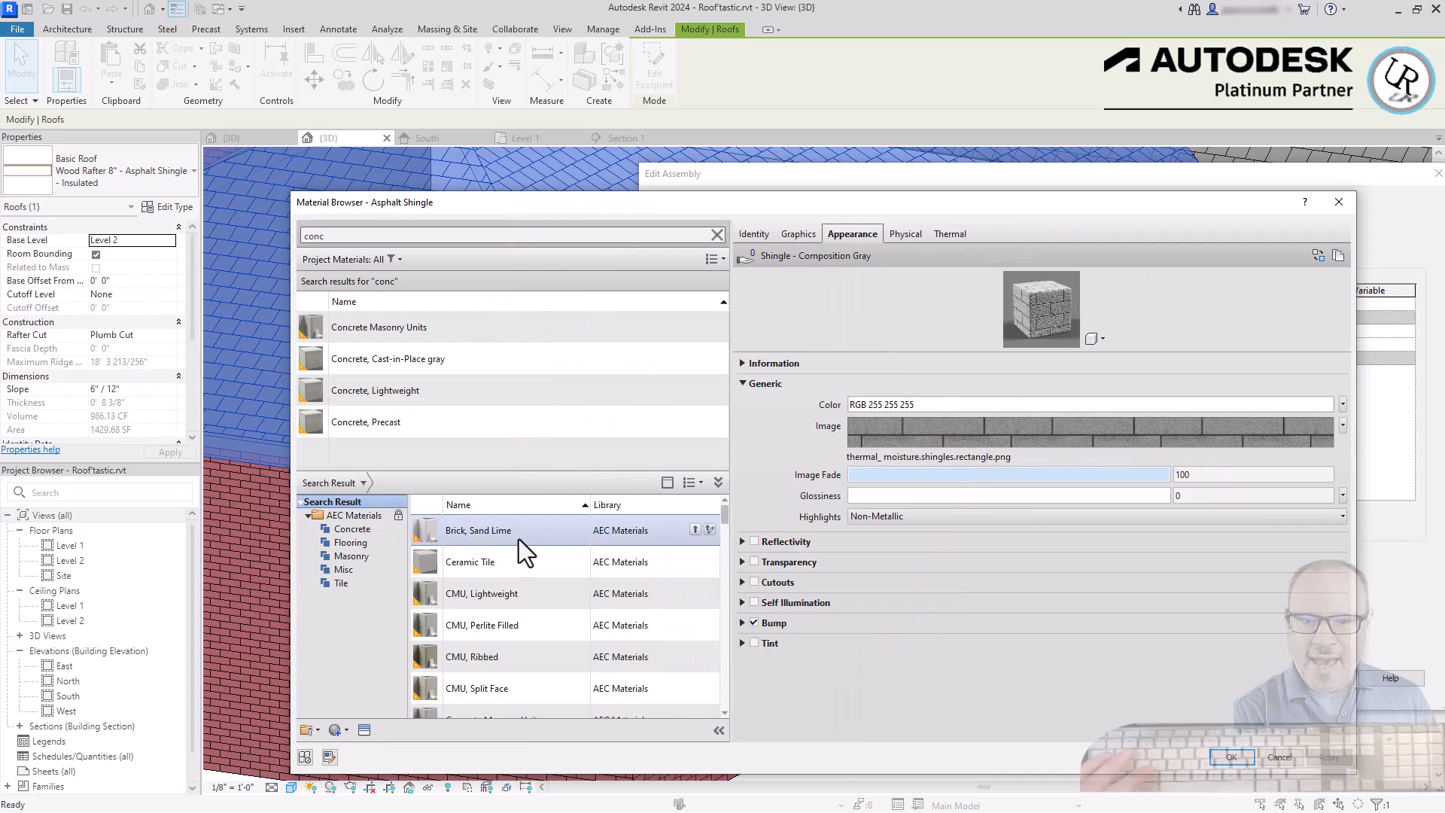
- Add Terrazzo from the AEC Materials library to the project, assign it to the Finish 1 layer and accept the roof type changes
{"action": "left_click", "coordinate": [535, 595]}
{"action": "left_click", "coordinate": [545, 659]}
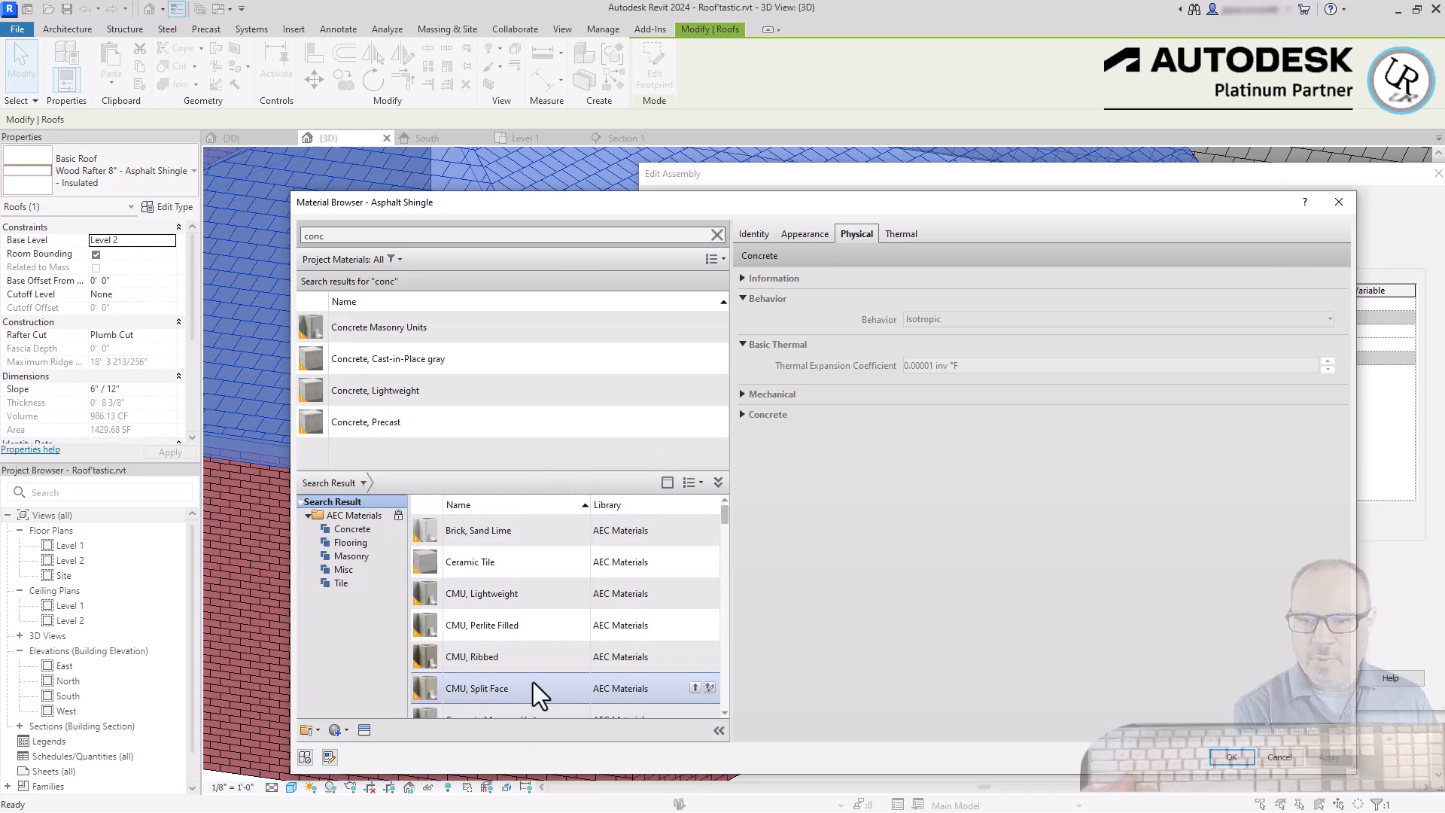
{"action": "scroll", "coordinate": [536, 679], "scroll_direction": "down", "scroll_amount": 1}
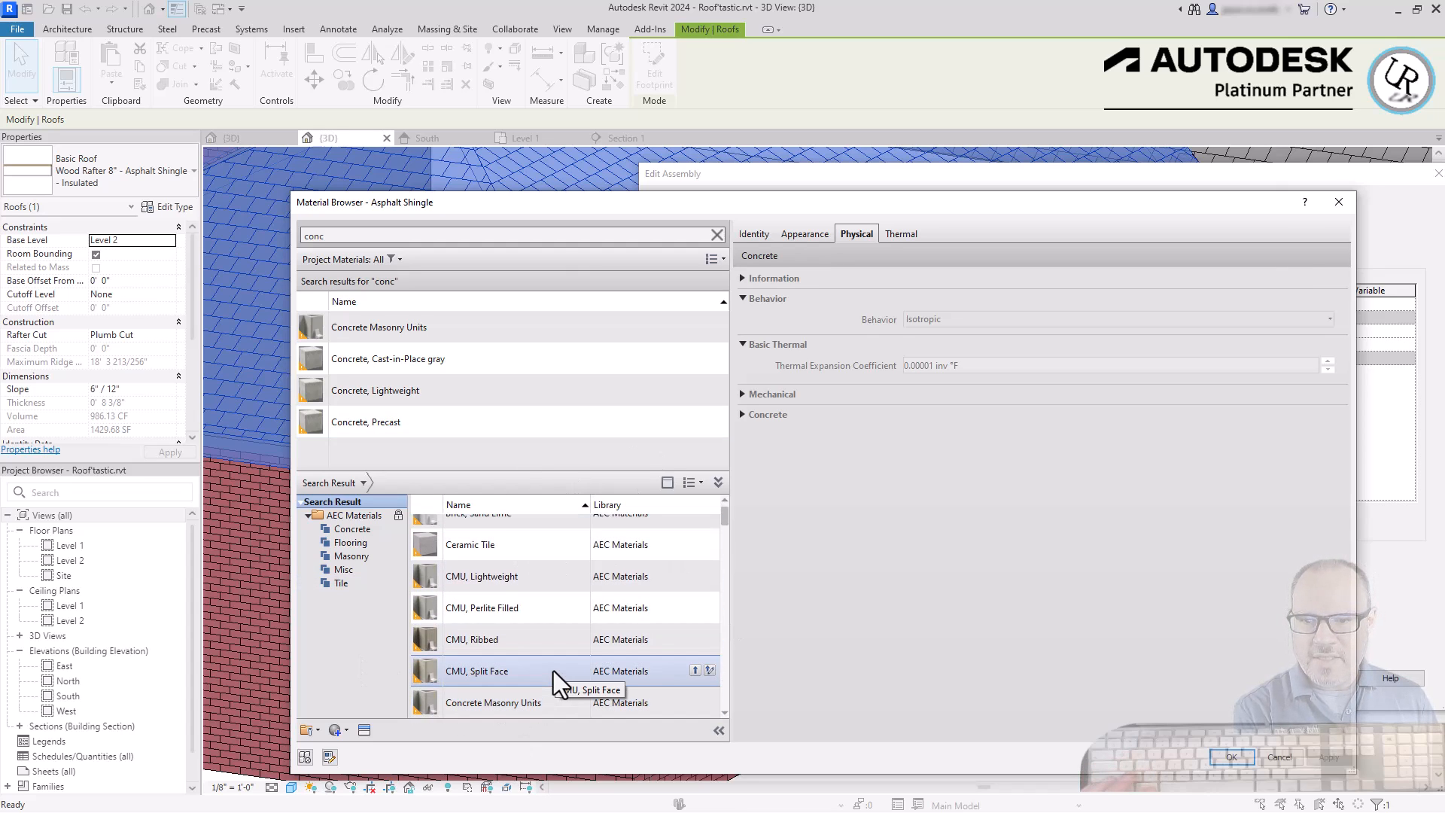
{"action": "scroll", "coordinate": [543, 614], "scroll_direction": "down", "scroll_amount": 10}
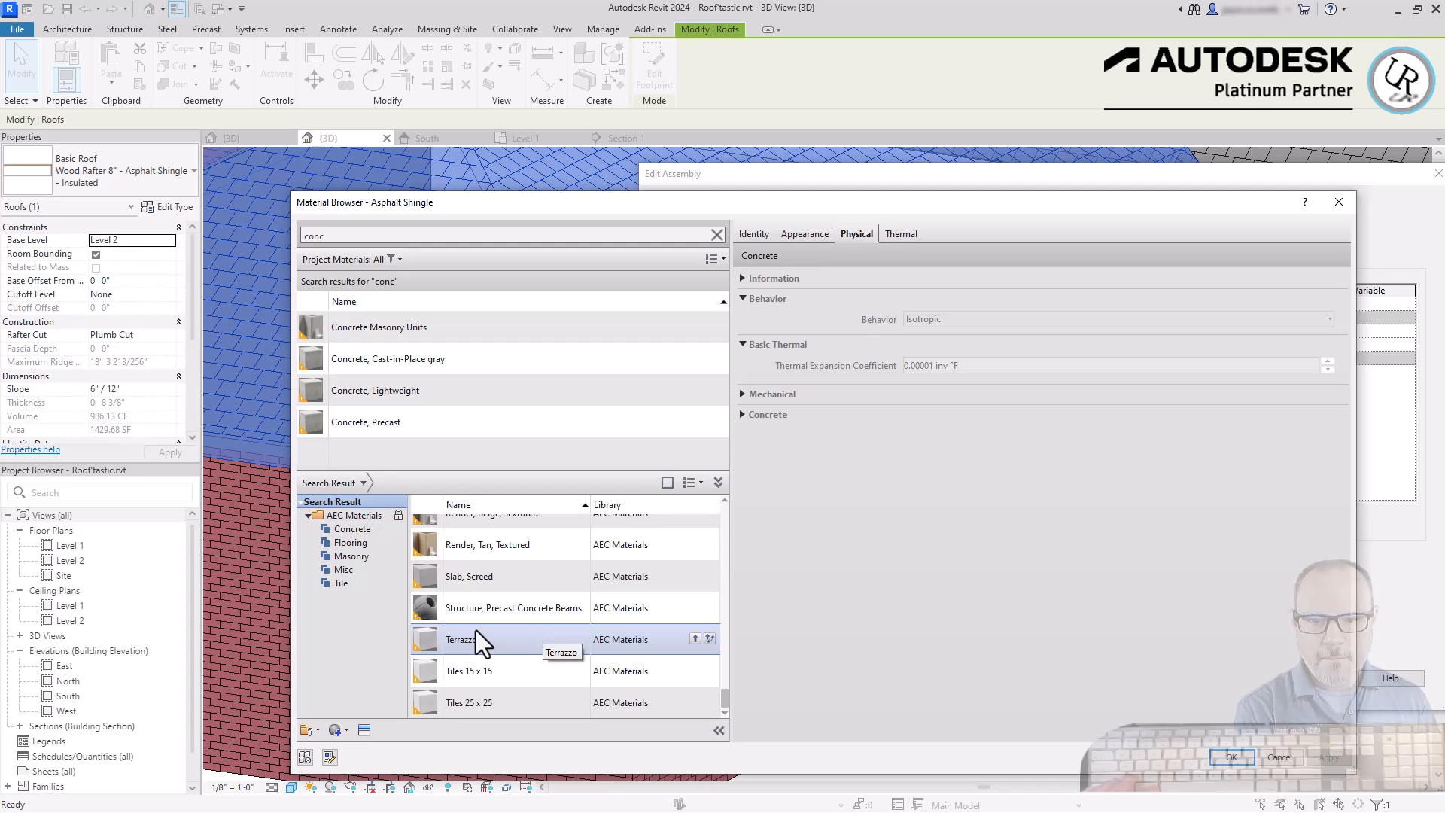
{"action": "left_click", "coordinate": [694, 637]}
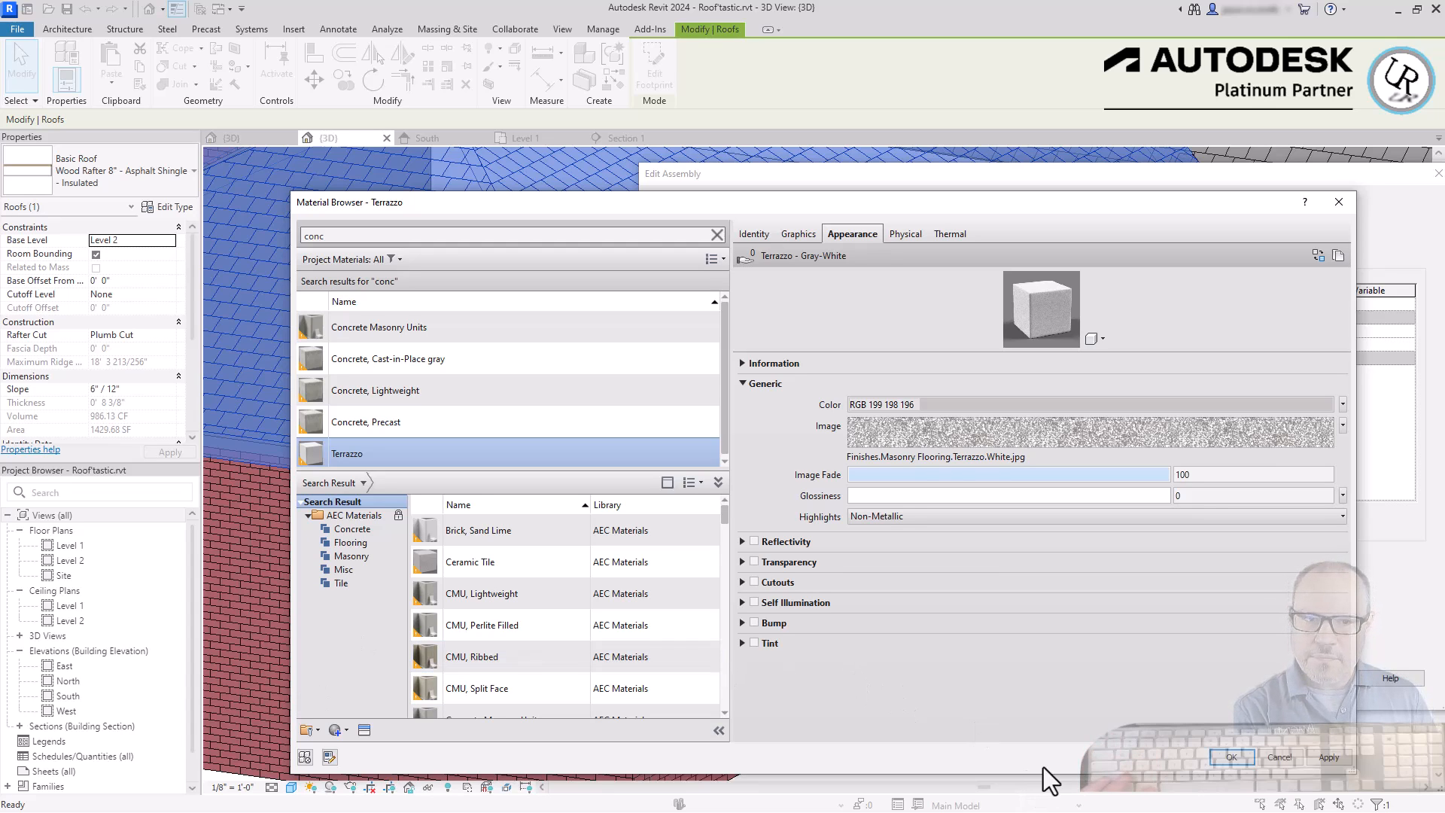
{"action": "left_click", "coordinate": [1245, 760]}
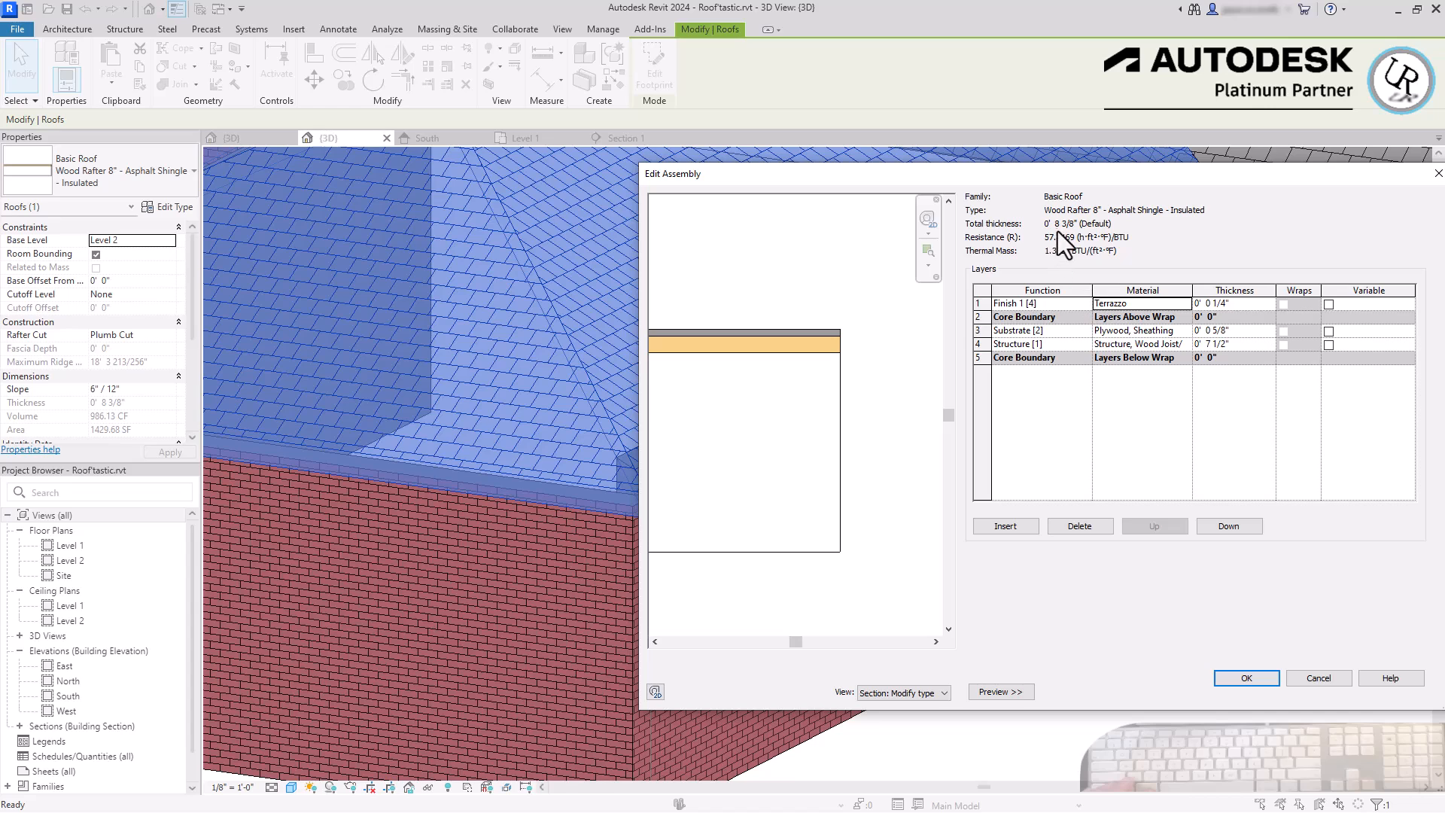
{"action": "left_click", "coordinate": [1248, 678]}
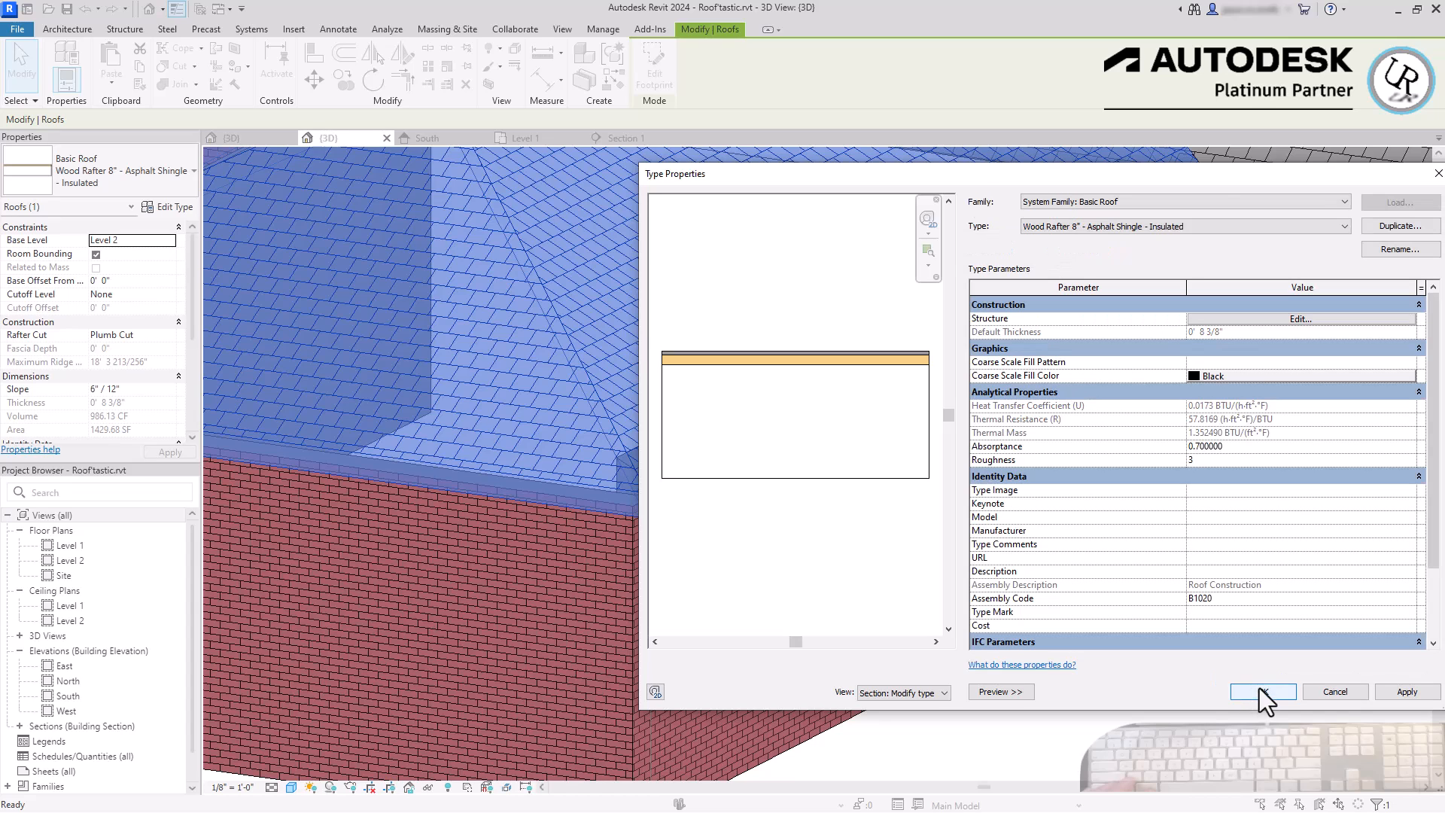
{"action": "left_click", "coordinate": [1262, 691]}
{"action": "left_click", "coordinate": [1208, 719]}
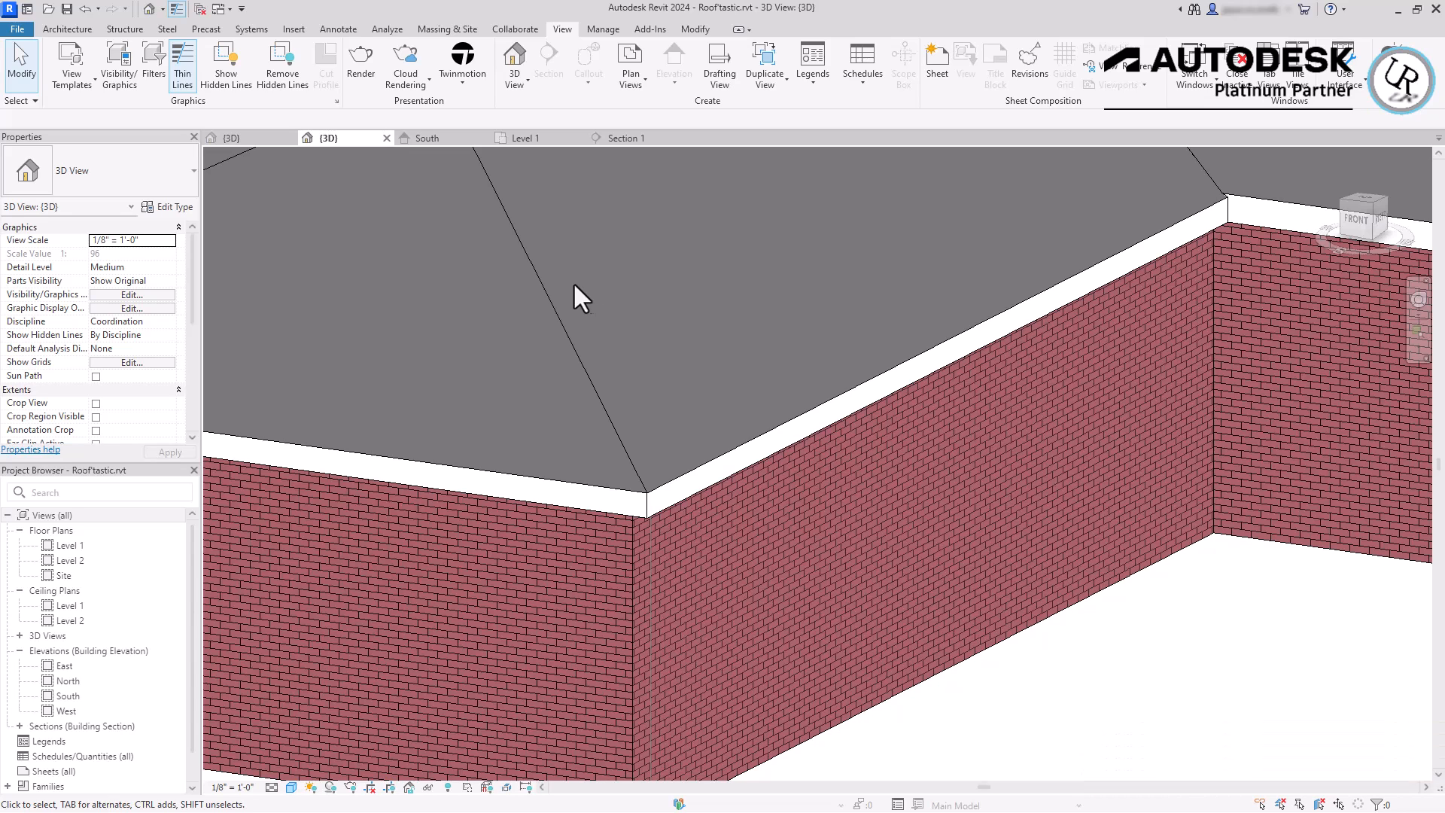
- Examine the roof's layers at the gable peak in the South elevation, selecting the roof to check its type
{"action": "left_click", "coordinate": [452, 140]}
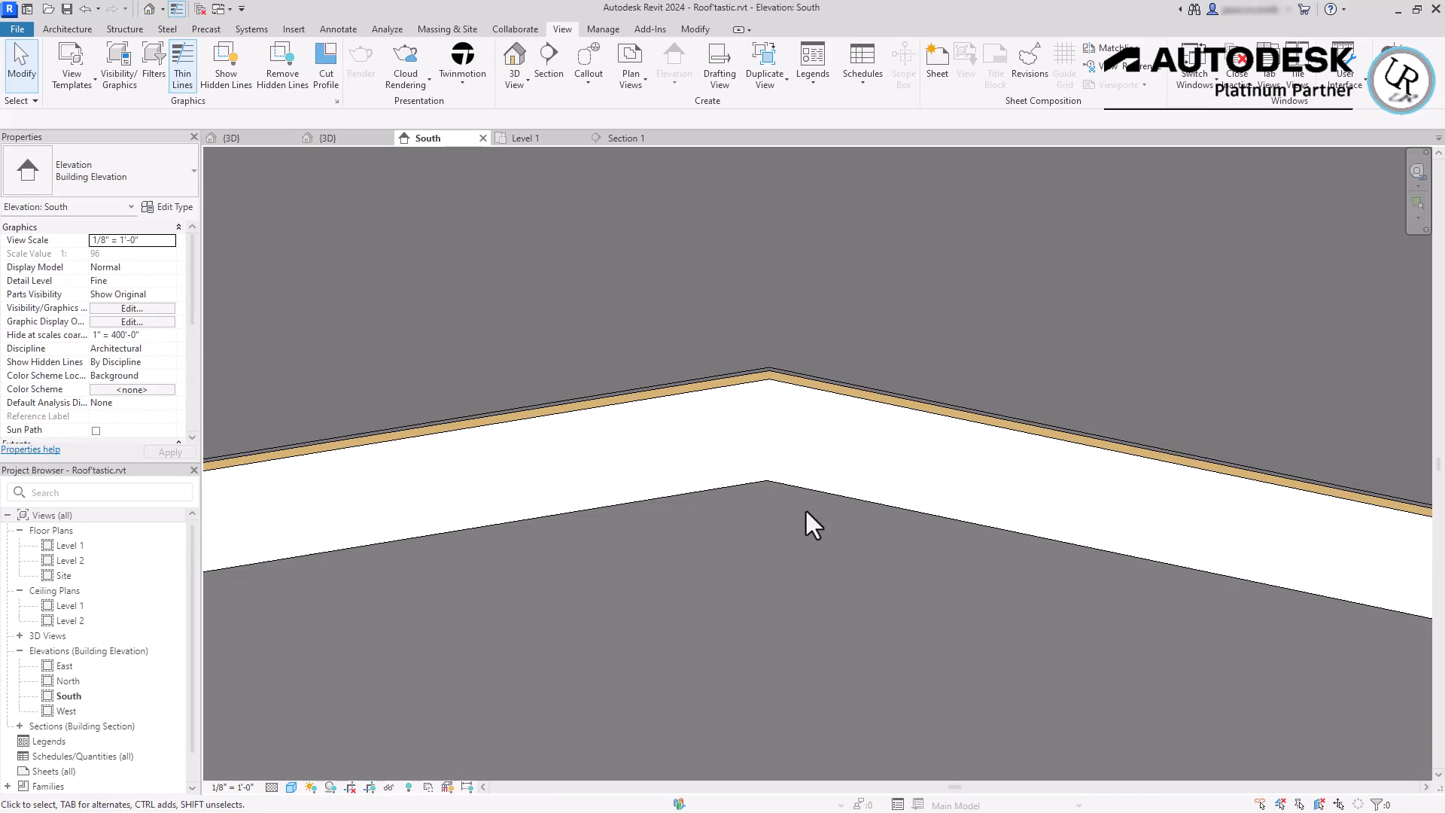
{"action": "scroll", "coordinate": [865, 324], "scroll_direction": "down", "scroll_amount": 5}
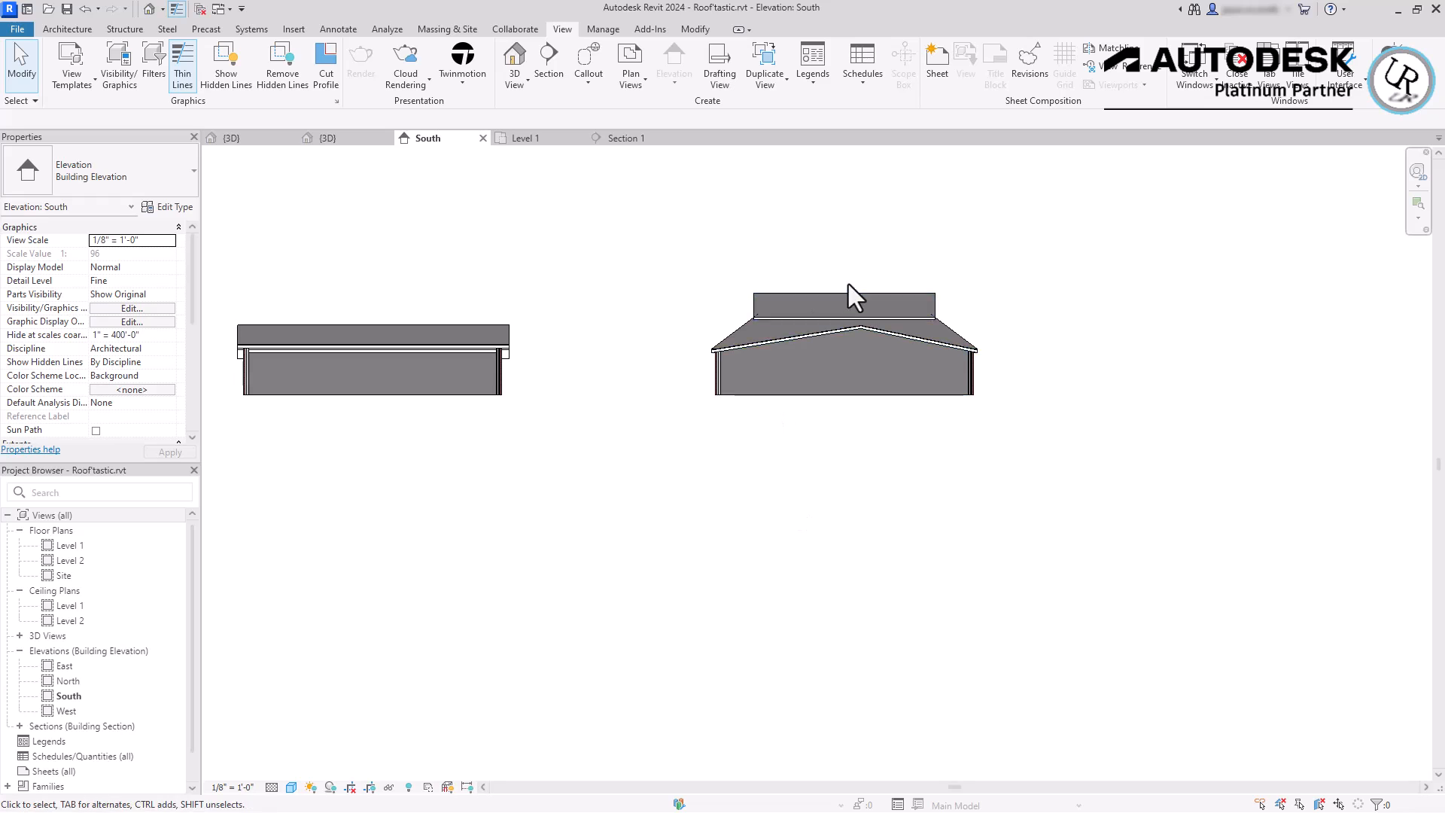
{"action": "scroll", "coordinate": [912, 301], "scroll_direction": "up", "scroll_amount": 3}
{"action": "scroll", "coordinate": [898, 449], "scroll_direction": "up", "scroll_amount": 5}
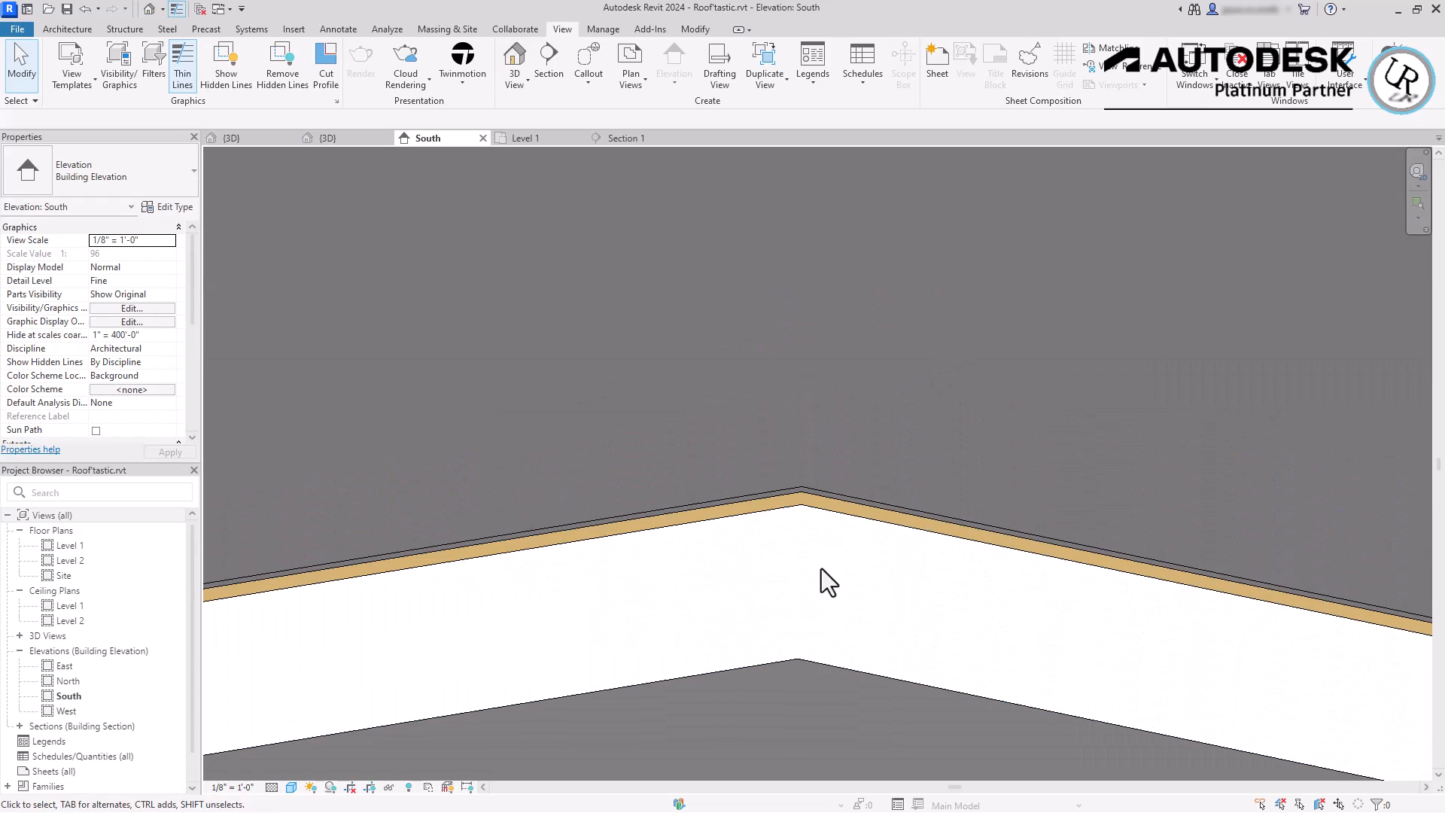
{"action": "left_click", "coordinate": [819, 506]}
{"action": "left_click", "coordinate": [1031, 256]}
{"action": "scroll", "coordinate": [776, 527], "scroll_direction": "up", "scroll_amount": 3}
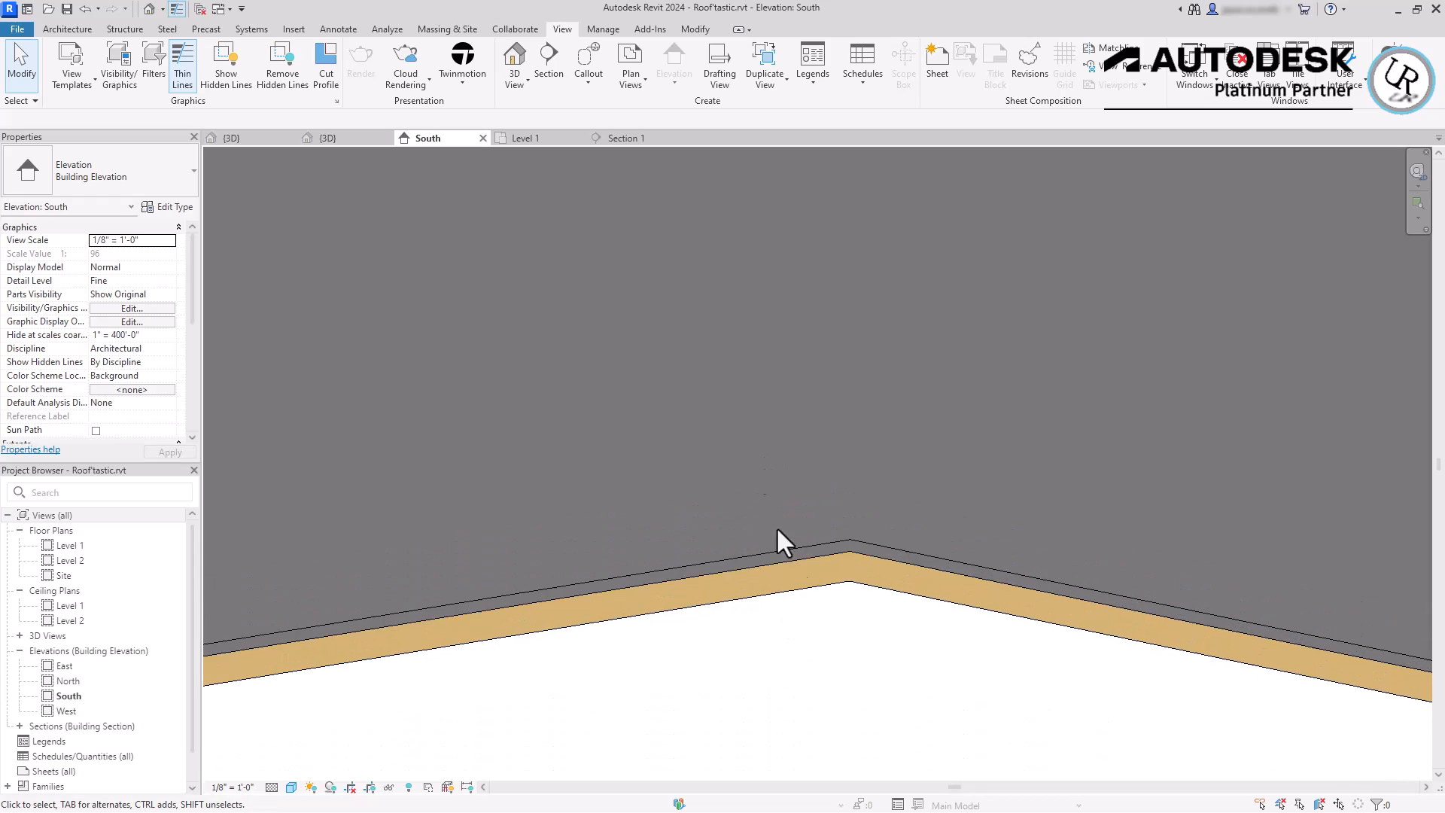
{"action": "left_click", "coordinate": [833, 548]}
{"action": "scroll", "coordinate": [503, 336], "scroll_direction": "down", "scroll_amount": 5}
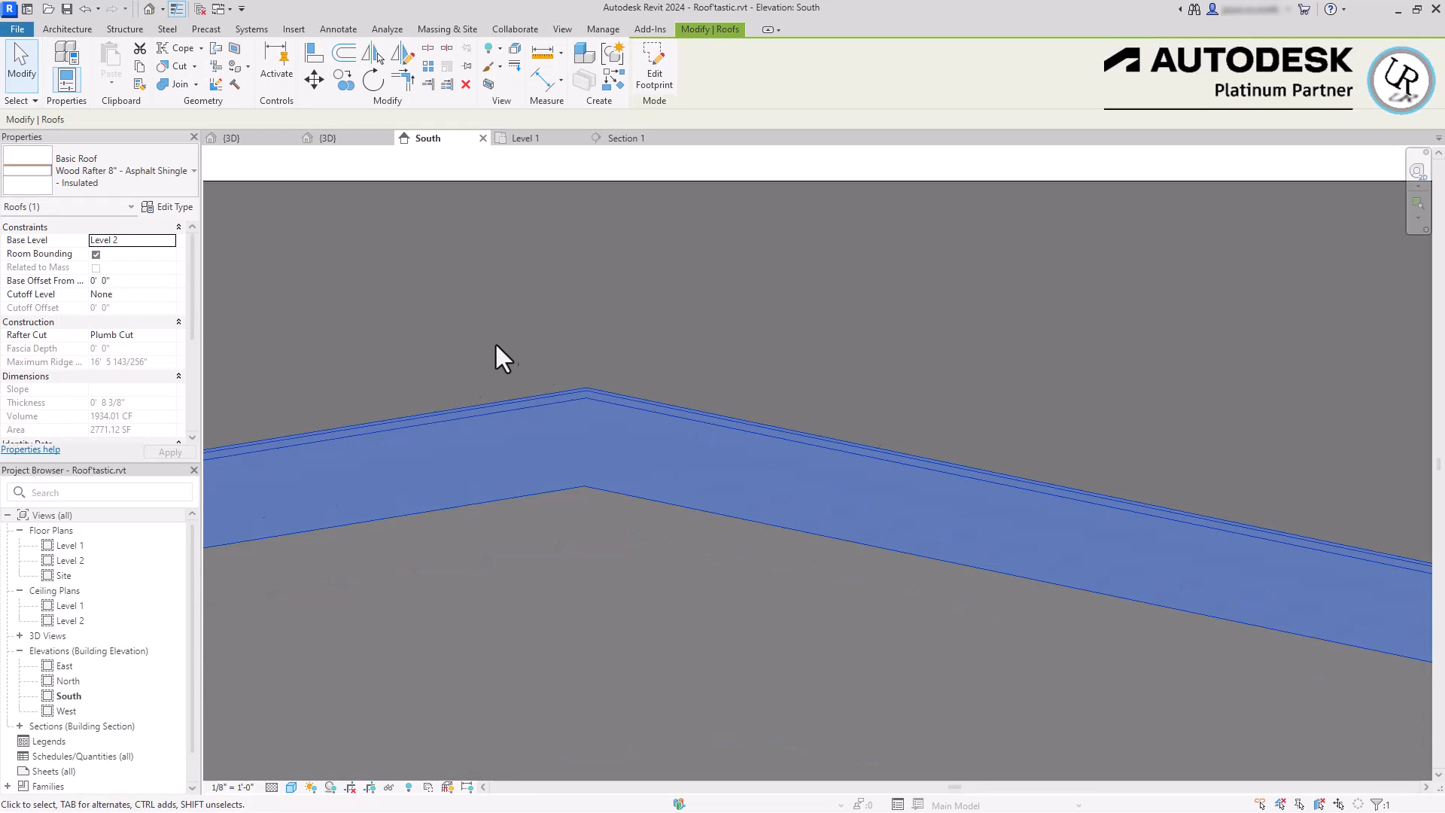
{"action": "left_click", "coordinate": [656, 179]}
- Inspect the cut roof layers near the ridge and at the eave above the wall in Section 1
{"action": "left_click", "coordinate": [616, 138]}
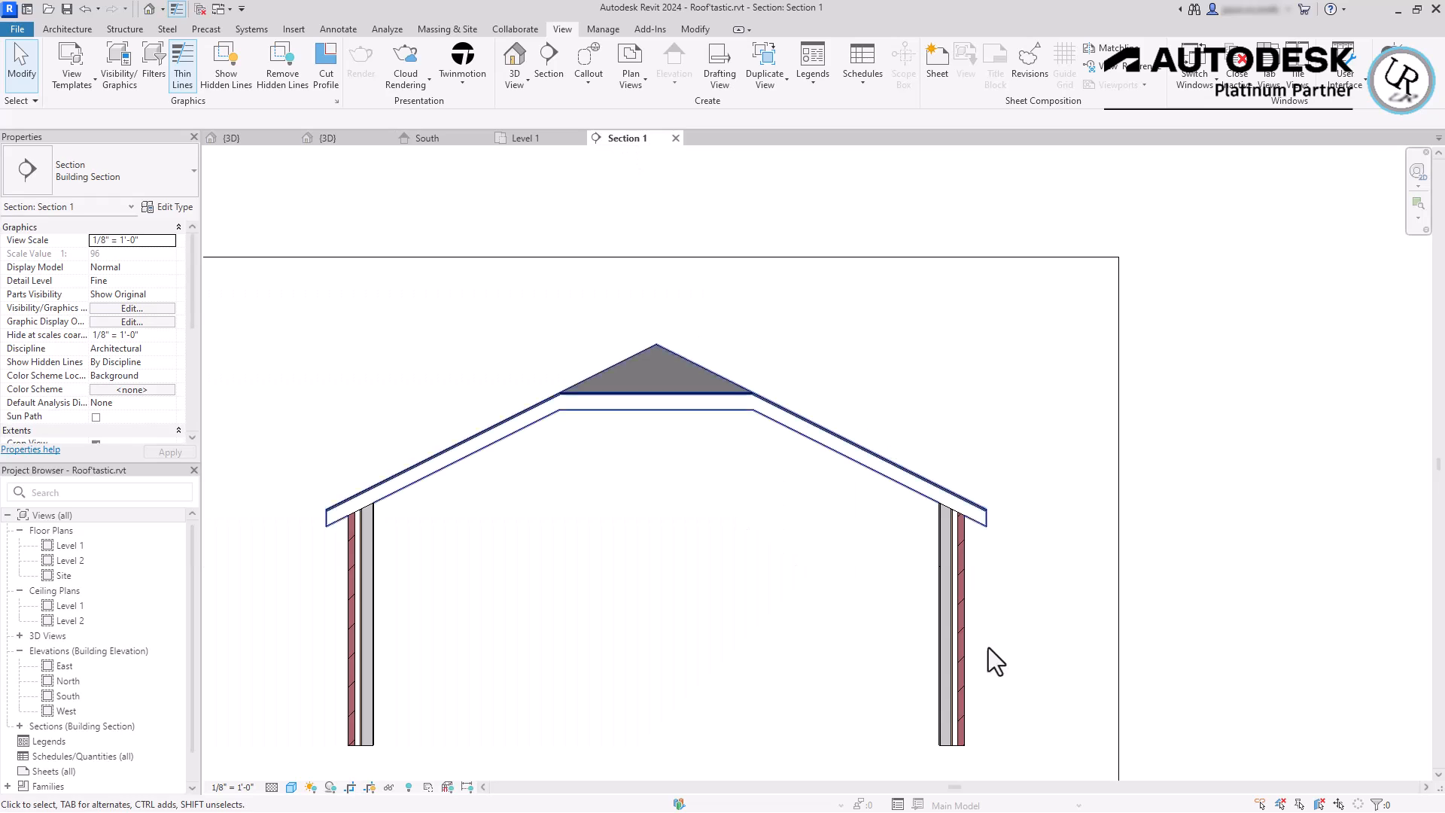
{"action": "scroll", "coordinate": [568, 399], "scroll_direction": "up", "scroll_amount": 5}
{"action": "scroll", "coordinate": [1280, 450], "scroll_direction": "up", "scroll_amount": 4}
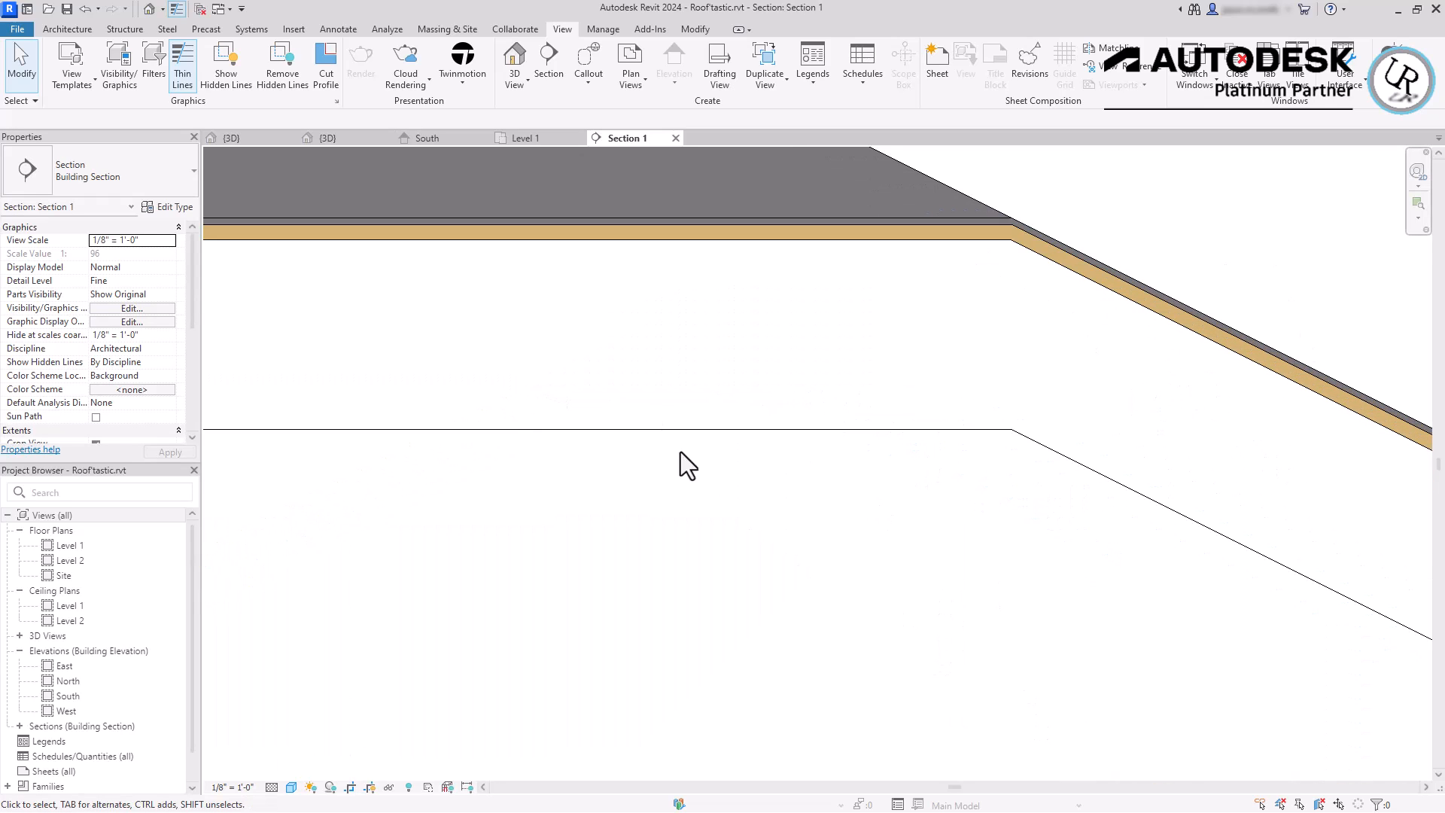
{"action": "scroll", "coordinate": [843, 526], "scroll_direction": "down", "scroll_amount": 2}
{"action": "scroll", "coordinate": [759, 377], "scroll_direction": "down", "scroll_amount": 3}
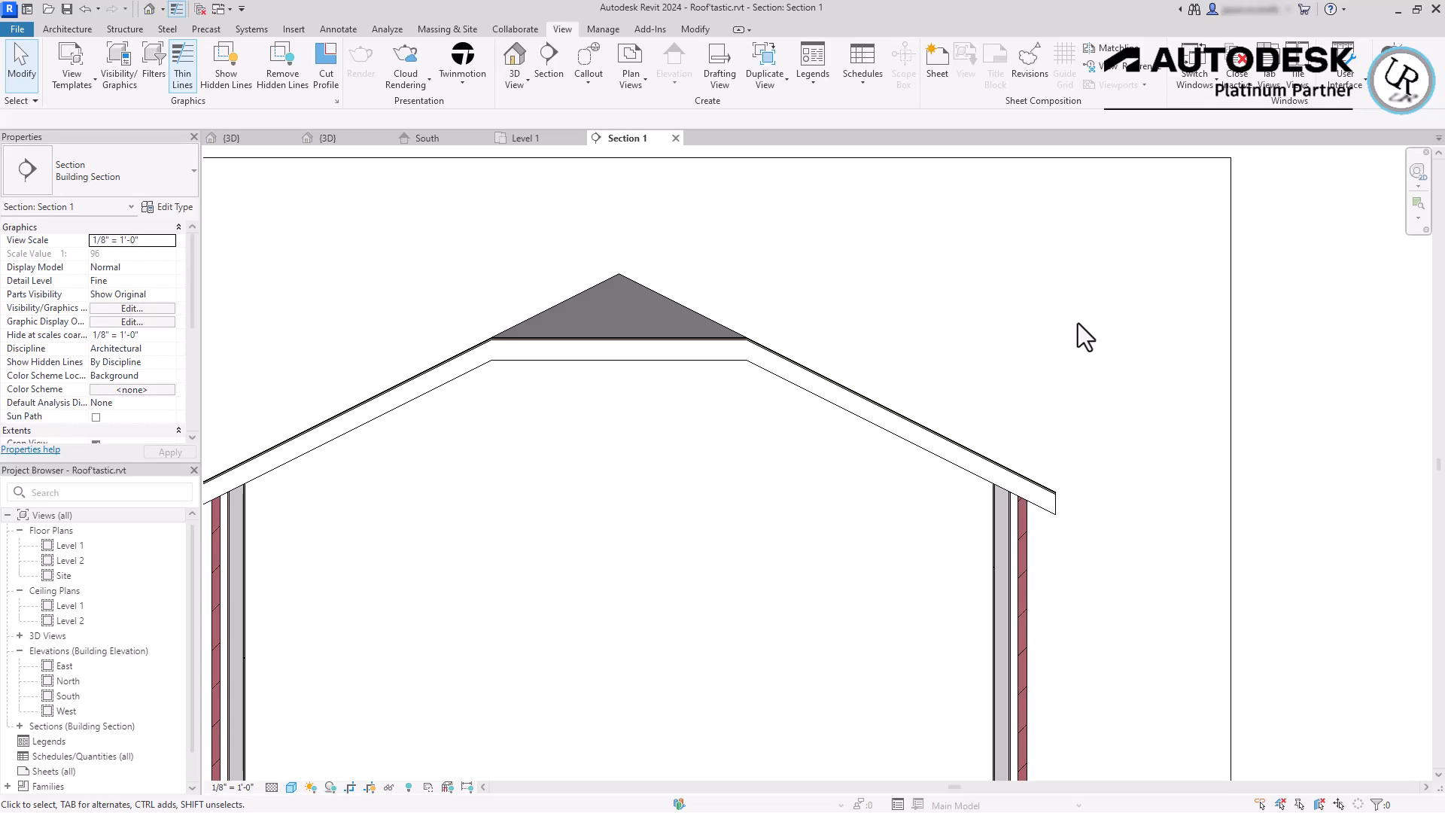
{"action": "scroll", "coordinate": [986, 519], "scroll_direction": "up", "scroll_amount": 5}
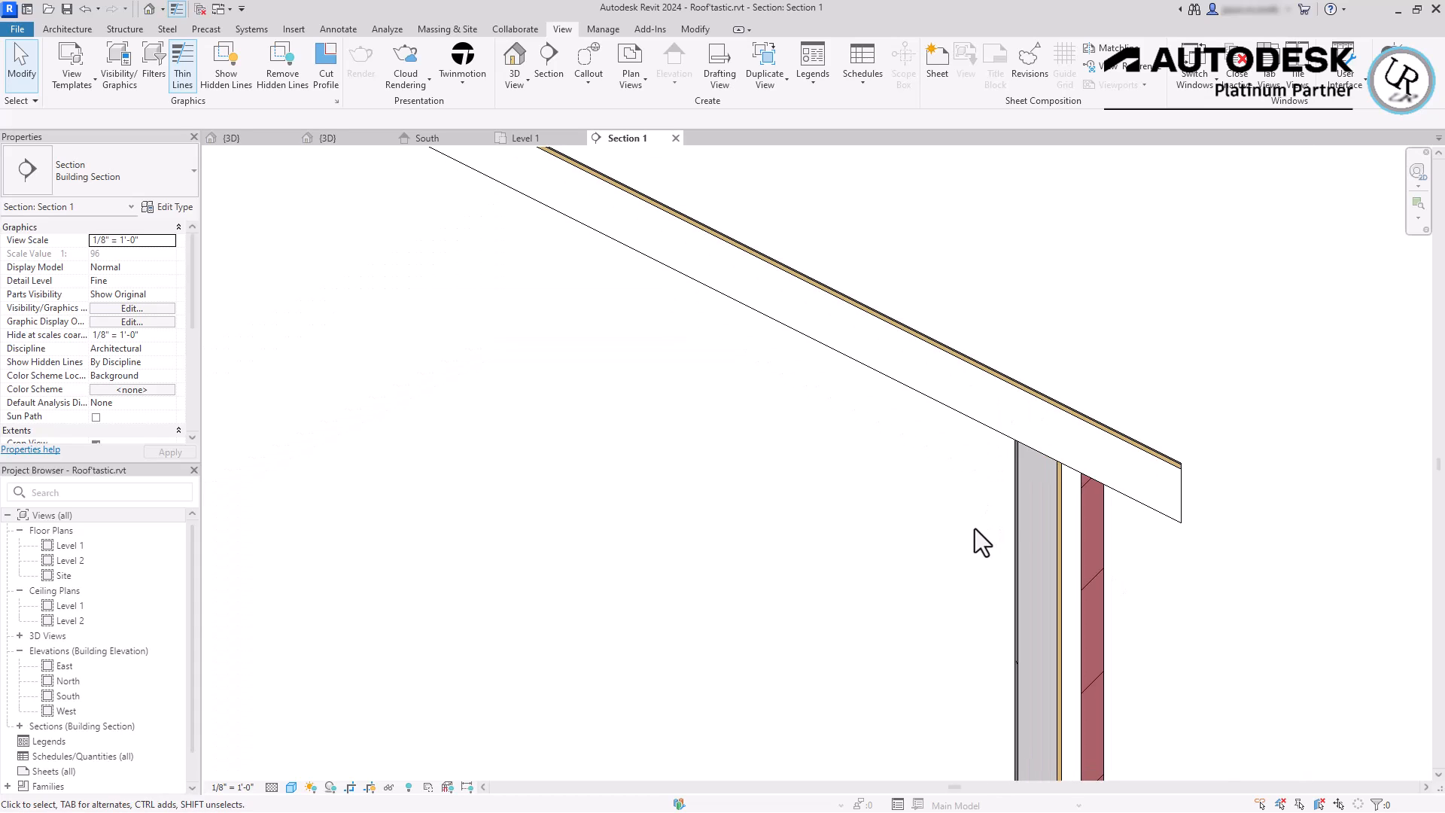
- In the 3D view, place a Fascia-Flat 1x6 roof fascia along the front and right eaves of the hip roof's projecting wing
{"action": "scroll", "coordinate": [1024, 505], "scroll_direction": "up", "scroll_amount": 3}
{"action": "key", "text": "ctrl+Tab"}
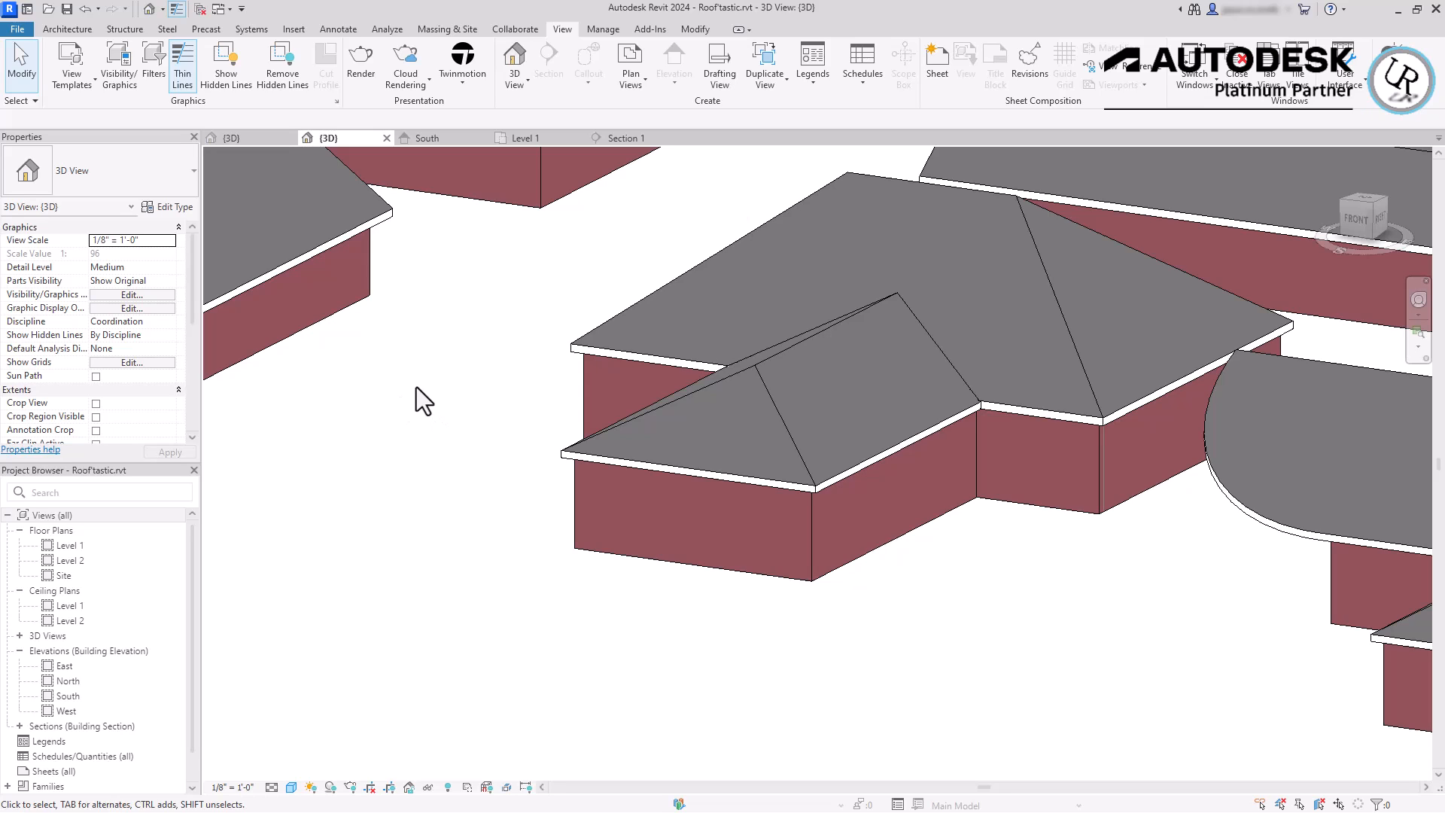
{"action": "left_click", "coordinate": [67, 29]}
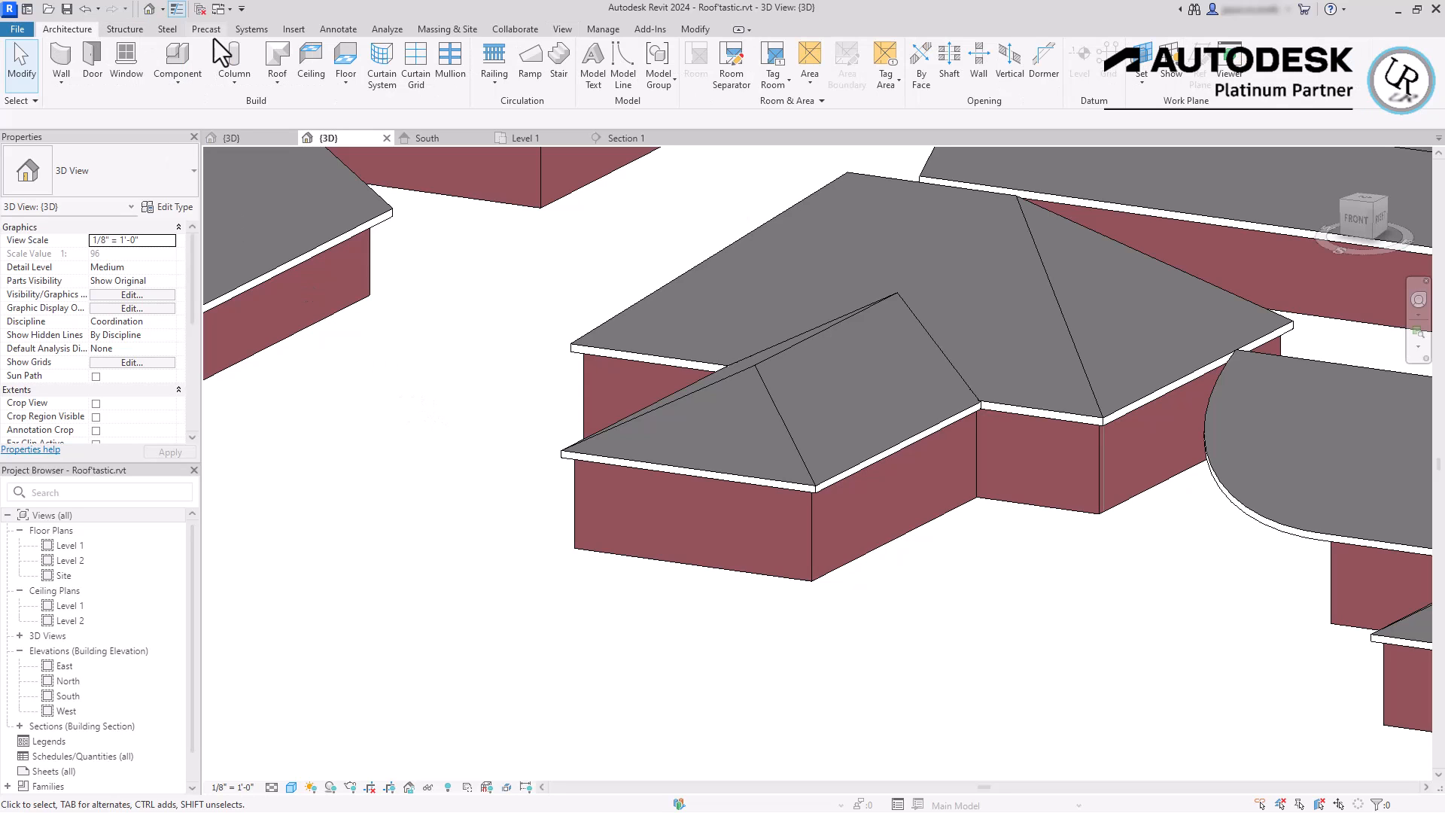
{"action": "left_click", "coordinate": [283, 79]}
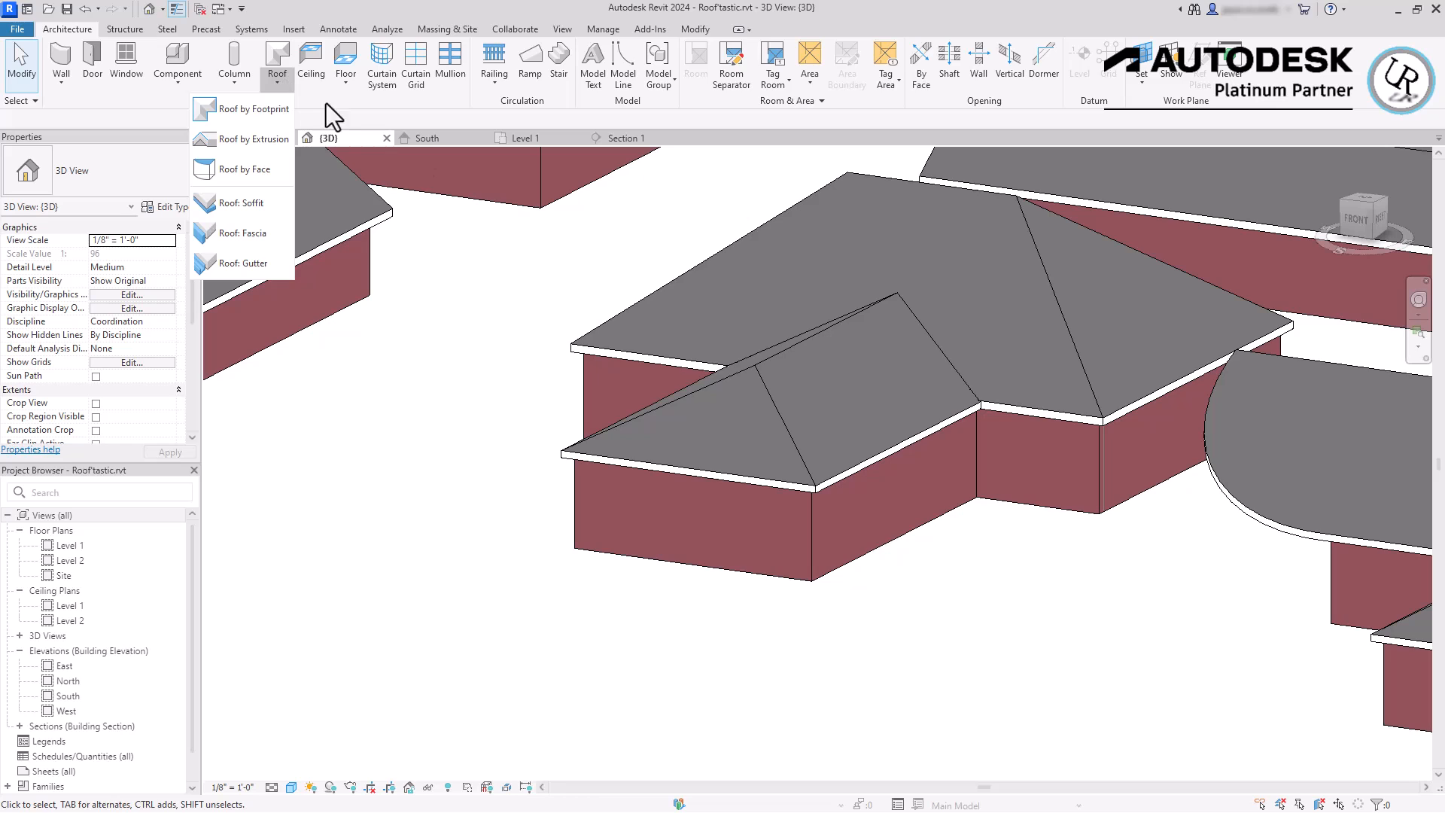
{"action": "left_click", "coordinate": [213, 232]}
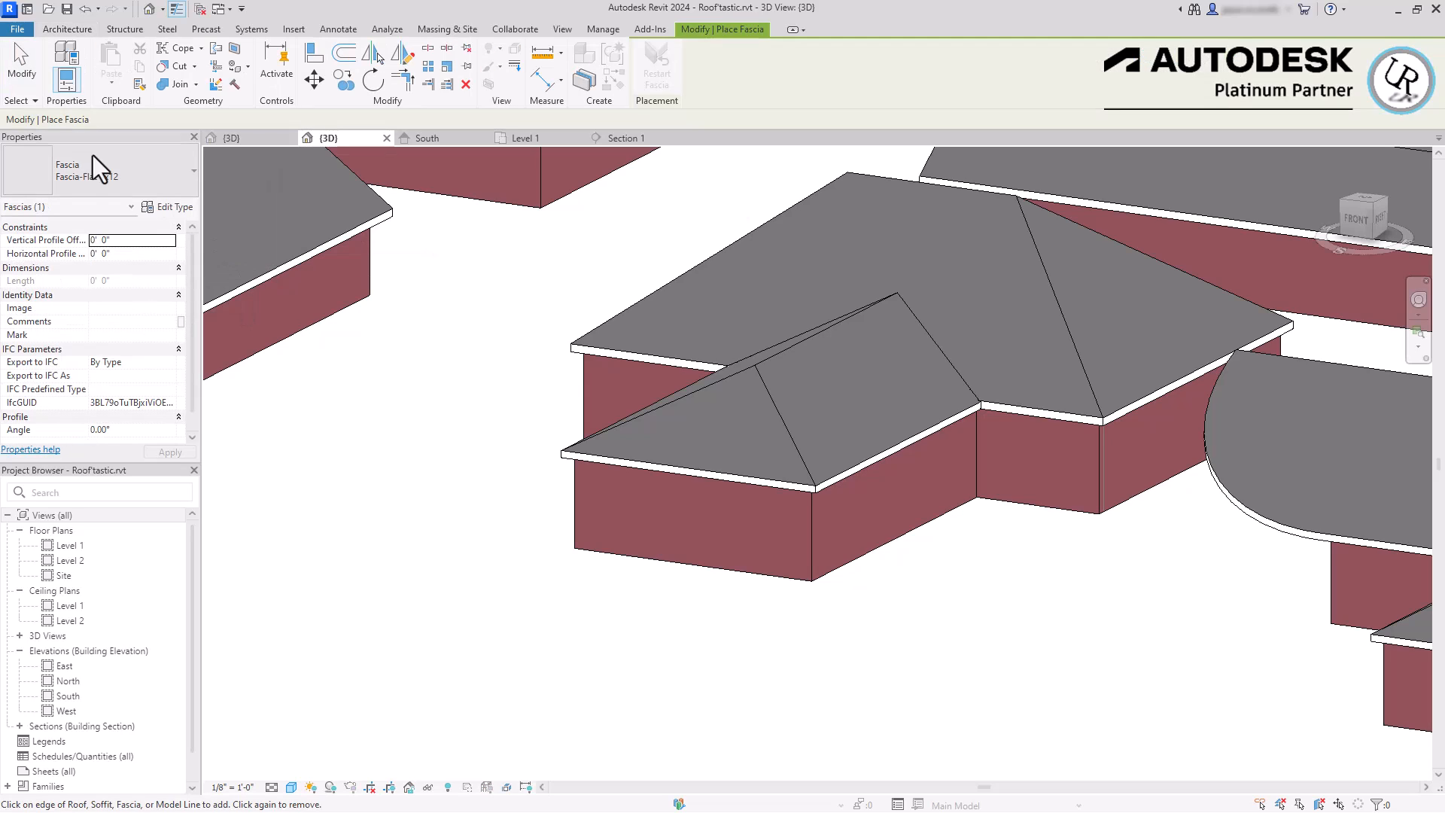
{"action": "left_click", "coordinate": [149, 170]}
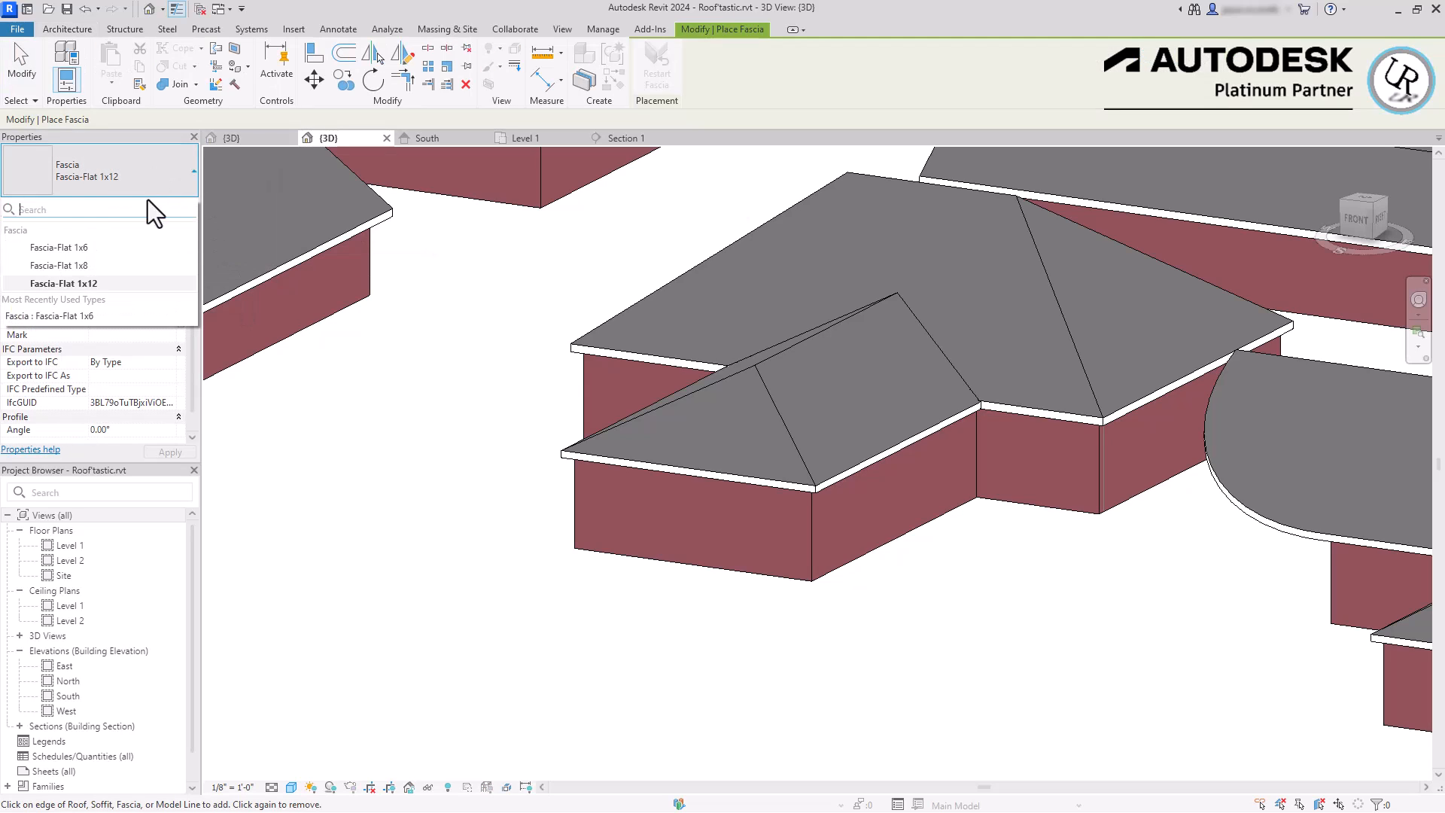
{"action": "left_click", "coordinate": [132, 243]}
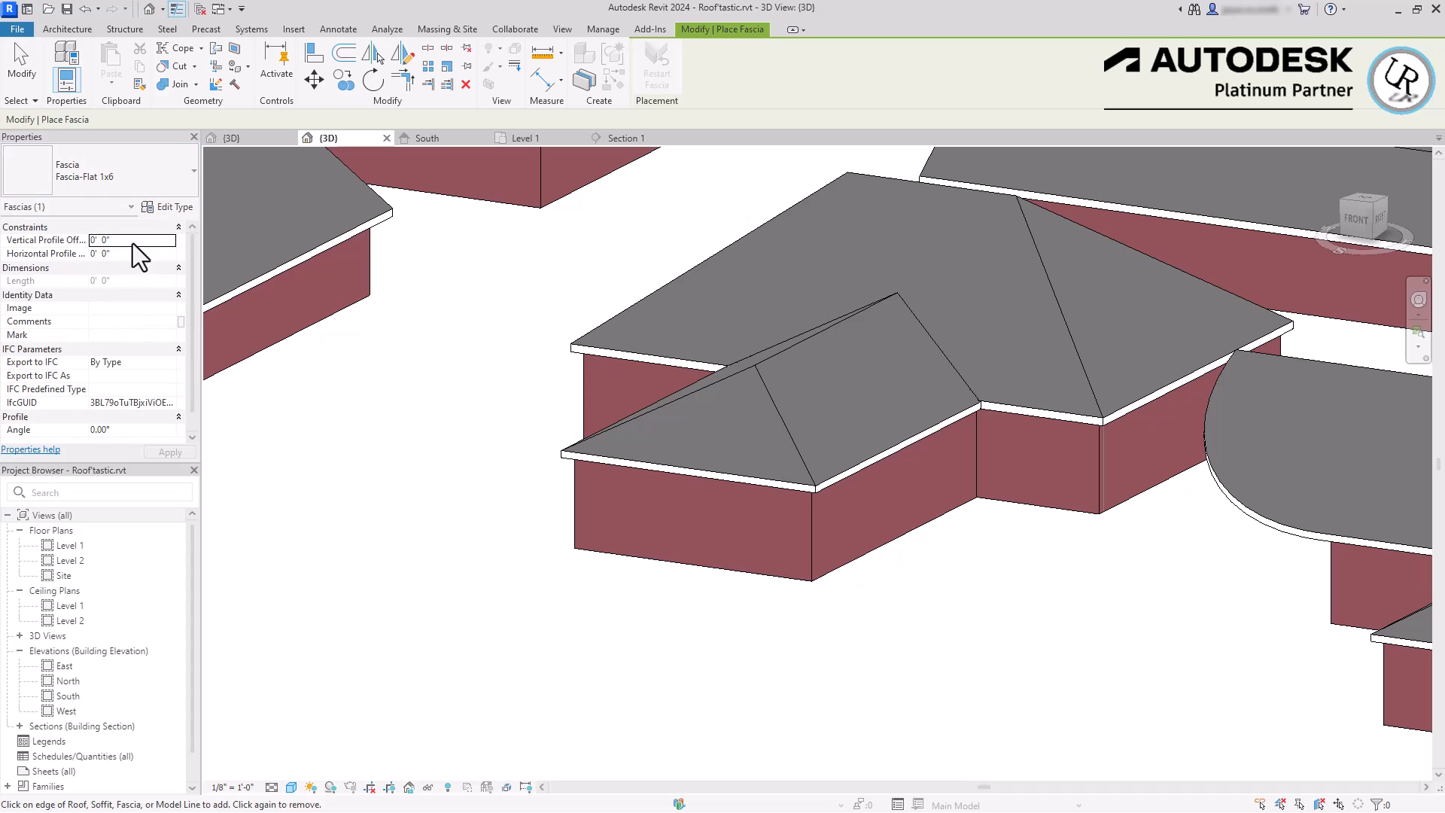
{"action": "scroll", "coordinate": [671, 550], "scroll_direction": "up", "scroll_amount": 5}
{"action": "scroll", "coordinate": [696, 536], "scroll_direction": "up", "scroll_amount": 5}
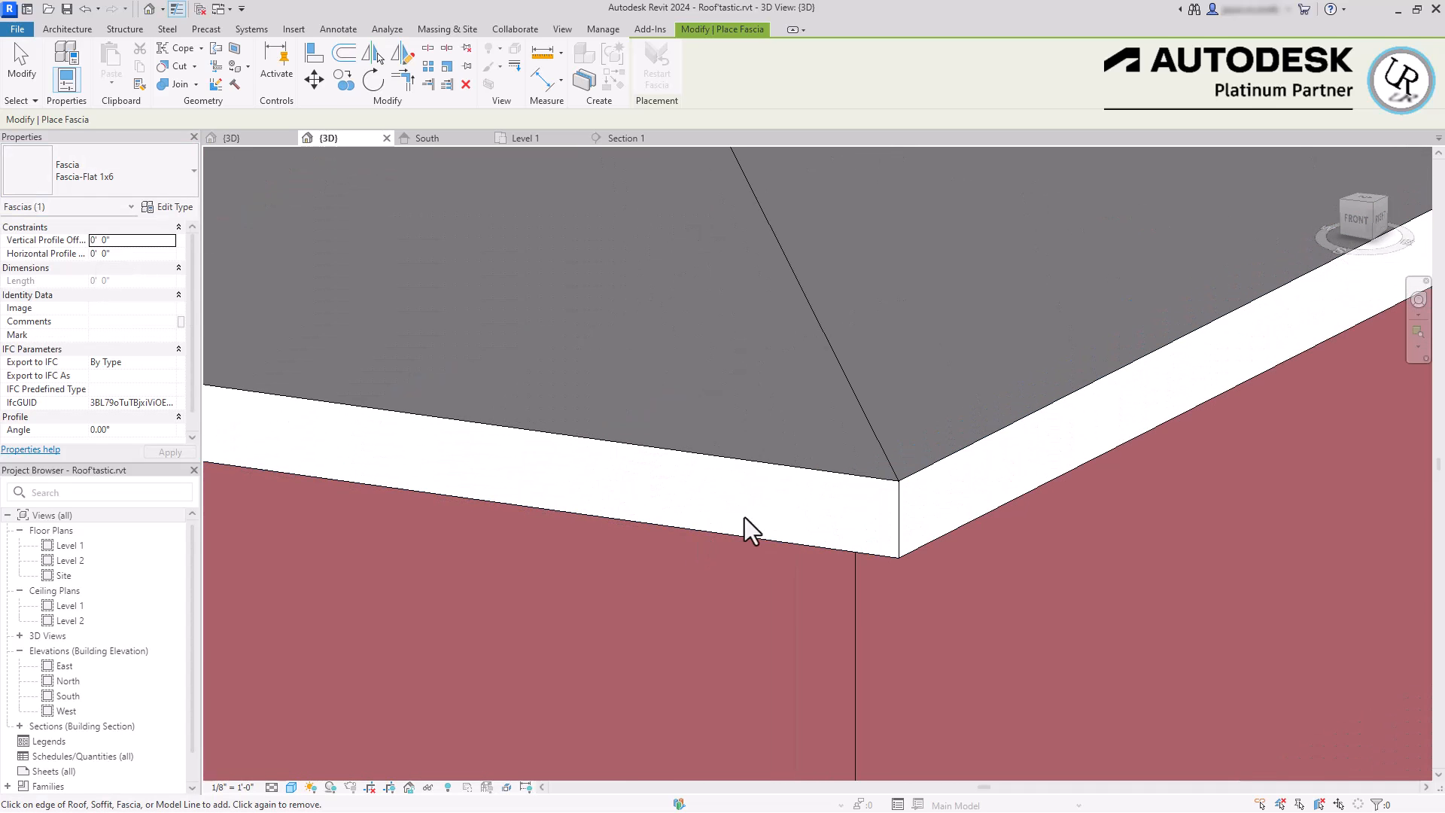
{"action": "left_click", "coordinate": [828, 477]}
{"action": "left_click", "coordinate": [947, 468]}
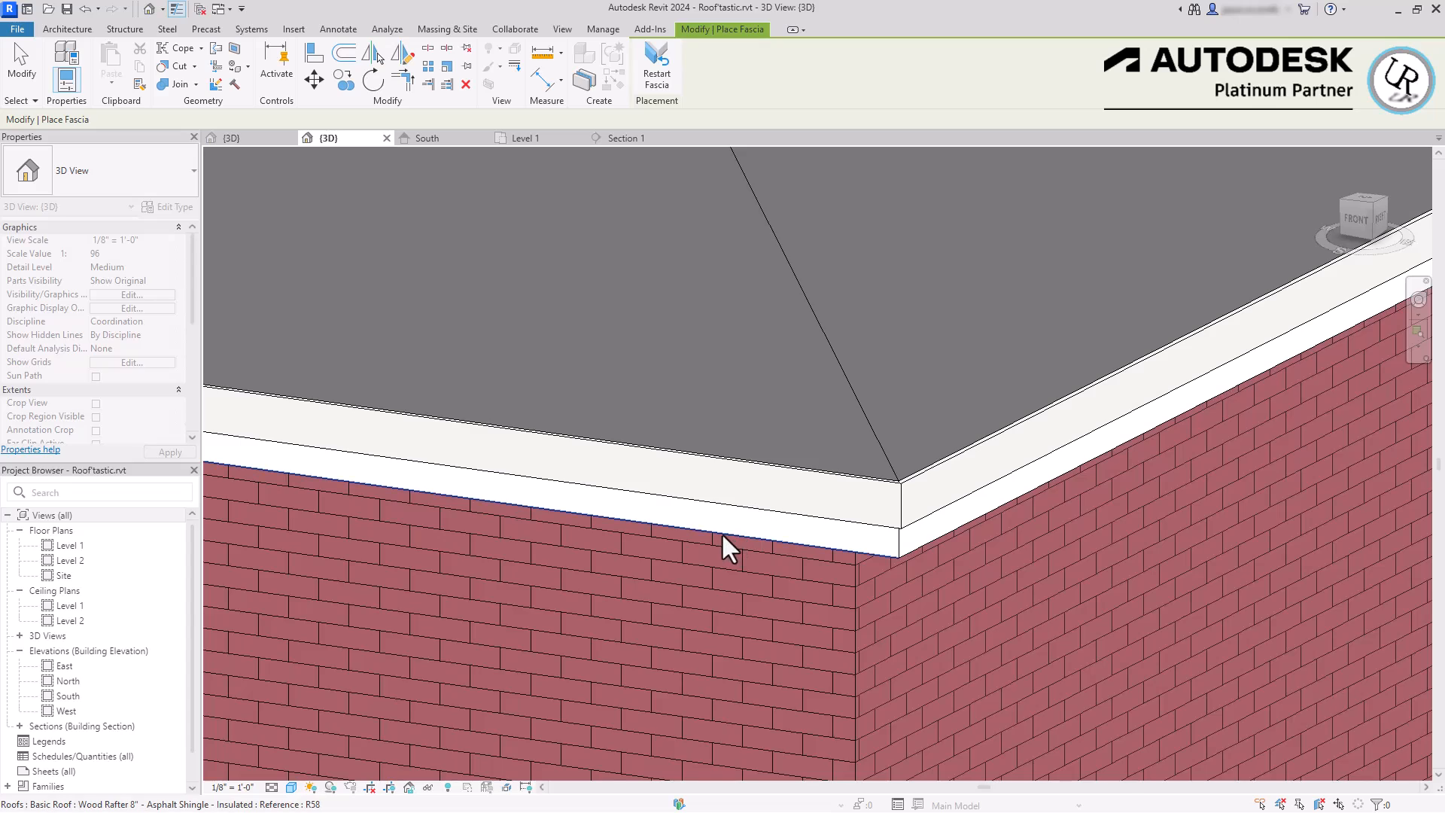
- Continue the fascia along the remaining eave edges around the intersecting hip roof and finish placing it
{"action": "scroll", "coordinate": [721, 531], "scroll_direction": "down", "scroll_amount": 2}
{"action": "scroll", "coordinate": [775, 489], "scroll_direction": "down", "scroll_amount": 4}
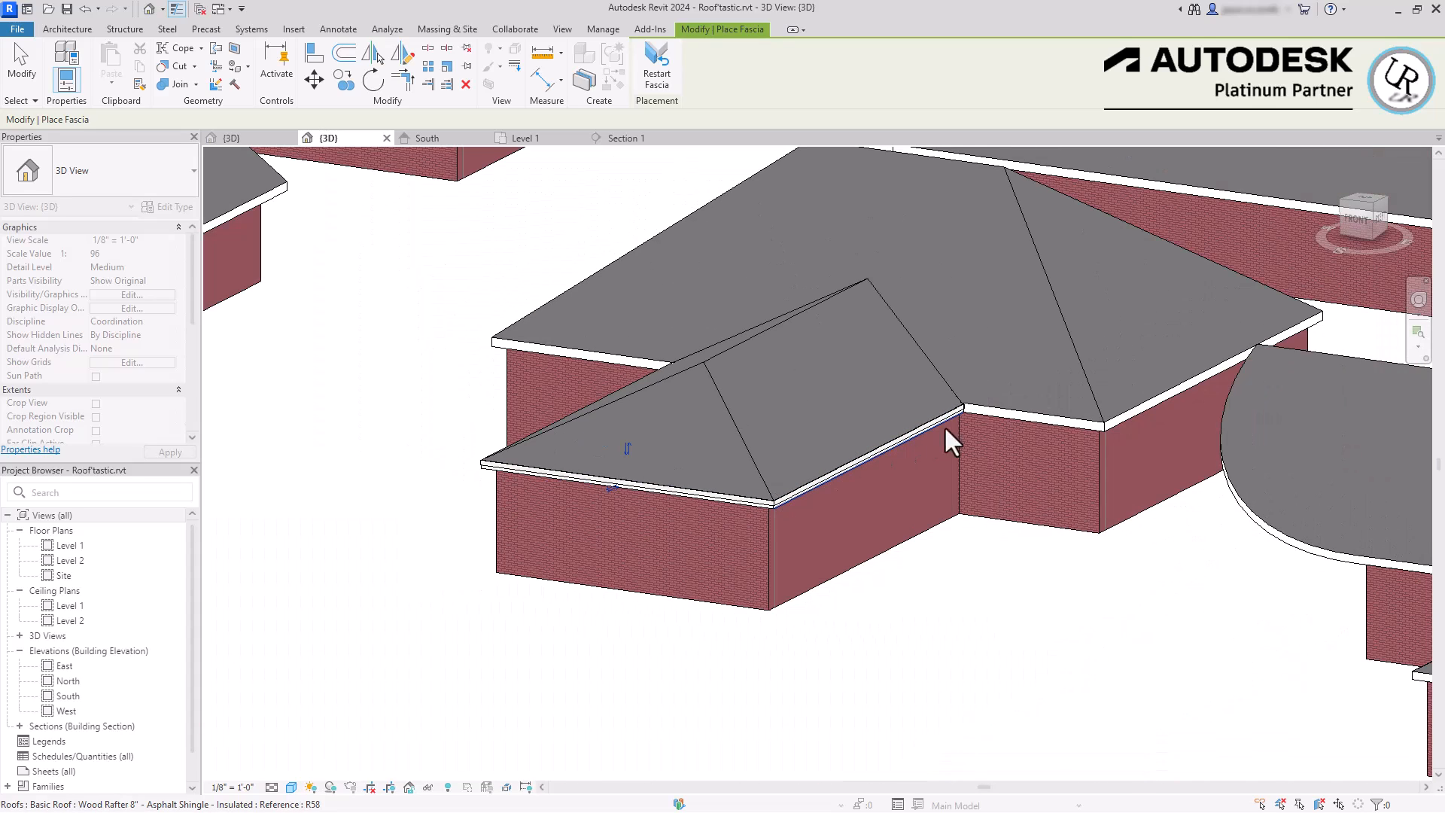
{"action": "scroll", "coordinate": [1012, 436], "scroll_direction": "up", "scroll_amount": 5}
{"action": "left_click", "coordinate": [950, 371]}
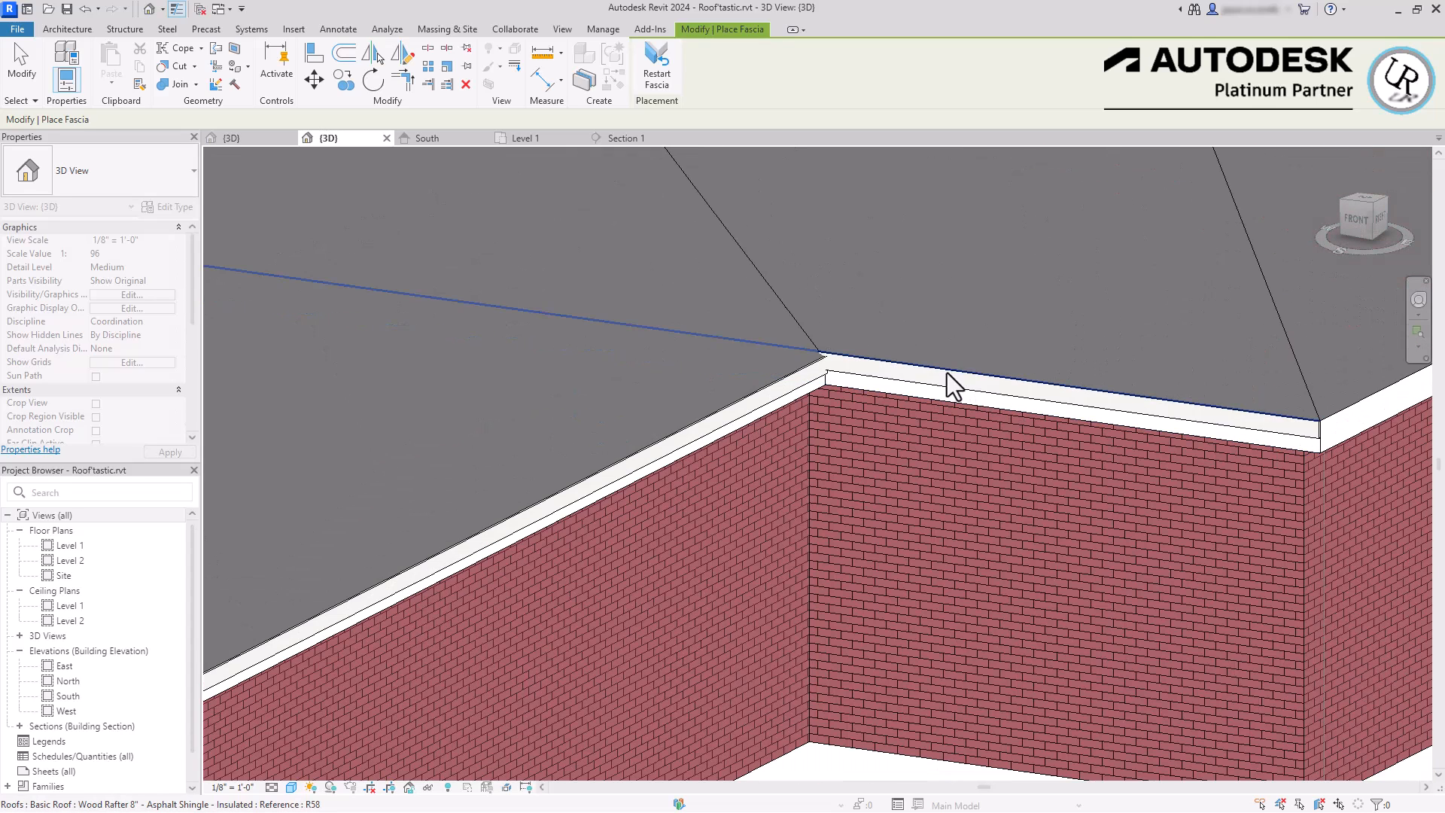
{"action": "scroll", "coordinate": [1185, 320], "scroll_direction": "down", "scroll_amount": 3}
{"action": "scroll", "coordinate": [938, 399], "scroll_direction": "up", "scroll_amount": 3}
{"action": "scroll", "coordinate": [919, 419], "scroll_direction": "down", "scroll_amount": 5}
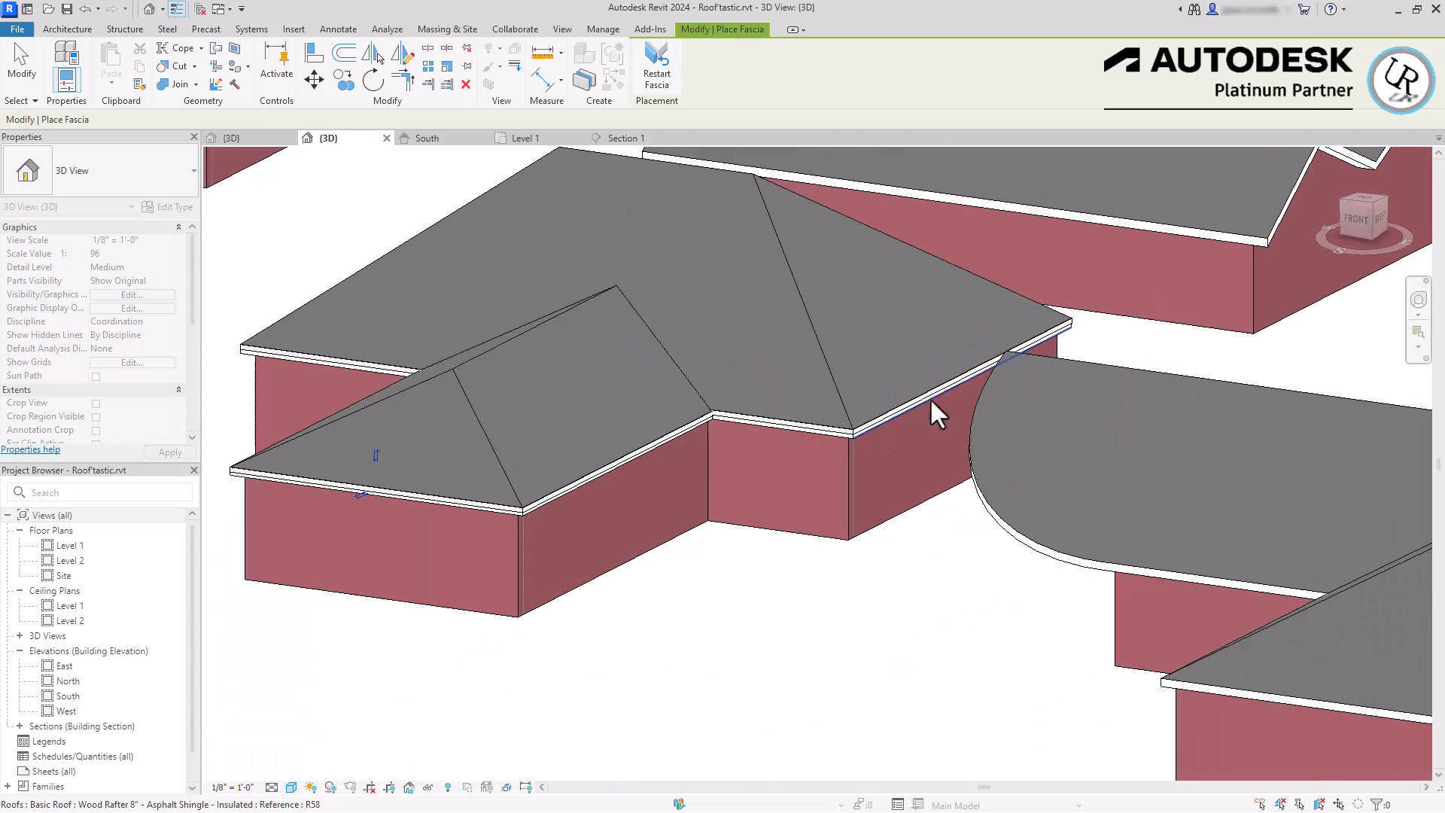
{"action": "scroll", "coordinate": [672, 369], "scroll_direction": "down", "scroll_amount": 3}
{"action": "middle_click_drag", "start_coordinate": [387, 381], "coordinate": [756, 432], "text": "shift"}
{"action": "scroll", "coordinate": [500, 594], "scroll_direction": "up", "scroll_amount": 8}
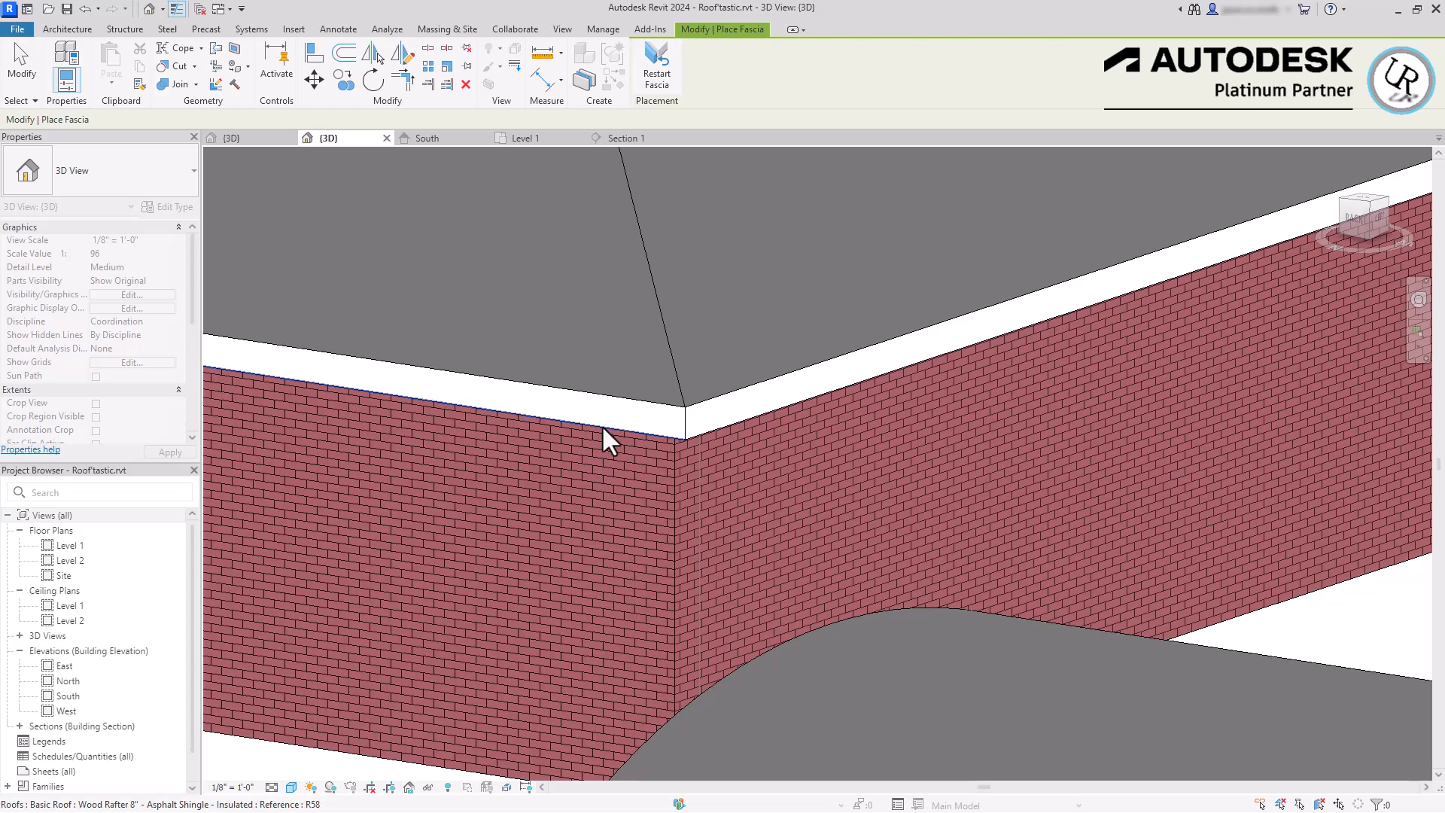
{"action": "key", "text": "Escape"}
{"action": "key", "text": "Escape"}
- Change the placed roof fascia to the Fascia-Flat 1x8 type
{"action": "left_click", "coordinate": [685, 541]}
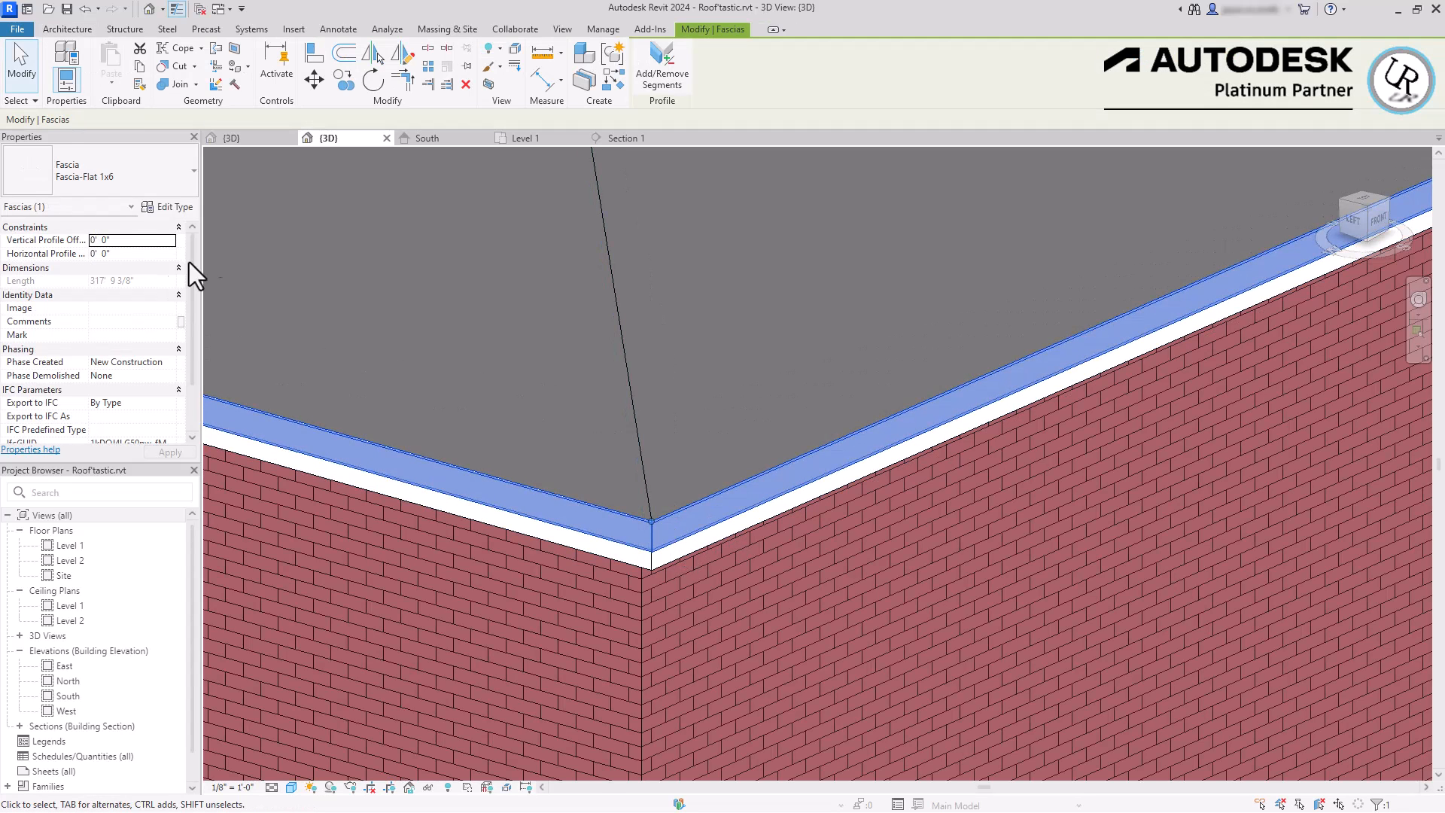
{"action": "left_click", "coordinate": [161, 166]}
{"action": "left_click", "coordinate": [84, 265]}
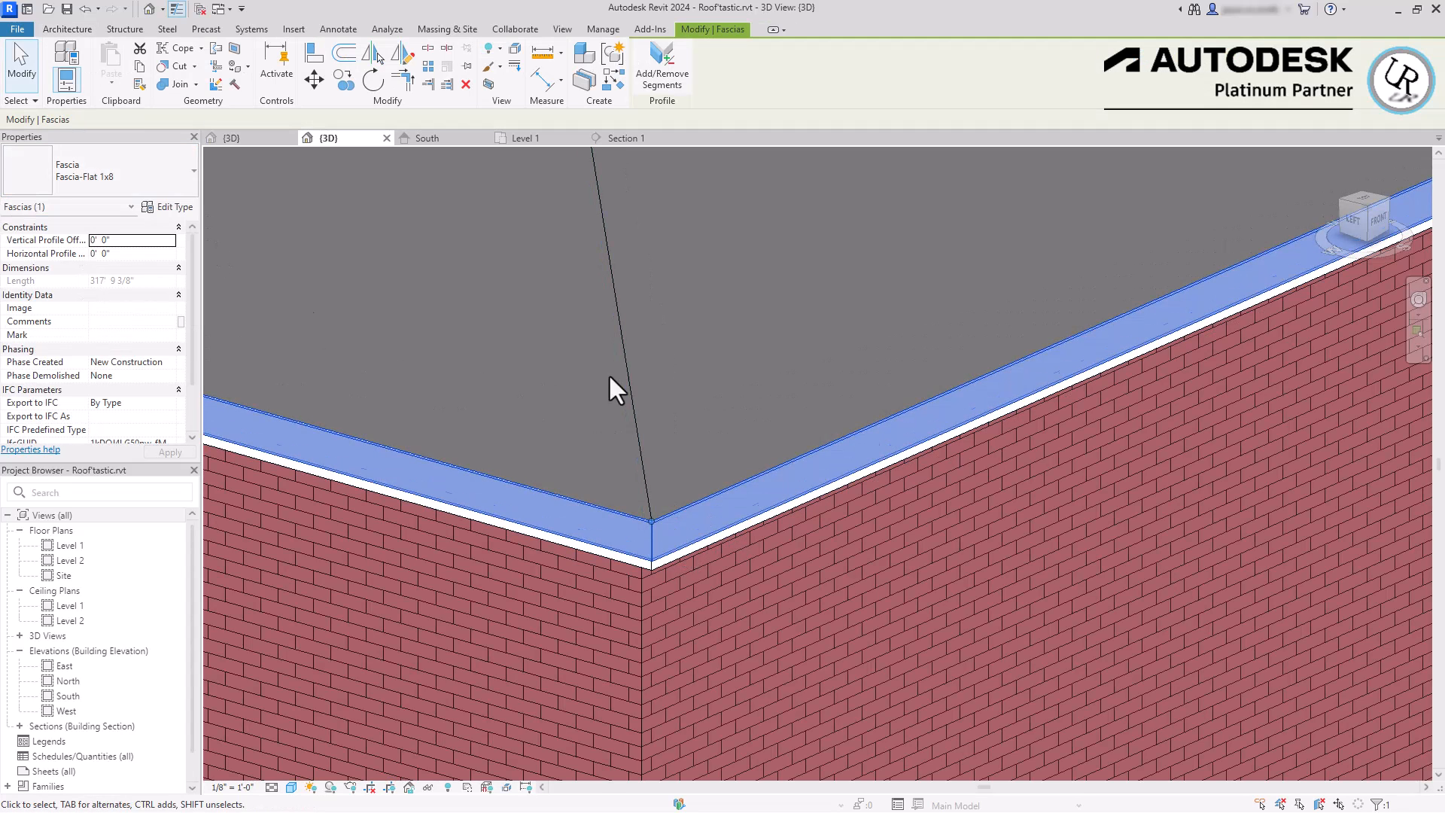
- Try the Fascia-Flat 1x12 type on the fascia and undo the change
{"action": "left_click", "coordinate": [160, 169]}
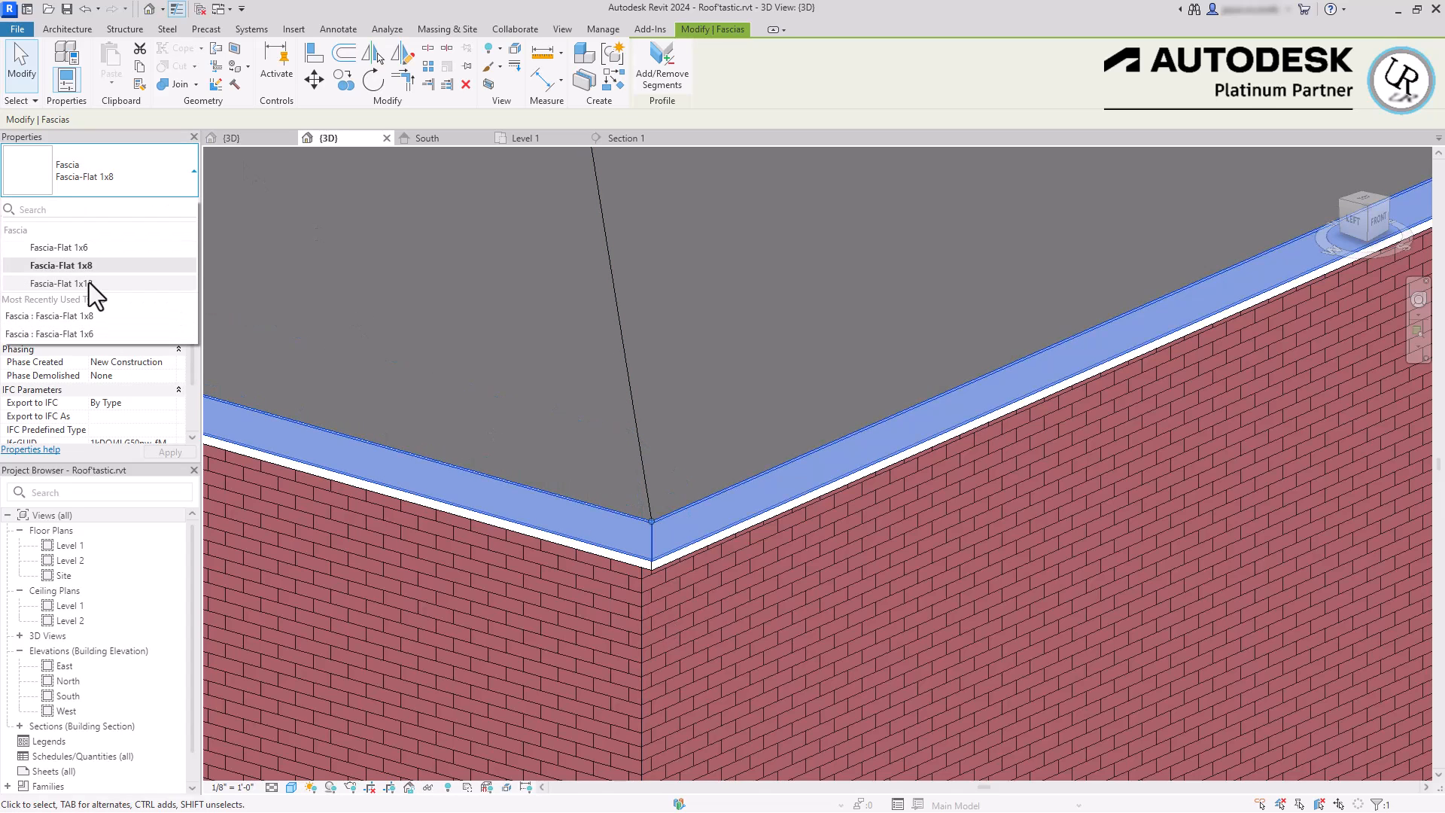
{"action": "left_click", "coordinate": [83, 283]}
{"action": "key", "text": "Escape"}
{"action": "left_click", "coordinate": [161, 170]}
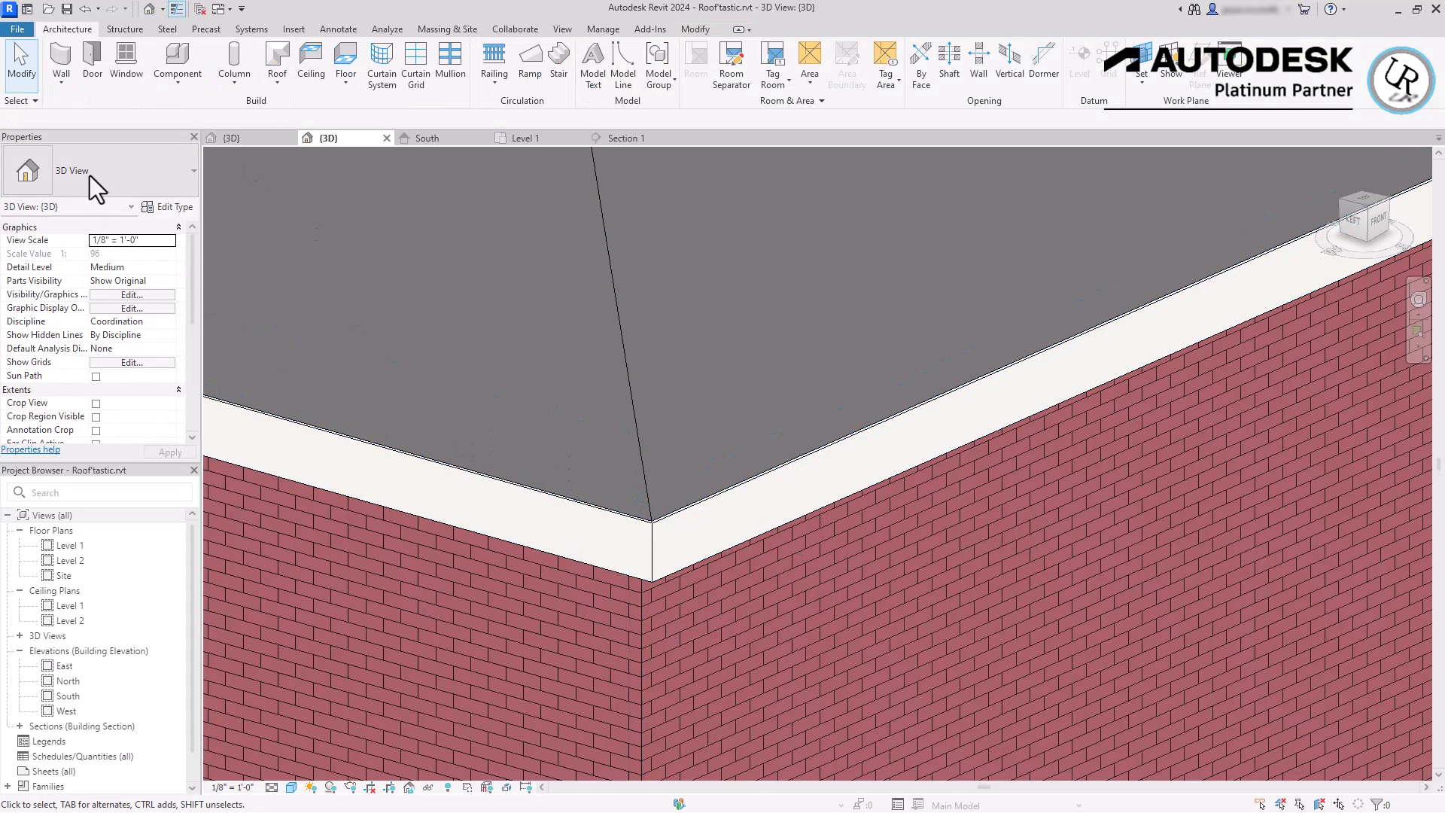
{"action": "key", "text": "ctrl+z"}
- Try other project materials, such as Carpet (1) and Concrete Masonry Units, for the Fascia-Flat 1x8 type and discard the selection
{"action": "left_click", "coordinate": [161, 209]}
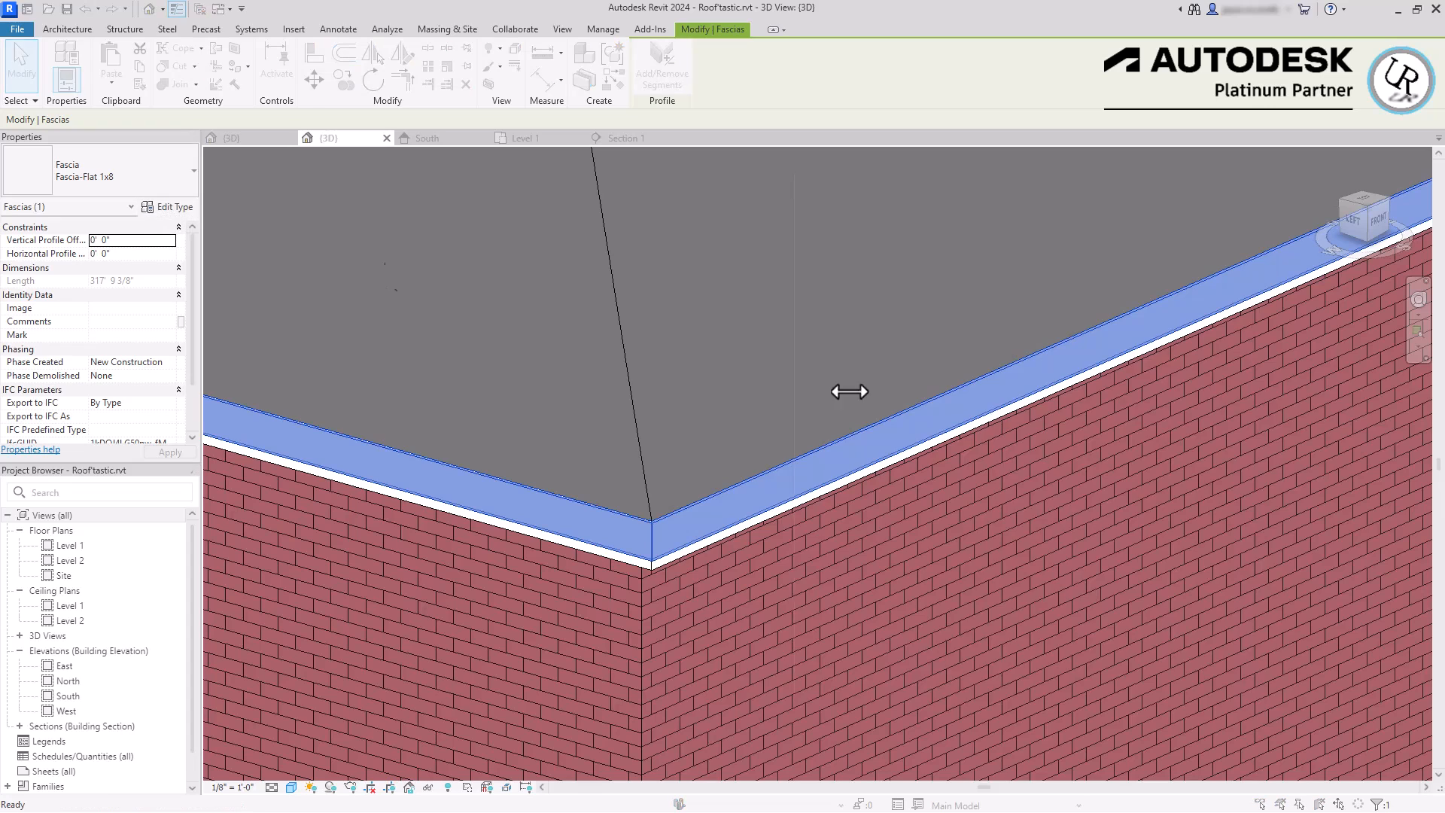
{"action": "left_click", "coordinate": [1069, 348]}
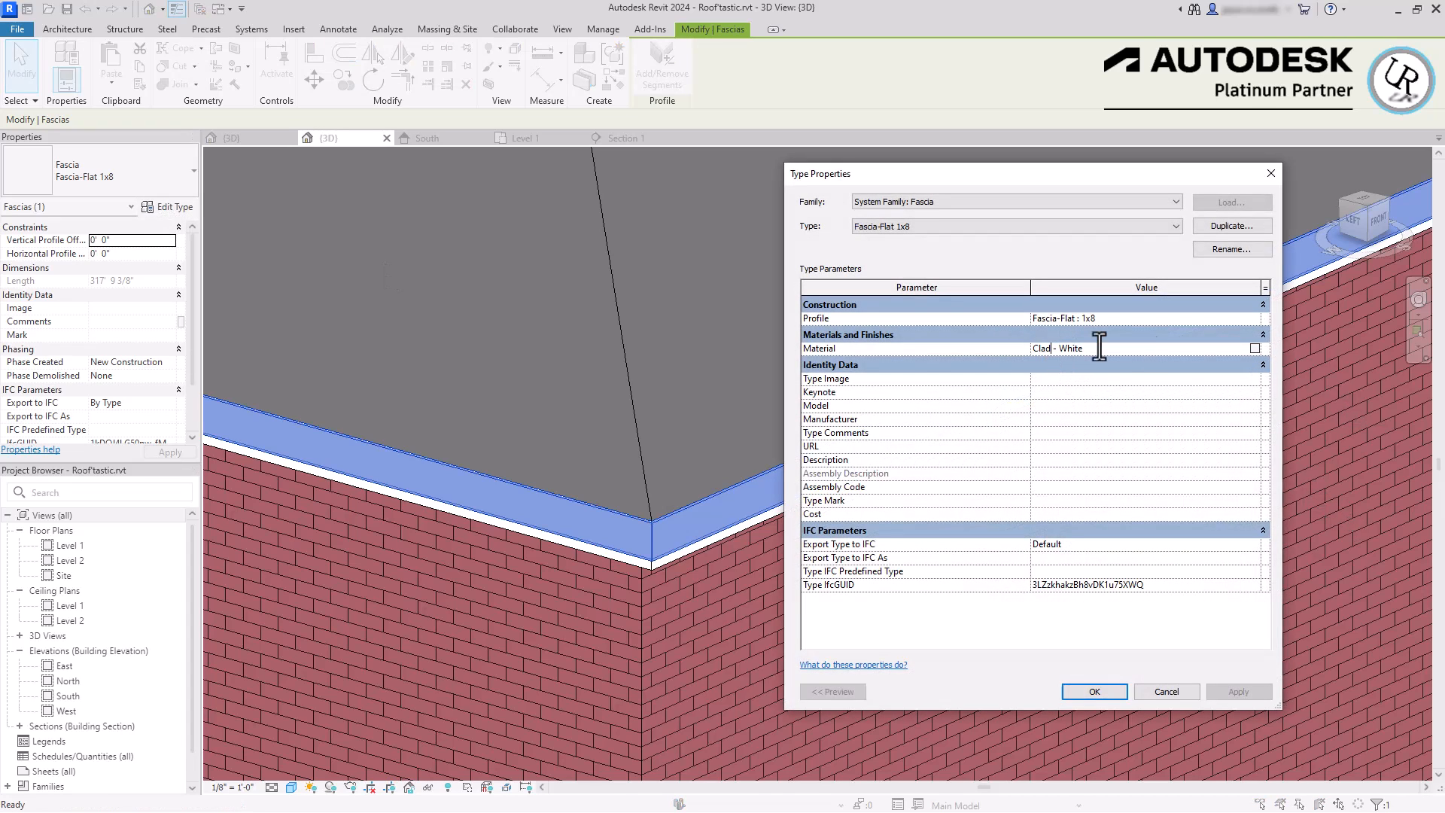
{"action": "left_click", "coordinate": [1254, 348]}
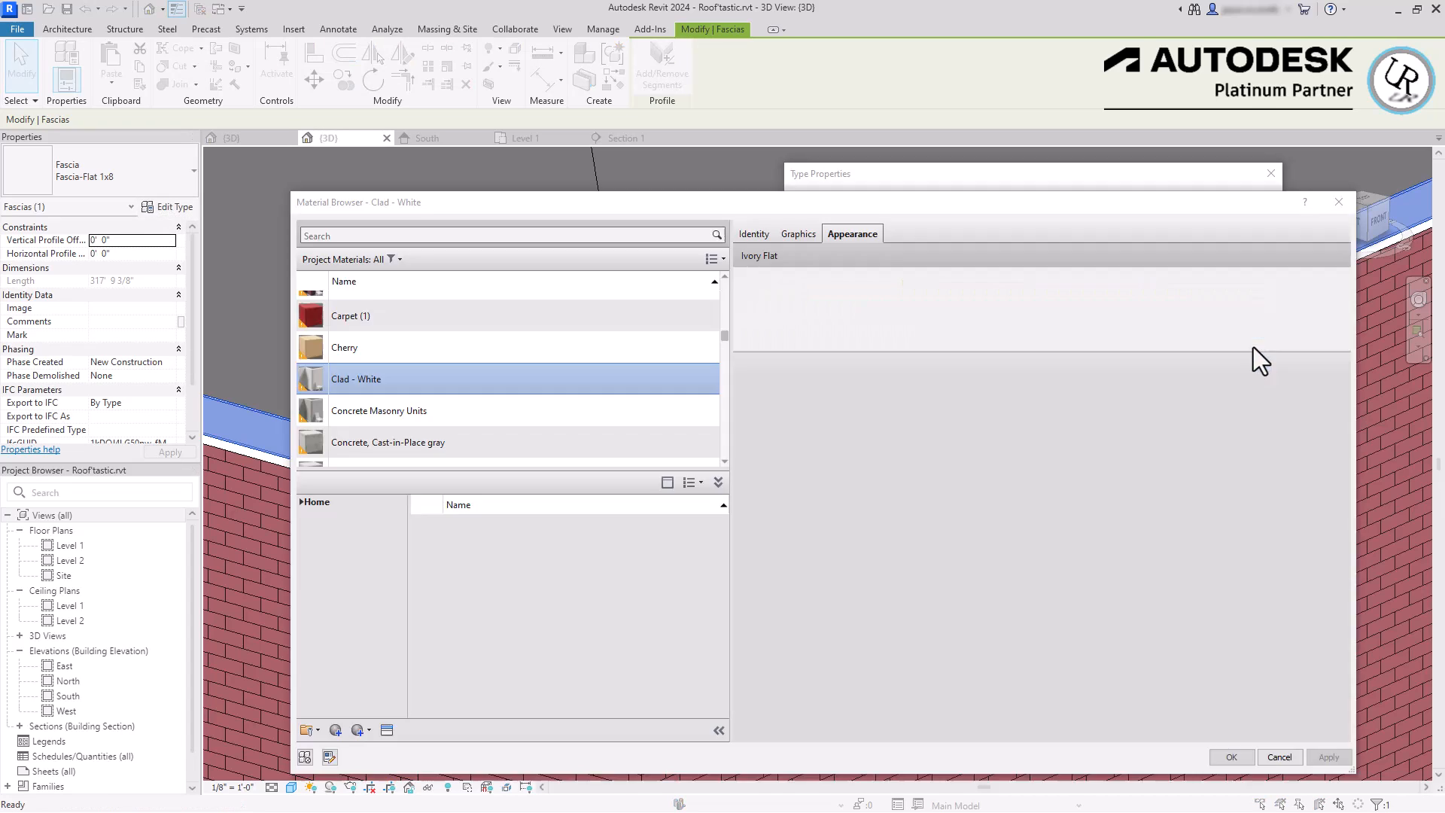
{"action": "left_click", "coordinate": [406, 319]}
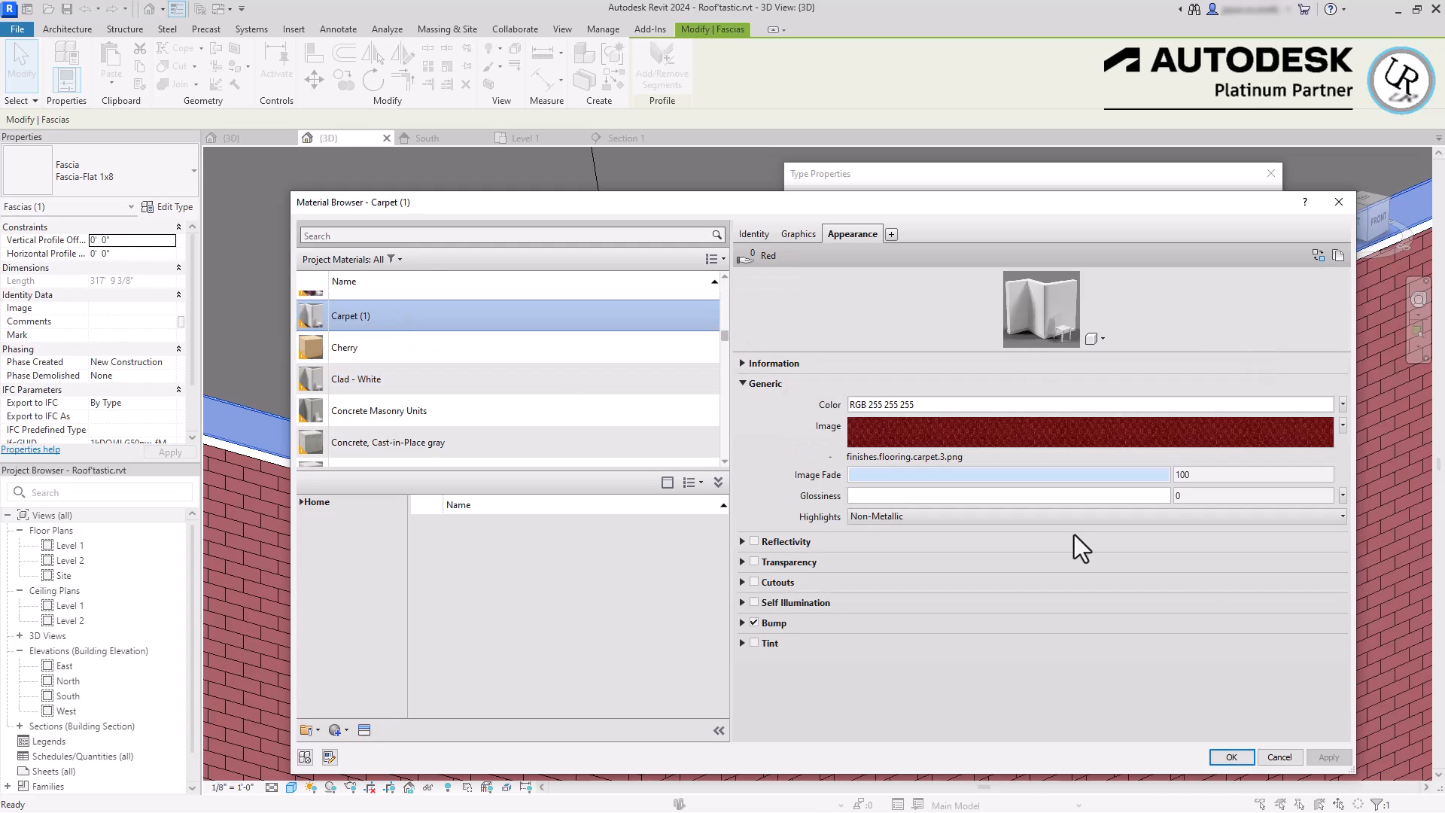
{"action": "left_click", "coordinate": [385, 412]}
{"action": "scroll", "coordinate": [580, 391], "scroll_direction": "down", "scroll_amount": 5}
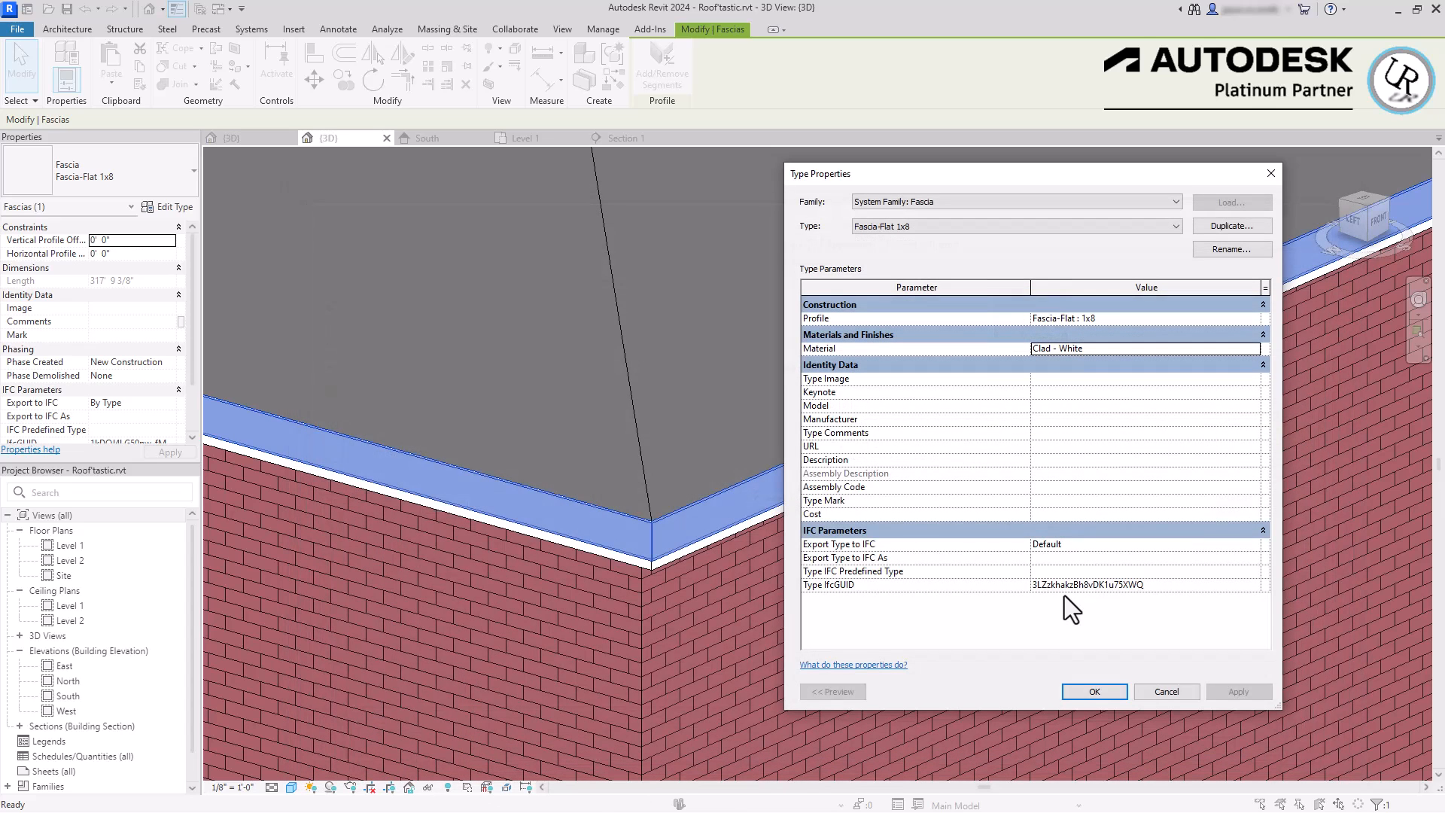
{"action": "key", "text": "Escape"}
- Try the Fascia-Flat : 1x6 profile for the fascia type, browse the other available profiles and leave the type properties
{"action": "left_click", "coordinate": [1129, 317]}
{"action": "left_click", "coordinate": [1254, 318]}
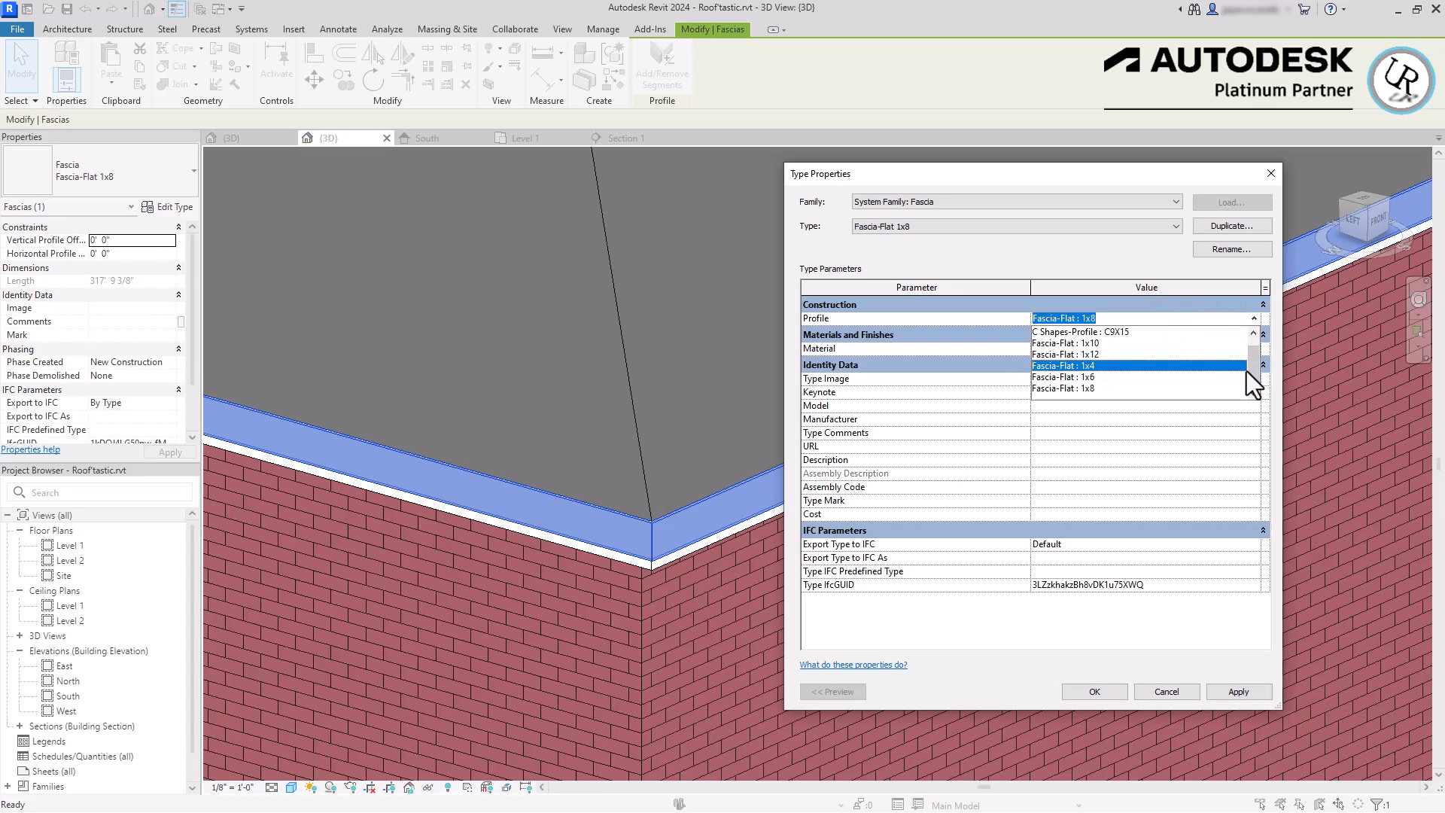
{"action": "left_click", "coordinate": [1246, 375]}
{"action": "left_click", "coordinate": [1252, 319]}
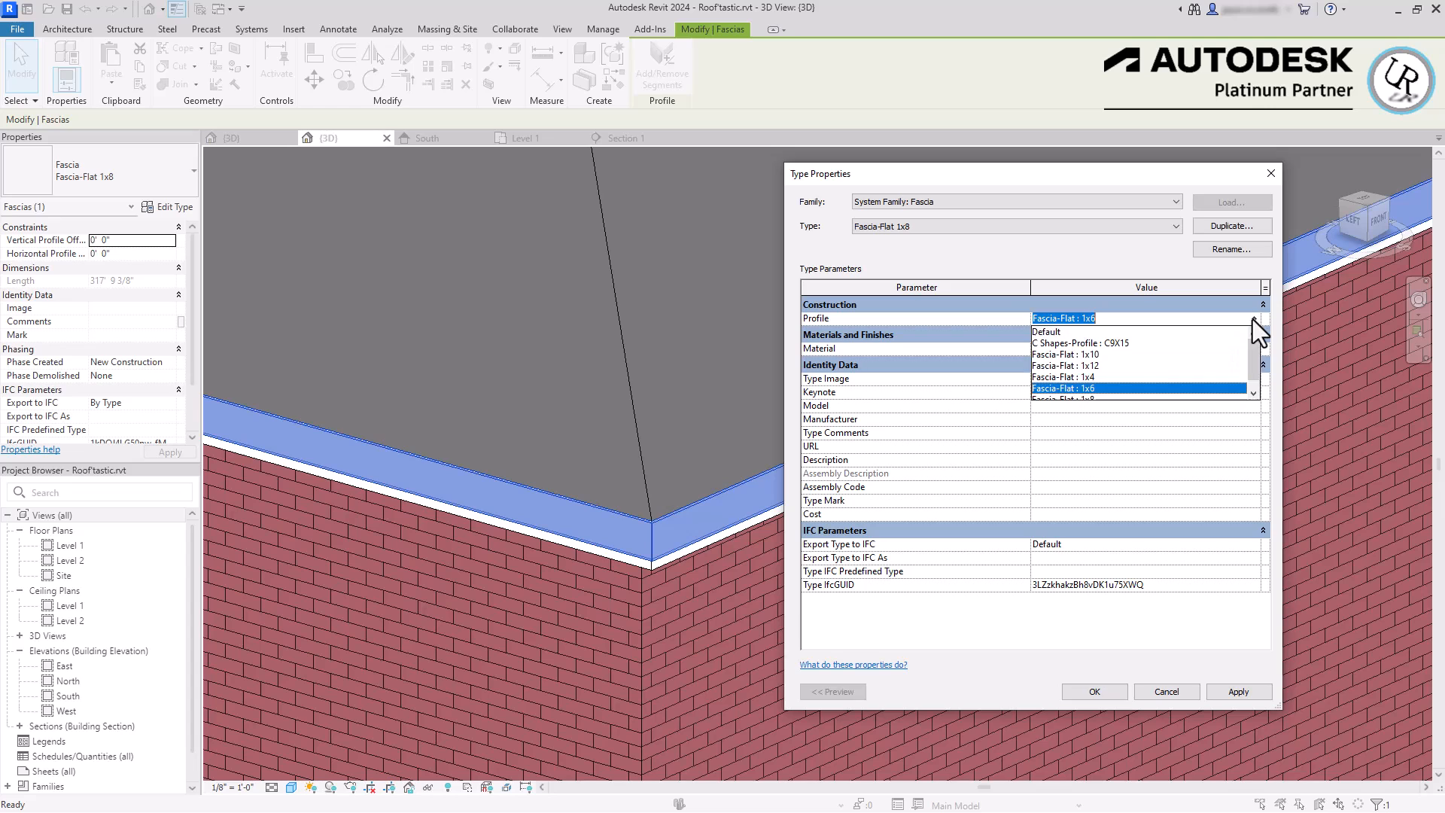
{"action": "scroll", "coordinate": [1254, 377], "scroll_direction": "down", "scroll_amount": 1}
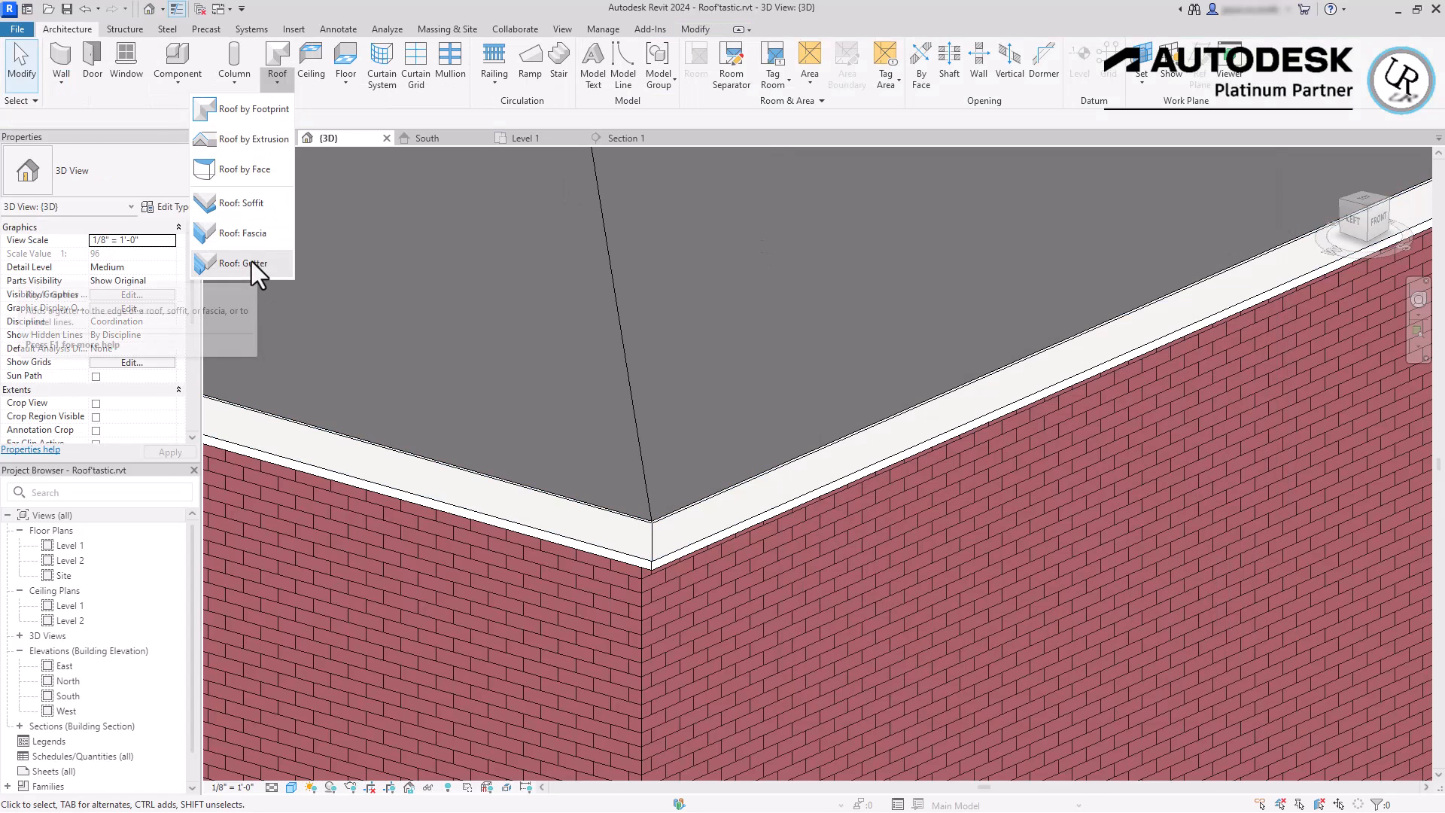
- Start a roof gutter of type Gutter - Bevel 5" x 5" and pick the Gutter Profile-Bevel : 5" x 5" profile in its type properties
{"action": "left_click", "coordinate": [249, 264]}
{"action": "left_click", "coordinate": [93, 170]}
{"action": "left_click", "coordinate": [93, 170]}
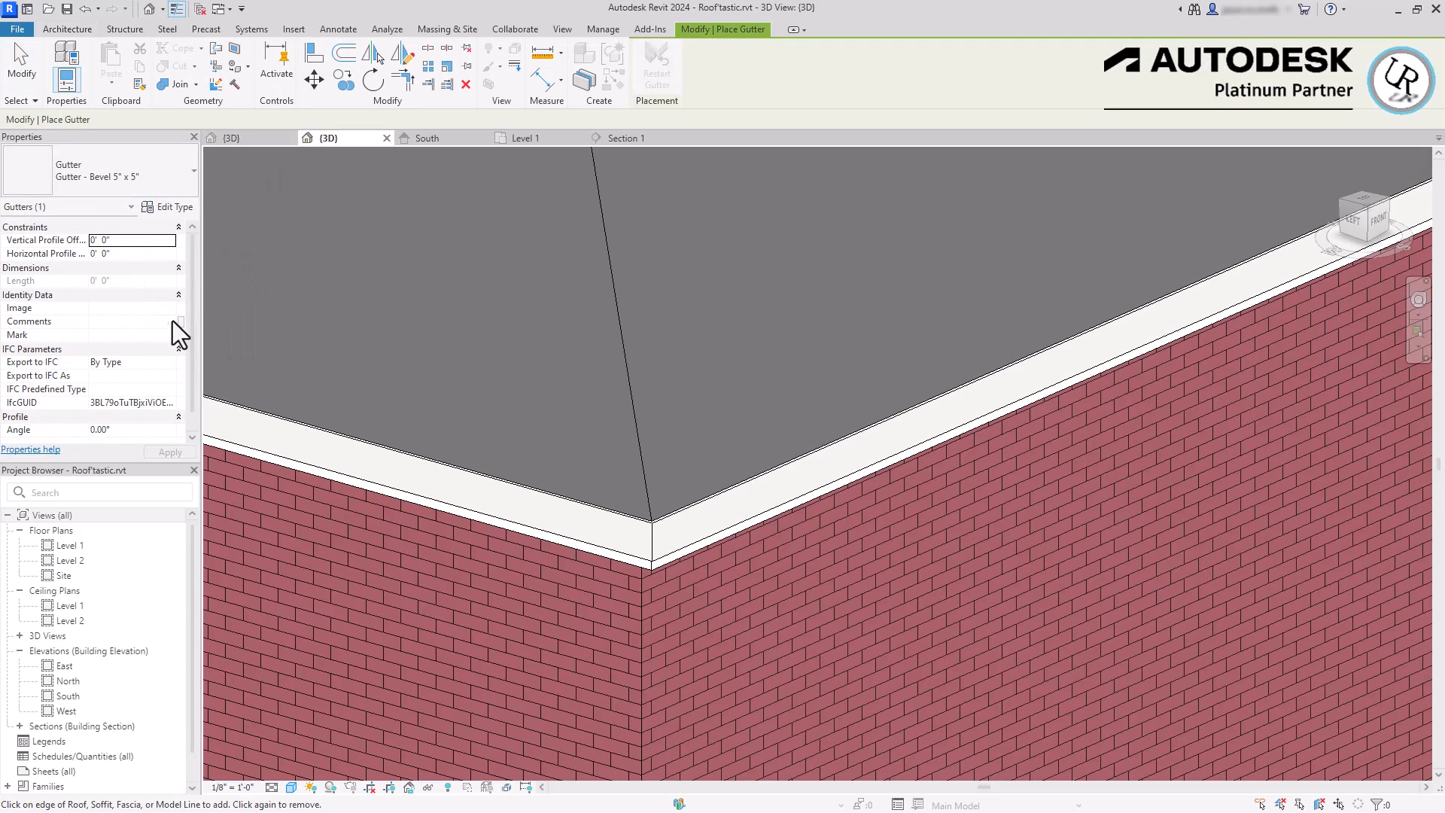
{"action": "left_click", "coordinate": [1209, 319]}
{"action": "left_click", "coordinate": [1254, 319]}
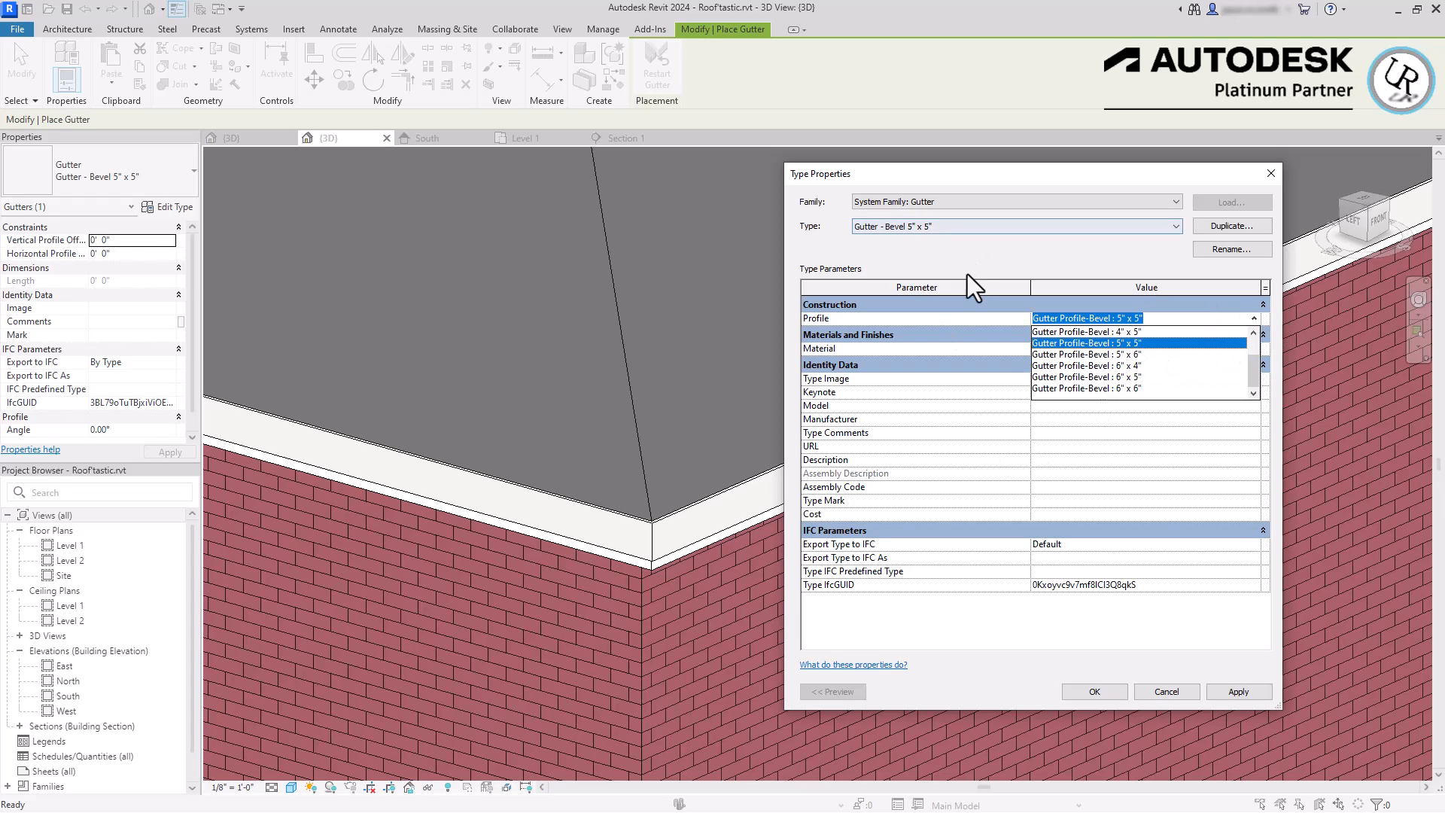
{"action": "left_click", "coordinate": [1046, 345]}
- Search the project materials for "alu", assign a matching material to the gutter type and accept the type properties
{"action": "left_click", "coordinate": [1048, 350]}
{"action": "left_click", "coordinate": [1254, 350]}
{"action": "left_click", "coordinate": [392, 236]}
{"action": "type", "text": "alu"}
{"action": "left_click", "coordinate": [361, 328]}
{"action": "left_click", "coordinate": [1232, 756]}
{"action": "left_click", "coordinate": [1112, 694]}
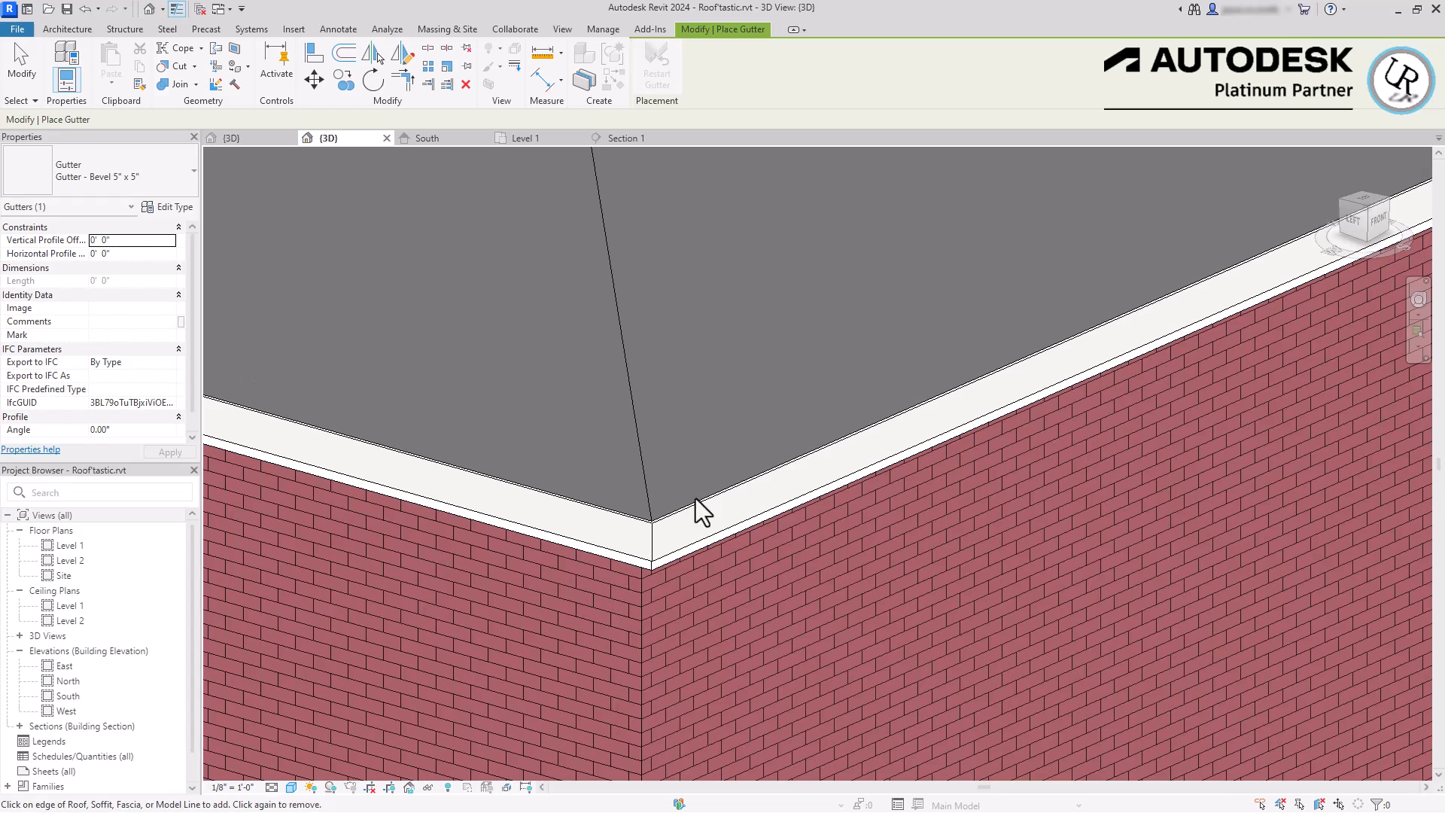
- Place the gutter along the upper edges of the two fascia runs that meet at the roof's front-left corner
{"action": "scroll", "coordinate": [703, 503], "scroll_direction": "up", "scroll_amount": 3}
{"action": "left_click", "coordinate": [658, 518]}
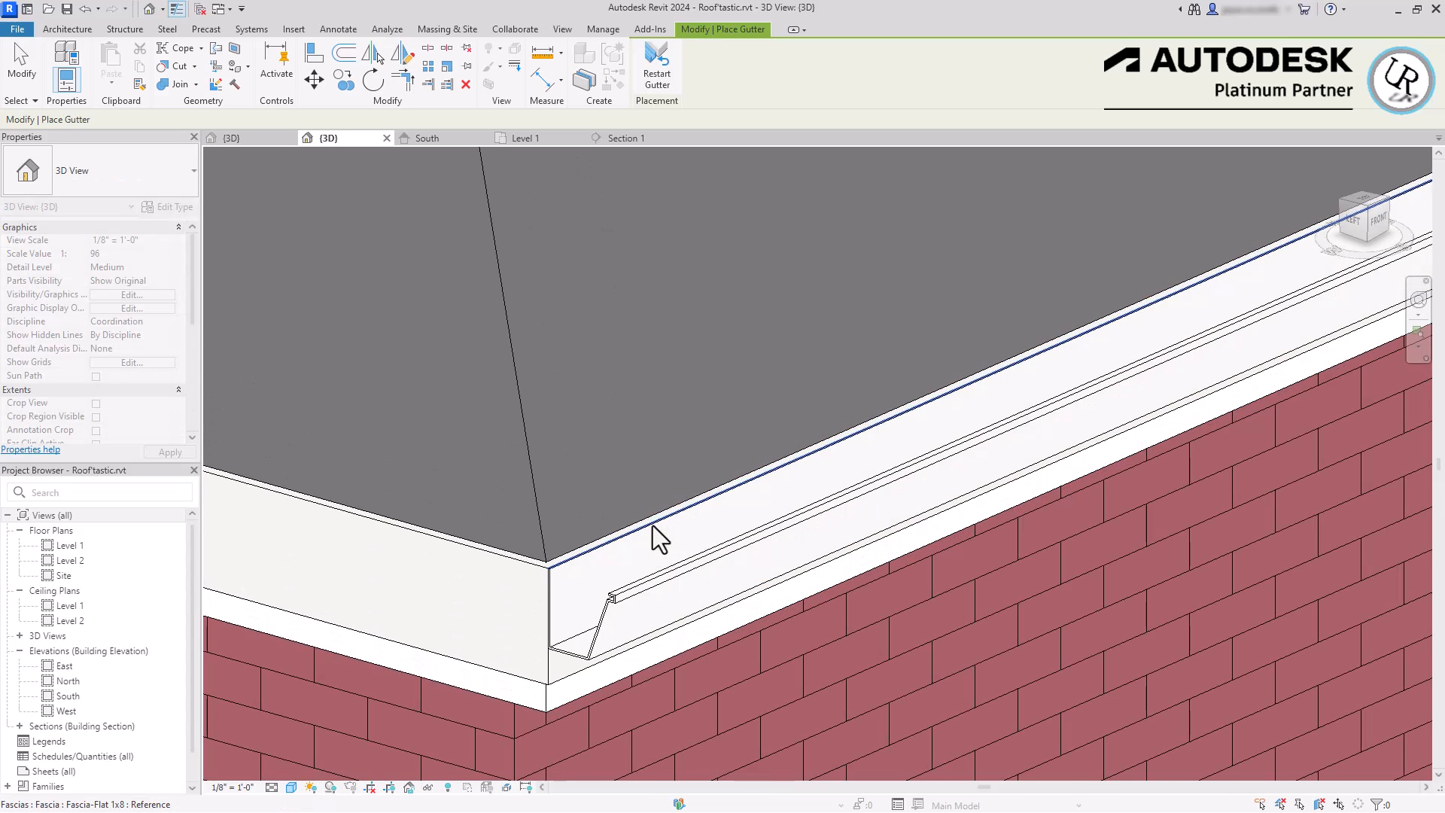
{"action": "left_click", "coordinate": [505, 563]}
{"action": "scroll", "coordinate": [827, 378], "scroll_direction": "down", "scroll_amount": 3}
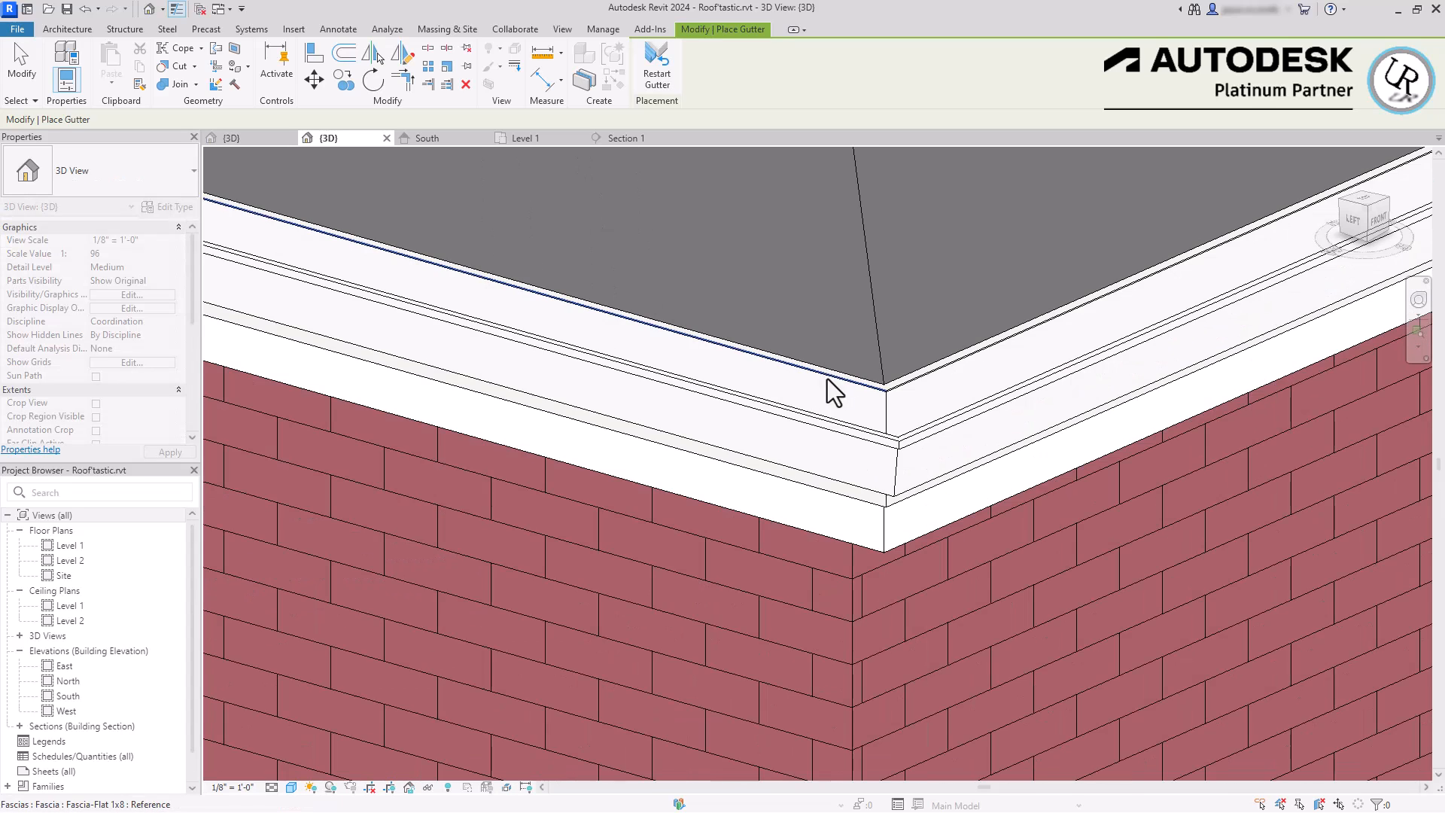
- Continue the gutter along the remaining fascia edges around the back and other sides of the hip roof
{"action": "scroll", "coordinate": [1258, 540], "scroll_direction": "down", "scroll_amount": 3}
{"action": "middle_click_drag", "start_coordinate": [429, 326], "coordinate": [816, 410], "text": "shift"}
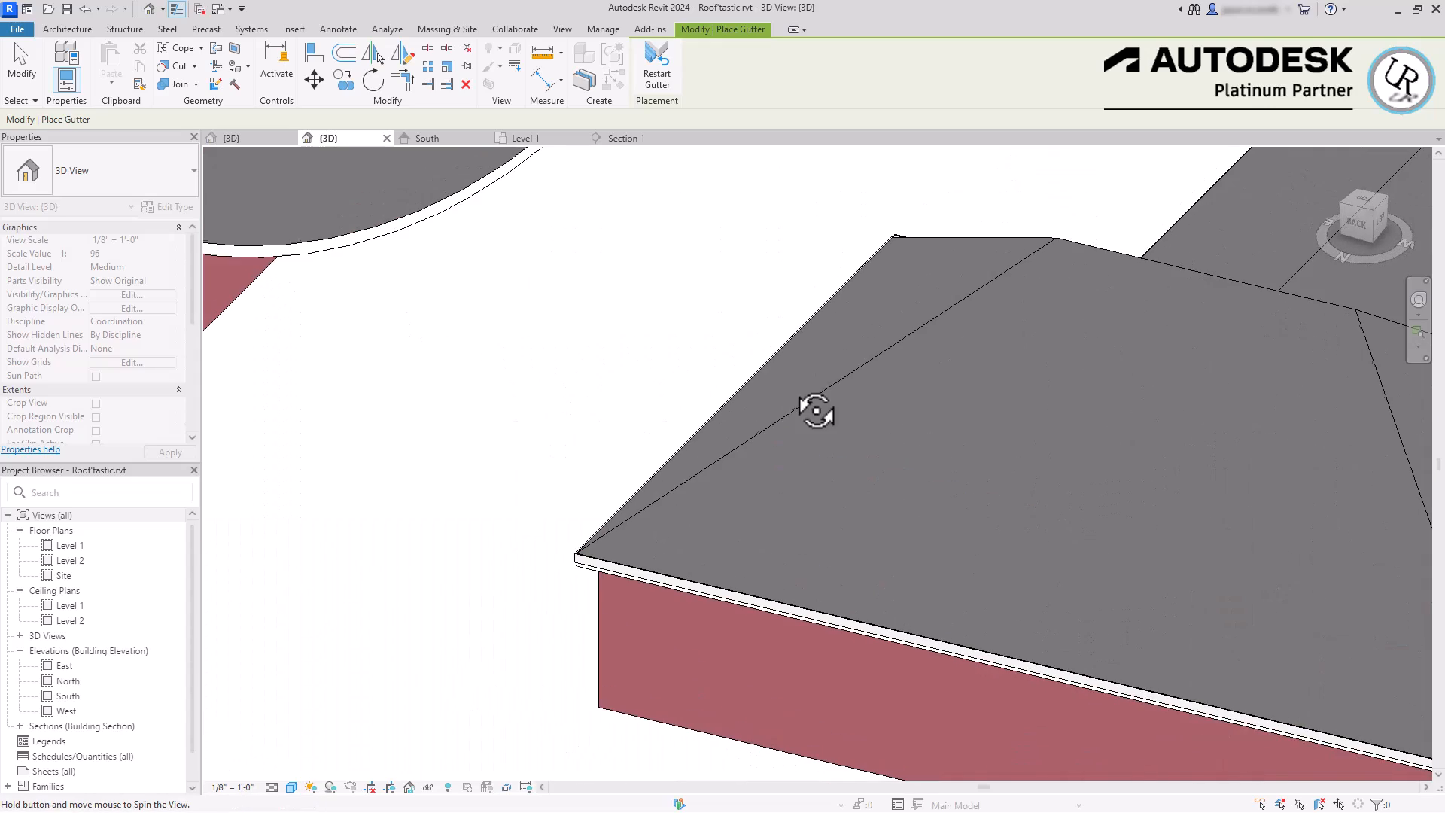
{"action": "scroll", "coordinate": [555, 598], "scroll_direction": "up", "scroll_amount": 4}
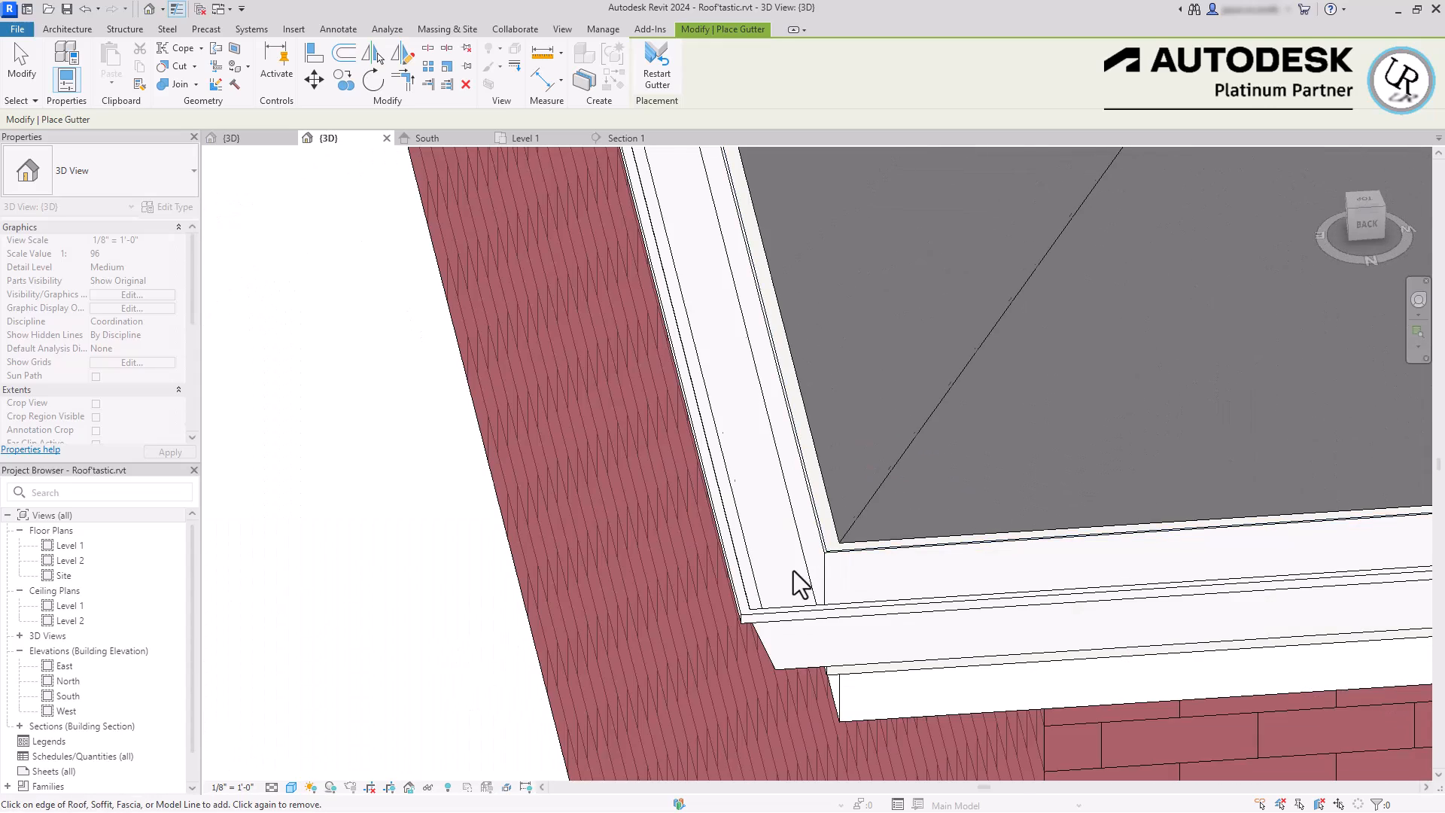
{"action": "scroll", "coordinate": [792, 578], "scroll_direction": "down", "scroll_amount": 6}
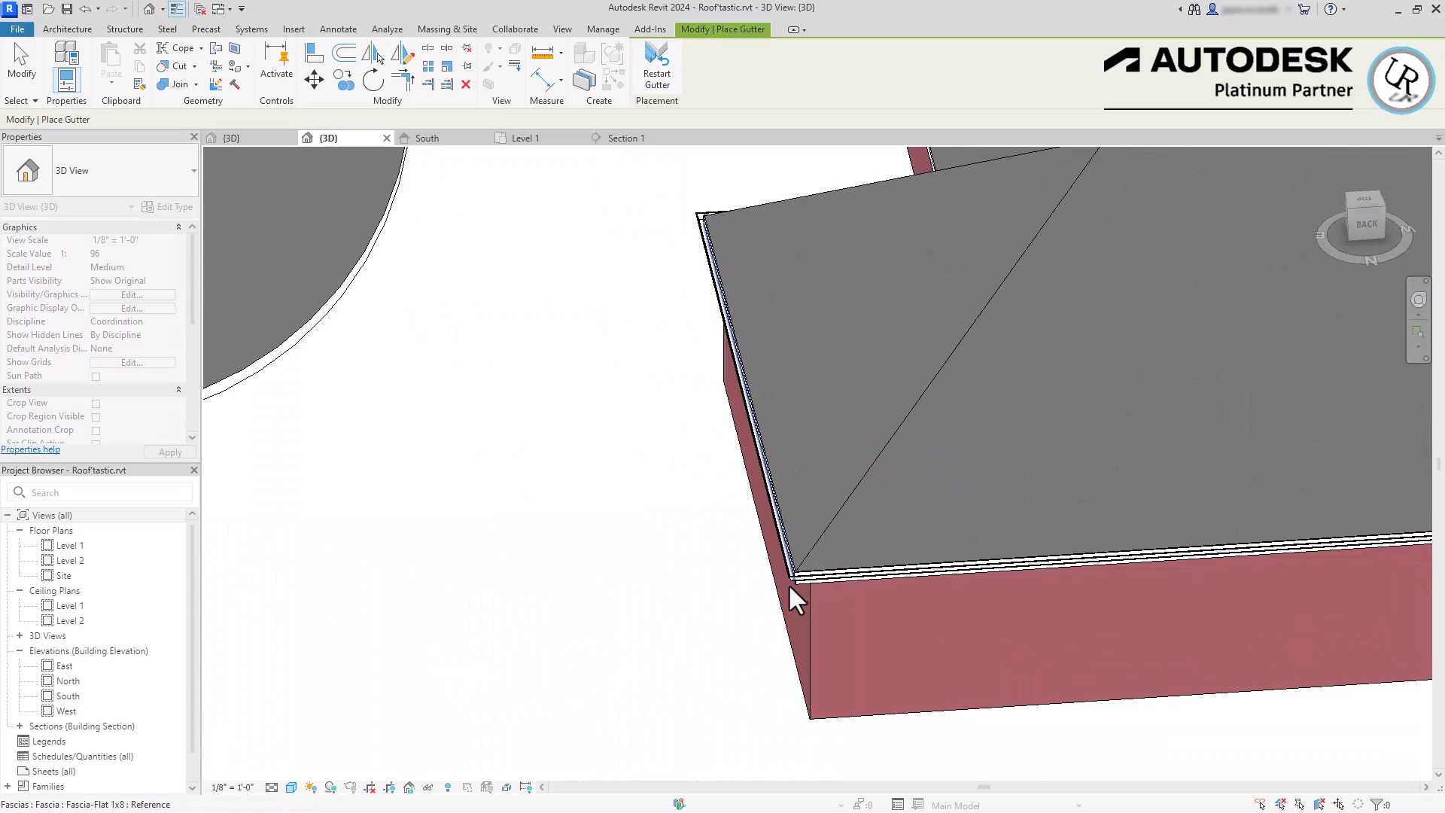
{"action": "middle_click_drag", "start_coordinate": [789, 585], "coordinate": [792, 551], "text": "shift"}
{"action": "scroll", "coordinate": [792, 549], "scroll_direction": "down", "scroll_amount": 4}
{"action": "scroll", "coordinate": [626, 508], "scroll_direction": "down", "scroll_amount": 3}
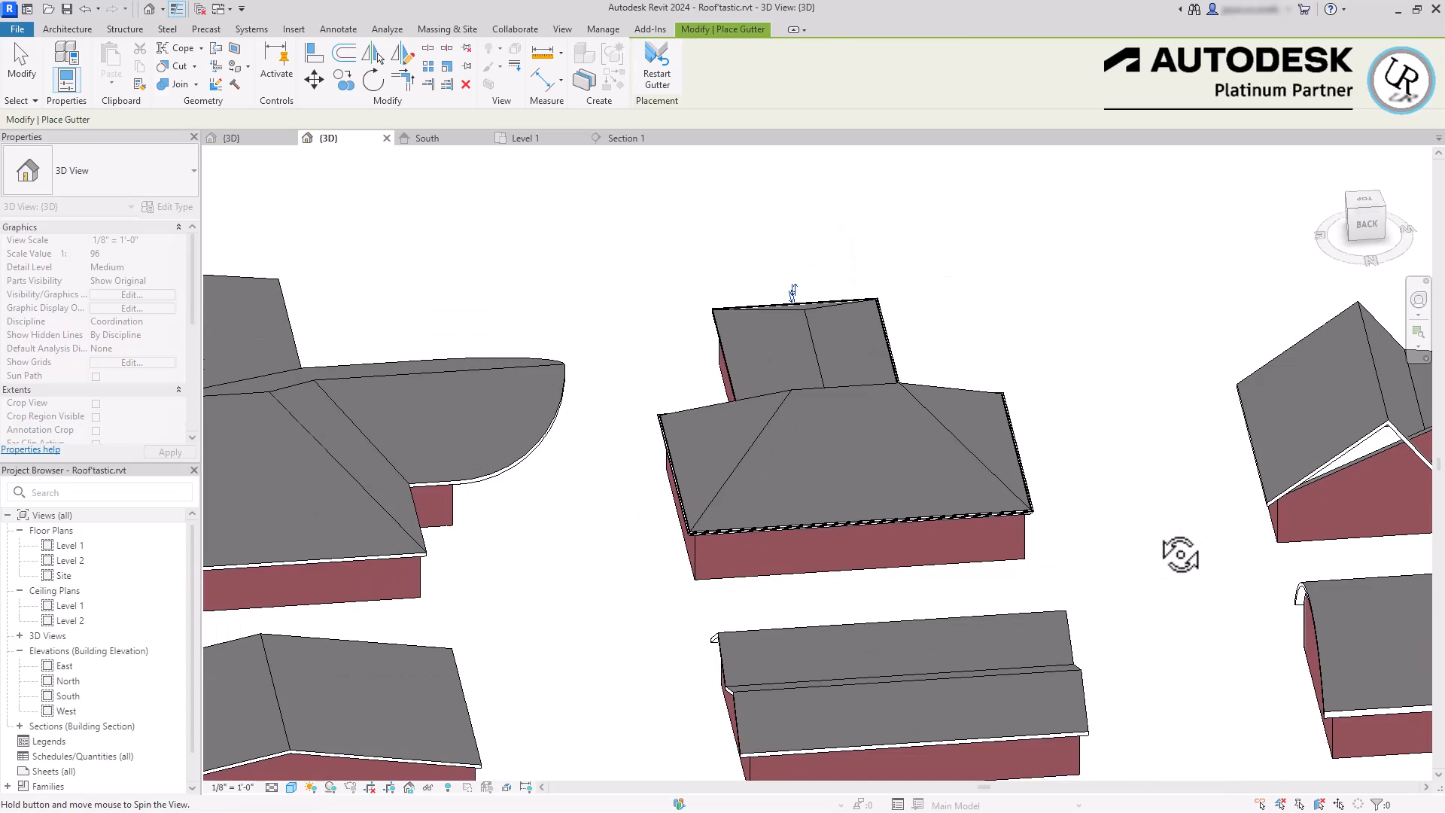
- View the finished hip roof from the top and set the visual style to Wireframe
{"action": "middle_click_drag", "start_coordinate": [1172, 524], "coordinate": [962, 556], "text": "shift"}
{"action": "scroll", "coordinate": [929, 516], "scroll_direction": "up", "scroll_amount": 5}
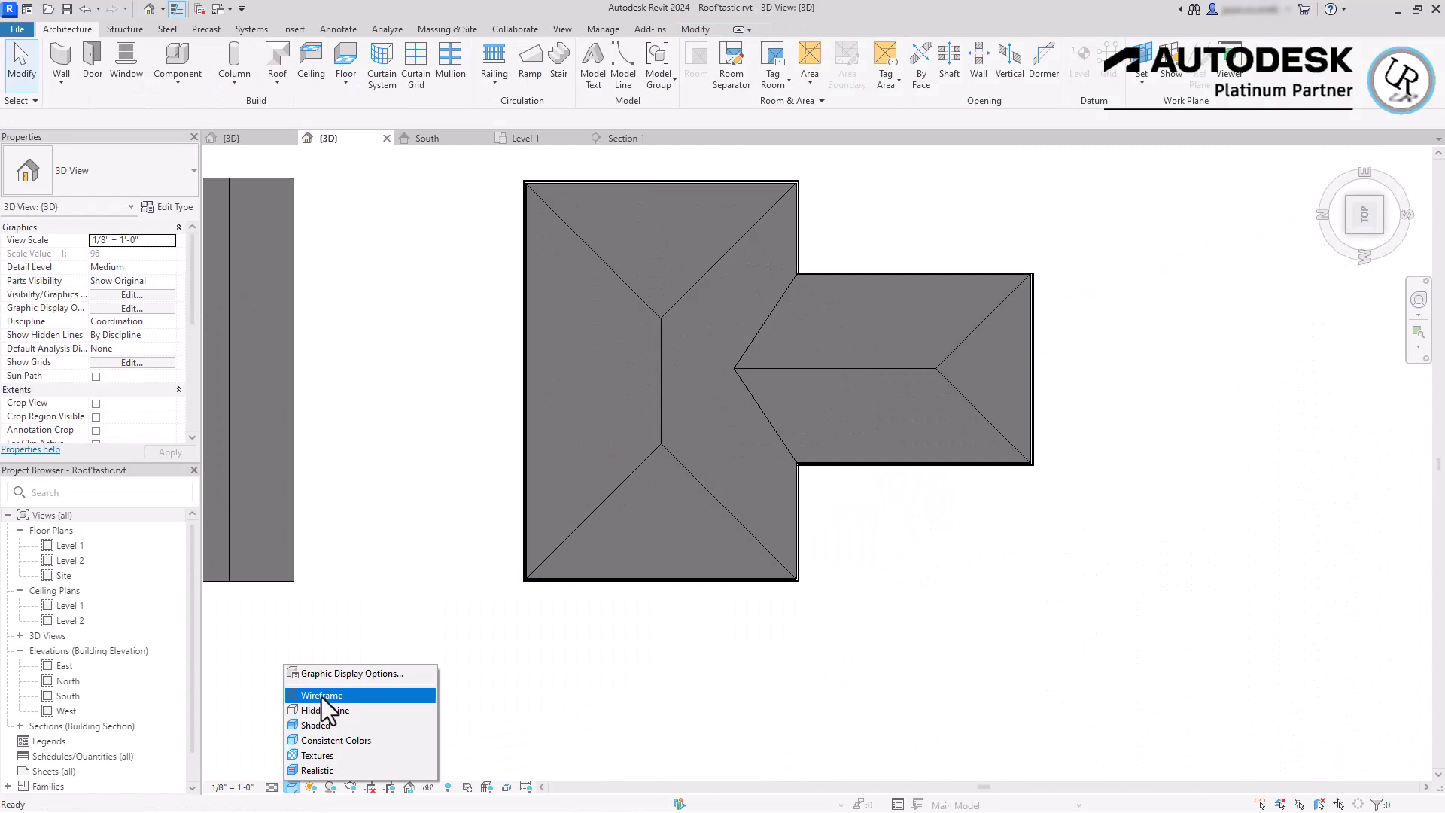
{"action": "left_click", "coordinate": [322, 697]}
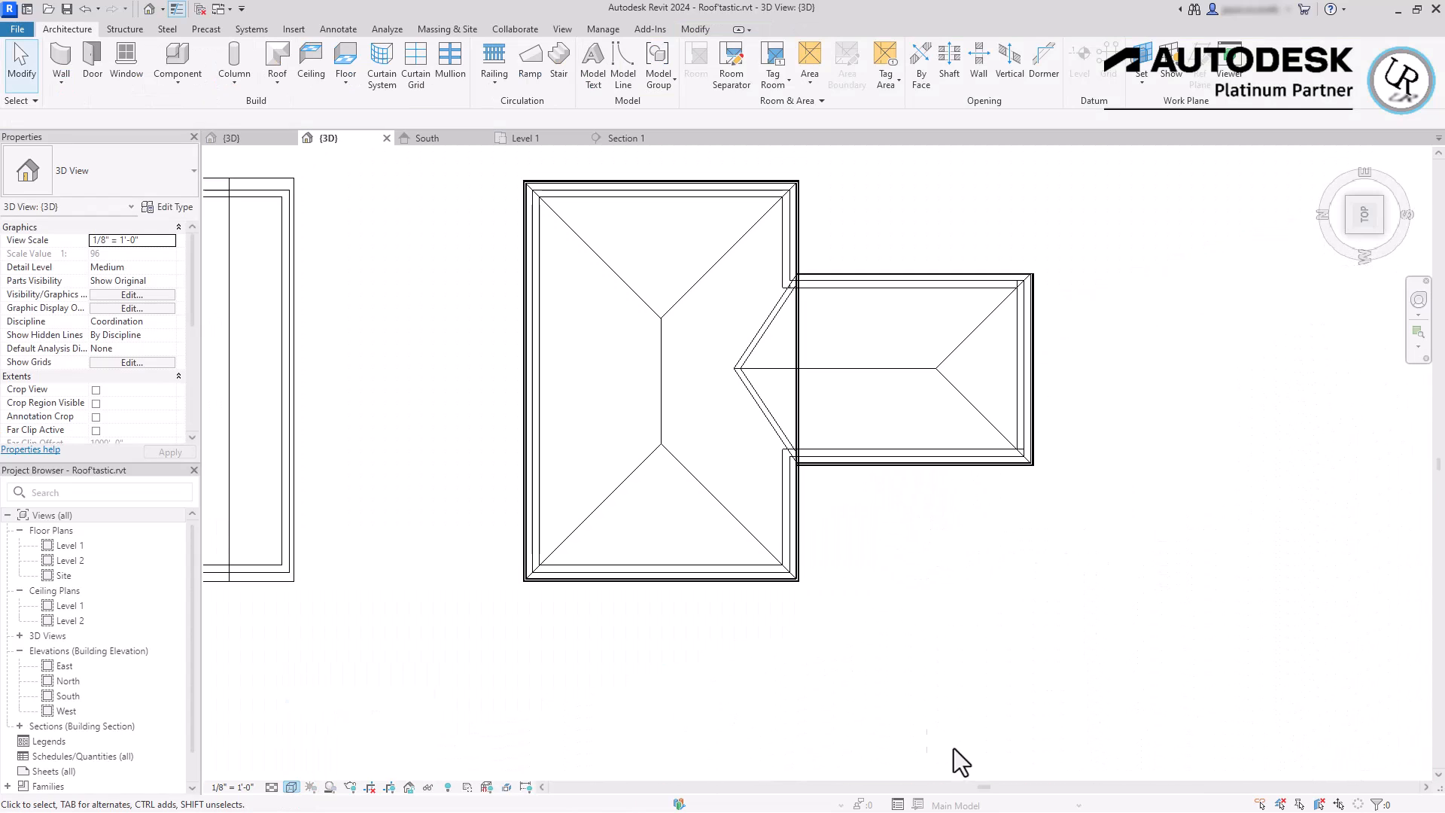
{"action": "left_click", "coordinate": [793, 426]}
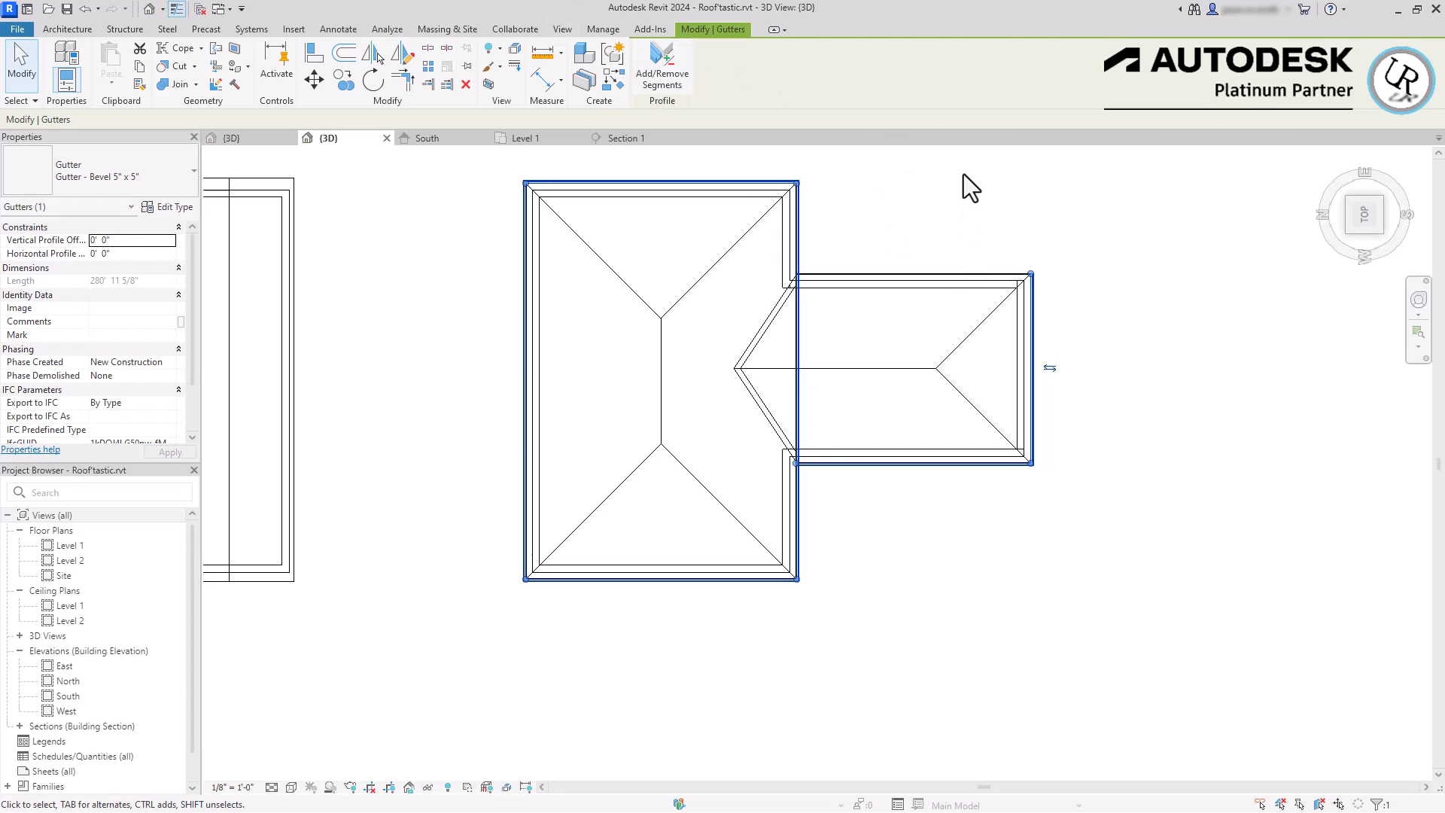
{"action": "left_click", "coordinate": [495, 273]}
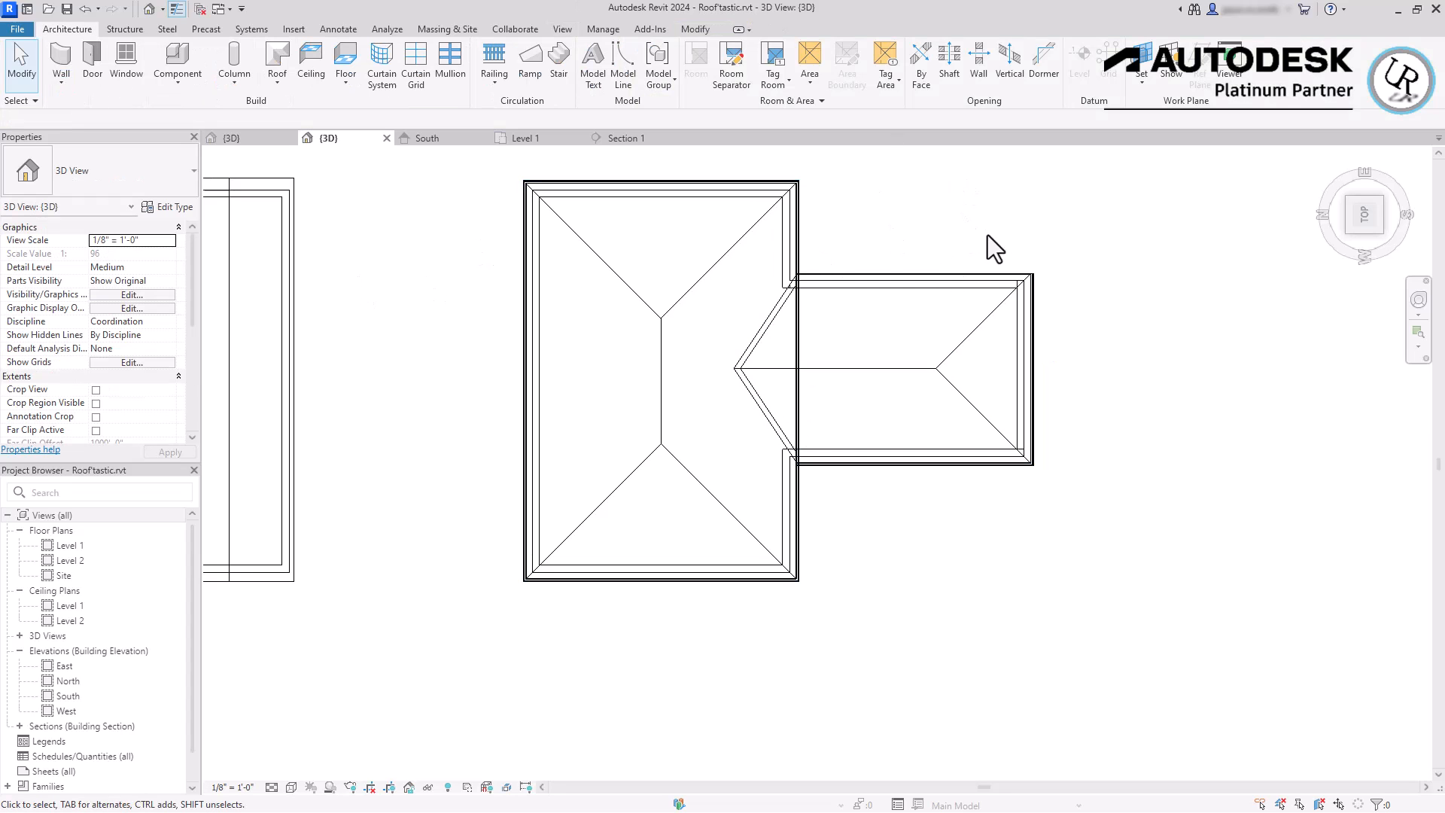
{"action": "scroll", "coordinate": [998, 319], "scroll_direction": "up", "scroll_amount": 3}
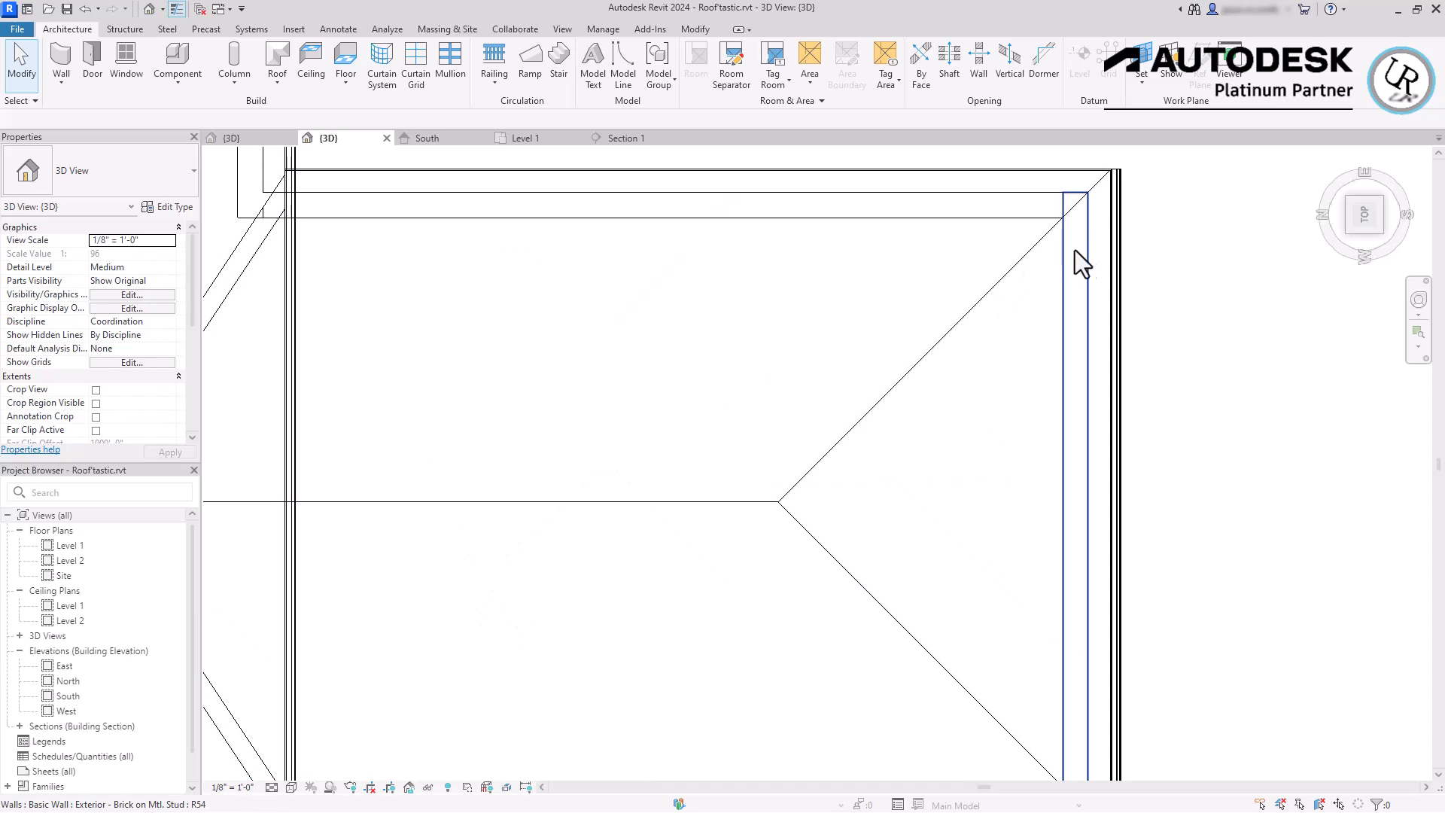
{"action": "left_click", "coordinate": [1085, 251]}
{"action": "key", "text": "Escape"}
{"action": "scroll", "coordinate": [689, 595], "scroll_direction": "down", "scroll_amount": 1}
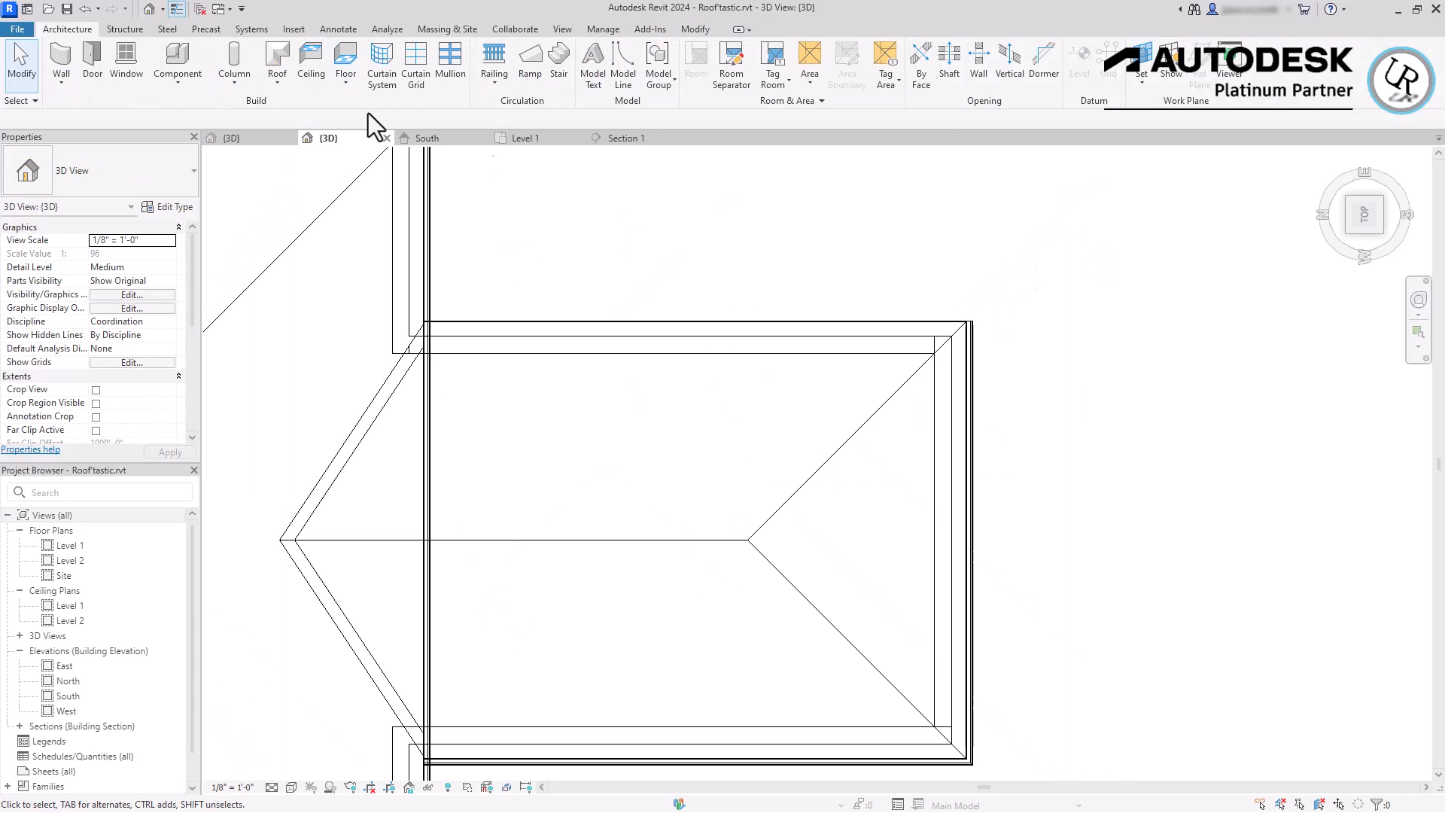
- Start a roof soffit, place it on Level 2, and open the Generic - 4" soffit type's layer structure for editing
{"action": "left_click", "coordinate": [279, 81]}
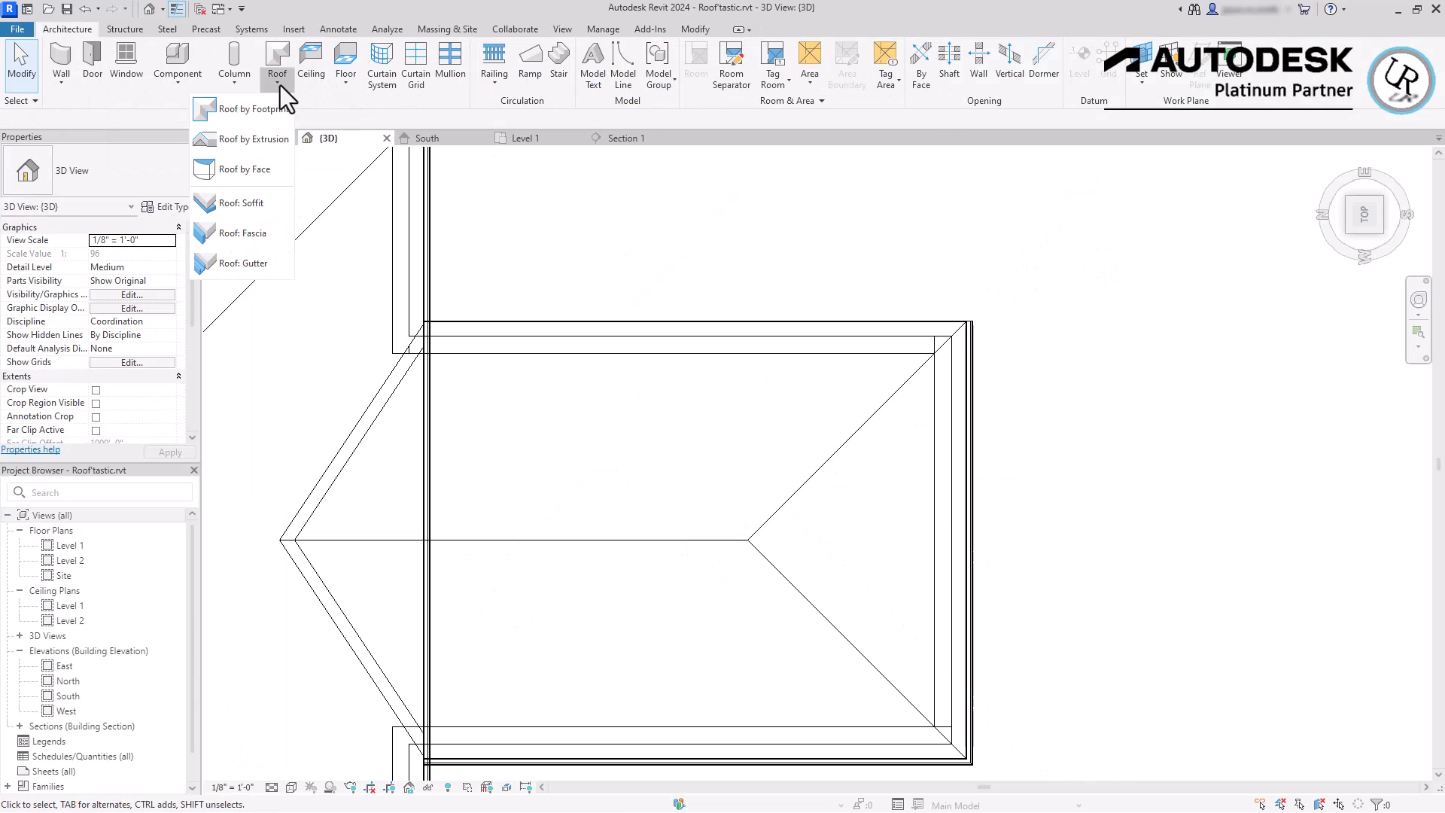
{"action": "left_click", "coordinate": [242, 203]}
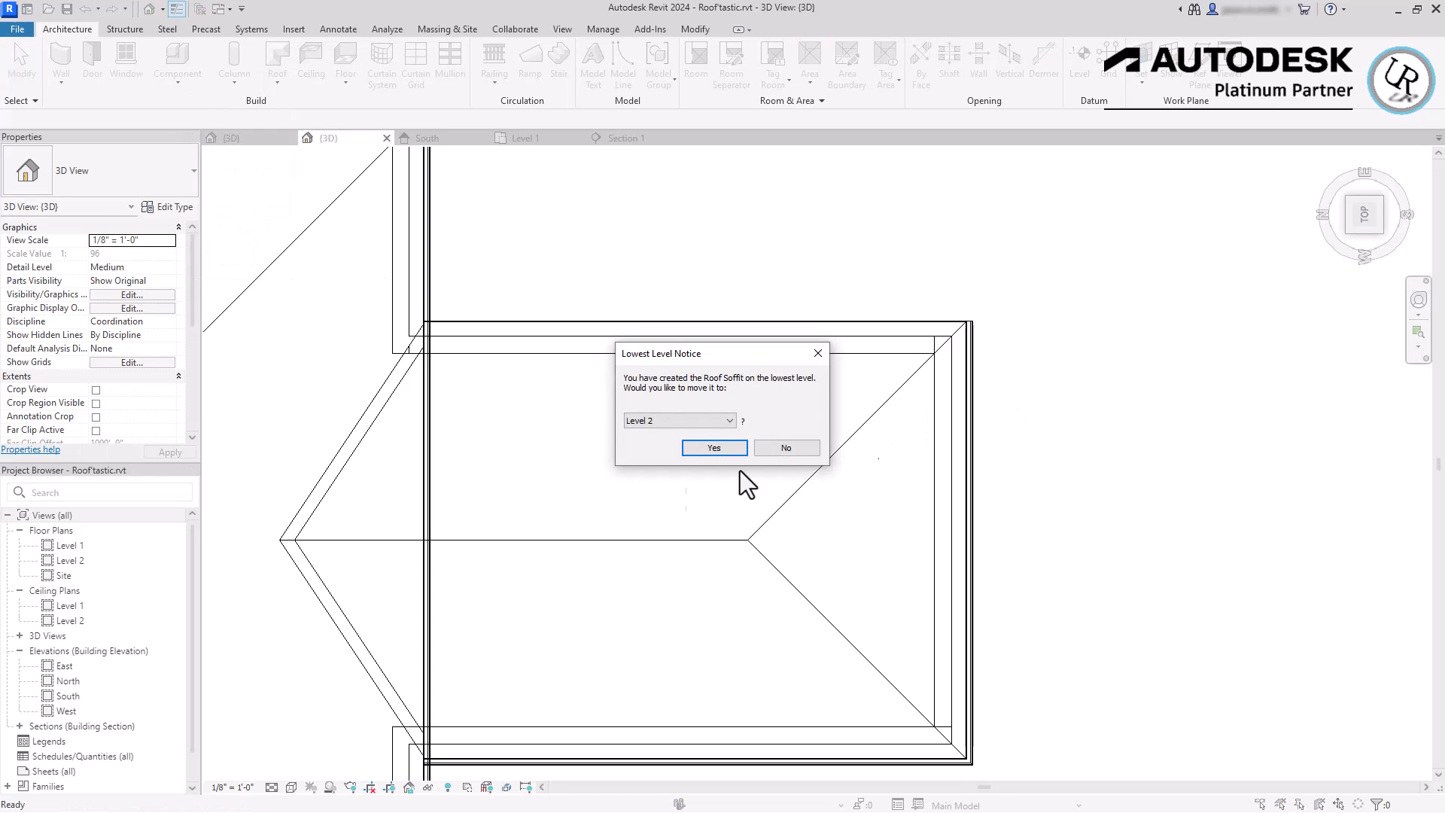
{"action": "left_click", "coordinate": [693, 449]}
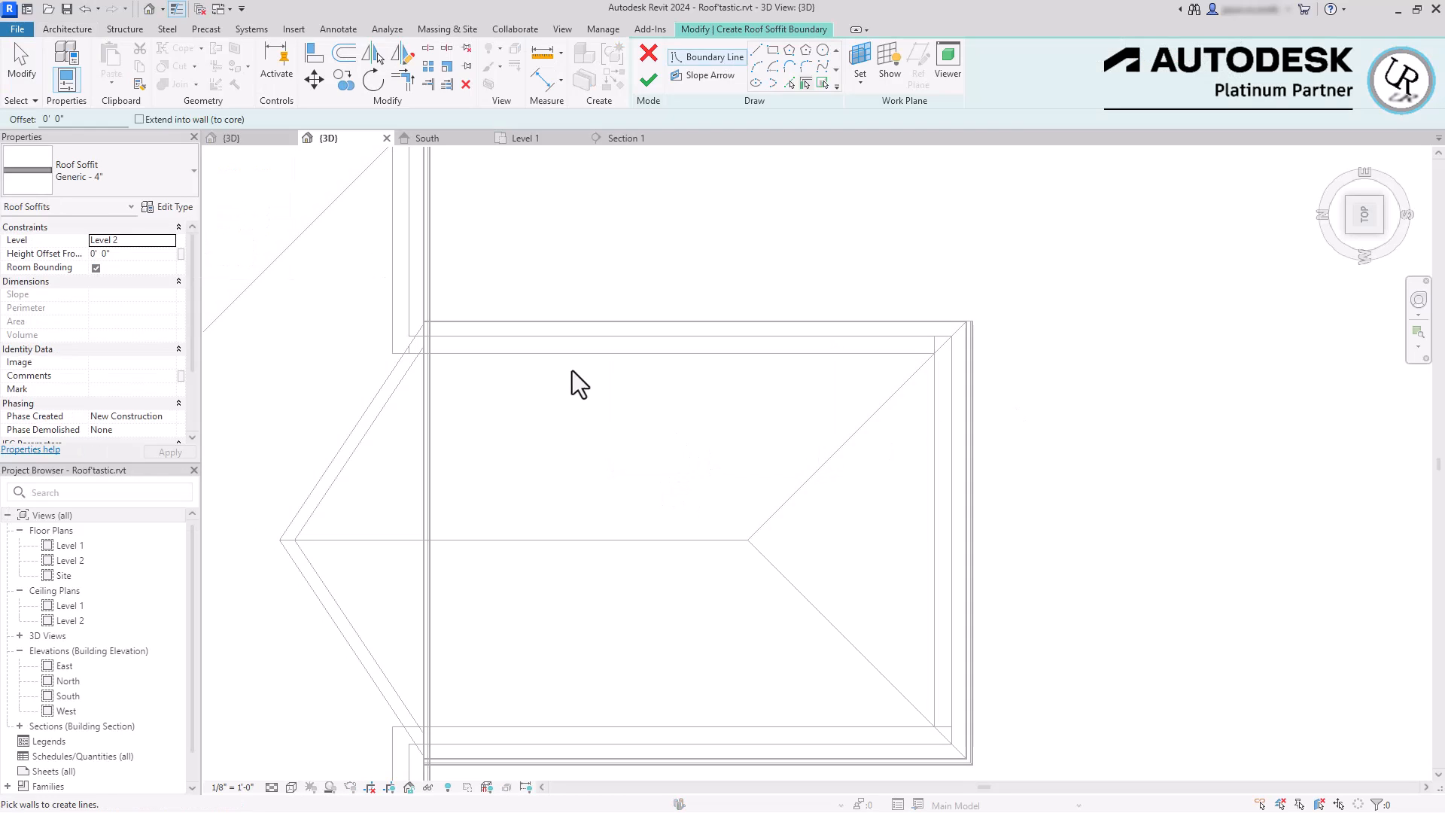
{"action": "left_click", "coordinate": [105, 170]}
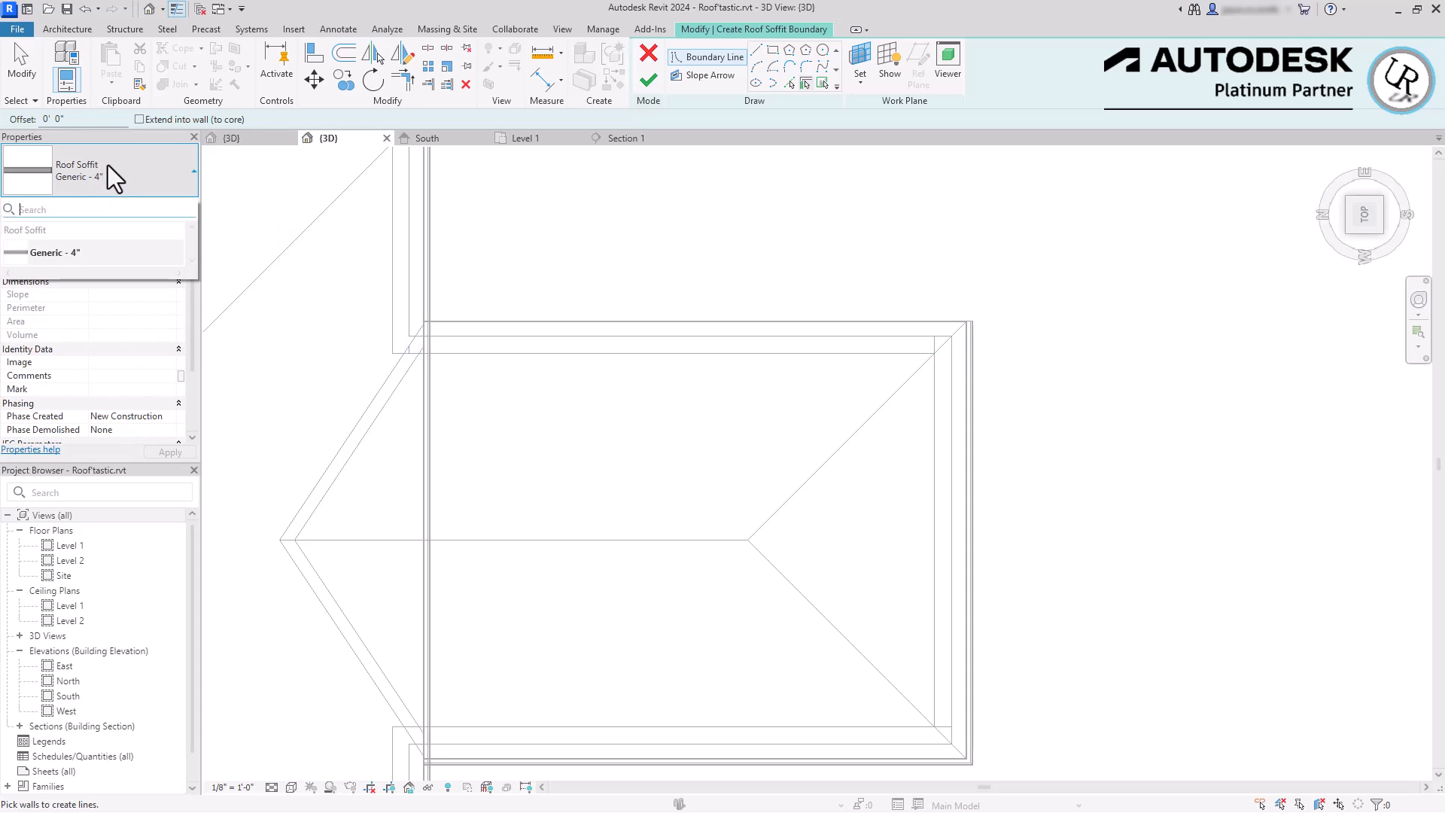
{"action": "left_click", "coordinate": [107, 165]}
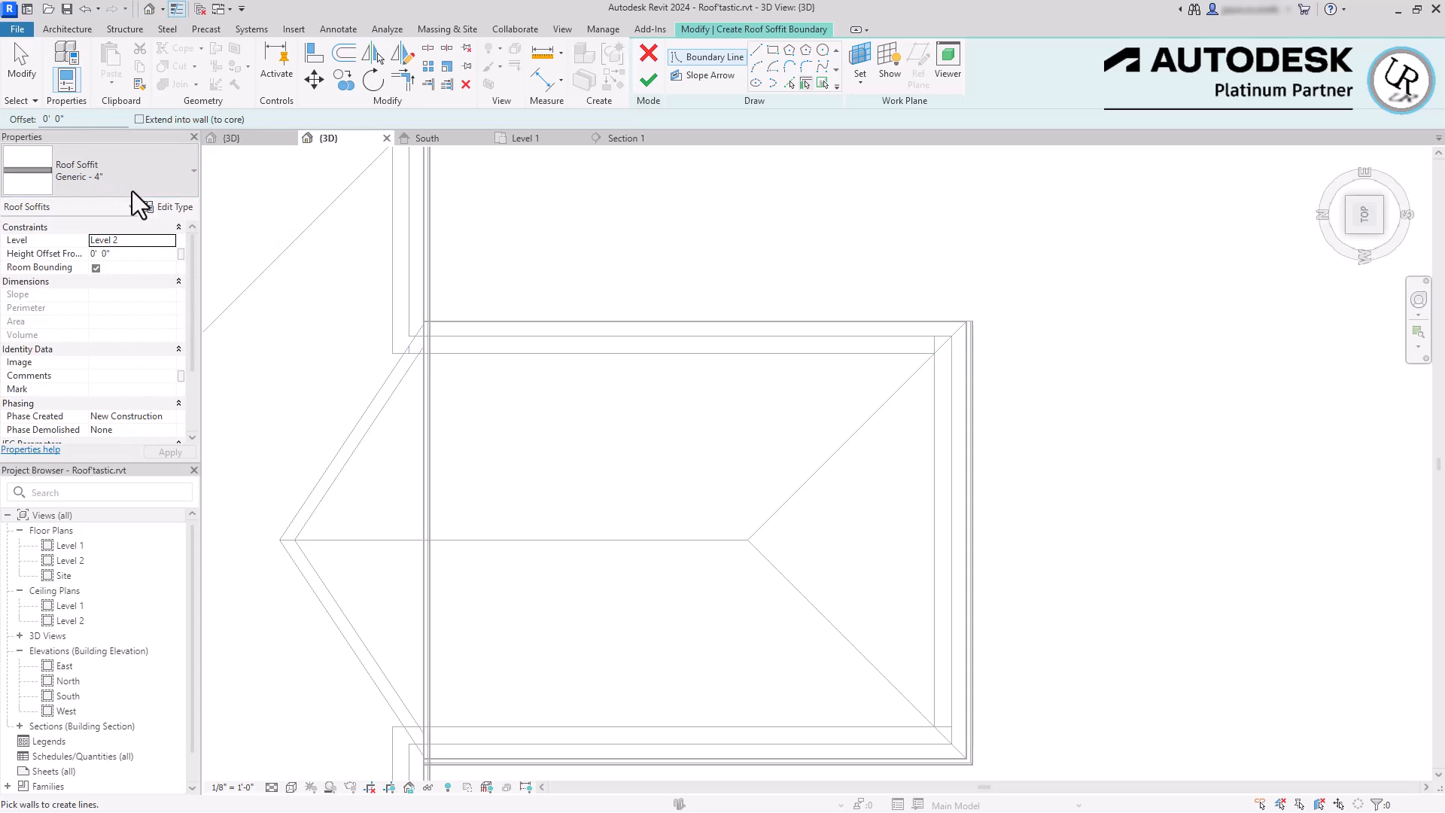
{"action": "left_click", "coordinate": [166, 206]}
{"action": "left_click", "coordinate": [1055, 316]}
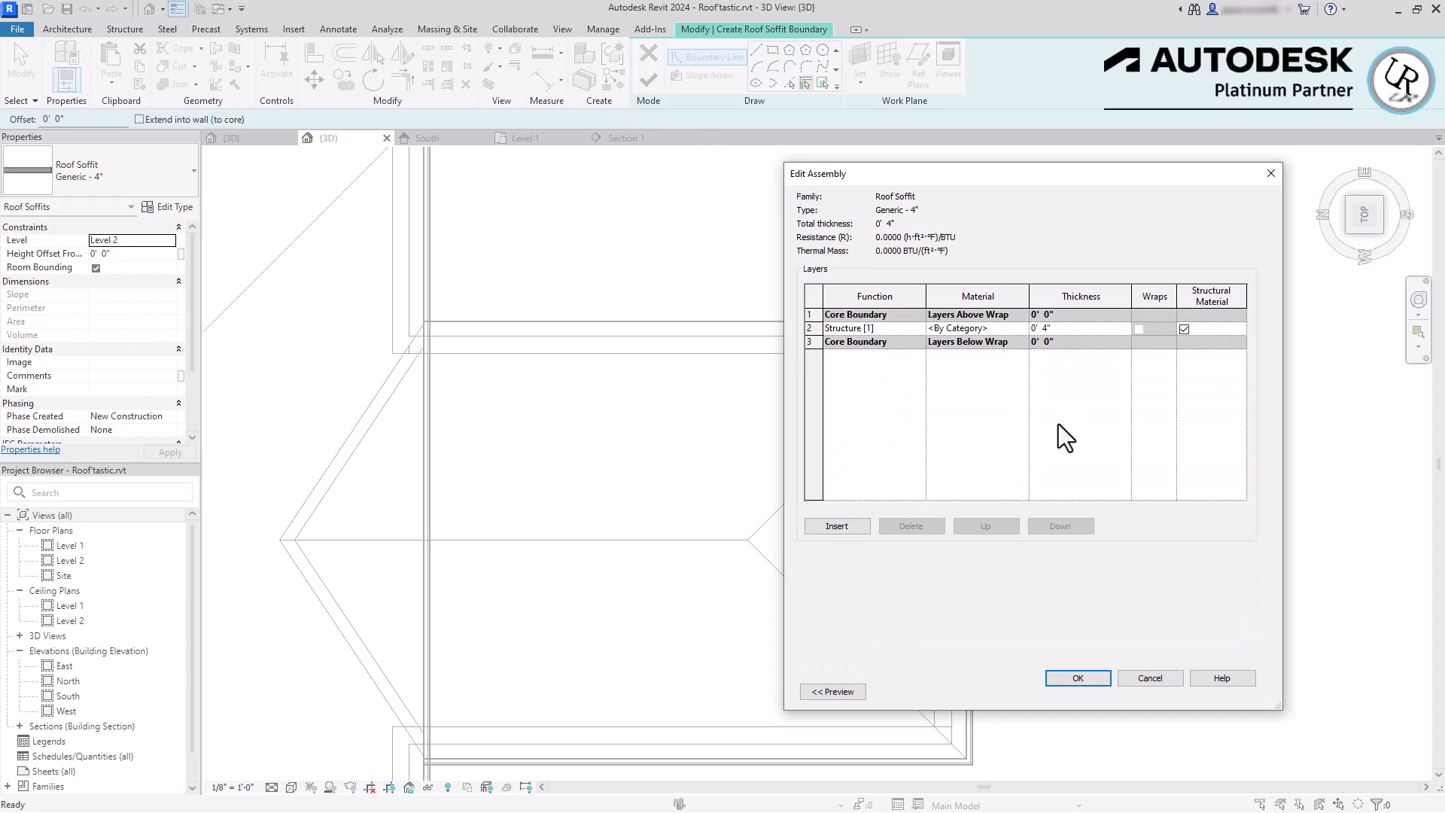
- Search the materials for "white", assign a matching material to the soffit's structure layer and accept the type properties
{"action": "left_click", "coordinate": [978, 328]}
{"action": "left_click", "coordinate": [1020, 329]}
{"action": "left_click", "coordinate": [451, 235]}
{"action": "type", "text": "white"}
{"action": "left_click", "coordinate": [376, 384]}
{"action": "left_click", "coordinate": [1228, 757]}
{"action": "left_click", "coordinate": [1099, 684]}
{"action": "left_click", "coordinate": [1098, 686]}
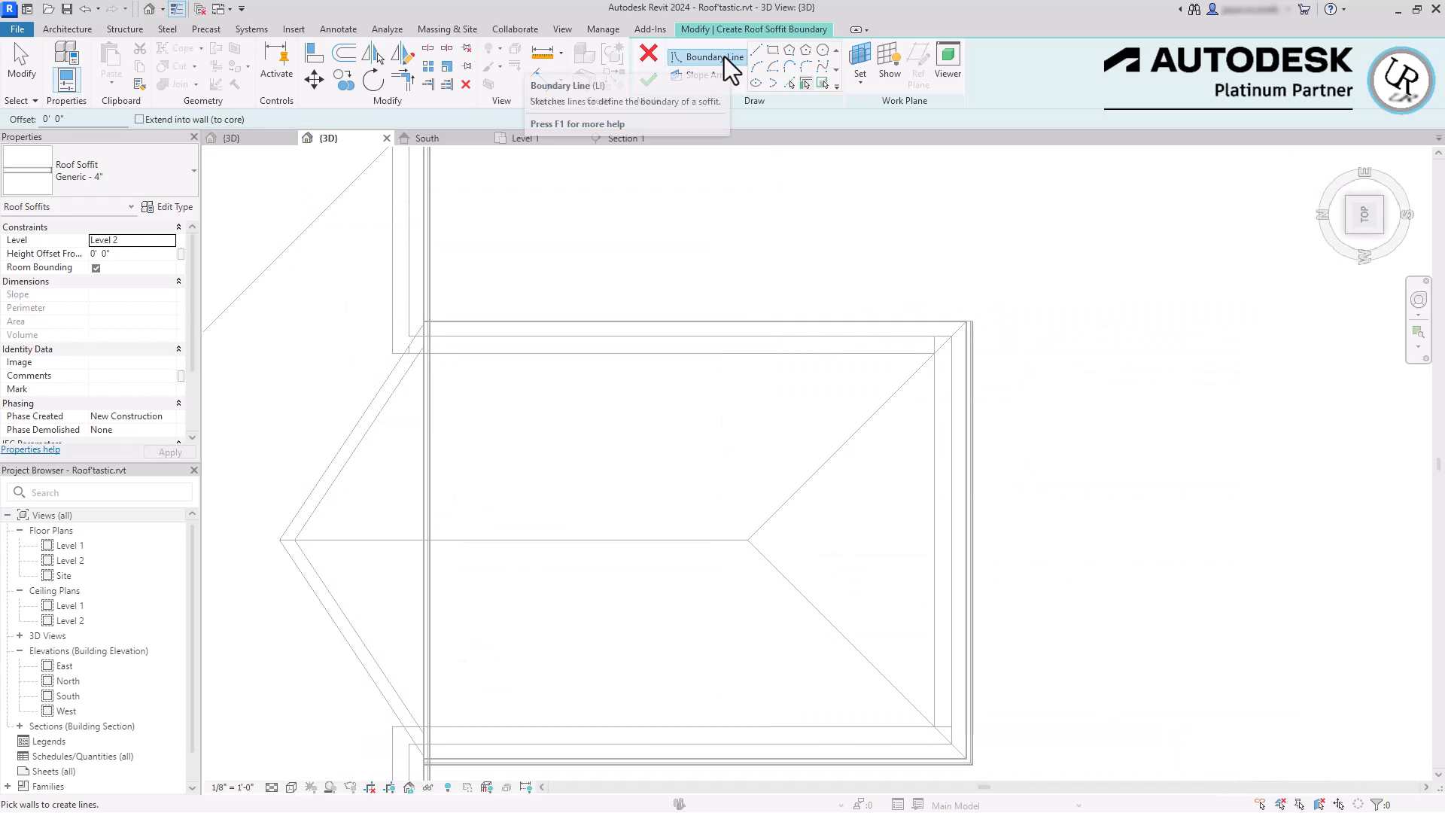
- Begin the outer soffit boundary by picking the house's exterior walls with an offset of 1'
{"action": "left_click", "coordinate": [724, 56]}
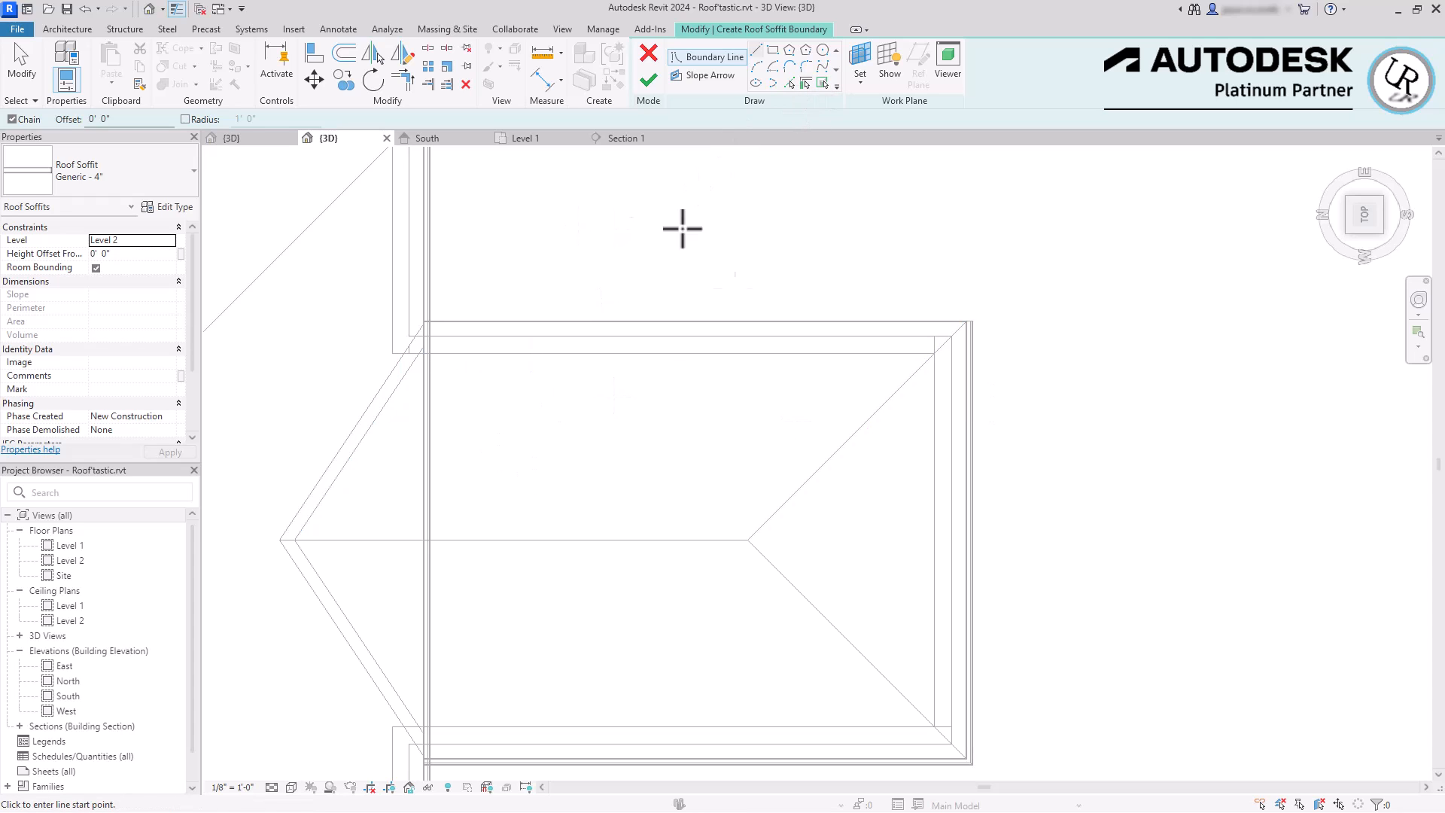
{"action": "left_click", "coordinate": [823, 82]}
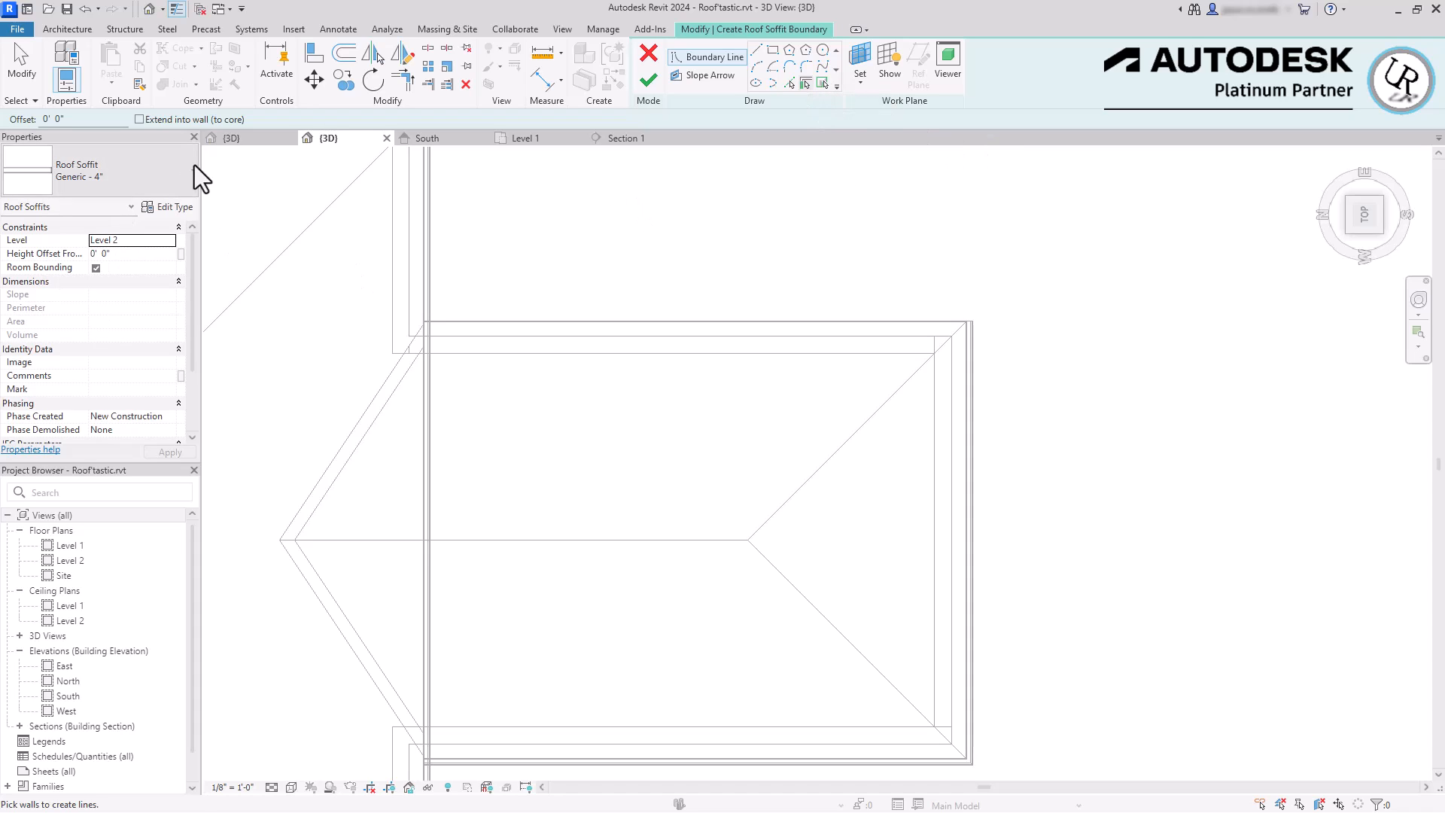
{"action": "left_click_drag", "start_coordinate": [81, 121], "coordinate": [1, 129]}
{"action": "type", "text": "1"}
{"action": "scroll", "coordinate": [452, 339], "scroll_direction": "up", "scroll_amount": 2}
{"action": "left_click", "coordinate": [486, 345]}
{"action": "scroll", "coordinate": [1145, 639], "scroll_direction": "down", "scroll_amount": 5}
{"action": "scroll", "coordinate": [762, 596], "scroll_direction": "up", "scroll_amount": 5}
{"action": "left_click", "coordinate": [843, 577]}
{"action": "left_click", "coordinate": [1266, 518]}
{"action": "scroll", "coordinate": [1266, 504], "scroll_direction": "down", "scroll_amount": 4}
{"action": "scroll", "coordinate": [1267, 381], "scroll_direction": "up", "scroll_amount": 5}
{"action": "left_click", "coordinate": [1266, 381]}
{"action": "scroll", "coordinate": [1204, 386], "scroll_direction": "down", "scroll_amount": 4}
{"action": "scroll", "coordinate": [976, 404], "scroll_direction": "up", "scroll_amount": 5}
- Complete the outer soffit boundary along the south and east walls of the smaller wing, keeping the 1' offset
{"action": "left_click", "coordinate": [956, 404]}
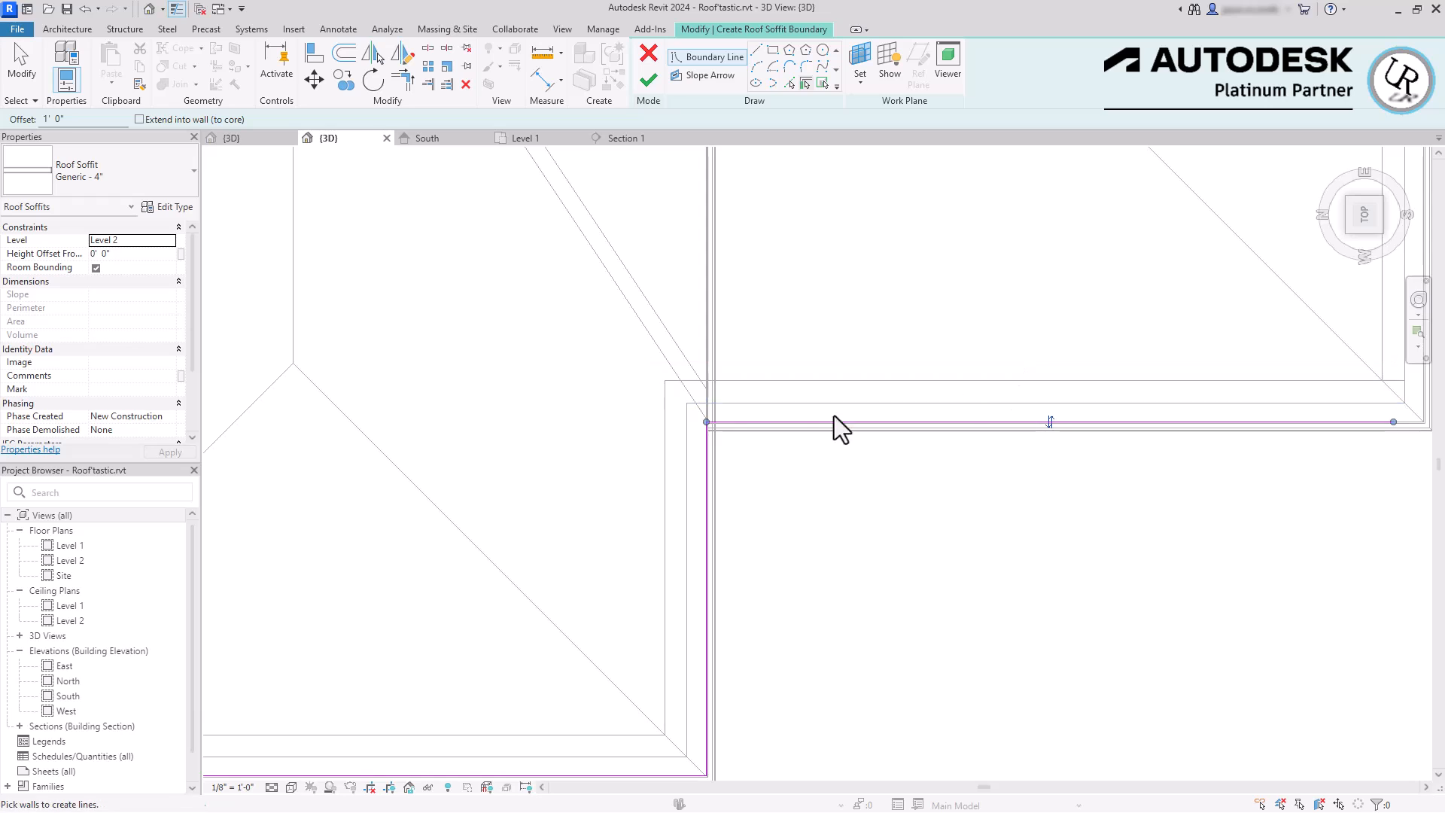
{"action": "scroll", "coordinate": [965, 399], "scroll_direction": "down", "scroll_amount": 1}
{"action": "scroll", "coordinate": [1175, 365], "scroll_direction": "up", "scroll_amount": 2}
{"action": "left_click", "coordinate": [1085, 422]}
{"action": "scroll", "coordinate": [1199, 646], "scroll_direction": "down", "scroll_amount": 2}
{"action": "middle_click_drag", "start_coordinate": [1198, 646], "coordinate": [1393, 779]}
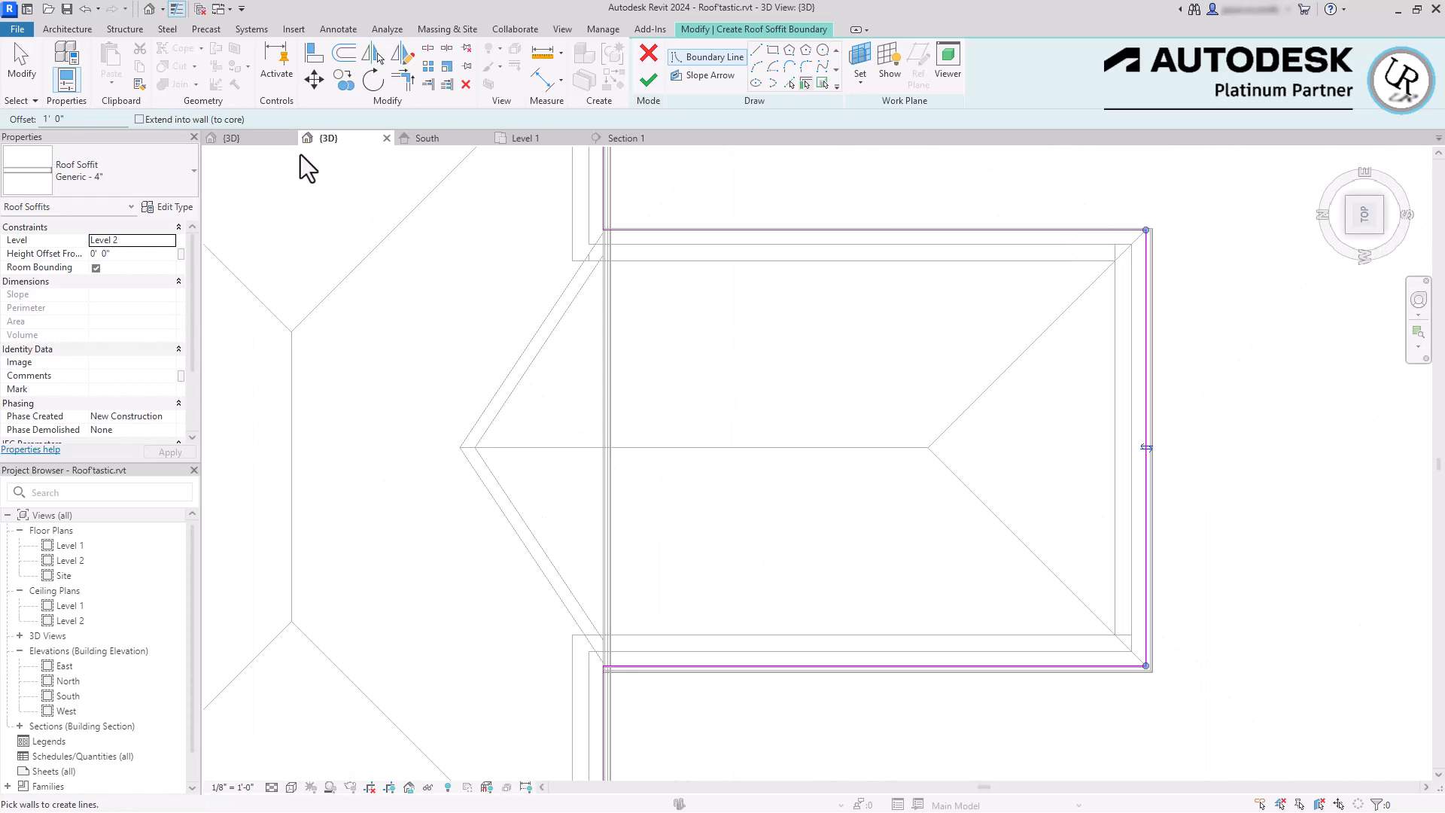
- Set the boundary offset to 0 and begin the inner soffit boundary by picking the exterior wall edges
{"action": "left_click_drag", "start_coordinate": [74, 120], "coordinate": [14, 109]}
{"action": "type", "text": "0"}
{"action": "scroll", "coordinate": [679, 250], "scroll_direction": "up", "scroll_amount": 3}
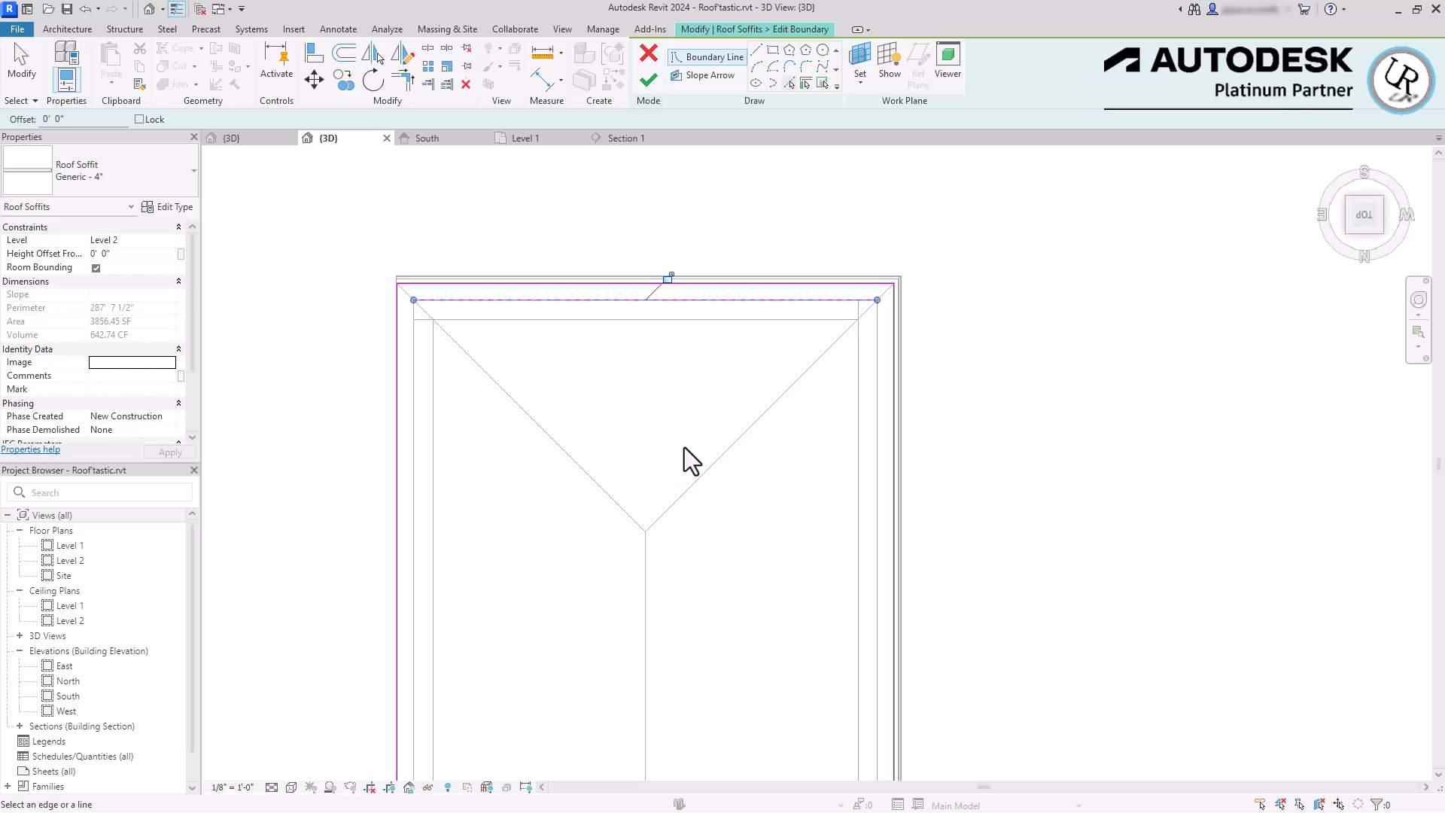
{"action": "scroll", "coordinate": [857, 276], "scroll_direction": "up", "scroll_amount": 2}
{"action": "left_click", "coordinate": [864, 336]}
{"action": "scroll", "coordinate": [821, 207], "scroll_direction": "down", "scroll_amount": 4}
{"action": "scroll", "coordinate": [880, 620], "scroll_direction": "up", "scroll_amount": 4}
{"action": "left_click", "coordinate": [910, 540]}
{"action": "left_click", "coordinate": [1244, 616]}
{"action": "scroll", "coordinate": [1094, 255], "scroll_direction": "down", "scroll_amount": 3}
{"action": "scroll", "coordinate": [1094, 256], "scroll_direction": "down", "scroll_amount": 1}
- Pick the remaining exterior wall edges to close the inner soffit boundary and finish the soffit sketch
{"action": "scroll", "coordinate": [1087, 742], "scroll_direction": "up", "scroll_amount": 6}
{"action": "left_click", "coordinate": [1154, 579]}
{"action": "scroll", "coordinate": [1230, 614], "scroll_direction": "down", "scroll_amount": 7}
{"action": "scroll", "coordinate": [785, 527], "scroll_direction": "up", "scroll_amount": 4}
{"action": "left_click", "coordinate": [821, 587]}
{"action": "scroll", "coordinate": [865, 677], "scroll_direction": "down", "scroll_amount": 5}
{"action": "scroll", "coordinate": [907, 497], "scroll_direction": "up", "scroll_amount": 6}
{"action": "left_click", "coordinate": [1019, 369]}
{"action": "scroll", "coordinate": [974, 566], "scroll_direction": "down", "scroll_amount": 5}
{"action": "key", "text": "Escape"}
{"action": "left_click", "coordinate": [648, 80]}
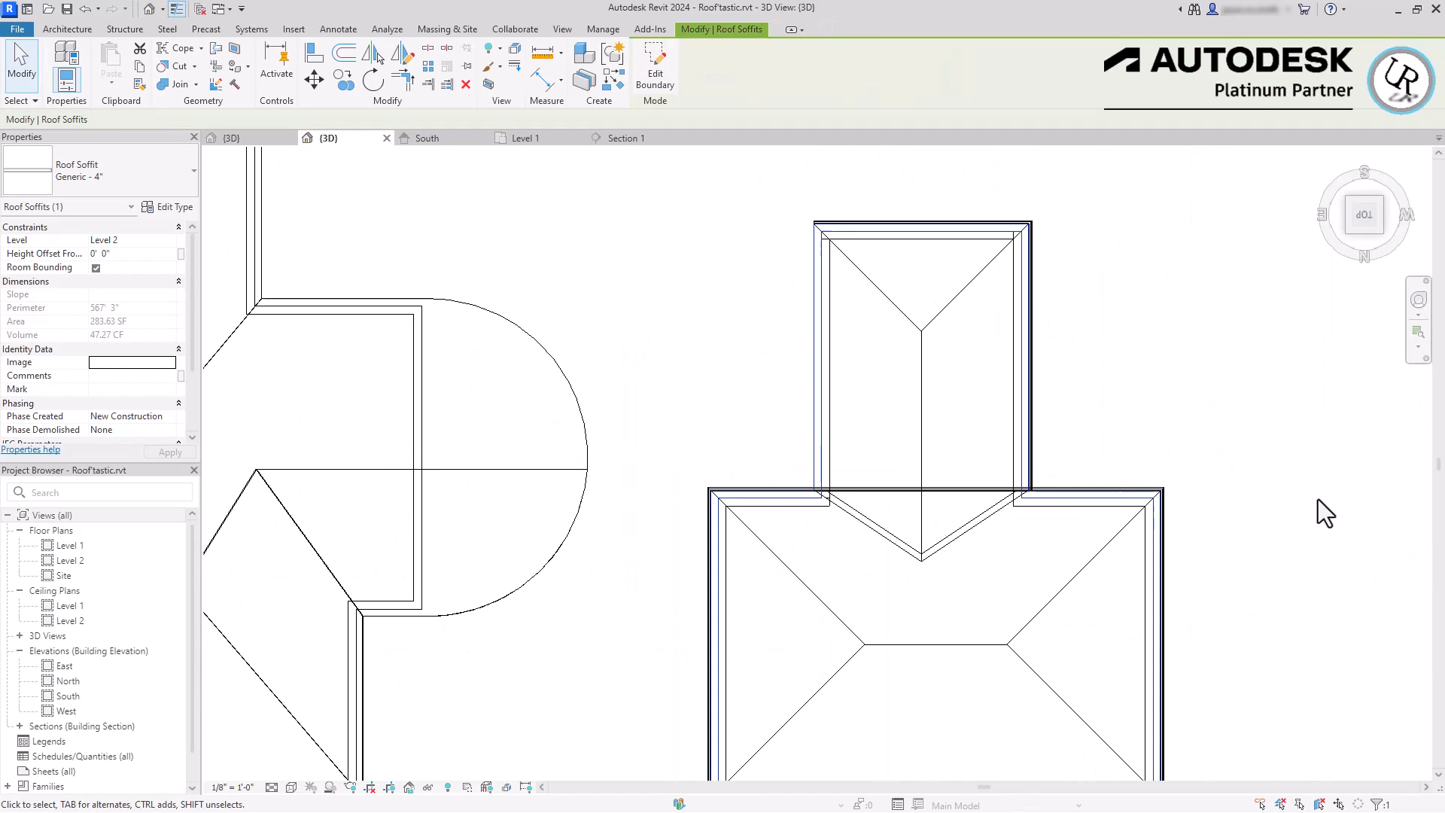
- Change the visual style from Wireframe to a colored surface display and view the house in 3D from a corner
{"action": "left_click", "coordinate": [1014, 459]}
{"action": "left_click", "coordinate": [291, 788]}
{"action": "left_click", "coordinate": [336, 741]}
{"action": "left_click", "coordinate": [1381, 199]}
- Examine from below how the soffit meets the fascia, gutter and brick wall at the eave corner
{"action": "middle_click_drag", "start_coordinate": [971, 527], "coordinate": [1101, 369], "text": "shift"}
{"action": "left_click", "coordinate": [1144, 478]}
{"action": "scroll", "coordinate": [1144, 478], "scroll_direction": "up", "scroll_amount": 5}
{"action": "scroll", "coordinate": [1214, 441], "scroll_direction": "down", "scroll_amount": 2}
{"action": "scroll", "coordinate": [1161, 298], "scroll_direction": "up", "scroll_amount": 3}
{"action": "scroll", "coordinate": [1152, 301], "scroll_direction": "down", "scroll_amount": 3}
{"action": "left_click", "coordinate": [1072, 400]}
{"action": "middle_click_drag", "start_coordinate": [1071, 400], "coordinate": [1107, 464], "text": "shift"}
{"action": "middle_click_drag", "start_coordinate": [1172, 545], "coordinate": [1150, 264], "text": "shift"}
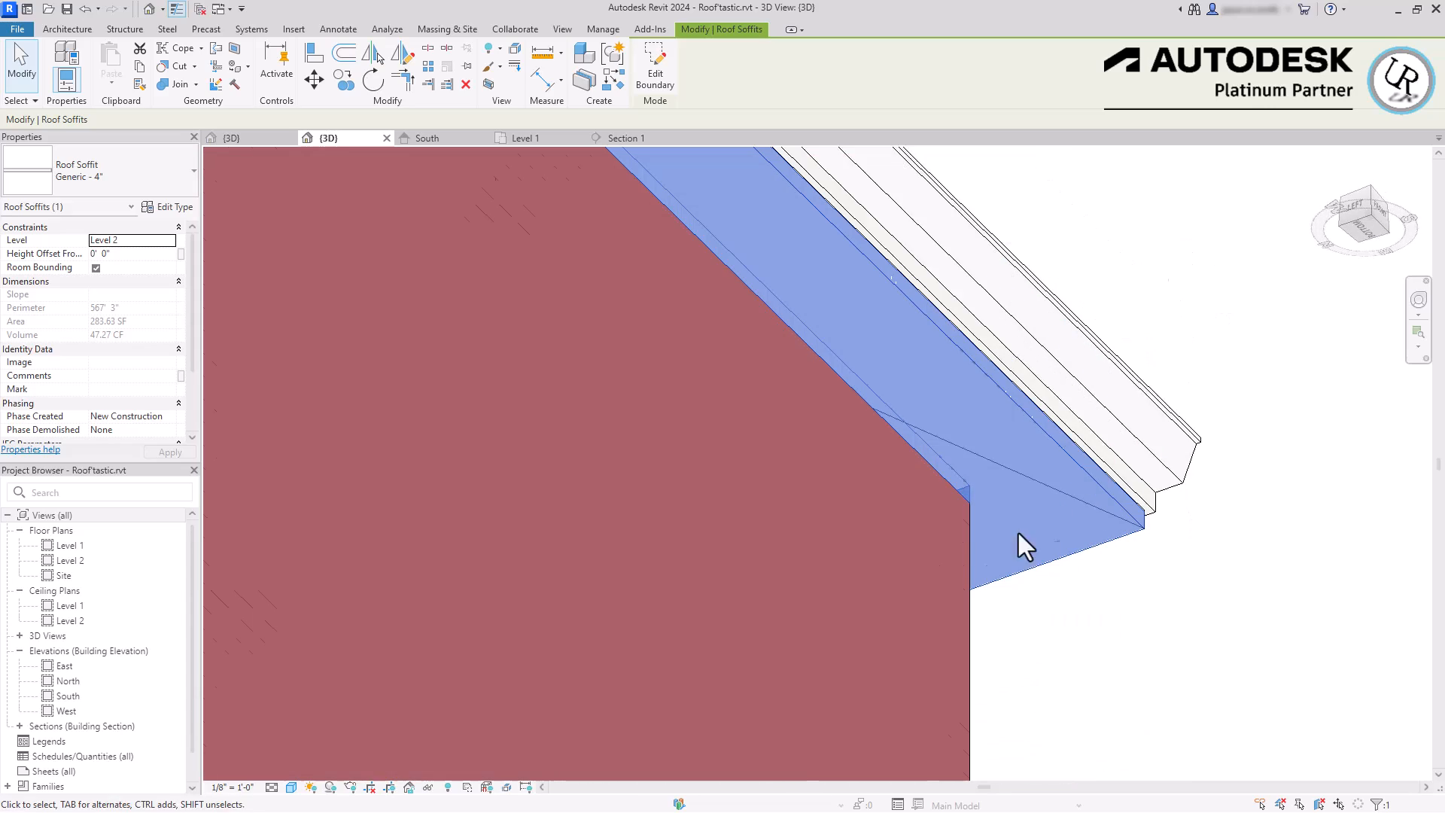
{"action": "left_click", "coordinate": [1138, 495]}
{"action": "scroll", "coordinate": [1275, 660], "scroll_direction": "down", "scroll_amount": 3}
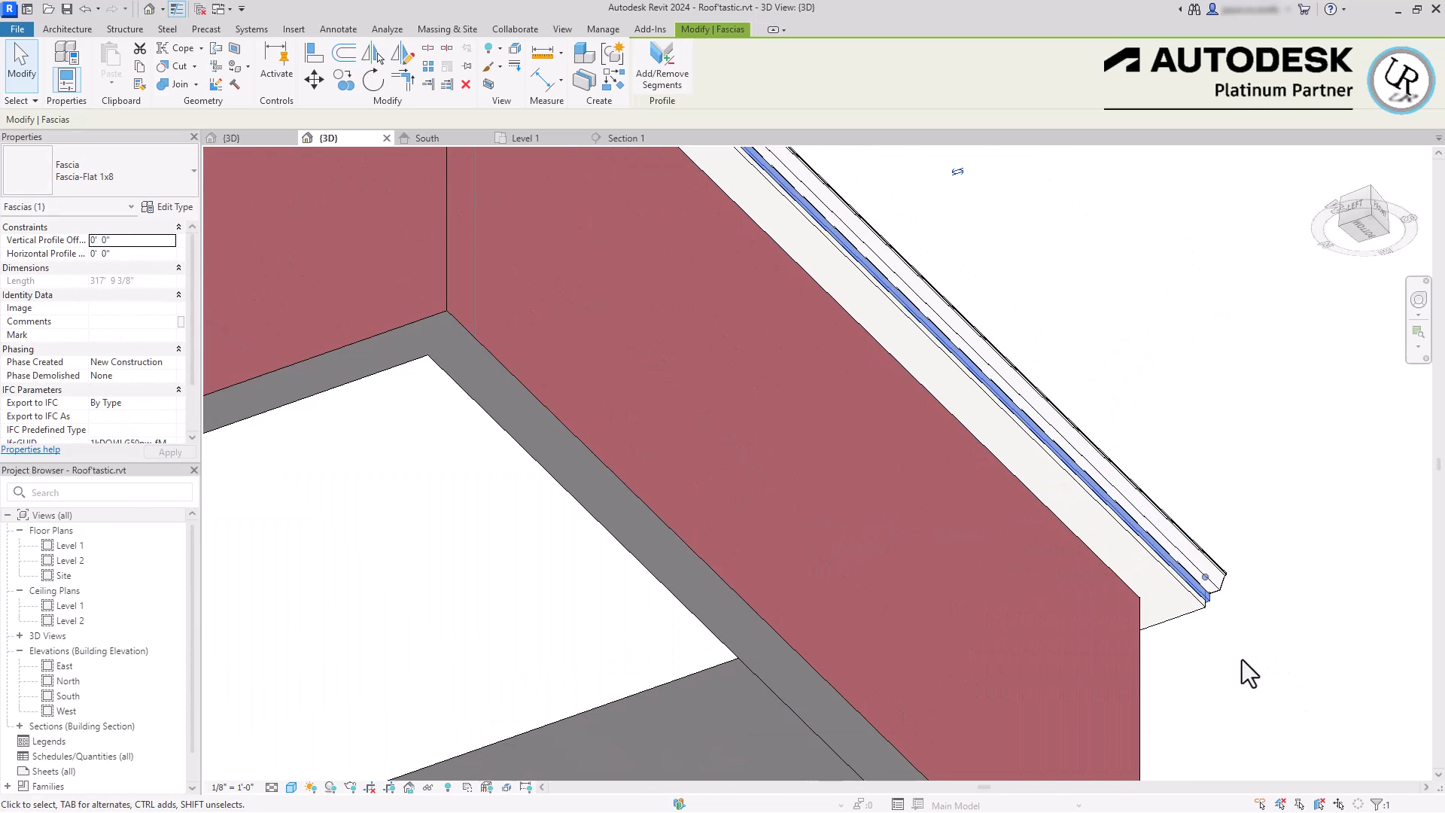
{"action": "left_click", "coordinate": [1135, 677]}
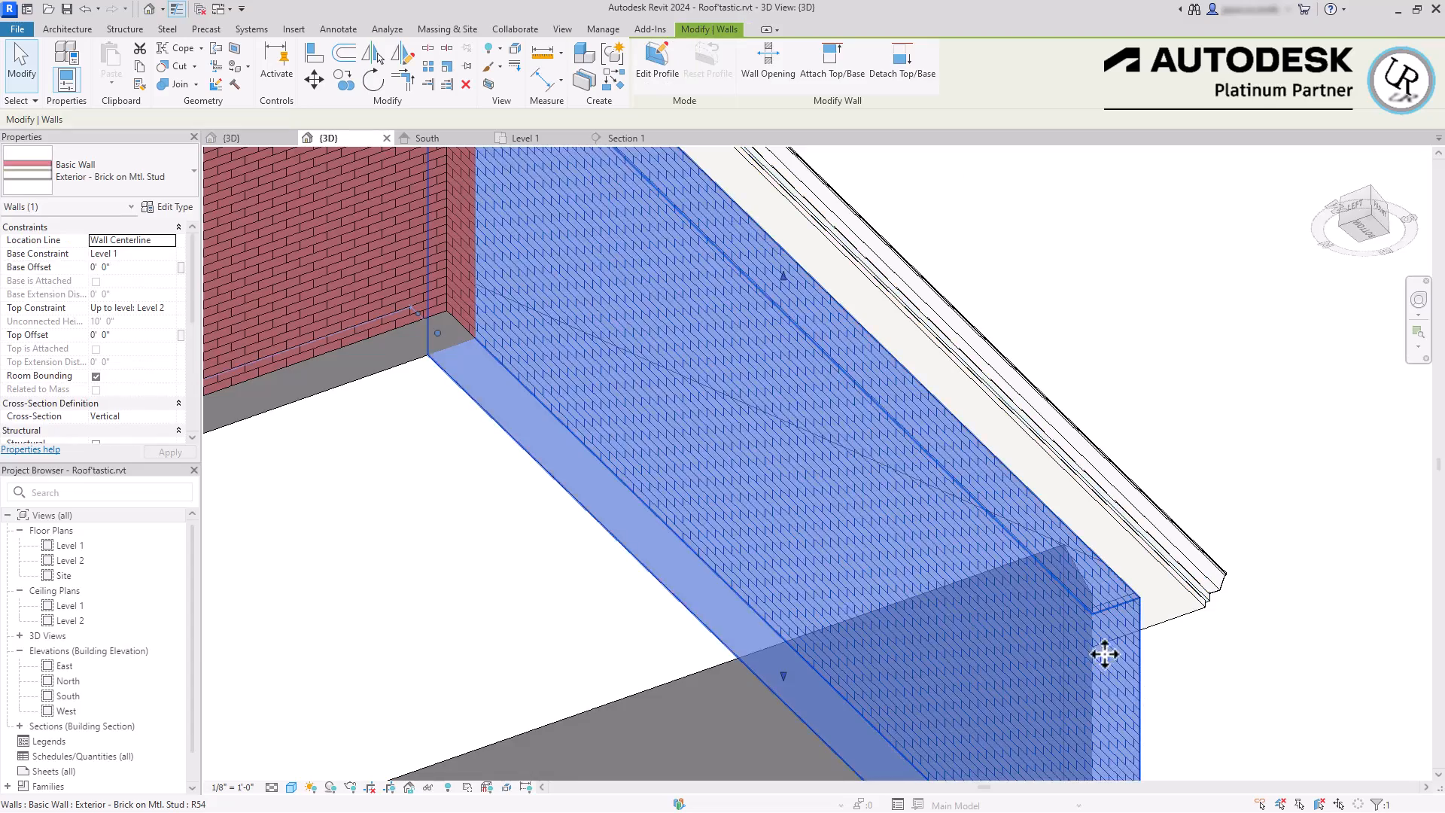
{"action": "scroll", "coordinate": [1104, 655], "scroll_direction": "down", "scroll_amount": 2}
{"action": "key", "text": "Escape"}
{"action": "middle_click_drag", "start_coordinate": [680, 273], "coordinate": [784, 454], "text": "shift"}
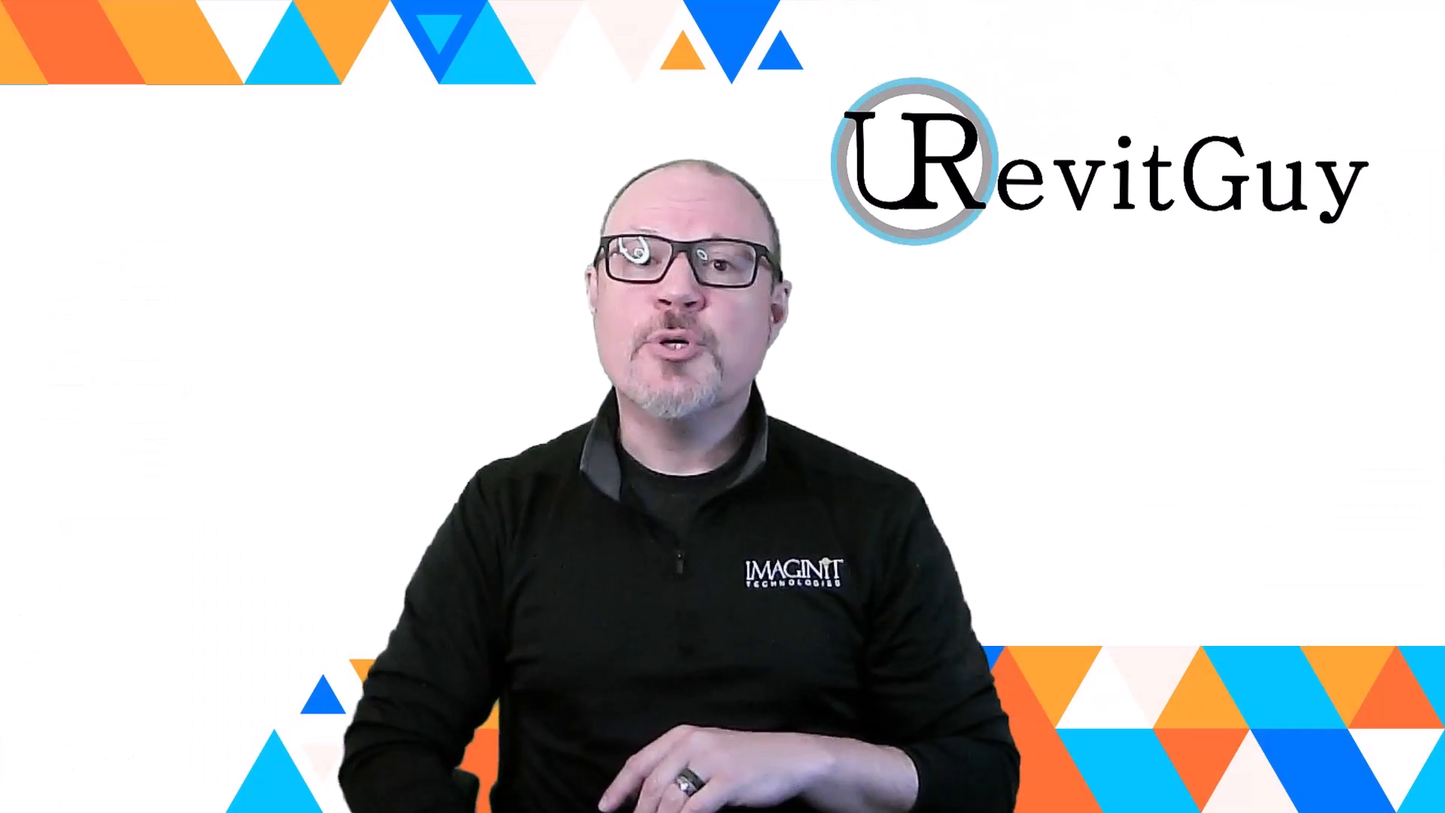